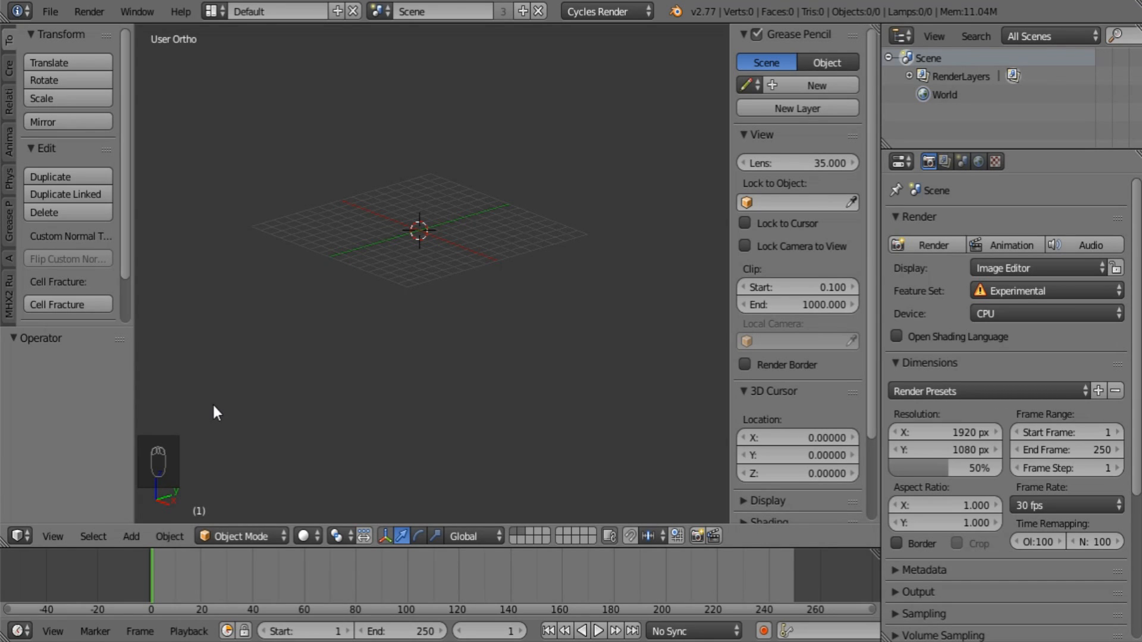
Step: Add a plane mesh to the empty scene at the world origin
middle_click_drag(506, 262, 523, 312, "shift")
scroll(517, 303, "up", 5)
key("shift+a")
mouse_move(495, 263)
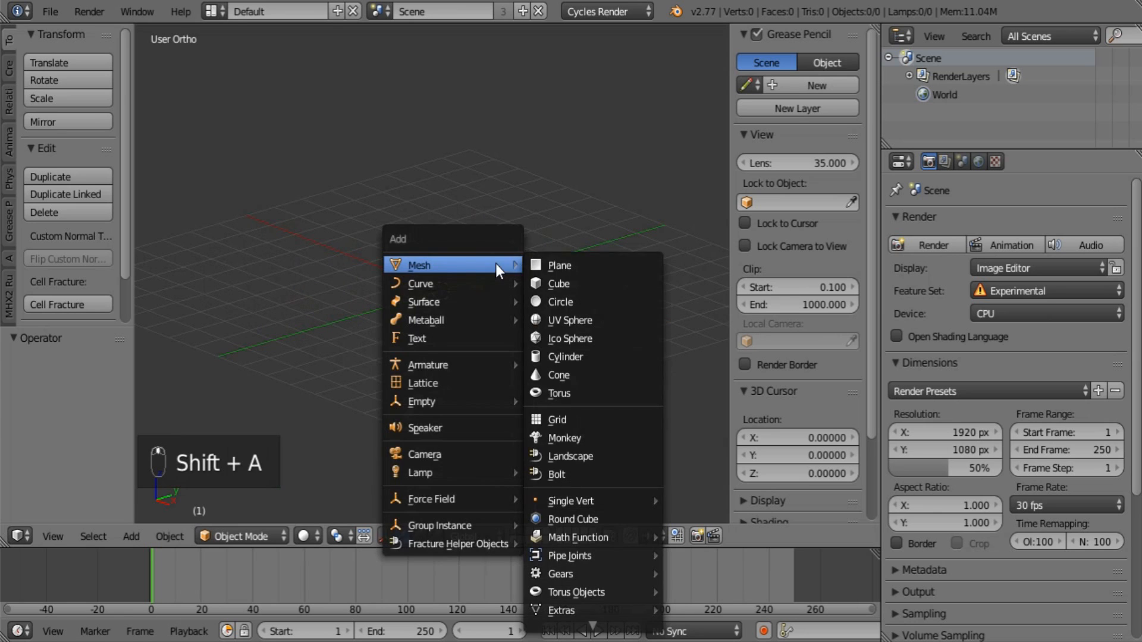
left_click(577, 266)
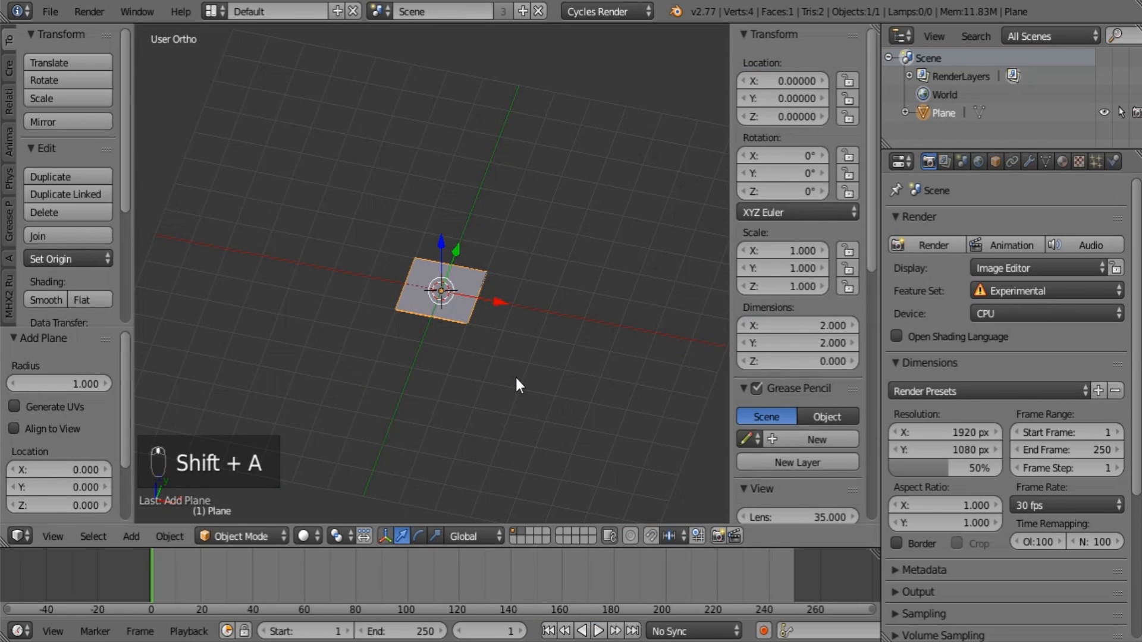
Step: Scale the plane along X by about 1.86 to make it a wide rectangle
middle_click_drag(516, 360, 534, 453)
key("s")
key("x")
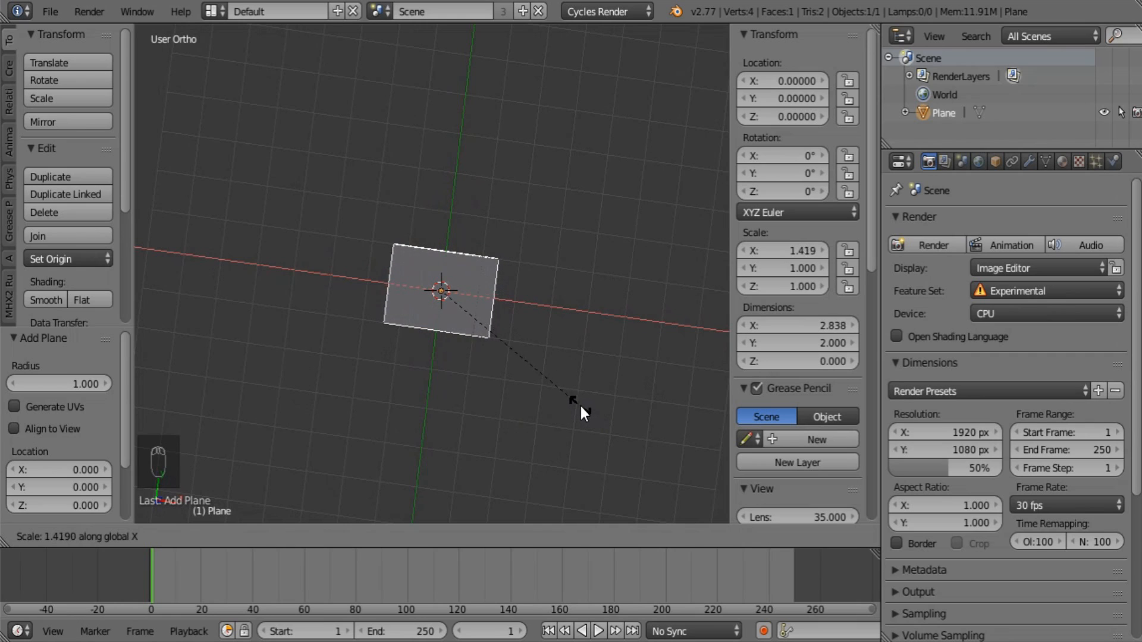
left_click(638, 420)
scroll(483, 309, "up", 3)
Step: Edit the plane's mesh and add one centred loop cut across its long sides
key("Tab")
middle_click_drag(518, 305, 480, 280)
key("ctrl+r")
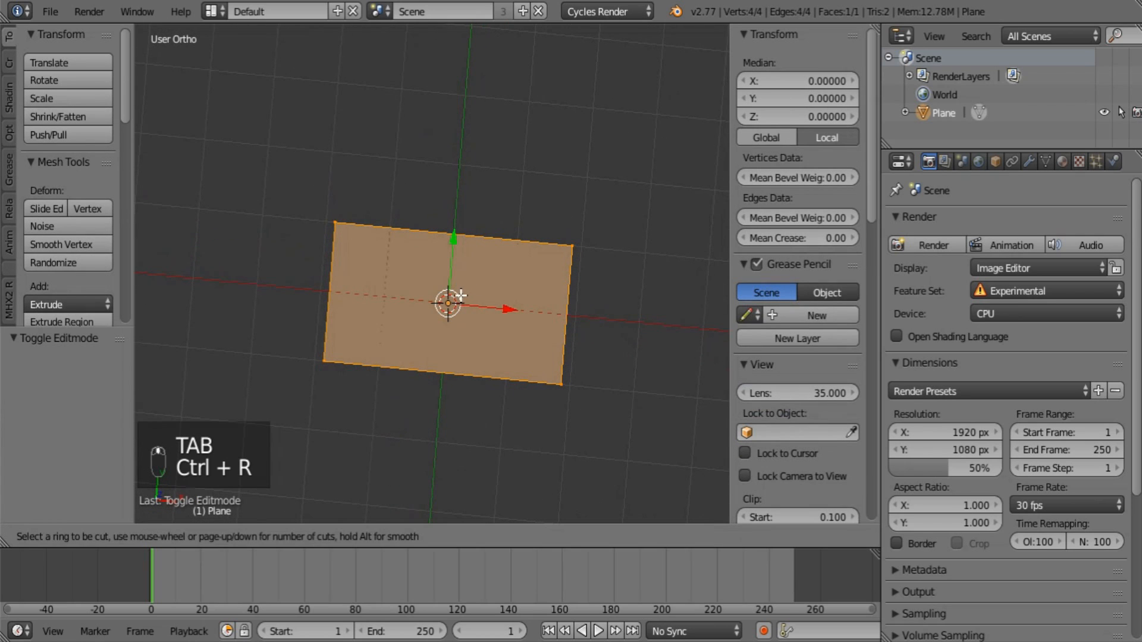
left_click(454, 247)
right_click(453, 244)
key("a")
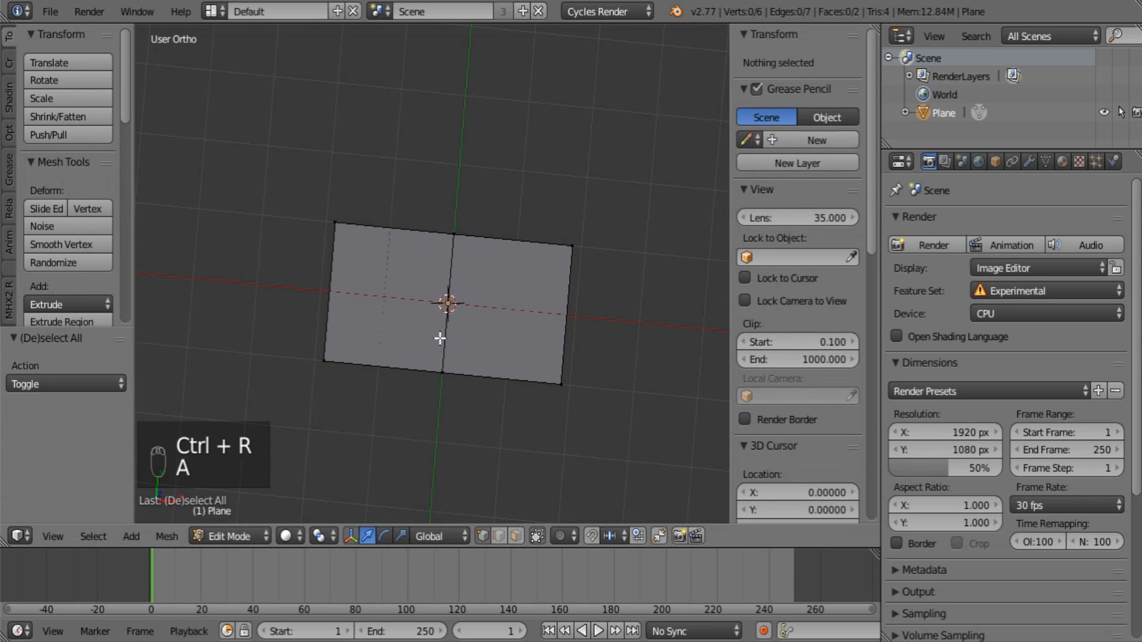
Step: Subdivide the whole plane mesh three times with one cut each
key("a")
scroll(61, 183, "down", 5)
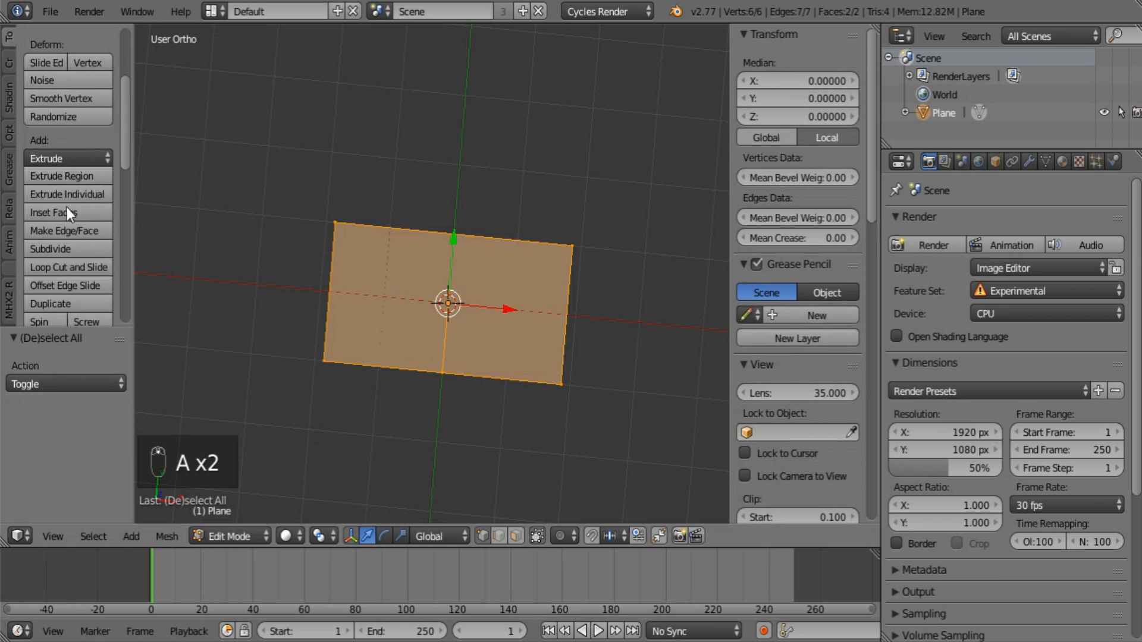
scroll(74, 252, "down", 2)
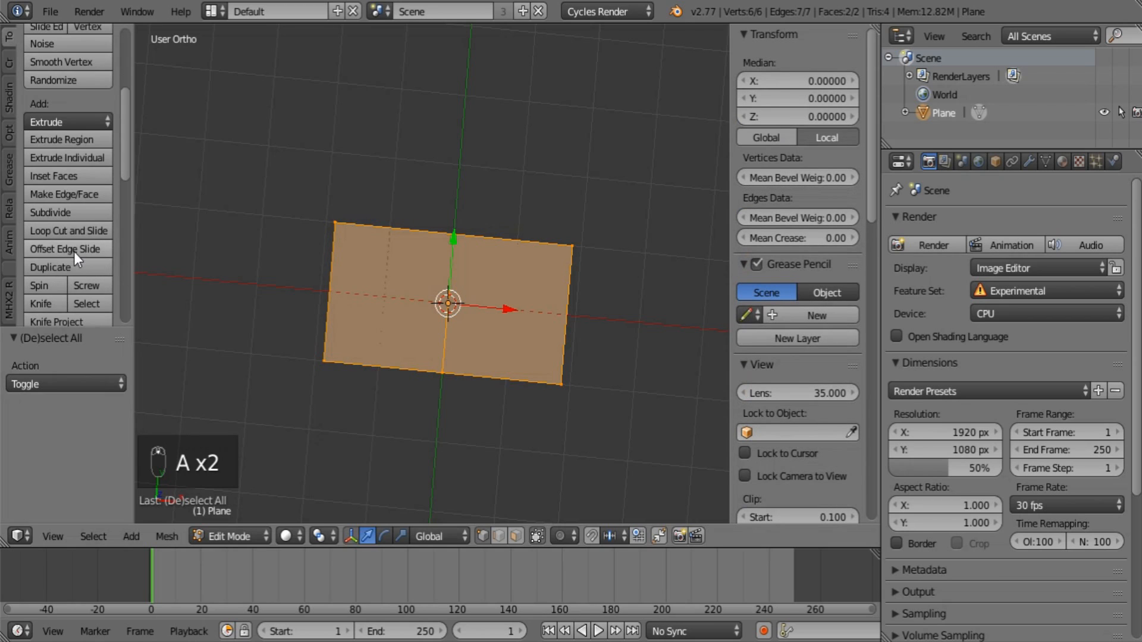
left_click(80, 219)
left_click(80, 217)
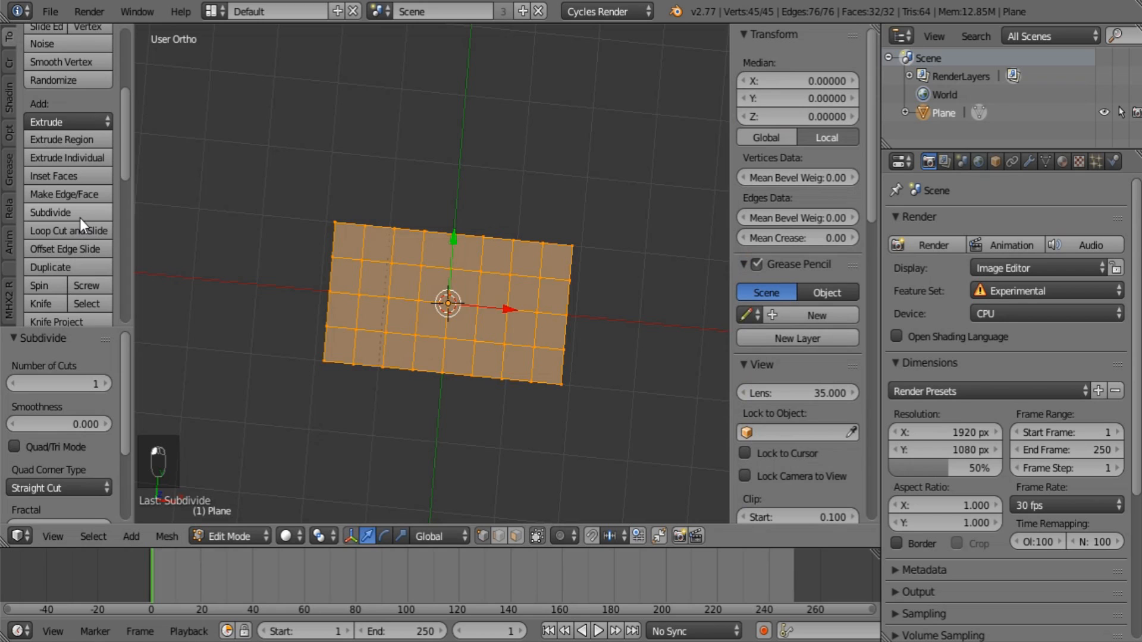
left_click(80, 218)
Step: Crease the border edges at all four corners, selecting each corner vertex and the next two vertices along both sides
middle_click_drag(488, 381, 503, 388)
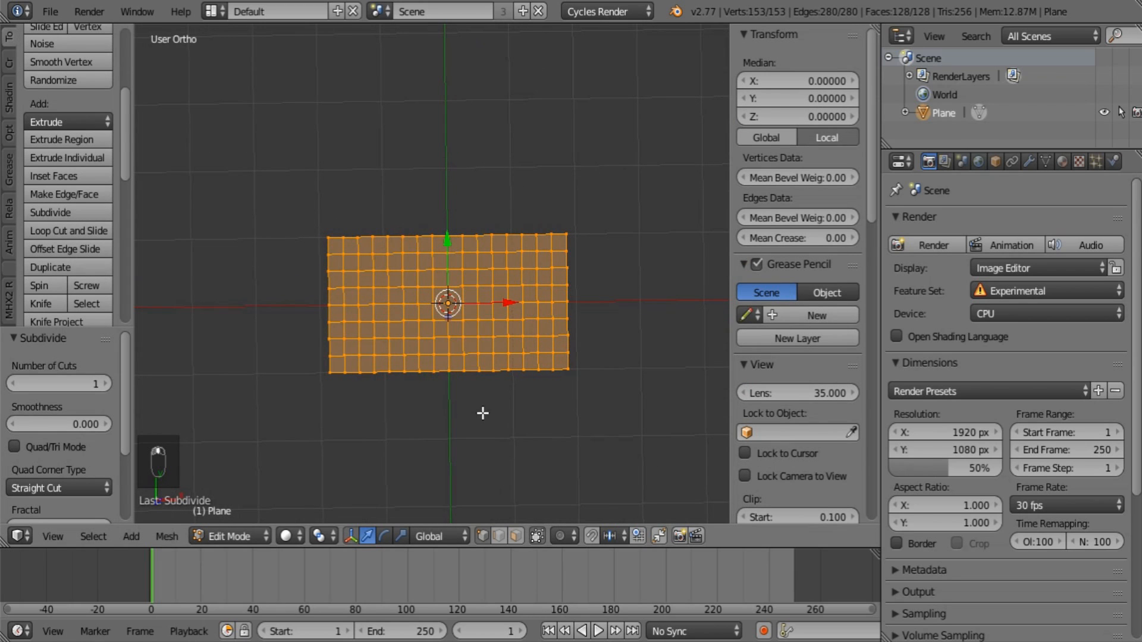
key("Tab")
scroll(410, 395, "up", 3)
key("Tab")
right_click(256, 241)
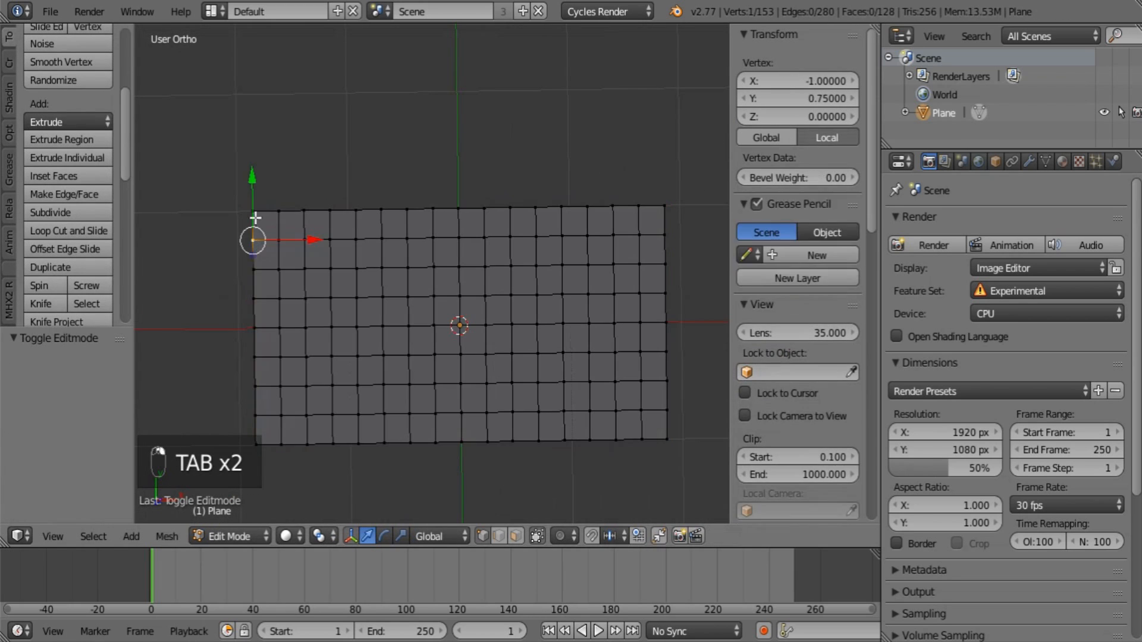
right_click(277, 209, "ctrl")
right_click(637, 208, "shift")
right_click(662, 207, "shift")
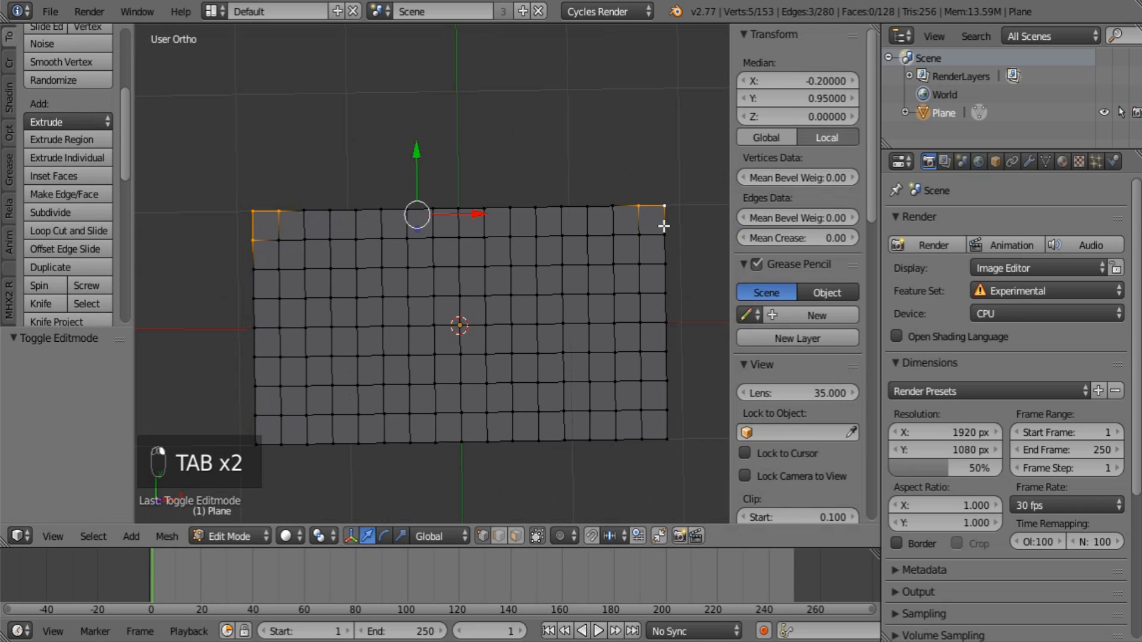
right_click(664, 235, "shift")
right_click(664, 262, "shift")
right_click(613, 205, "shift")
right_click(304, 211, "shift")
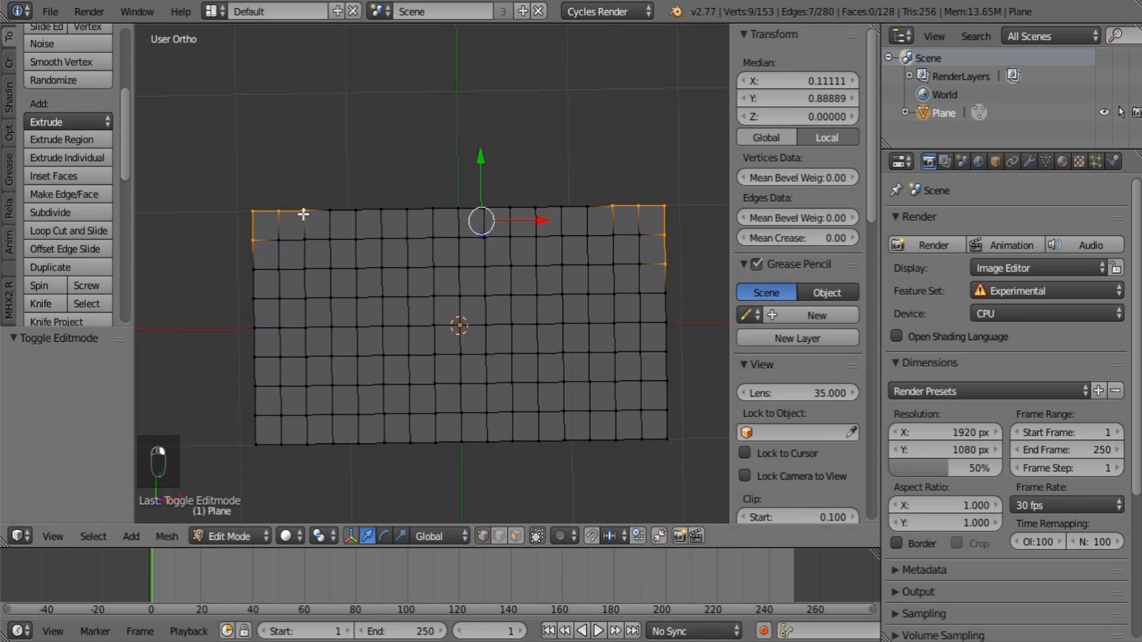
right_click(256, 268, "shift")
right_click(256, 414, "shift")
right_click(256, 444, "shift")
right_click(281, 444, "shift")
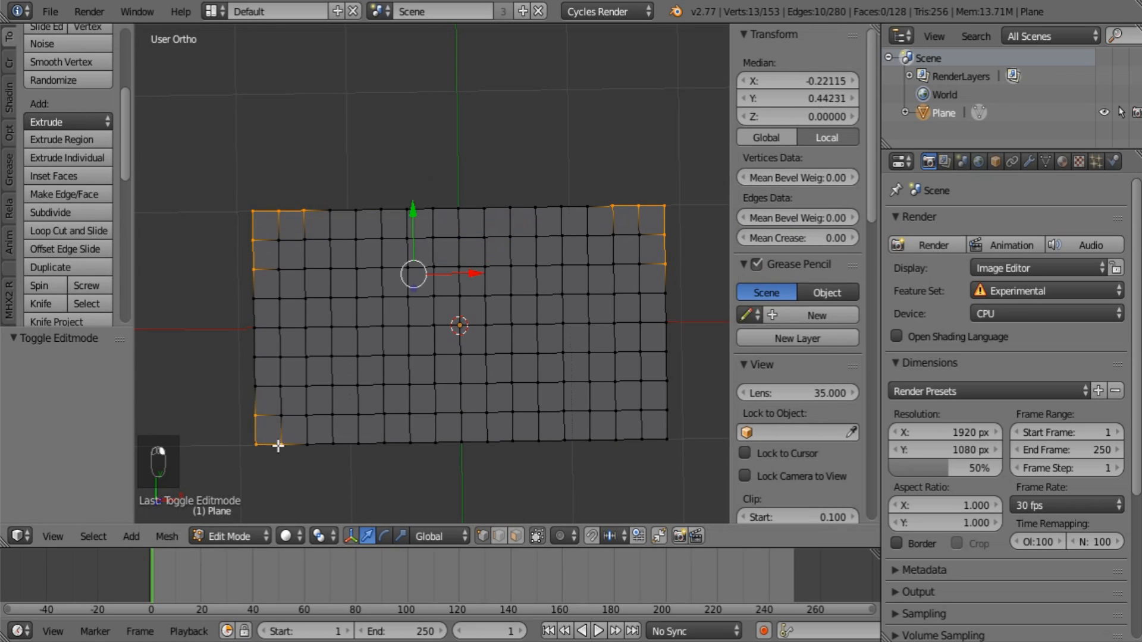
right_click(256, 386, "shift")
right_click(307, 444, "shift")
right_click(616, 440, "shift")
right_click(641, 439, "shift")
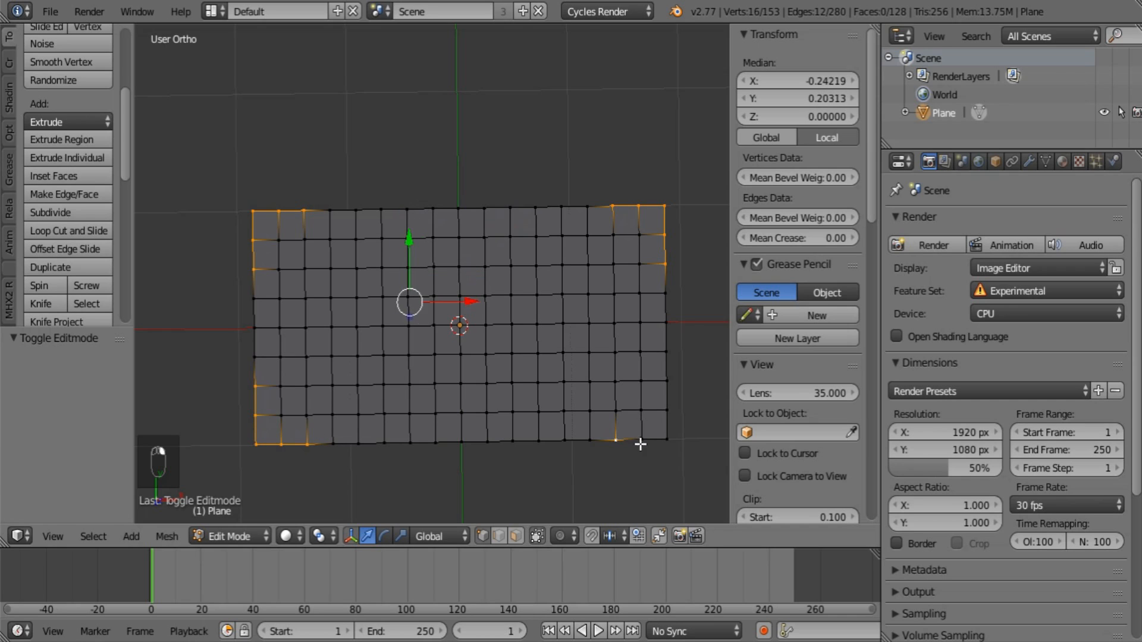
right_click(667, 439, "shift")
right_click(667, 410, "shift")
right_click(667, 381, "shift")
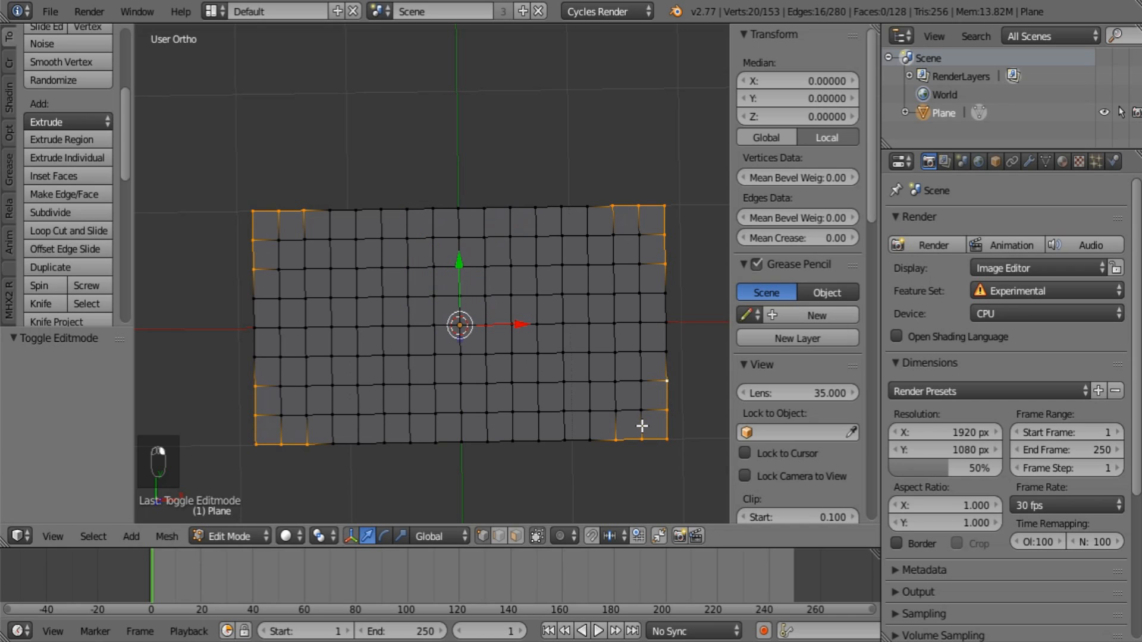
key("shift+e")
left_click(663, 153)
scroll(470, 298, "down", 3)
key("Tab")
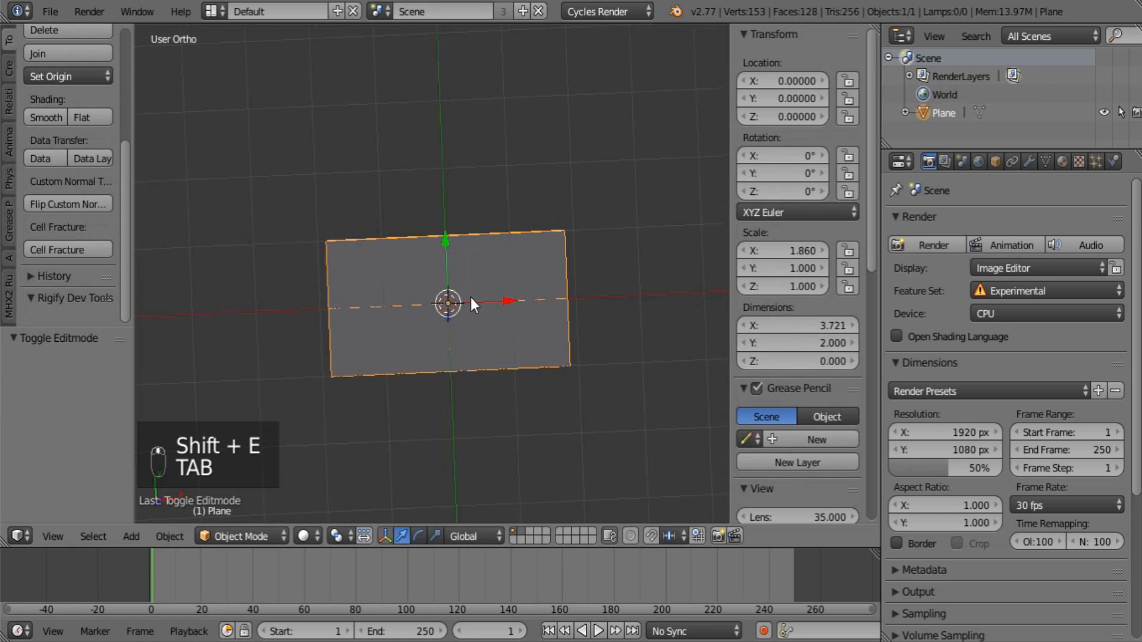
Step: Rotate the plane 90° about the X axis so it stands upright
middle_click_drag(470, 298, 558, 134)
type("rx90")
key("Return")
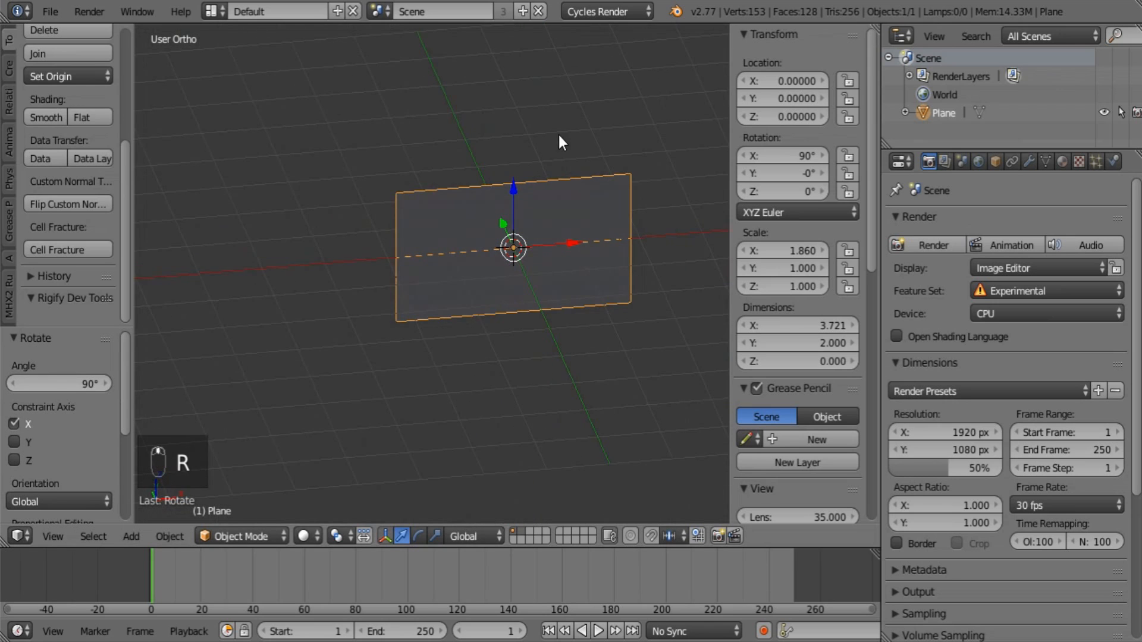
Step: UV-unwrap the plane's entire mesh by projecting it from the front view
key("KP_1")
key("Tab")
key("a")
key("a")
key("a")
key("a")
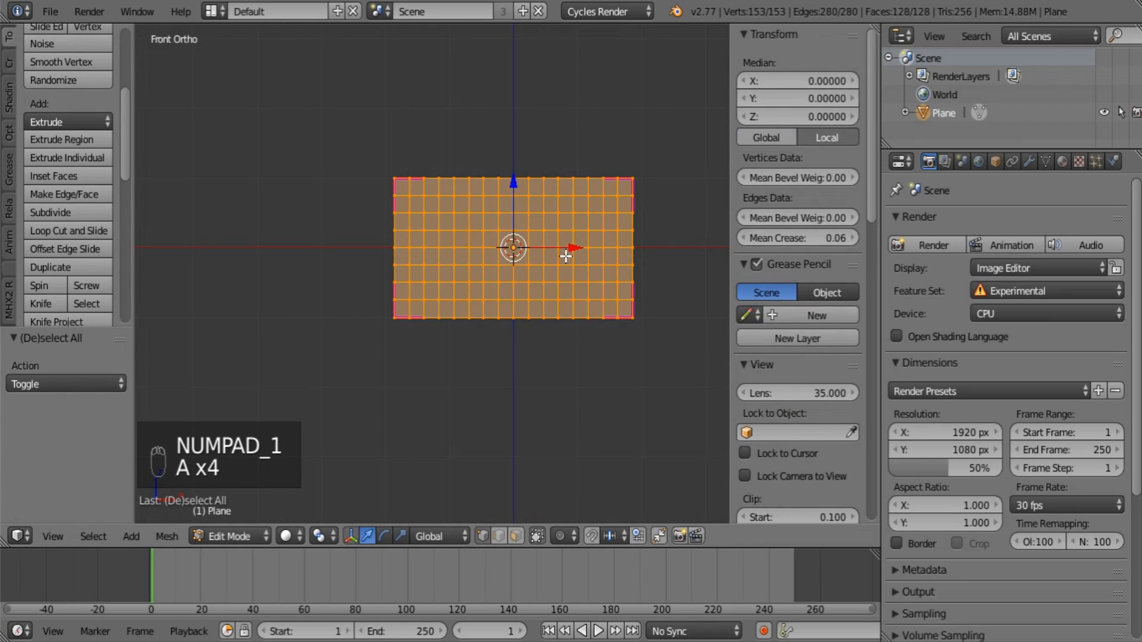
key("u")
left_click(564, 257)
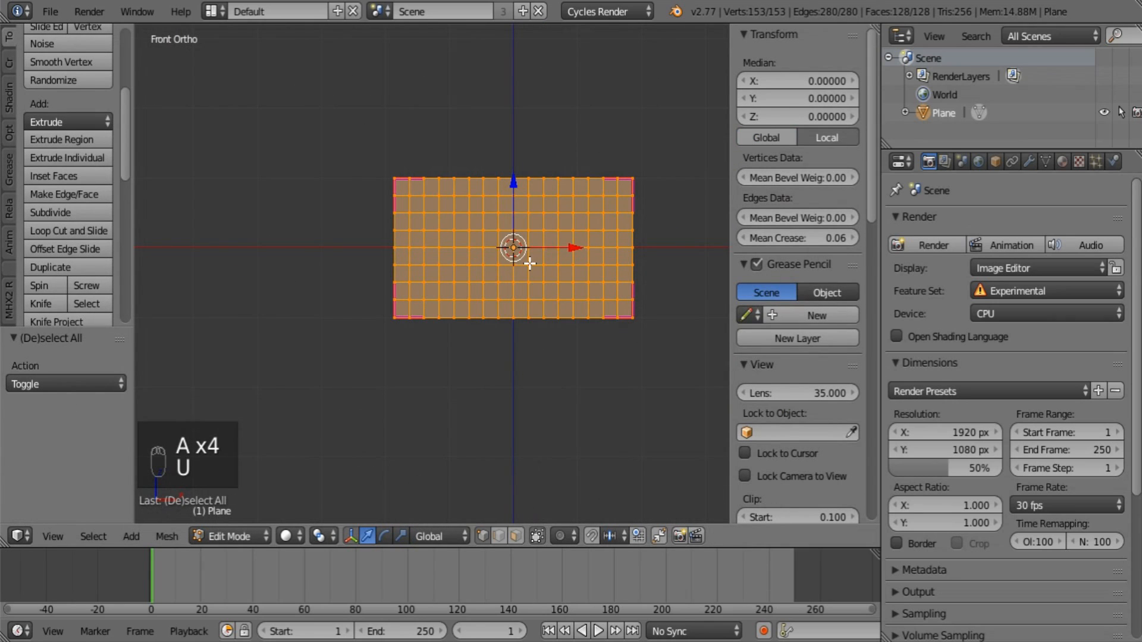
key("u")
left_click(539, 431)
key("Tab")
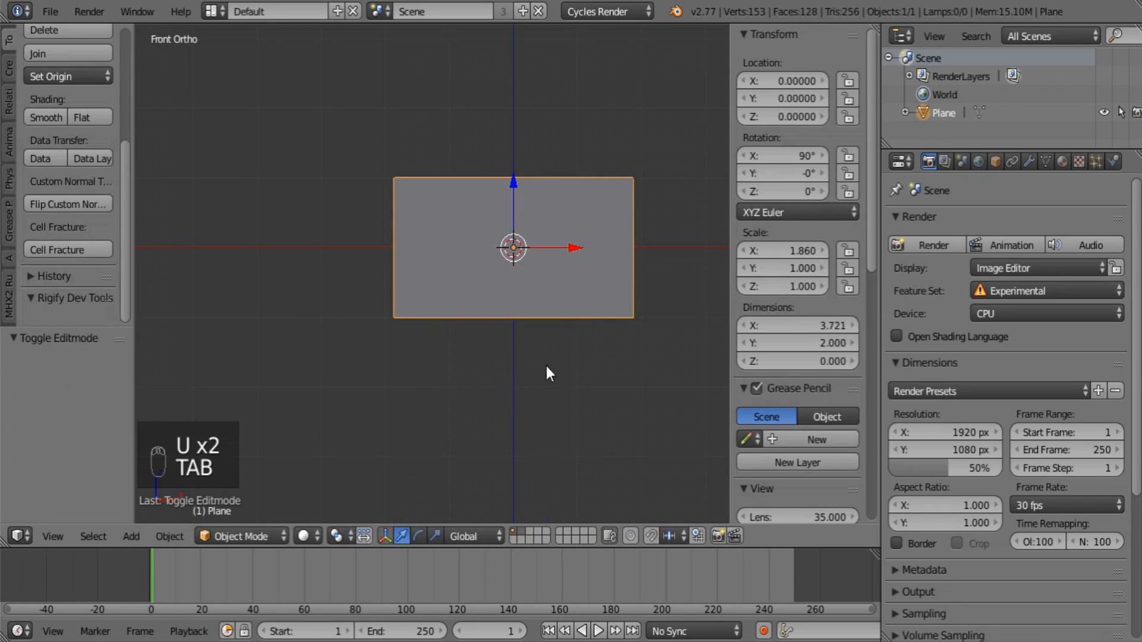
Step: Rename the plane object as Flag
middle_click_drag(600, 282, 513, 373)
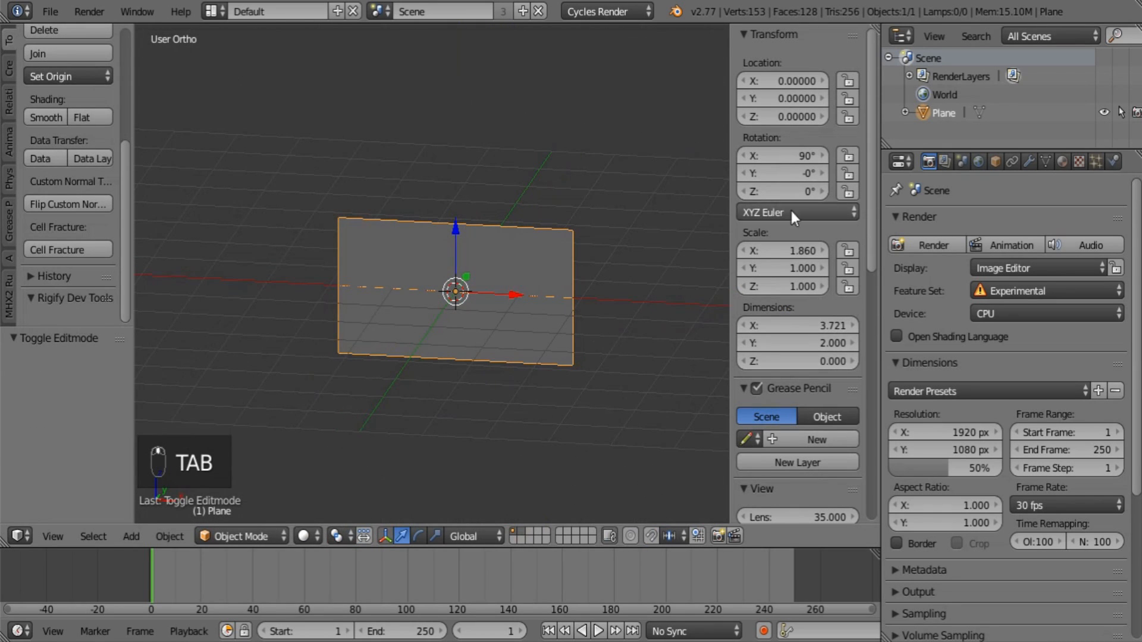
left_click(1064, 161)
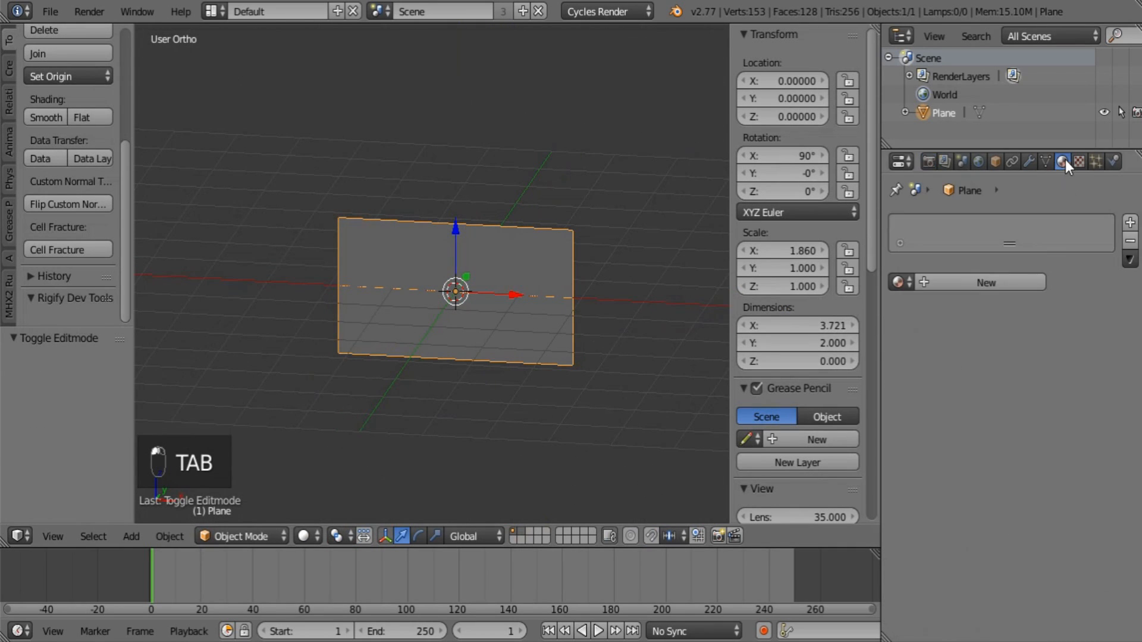
left_click(996, 163)
left_click(972, 222)
type("F")
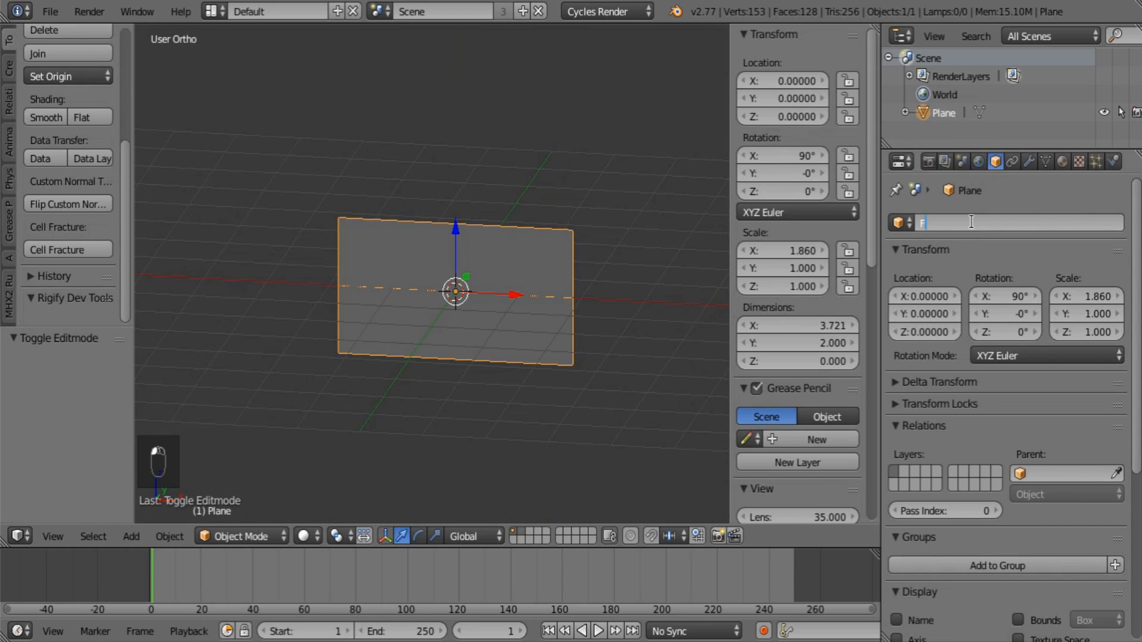
type("lag")
key("Return")
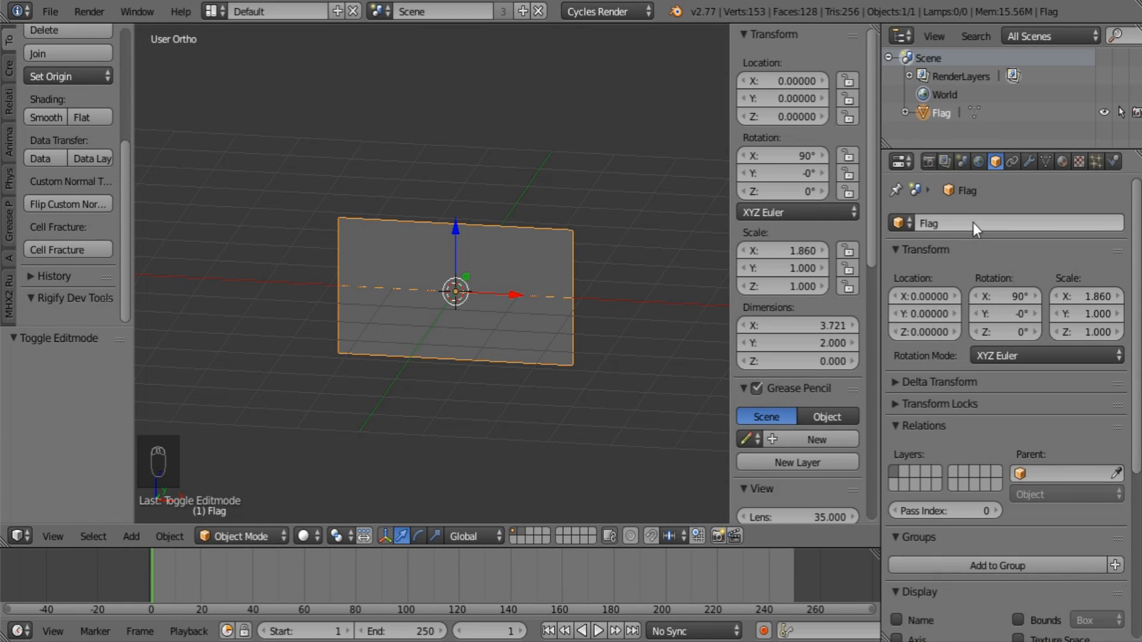
Step: Create a new material for the flag and name it Flag
left_click(1063, 161)
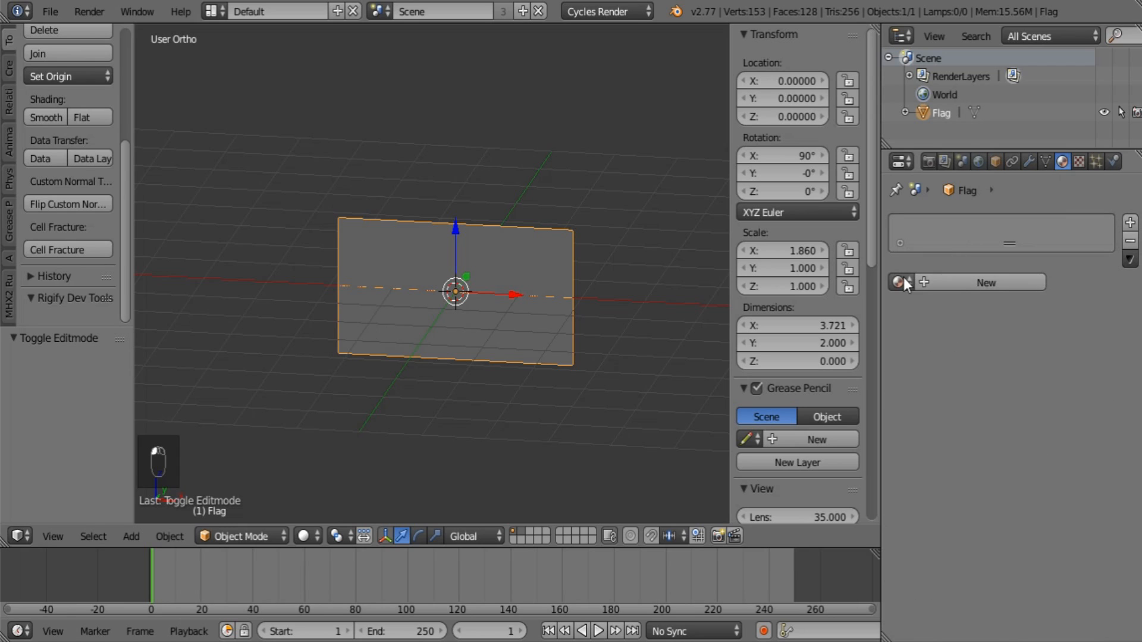
left_click(952, 280)
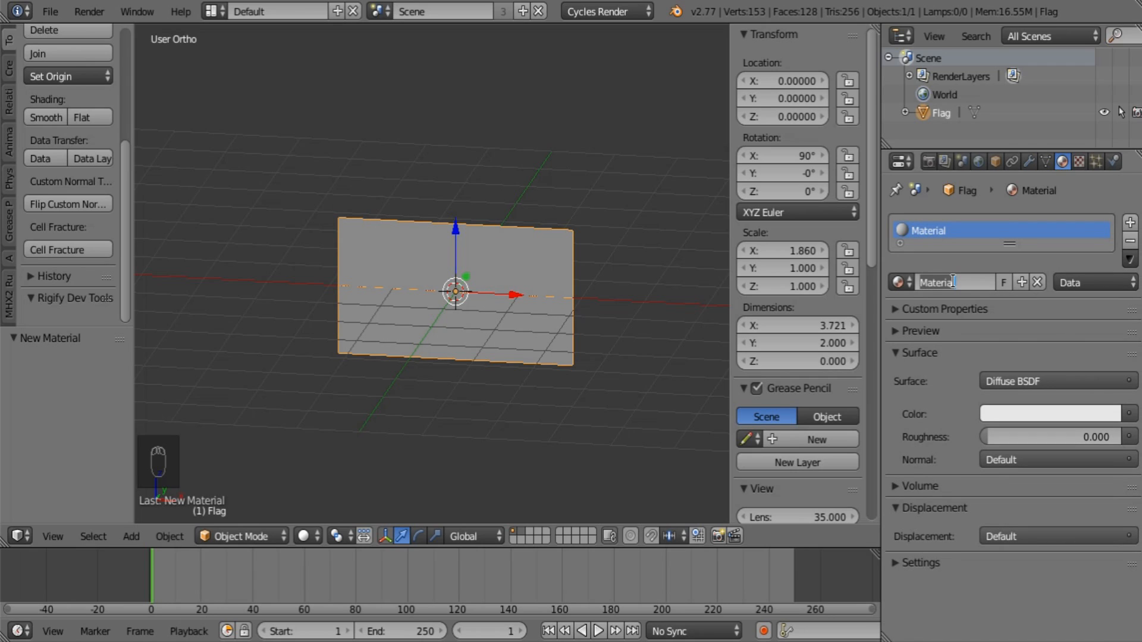
type("Flag")
key("Return")
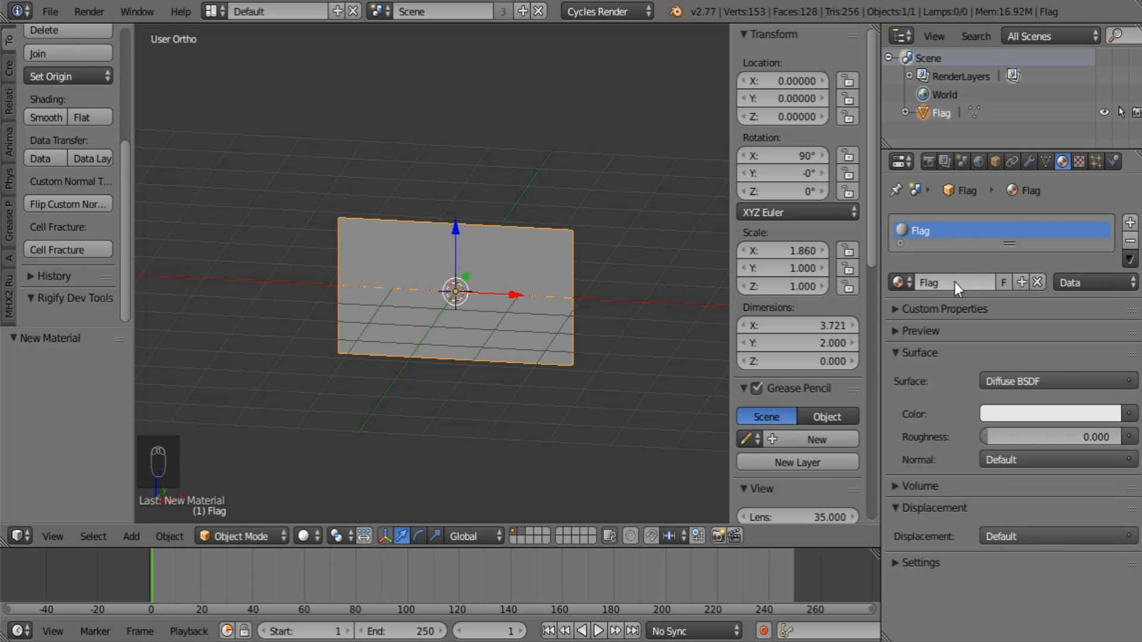
Step: Set the Flag material's surface to a Toon BSDF with size 0.731 and an orange colour
left_click(1003, 377)
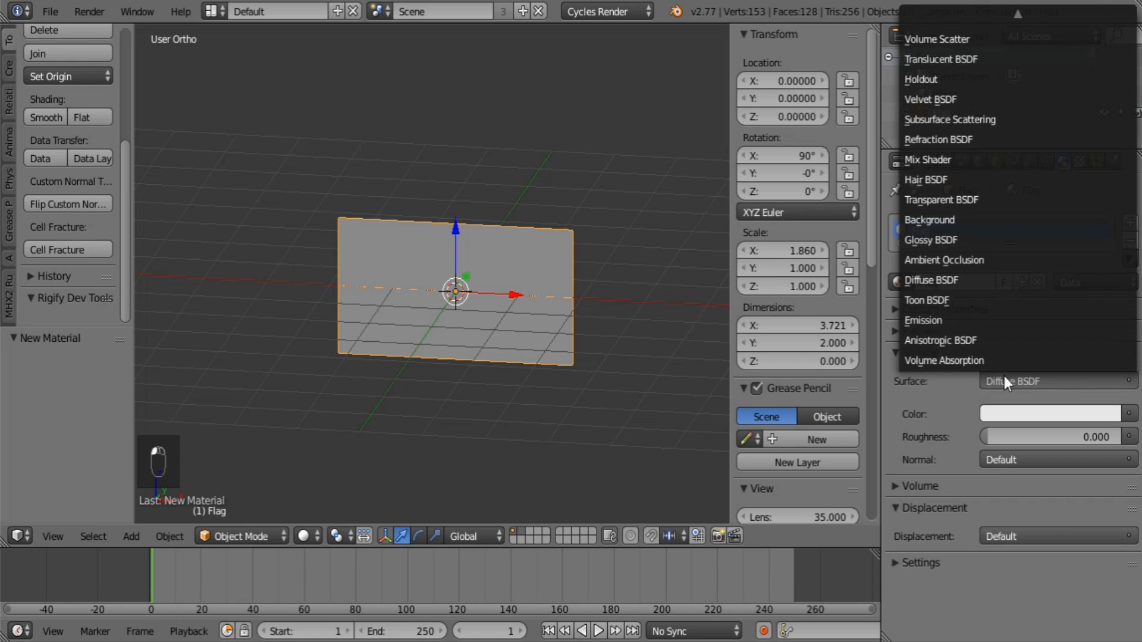
left_click(967, 303)
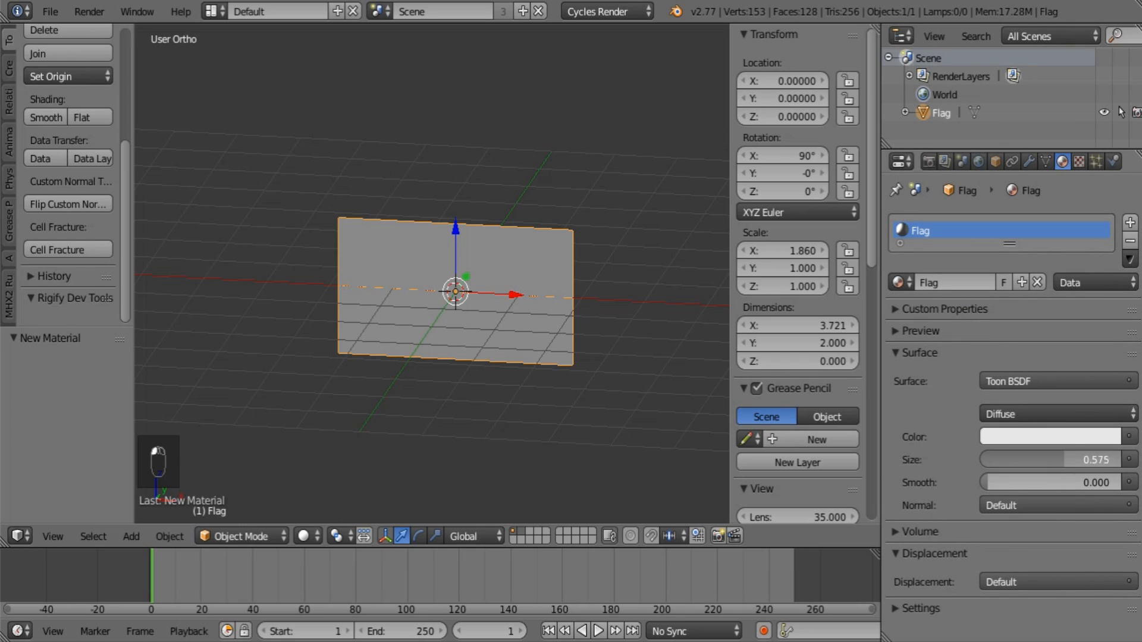
mouse_move(1063, 460)
left_mouse_down()
mouse_move(1085, 459)
mouse_move(1075, 455)
left_mouse_up()
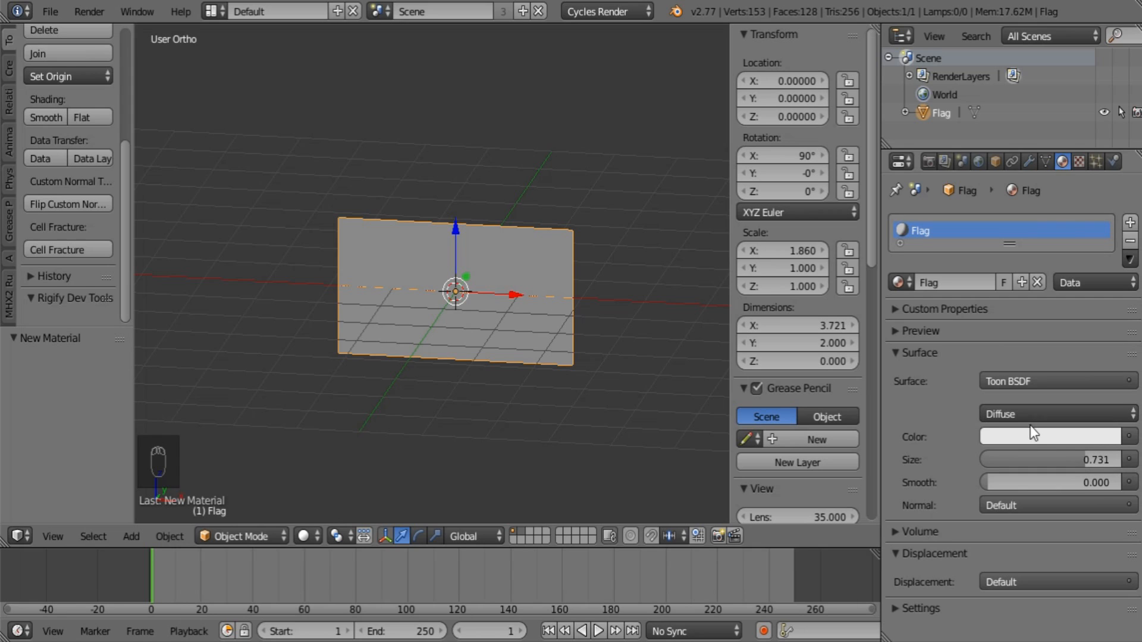
left_click(1030, 441)
left_click_drag(997, 261, 1000, 289)
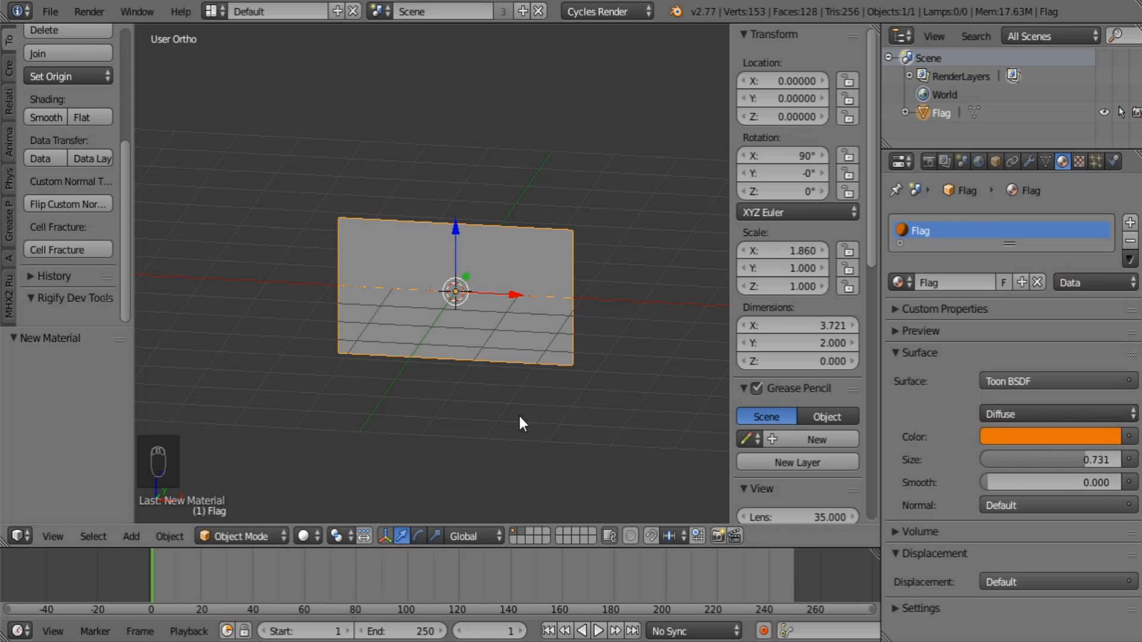
Step: Set the Flag material's viewport colour to the same orange as its surface colour
middle_click_drag(515, 364, 509, 365, "shift")
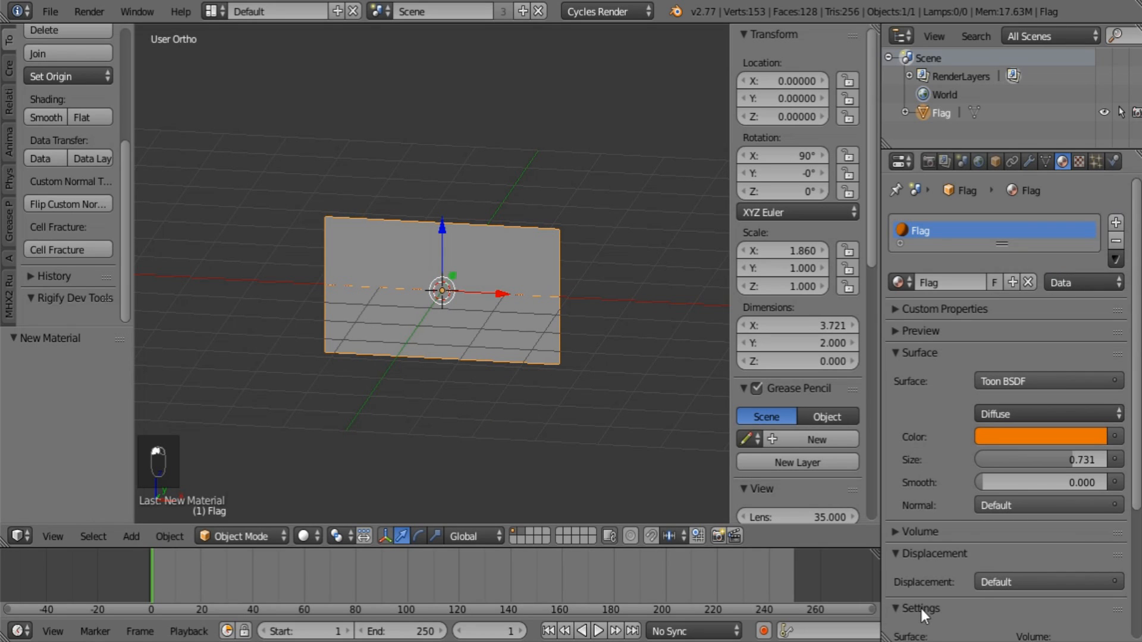
left_click(923, 549)
left_click(919, 572)
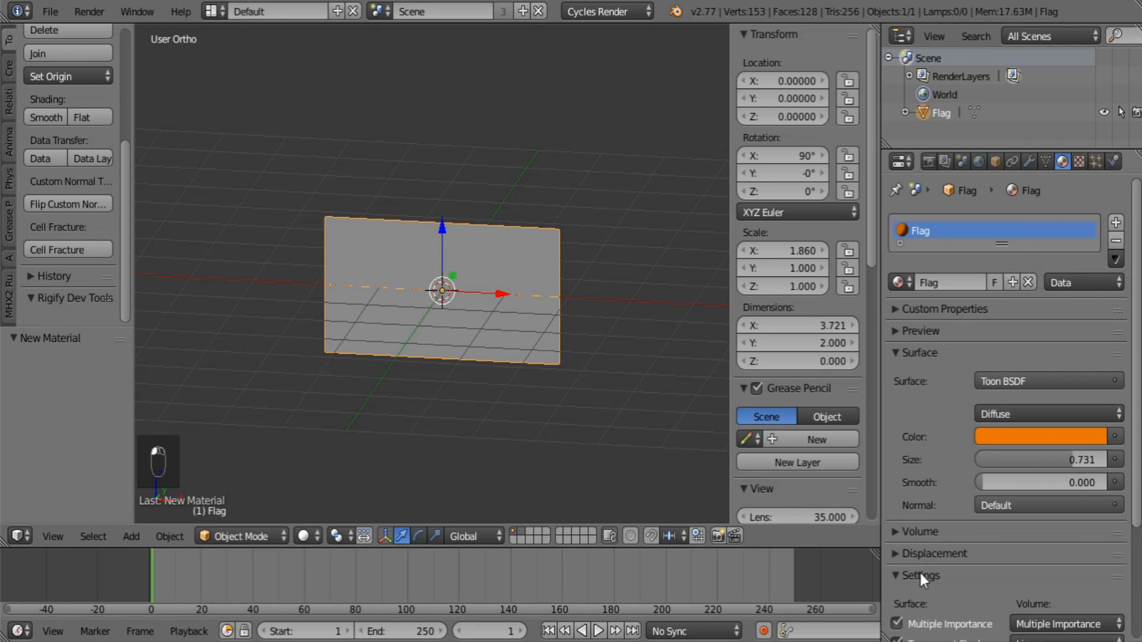
scroll(923, 573, "down", 5)
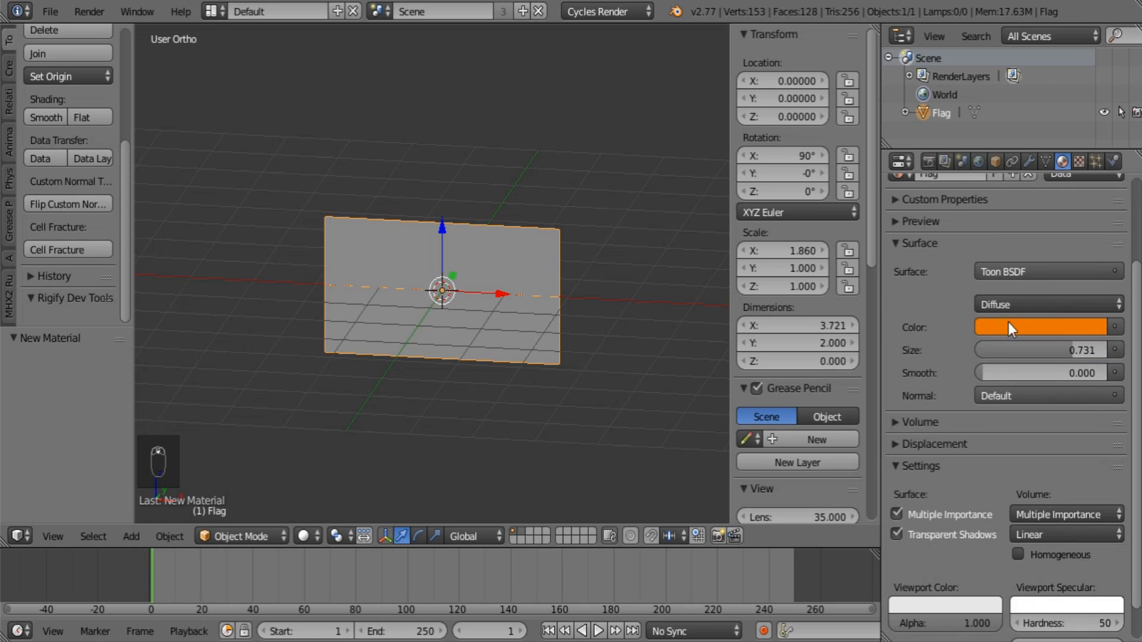
left_click_drag(947, 597, 946, 601)
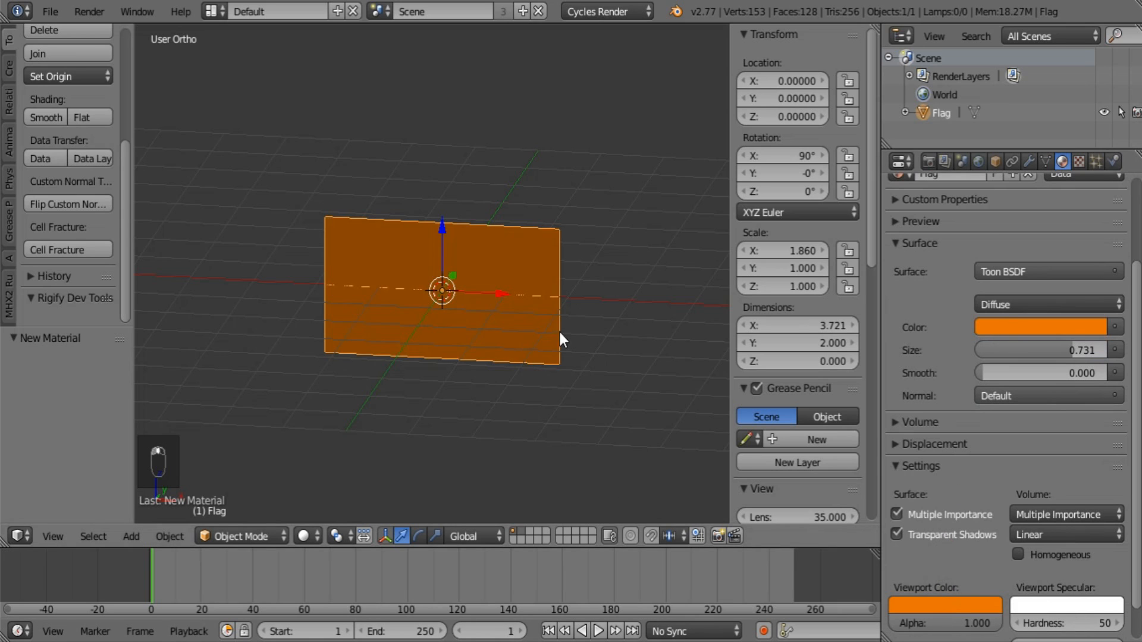
Step: Deselect everything, add a cylinder mesh and move it along X to about -3.34, beside the flag
middle_click_drag(559, 329, 438, 334)
key("a")
key("a")
key("a")
key("a")
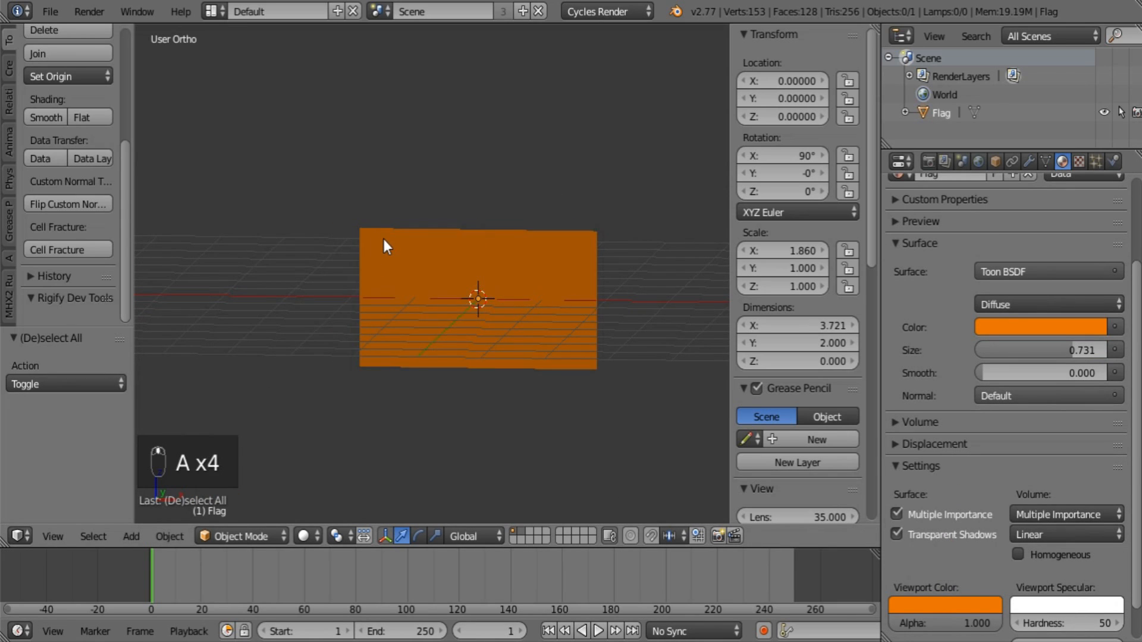
key("shift+a")
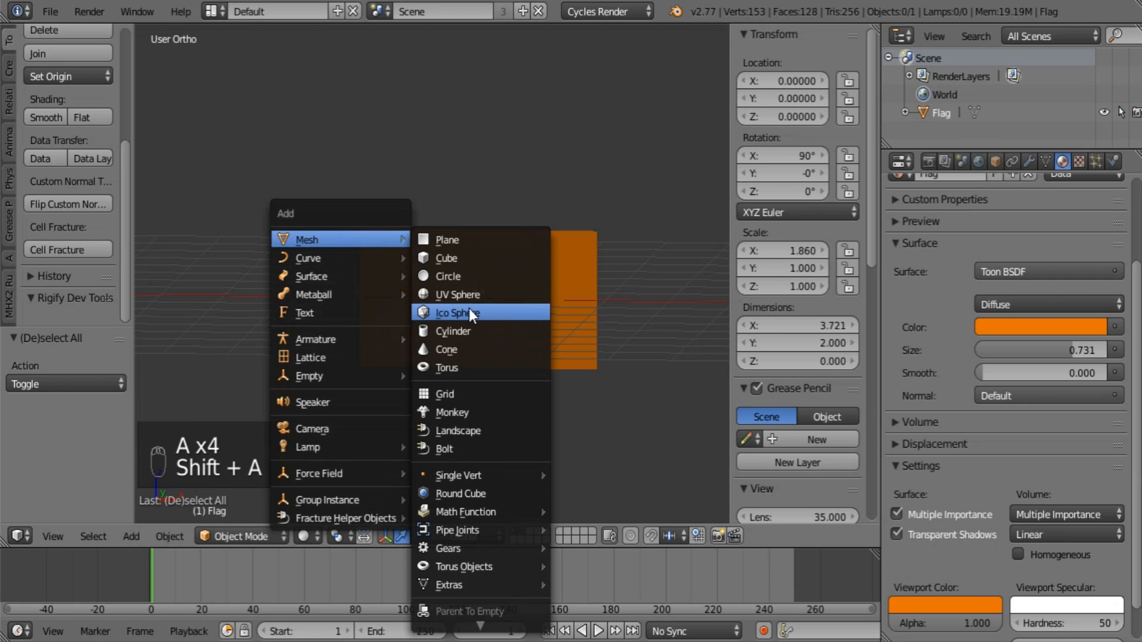
left_click(469, 329)
scroll(445, 326, "down", 2)
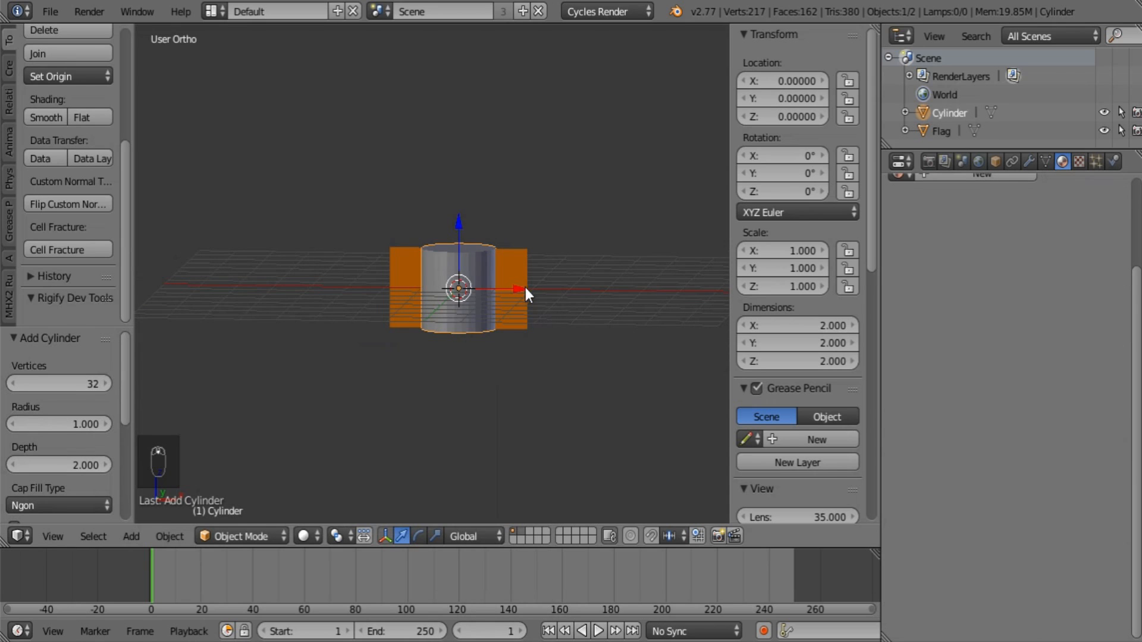
left_click_drag(525, 287, 376, 303)
Step: Thin the cylinder into a pole by scaling it on X and Y only, to a scale of about 0.057
middle_click_drag(458, 330, 536, 398)
key("s")
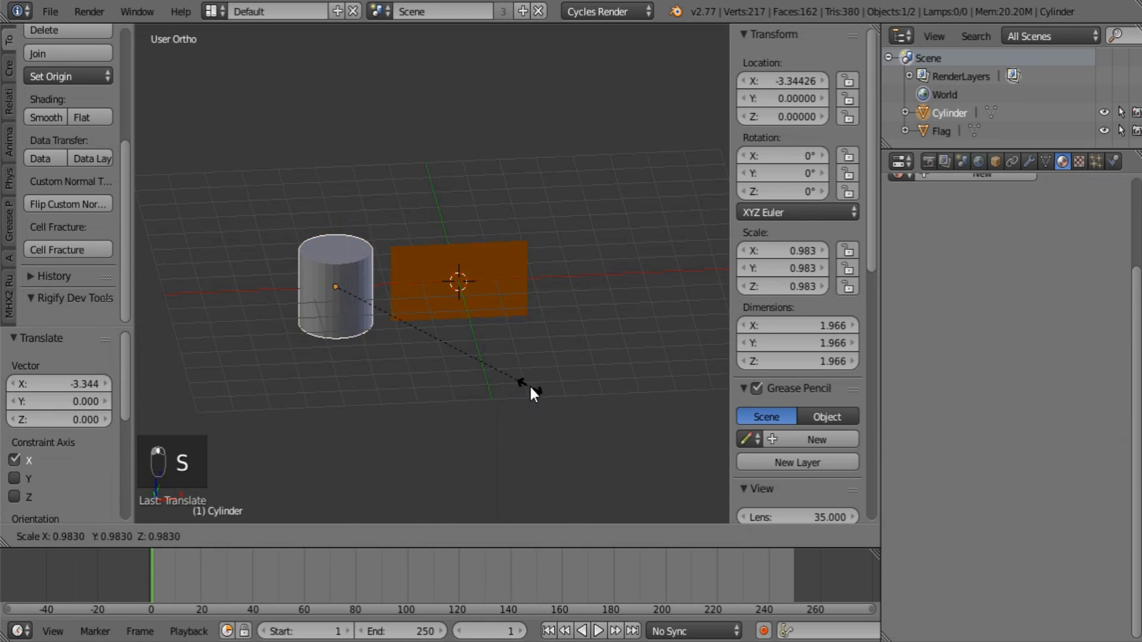
key("shift+z")
left_click(348, 302)
middle_click_drag(432, 370, 544, 407)
key("s")
key("shift+z")
left_click(465, 360)
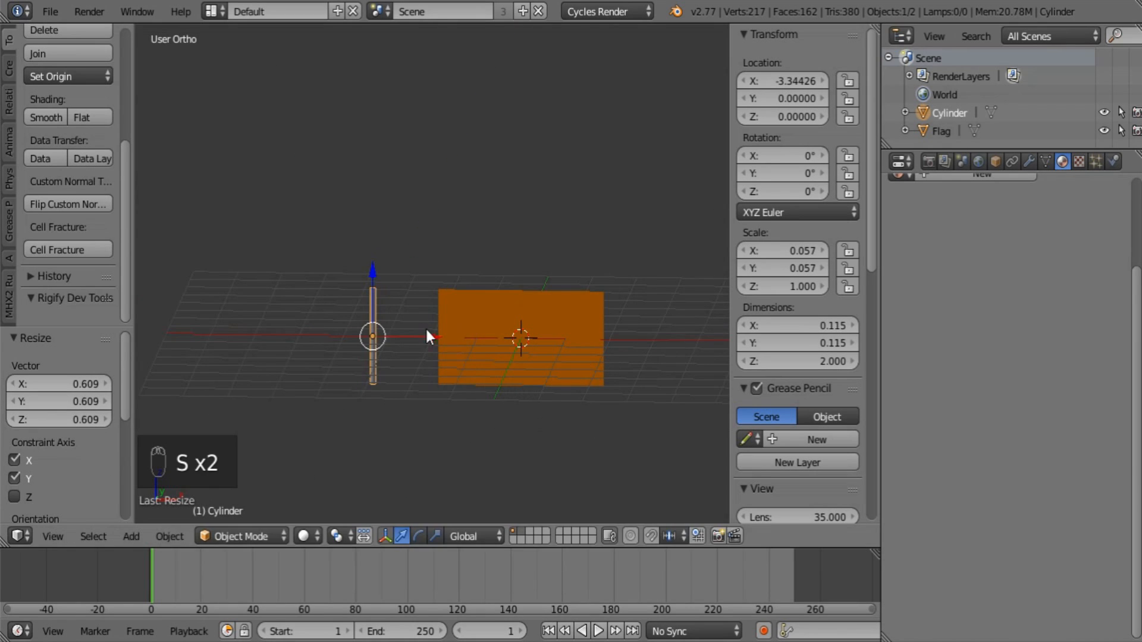
Step: Move the pole along X to about -2.23, close to the flag, and stretch it along Z to a scale of about 1.744
left_click_drag(426, 327, 471, 342)
key("s")
key("z")
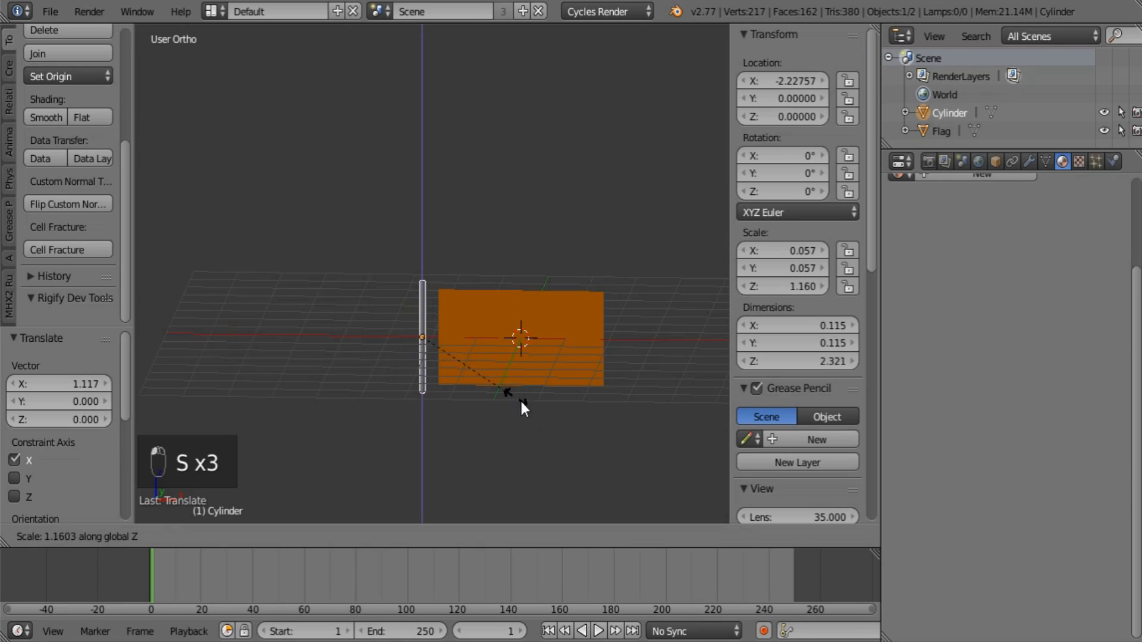
left_click(560, 421)
Step: Select the vertices at the pole's bottom end in edit mode and move them down along Z by about 22.12
scroll(468, 395, "down", 2)
key("Tab")
middle_click_drag(469, 398, 458, 330, "shift")
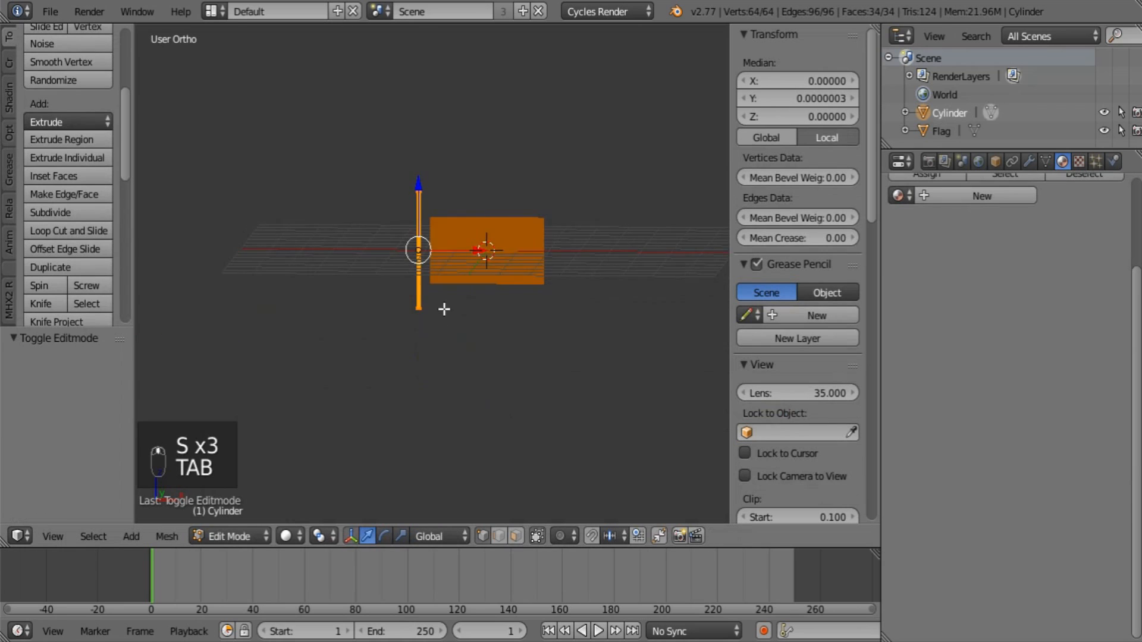
scroll(443, 316, "up", 3)
key("z")
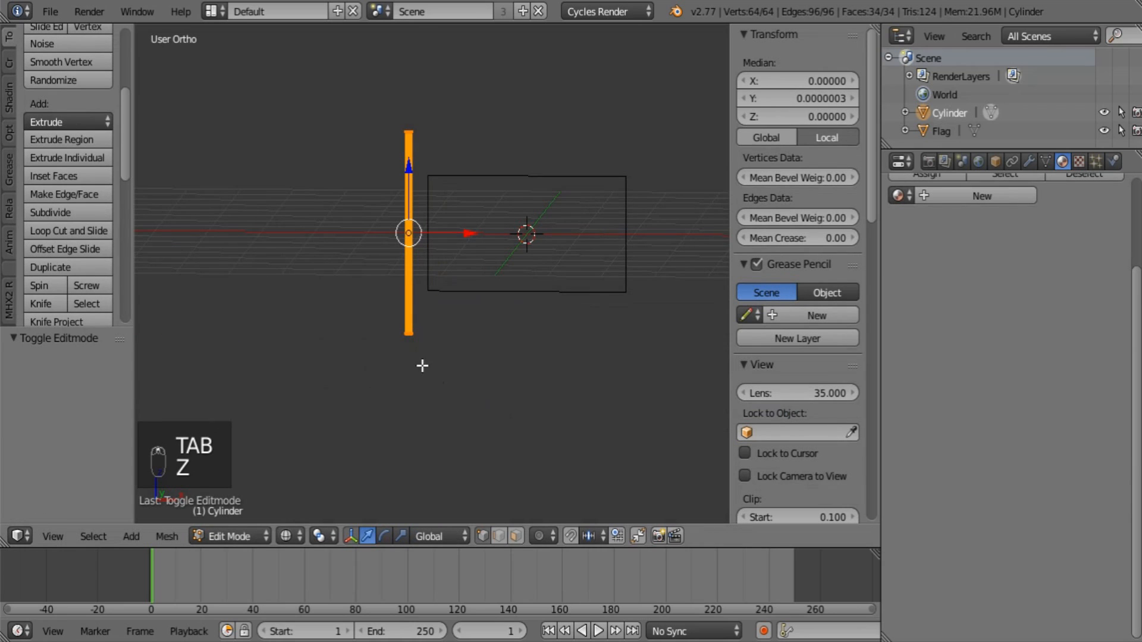
key("a")
key("c")
left_click(412, 349)
right_click(410, 347)
scroll(403, 342, "down", 4)
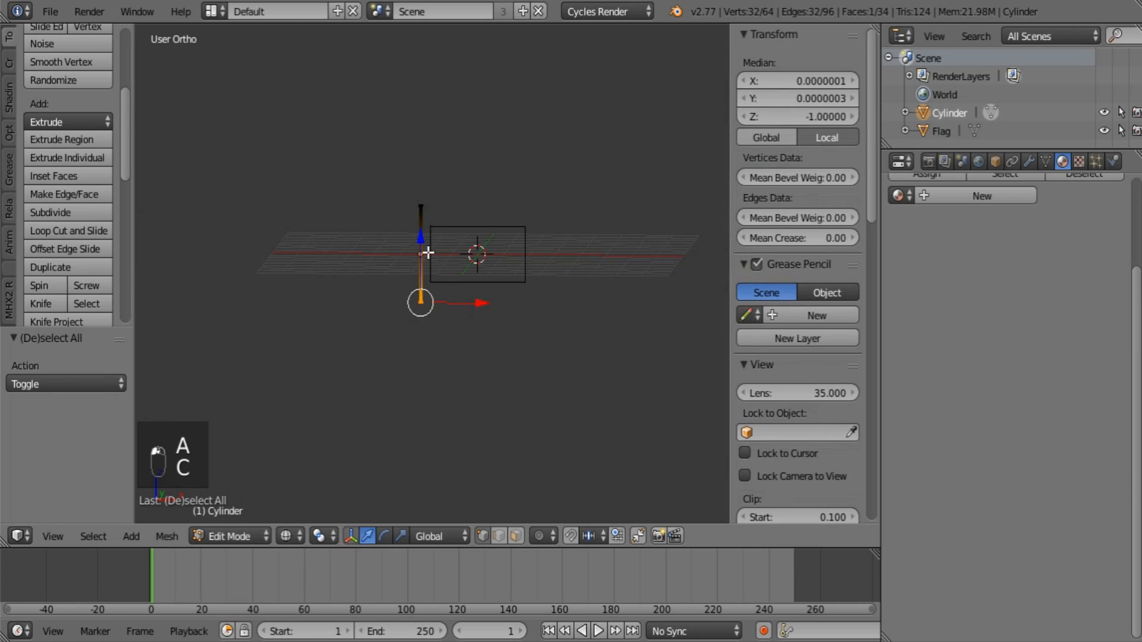
left_click_drag(423, 246, 474, 369)
scroll(487, 323, "down", 7)
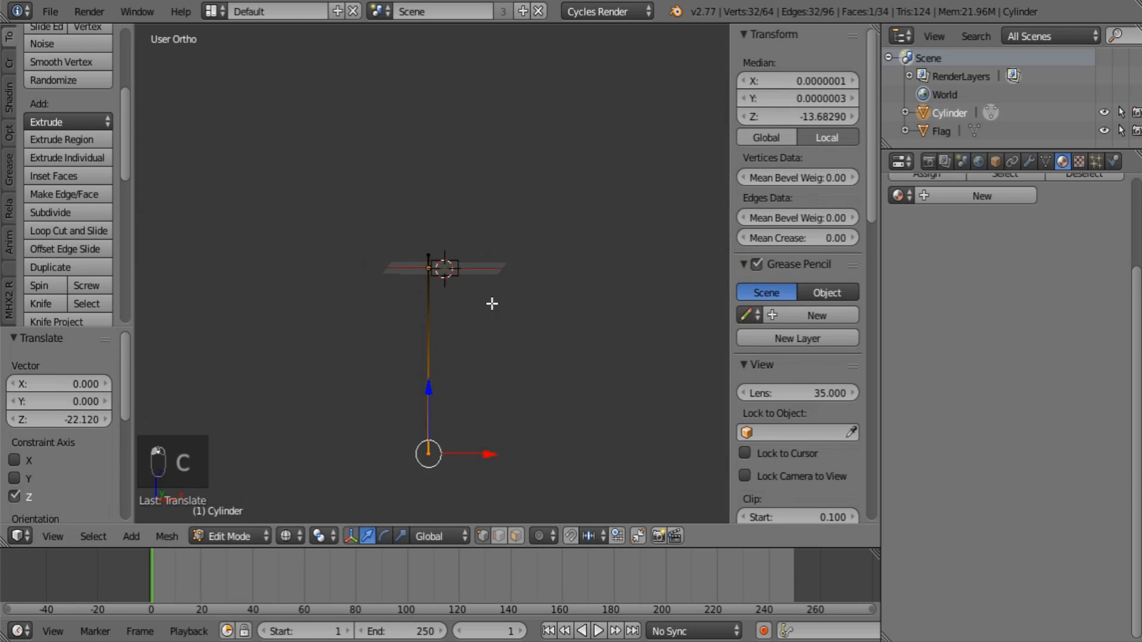
Step: Add 48 evenly spaced loop cuts along the pole's length and return to object mode
scroll(482, 290, "up", 4)
scroll(479, 288, "up", 6)
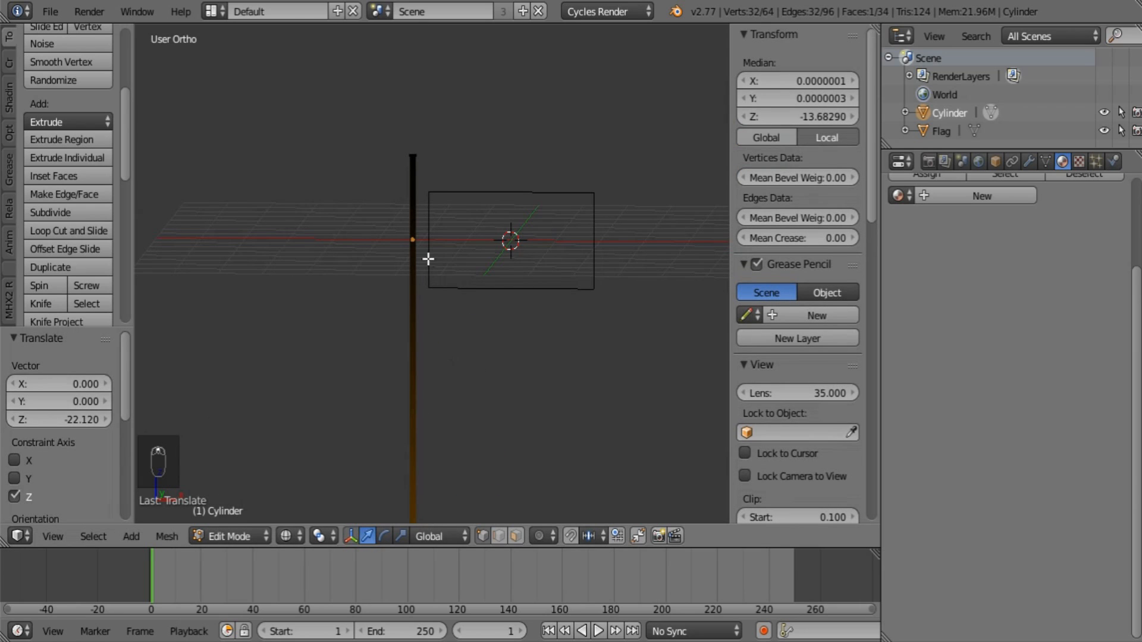
scroll(425, 355, "down", 4)
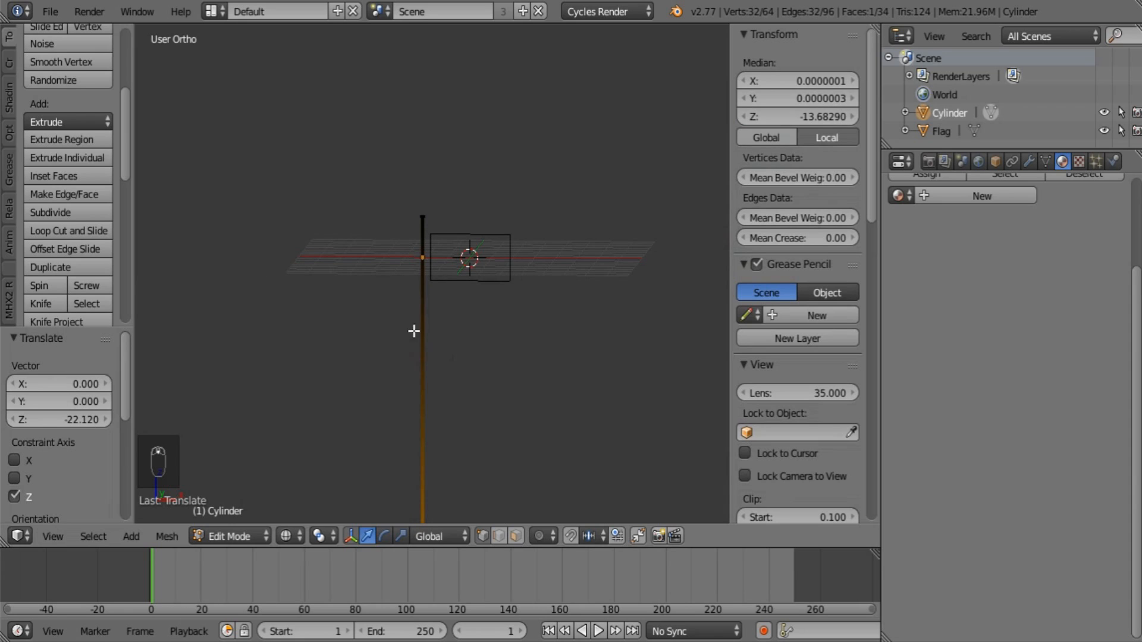
scroll(414, 331, "up", 1)
key("ctrl+r")
scroll(428, 360, "up", 15)
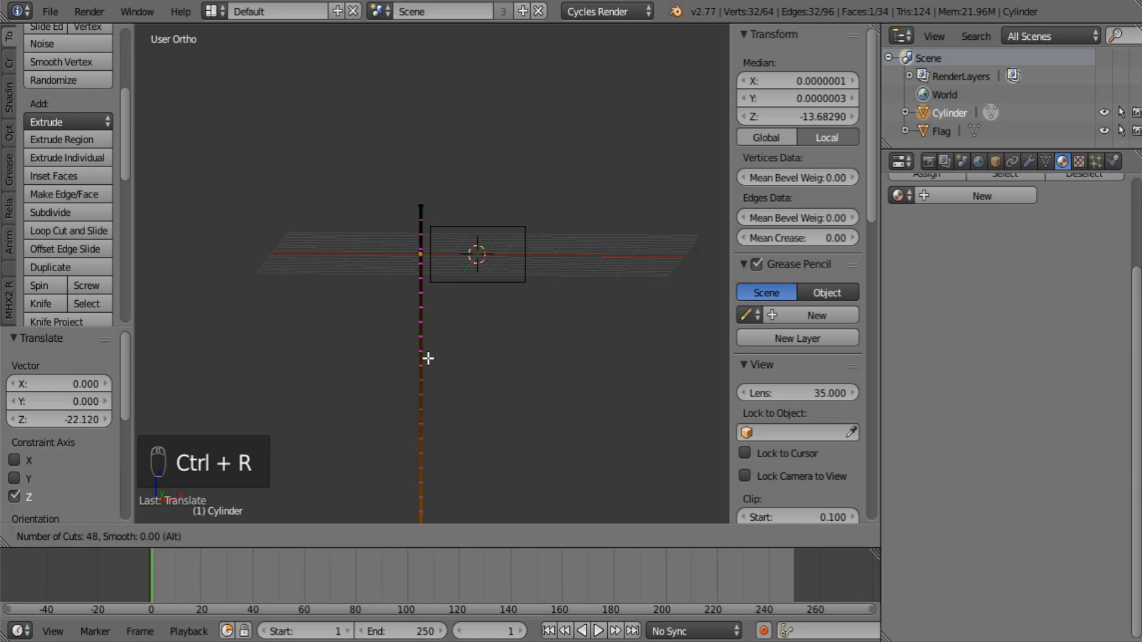
left_click(428, 358)
right_click(412, 250)
scroll(413, 245, "up", 7)
scroll(403, 211, "down", 7)
key("Tab")
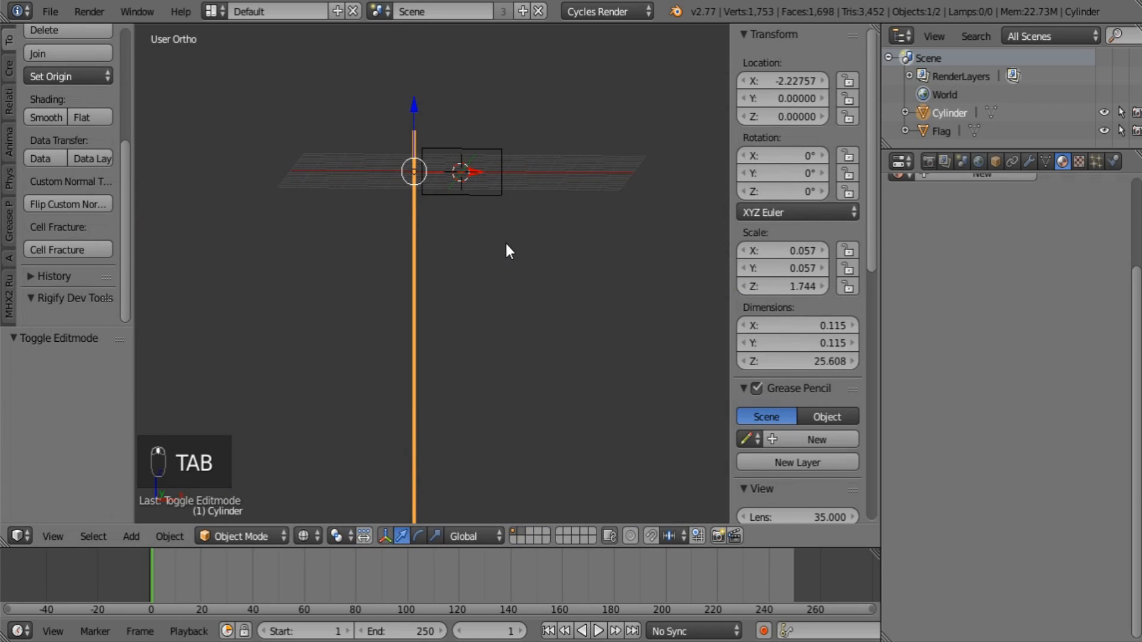
Step: Thicken the pole by scaling it about 1.41 on X and Y only
scroll(506, 247, "up", 8)
key("s")
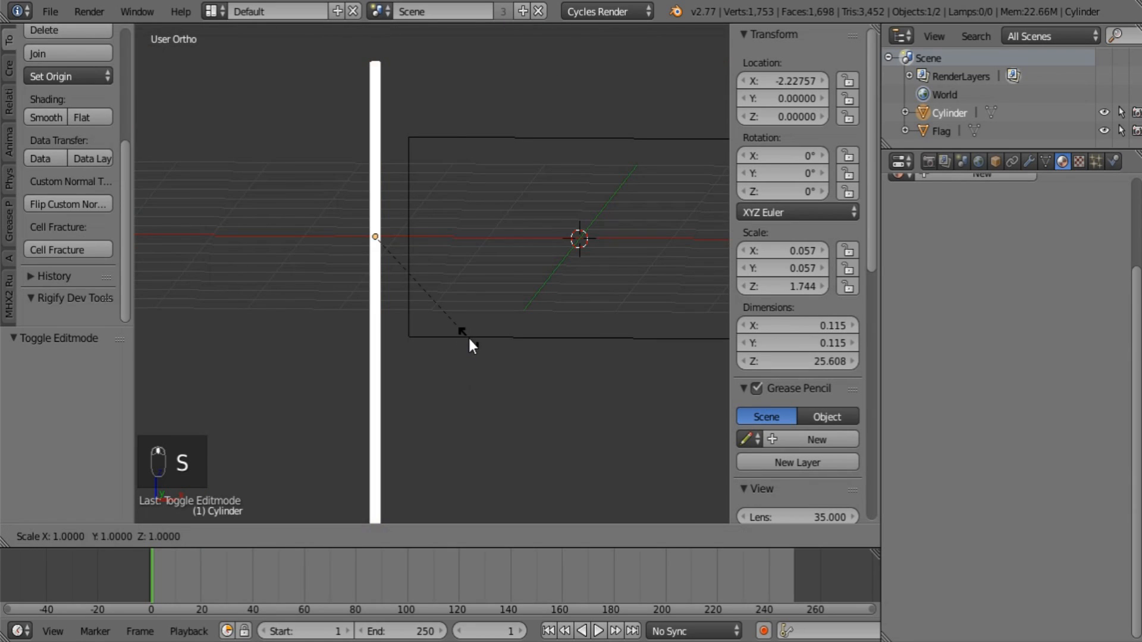
key("shift+z")
left_click(513, 345)
scroll(426, 362, "up", 4)
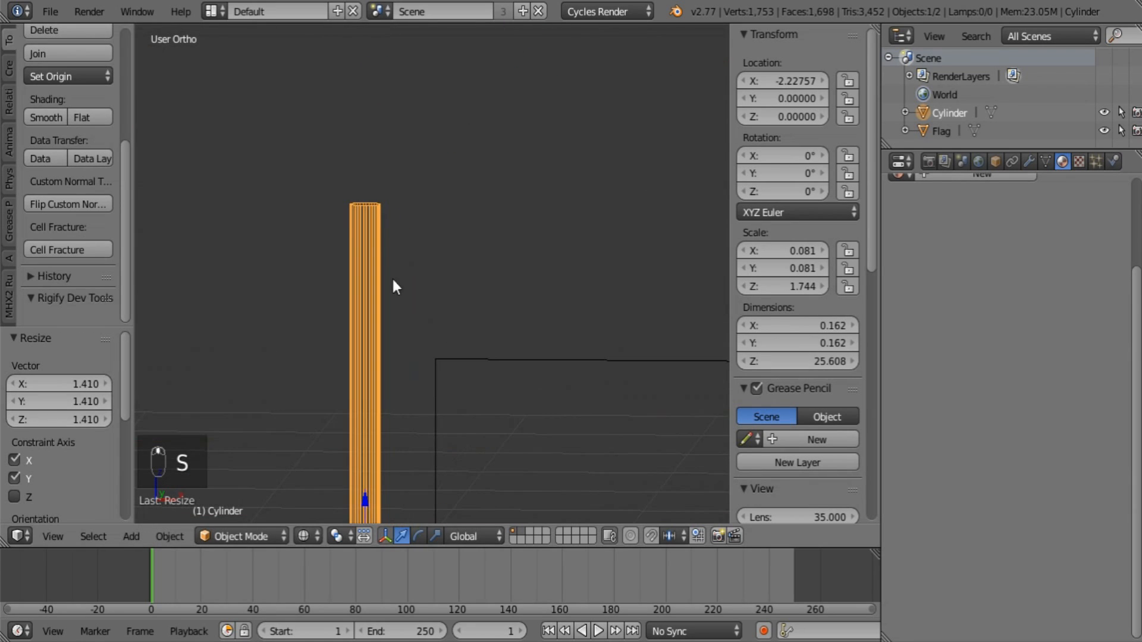
key("Tab")
key("Tab")
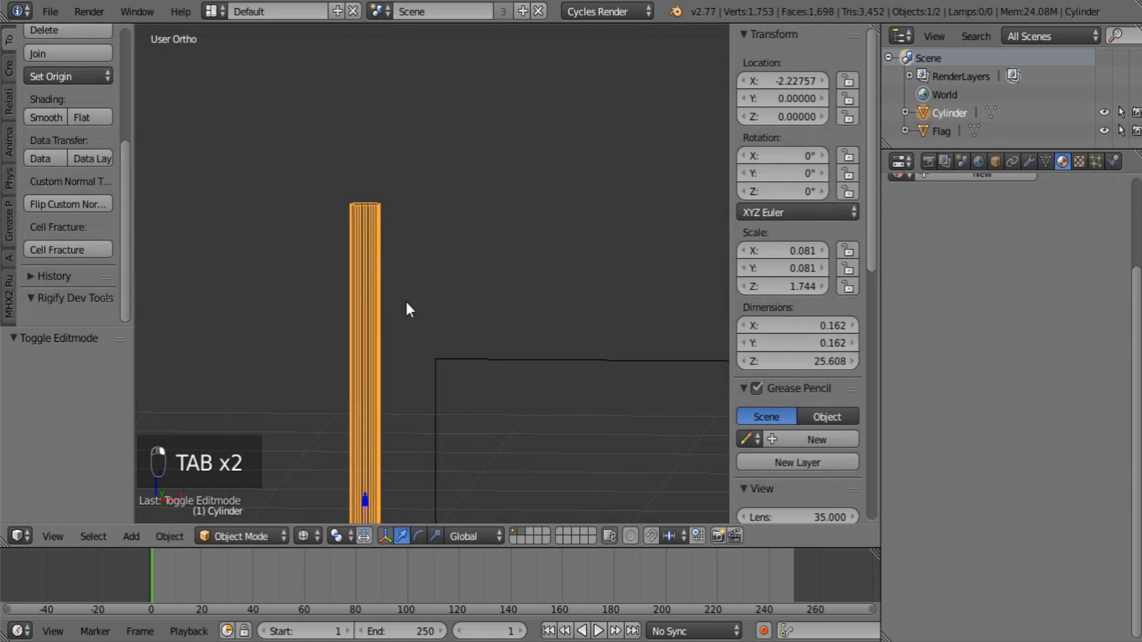
Step: Select the pole's top edge loop, extrude it in place and scale the new ring outward by about 1.205
scroll(406, 301, "down", 5)
middle_click_drag(555, 376, 467, 313, "shift")
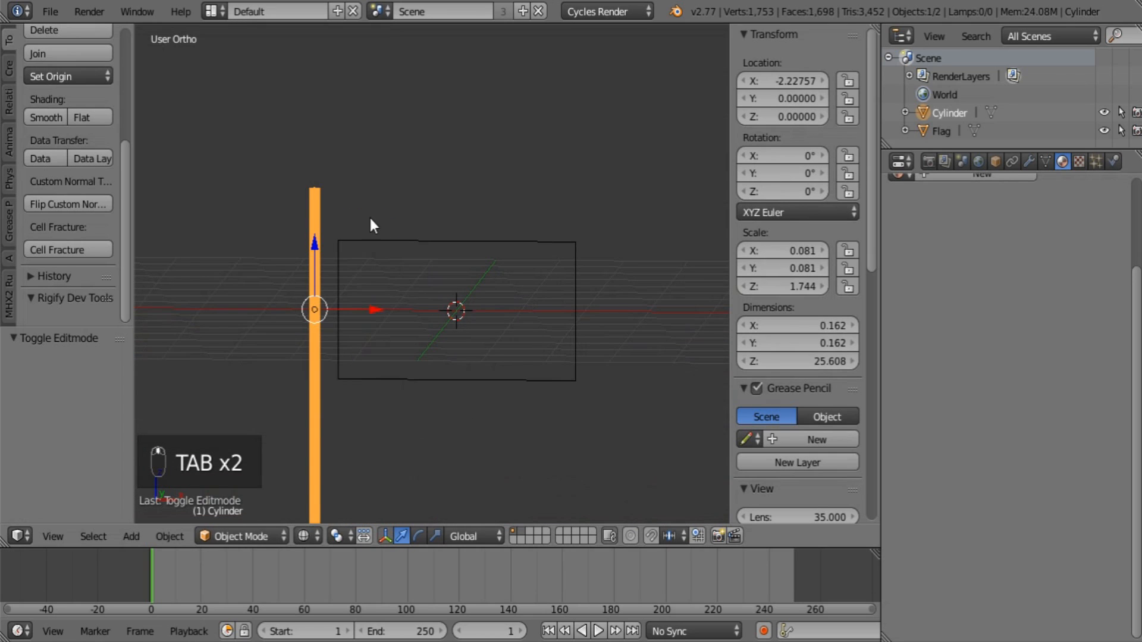
middle_click_drag(351, 208, 334, 247)
key("Tab")
scroll(316, 286, "up", 4)
middle_click_drag(232, 293, 498, 332, "shift")
scroll(501, 331, "up", 5)
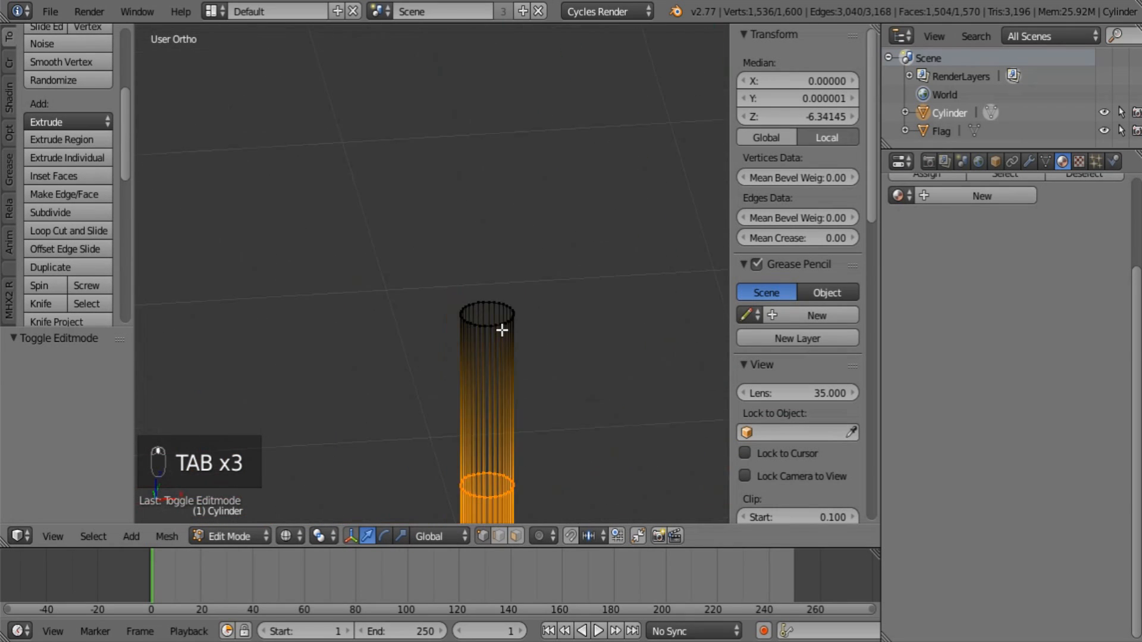
right_click(523, 350, "alt")
key("z")
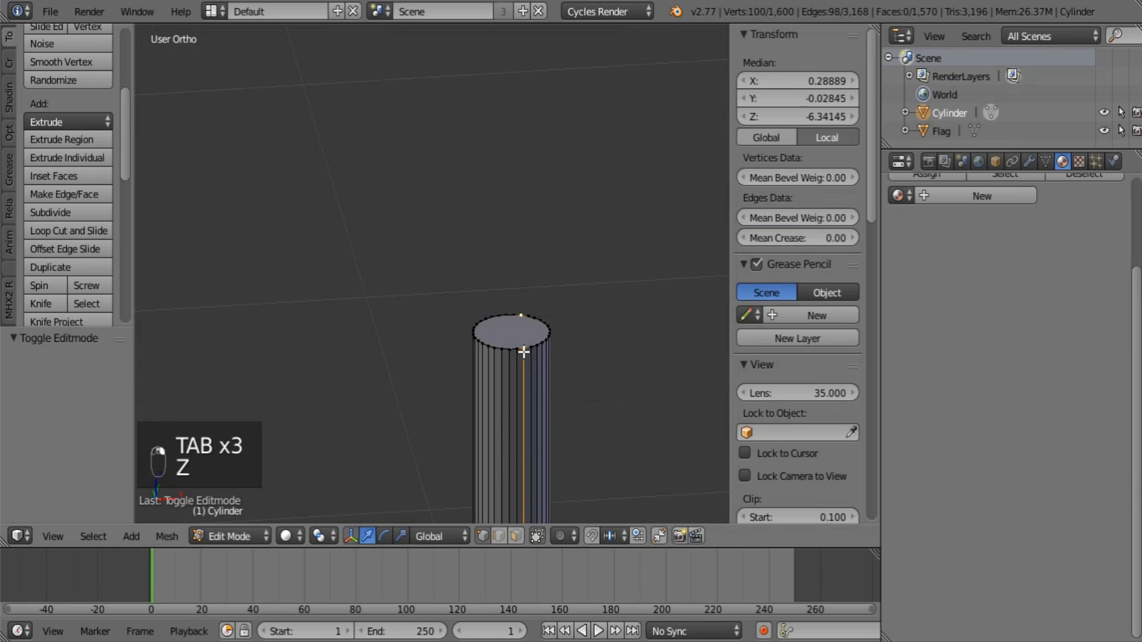
right_click(524, 351)
right_click(529, 347, "alt")
middle_click_drag(567, 367, 531, 326)
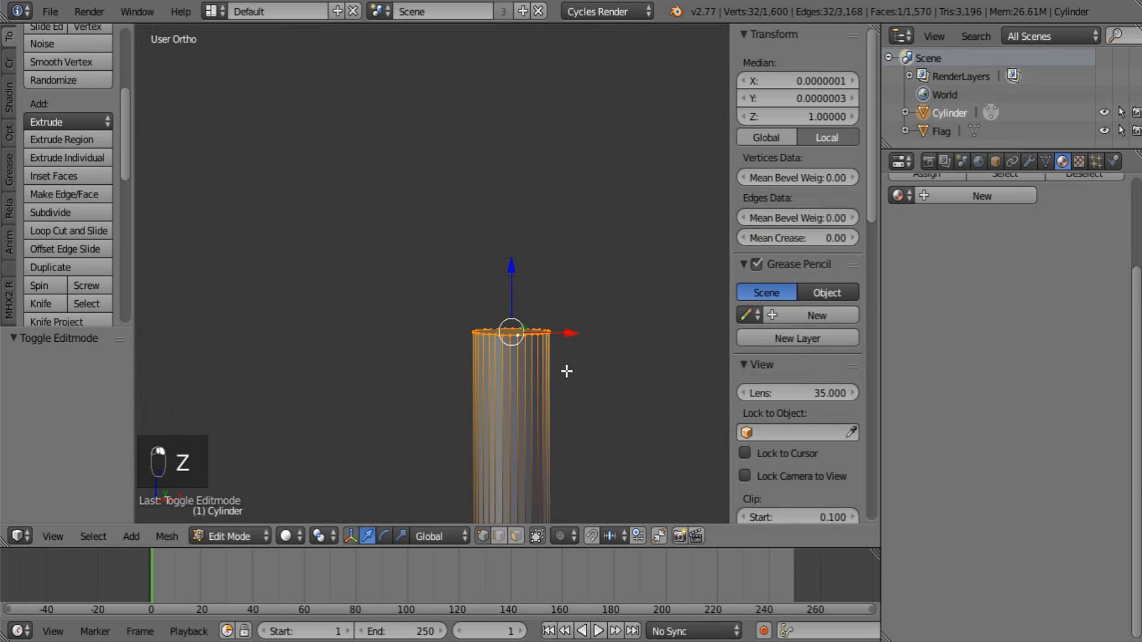
key("KP_1")
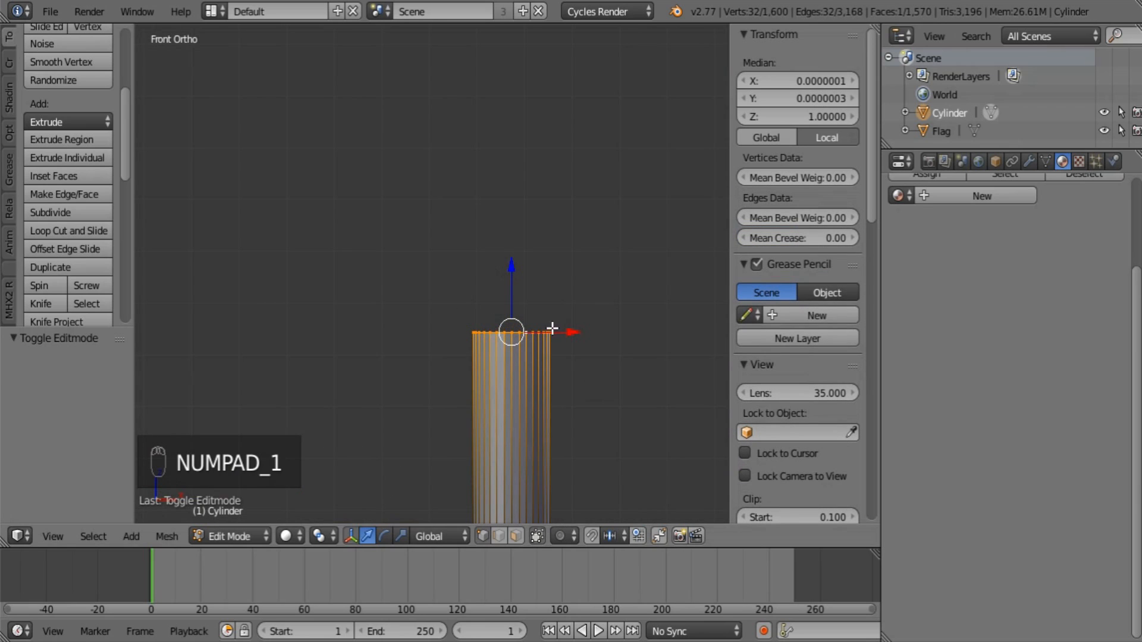
key("e")
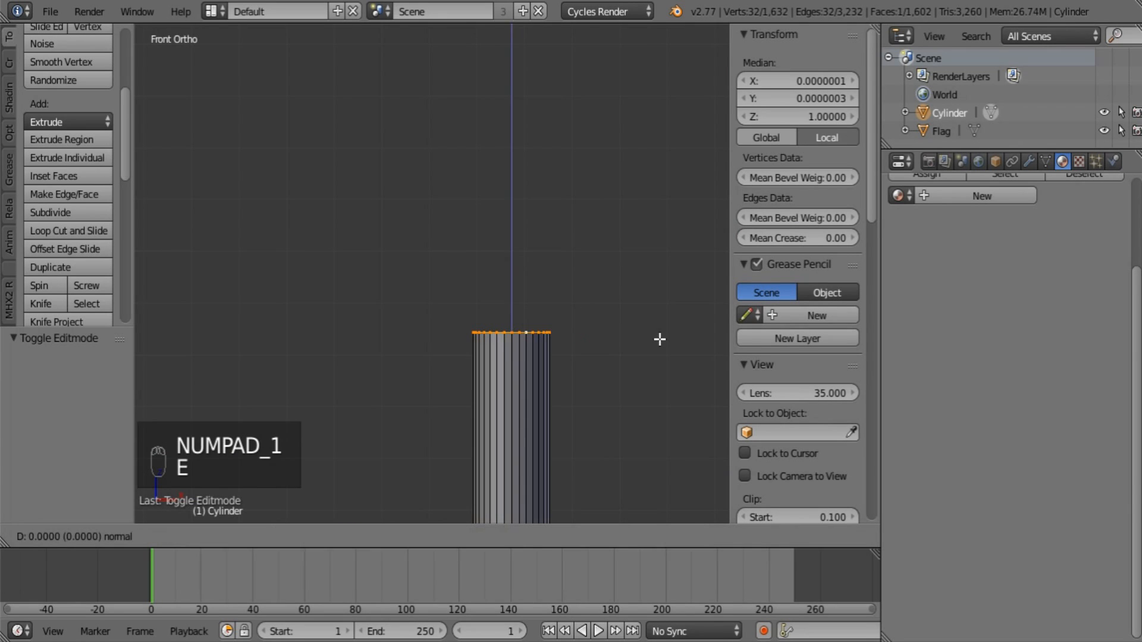
key("s")
left_click(689, 342)
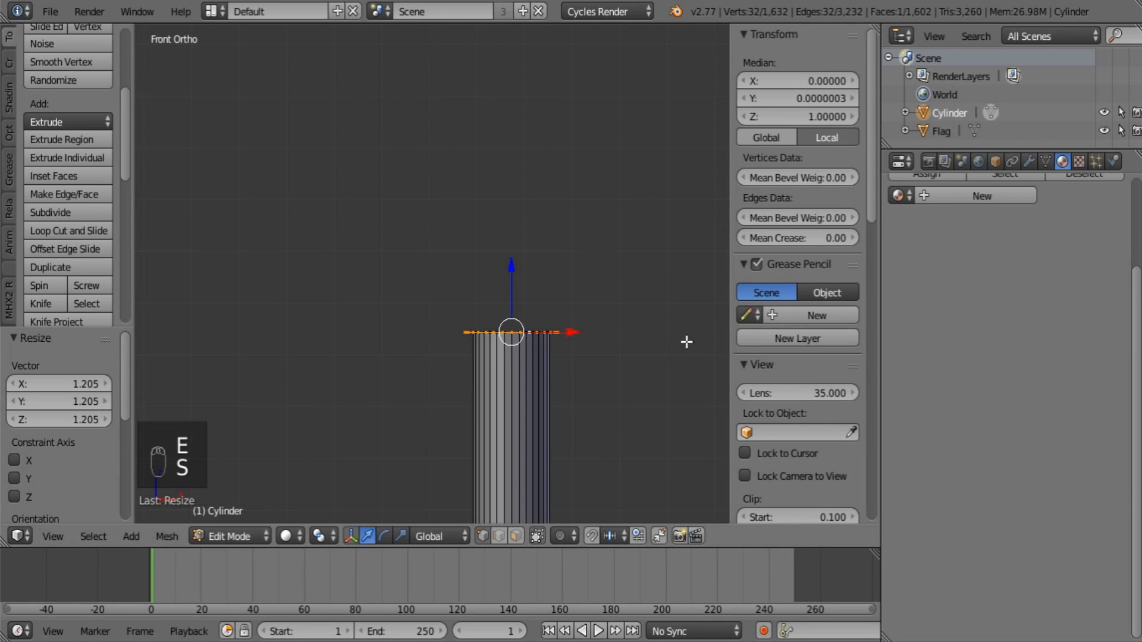
Step: Extrude the rim up about 0.03, widen it by about 1.208, and extrude a straight band about 0.046 high
key("e")
left_click(683, 331)
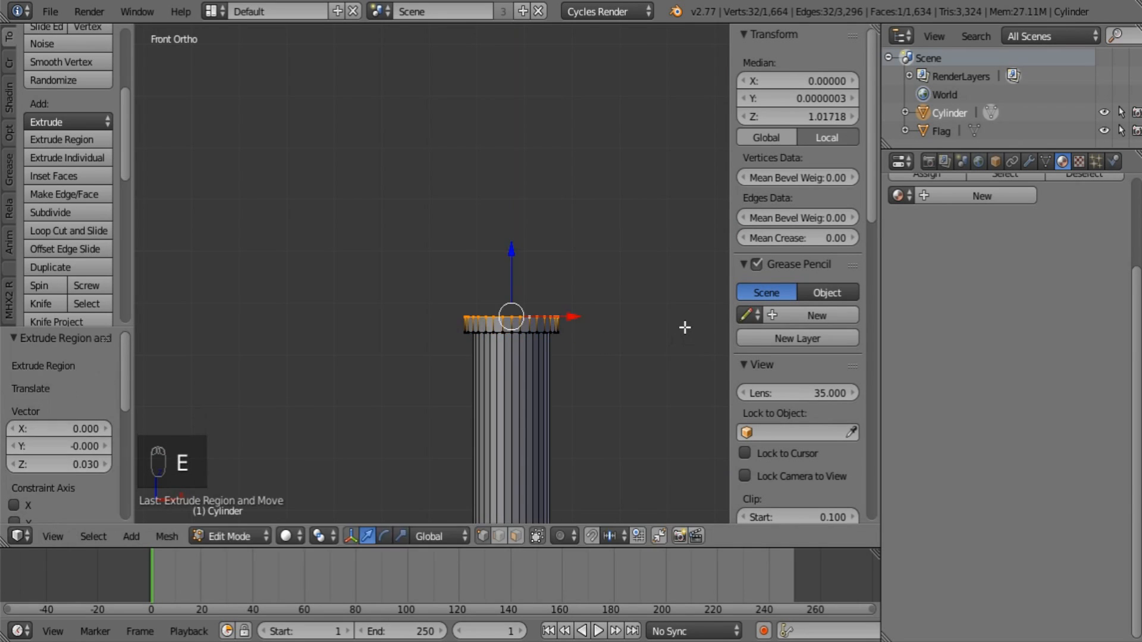
key("s")
left_click(721, 339)
key("e")
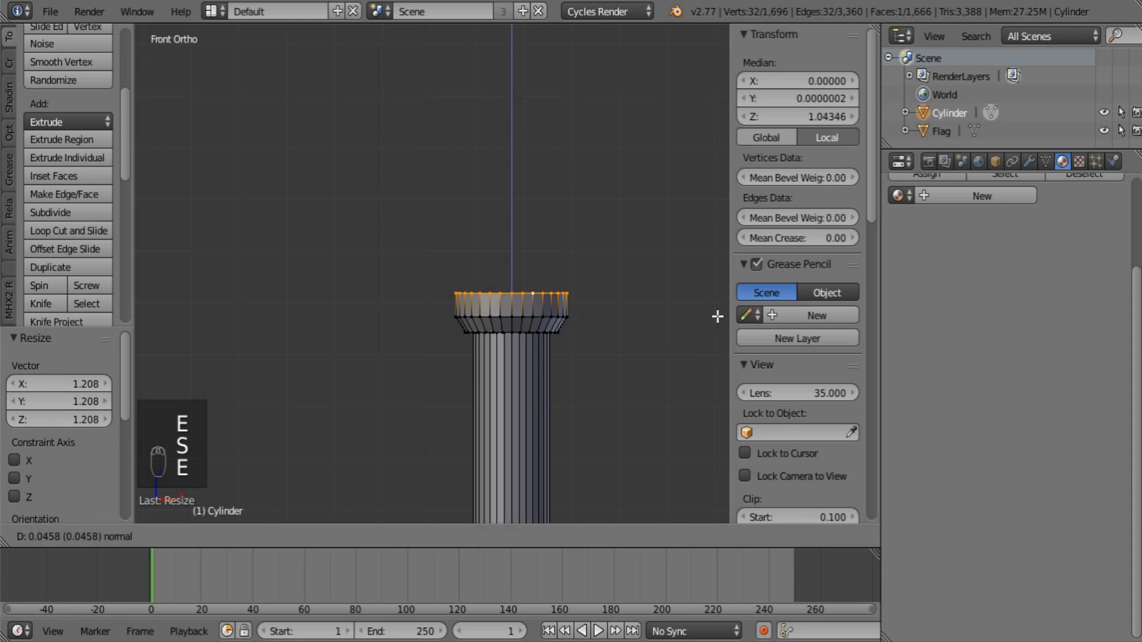
left_click(720, 316)
Step: Finish the pole's cap with inward-tapering extrusions about 0.042 and 0.014 high, then return to object mode
key("e")
left_click(719, 295)
key("s")
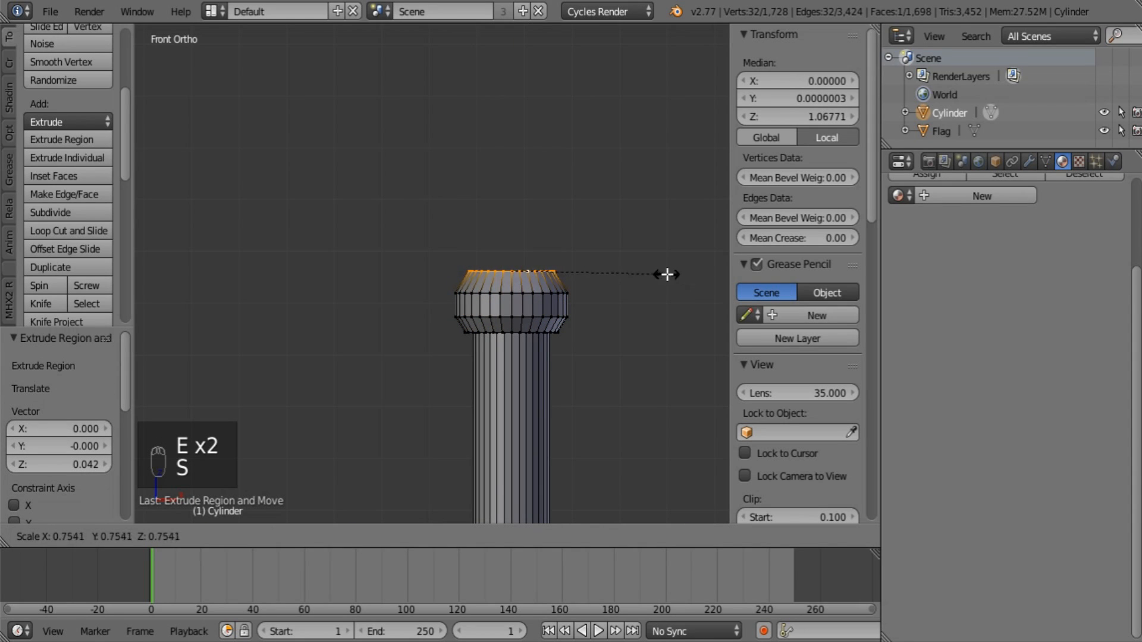
left_click(638, 267)
key("e")
left_click(635, 259)
key("s")
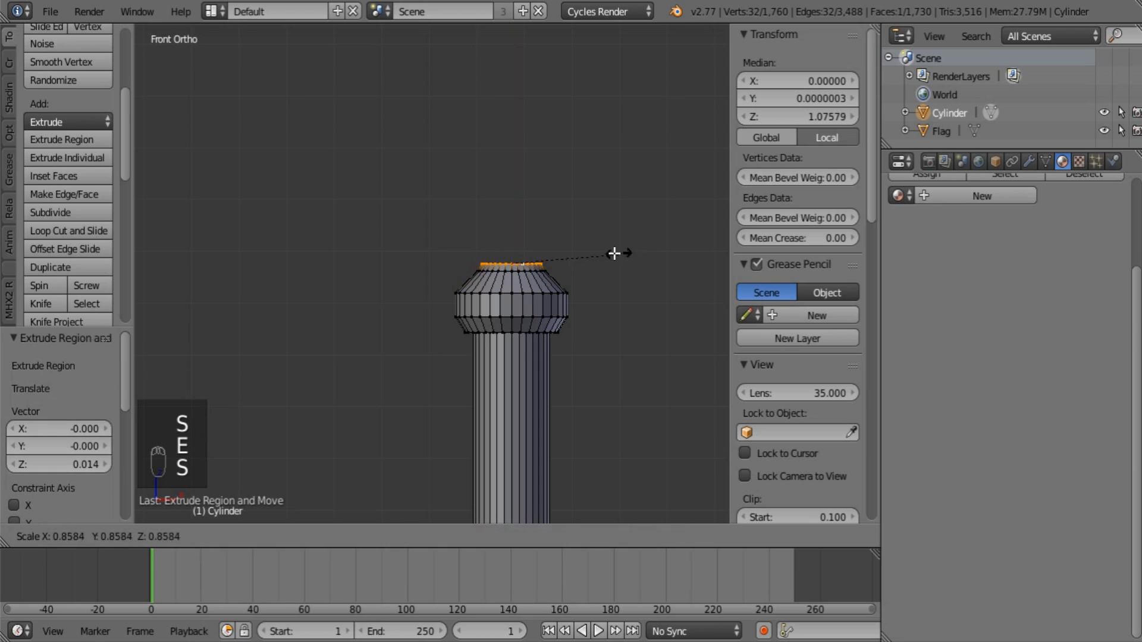
left_click(535, 254)
left_click_drag(512, 205, 506, 202)
scroll(533, 362, "down", 3)
middle_click_drag(534, 336, 529, 264)
key("Tab")
Step: Select the flag and raise it along Z by about 0.142 beside the pole
scroll(527, 264, "down", 13)
middle_click_drag(436, 95, 477, 285, "shift")
scroll(456, 195, "up", 7)
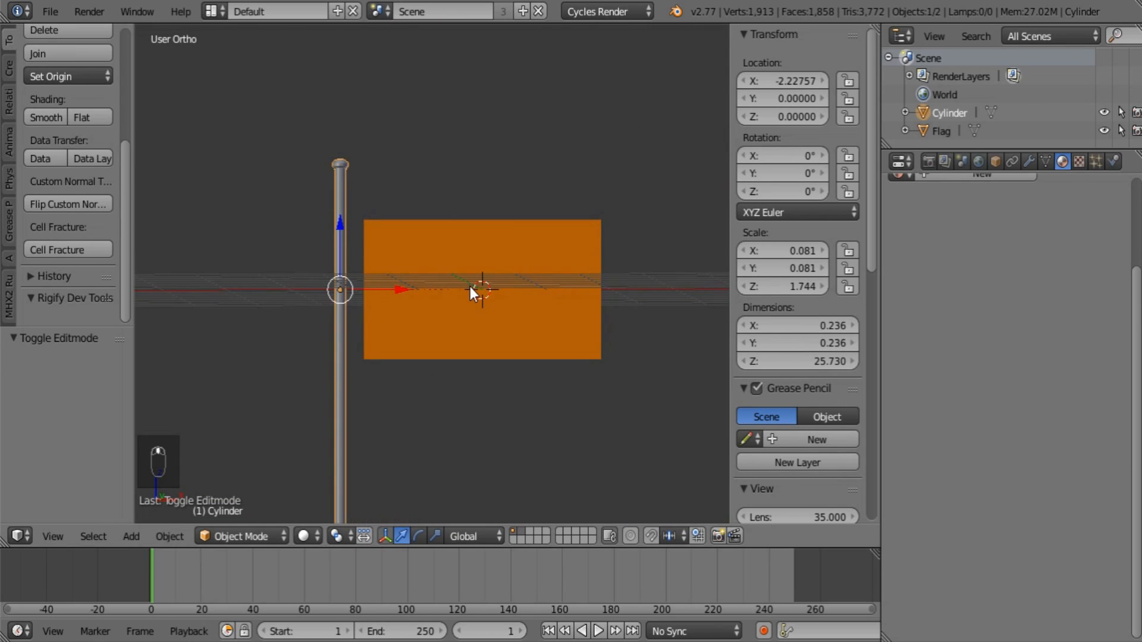
scroll(470, 287, "up", 4)
scroll(470, 287, "down", 3)
right_click(478, 268)
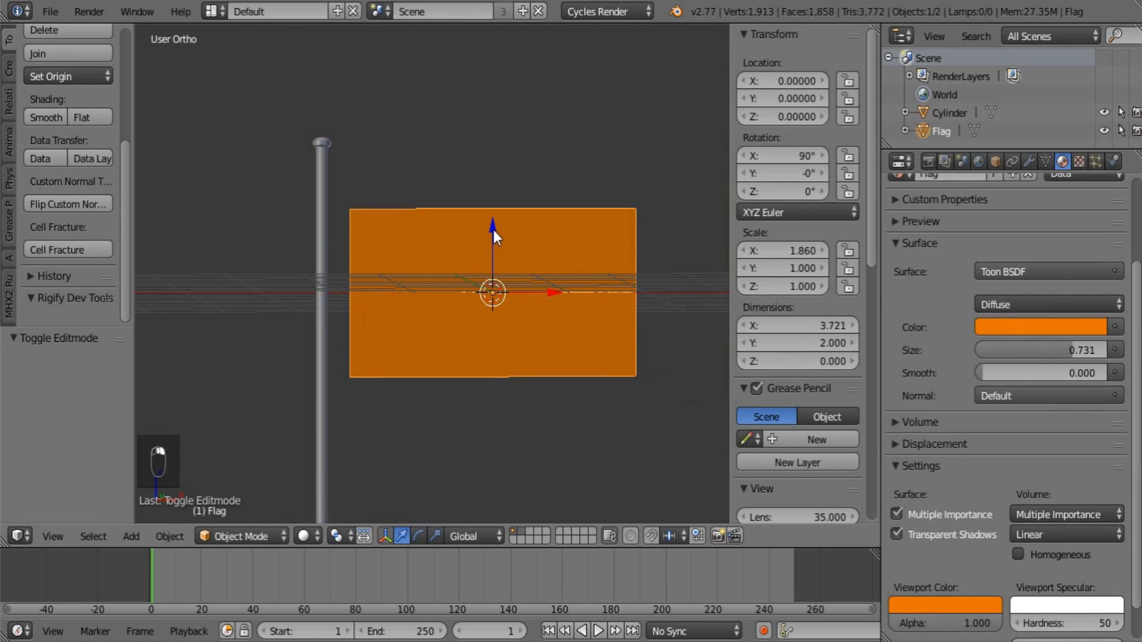
mouse_move(494, 230)
left_mouse_down()
mouse_move(492, 184)
mouse_move(487, 209)
left_mouse_up()
middle_click_drag(488, 209, 462, 308)
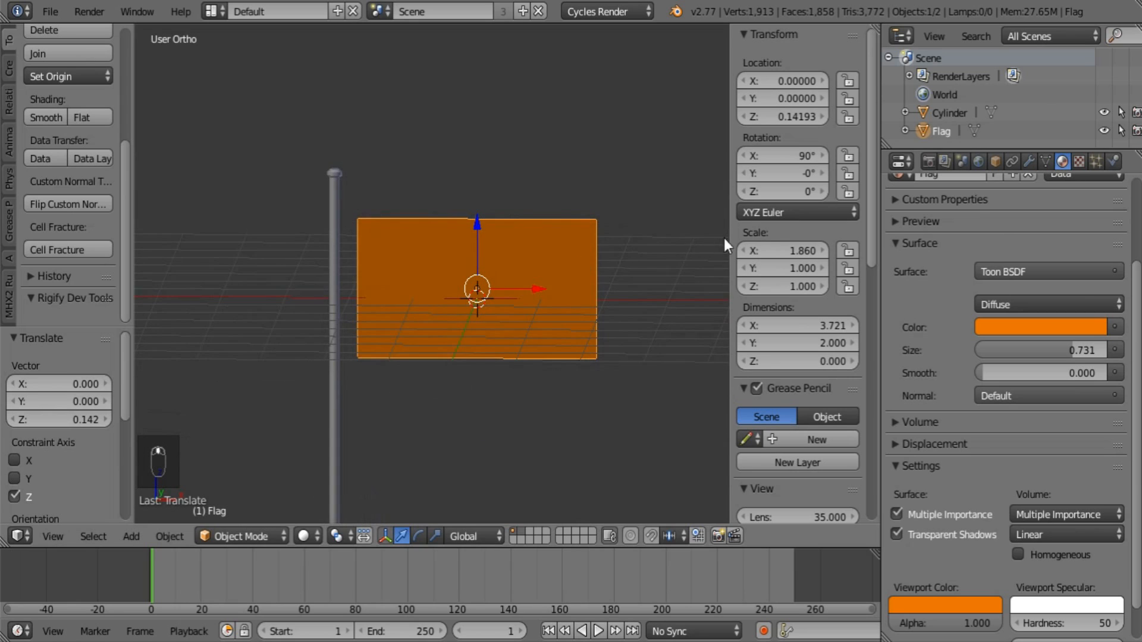
Step: Add a vertex group to the flag and name it Pin
left_click(1046, 161)
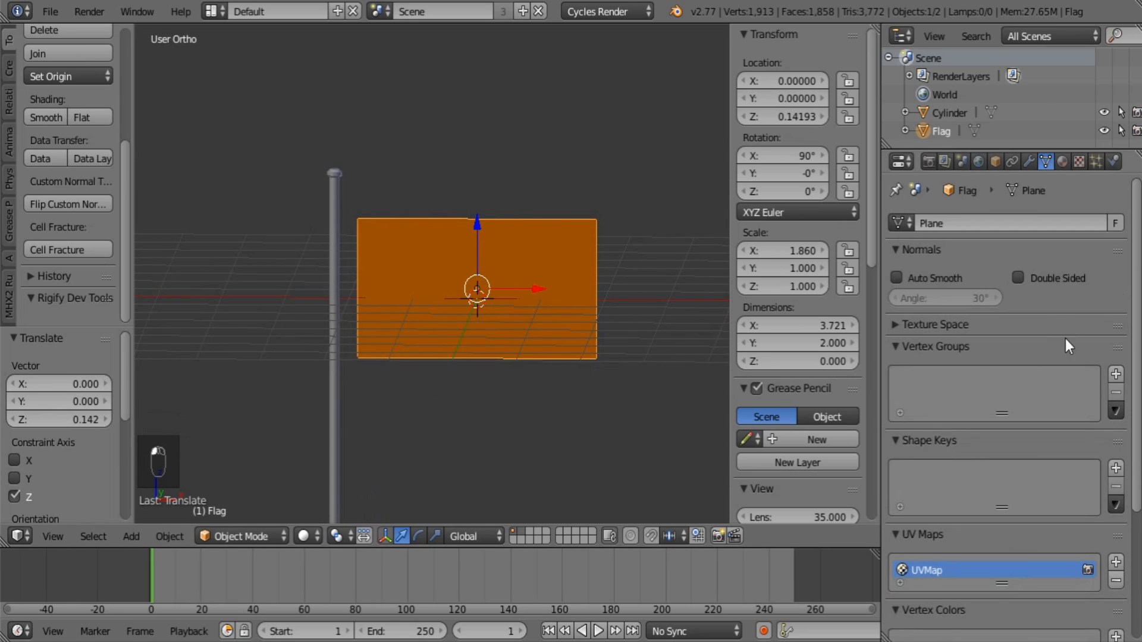
left_click(1115, 374)
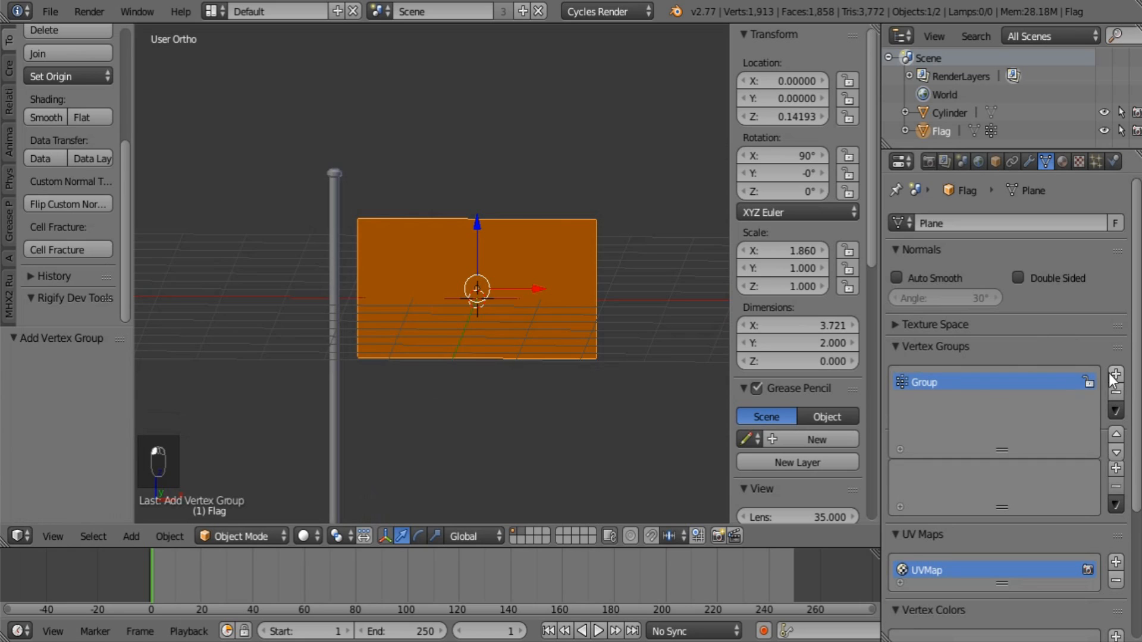
type("Pin")
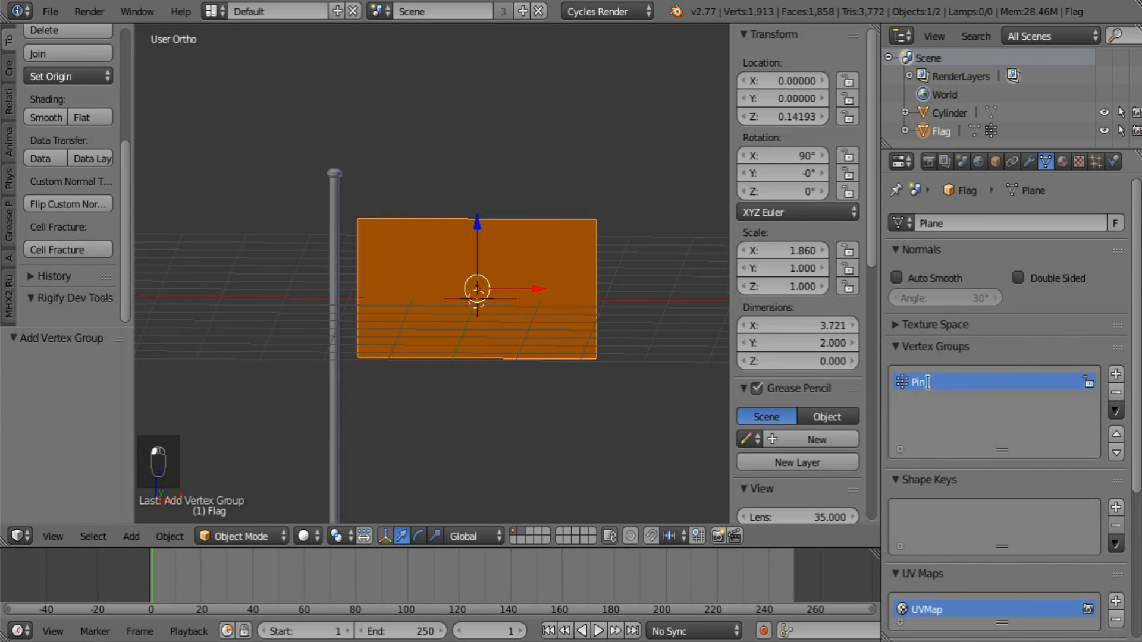
key("Return")
Step: Deselect all of the flag's vertices and switch the flag to Weight Paint mode
middle_click_drag(456, 284, 496, 301, "shift")
key("Tab")
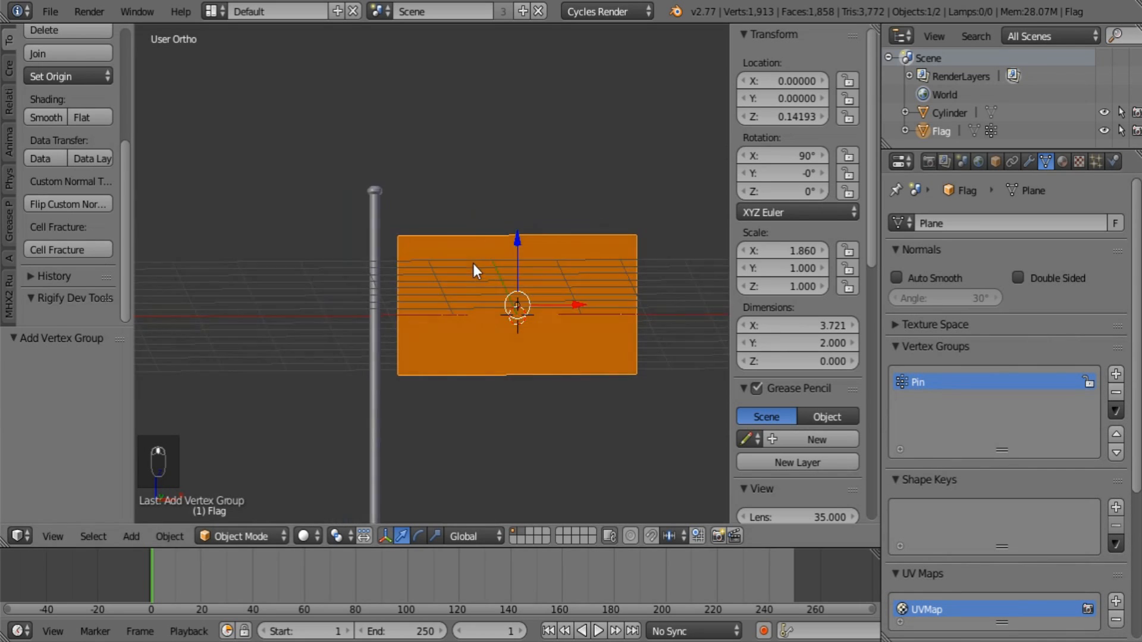
scroll(440, 329, "up", 2)
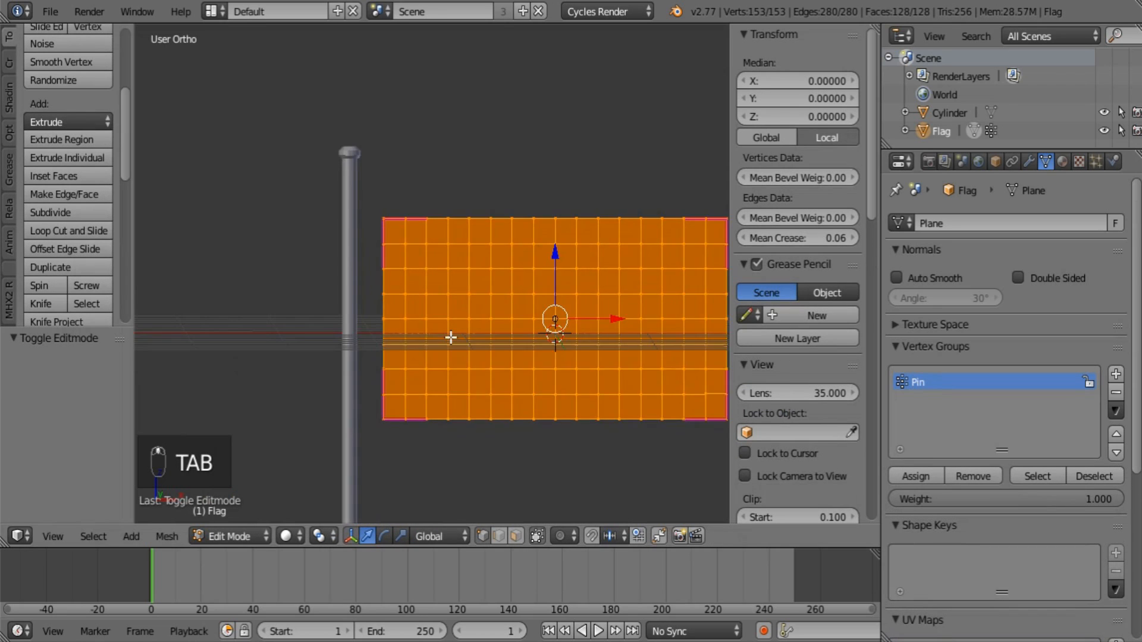
key("a")
key("a")
left_click(248, 535)
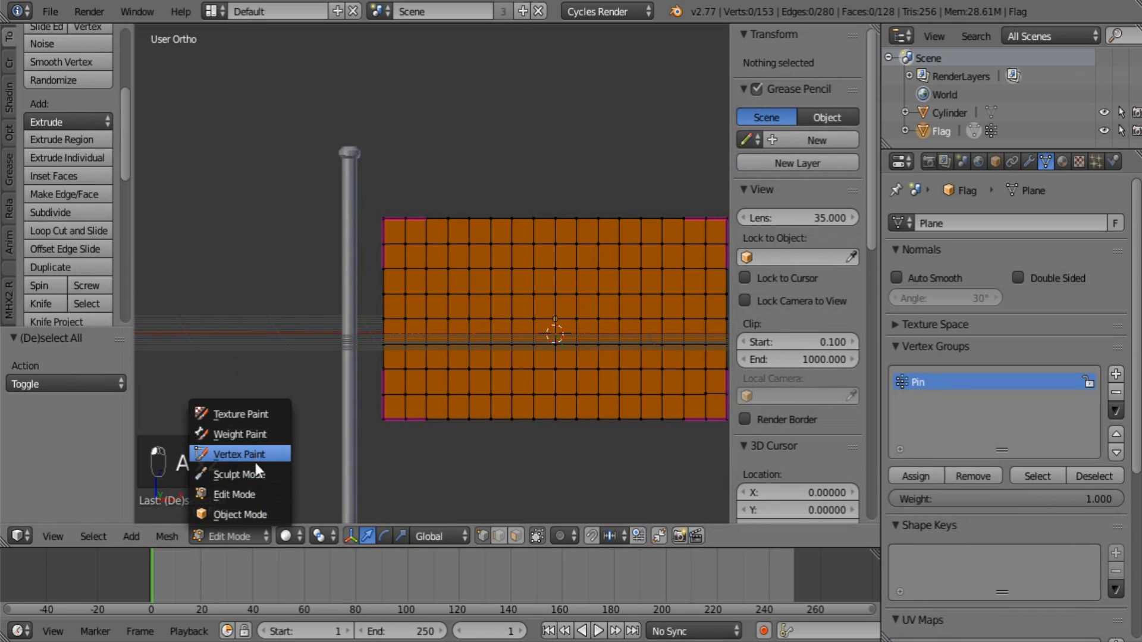
left_click(254, 437)
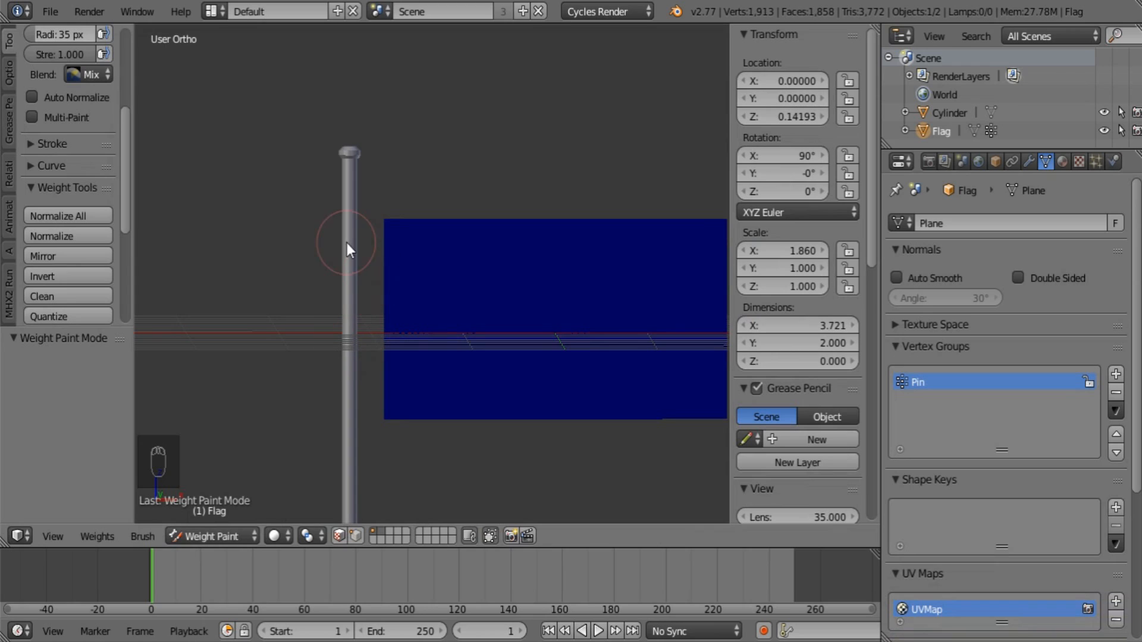
Step: Set the paint brush's weight to 1.000 and lower its strength to about 0.312
scroll(76, 76, "up", 5)
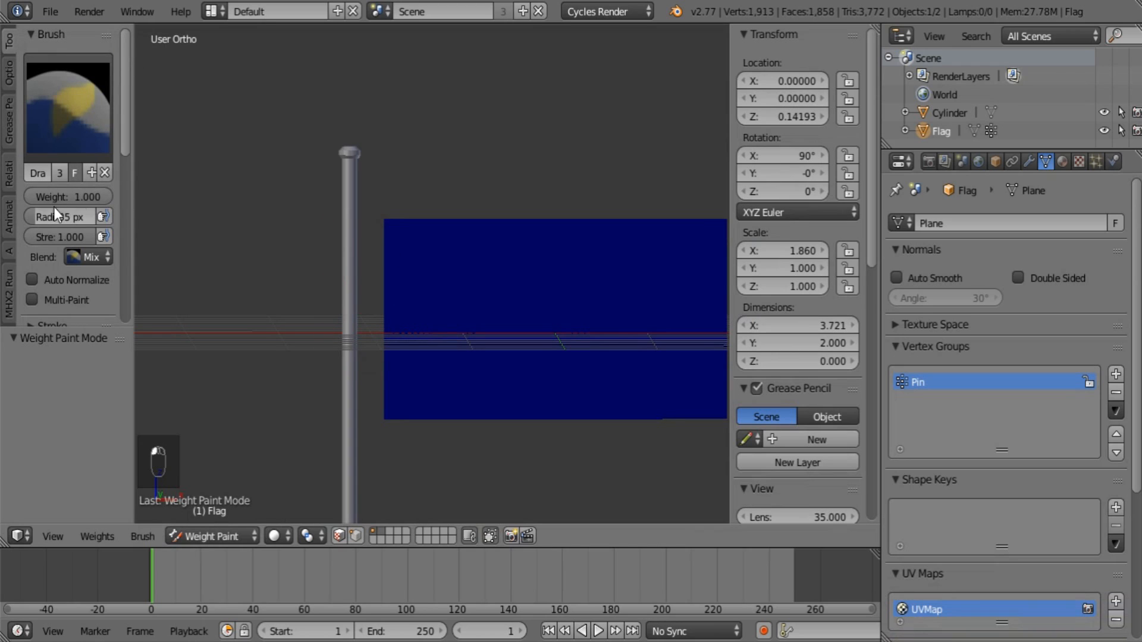
left_click_drag(85, 185, 24, 186)
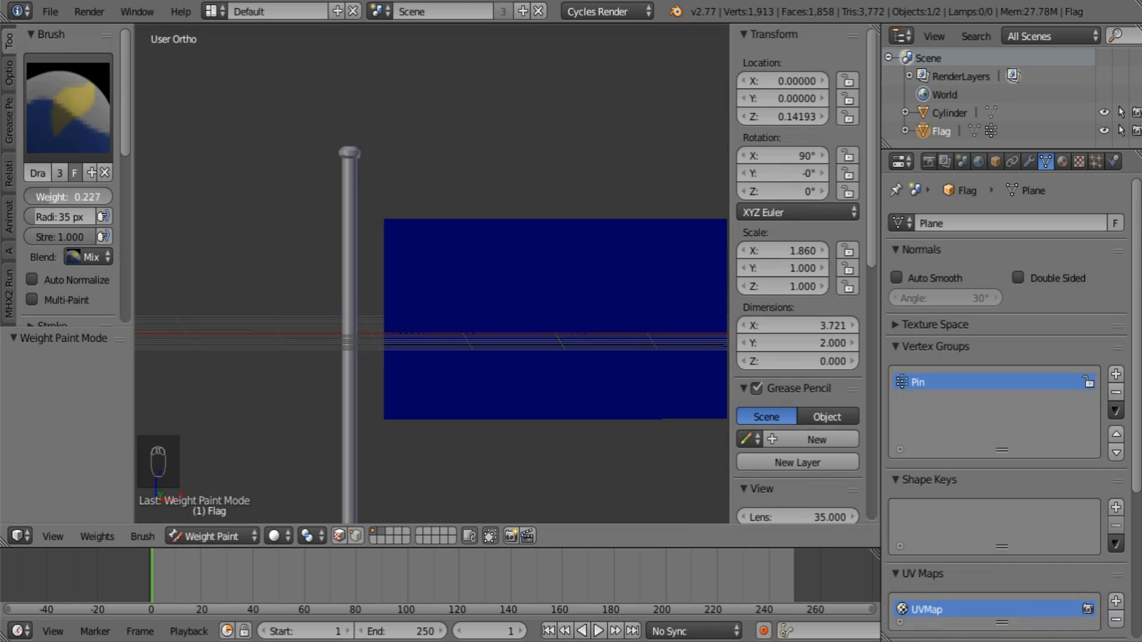
left_click_drag(84, 237, 43, 237)
left_click_drag(49, 201, 111, 201)
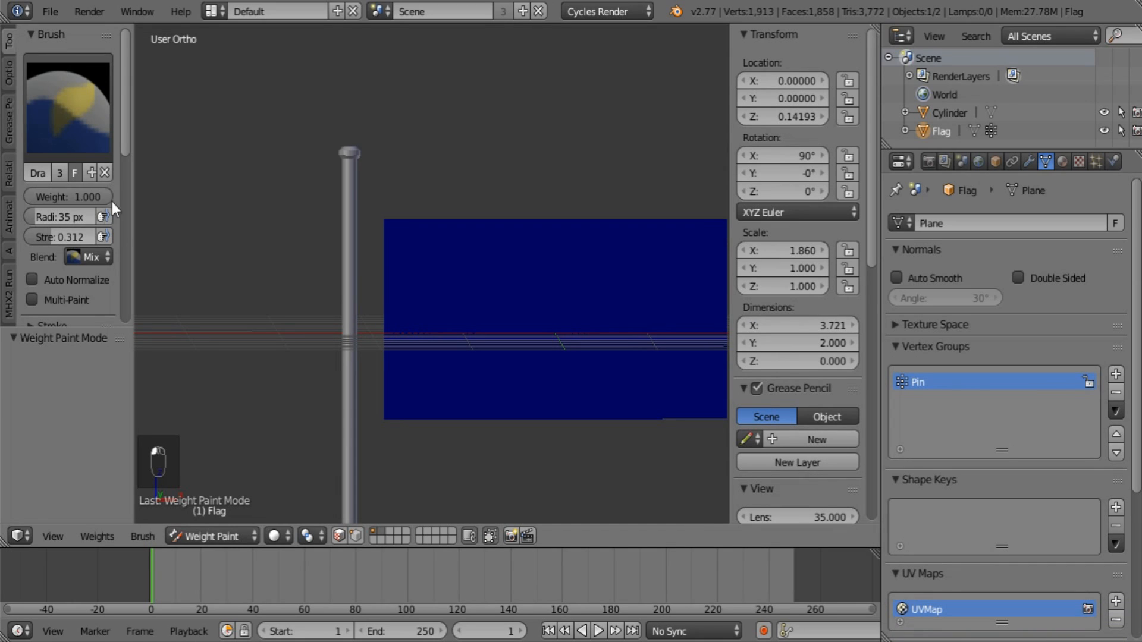
Step: Paint the Pin weights along the flag's pole-side edge, reducing brush strength to about 0.13, and return to Object Mode
left_click_drag(58, 233, 53, 233)
left_click_drag(378, 230, 379, 219)
left_click_drag(75, 237, 60, 237)
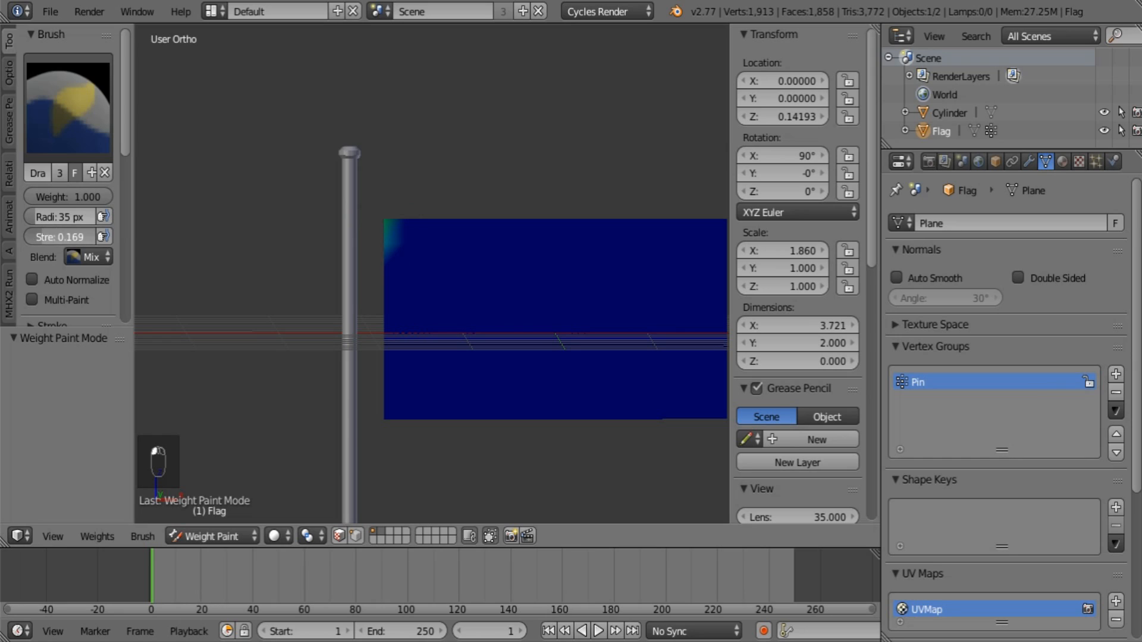
left_click(390, 227)
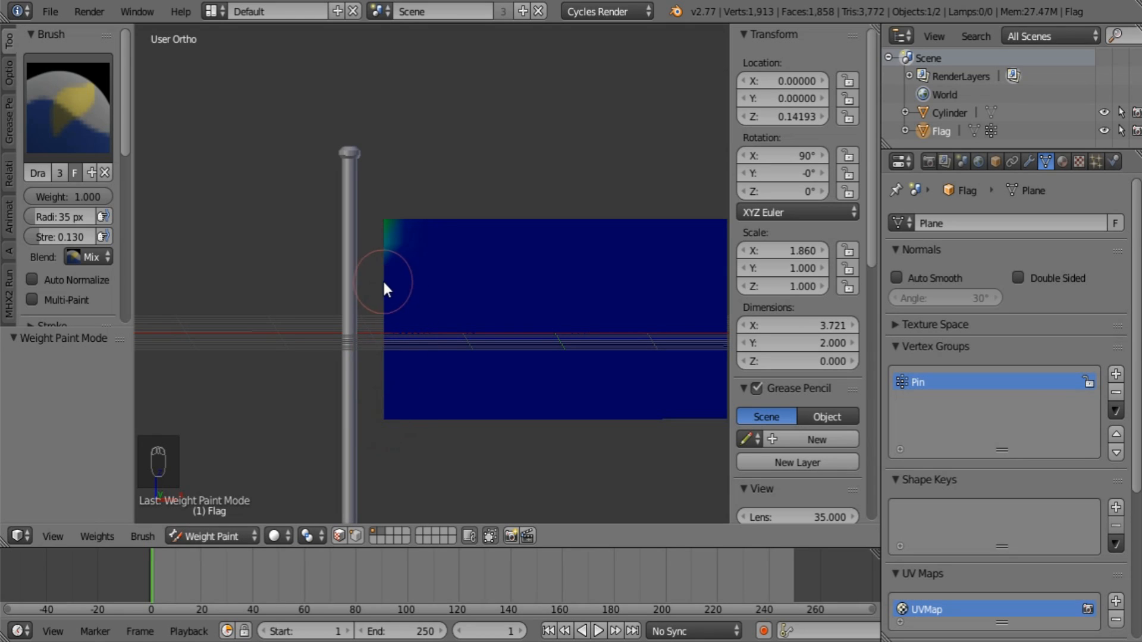
mouse_move(387, 280)
left_mouse_down()
mouse_move(377, 453)
mouse_move(382, 296)
mouse_move(382, 418)
mouse_move(413, 426)
mouse_move(370, 382)
mouse_move(369, 280)
mouse_move(374, 345)
left_mouse_up()
scroll(374, 351, "down", 2)
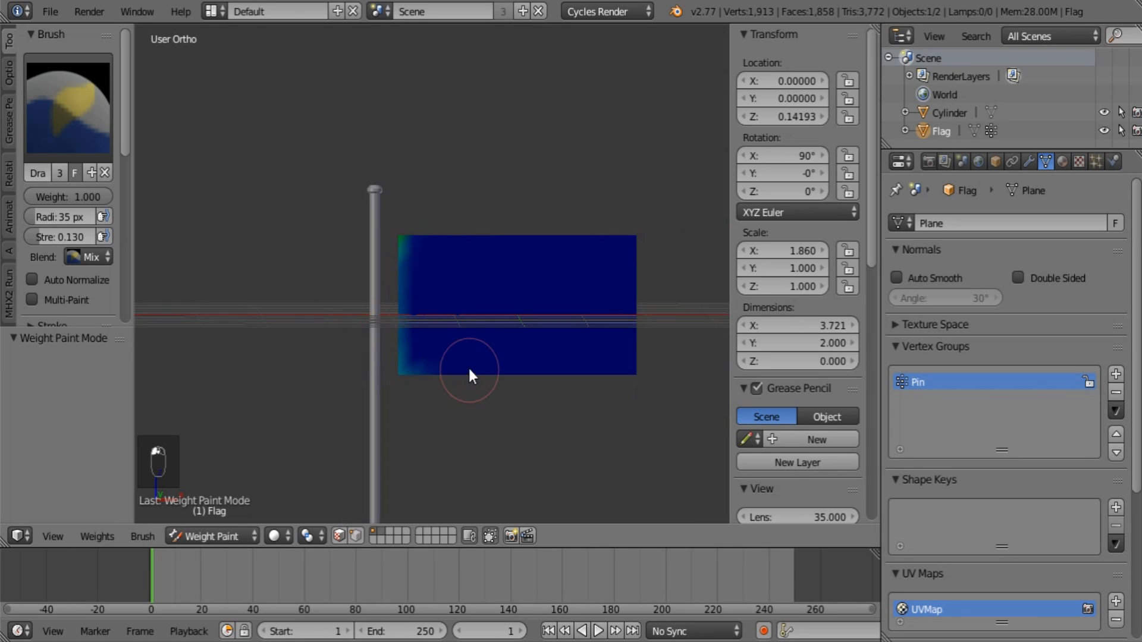
left_click(228, 538)
left_click(234, 514)
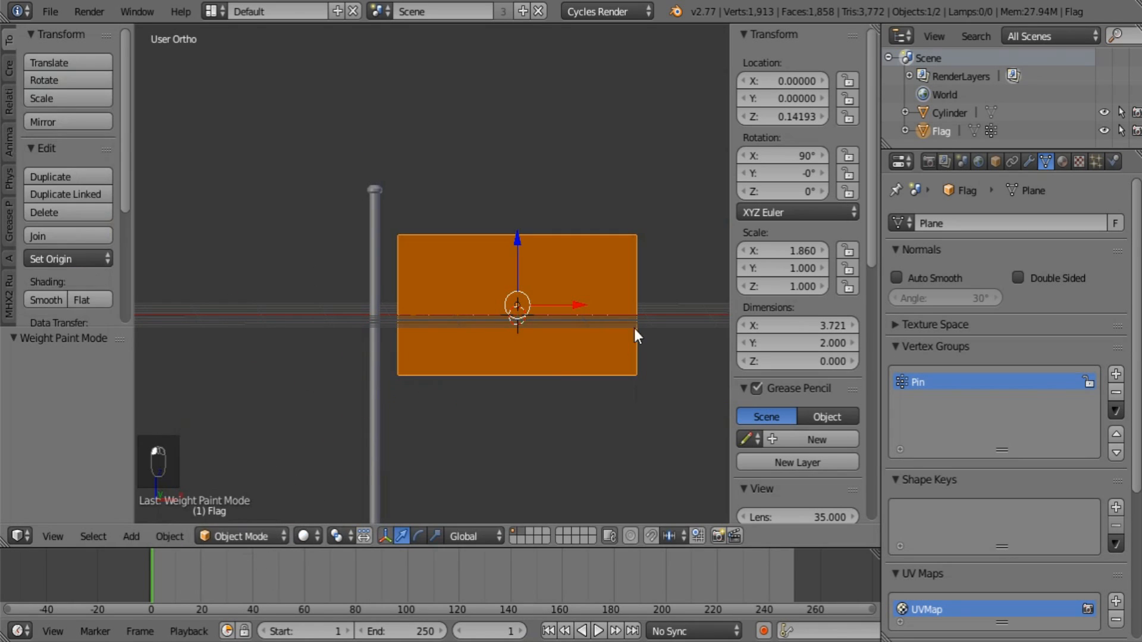
Step: Add a Wind force field and move it about -4.152 along X, beyond the pole from the flag
key("shift+a")
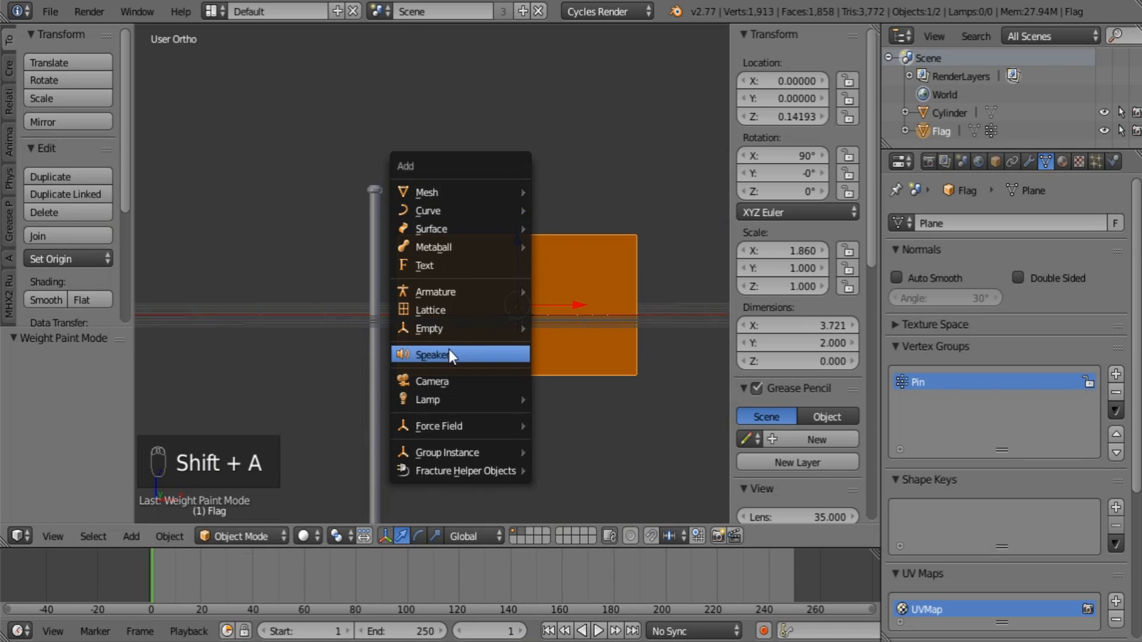
mouse_move(455, 424)
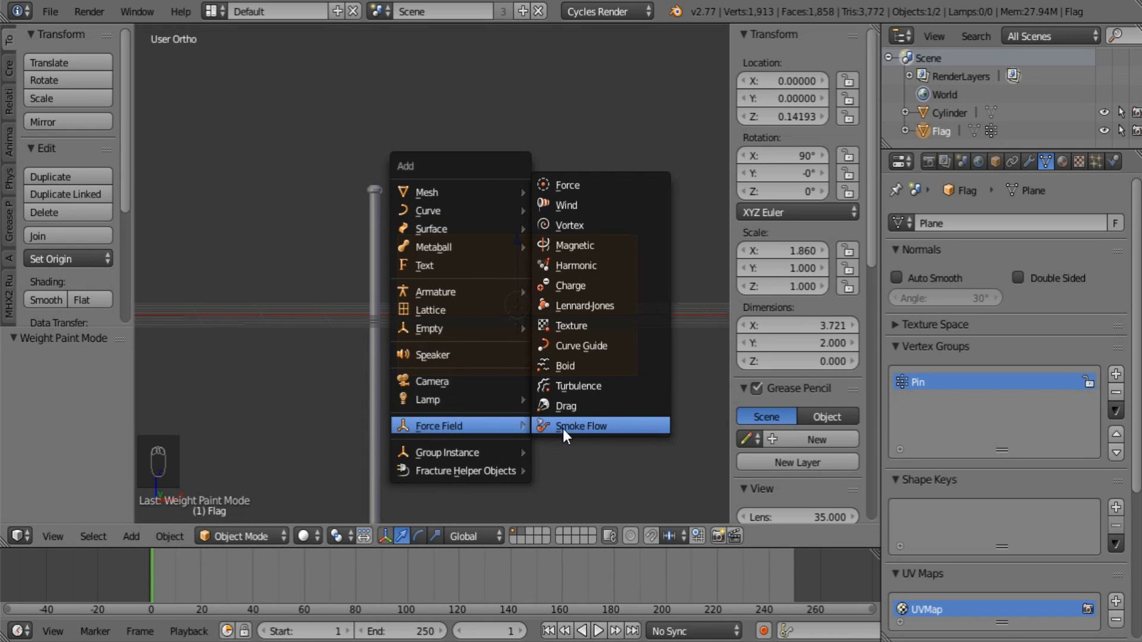
left_click(589, 205)
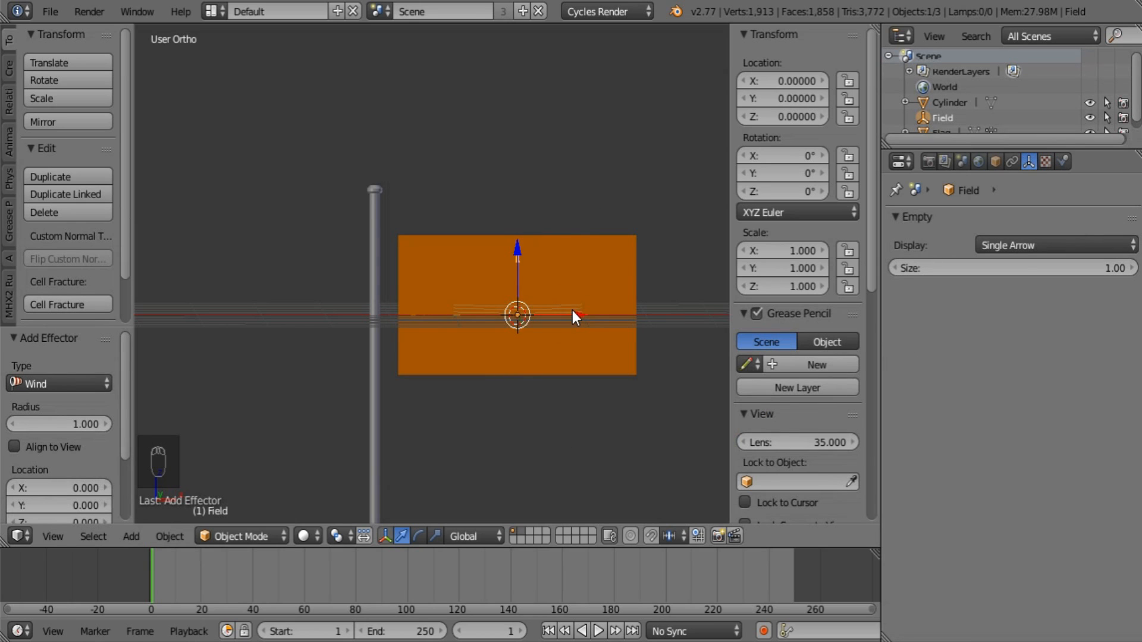
left_click_drag(573, 310, 315, 304)
Step: Rotate the wind field 90° about X and 90° about Z so it blows toward the flag
type("rx90")
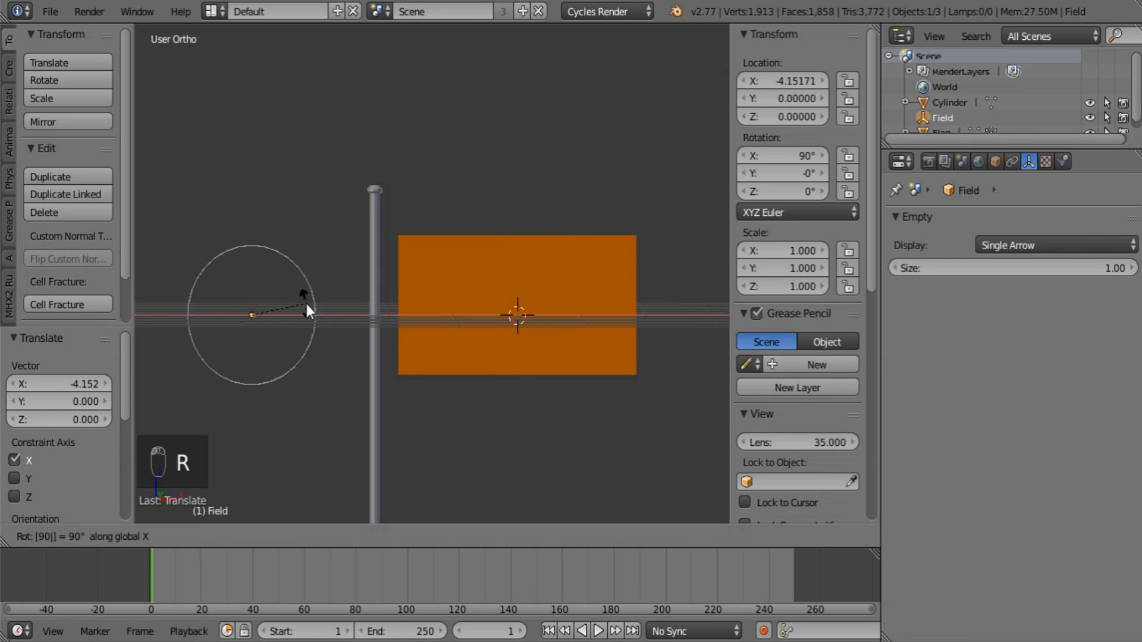
key("Return")
type("rz")
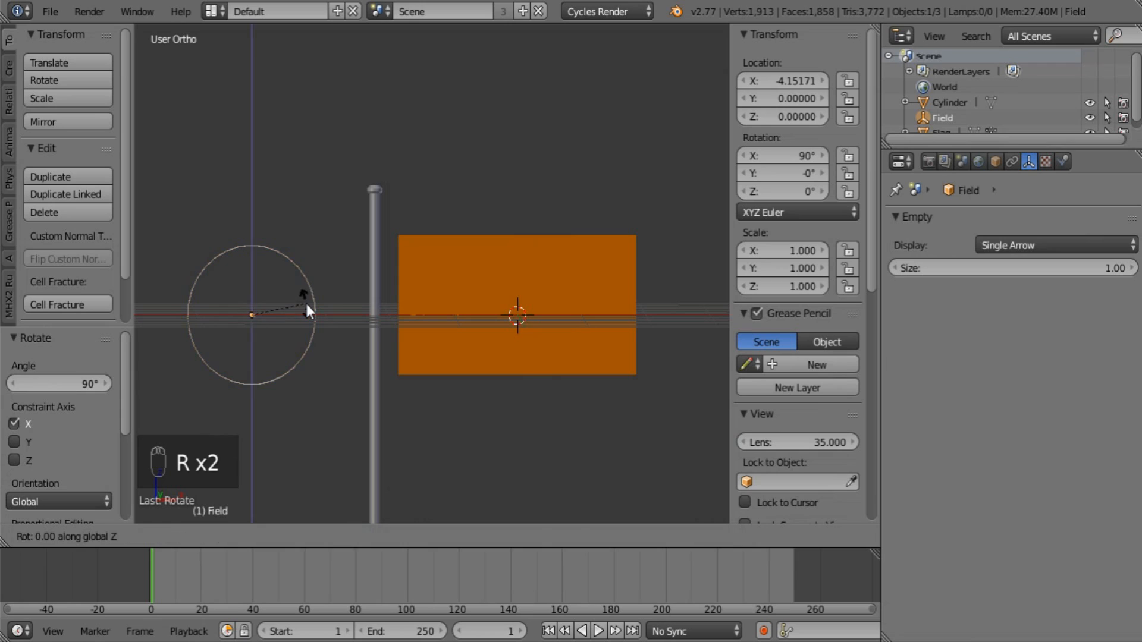
type("90")
key("Return")
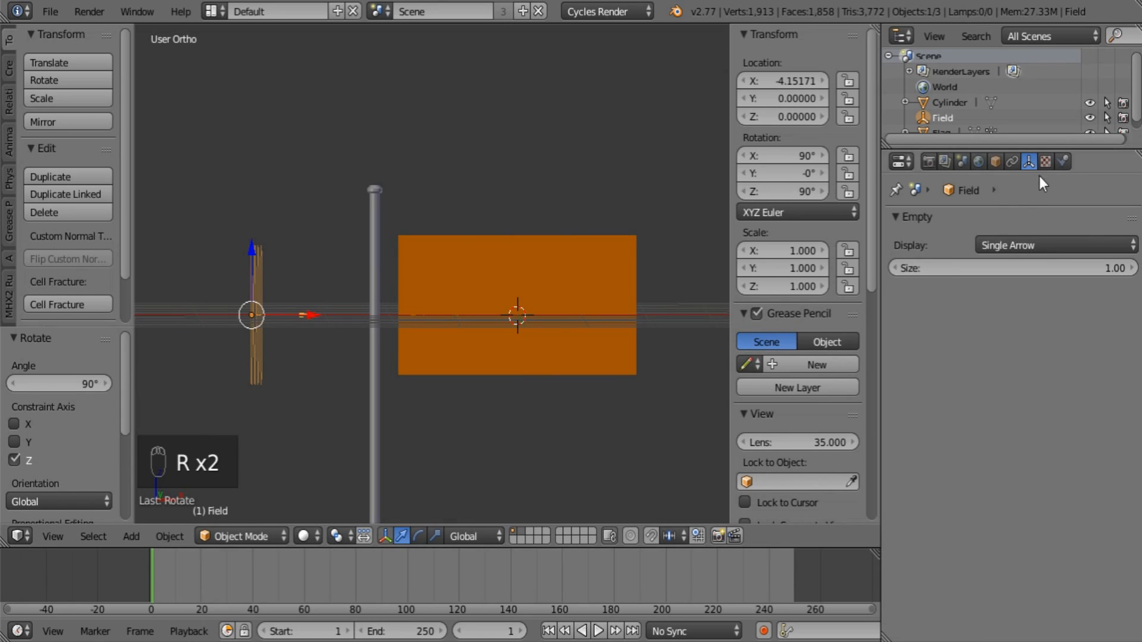
Step: Set the wind force field's strength to 200 in its physics settings
left_click(1063, 161)
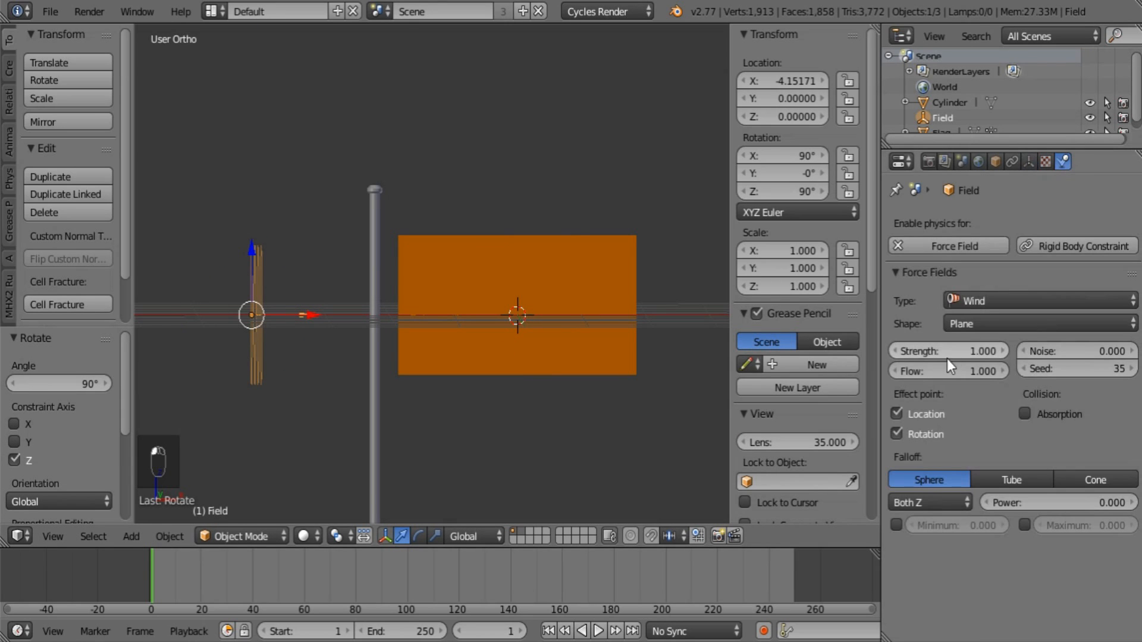
left_click(943, 352)
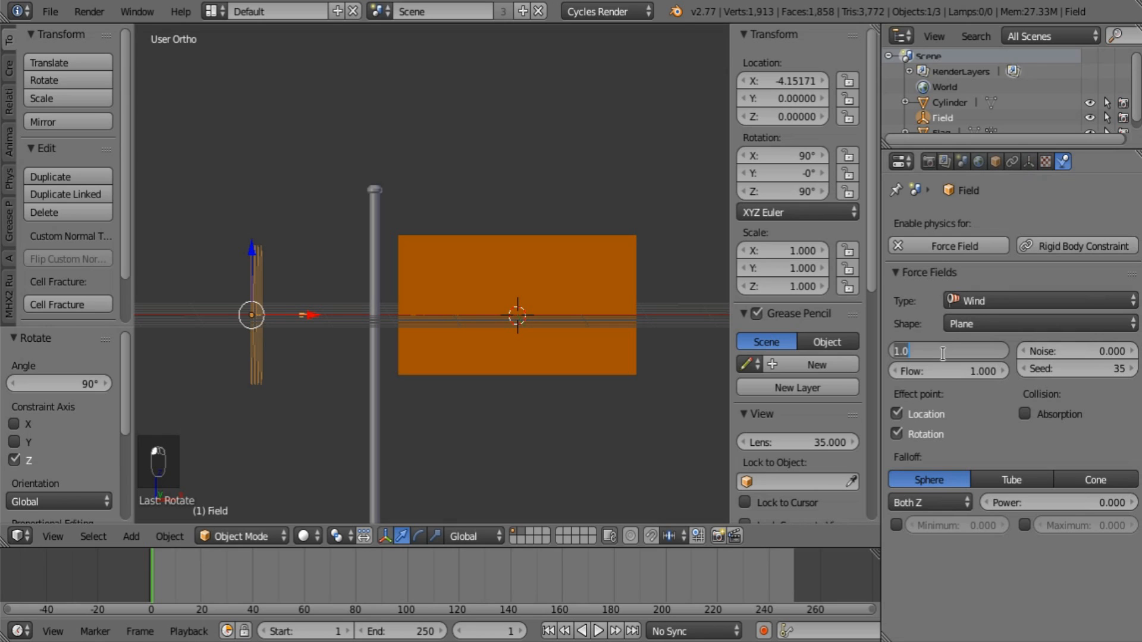
type("200")
key("Return")
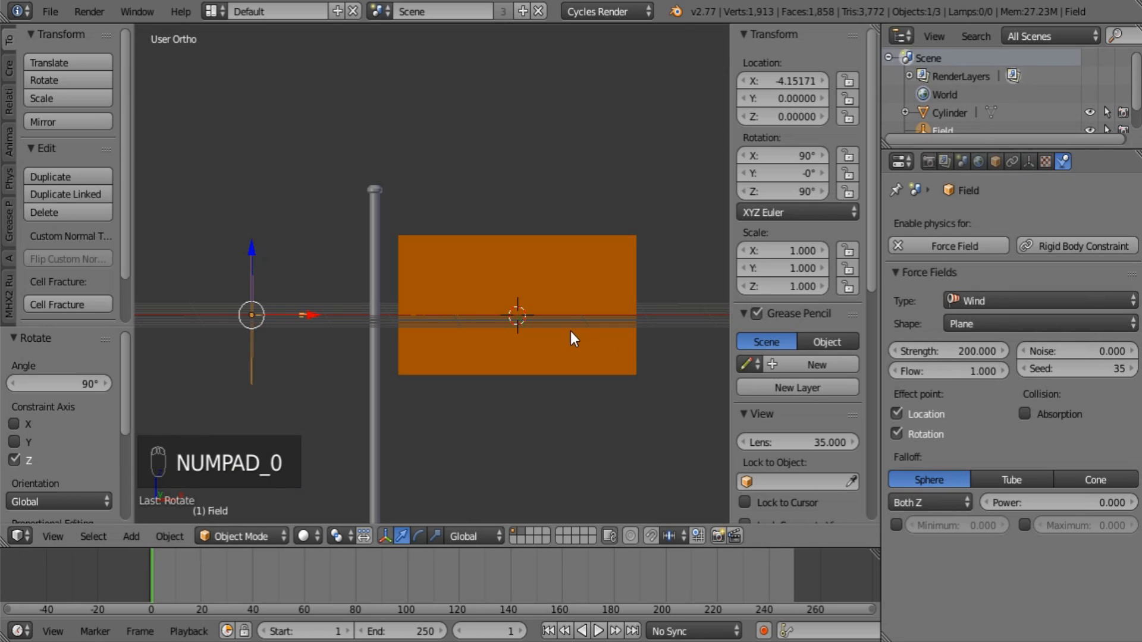
Step: Enable Cloth physics on the flag and turn on pinning with the Pin vertex group
middle_click_drag(570, 330, 546, 323, "shift")
right_click(560, 259)
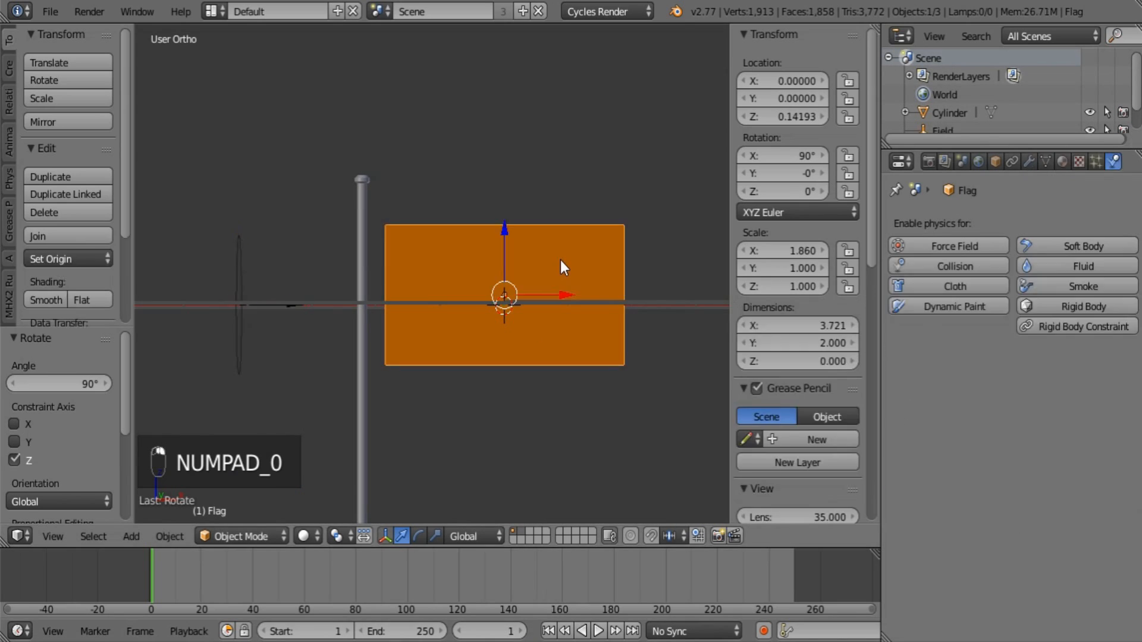
left_click(968, 285)
left_click(1046, 462)
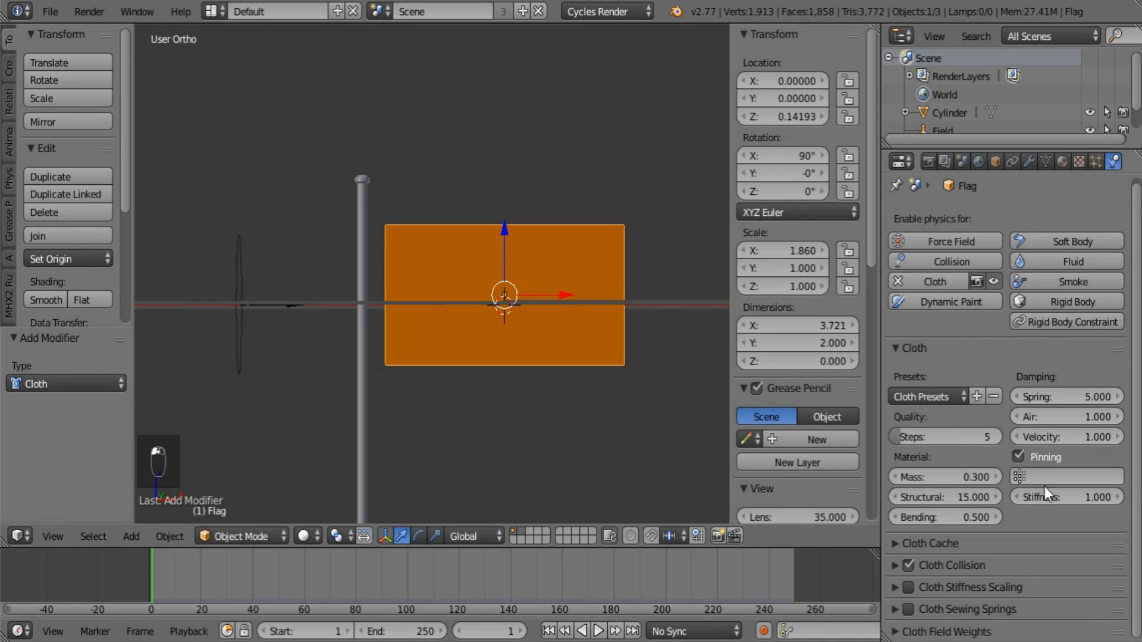
left_click(1056, 474)
left_click(1012, 290)
Step: In the flag's cloth collision settings, set quality to 1 and enable Self Collision with quality 3
left_click(889, 568)
scroll(894, 577, "down", 4)
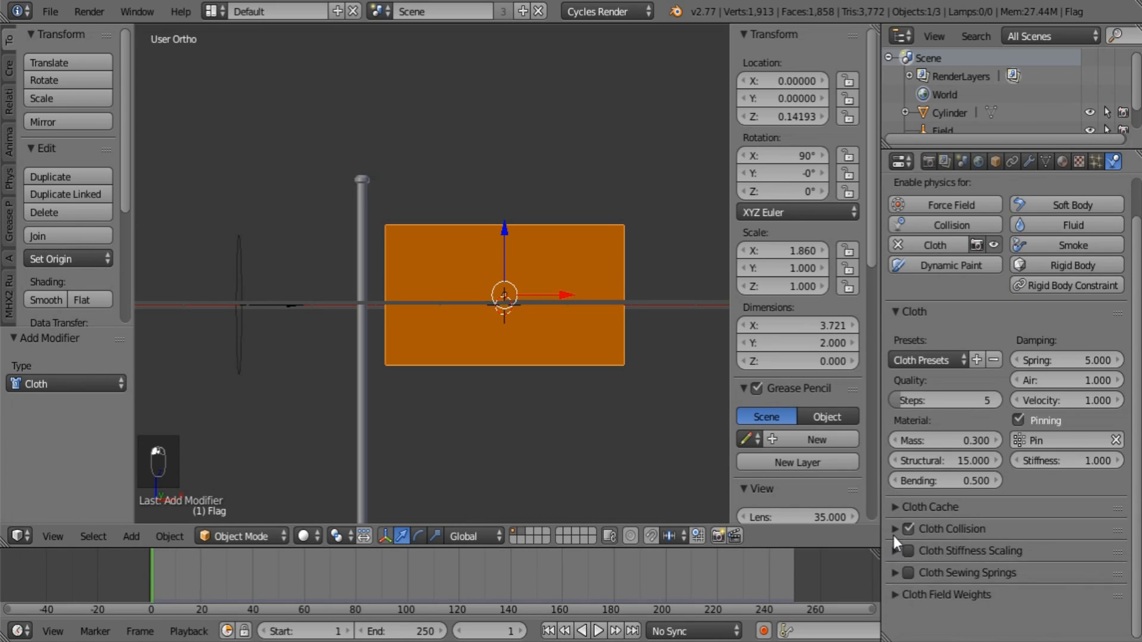
left_click(1043, 458)
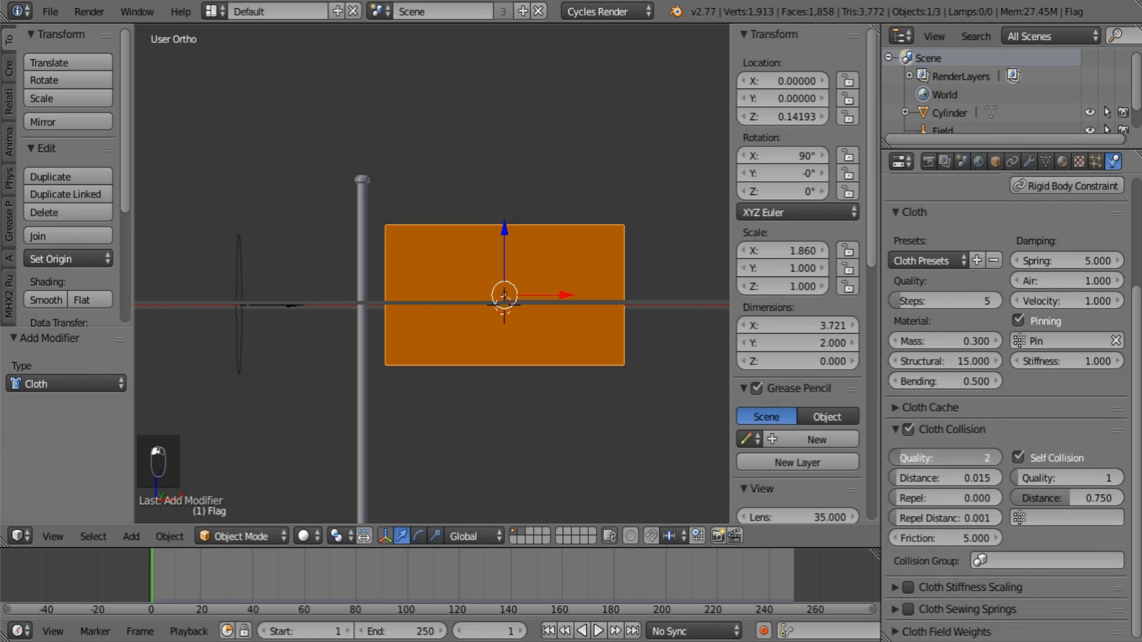
left_click(897, 458)
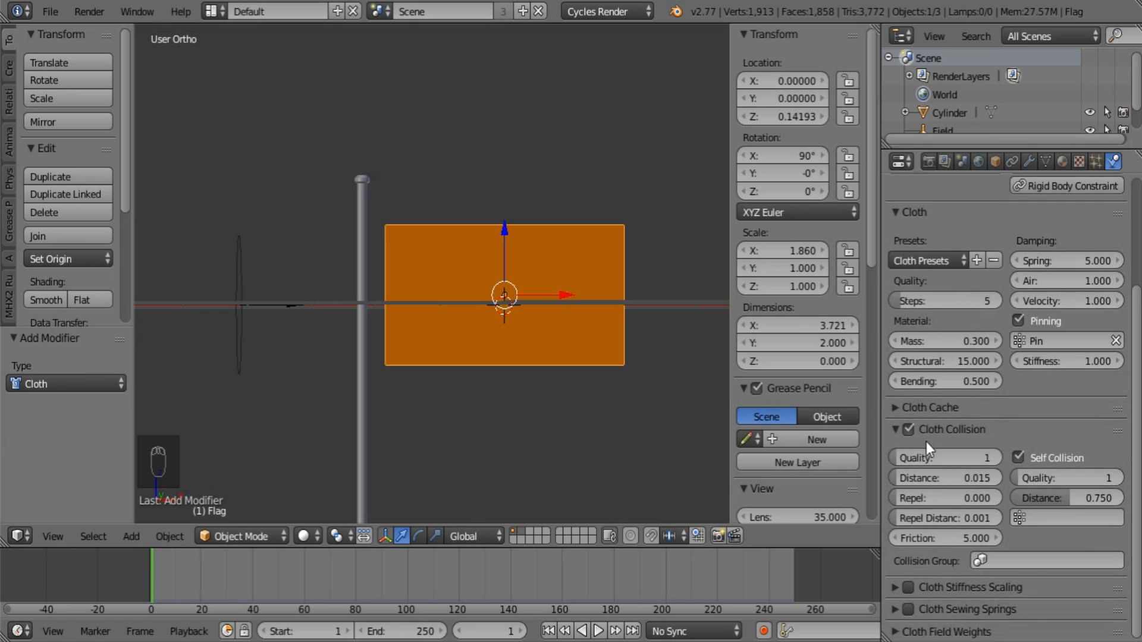
left_click_drag(1059, 483, 1074, 483)
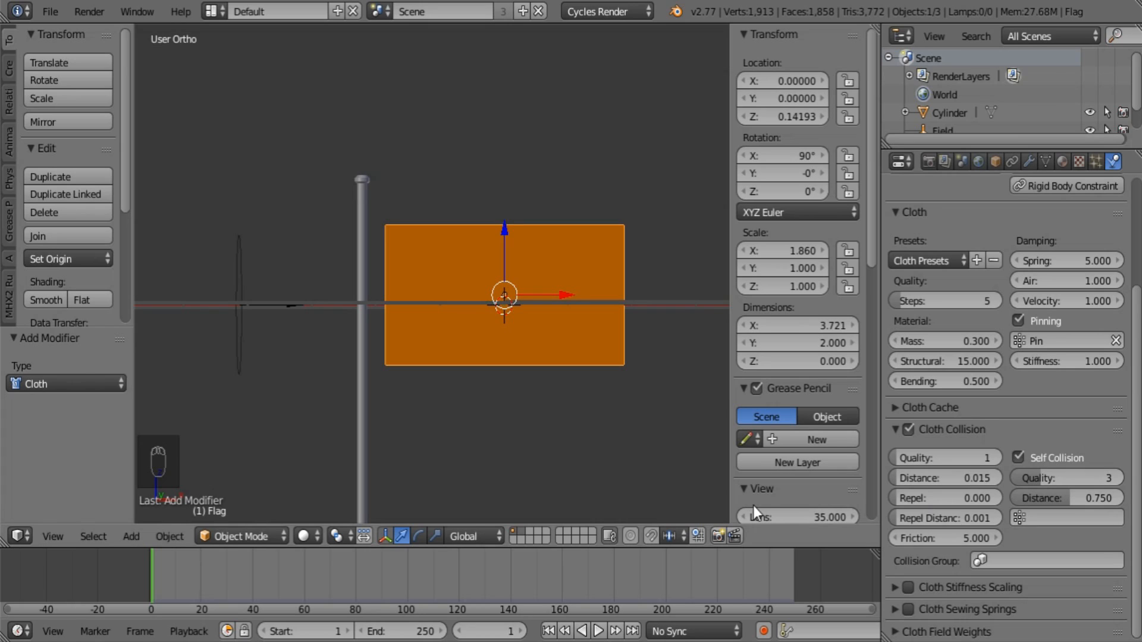
Step: Set the flag cloth's bending to 0.2 and its mass to 0.1
middle_click_drag(589, 364, 545, 414, "shift")
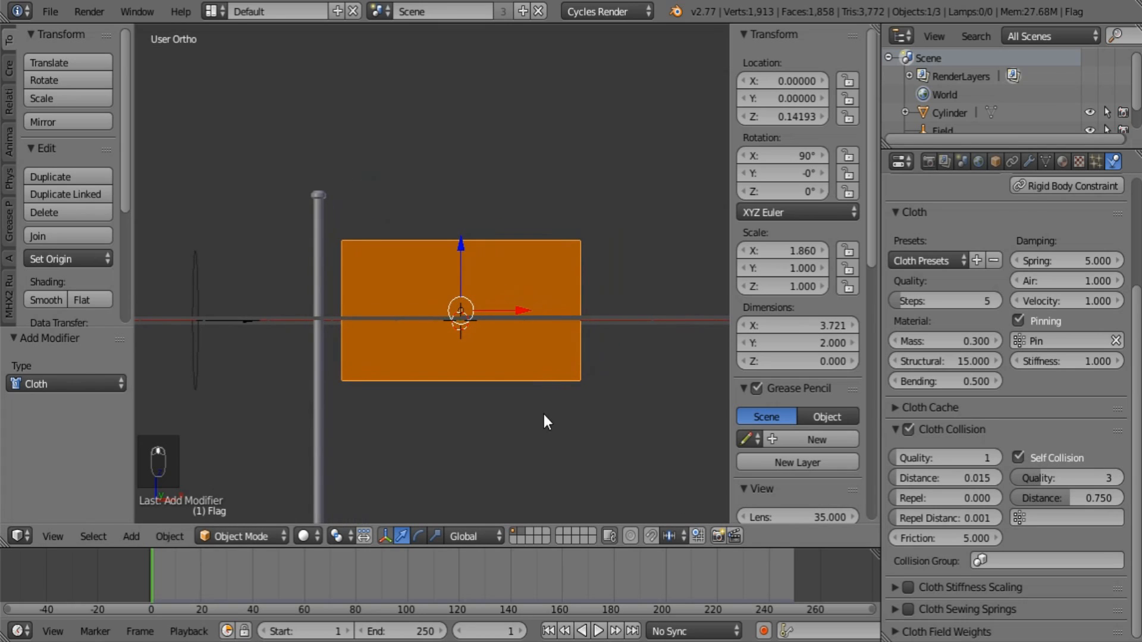
mouse_move(479, 352)
middle_mouse_down()
mouse_move(451, 355)
mouse_move(493, 362)
mouse_move(469, 366)
middle_mouse_up()
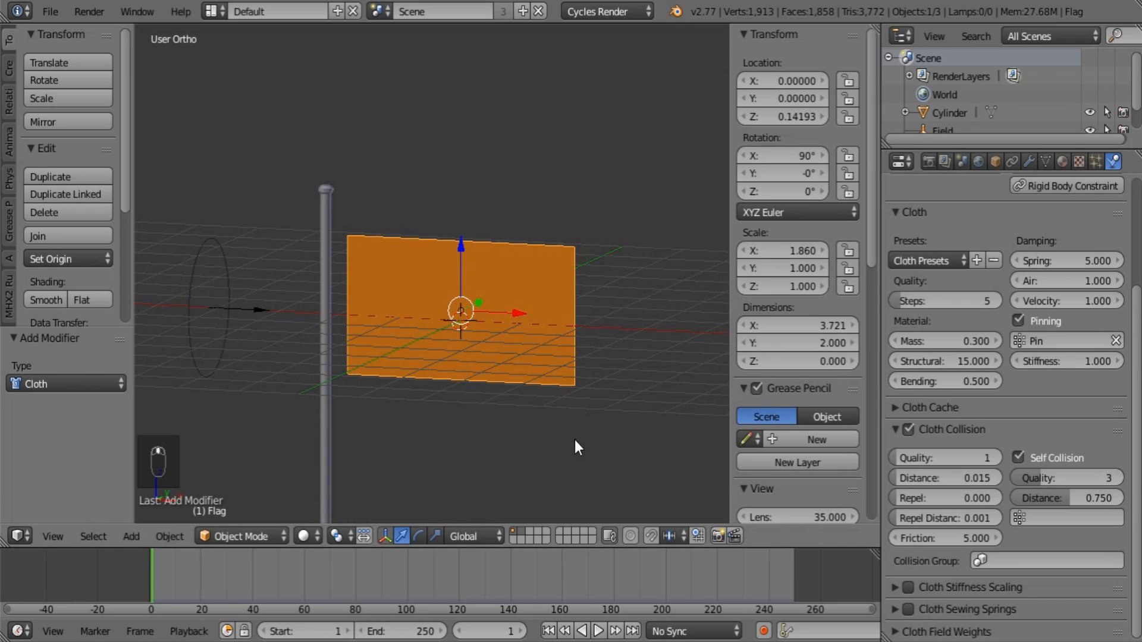
left_click(963, 381)
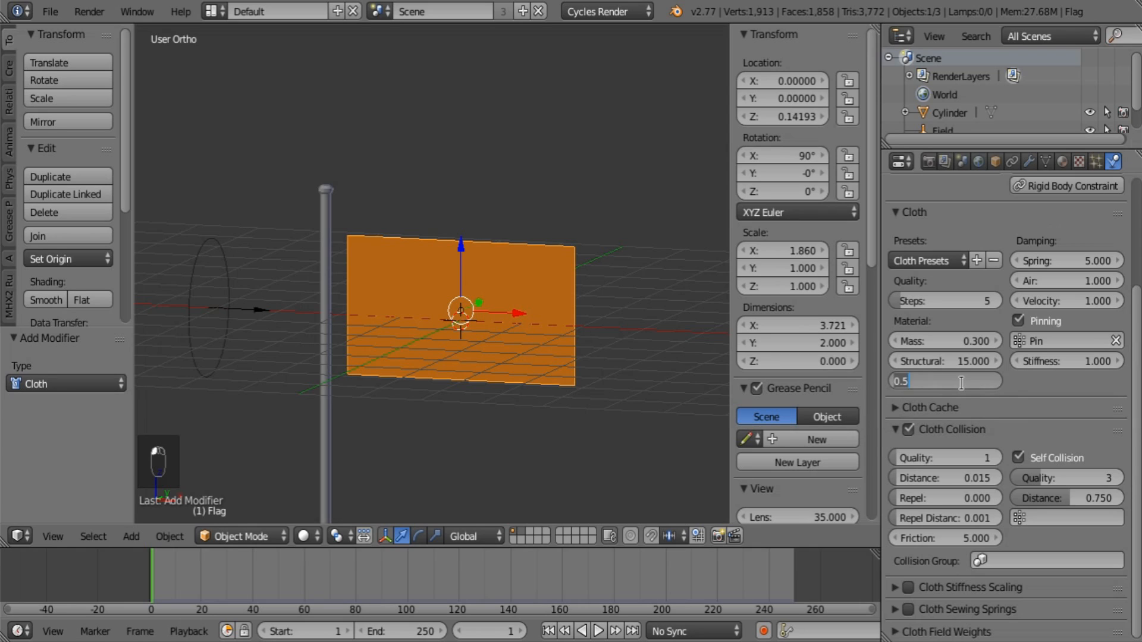
type("0.2")
key("Return")
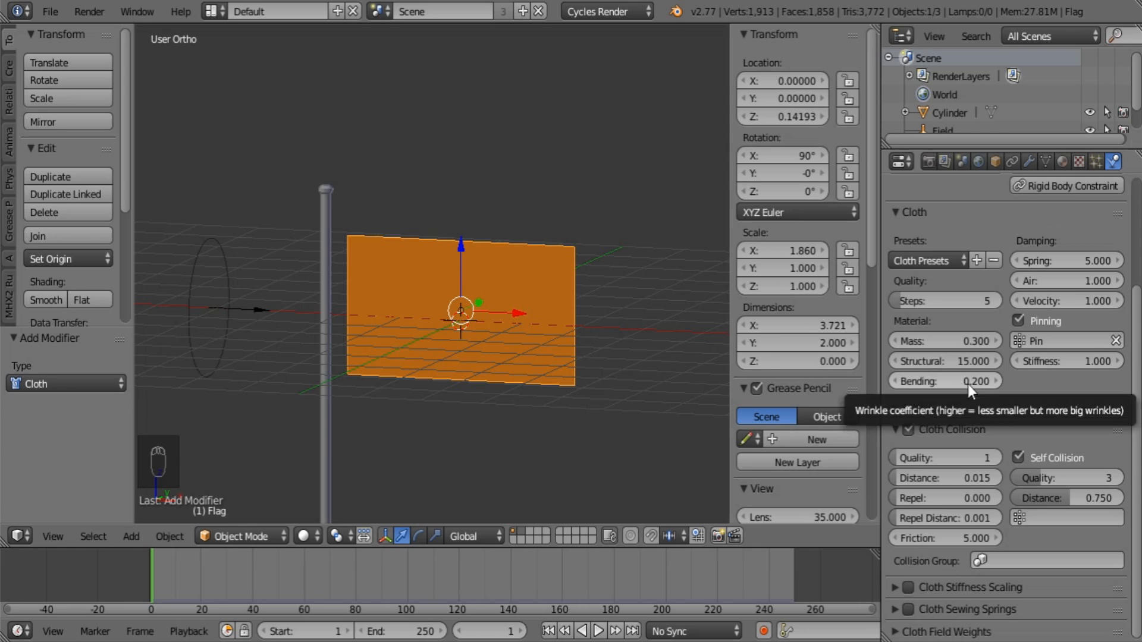
left_click(951, 341)
type("0.1")
key("Return")
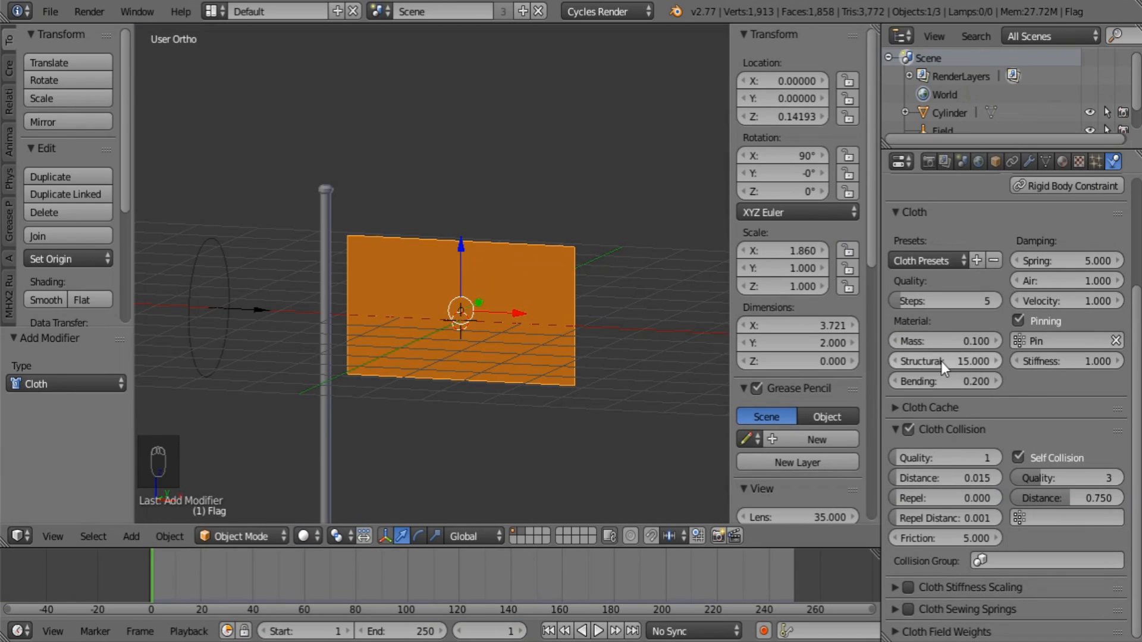
Step: Set the flag cloth's structural stiffness to 1 and collapse the cloth collision settings
left_click(939, 357)
type("15.0")
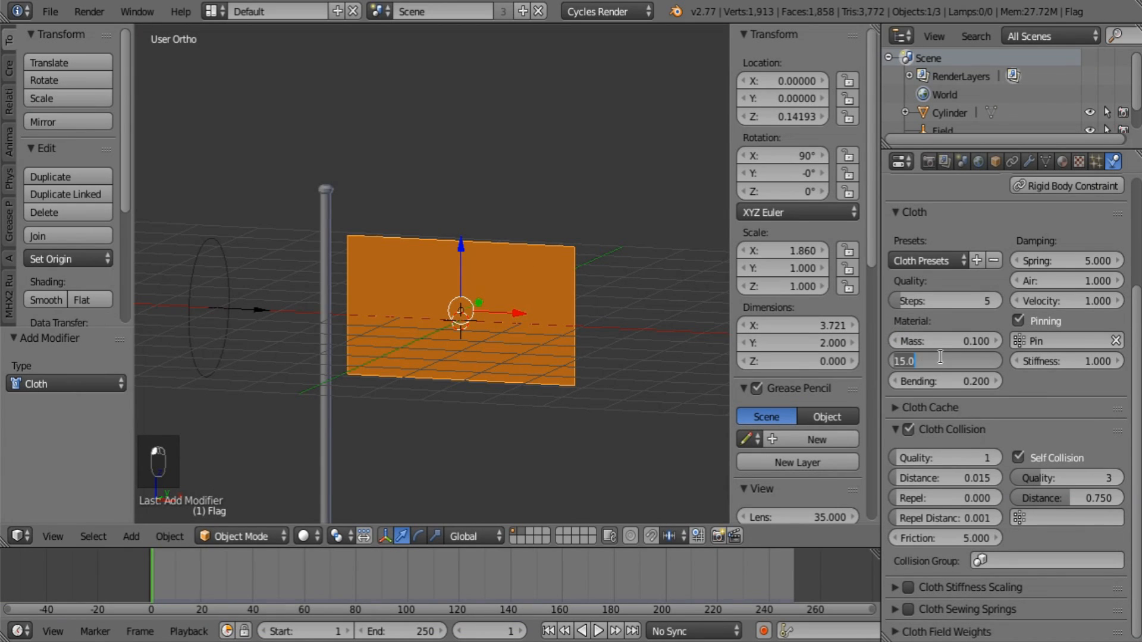
key("Return")
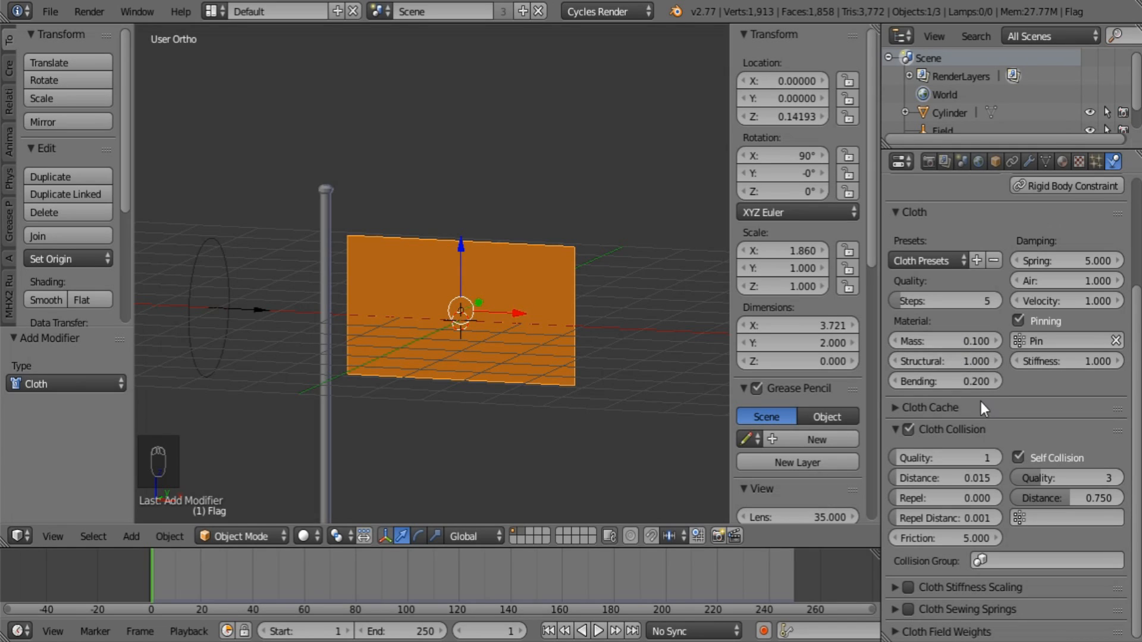
scroll(980, 402, "up", 2)
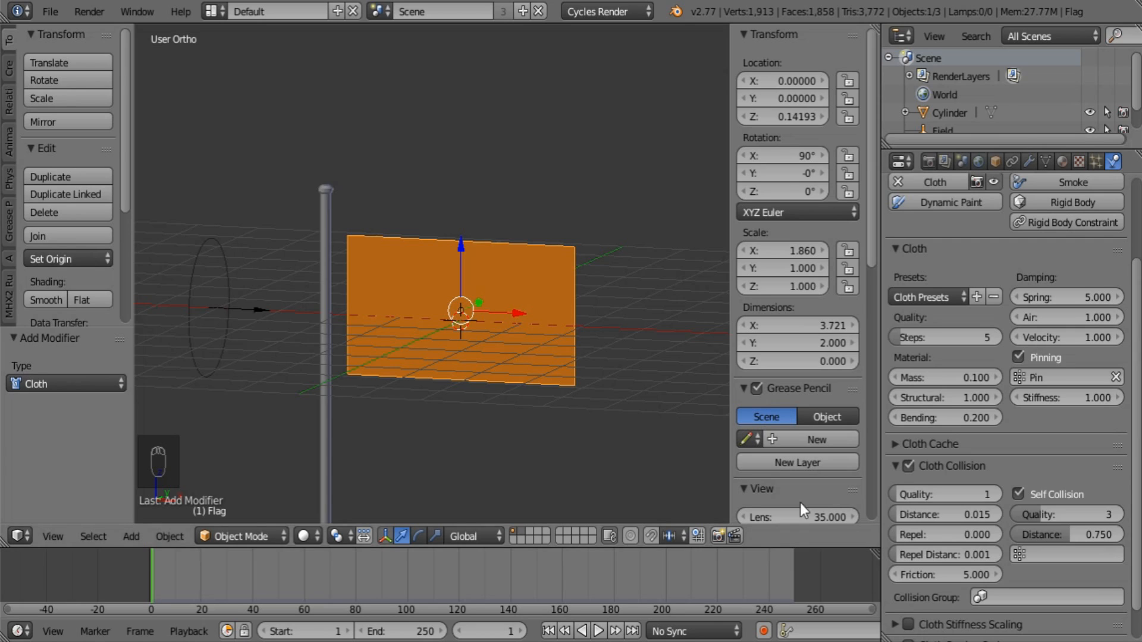
left_click(896, 466)
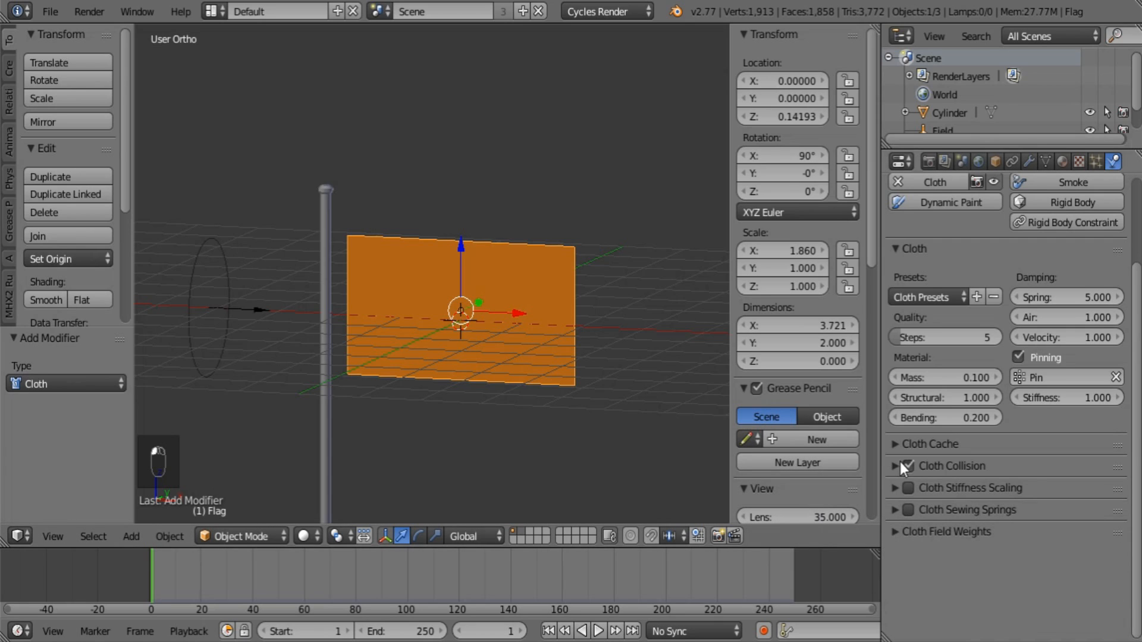
Step: Set the animation playback sync mode to AV-sync and show the scene's render settings to check the frame rate
scroll(1013, 479, "up", 2)
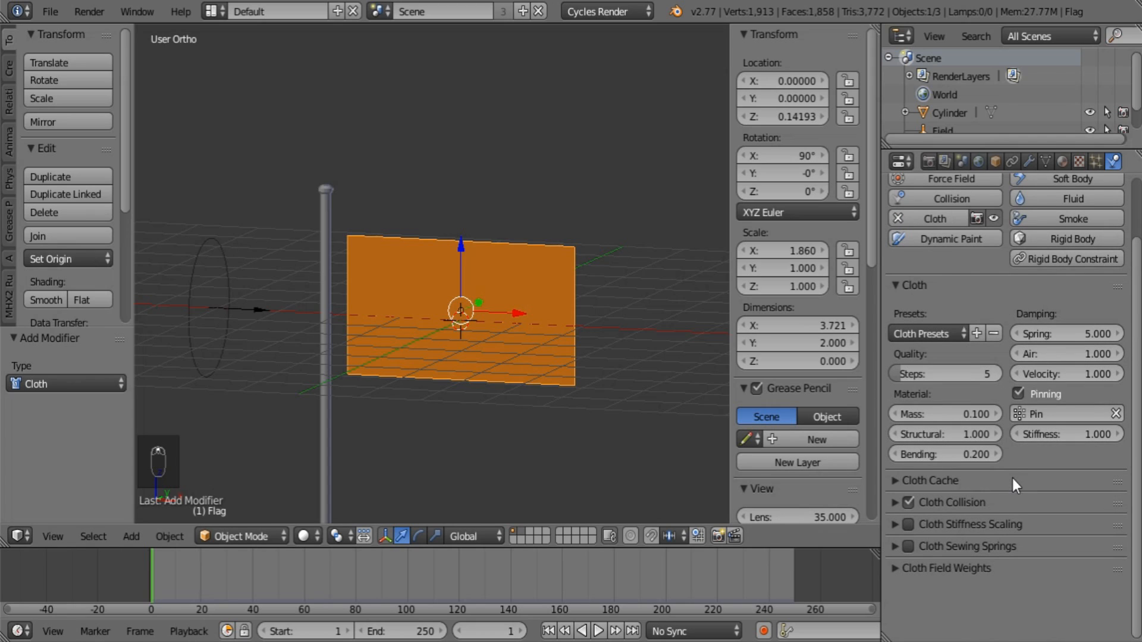
scroll(987, 480, "up", 2)
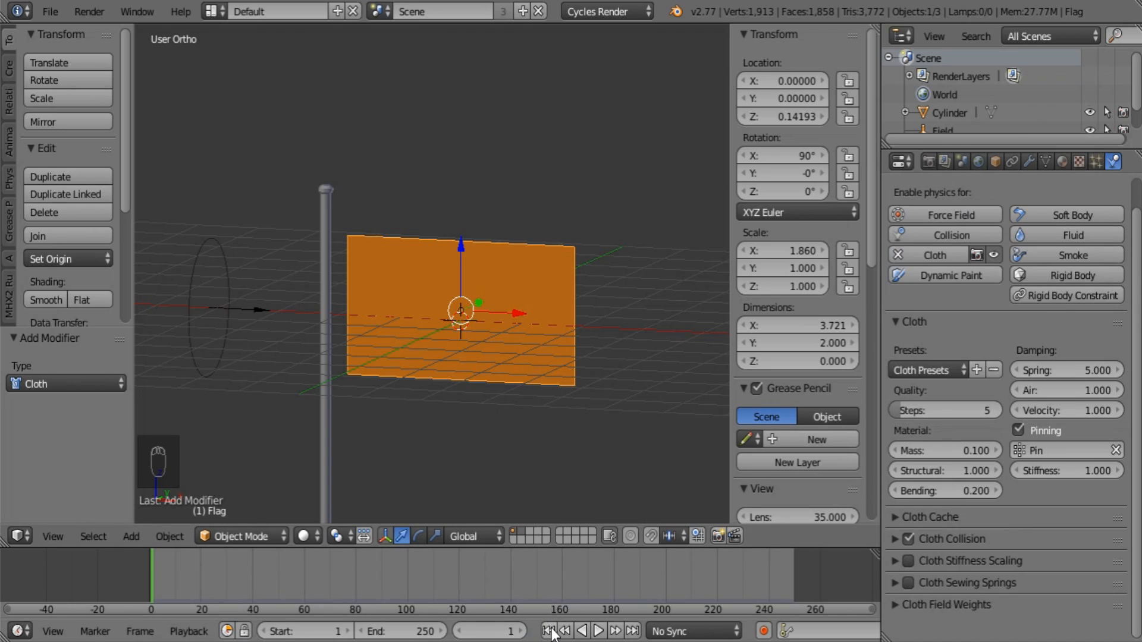
left_click(693, 631)
left_click(691, 575)
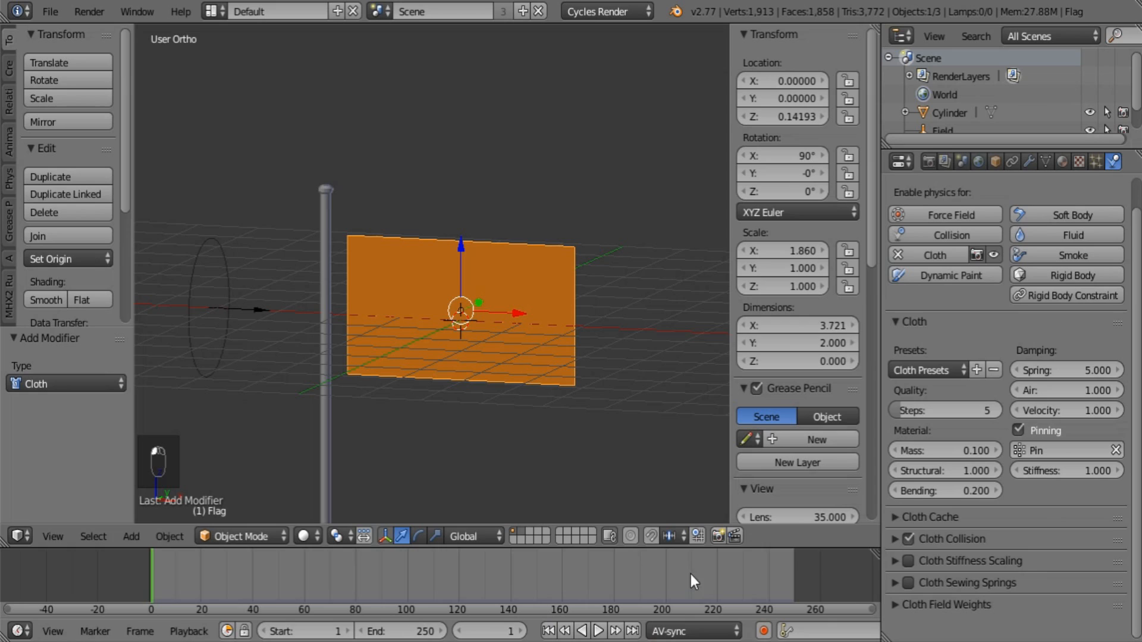
left_click(928, 162)
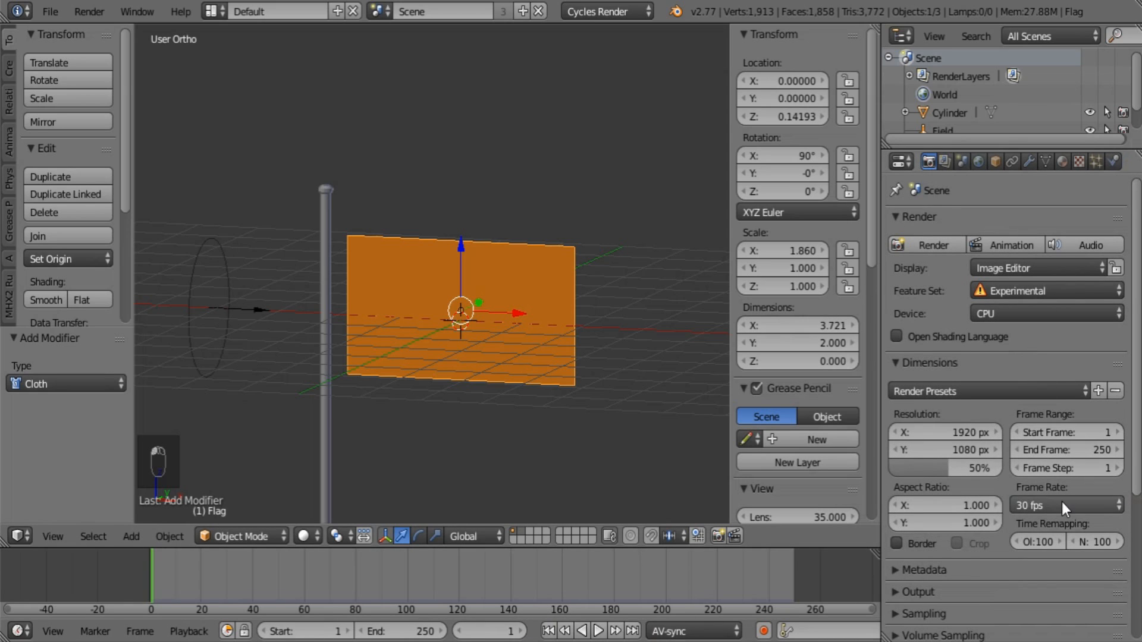
Step: Save the blend file under its current name
middle_click_drag(616, 422, 583, 301)
left_click(63, 6)
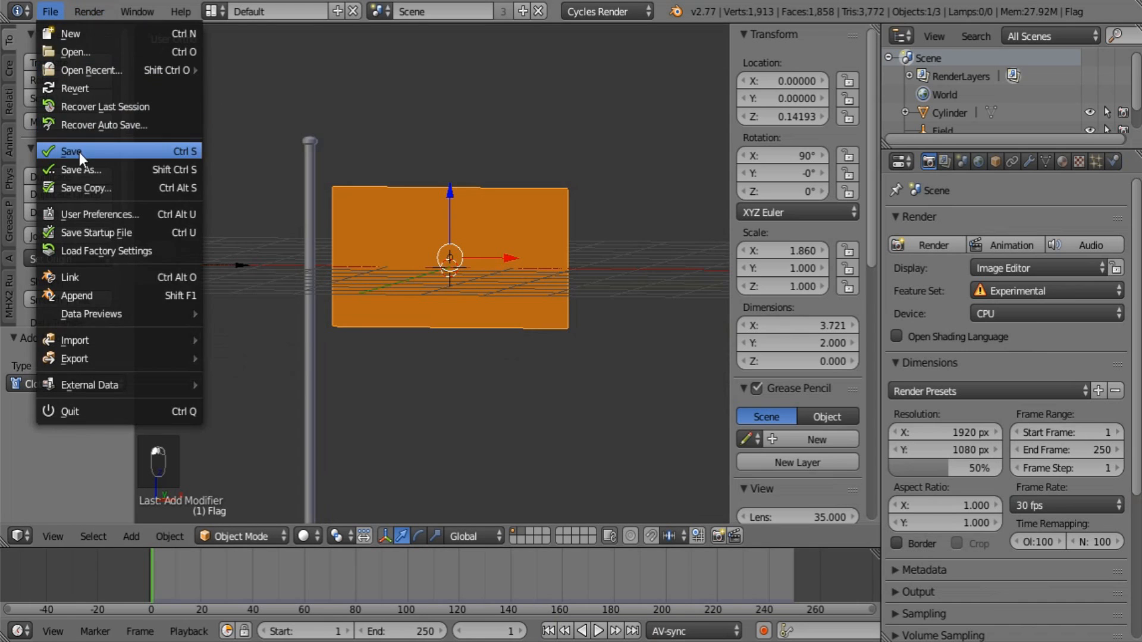
left_click(80, 153)
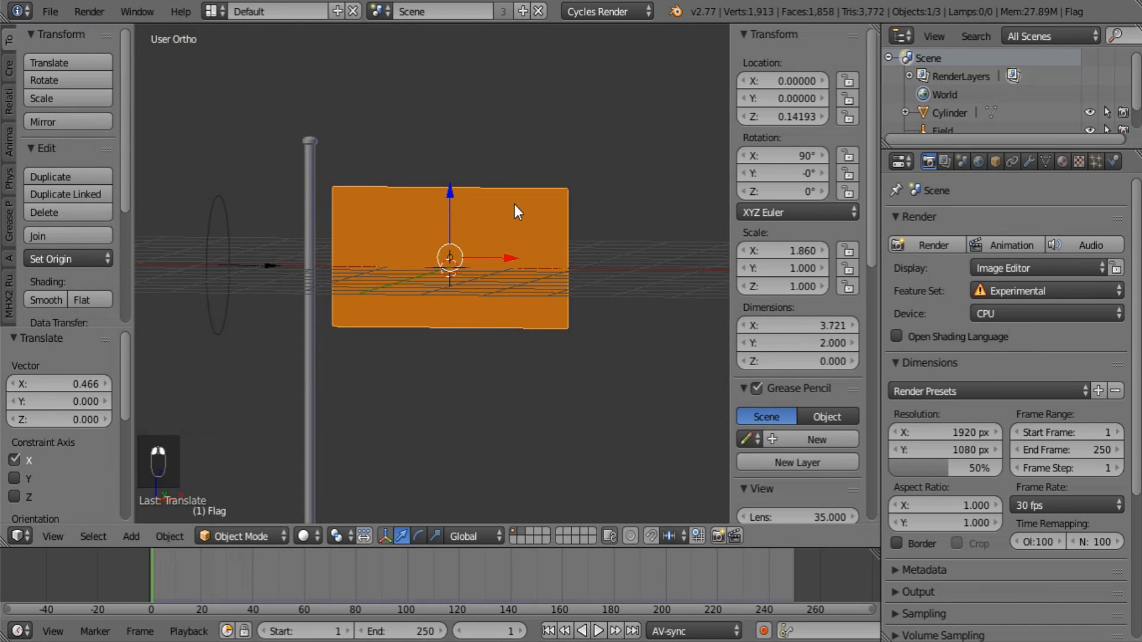
Step: Apply the flag's rotation and scale
middle_click_drag(514, 205, 479, 252)
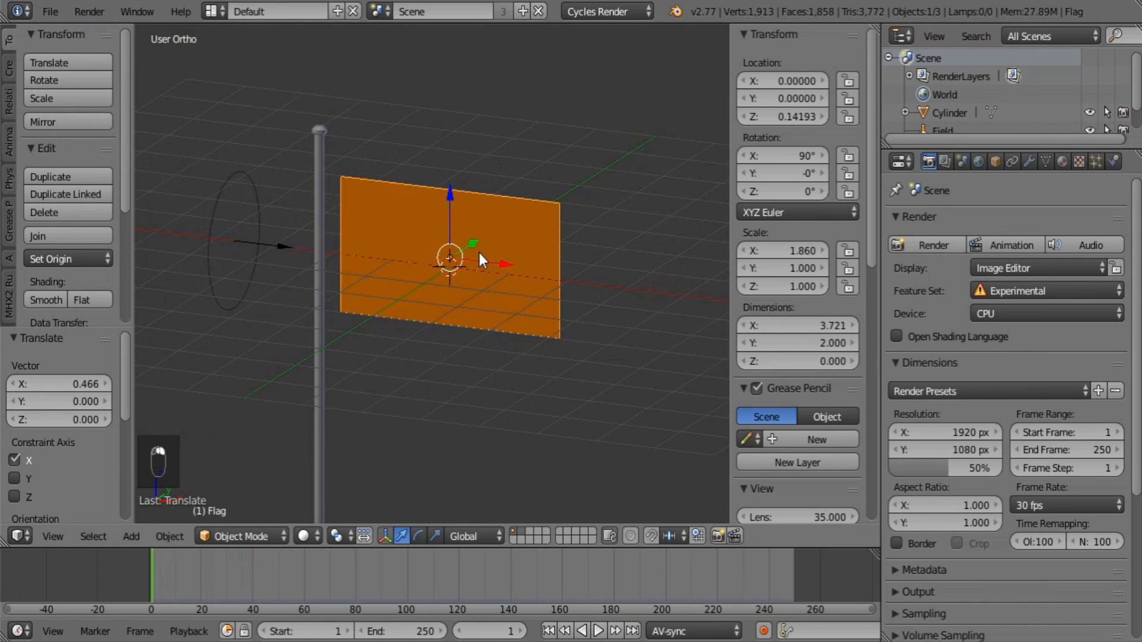
key("ctrl+a")
left_click(474, 303)
middle_click_drag(518, 403, 434, 394)
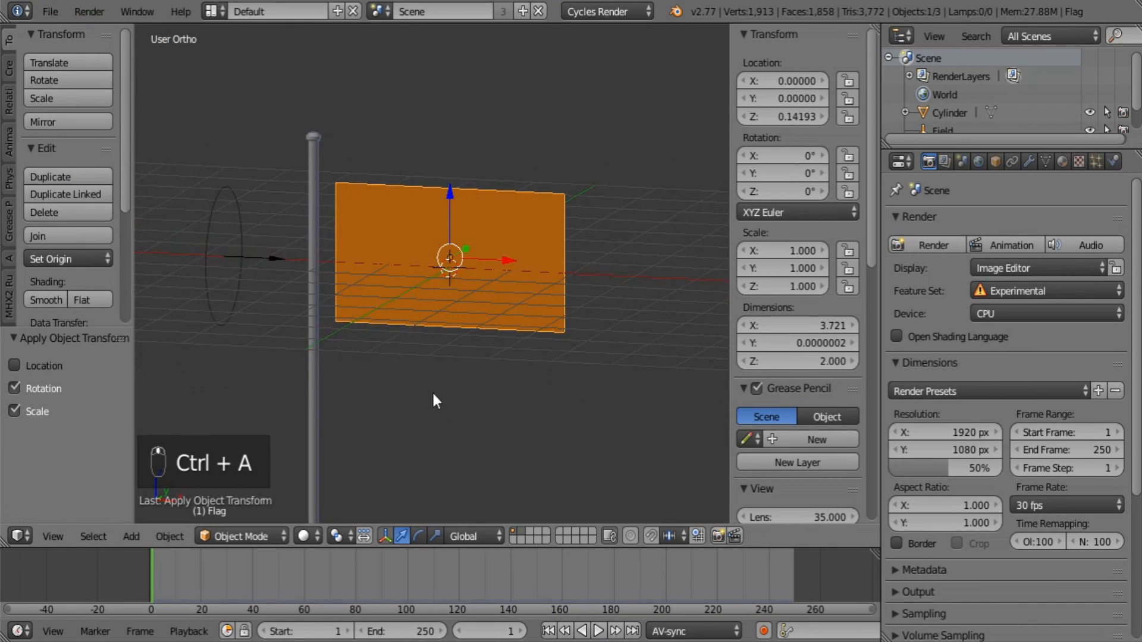
Step: Select the wind force field, play the animation briefly to preview the flag, and stop it
right_click(239, 276)
left_click(588, 631)
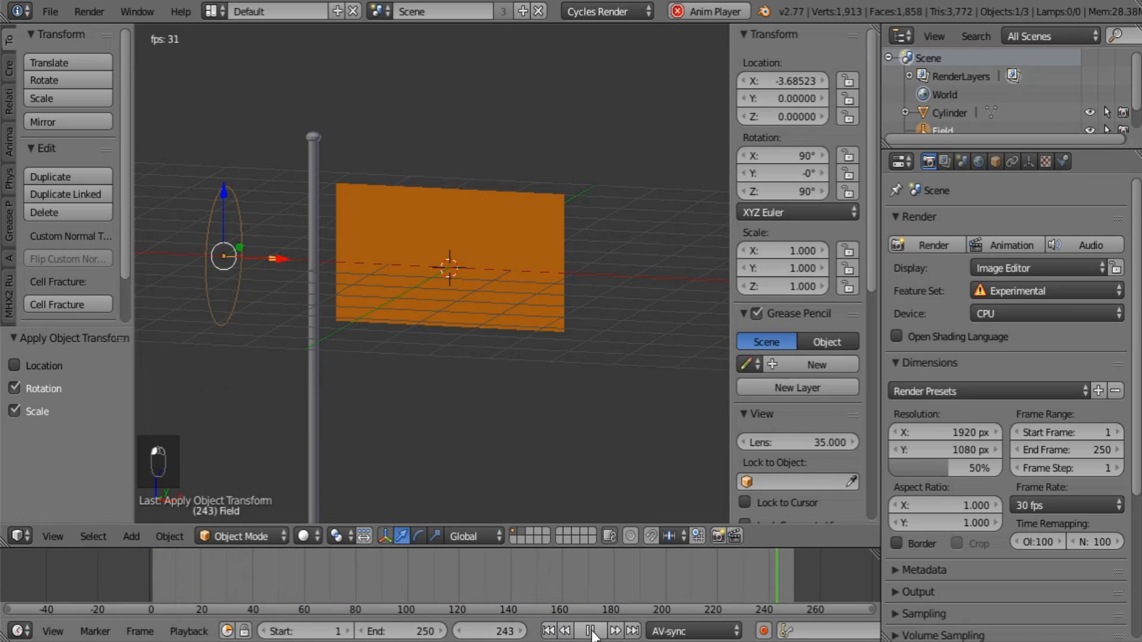
left_click(590, 632)
Step: Move the flagpole about -4.17 units along the X axis, away from the flag
right_click(316, 230)
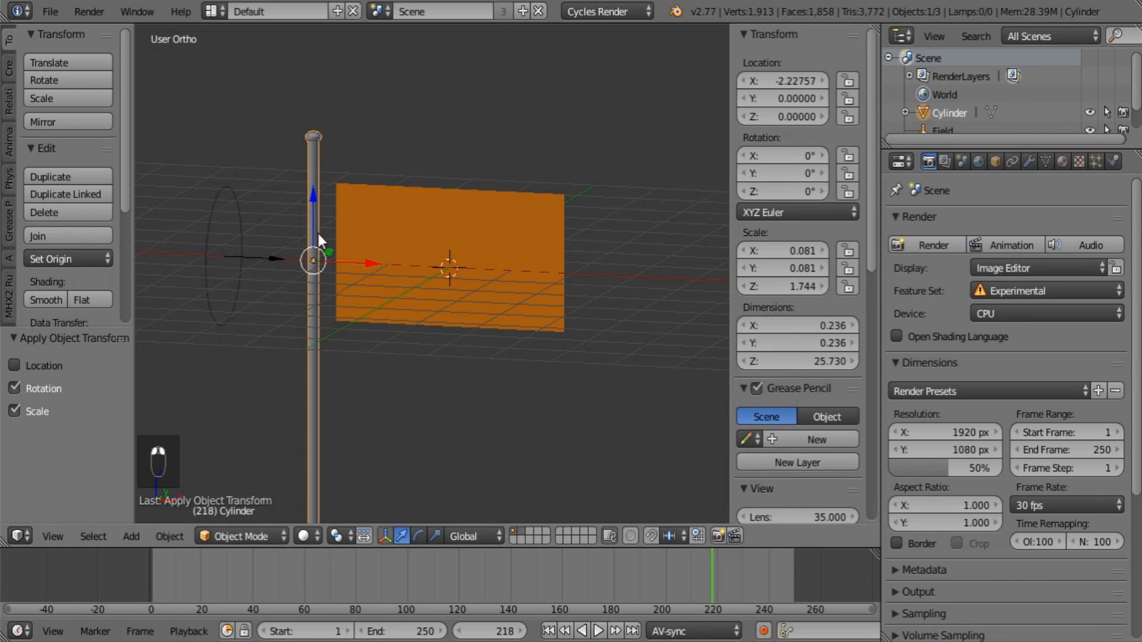
key("g")
key("x")
left_click(709, 273)
Step: Move the wind force field about 1.5 units along the X axis, close to the flag's pinned edge
right_click(278, 260)
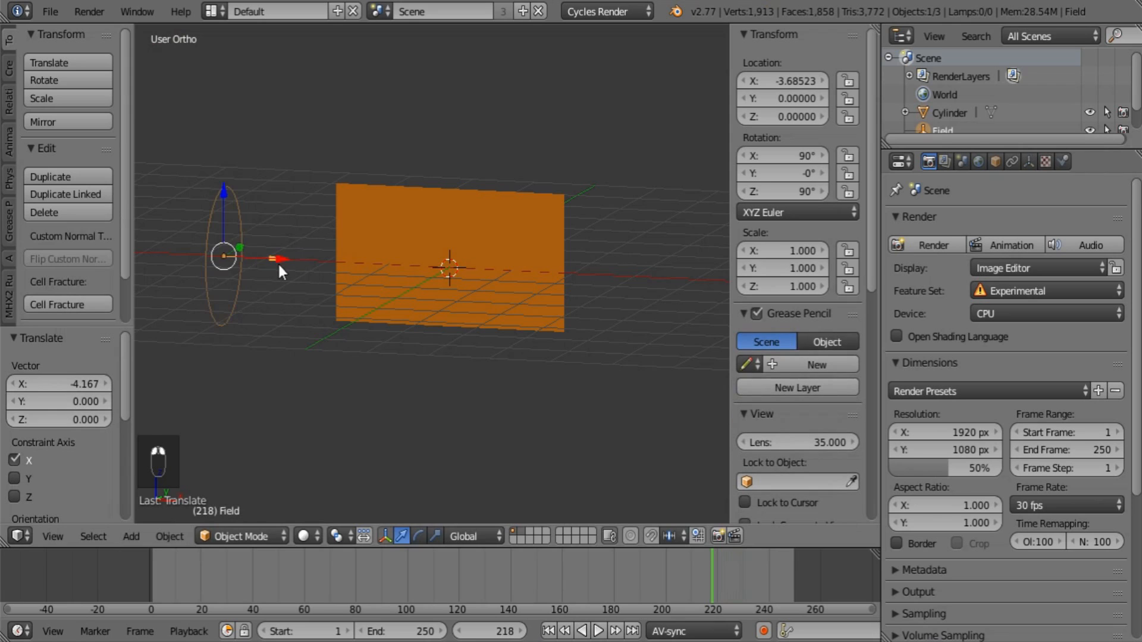
key("g")
key("x")
left_click(369, 255)
mouse_move(369, 256)
middle_mouse_down()
mouse_move(363, 416)
mouse_move(393, 461)
mouse_move(378, 265)
middle_mouse_up()
Step: Show the wind force field's physics settings and set its shape to Point
left_click(1063, 162)
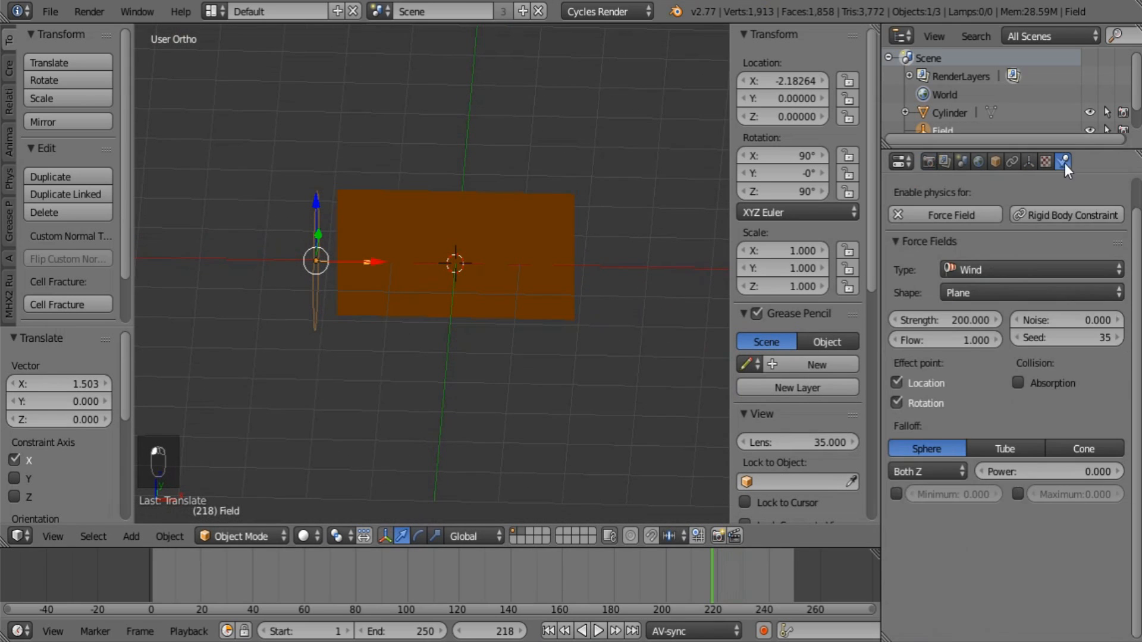
left_click(1012, 291)
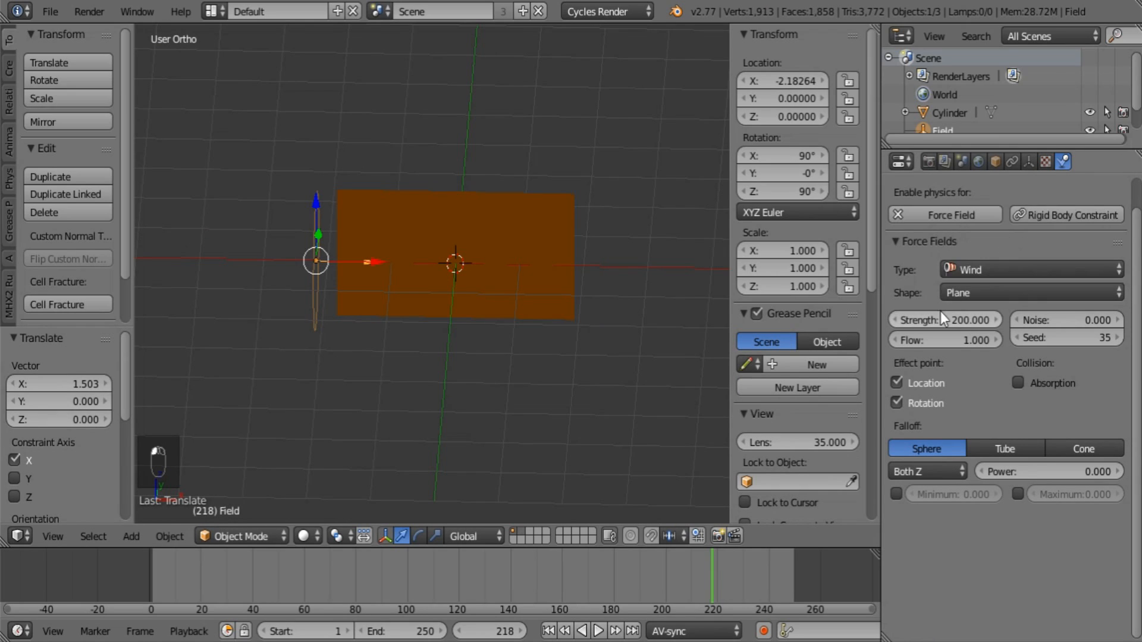
left_click(955, 292)
left_click(969, 271)
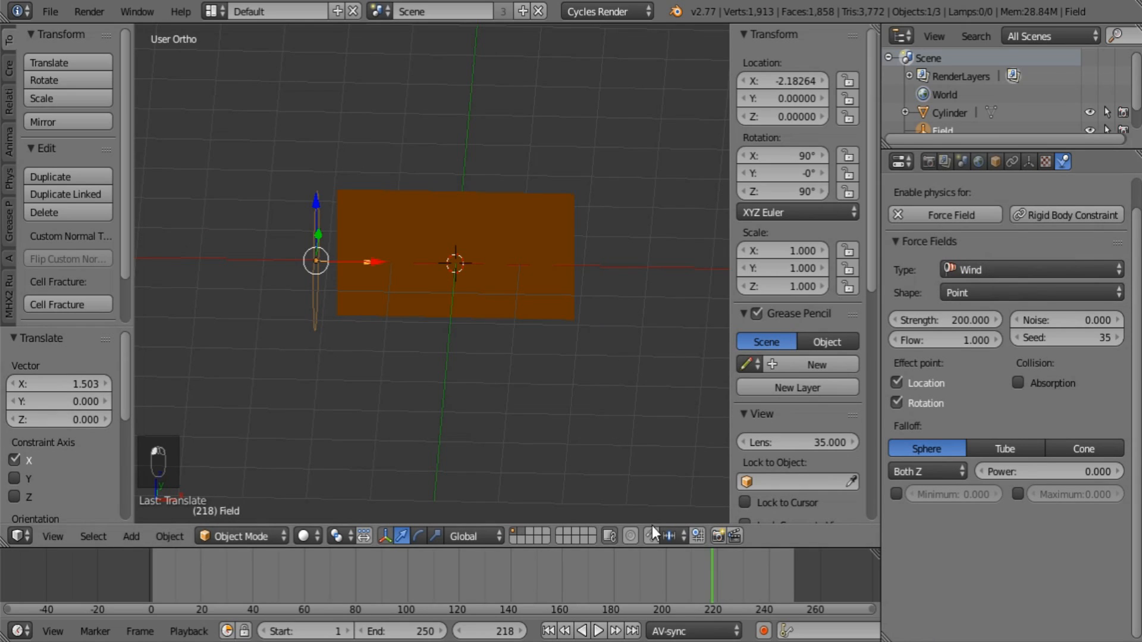
Step: Set the wind force field's noise to 10 and its flow to 10
left_click(1034, 320)
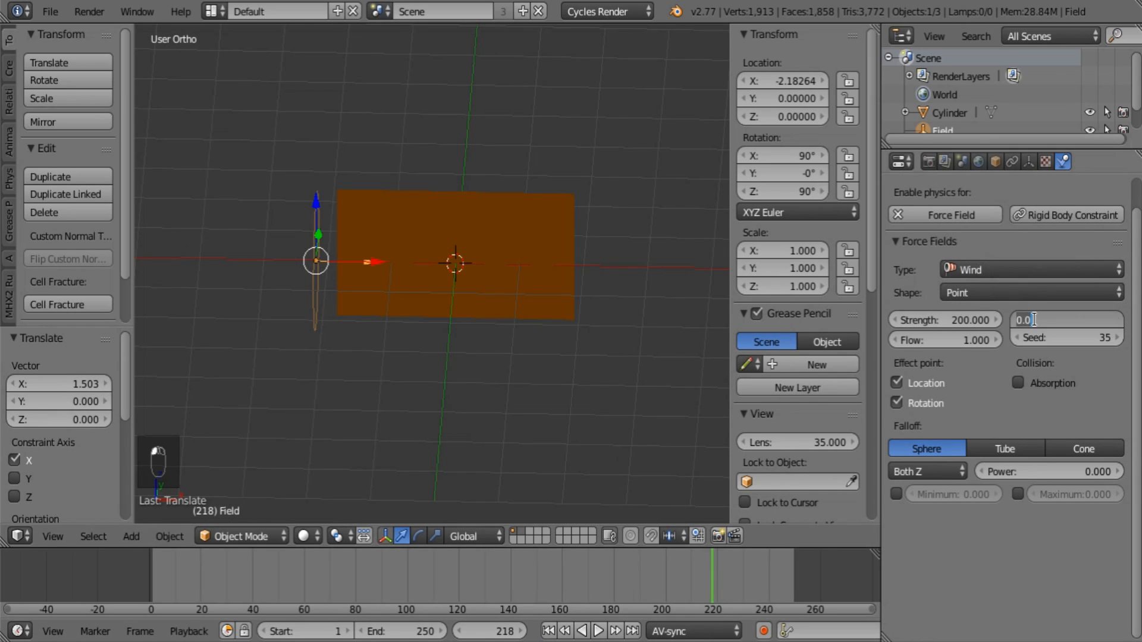
type("10")
key("Return")
left_click(958, 337)
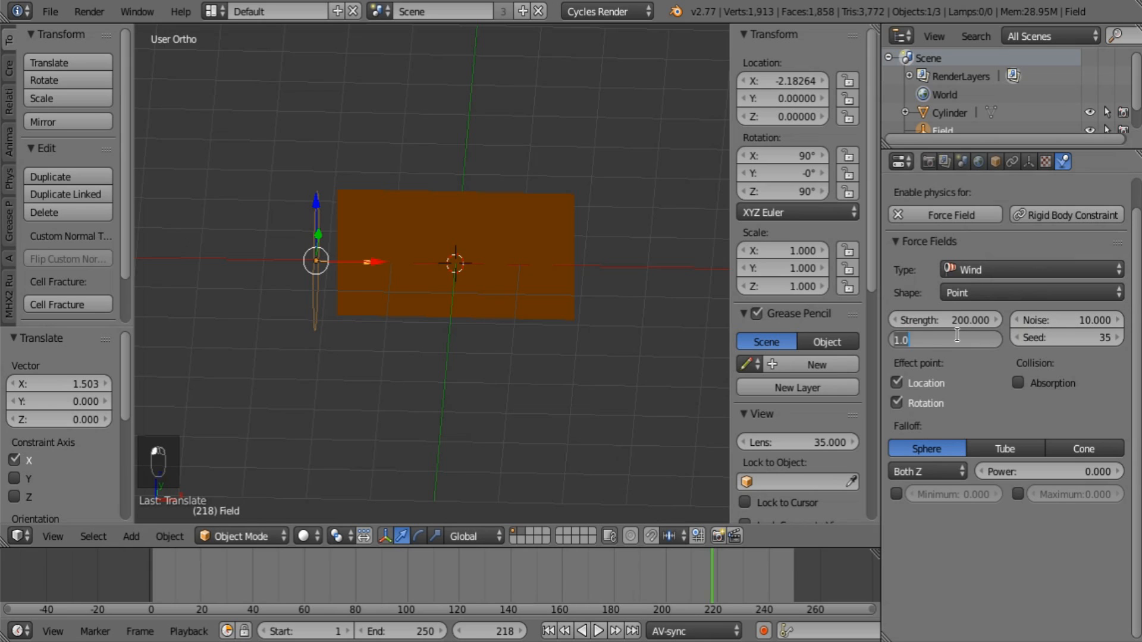
type("10")
key("Return")
Step: Play the cloth simulation from the first frame, stop it, and return to the first frame
middle_click_drag(582, 348, 555, 332)
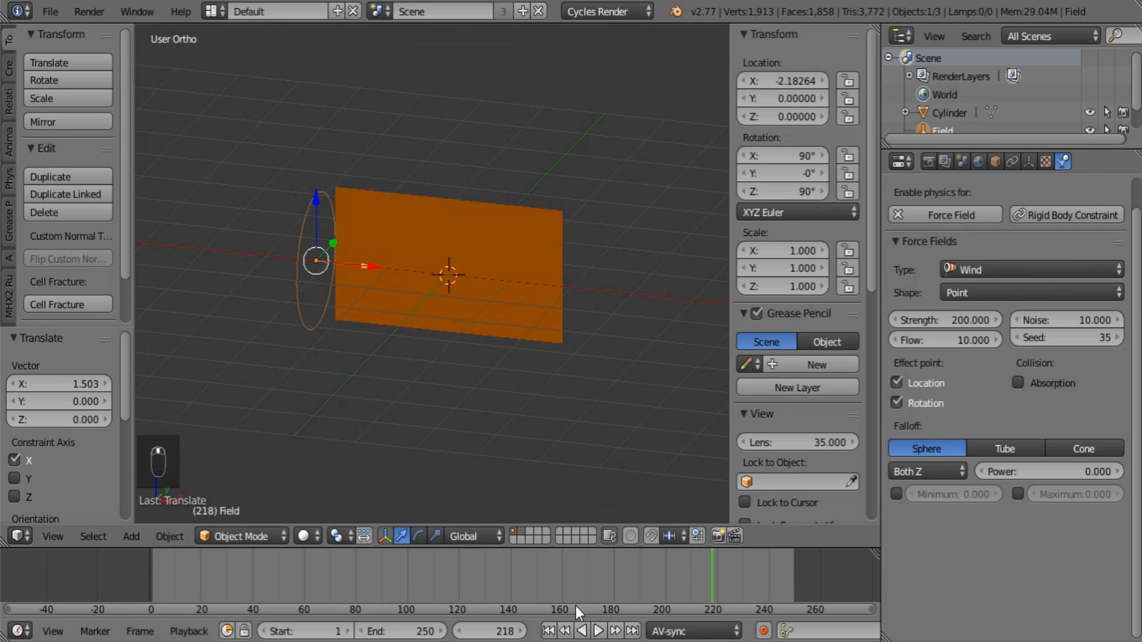
left_click(548, 631)
left_click(598, 631)
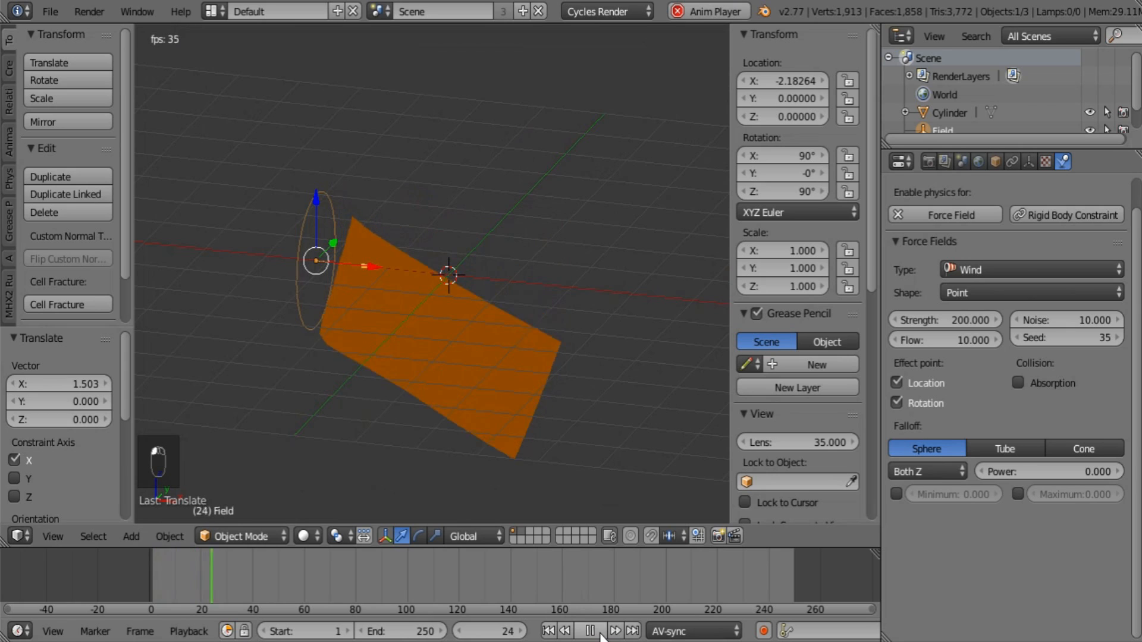
left_click(600, 636)
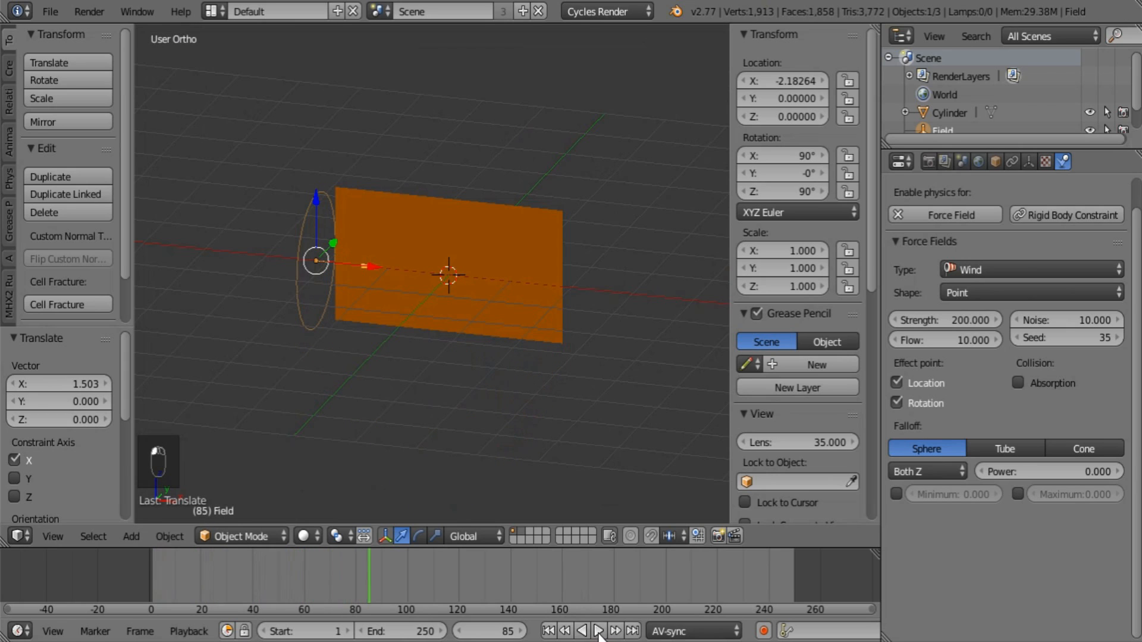
left_click(549, 631)
Step: Show the flag's cloth cache settings and bake the simulation for frames 1 to 250
right_click(516, 298)
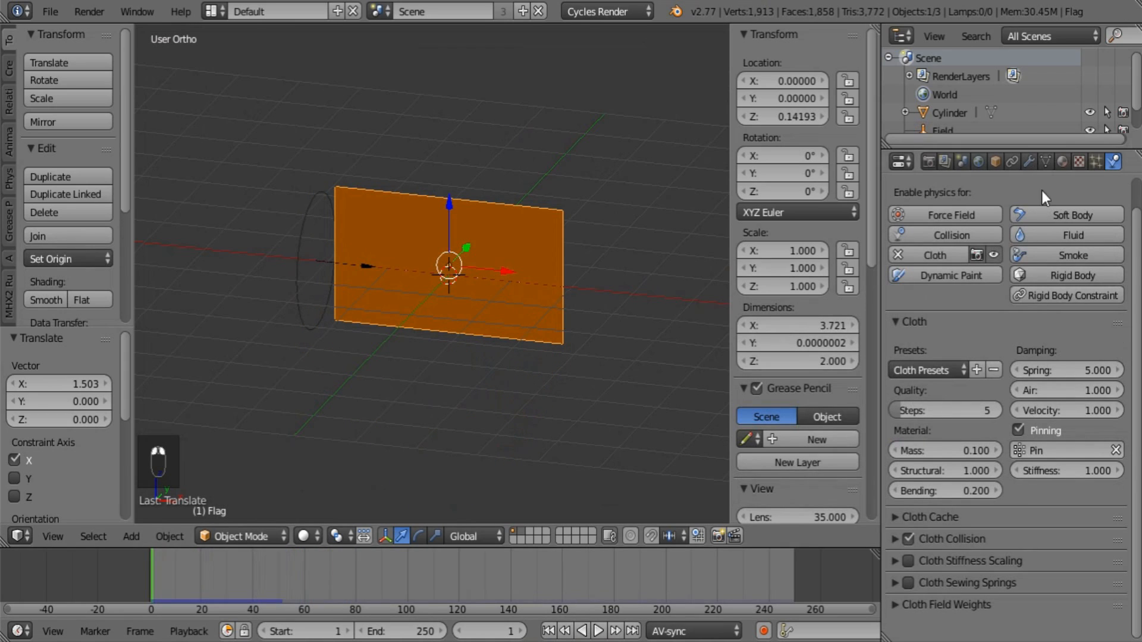
left_click(898, 518)
scroll(898, 518, "down", 2)
scroll(919, 498, "down", 6)
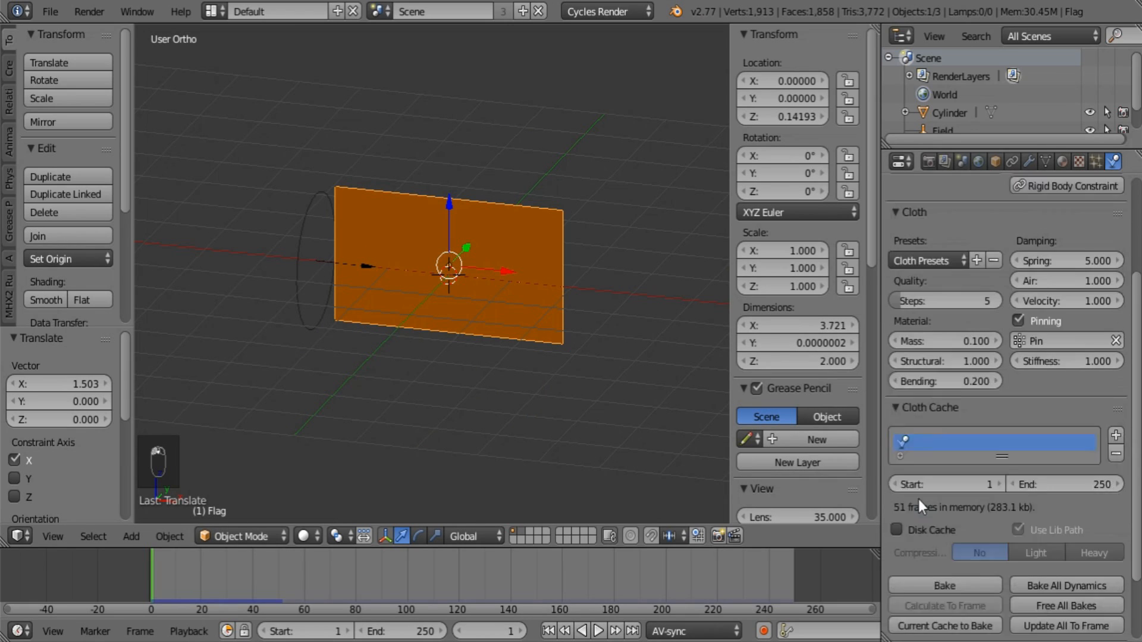
left_click(945, 516)
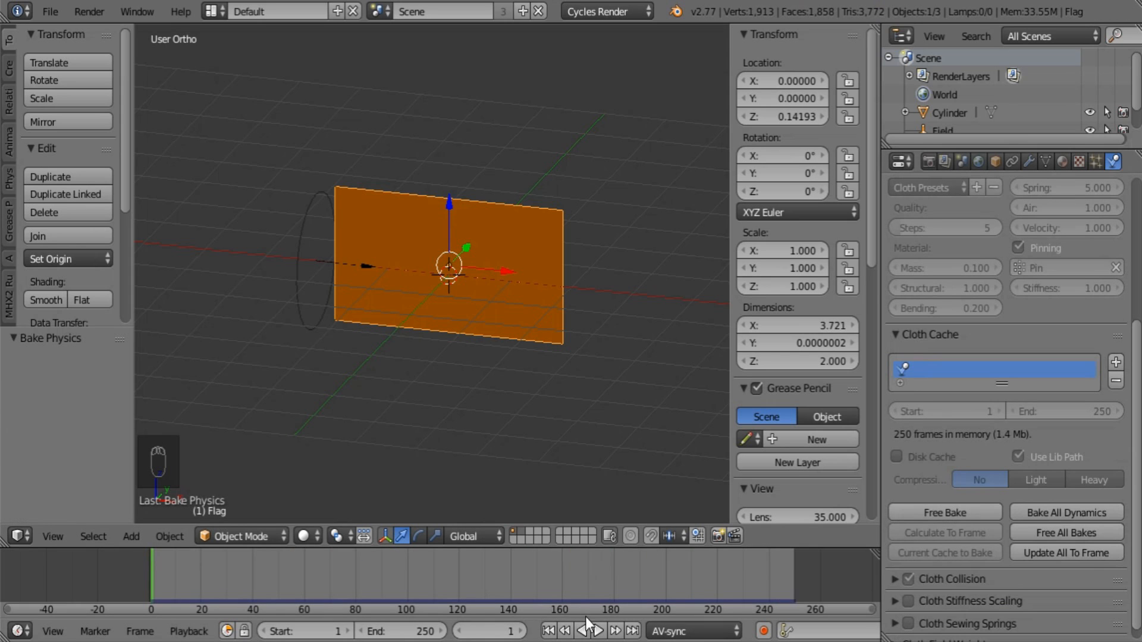
Step: Play the baked flag animation and apply smooth shading to the flag
left_click(598, 631)
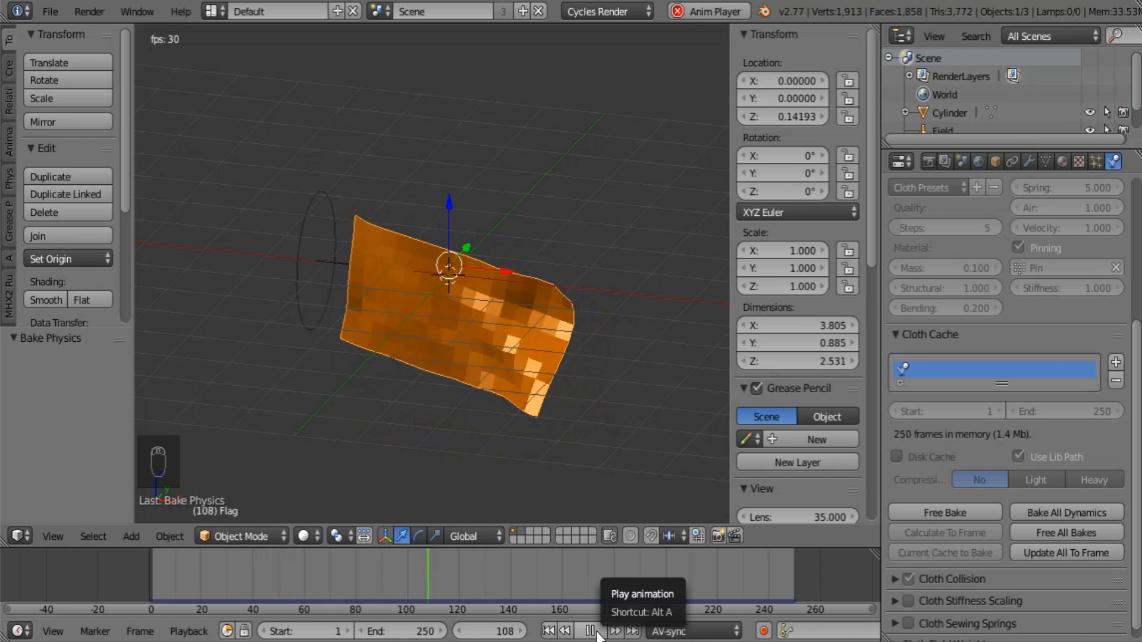
middle_click_drag(509, 369, 519, 344)
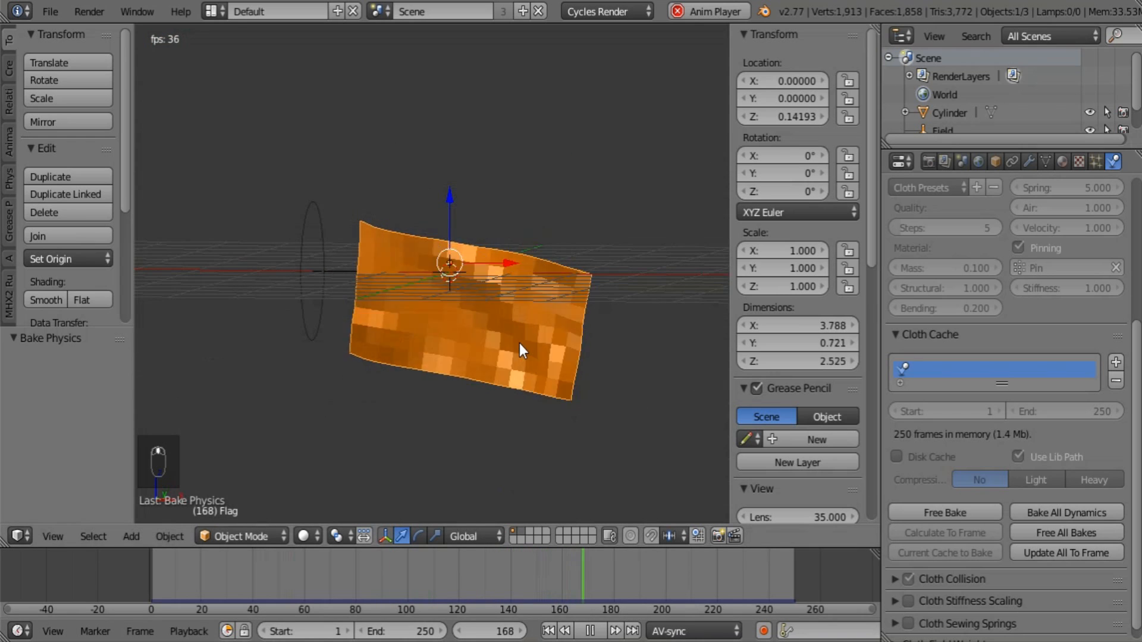
left_click(37, 298)
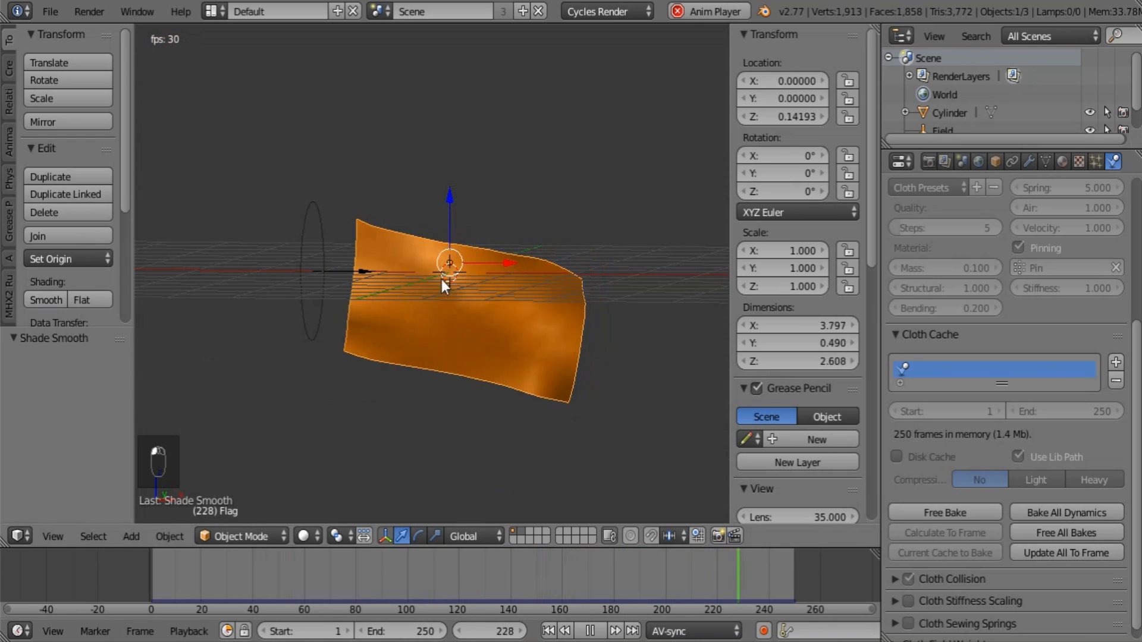
Step: Inspect the waving flag from the front and from above during playback, stop it, and return to the first frame
middle_click_drag(450, 304, 594, 301)
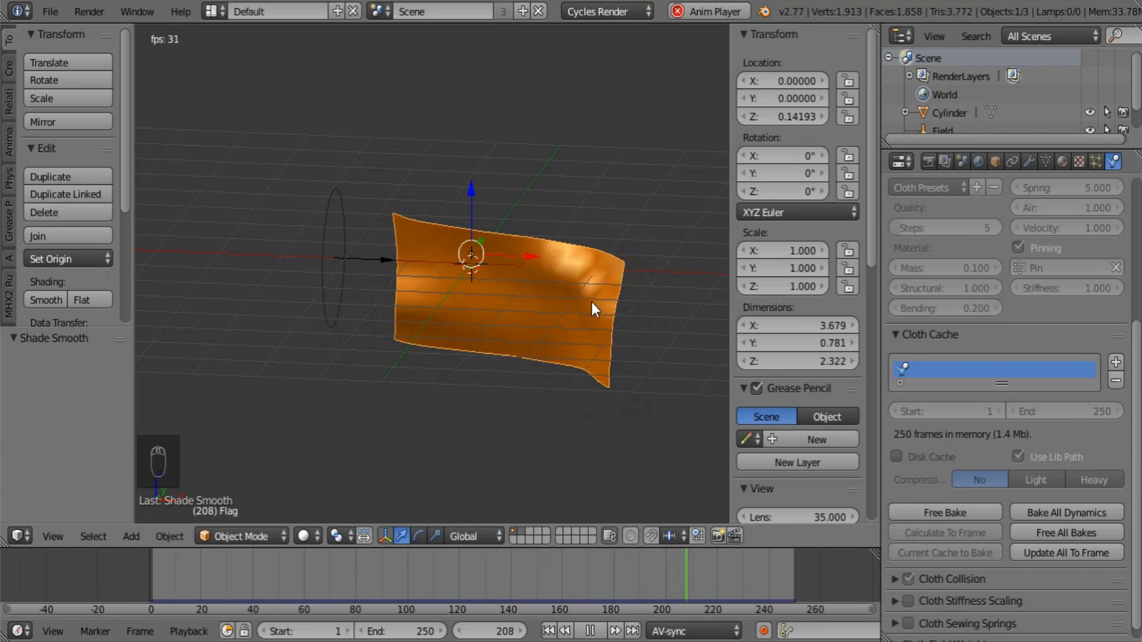
key("KP_1")
middle_click_drag(527, 331, 523, 413)
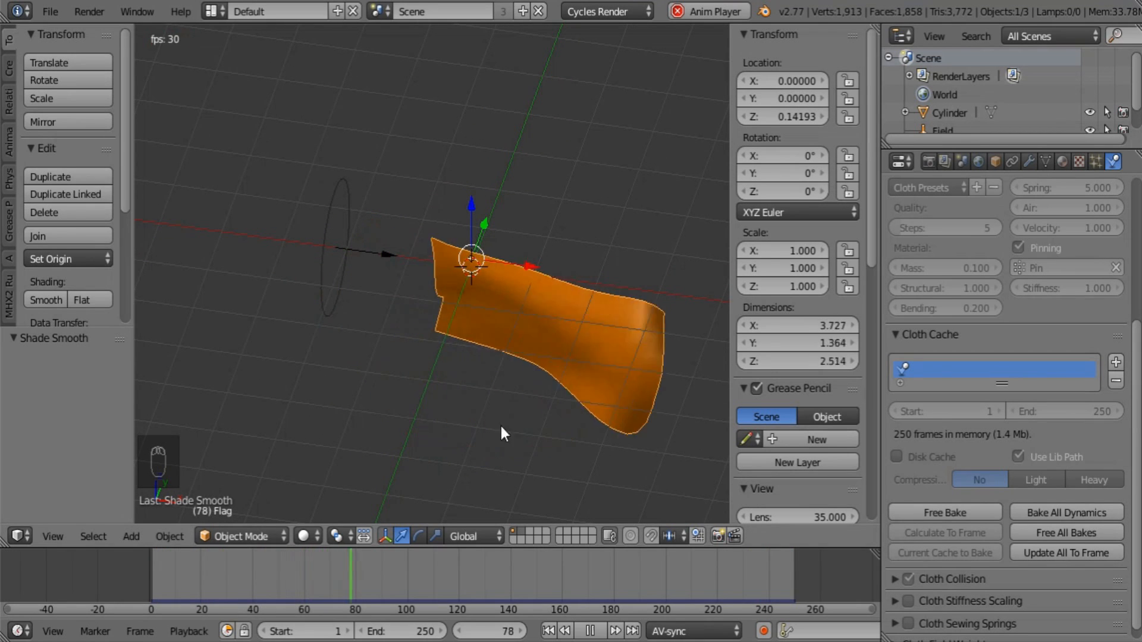
left_click(590, 631)
key("KP_5")
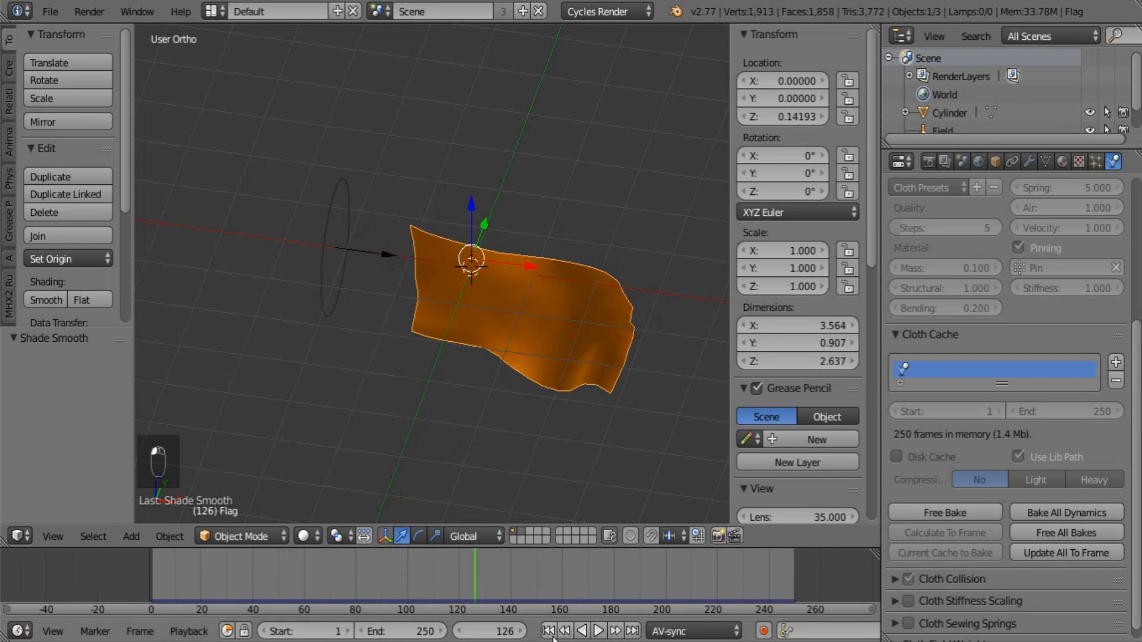
left_click(549, 630)
Step: Add a Subdivision Surface modifier above Cloth on the flag, set it to Simple with 1 render subdivision, and apply it
left_click(1027, 167)
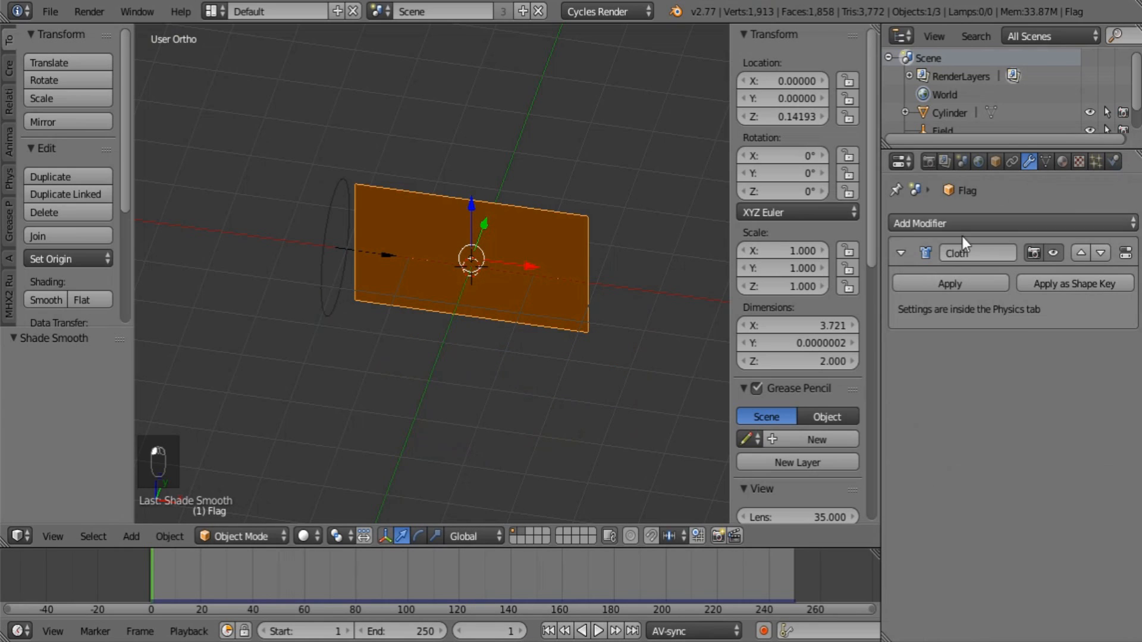
left_click(958, 221)
left_click(848, 526)
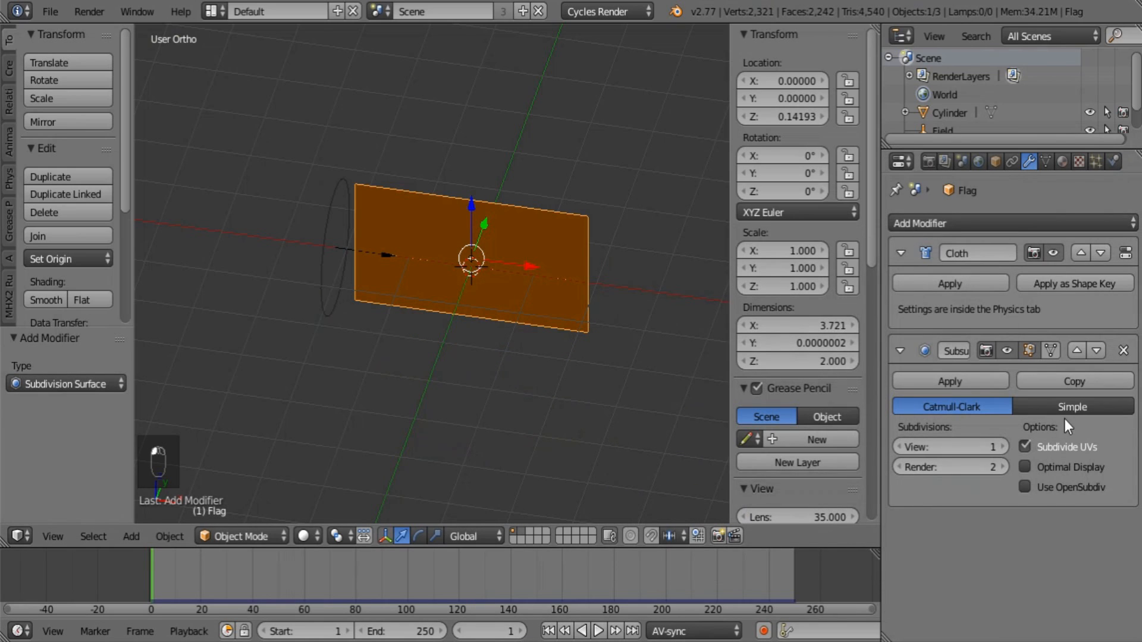
left_click(1075, 352)
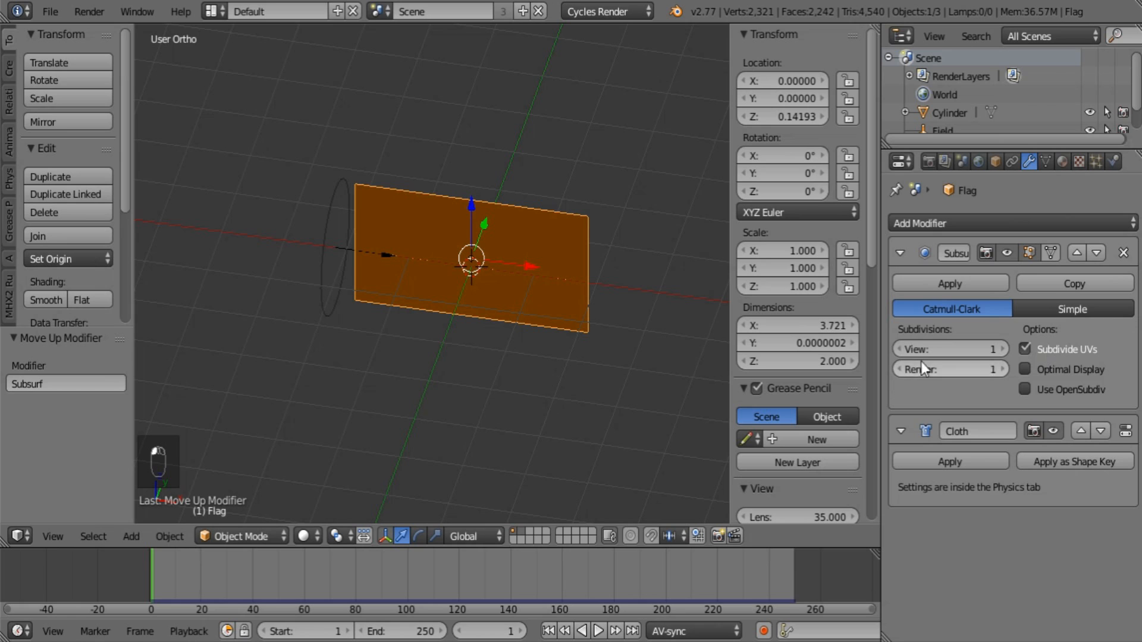
left_click(1058, 309)
left_click(951, 284)
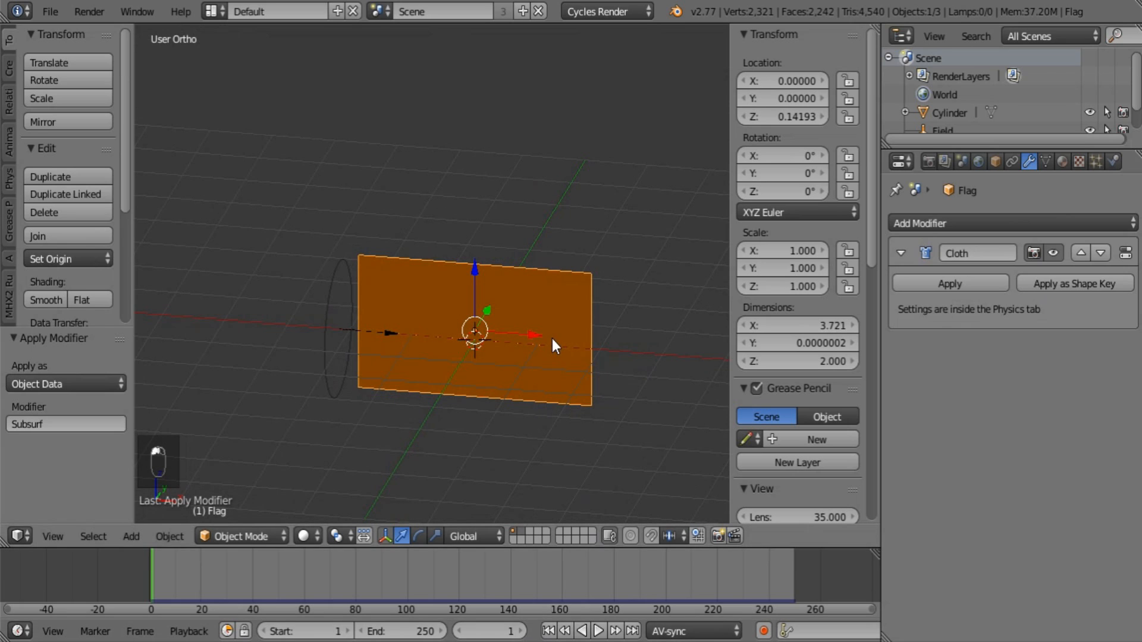
Step: Free the flag's cloth bake, bake the simulation again on the denser mesh, and play it back
left_click(1113, 162)
scroll(1068, 441, "down", 3)
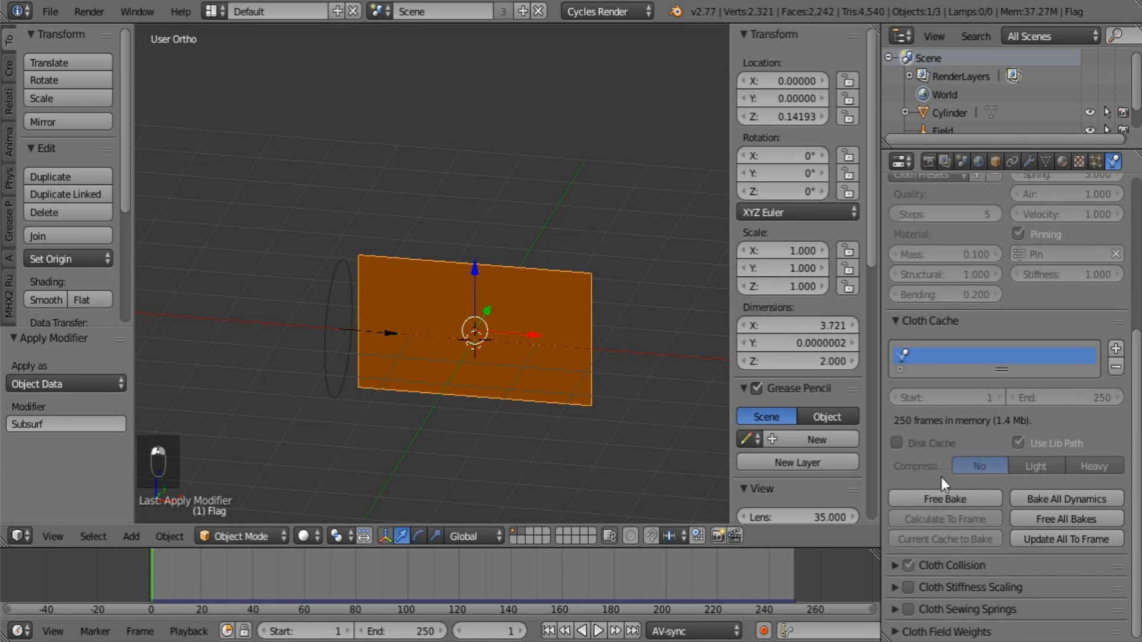
left_click(940, 499)
left_click(940, 499)
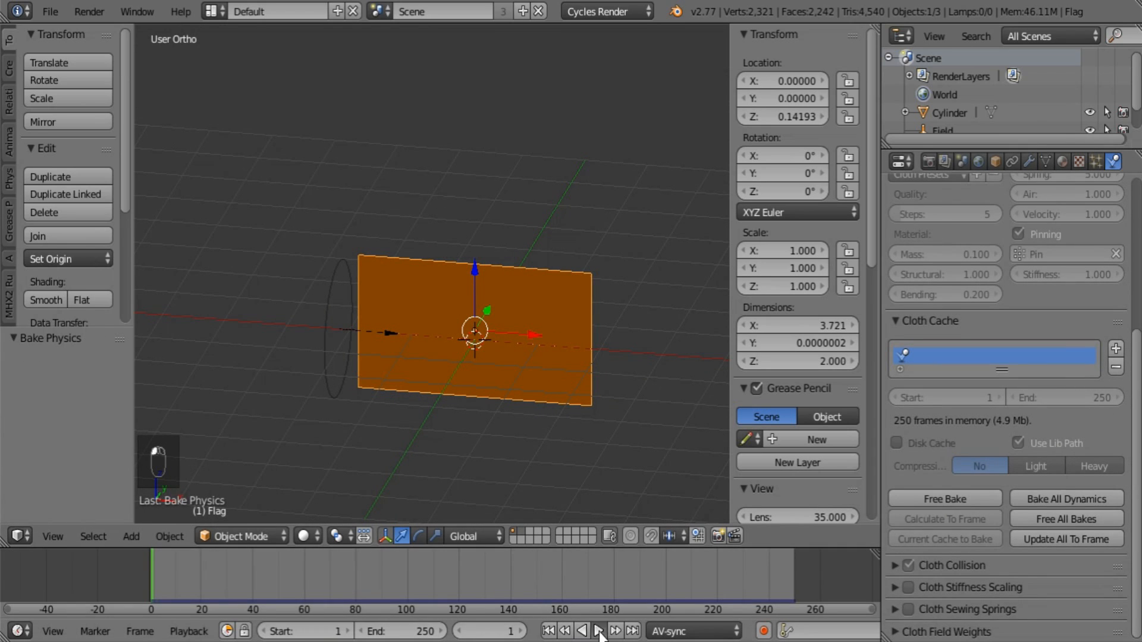
left_click(598, 632)
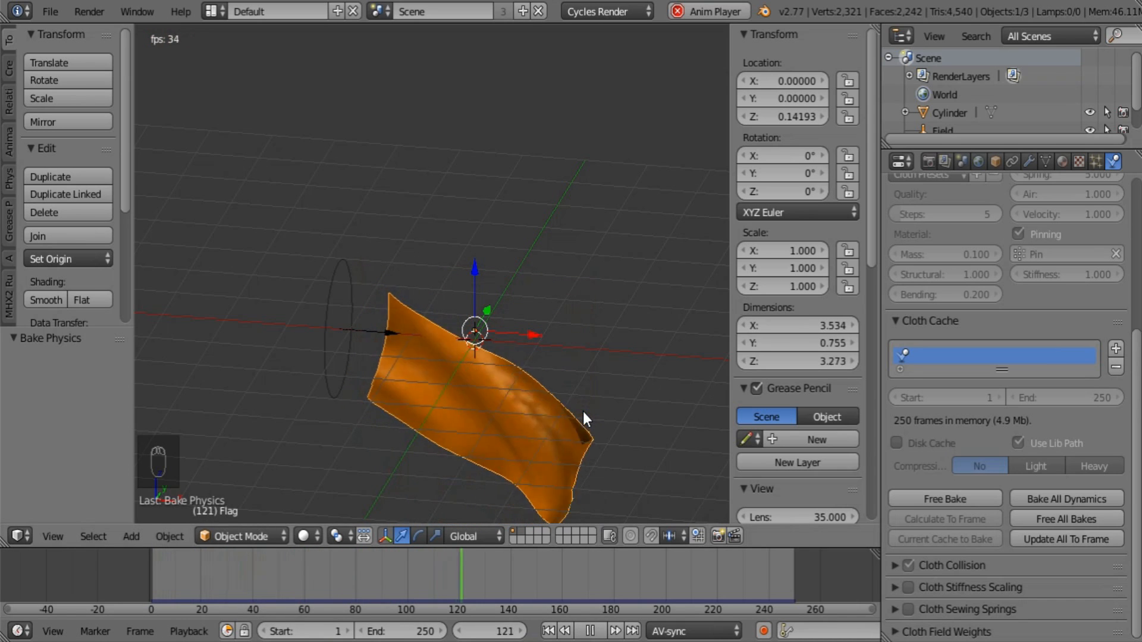
Step: Watch the waving flag from a lower angle, stop the animation, and return to the first frame
middle_click_drag(583, 393, 577, 321)
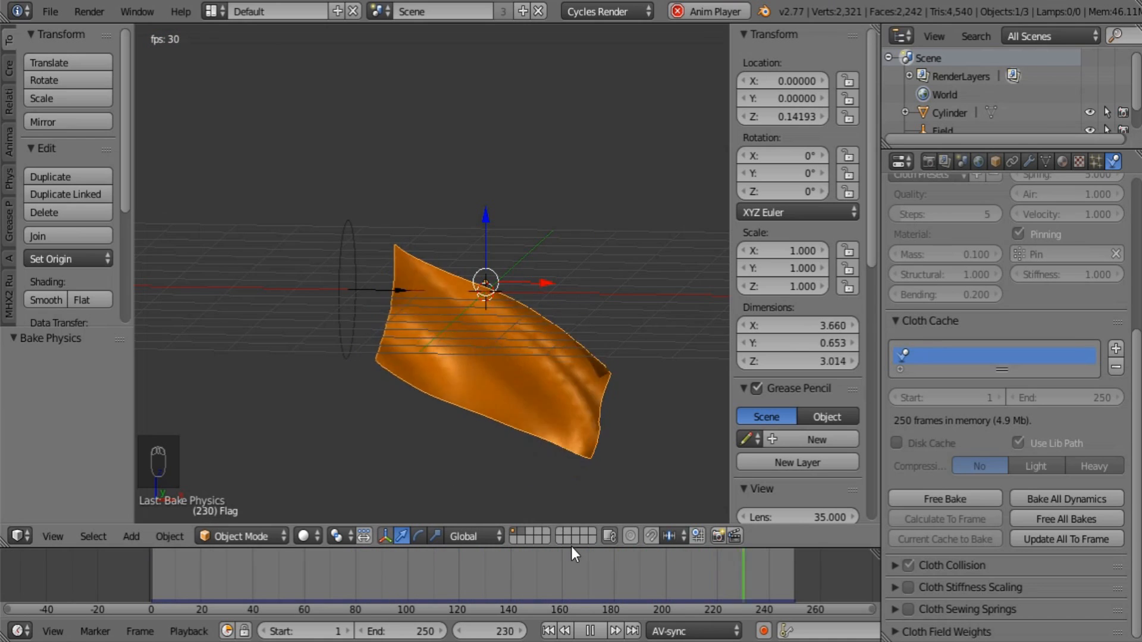
left_click(590, 631)
left_click(549, 632)
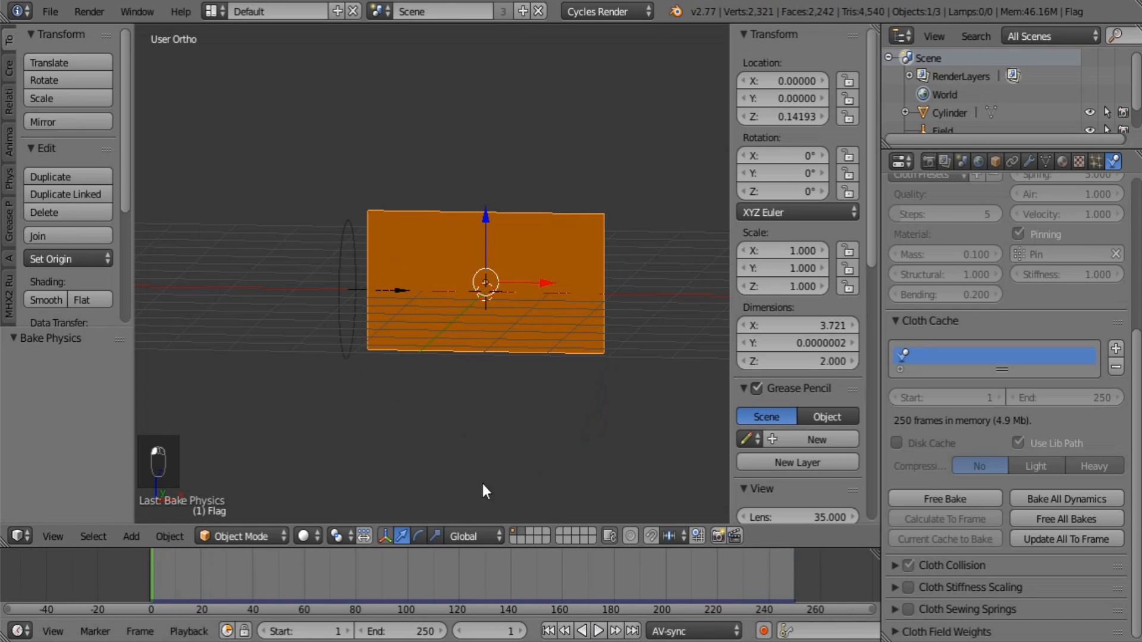
Step: Paint more pin weight along the flag's pole-side edge in Weight Paint mode, and return to Object Mode
left_click(310, 537)
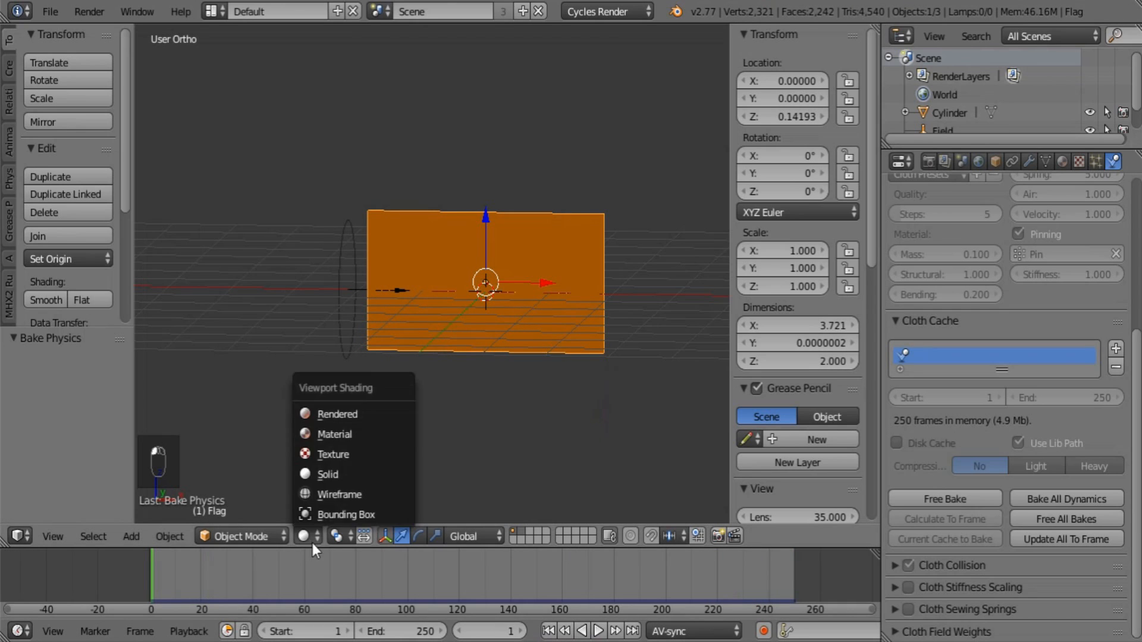
left_click(266, 537)
left_click(274, 432)
scroll(465, 307, "up", 3)
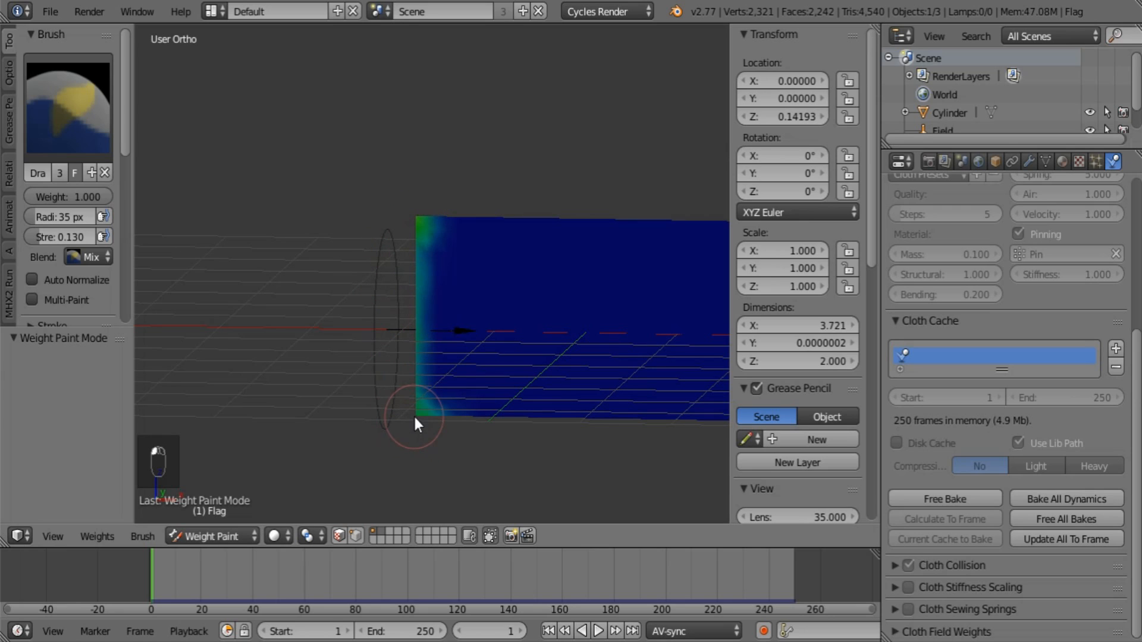
mouse_move(414, 417)
left_mouse_down()
mouse_move(403, 383)
mouse_move(410, 389)
mouse_move(409, 337)
left_mouse_up()
left_click(244, 538)
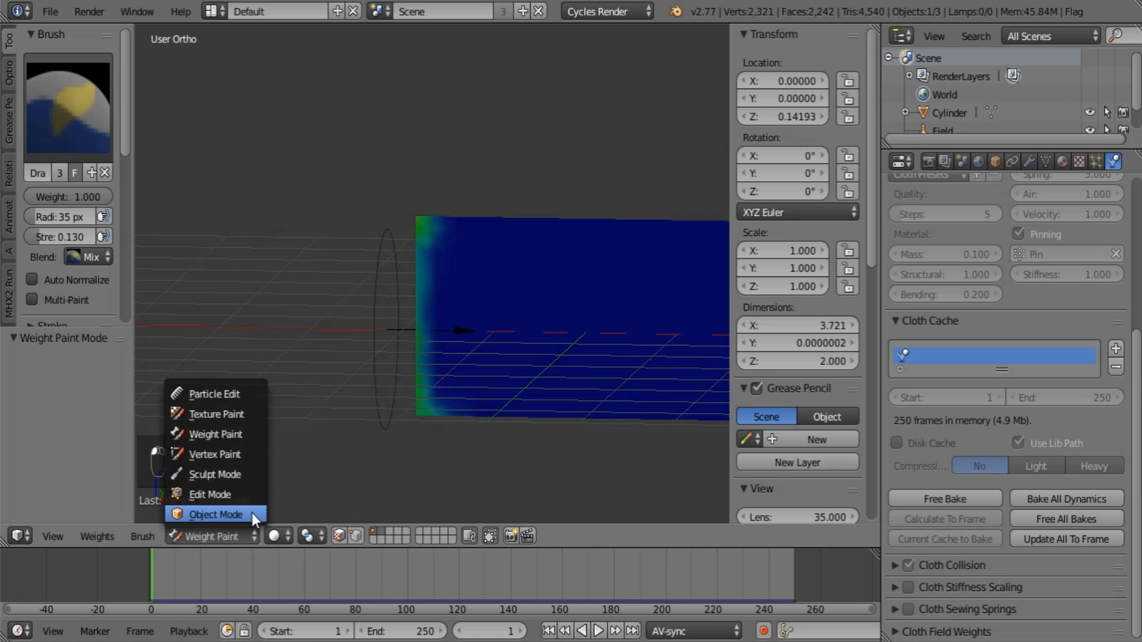
left_click(252, 512)
Step: Free the flag's cloth bake, bake it again with the repainted pin weights, and play it back
left_click(922, 498)
left_click(923, 498)
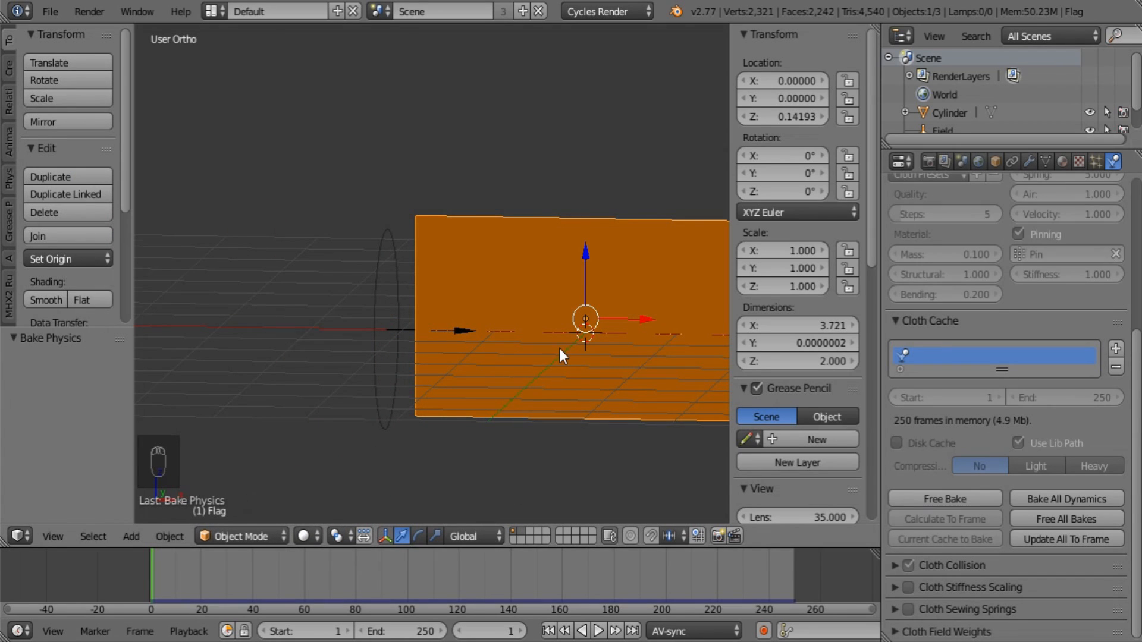
scroll(559, 349, "down", 4)
middle_click_drag(561, 352, 528, 345, "shift")
scroll(528, 345, "up", 1)
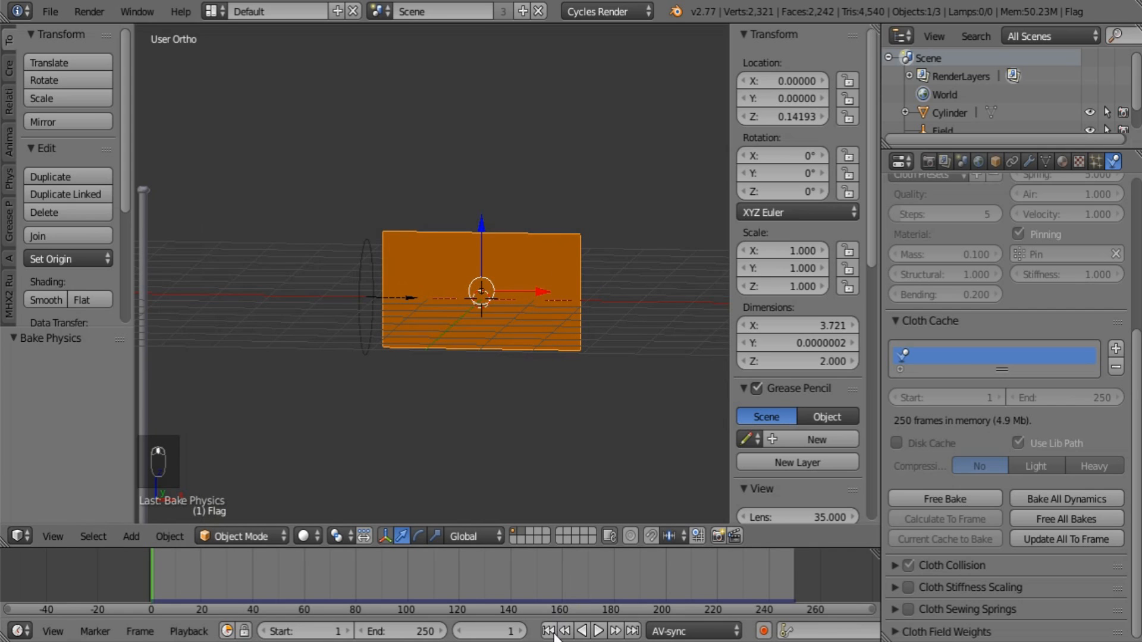
left_click(598, 632)
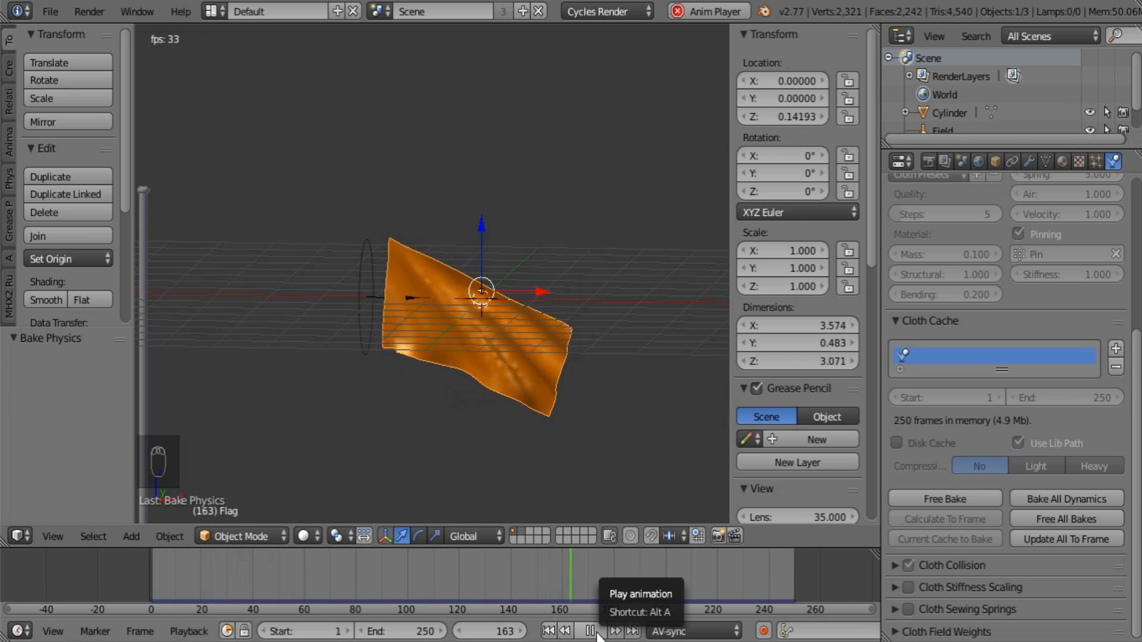
Step: Inspect the rebaked flag more closely during playback, stop it, and go back to the first frame
middle_click_drag(536, 506, 532, 372)
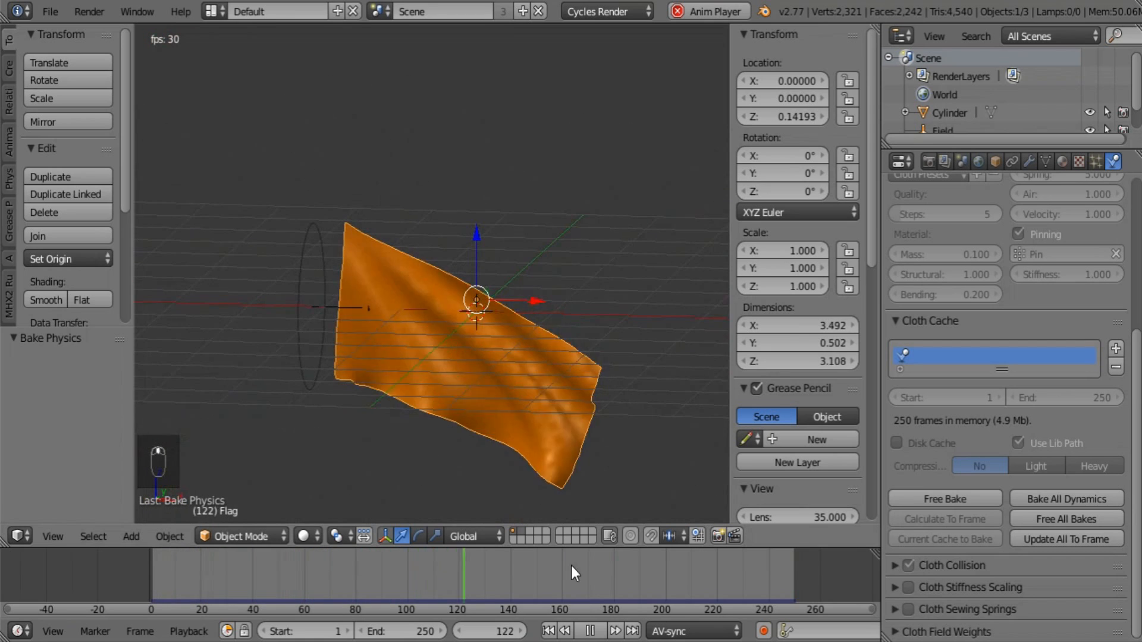
left_click(591, 631)
left_click(549, 631)
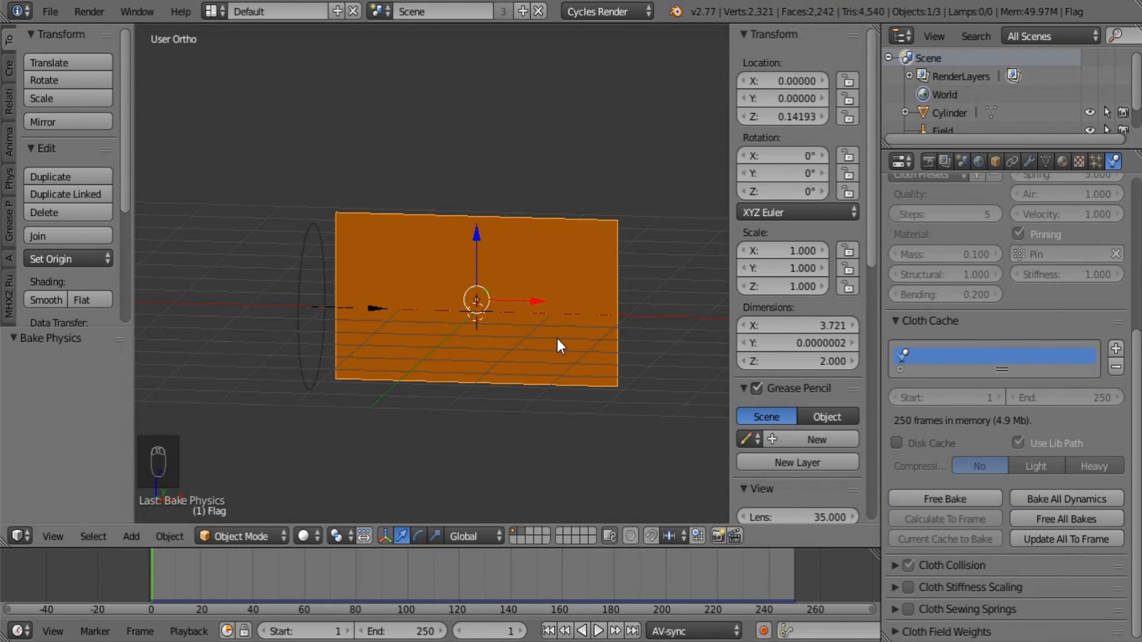
Step: Try a strength of 300 on the wind force field and restore it to 200
scroll(923, 356, "up", 5)
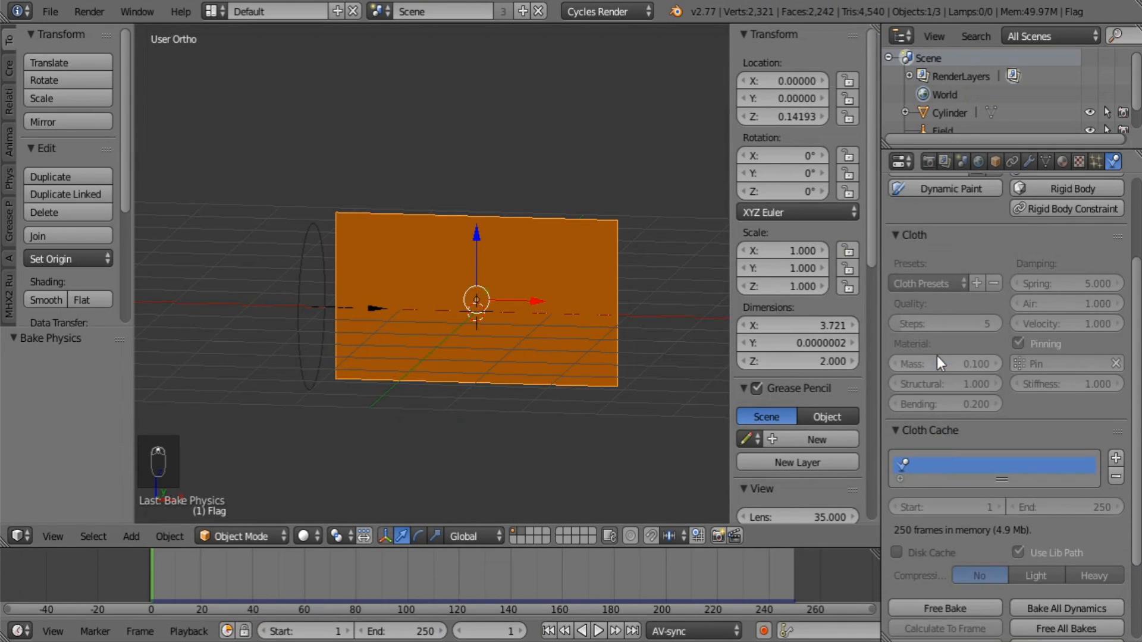
right_click(311, 305)
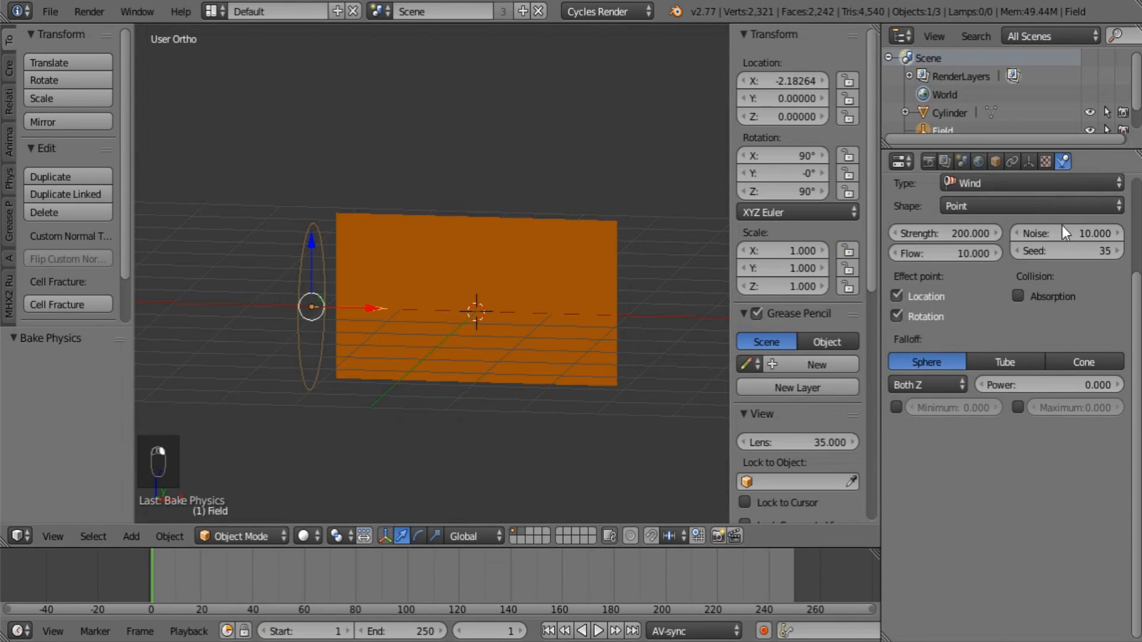
left_click(935, 233)
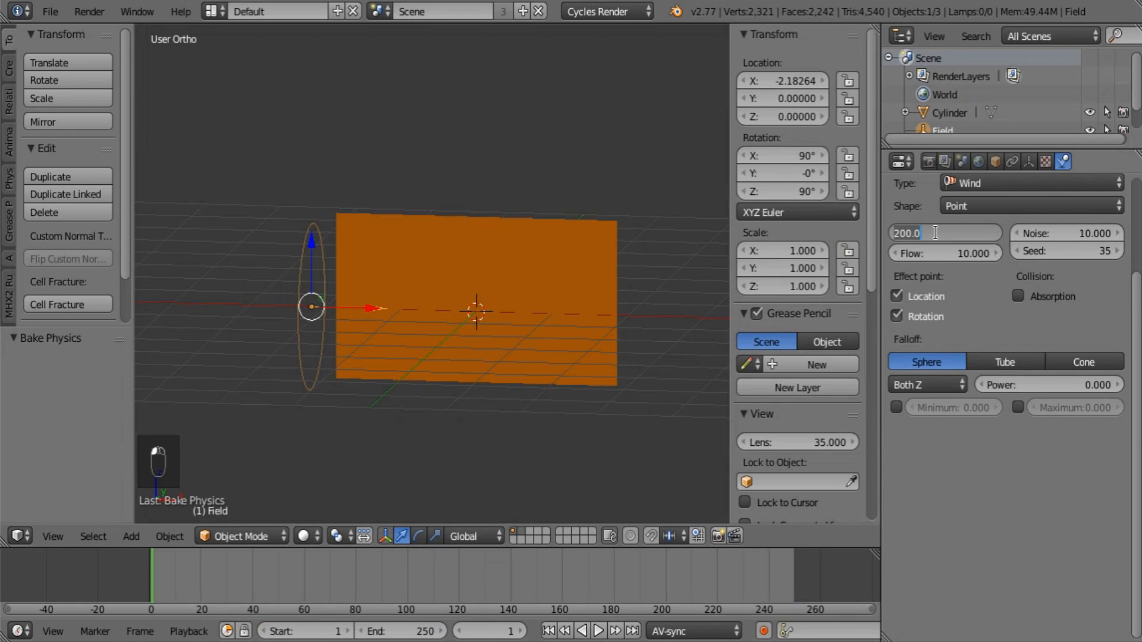
type("300")
key("Return")
left_click(936, 233)
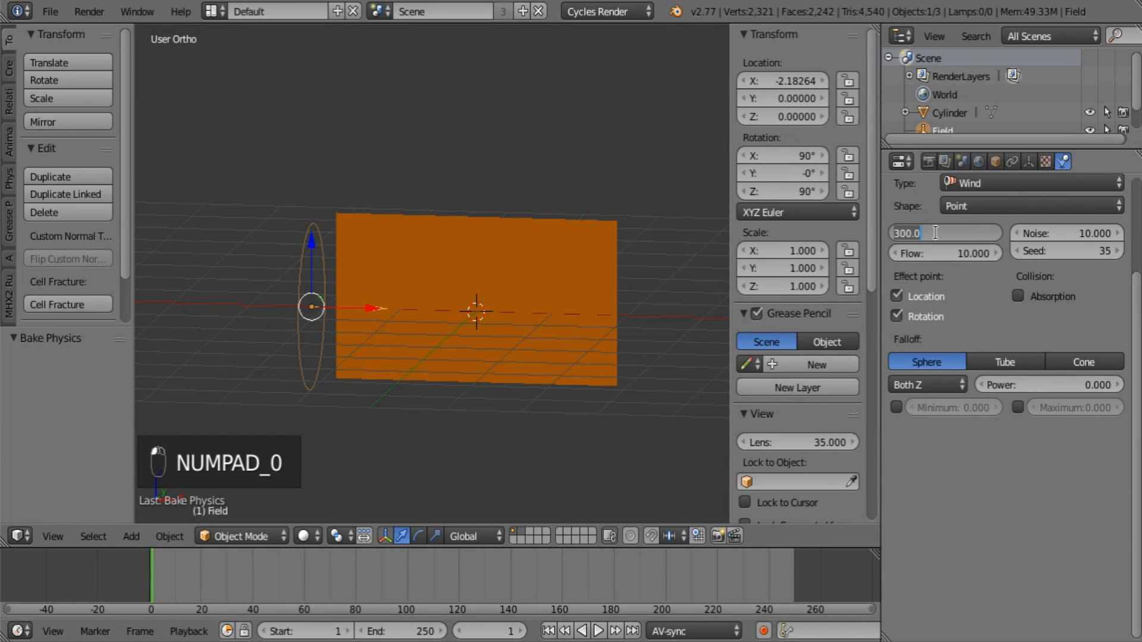
Step: Free the flag's cloth bake, set the cloth mass to 0.2, and bake the simulation again
right_click(560, 238)
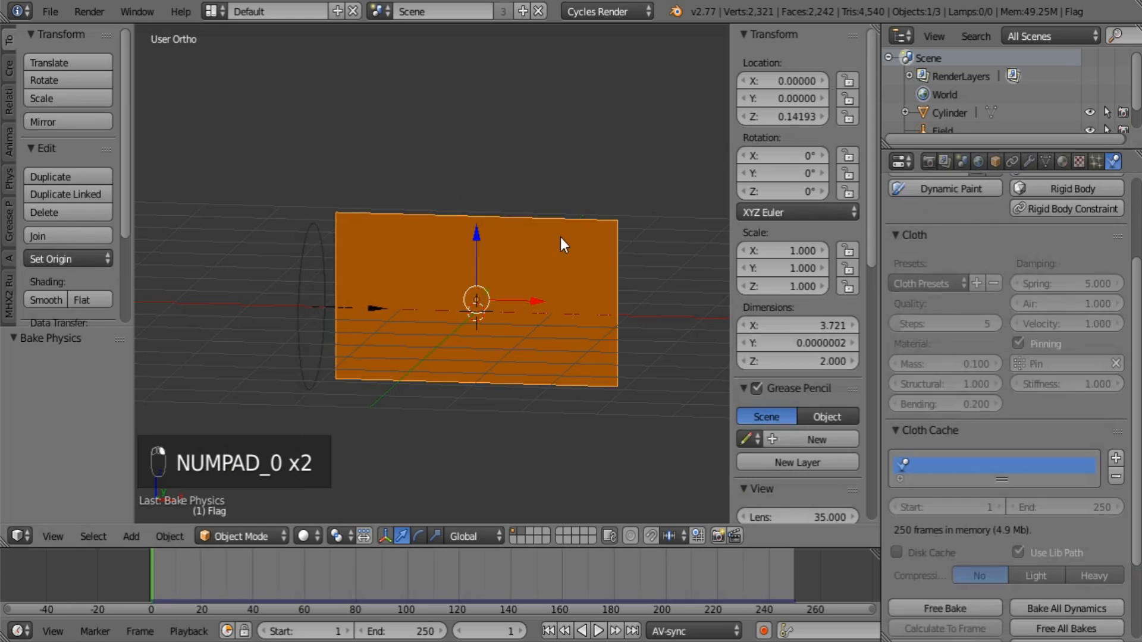
scroll(998, 344, "up", 2)
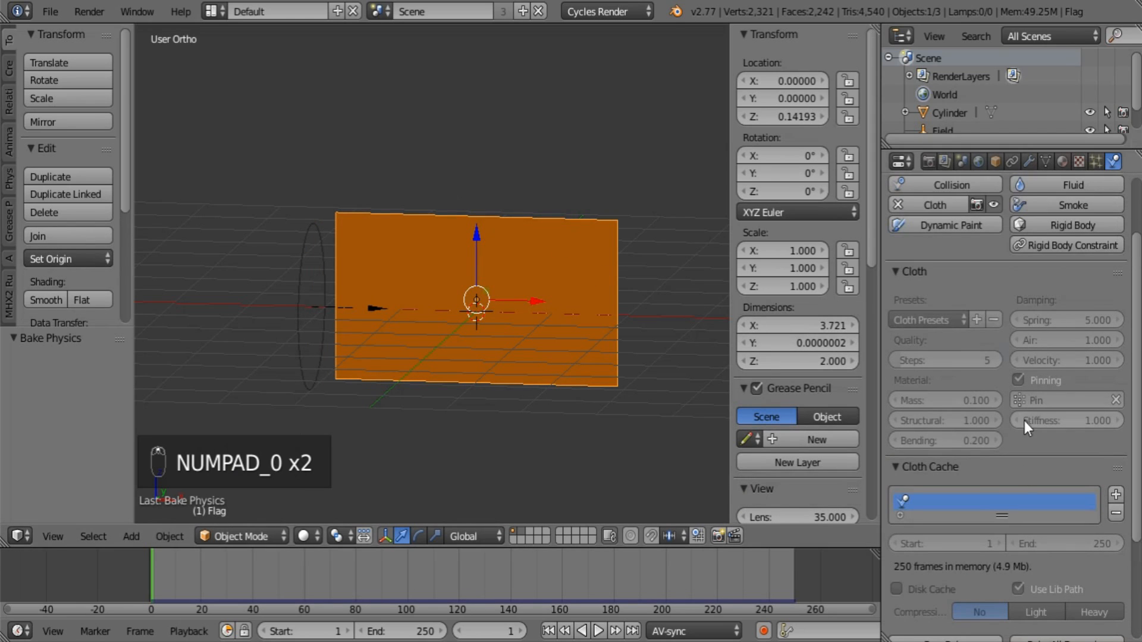
scroll(978, 494, "down", 3)
left_click(959, 539)
scroll(953, 381, "up", 1)
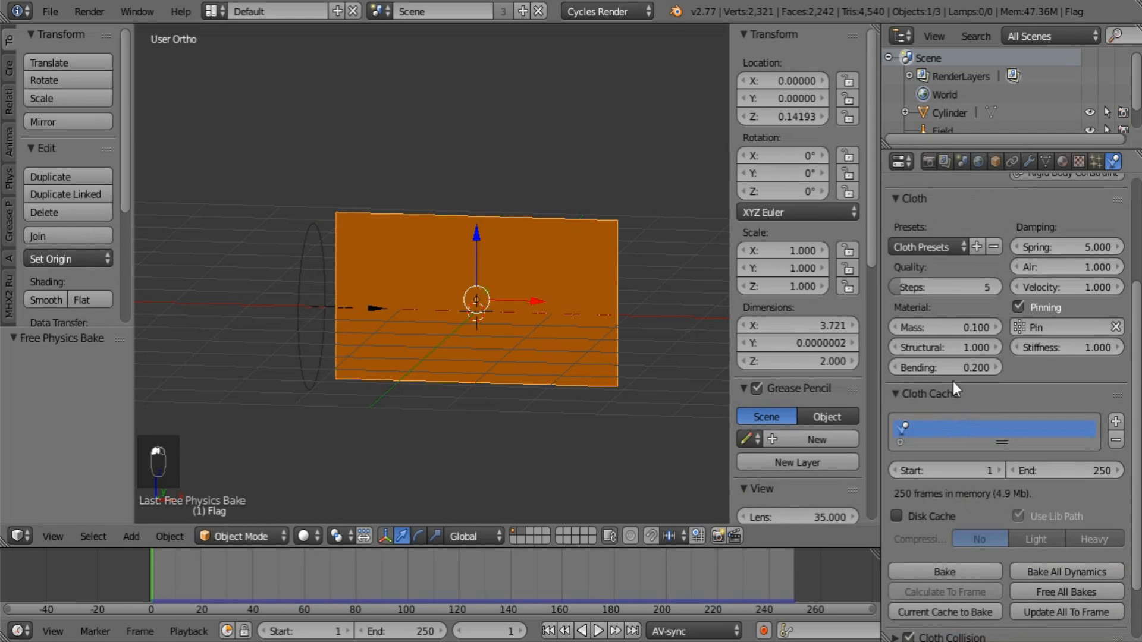
key("Return")
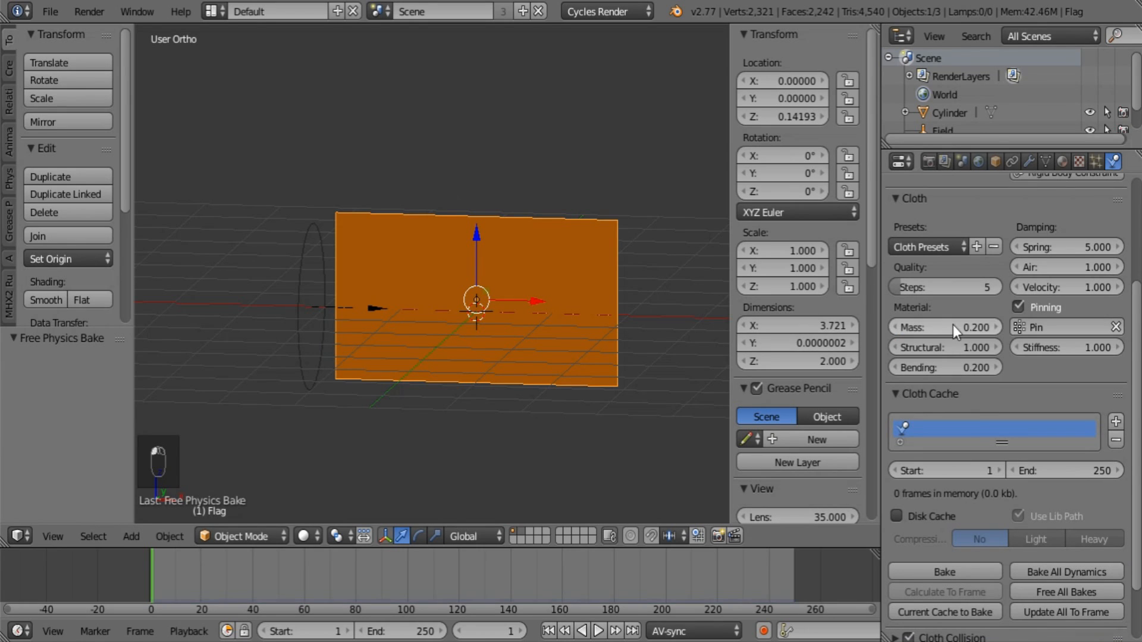
left_click(947, 572)
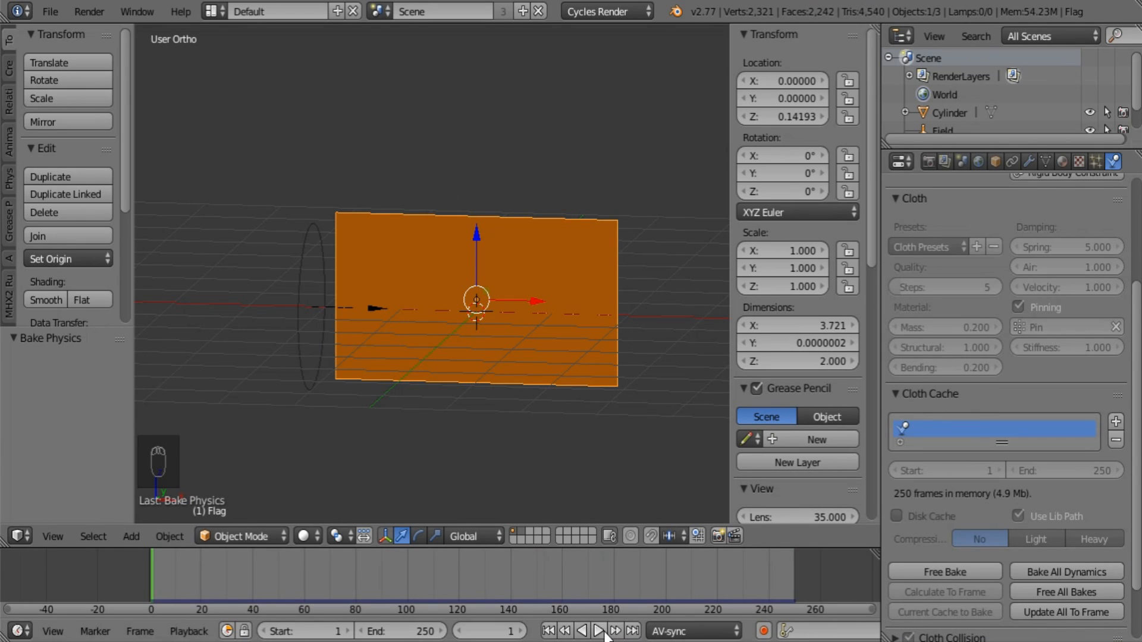
Step: Play the flag animation with the heavier cloth, stop it, and return to the first frame
left_click(602, 632)
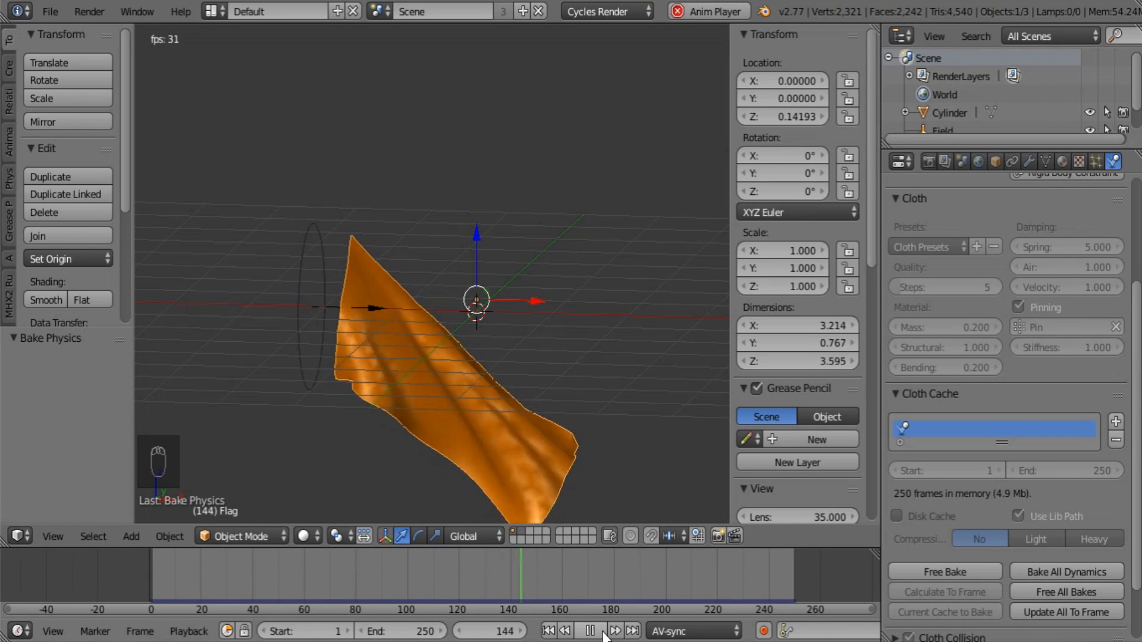
left_click(591, 631)
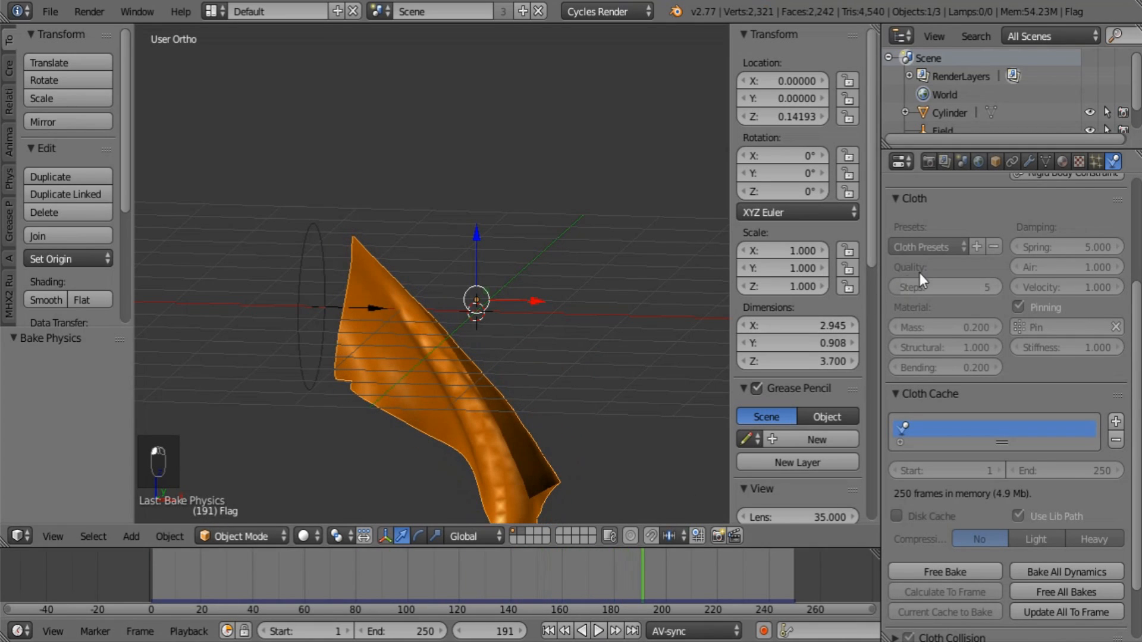
left_click(548, 632)
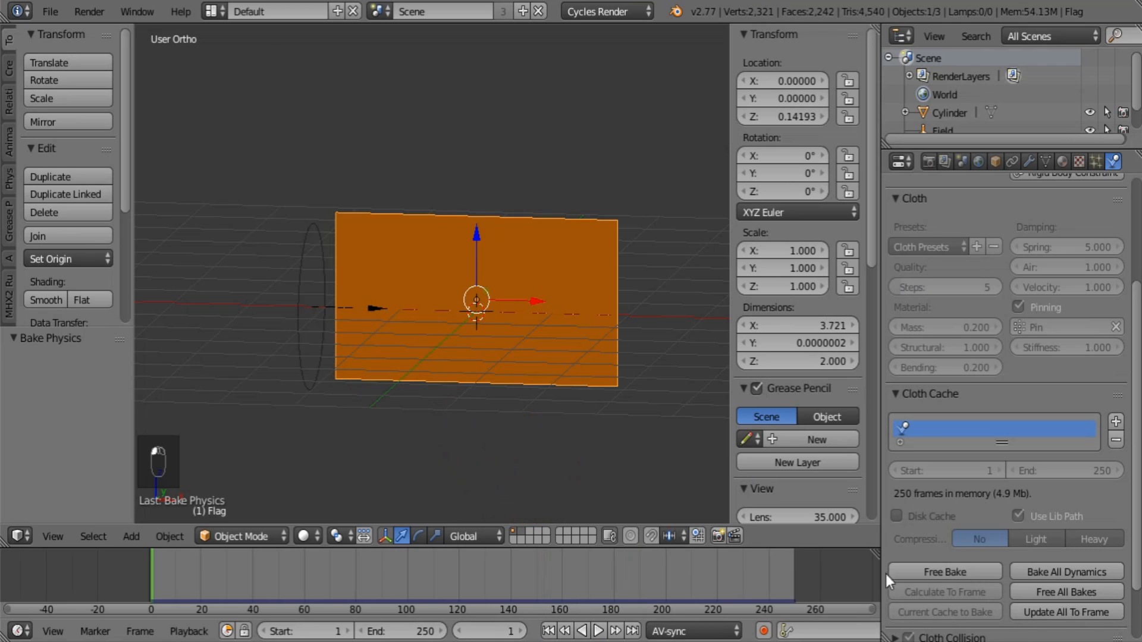
Step: Free the flag's bake, set its cloth mass to 0.15, and set the wind force field's strength to 300
left_click(945, 570)
left_click(952, 326)
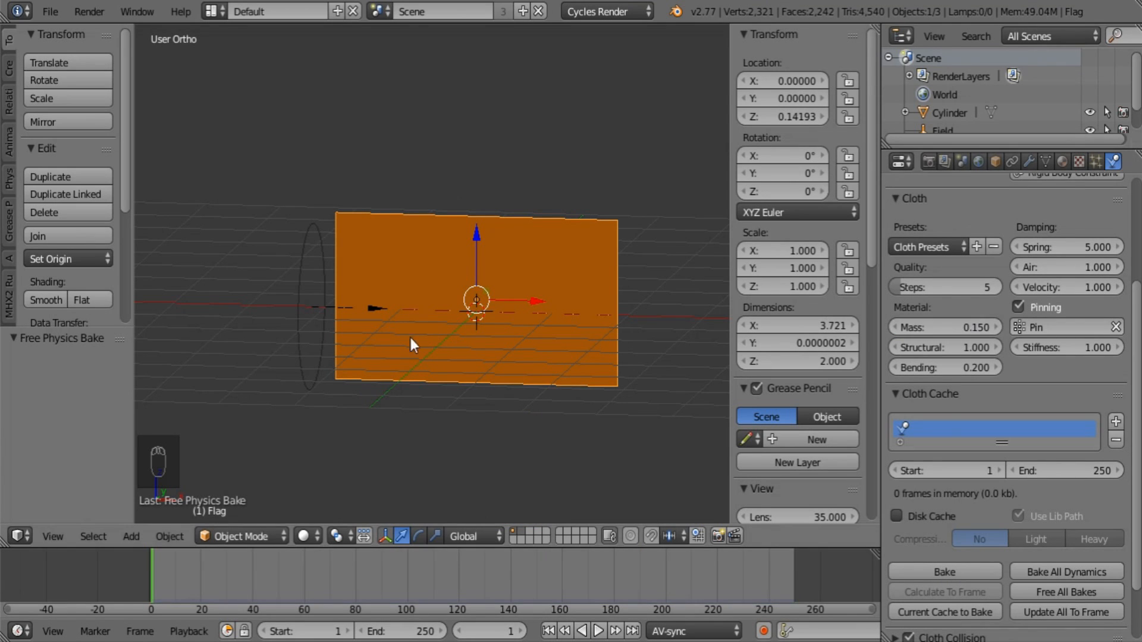
right_click(301, 308)
scroll(964, 291, "up", 3)
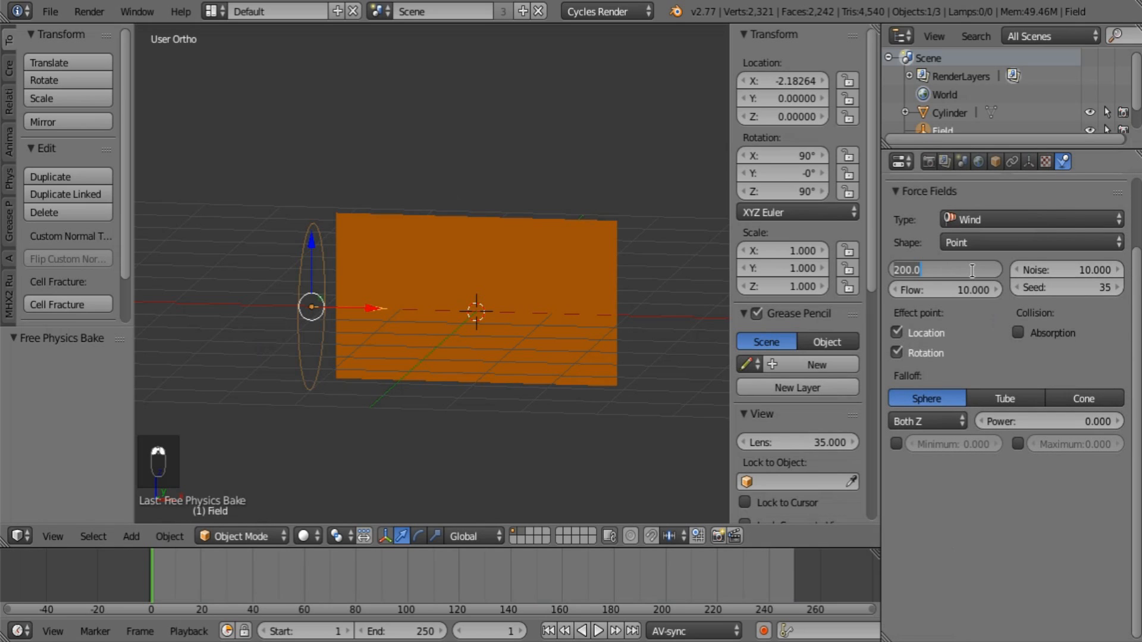
type("300")
key("Return")
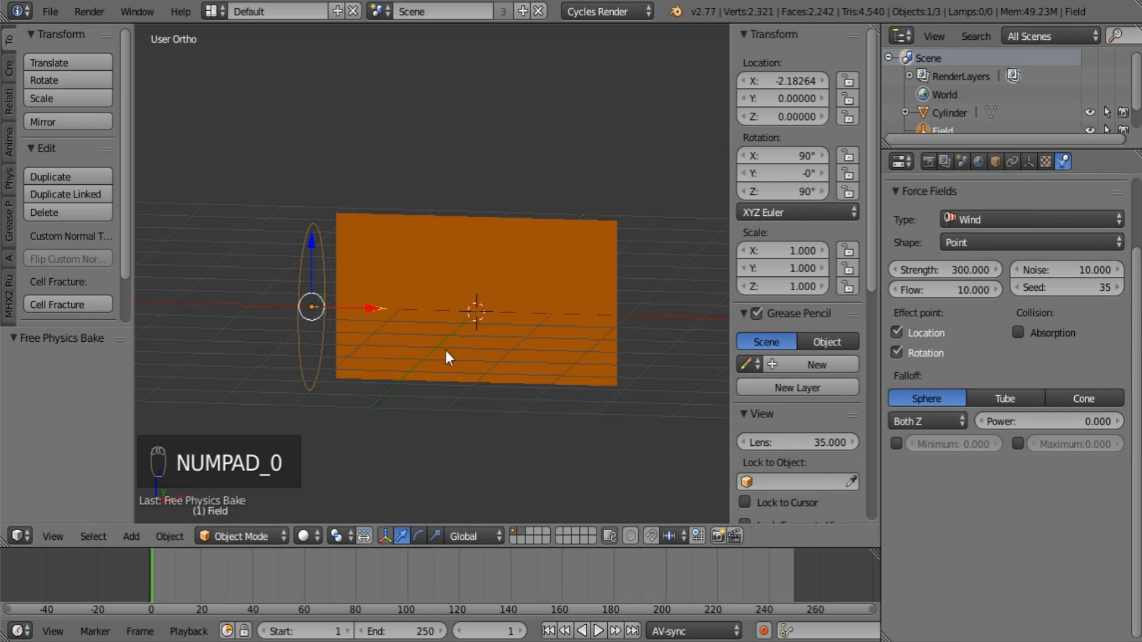
Step: Bake the flag's cloth with the stronger wind, play it back, and return to the first frame
right_click(520, 365)
scroll(962, 581, "down", 4)
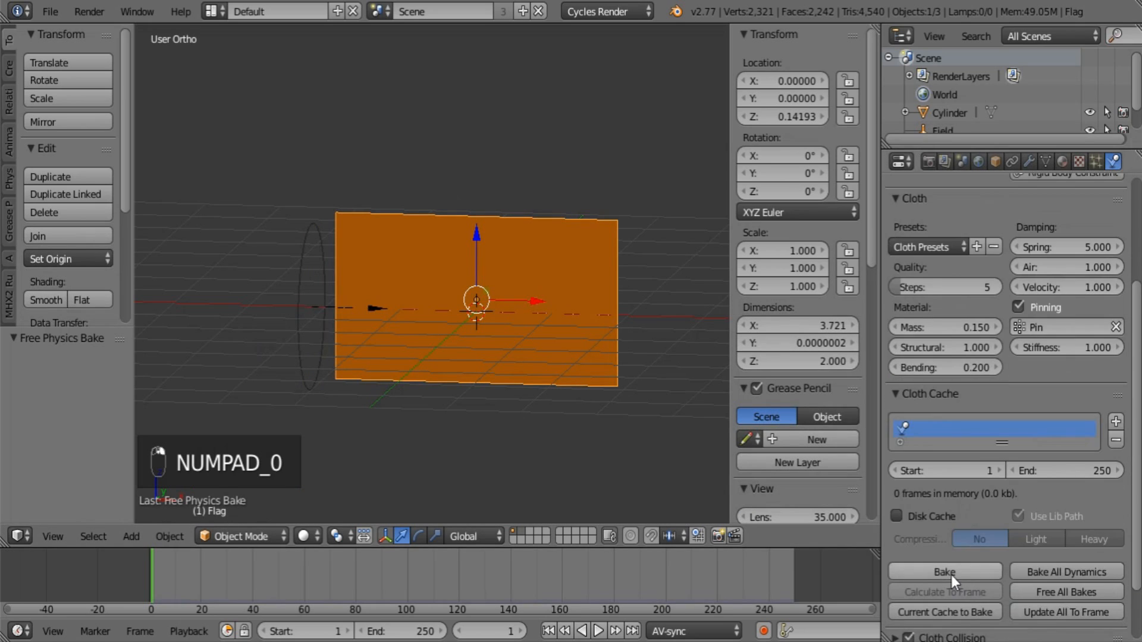
left_click(951, 575)
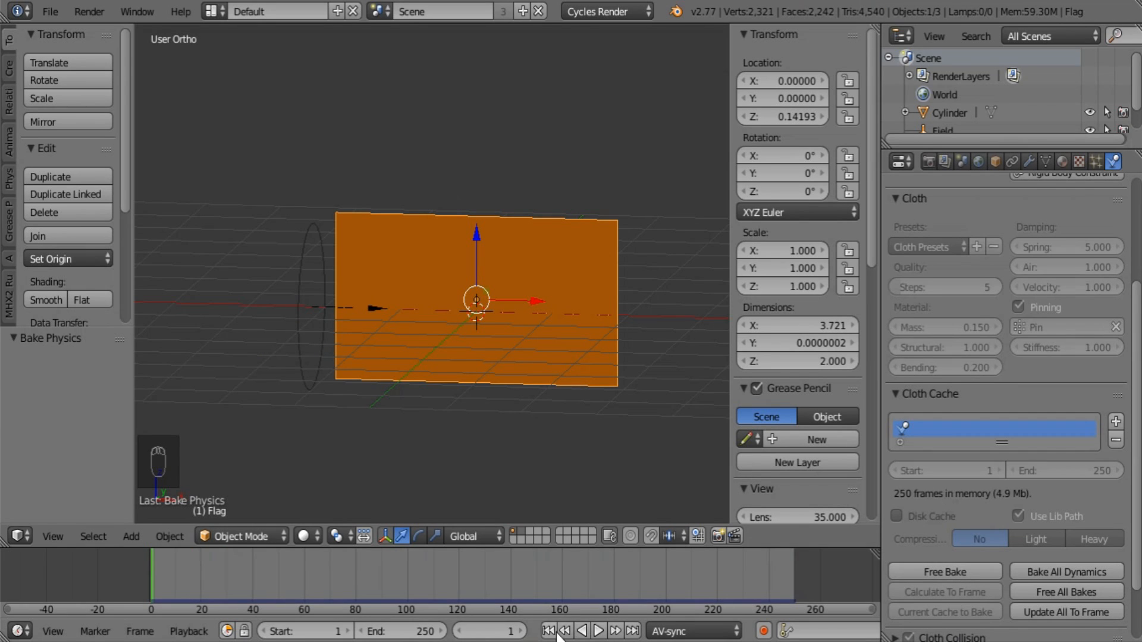
left_click(601, 633)
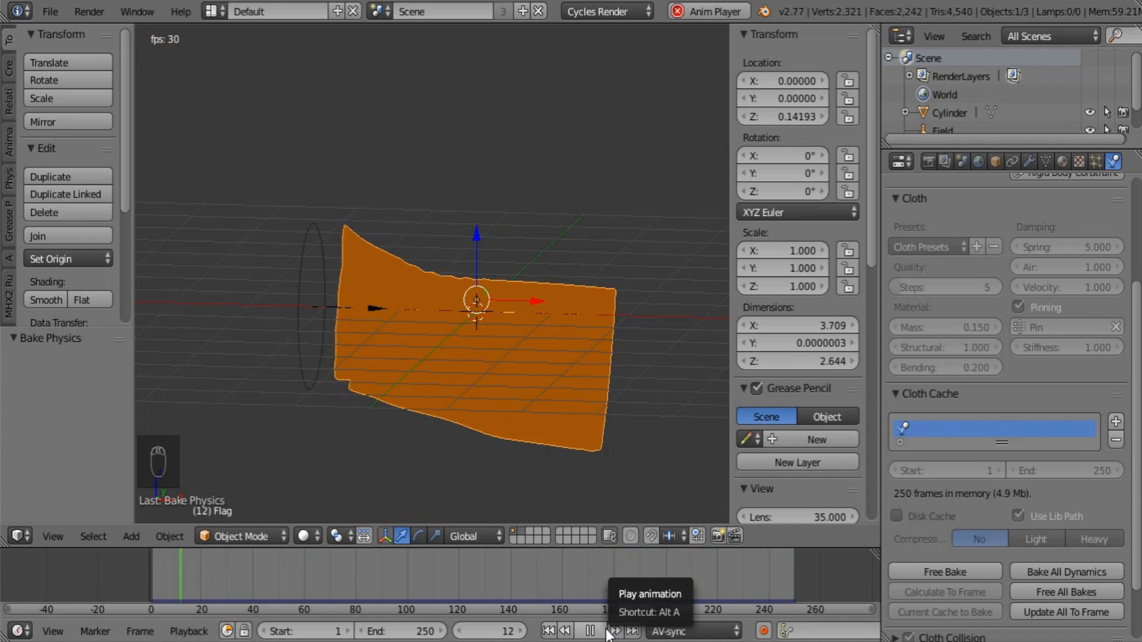
left_click(589, 631)
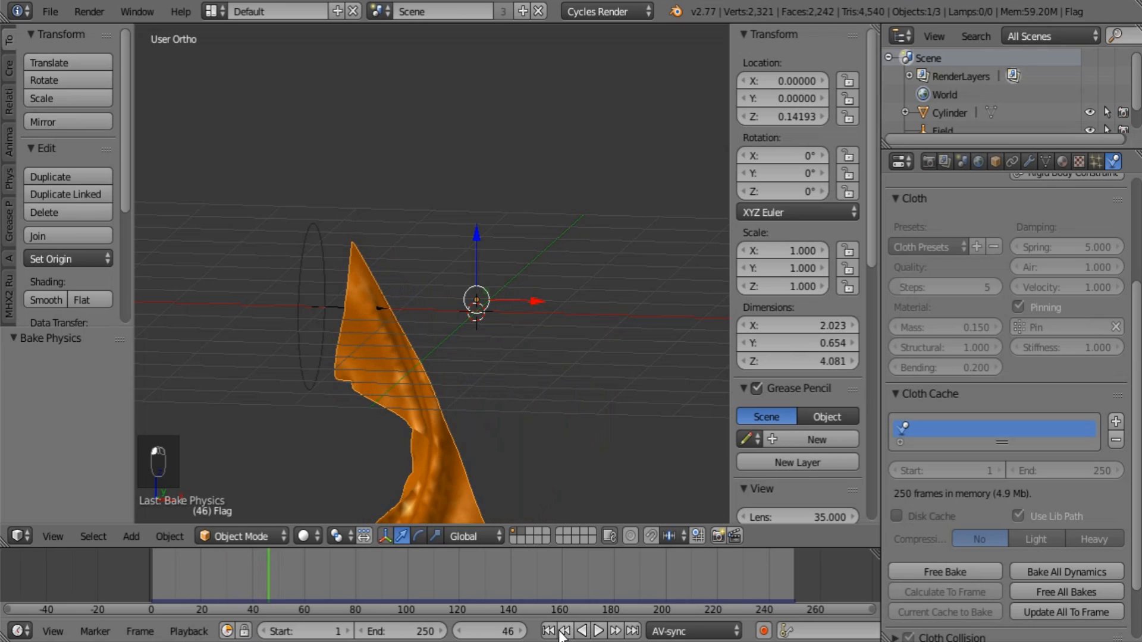
left_click(550, 631)
Step: Free the flag's bake, rebake the cloth with a bending stiffness of 0.1, and play it back
scroll(945, 294, "up", 2)
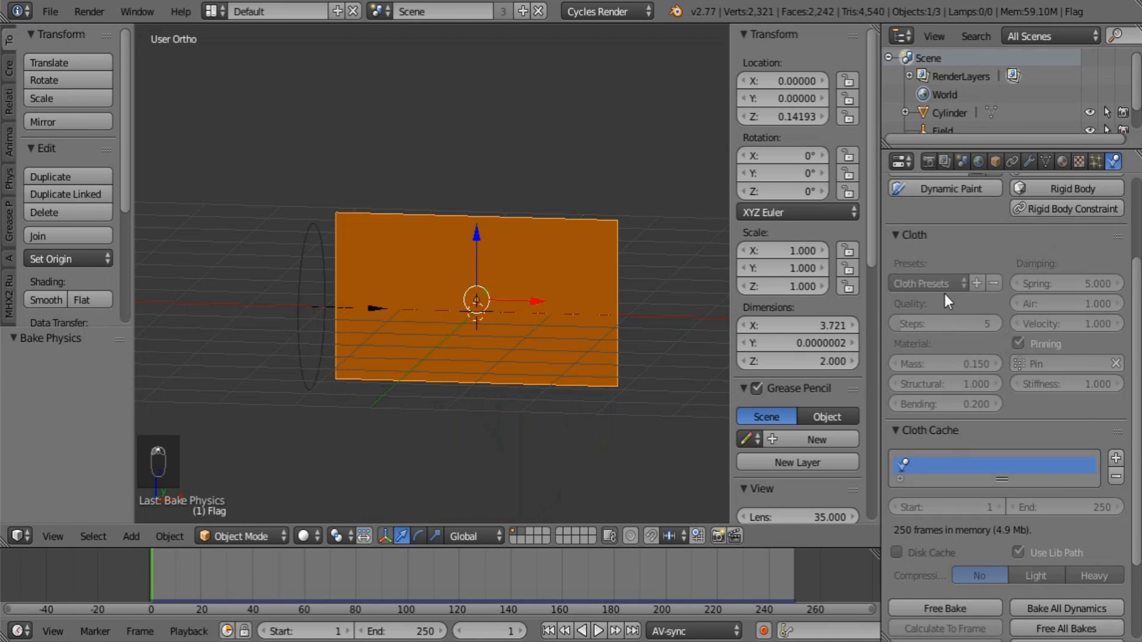
scroll(952, 609, "down", 1)
left_click(949, 606)
scroll(955, 569, "up", 3)
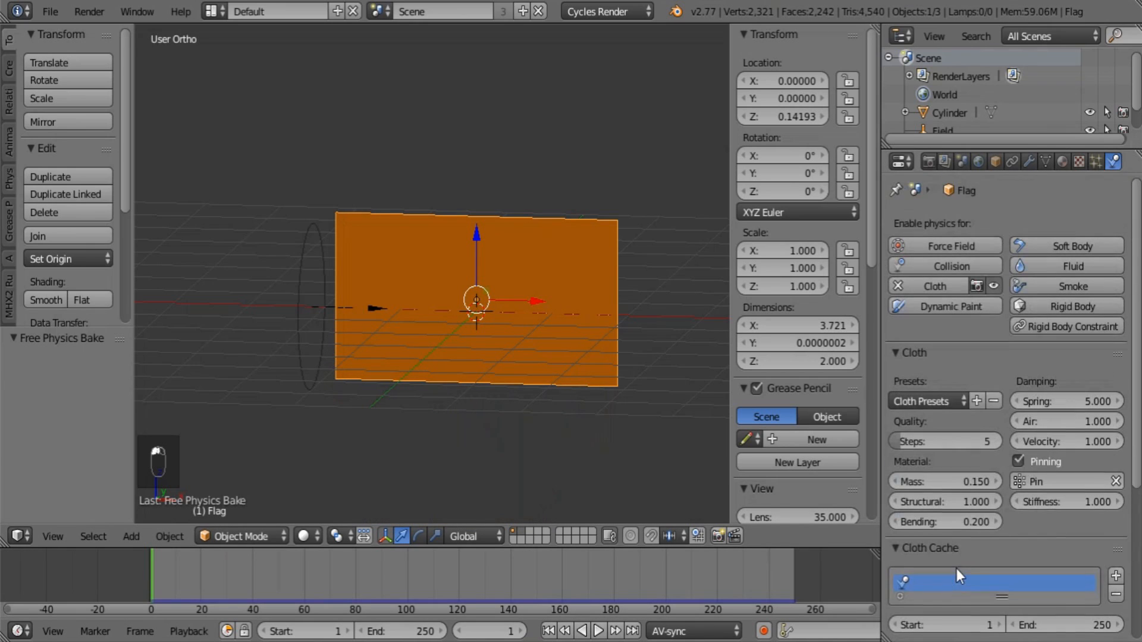
left_click(957, 522)
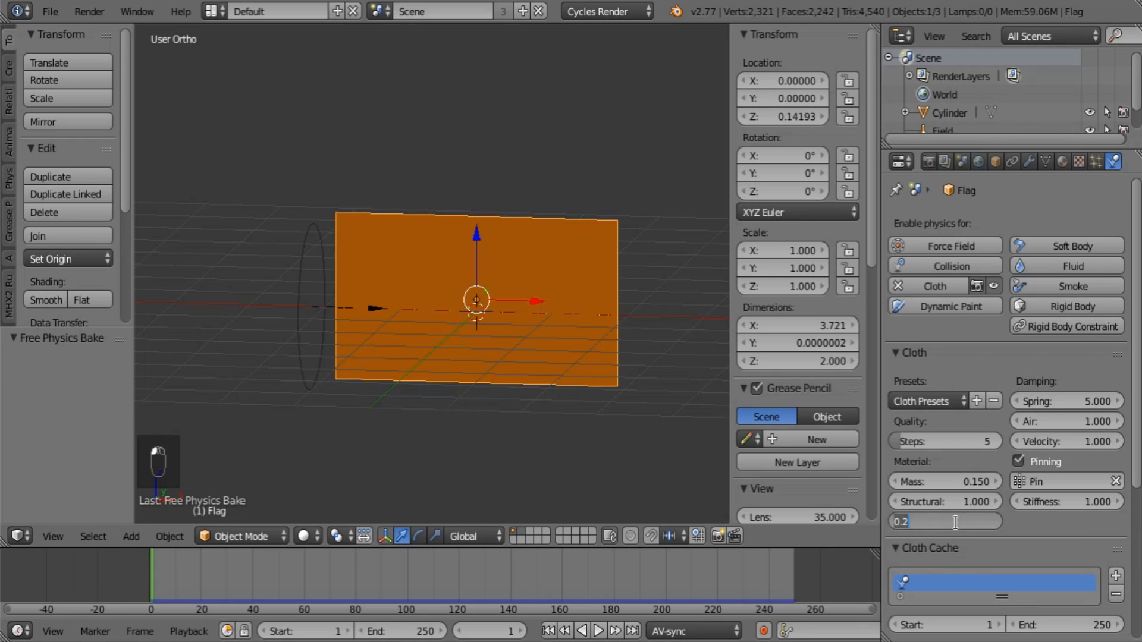
scroll(958, 524, "down", 6)
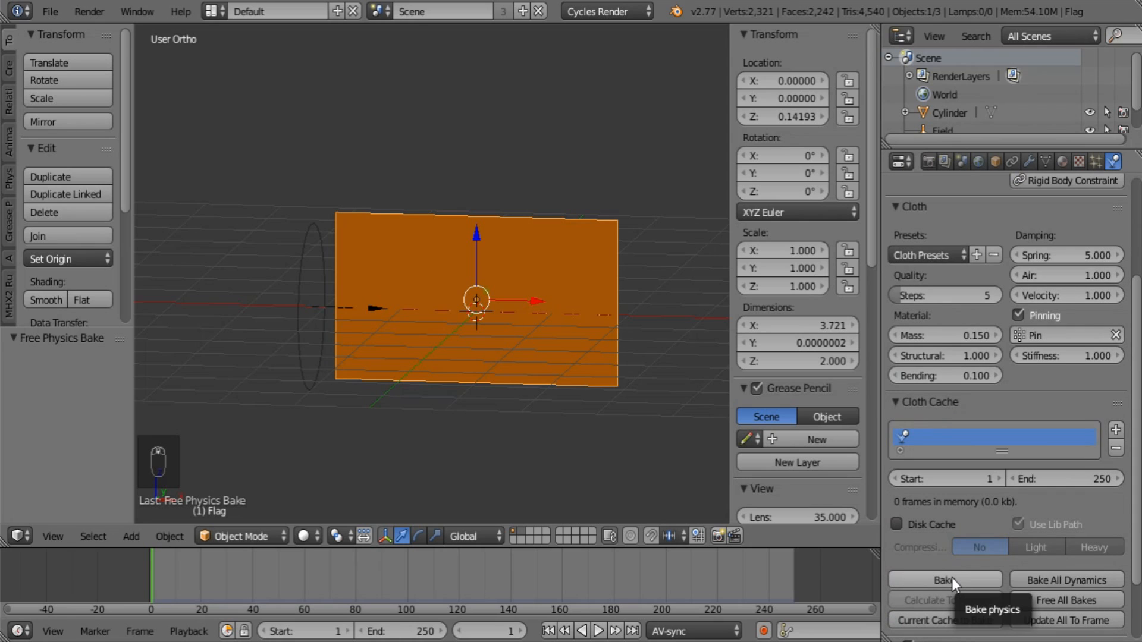
left_click(952, 577)
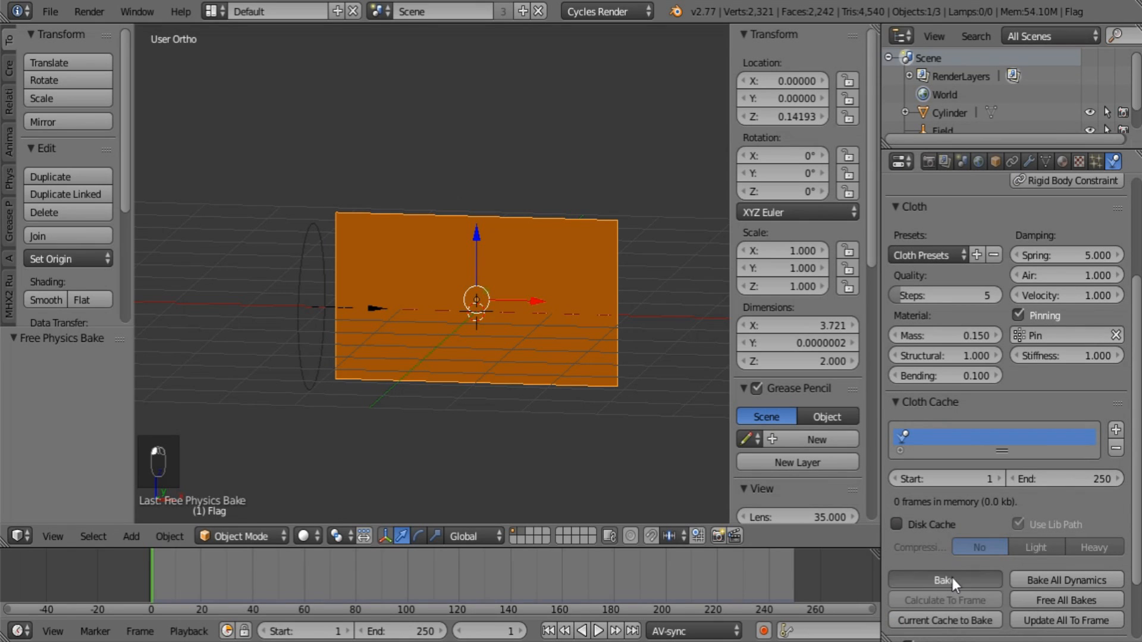
left_click(603, 634)
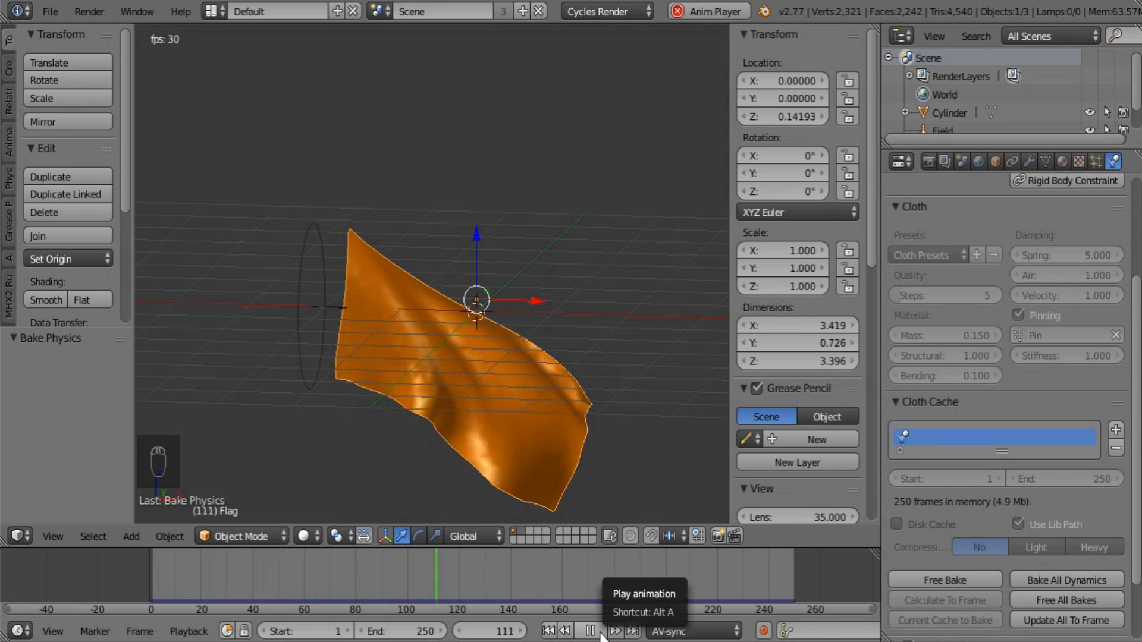
Step: Play the baked flag animation through again, stop it, and scrub the timeline to frame 130
left_click(600, 634)
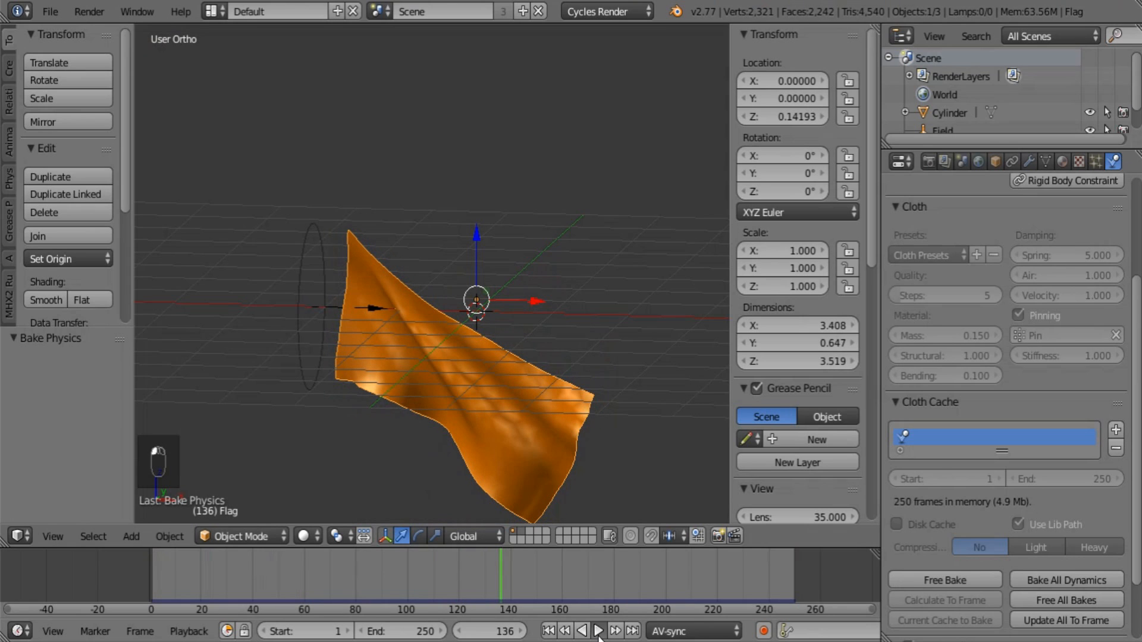
left_click(598, 631)
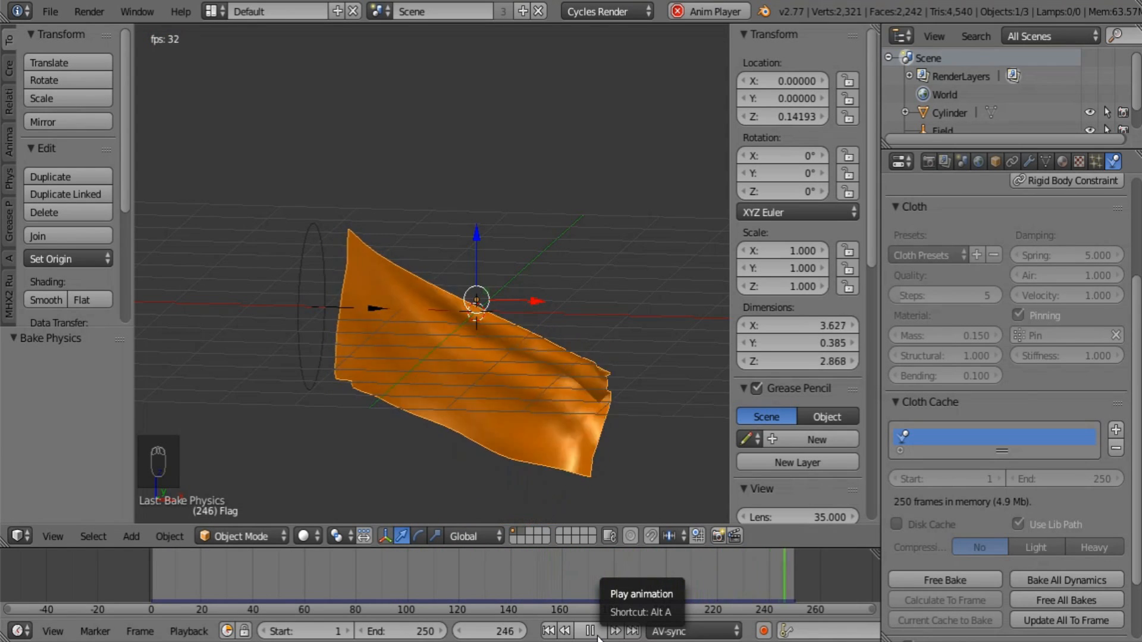
left_click(598, 634)
left_click_drag(229, 574, 484, 581)
Step: Free the flag's bake, set the cloth cache end frame to 600, and rebake the cloth
scroll(1064, 498, "down", 3)
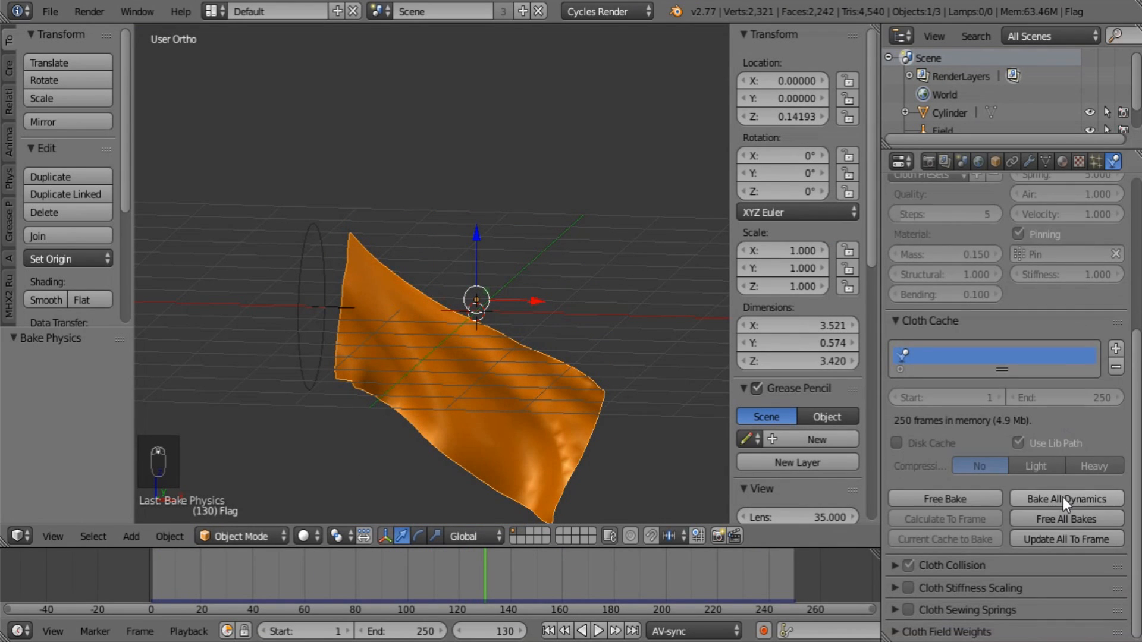
left_click(951, 502)
left_click(1072, 400)
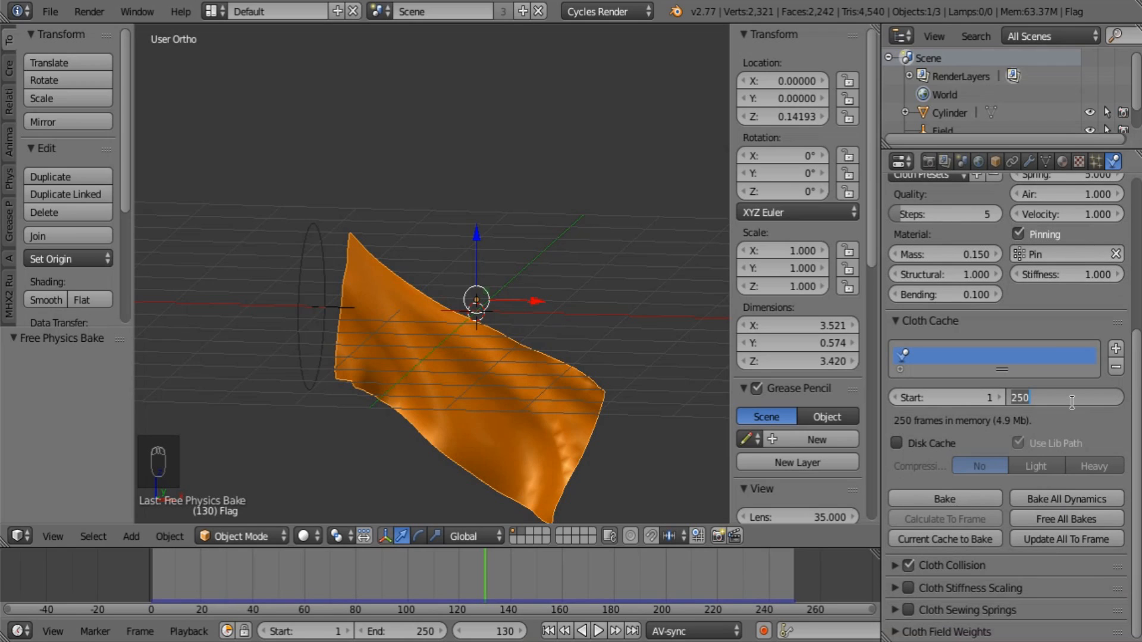
type("6000")
key("Return")
left_click(1073, 403)
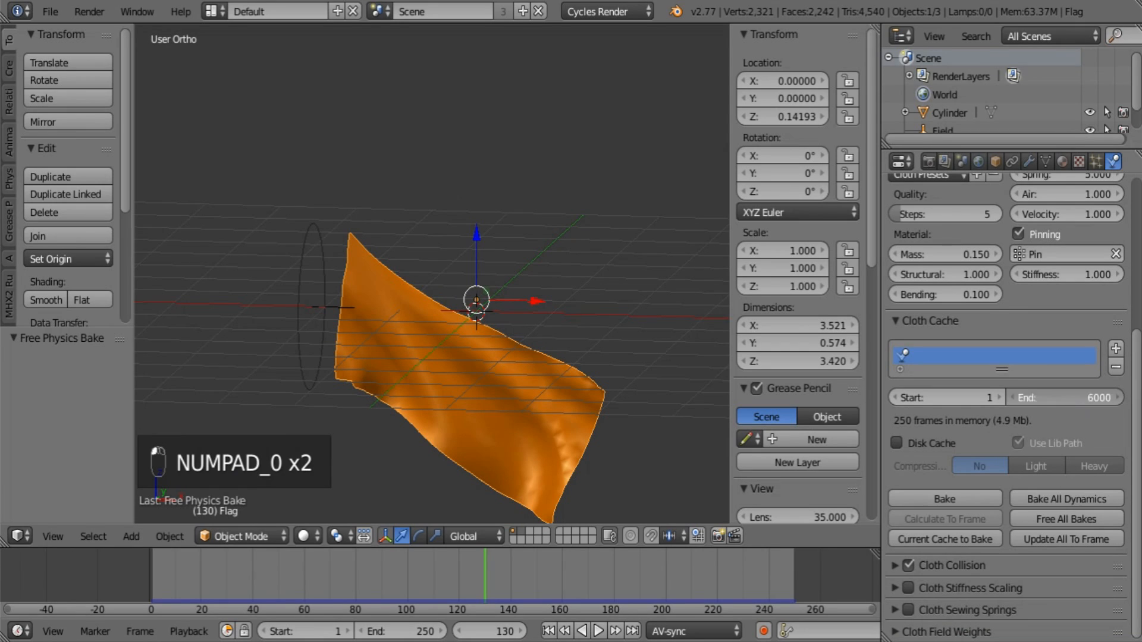
key("Return")
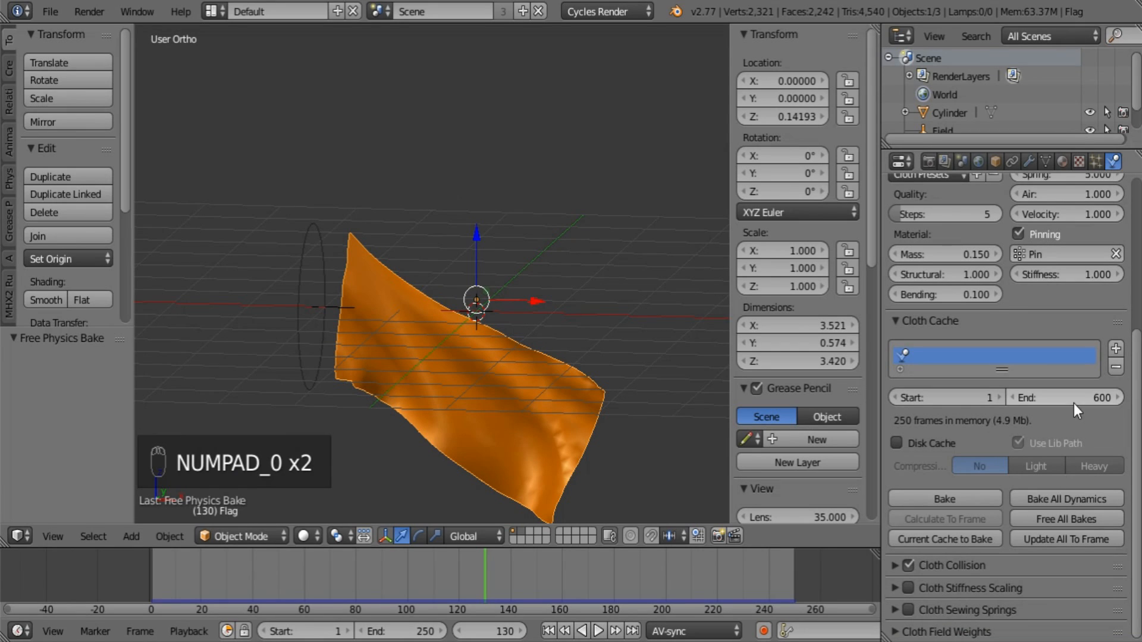
left_click(959, 497)
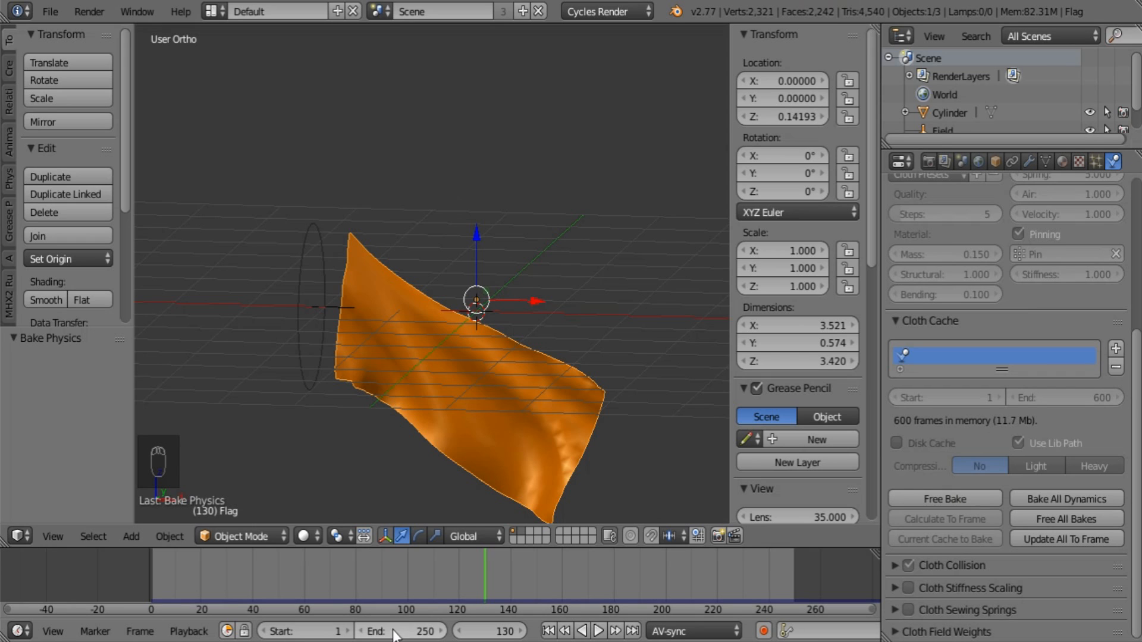
Step: Extend the scene's end frame to 361 and preview the longer flag bake by scrubbing and playback
left_click_drag(404, 632, 412, 632)
left_click_drag(481, 564, 326, 572)
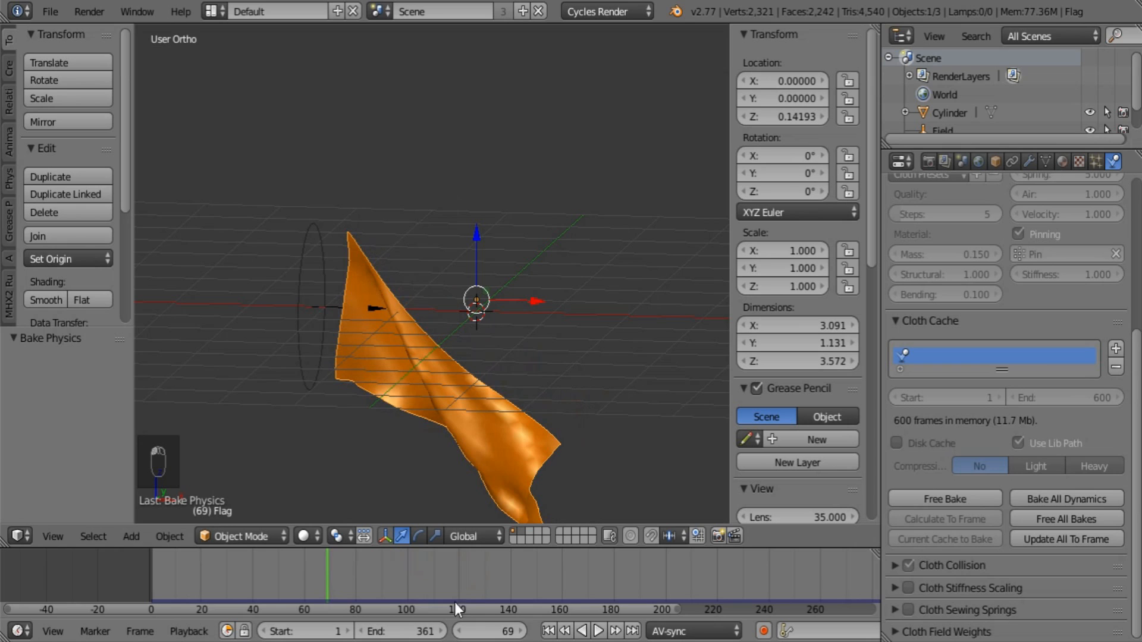
left_click(595, 633)
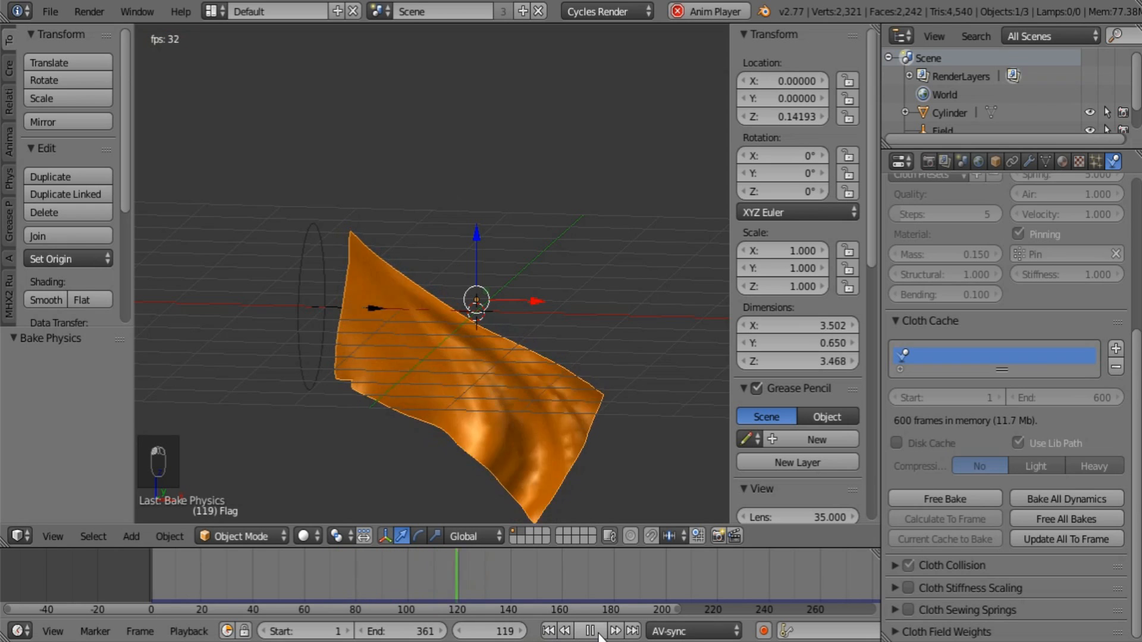
left_click(595, 632)
mouse_move(461, 580)
left_mouse_down()
mouse_move(429, 578)
mouse_move(448, 573)
left_mouse_up()
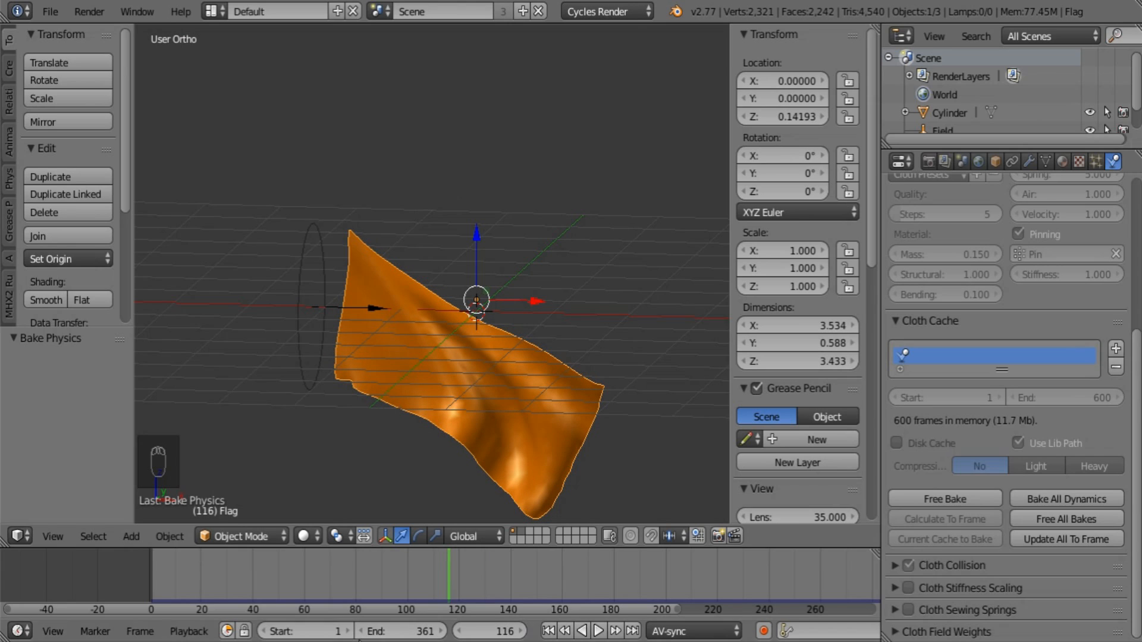
Step: Set the scene's start frame to 100, preview the animation from there, and return to the start frame
left_click(310, 634)
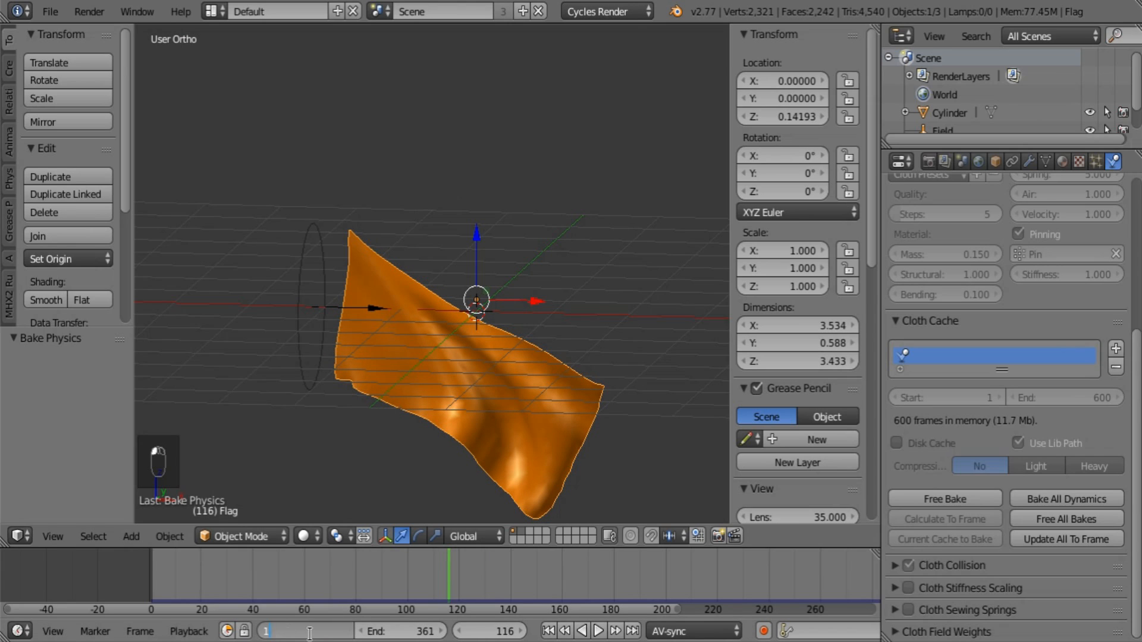
type("100")
key("Return")
left_click(600, 633)
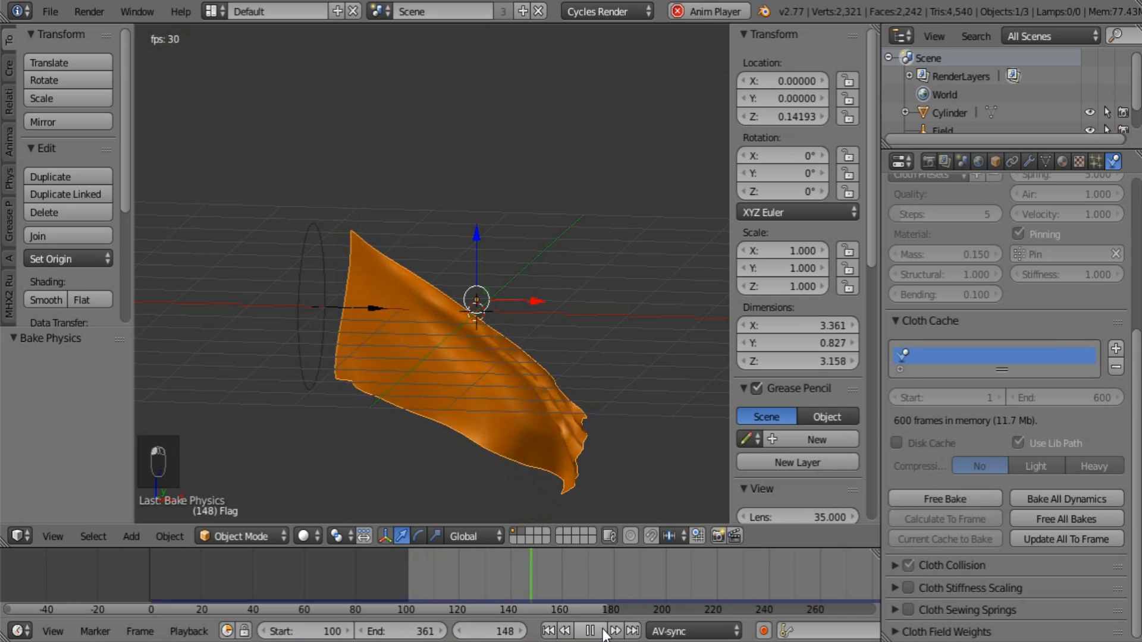
left_click(601, 632)
left_click(548, 631)
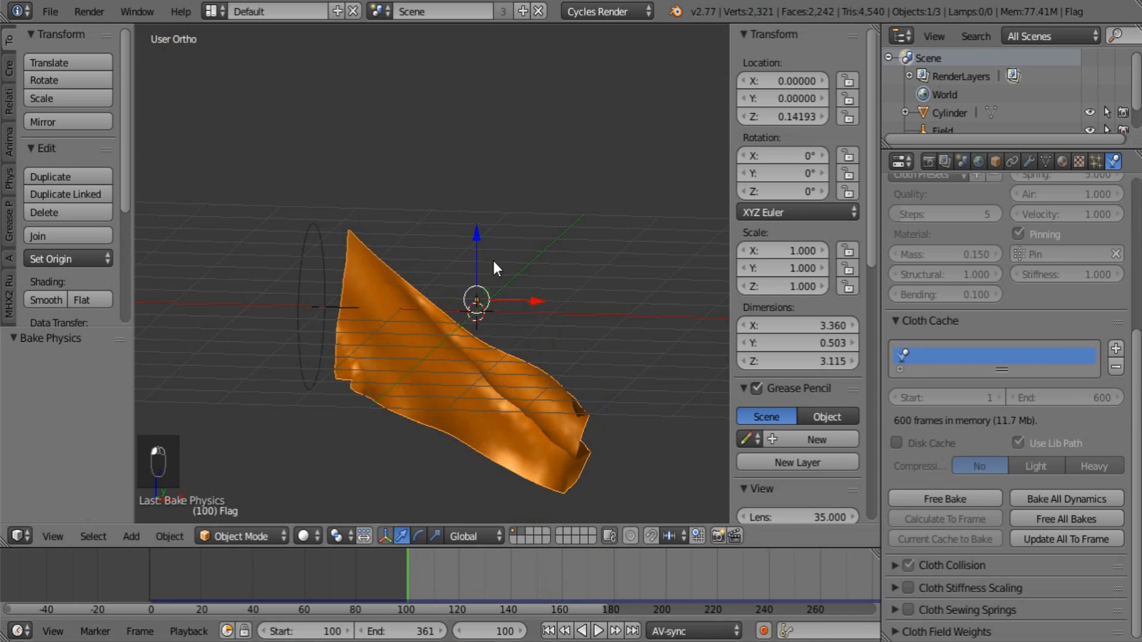
Step: Move the flagpole along the X axis to about -2.15, close beside the flag's pinned edge
scroll(416, 299, "down", 5)
middle_click_drag(343, 329, 358, 341, "shift")
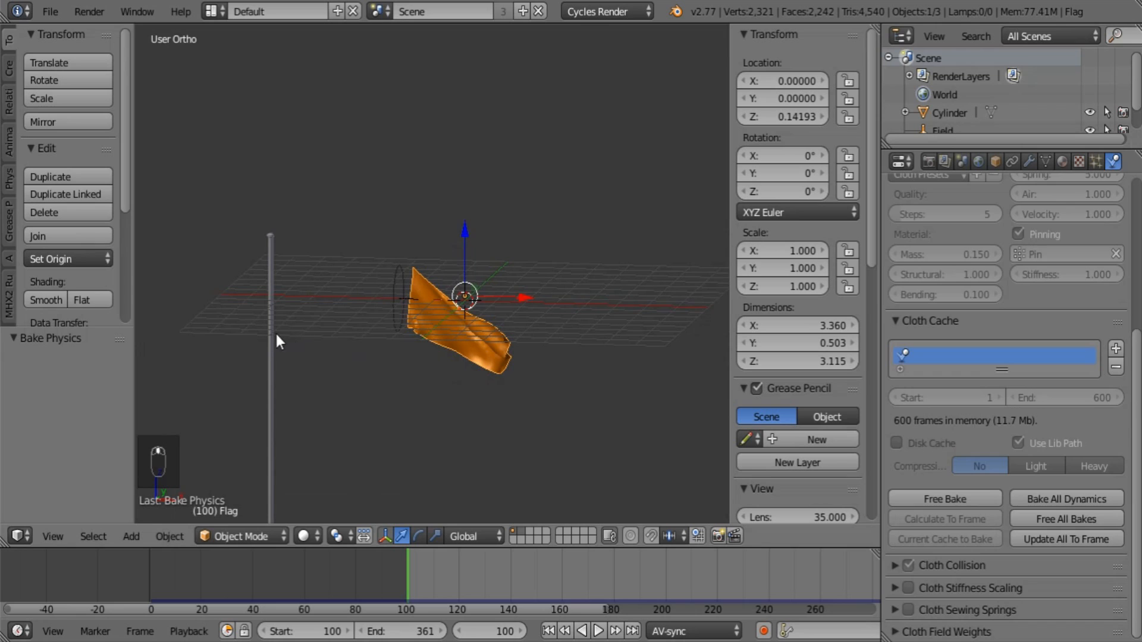
right_click(275, 336)
key("g")
key("x")
left_click(339, 346)
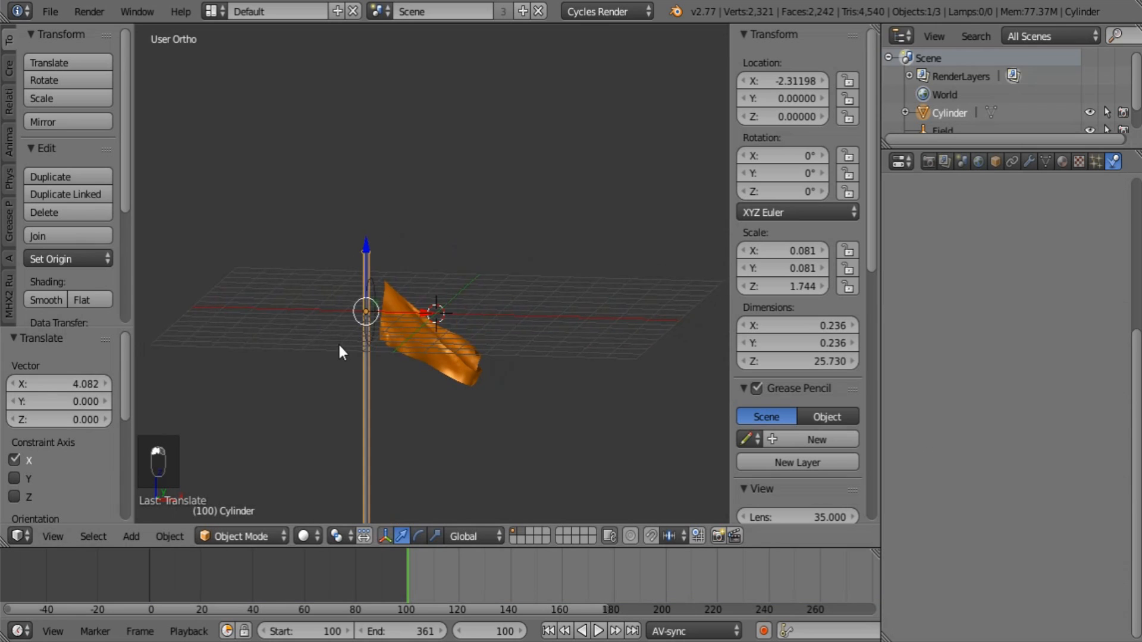
middle_click_drag(339, 346, 376, 338)
scroll(376, 339, "up", 4)
left_click_drag(351, 350, 362, 355)
scroll(361, 370, "up", 1)
middle_click_drag(360, 374, 354, 328)
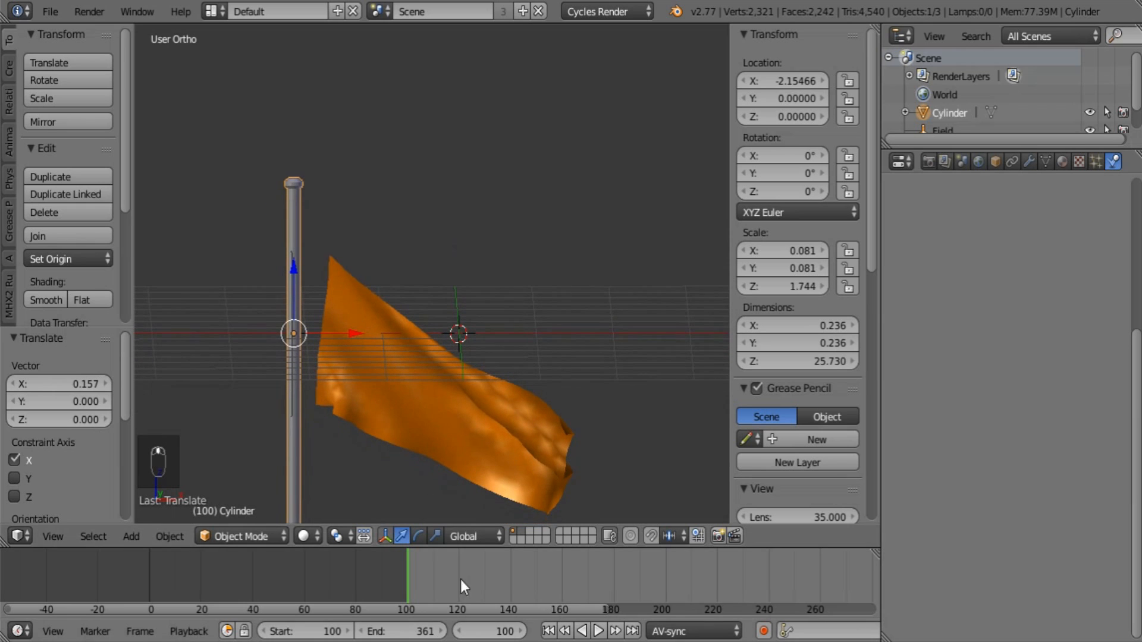
Step: Play the flag animation beside the repositioned pole, stop it, and return to the start frame
left_click(599, 632)
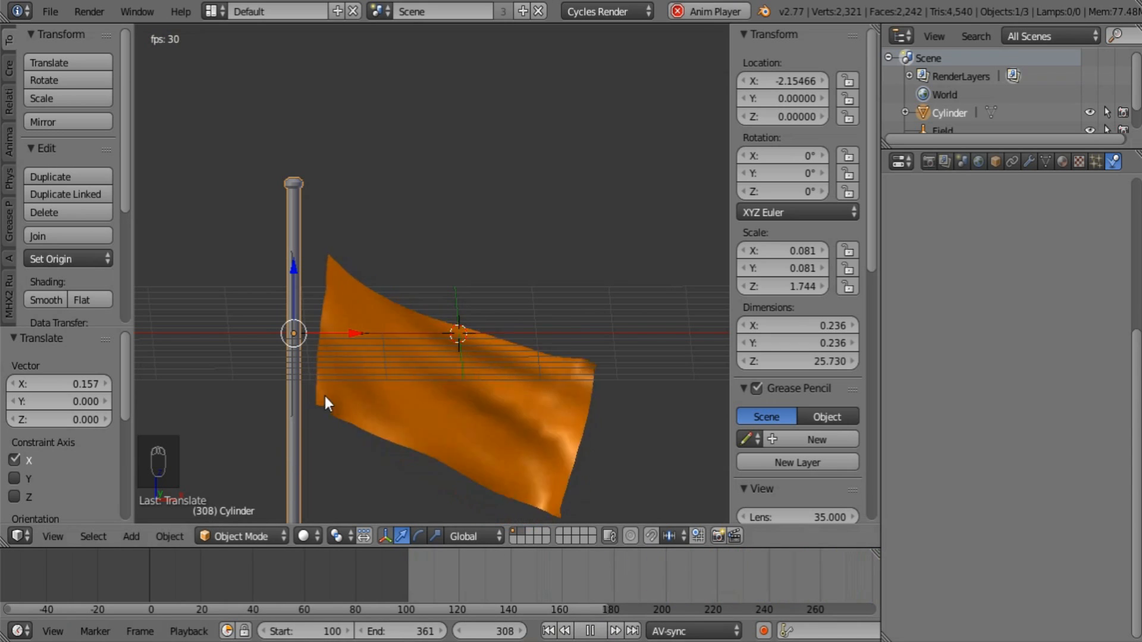
left_click(588, 632)
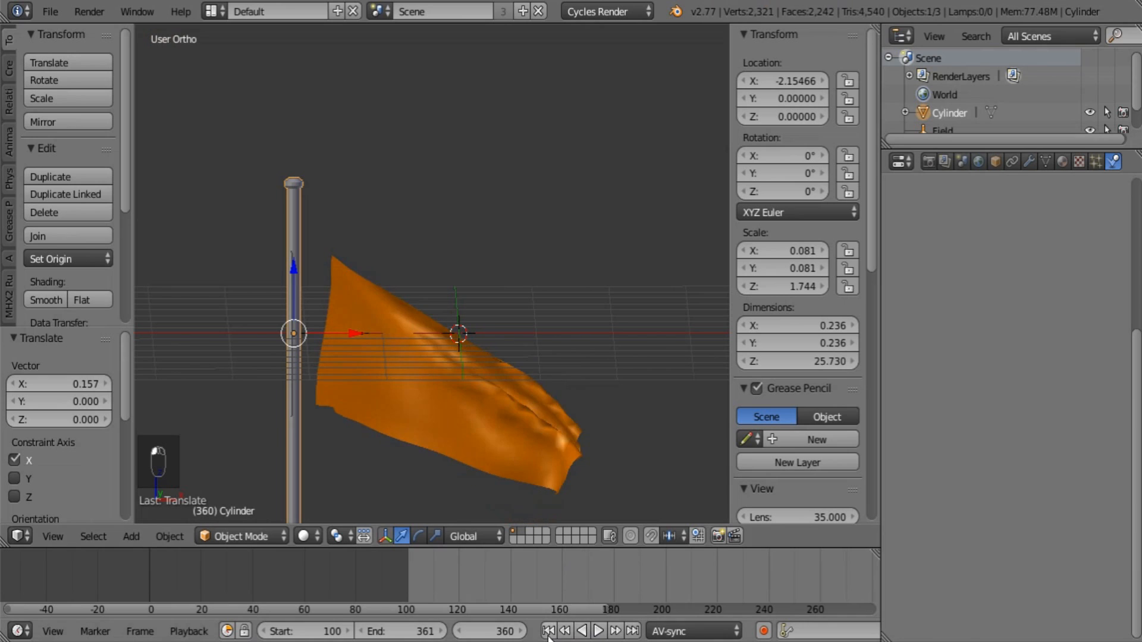
left_click(548, 631)
Step: Select the flag, check its mesh in Edit Mode, and show its pin weights in Weight Paint mode
right_click(467, 430)
middle_click_drag(449, 444, 537, 322, "shift")
key("Tab")
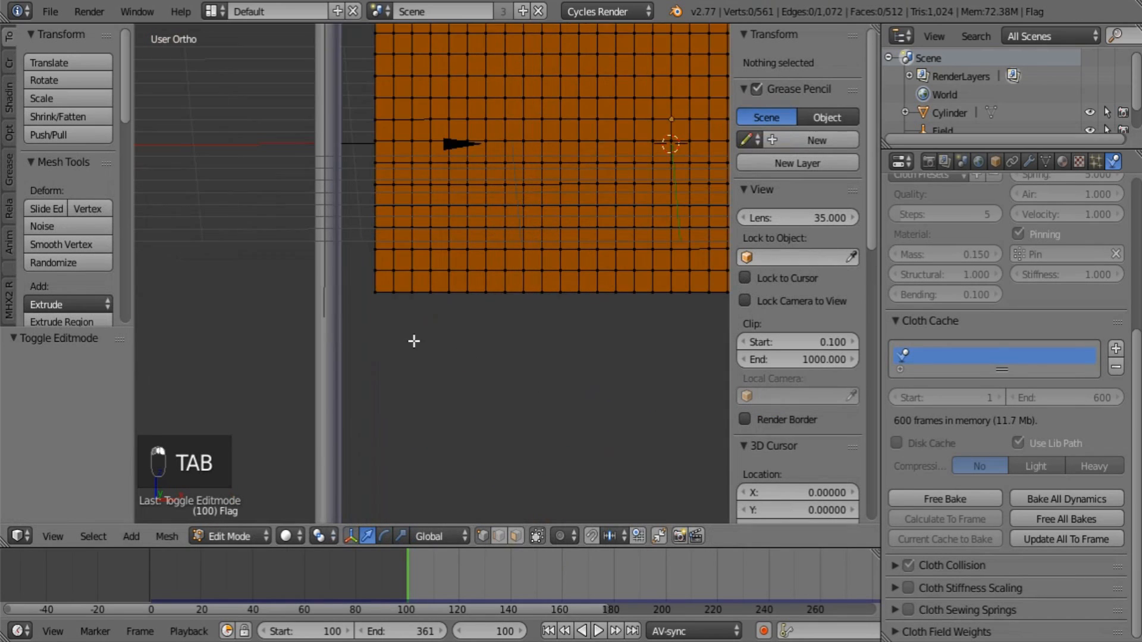
scroll(320, 454, "down", 2)
key("Tab")
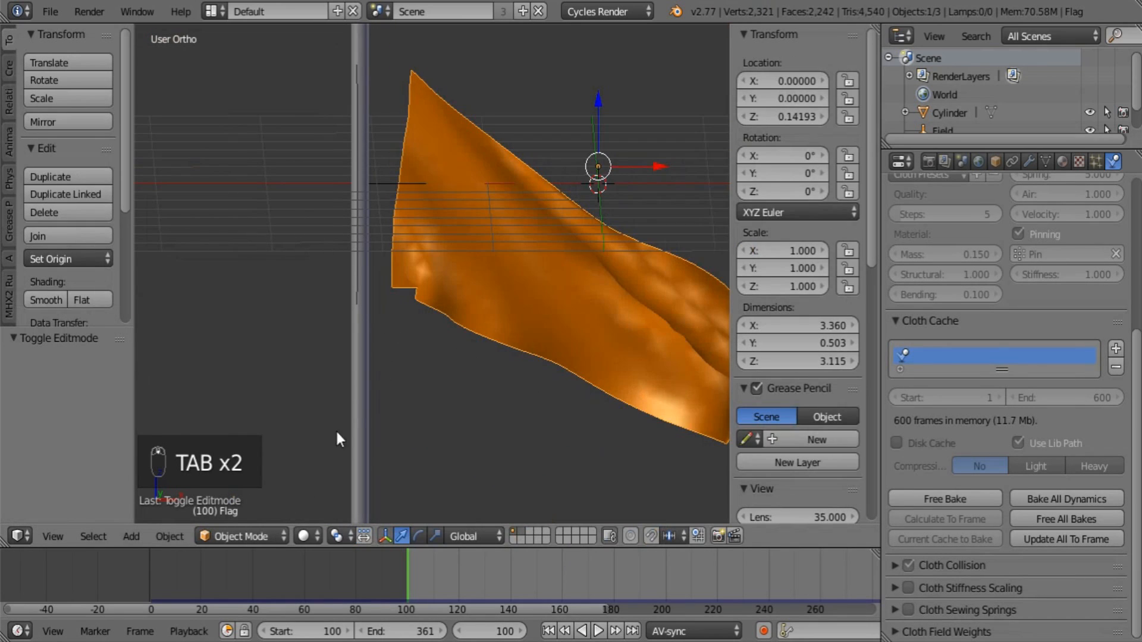
left_click(227, 534)
left_click(274, 435)
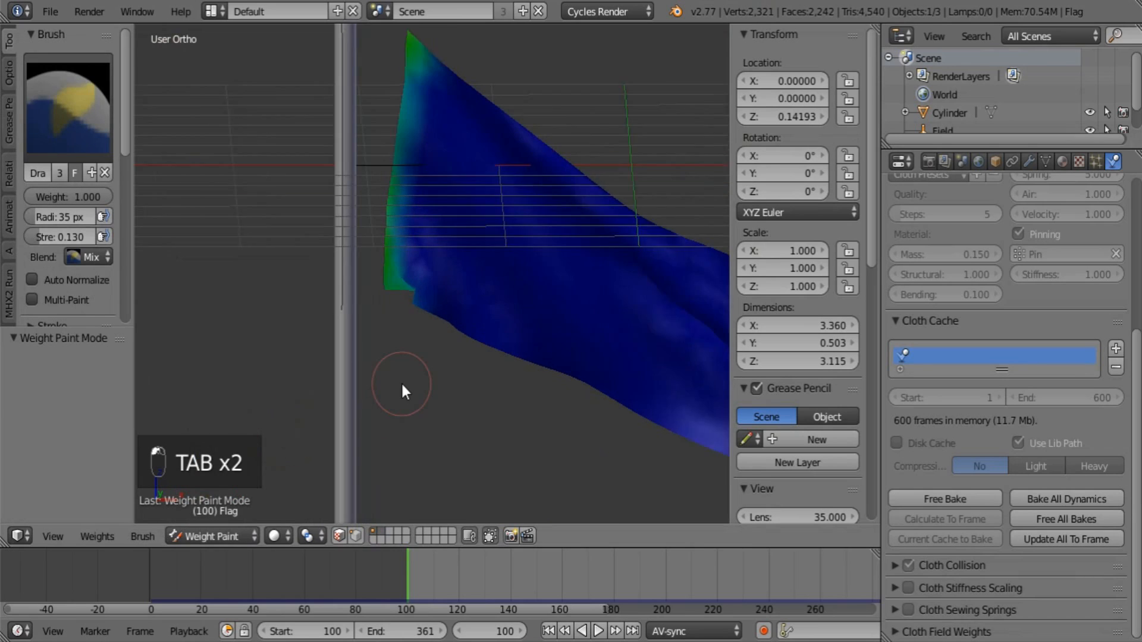
Step: Set the start frame to 1, go to it, and lower the weights on the flag's pole-side edge using brush weight 0
left_click(286, 632)
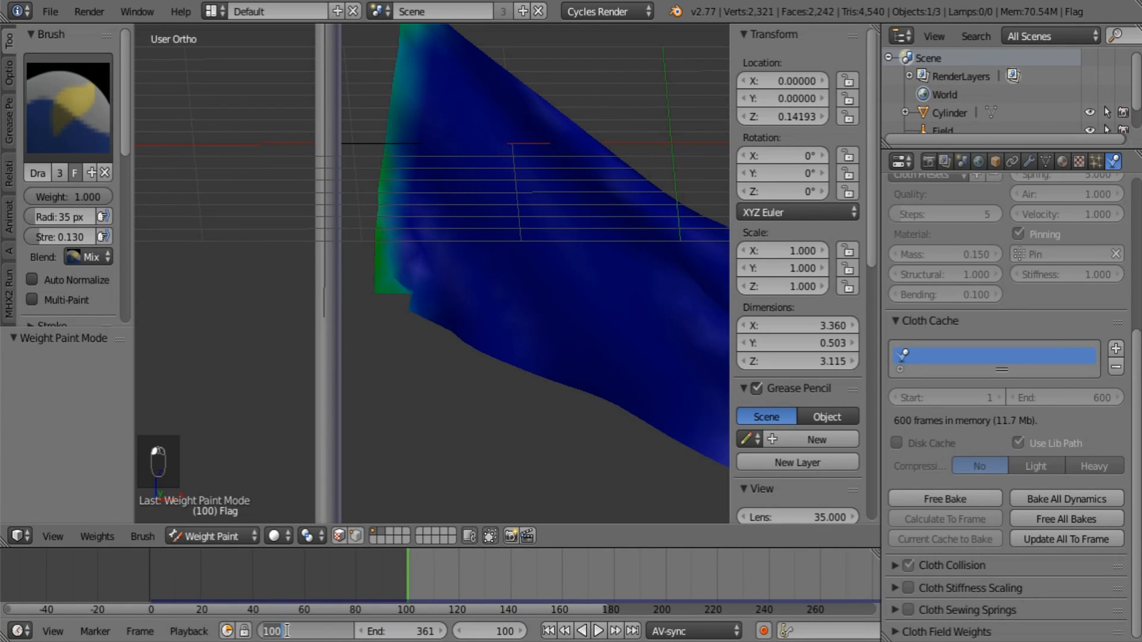
type("1")
key("Return")
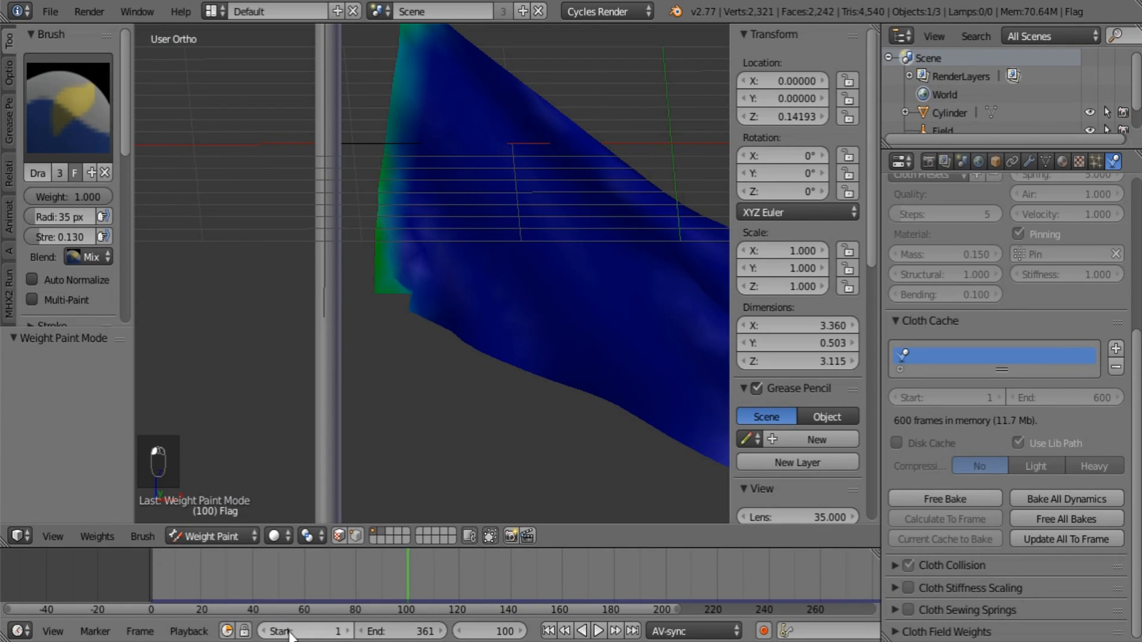
left_click(548, 631)
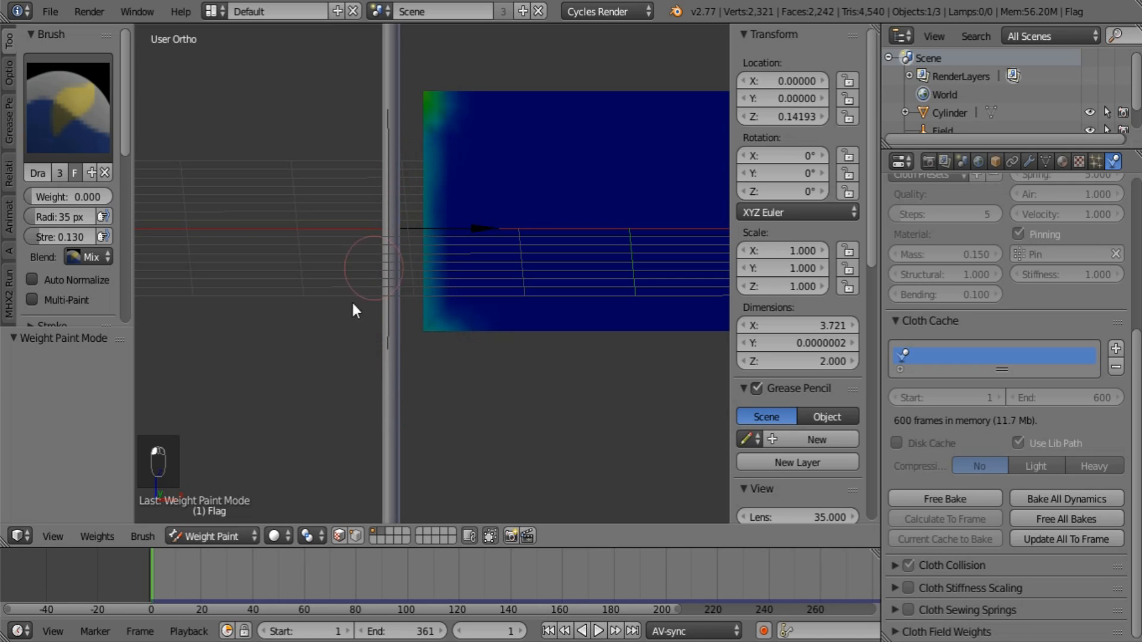
left_click(212, 537)
left_click(219, 517)
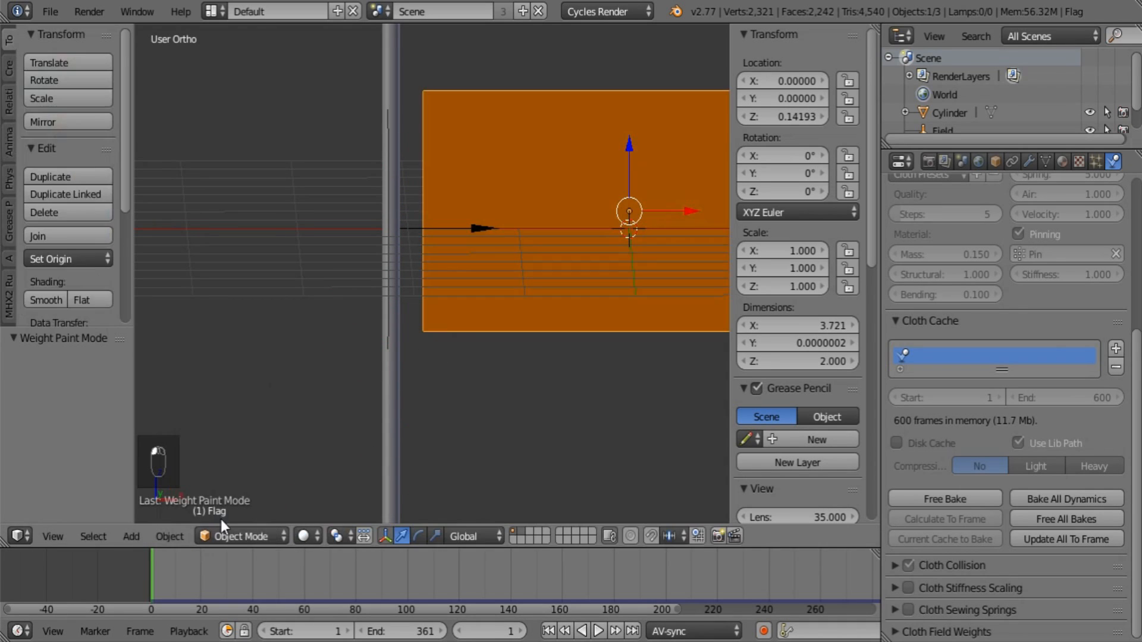
Step: Rebake the flag's cloth with the adjusted pin weights and play it back beside the pole
left_click(945, 499)
left_click(597, 632)
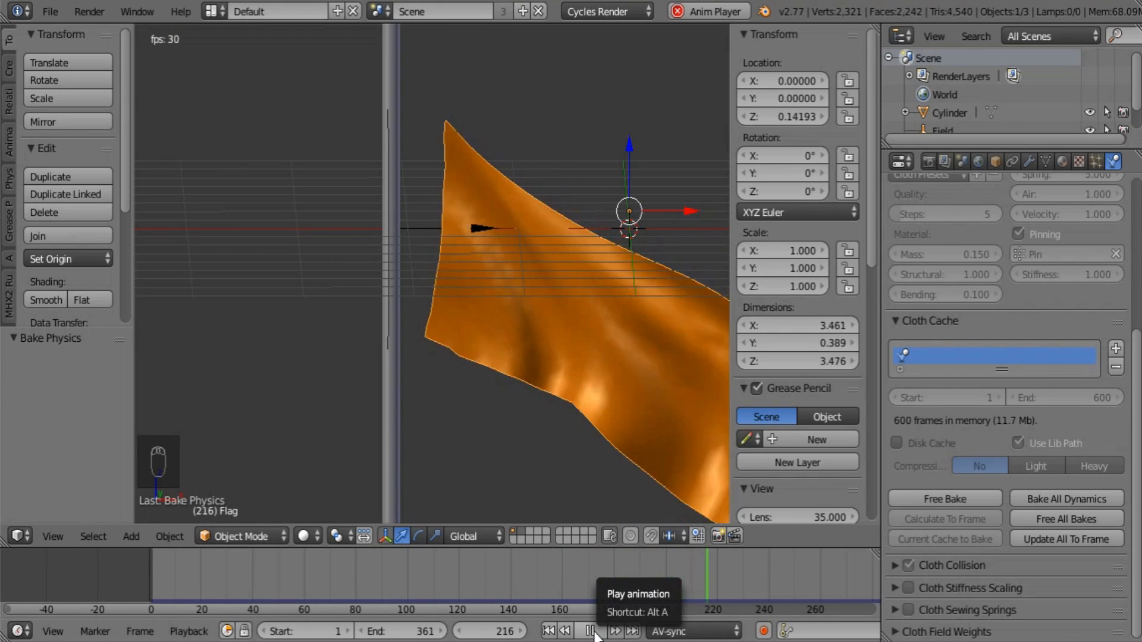
scroll(574, 441, "down", 1)
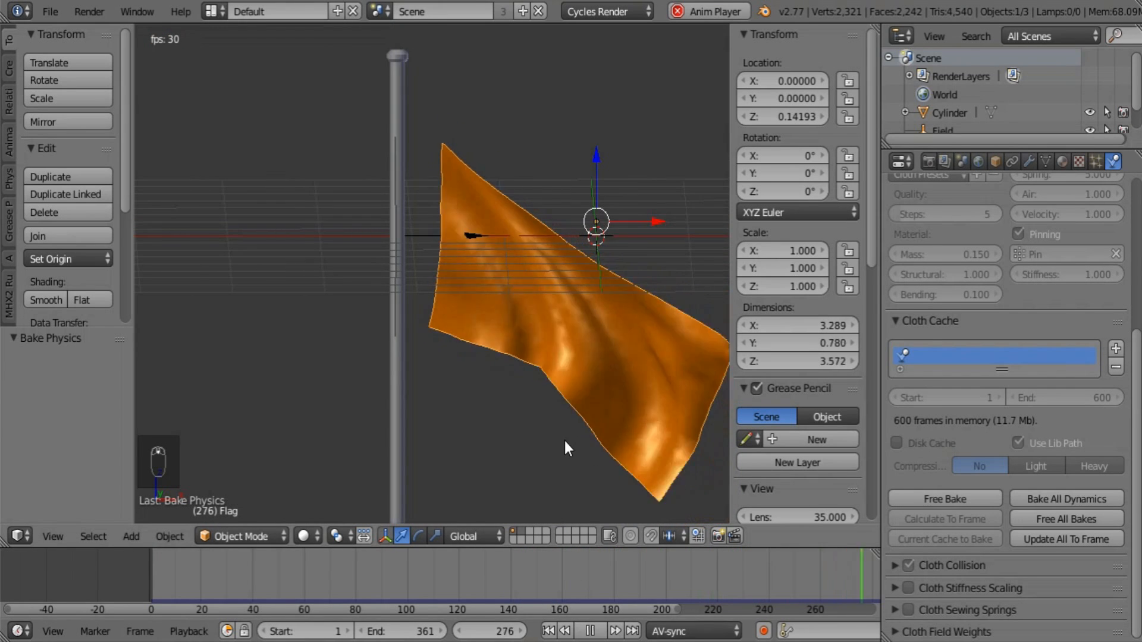
mouse_move(565, 441)
middle_mouse_down()
mouse_move(518, 435)
mouse_move(554, 460)
middle_mouse_up()
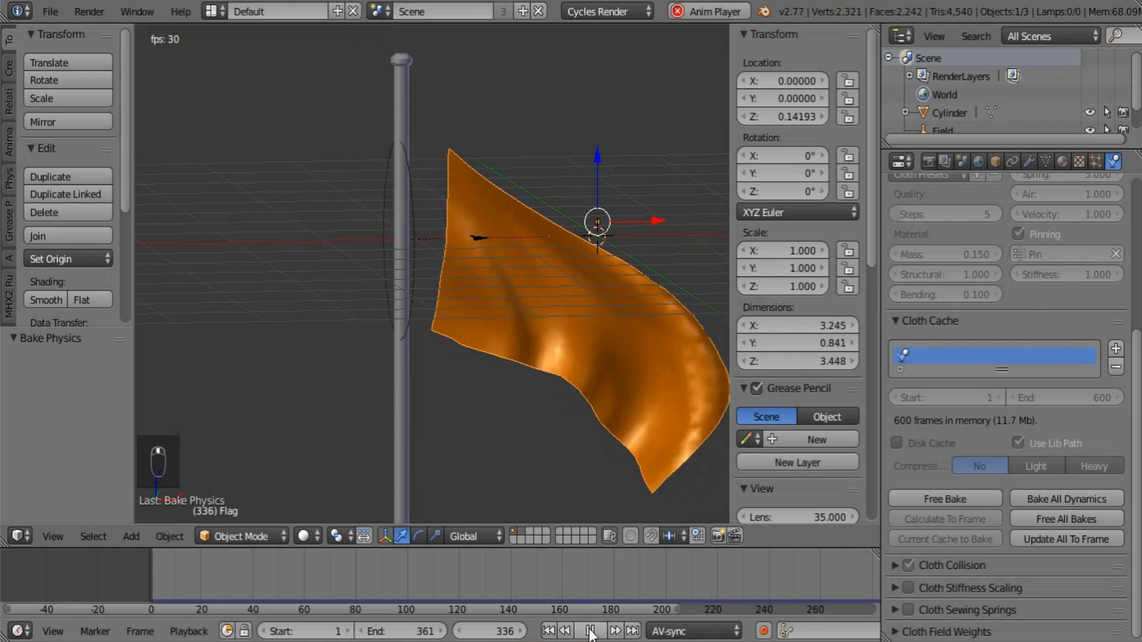
left_click(591, 632)
Step: Set the scene's frame range to start at 100 and end at 600
left_click(317, 631)
type("10")
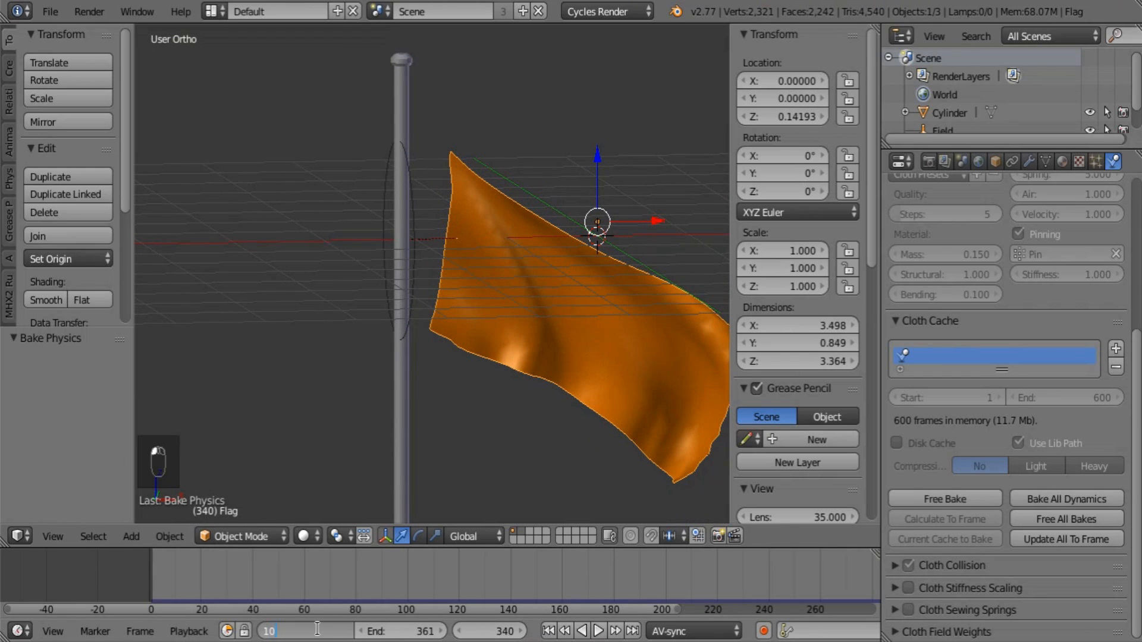
type("0")
key("Return")
middle_click_drag(618, 571, 409, 570)
middle_click_drag(722, 594, 441, 578)
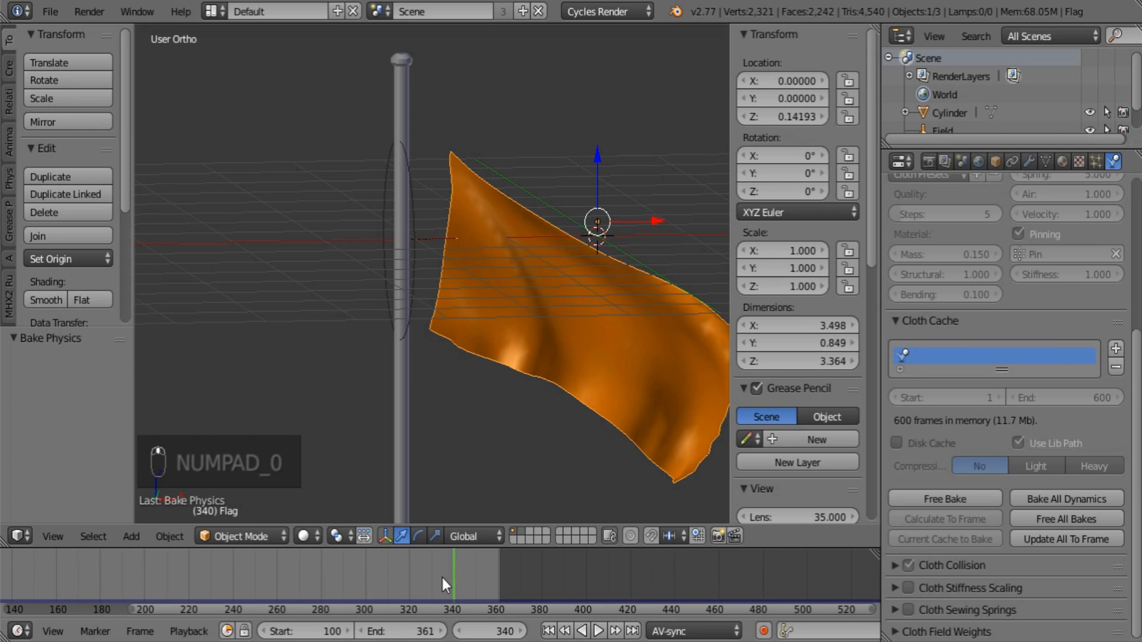
left_click(402, 632)
type("600")
key("Return")
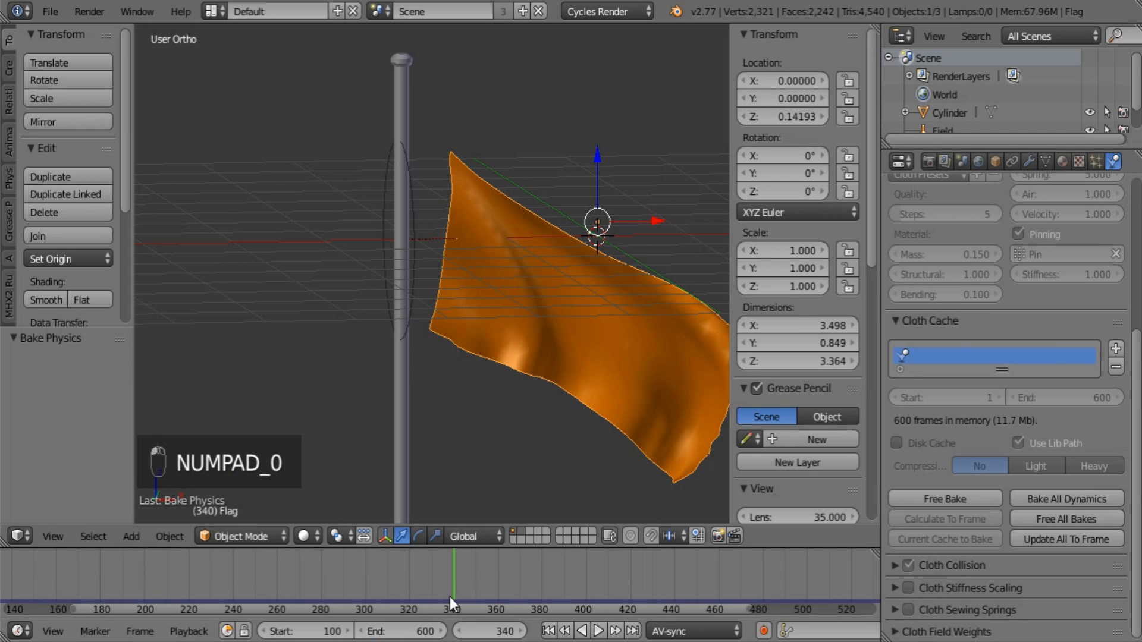
Step: Scrub through the extended frame range to review the baked flag motion, finishing at frame 153
left_click_drag(461, 573, 191, 572)
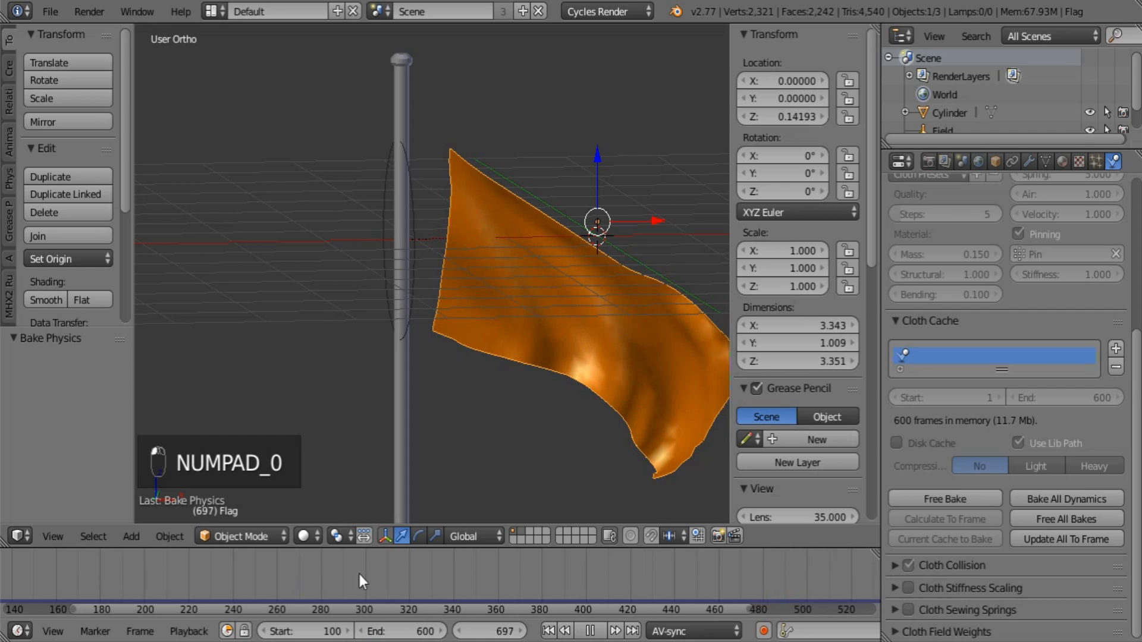
left_click_drag(359, 573, 70, 576)
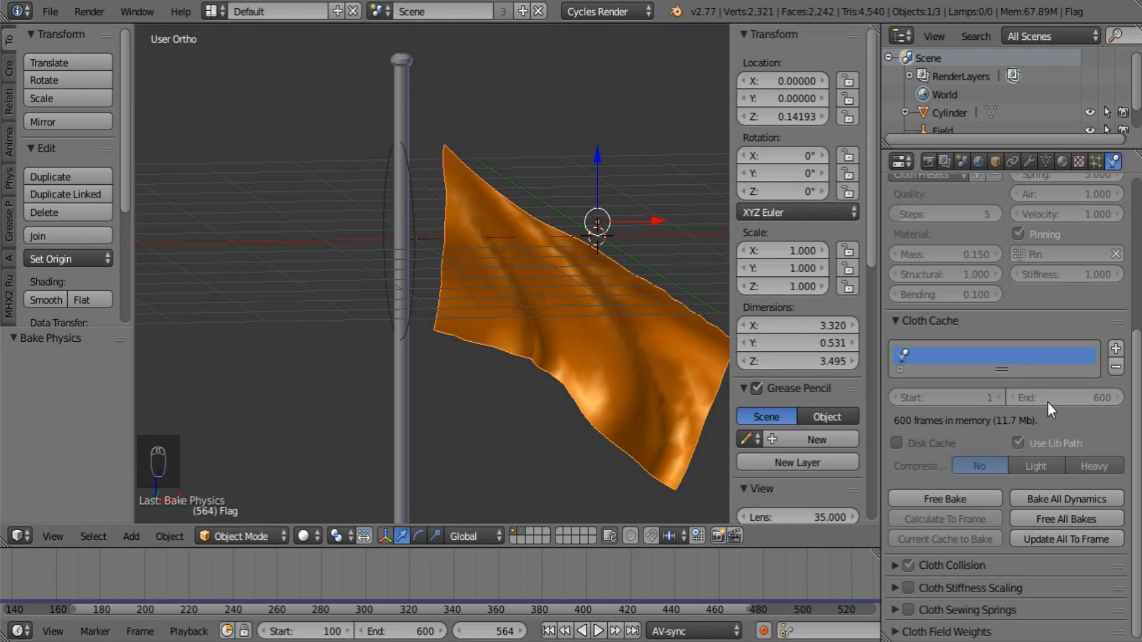
left_click_drag(589, 570, 40, 571)
Step: Apply smooth shading to the flagpole
scroll(407, 357, "down", 3)
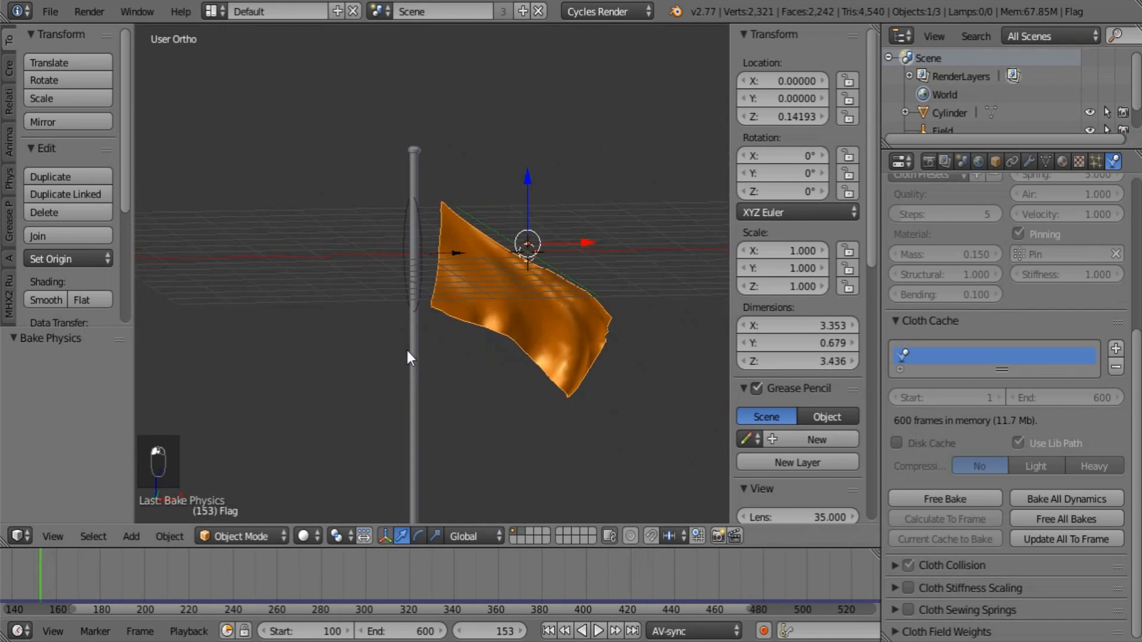
scroll(418, 332, "up", 5)
right_click(348, 158)
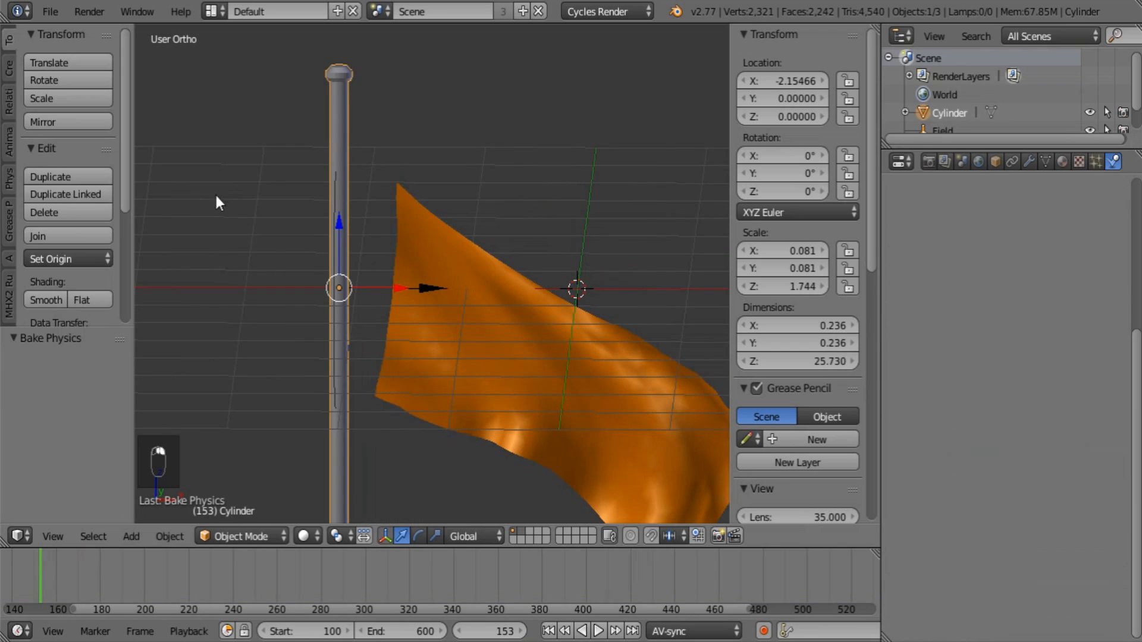
left_click(32, 294)
scroll(394, 254, "down", 1)
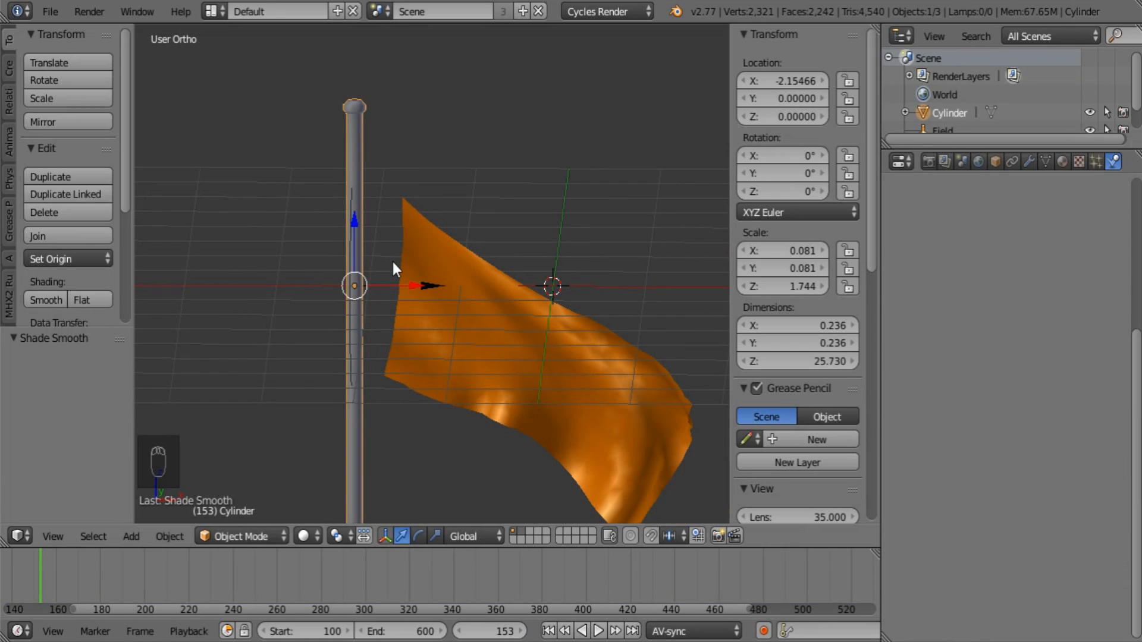
key("a")
key("shift+a")
mouse_move(391, 259)
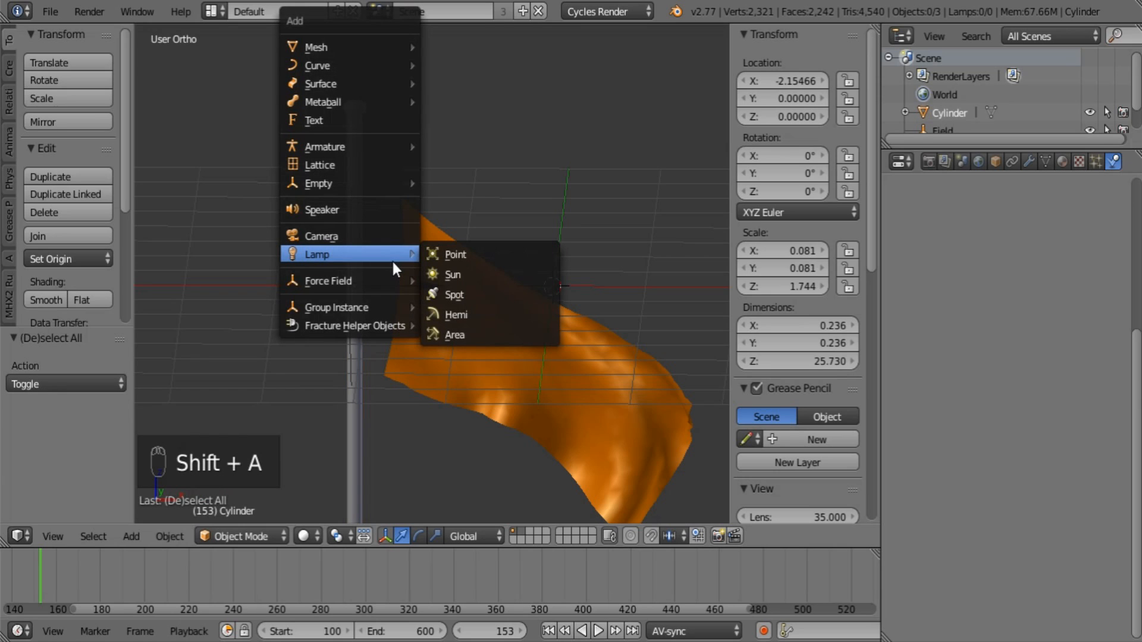
key("Escape")
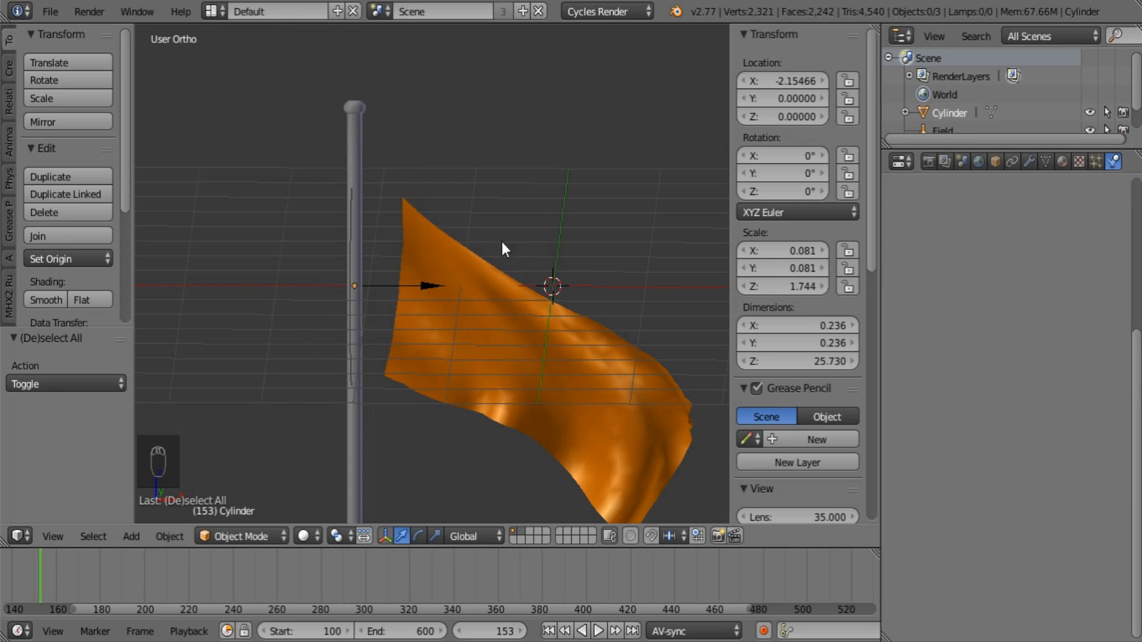
Step: Set the scene's start frame to 1 and go to frame 1
left_click(277, 624)
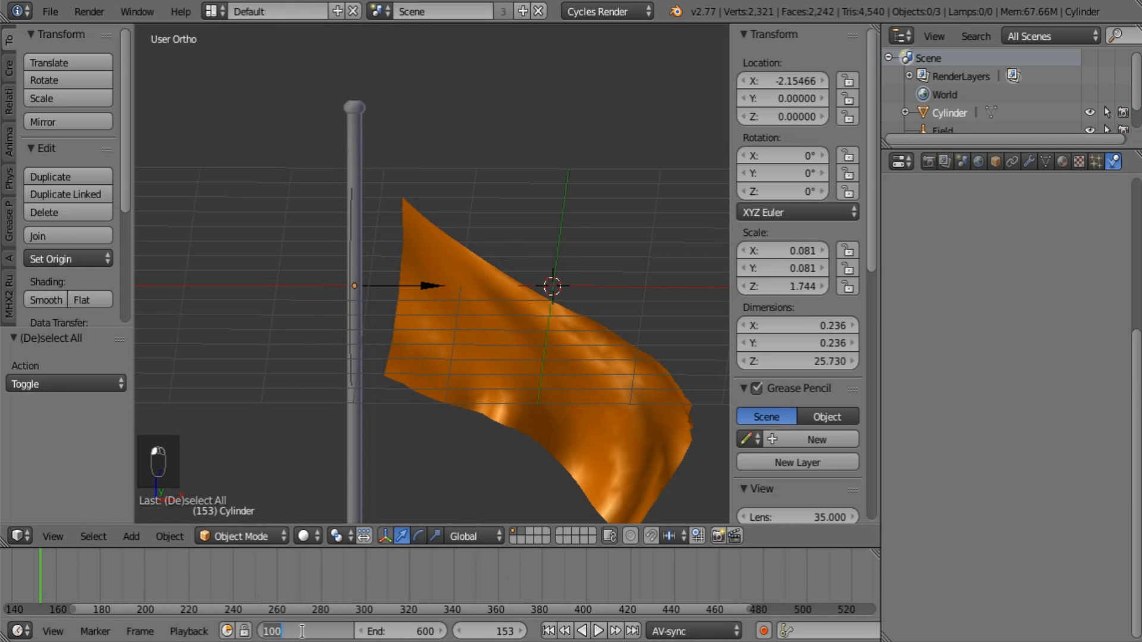
type("1")
key("Return")
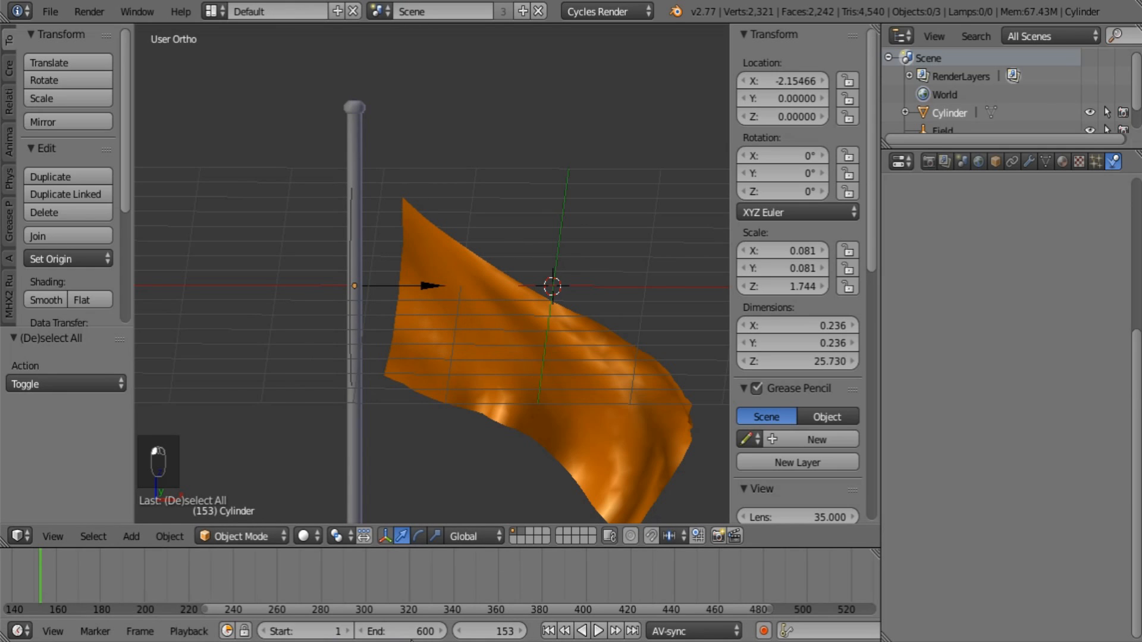
type("1")
key("Return")
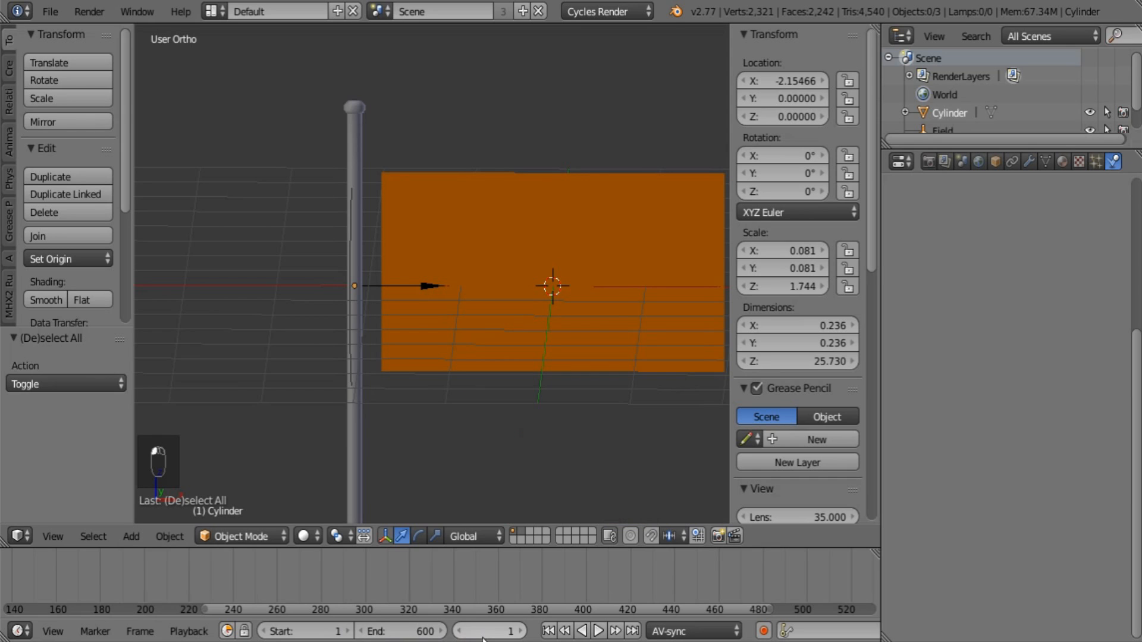
Step: Add a Plain Axes empty at the scene's centre with nothing else selected
middle_click_drag(522, 270, 457, 280)
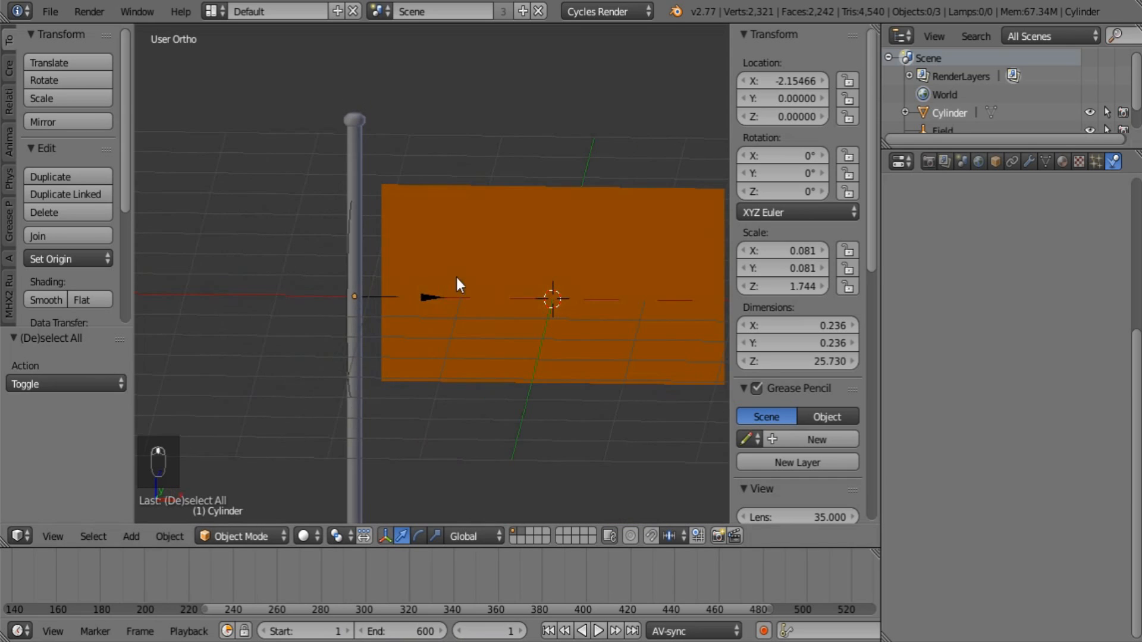
key("a")
key("a")
key("shift+a")
mouse_move(462, 261)
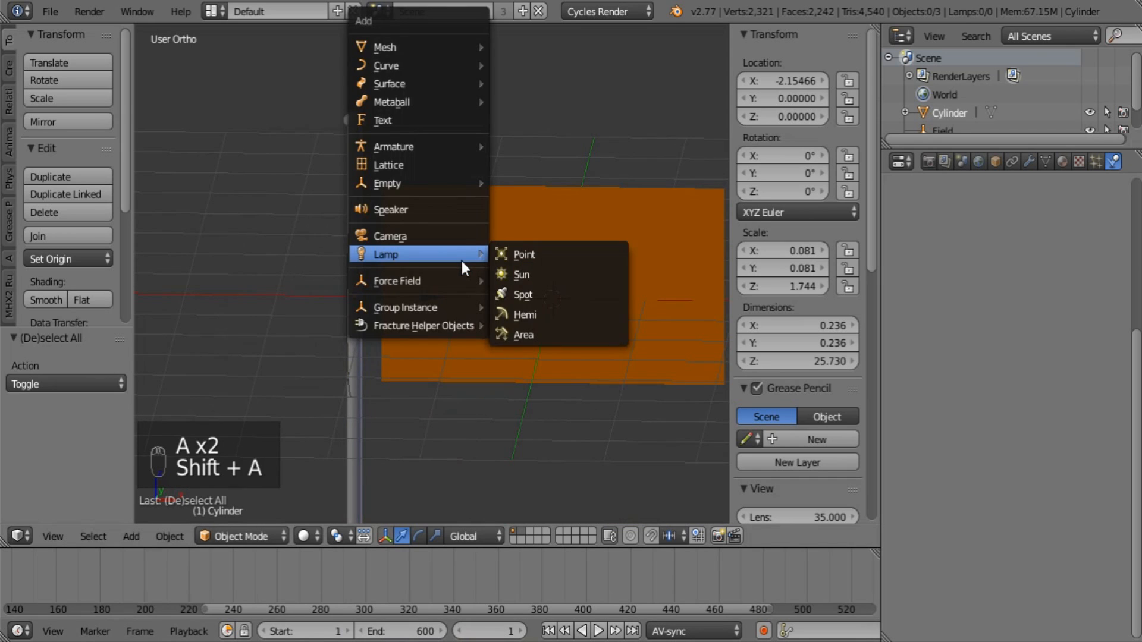
mouse_move(434, 182)
left_click(546, 178)
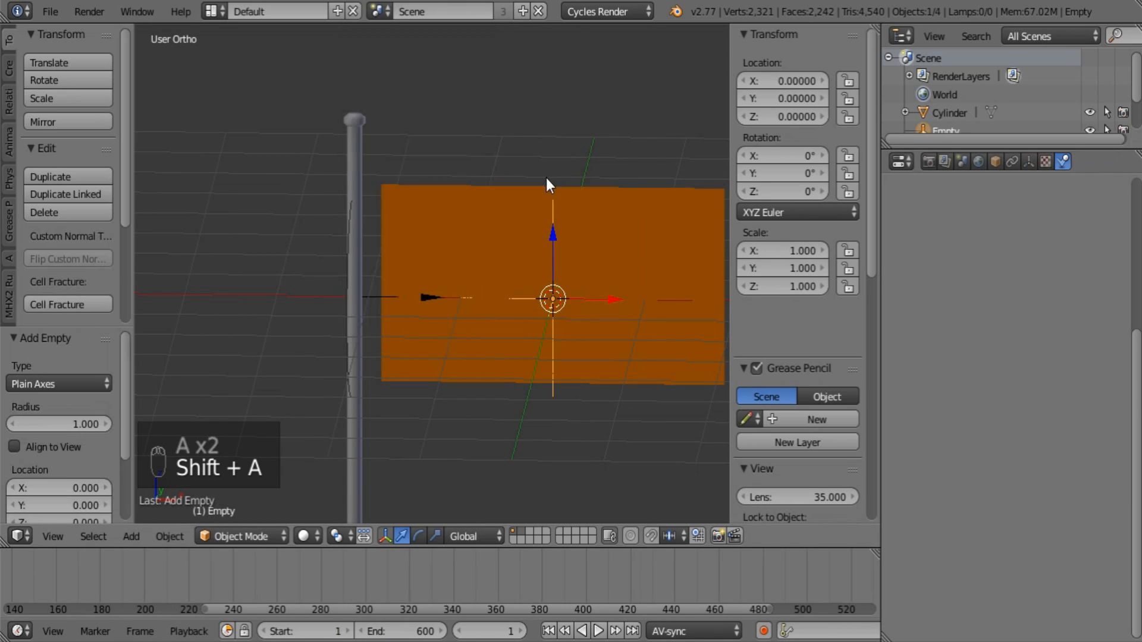
Step: Move the empty near the flag's upper pole-side corner, at about X -1.72 and Z 0.98
left_click_drag(602, 298, 446, 298)
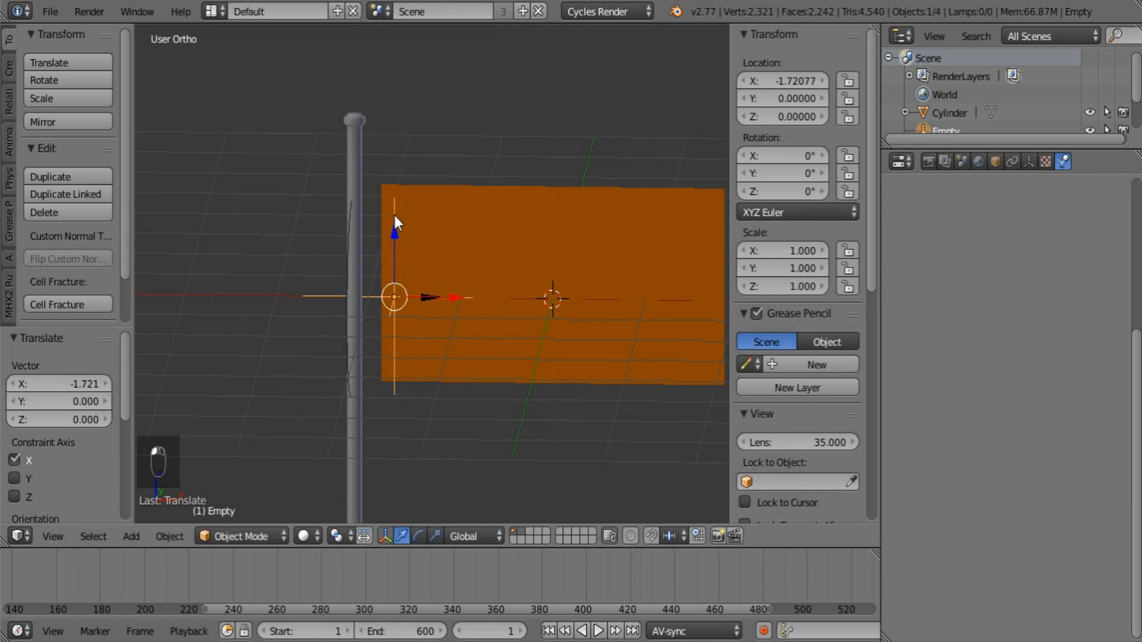
left_click_drag(394, 212, 398, 118)
middle_click_drag(455, 204, 513, 265, "shift")
scroll(512, 289, "up", 7)
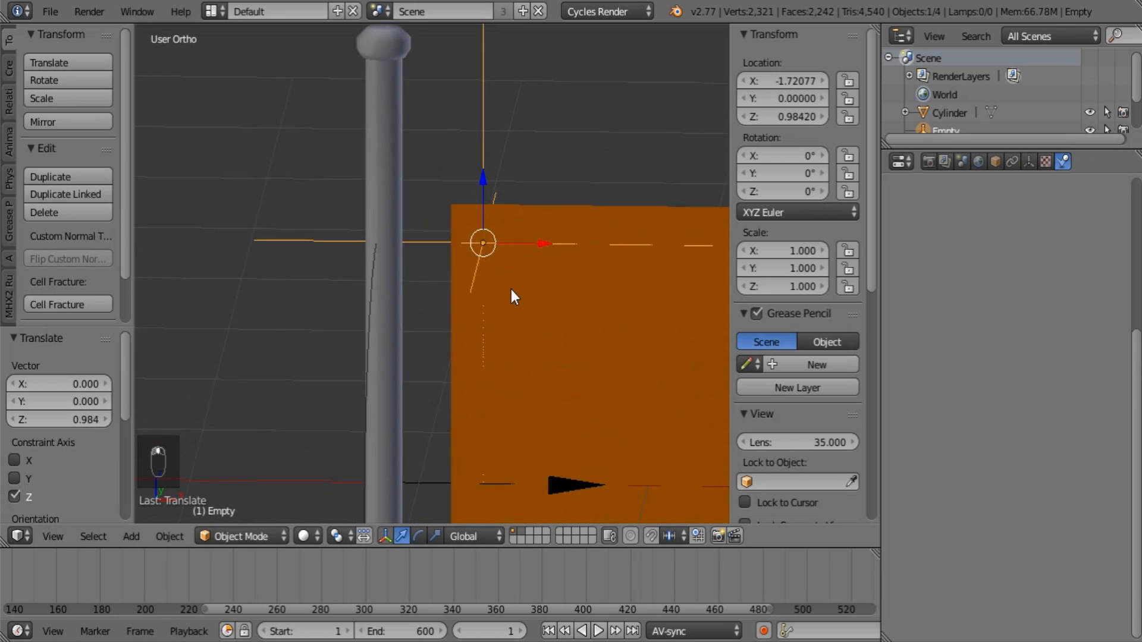
Step: Try to shift the empty by about -0.77 in Y and 0.16 in Z, and undo the move
left_click_drag(568, 226, 557, 227, "shift")
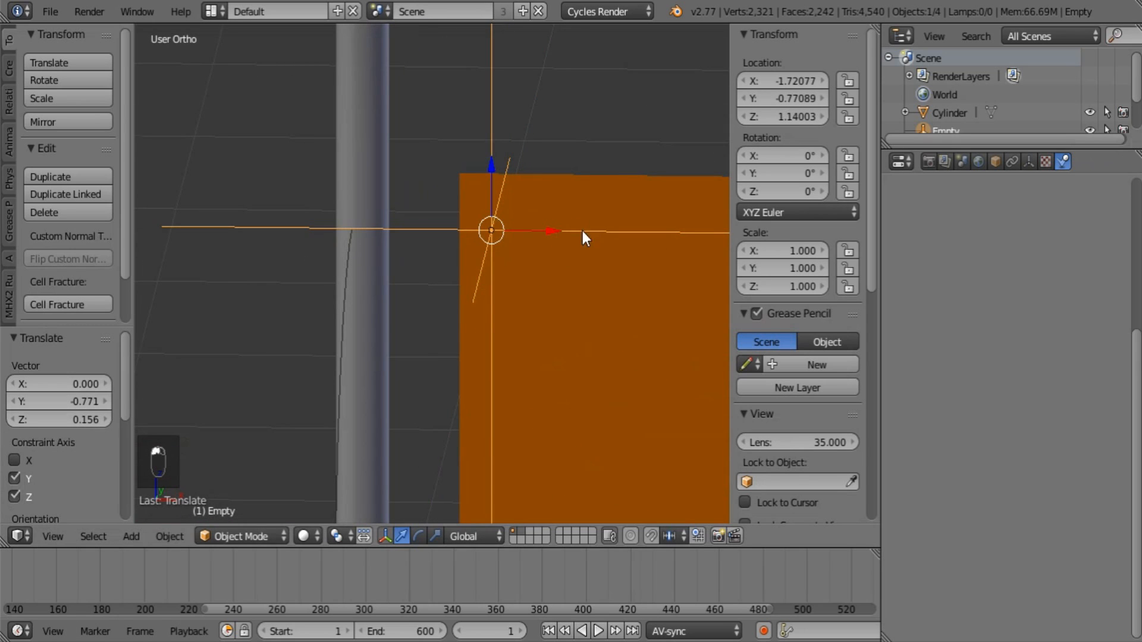
middle_click_drag(583, 231, 520, 267)
key("ctrl+z")
Step: Fine-tune the empty onto the flag's upper pole-side corner, at about X -1.82 and Z 1.09
mouse_move(625, 237)
middle_mouse_down()
mouse_move(480, 316)
mouse_move(623, 258)
middle_mouse_up()
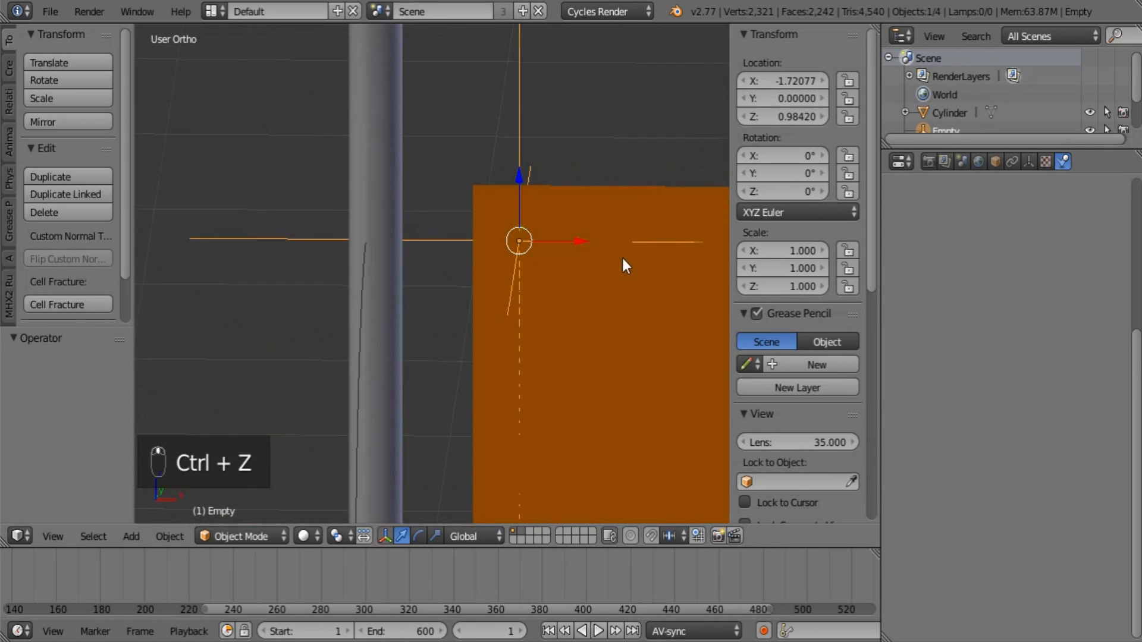
left_click_drag(564, 237, 509, 141)
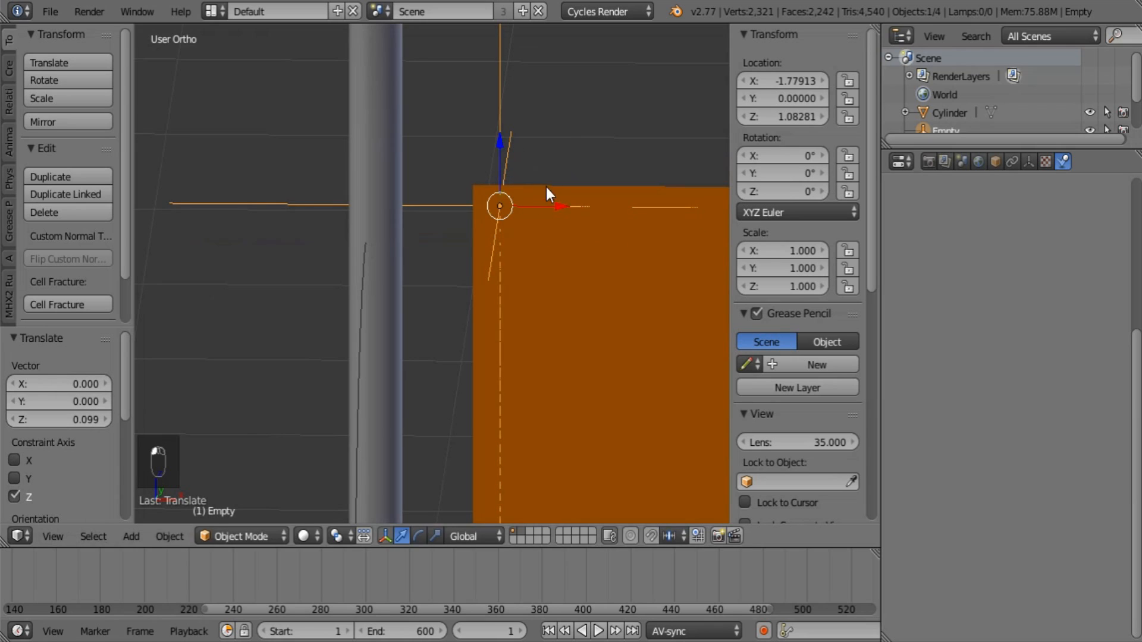
left_click_drag(543, 204, 542, 206)
left_click_drag(485, 152, 489, 141)
Step: Vertex-parent the empty to the three vertices at the flag mesh's upper pole-side corner, and return to Object Mode
right_click(584, 283)
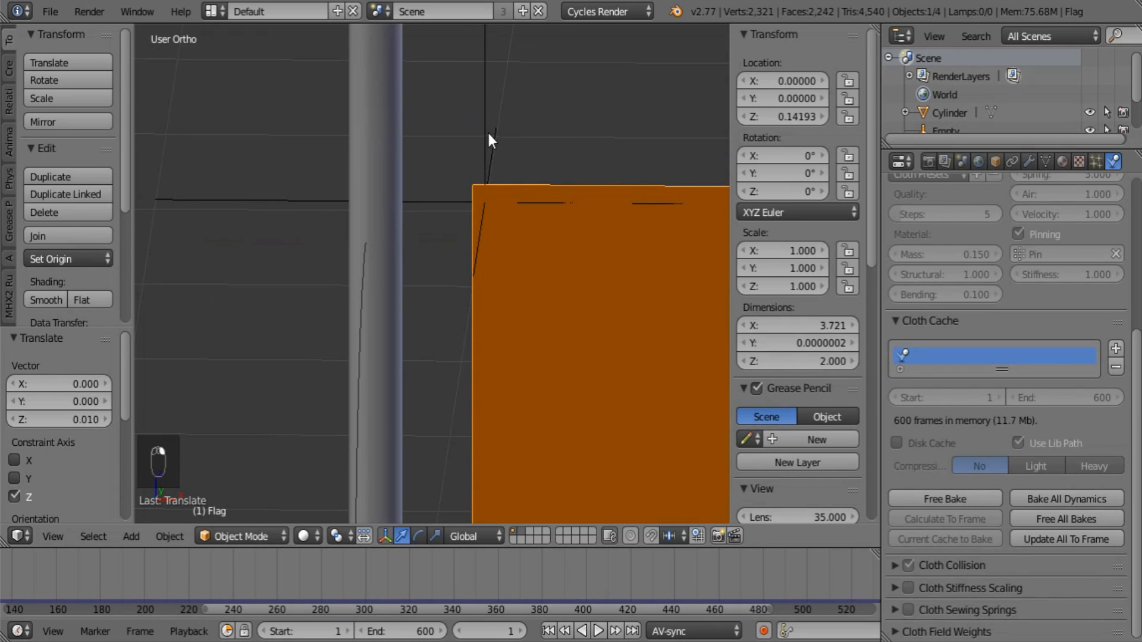
key("Tab")
right_click(473, 230)
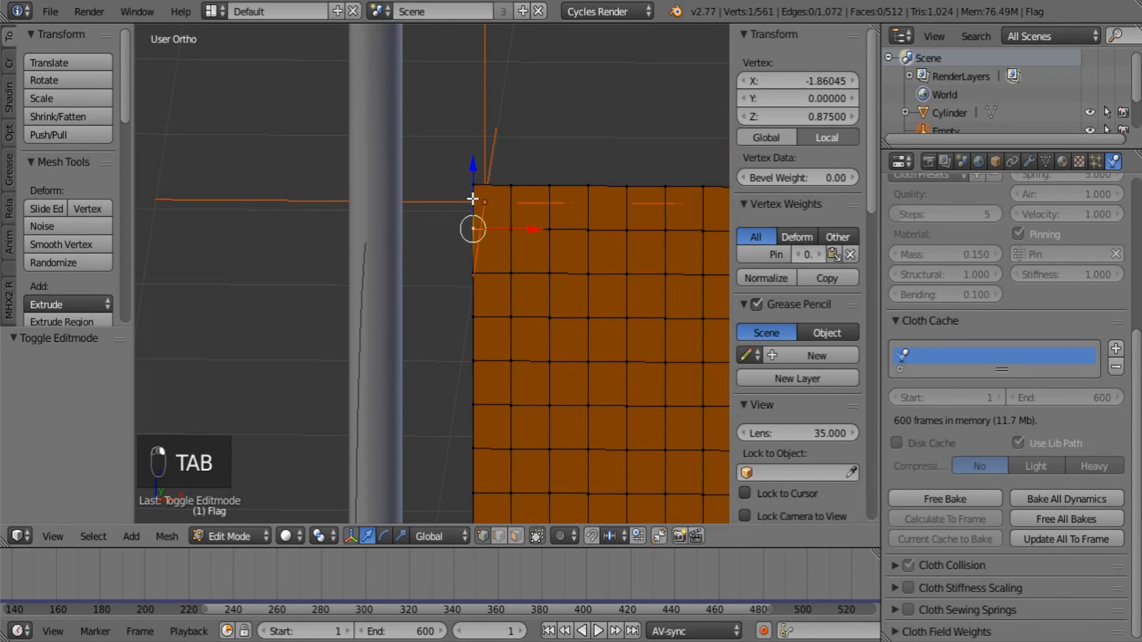
right_click(473, 186, "shift")
right_click(511, 186, "shift")
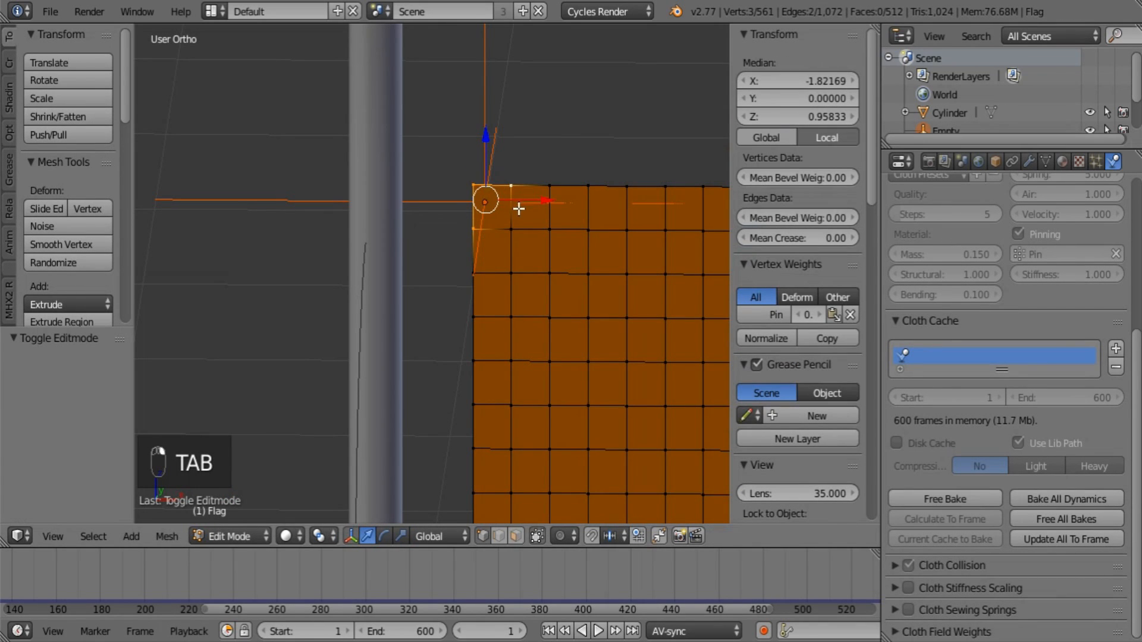
key("ctrl+p")
left_click(502, 163)
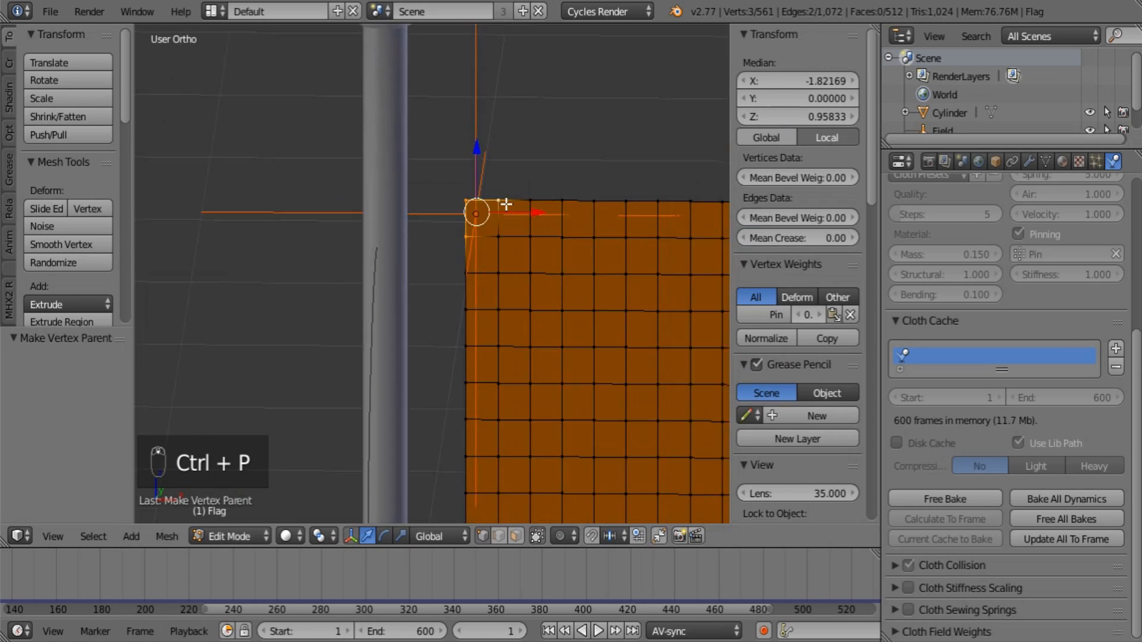
key("Tab")
Step: Duplicate the empty straight down to the flag's lower pole-side corner, placing it at about Z -0.80
right_click(463, 178)
middle_click_drag(533, 324, 499, 149, "shift")
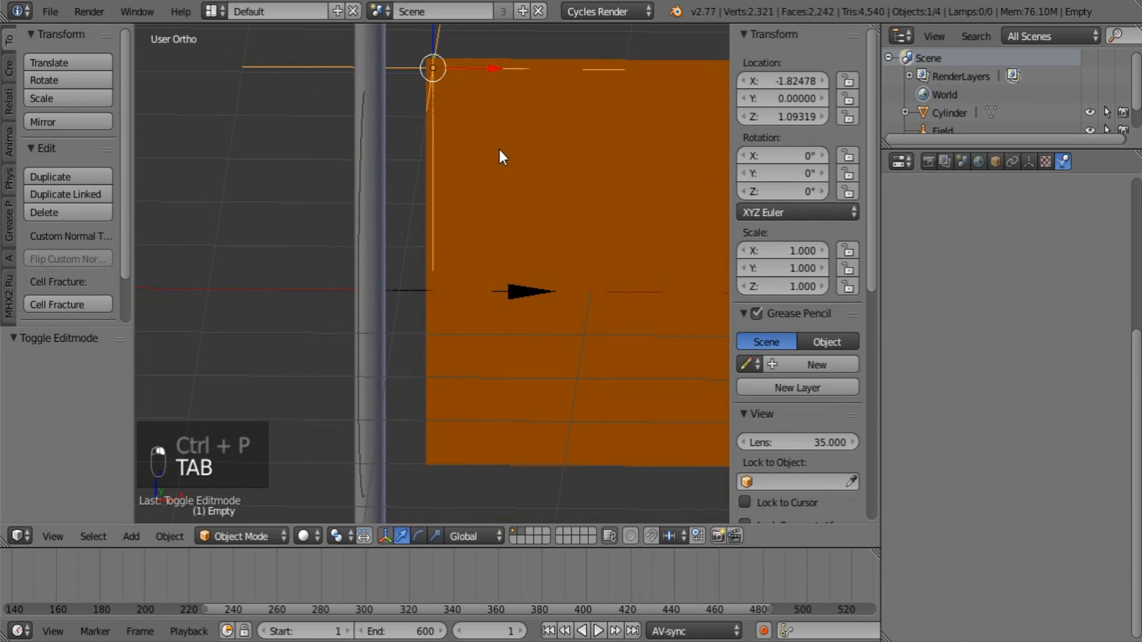
key("shift+d")
key("z")
left_click(524, 36)
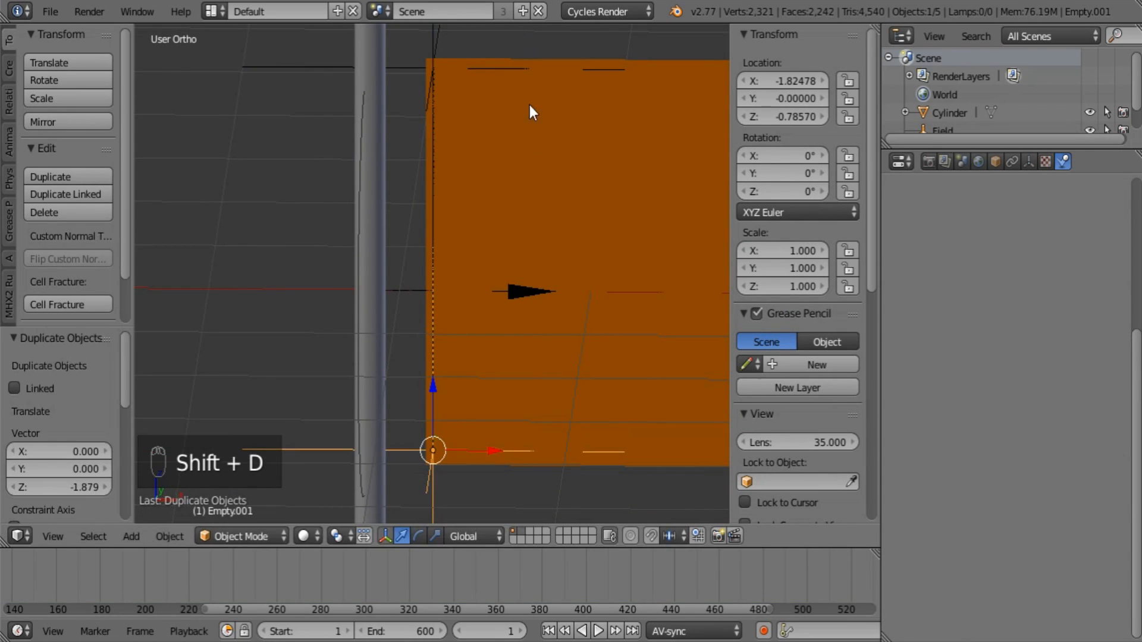
middle_click_drag(503, 280, 457, 105, "shift")
scroll(422, 154, "up", 2)
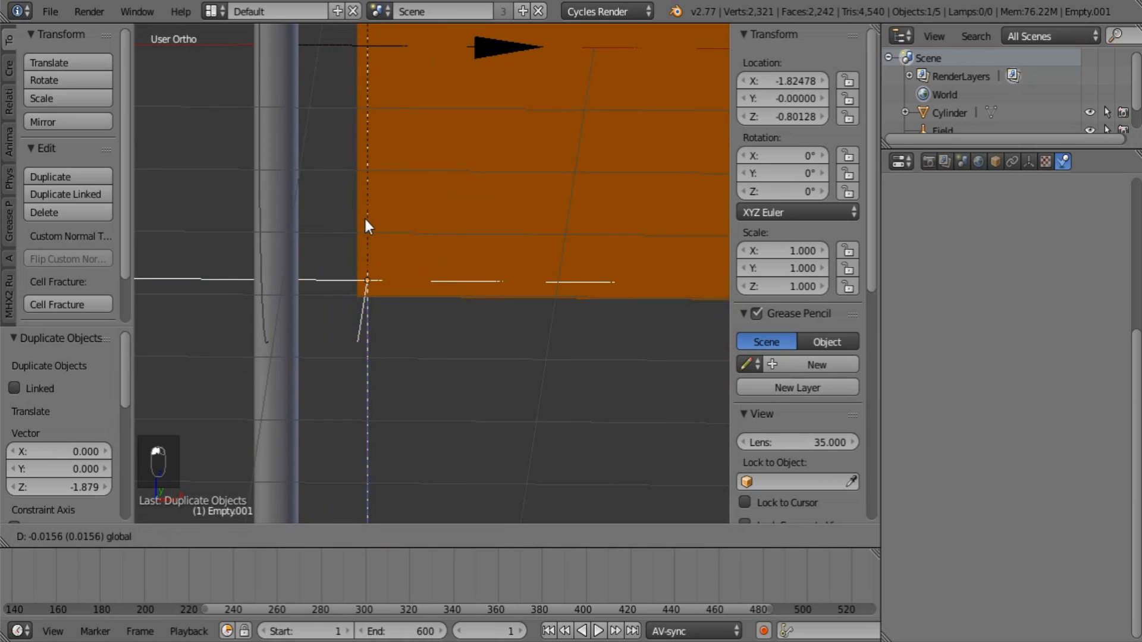
left_click_drag(365, 216, 442, 228)
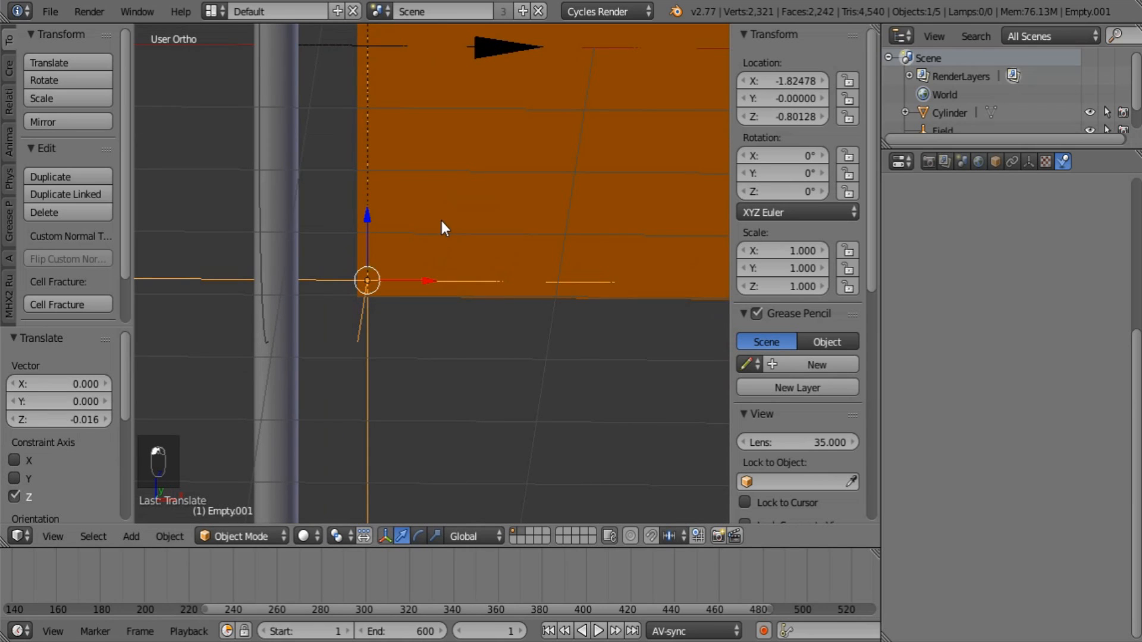
Step: Vertex-parent the duplicated empty to the three vertices at the flag's lower pole-side corner, and return to Object Mode
right_click(561, 195)
key("Tab")
right_click(352, 273)
right_click(359, 291, "shift")
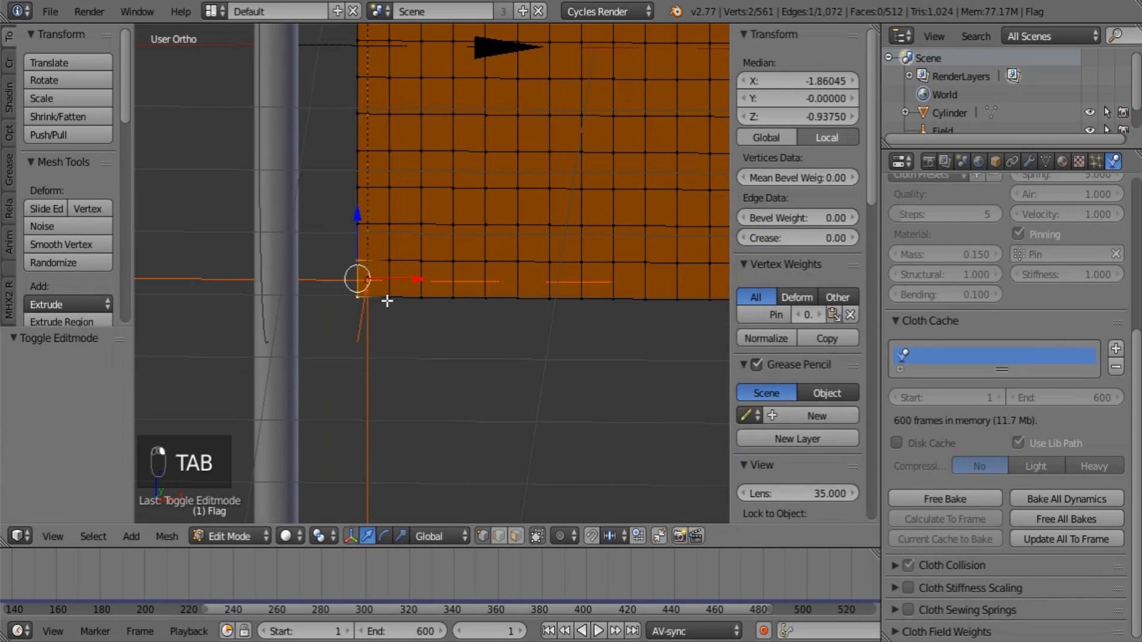
right_click(387, 301, "shift")
key("ctrl+p")
left_click(396, 287)
scroll(396, 286, "down", 4)
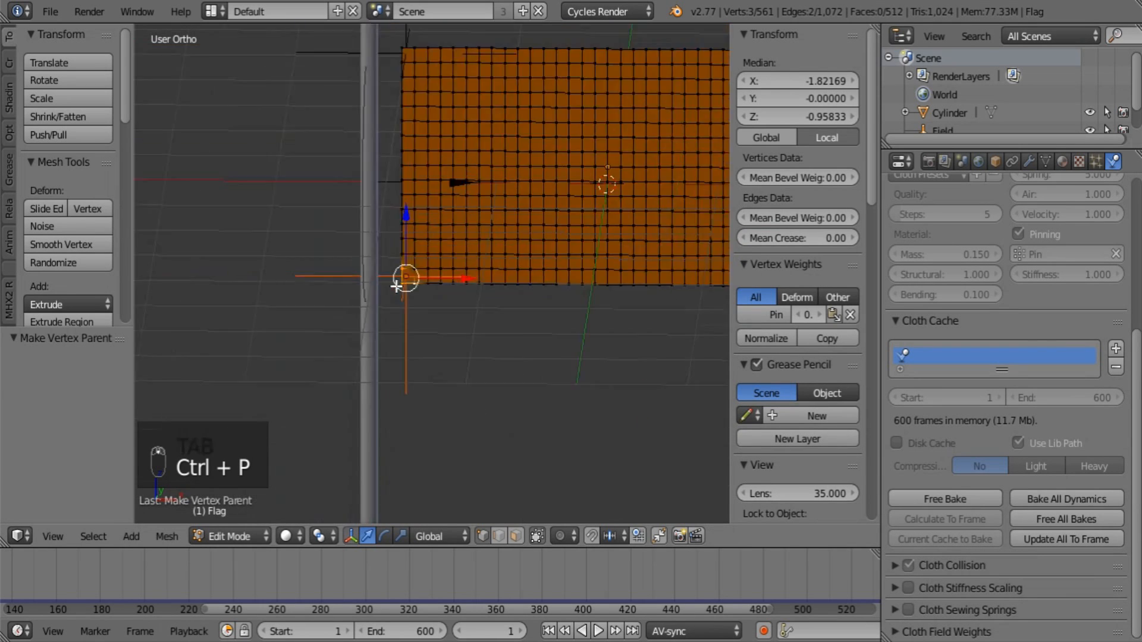
scroll(396, 287, "down", 3)
key("Tab")
Step: Play the flag animation to check how the two corner empties follow the cloth, and return to the first frame
scroll(448, 255, "down", 4)
middle_click_drag(513, 334, 424, 329, "shift")
scroll(423, 328, "up", 5)
middle_click_drag(345, 204, 498, 326, "shift")
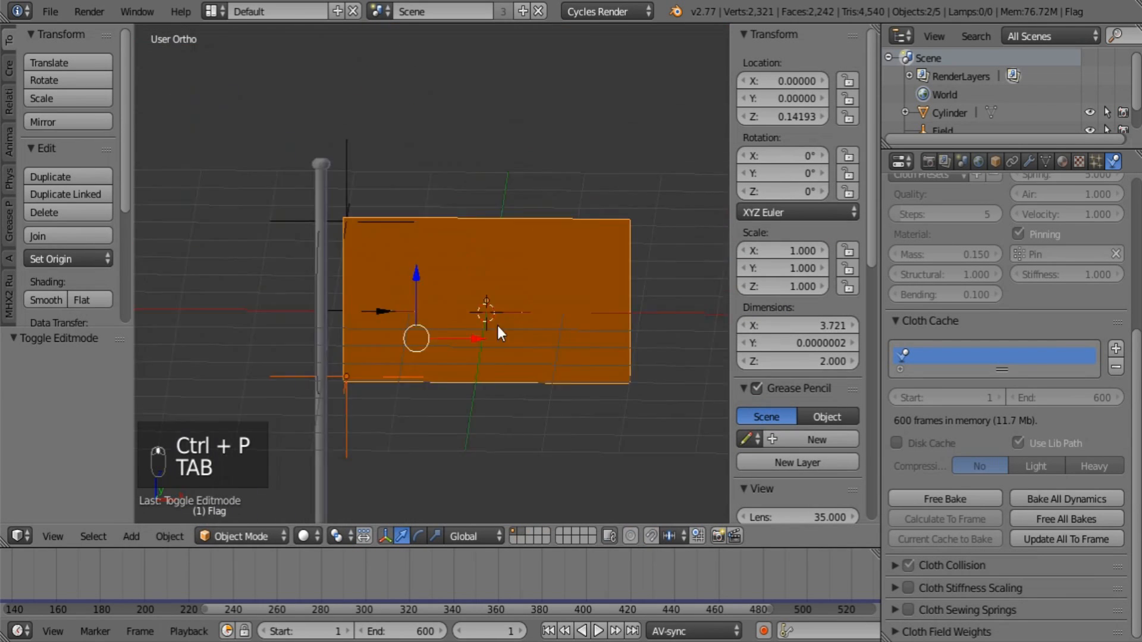
scroll(497, 326, "up", 3)
left_click(599, 632)
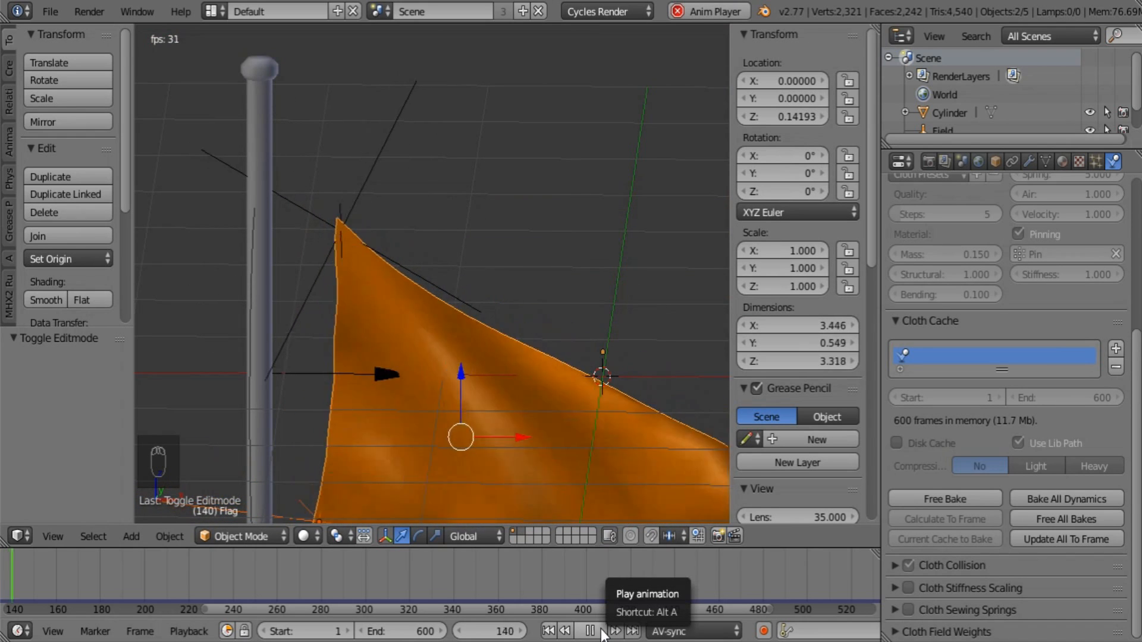
left_click(601, 631)
left_click(548, 632)
Step: Add a Bezier curve and move it above the flag's pole-side corner, to about X -1.65 and Z 1.54
scroll(453, 298, "down", 5)
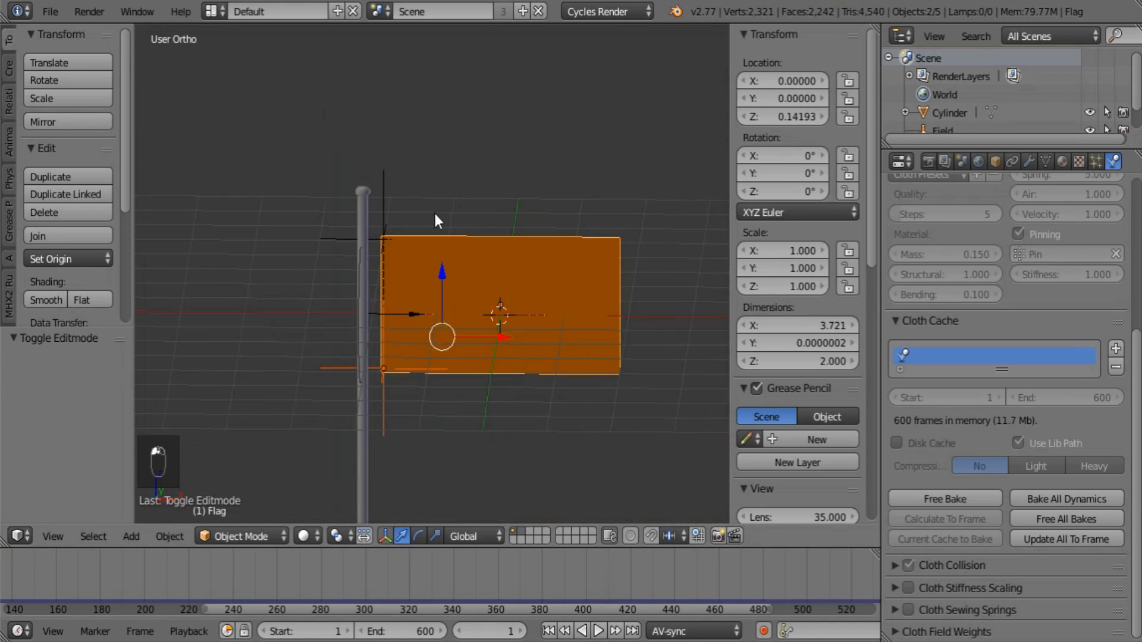
key("a")
key("shift+a")
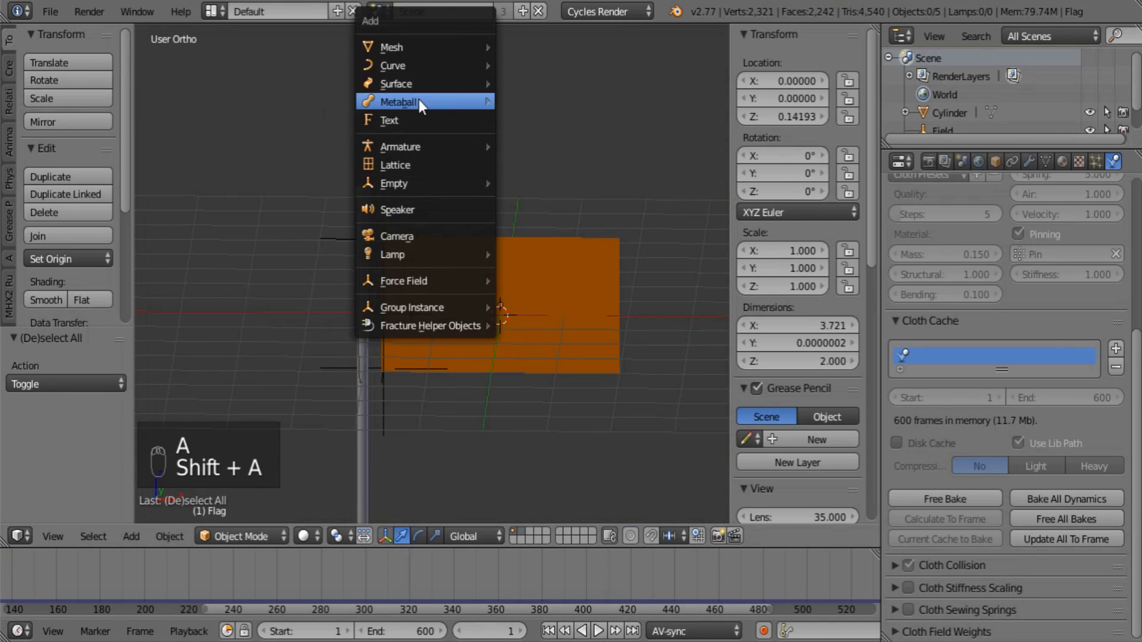
mouse_move(422, 63)
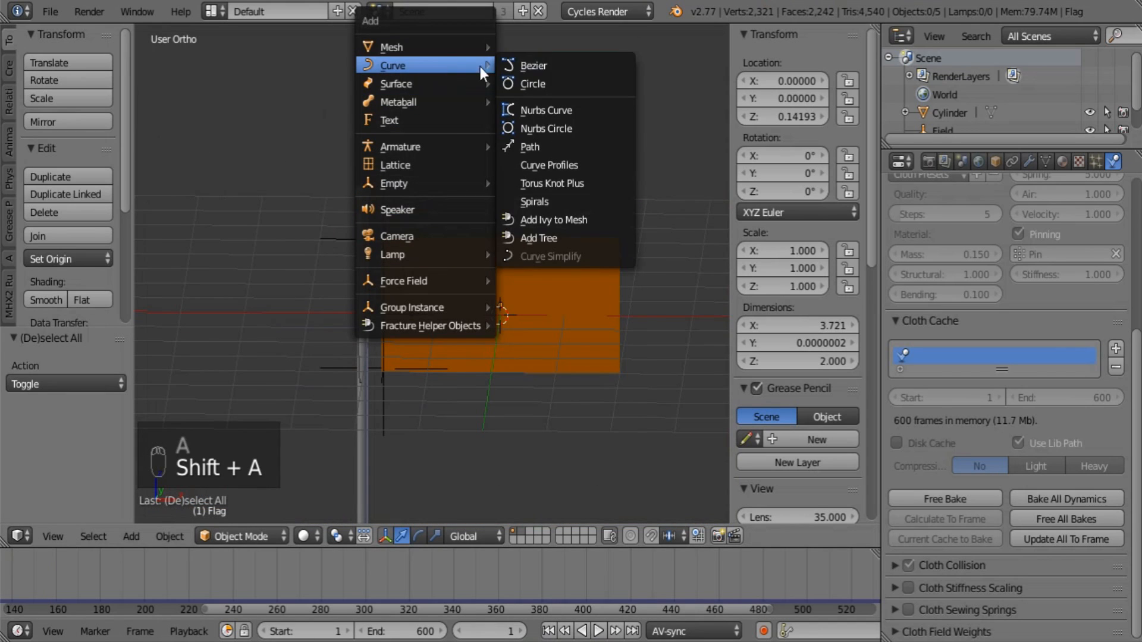
left_click(543, 70)
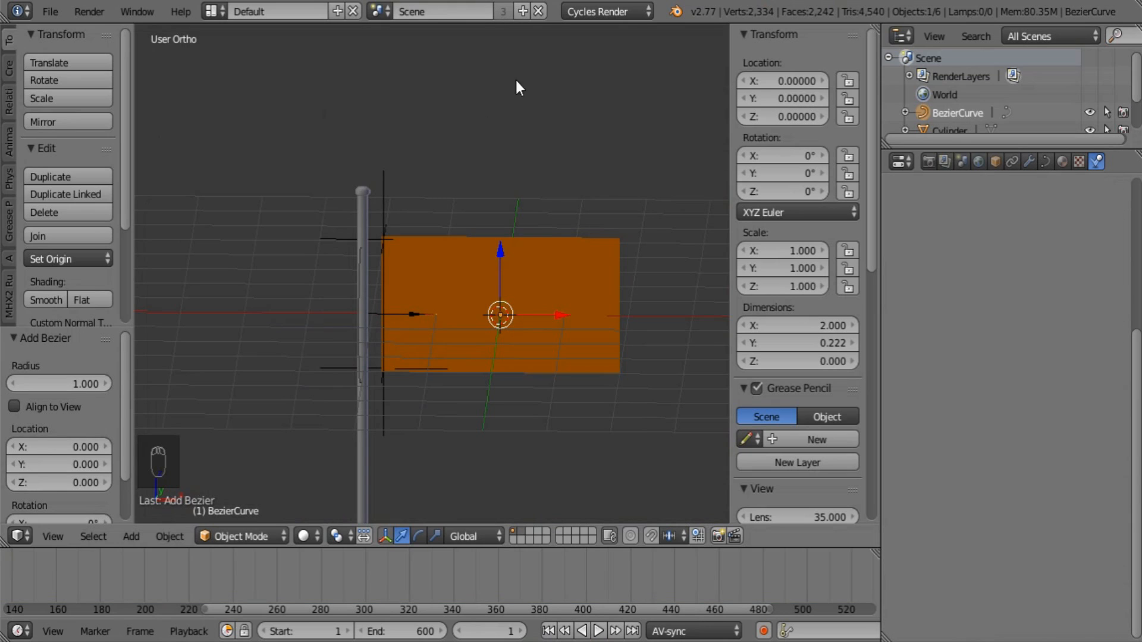
left_click_drag(566, 316, 453, 313)
scroll(452, 313, "up", 3)
left_click_drag(356, 293, 354, 106)
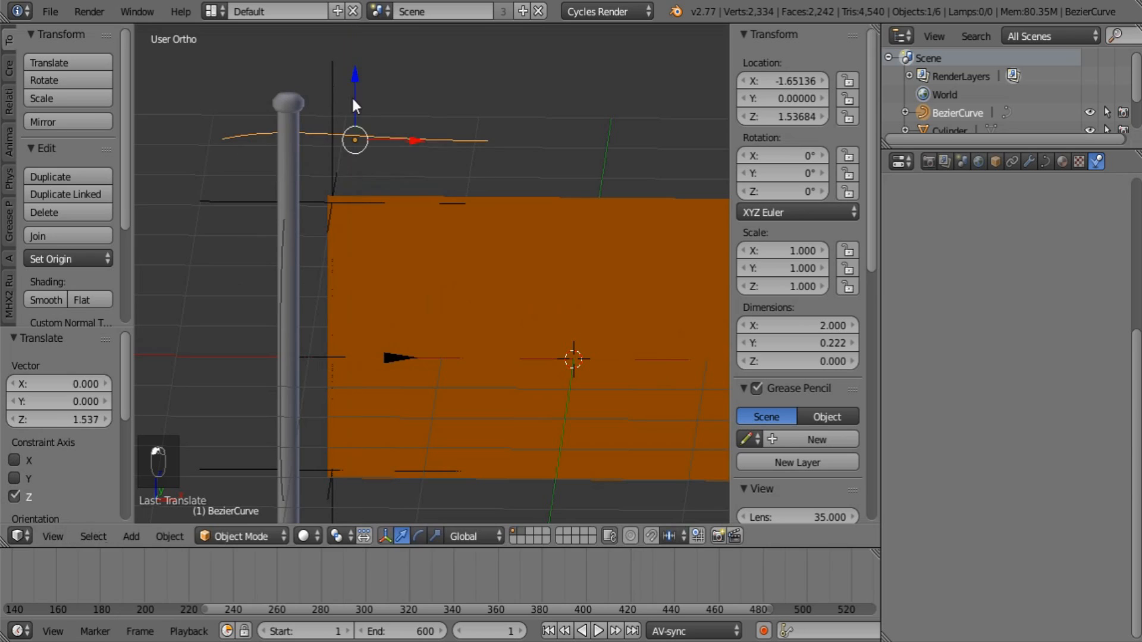
Step: Enter Edit Mode on the Bezier curve and shift all its control points about 1 unit along X so it starts at its origin
key("Tab")
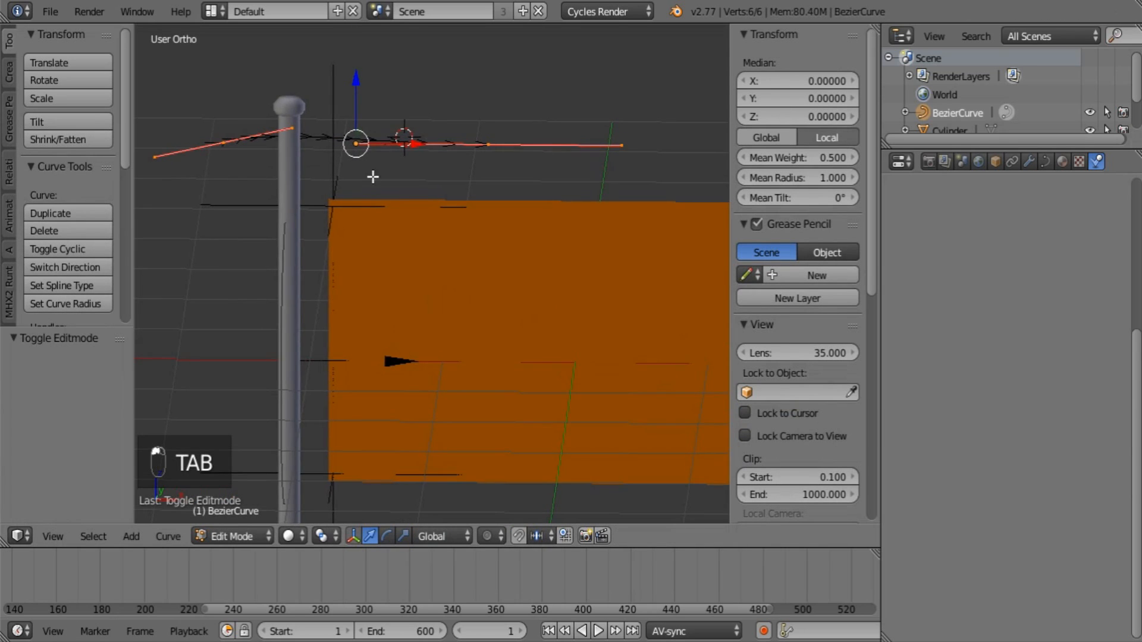
middle_click_drag(375, 176, 378, 257)
key("a")
key("a")
key("a")
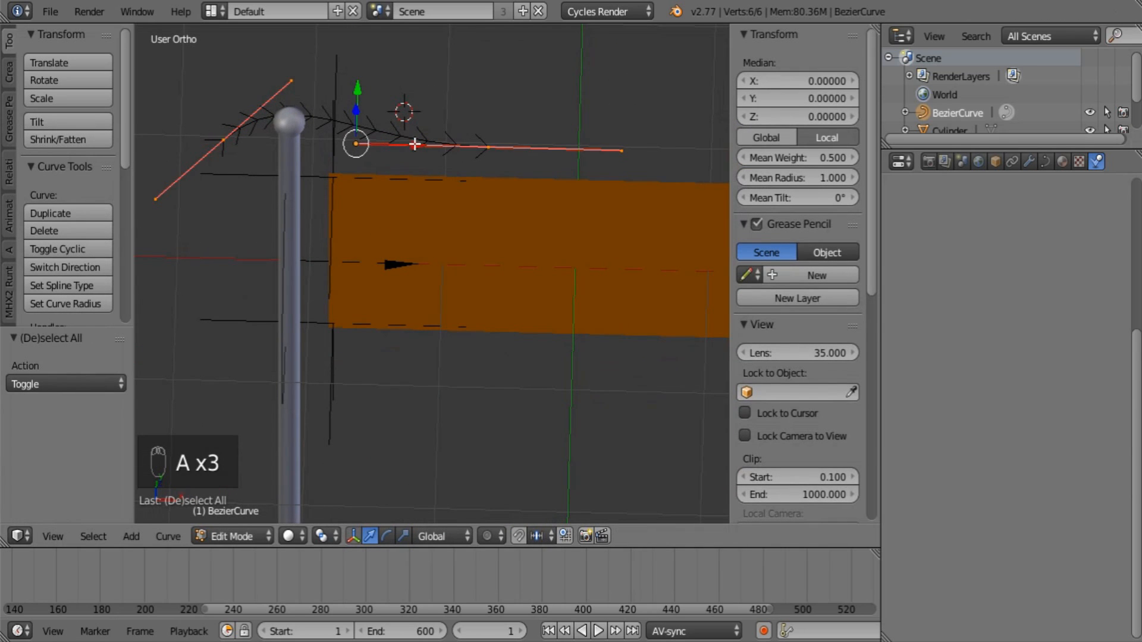
left_click_drag(415, 144, 548, 145)
middle_click_drag(548, 146, 490, 235)
Step: Flatten the curve's control points into a straight line by scaling them to 0 along Y, and return to Object Mode
middle_click_drag(360, 145, 402, 120)
key("a")
key("a")
key("a")
key("s")
key("y")
key("0")
key("Return")
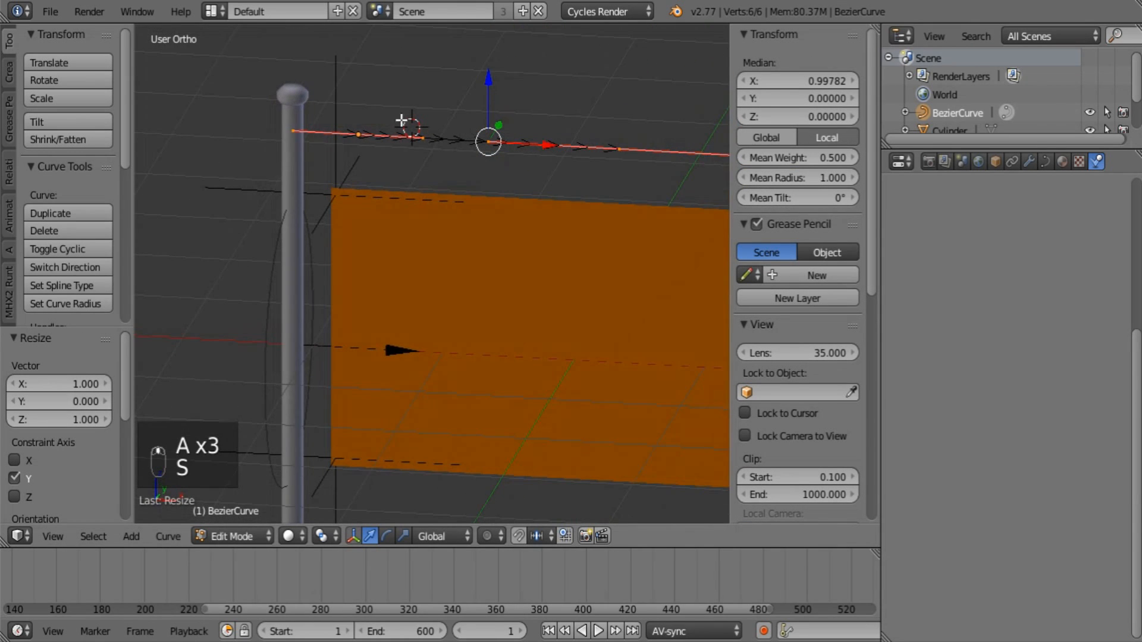
key("Tab")
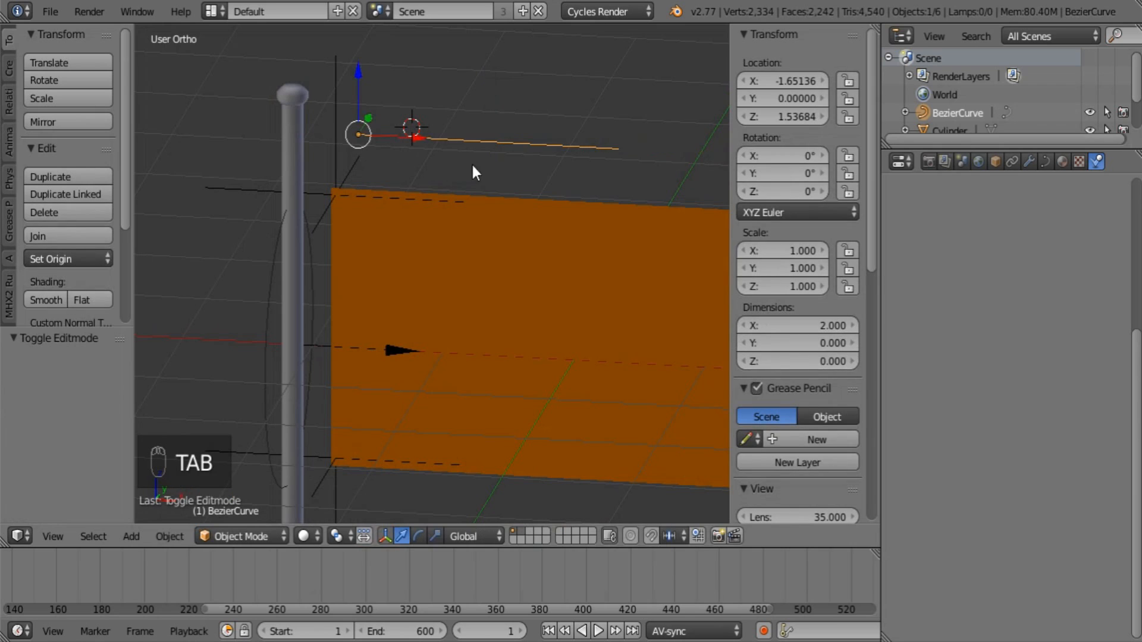
Step: Move the curve so its origin sits on the upper flagpole, at about X -2.12 and Z 1.63
key("g")
key("x")
left_click(356, 137)
key("ctrl+space")
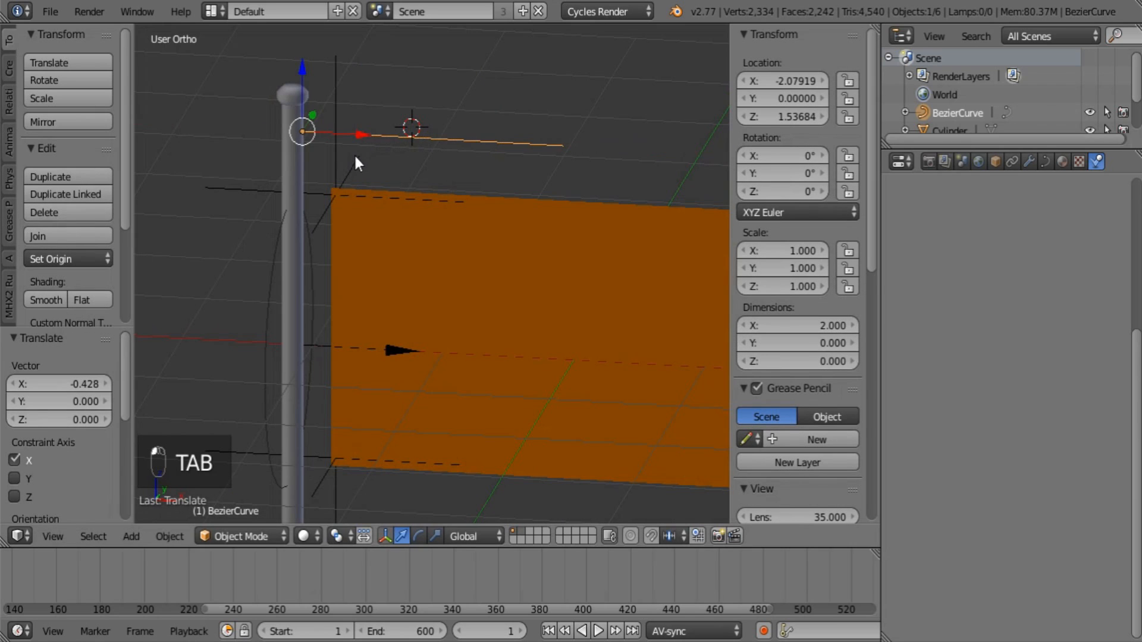
middle_click_drag(355, 153, 378, 232)
left_click_drag(314, 159, 318, 144)
middle_click_drag(333, 189, 338, 224)
left_click_drag(375, 202, 370, 201)
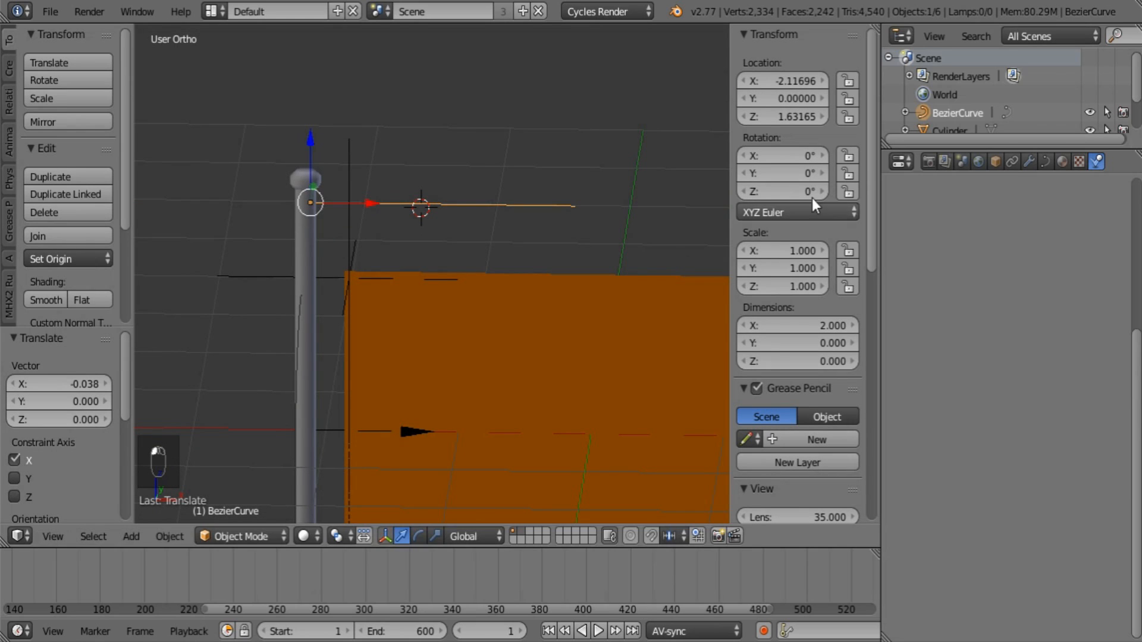
Step: Add a Stretch To constraint to the curve, targeting the Empty at the flag's upper pole-side corner
left_click(1012, 162)
left_click(1015, 223)
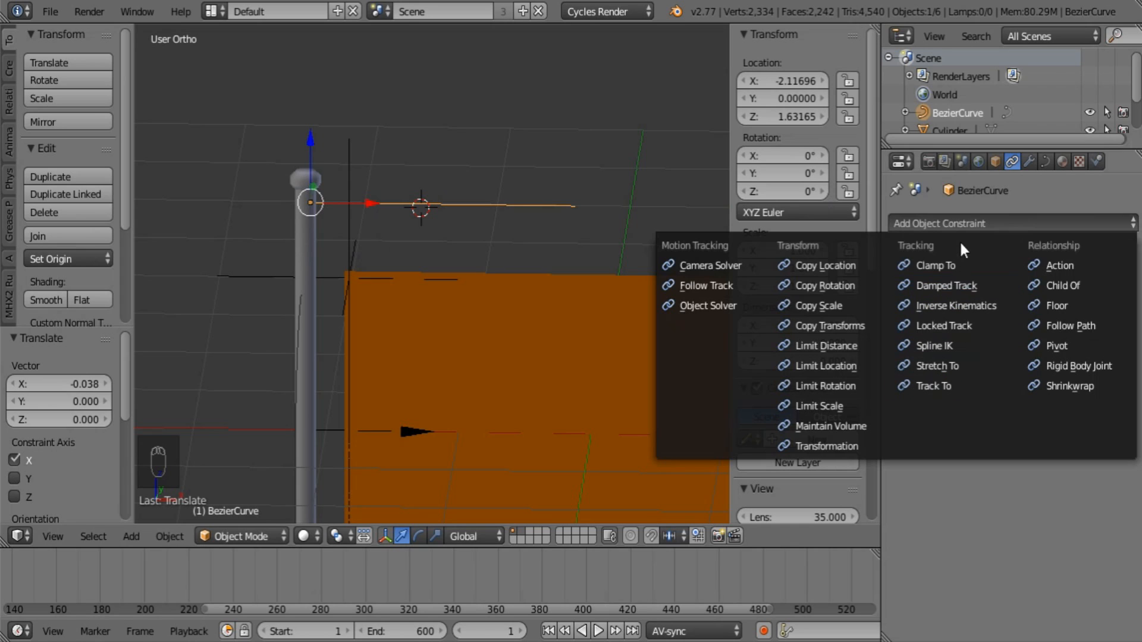
left_click(983, 225)
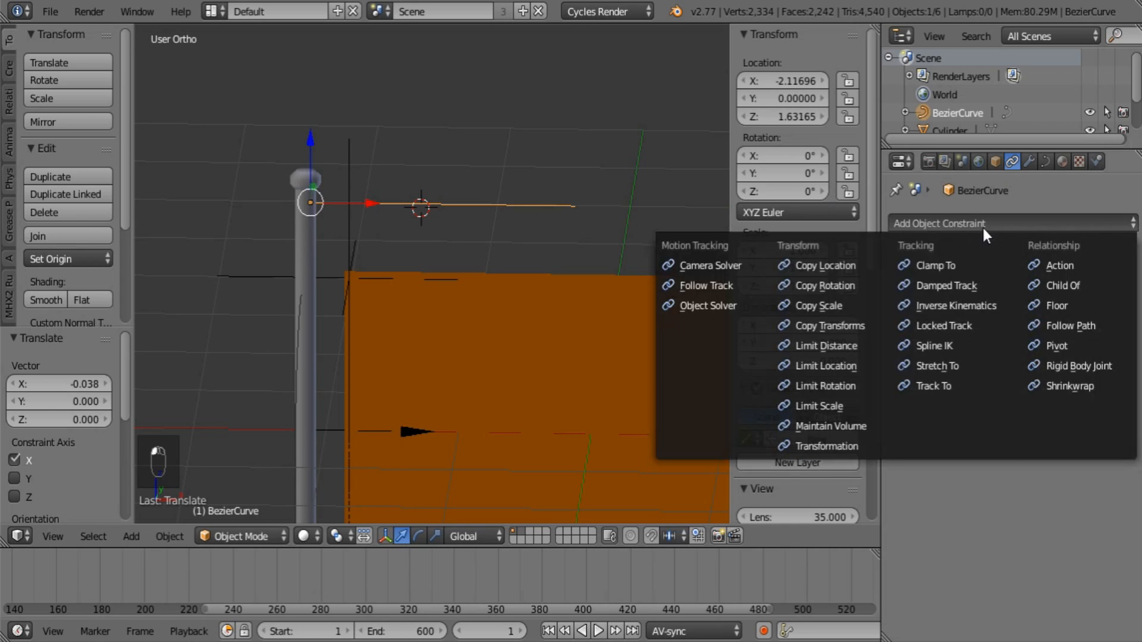
left_click(955, 367)
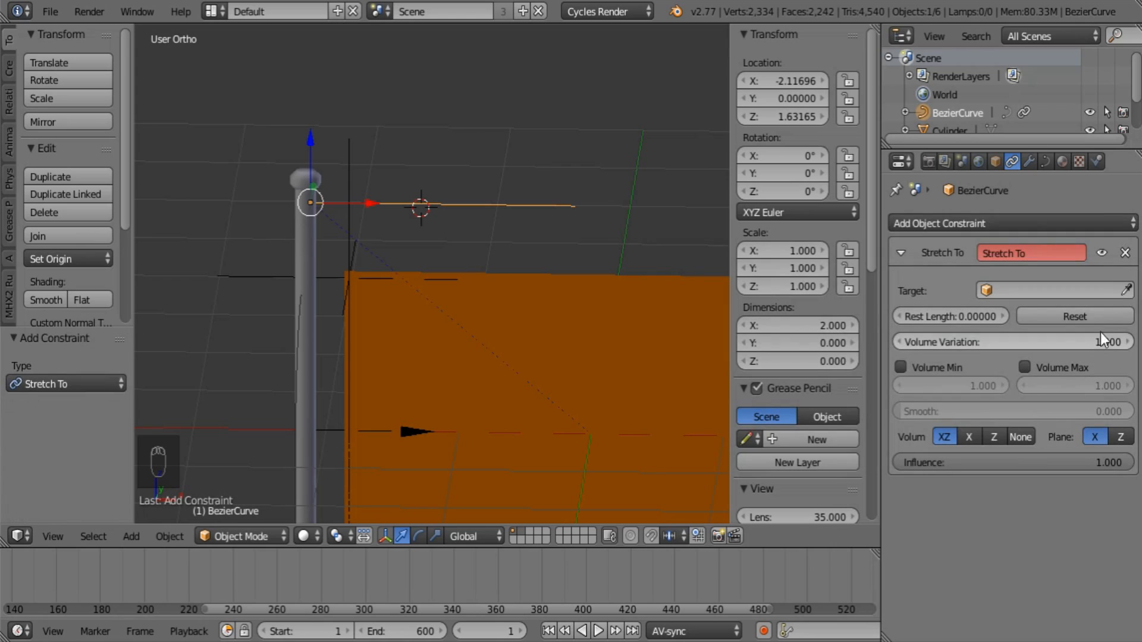
left_click(349, 238)
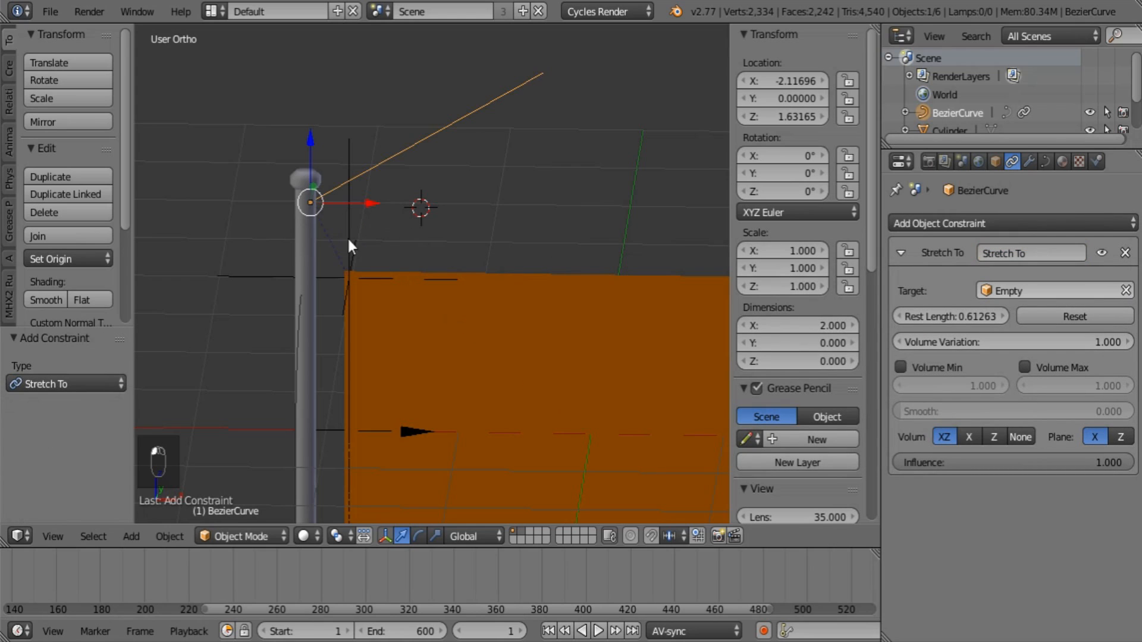
Step: In Edit Mode, lower the curve's far end point about 1.28 along Z and rotate its handles about 61°
middle_click_drag(474, 125, 420, 99)
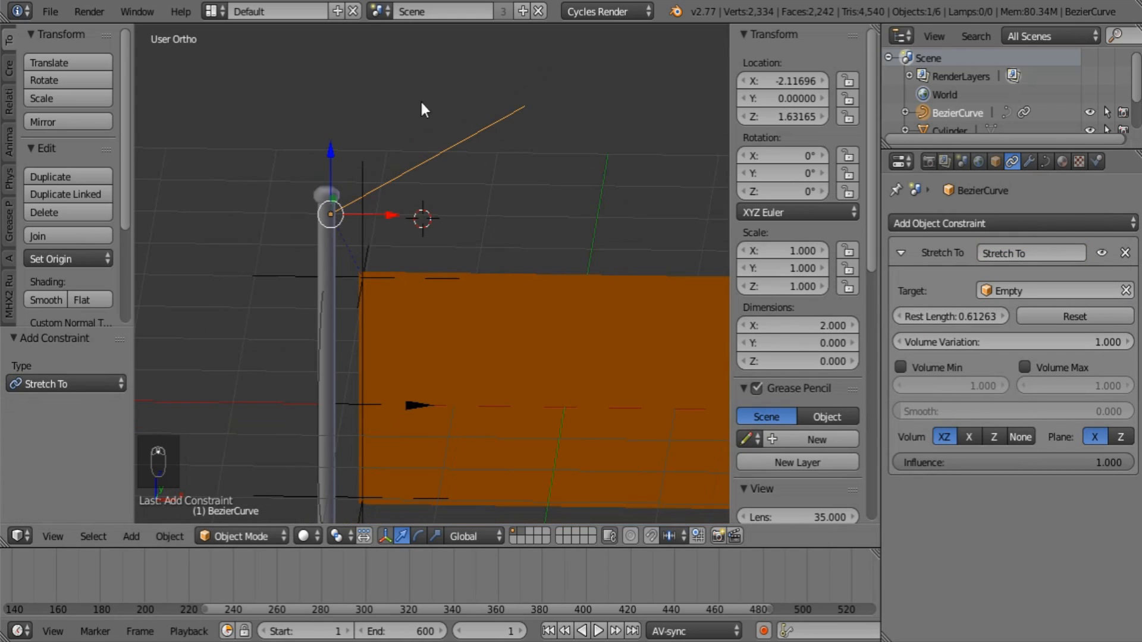
middle_click_drag(493, 158, 543, 156)
key("Tab")
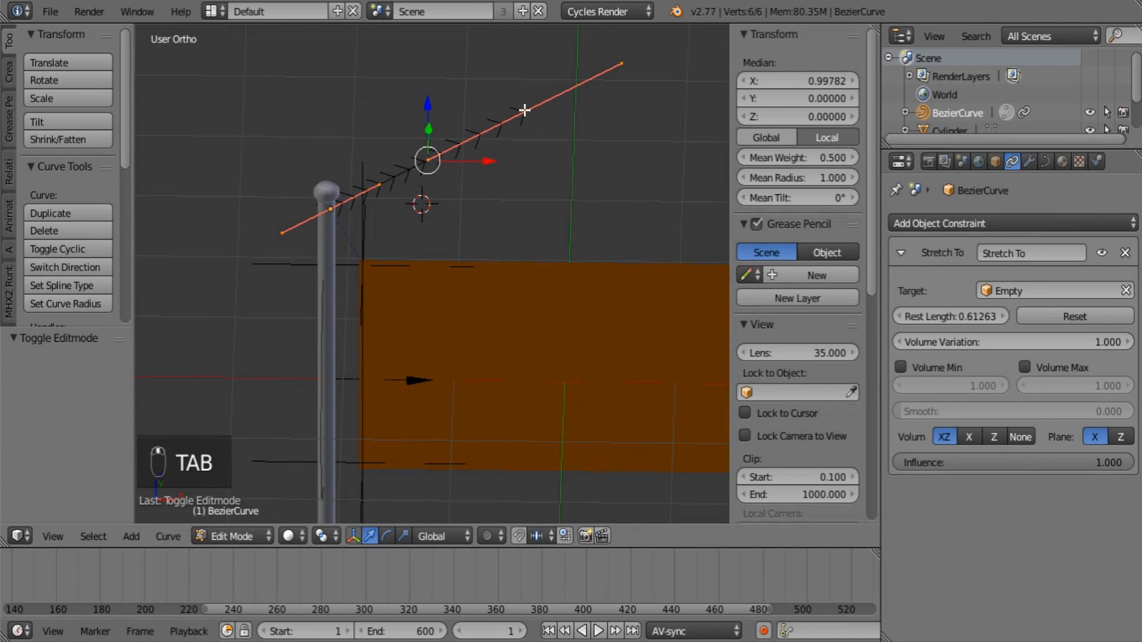
right_click(524, 110)
key("g")
key("z")
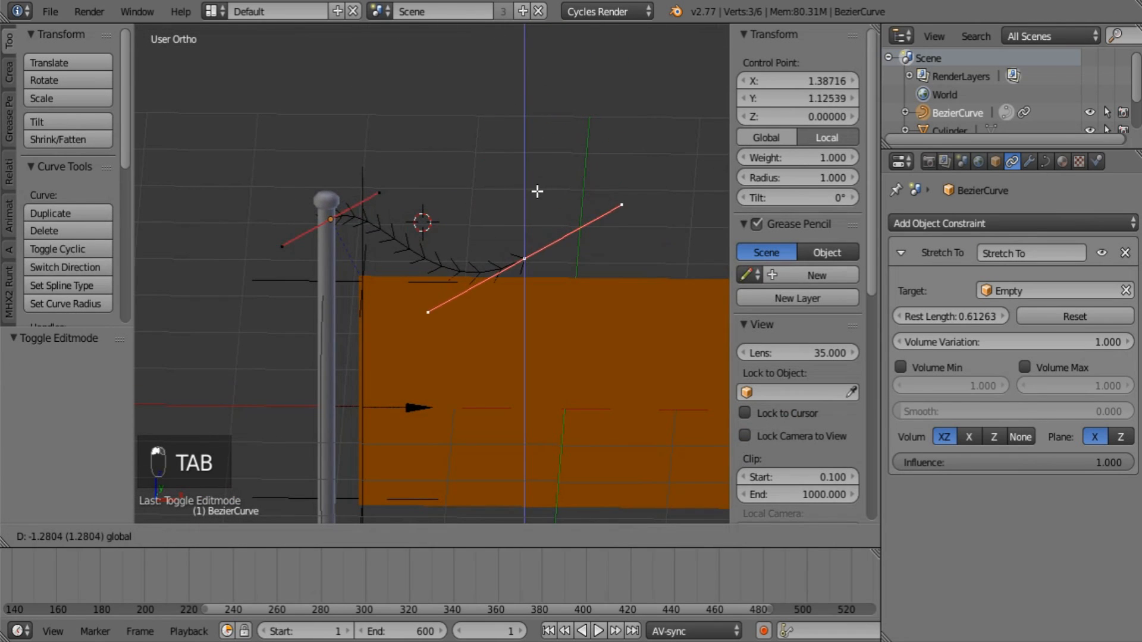
left_click(537, 191)
key("r")
left_click(578, 398)
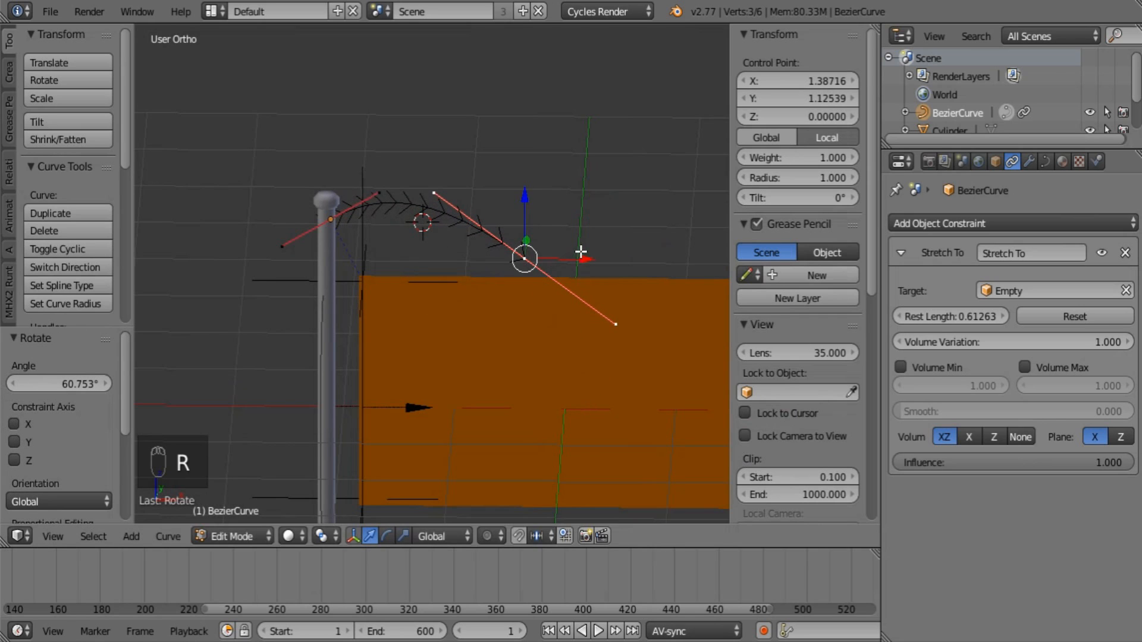
Step: Move the curve's end point onto the flag's upper pole-side corner and shrink its handles to a scale of about 0.17
key("g")
key("x")
left_click(364, 255)
key("g")
key("z")
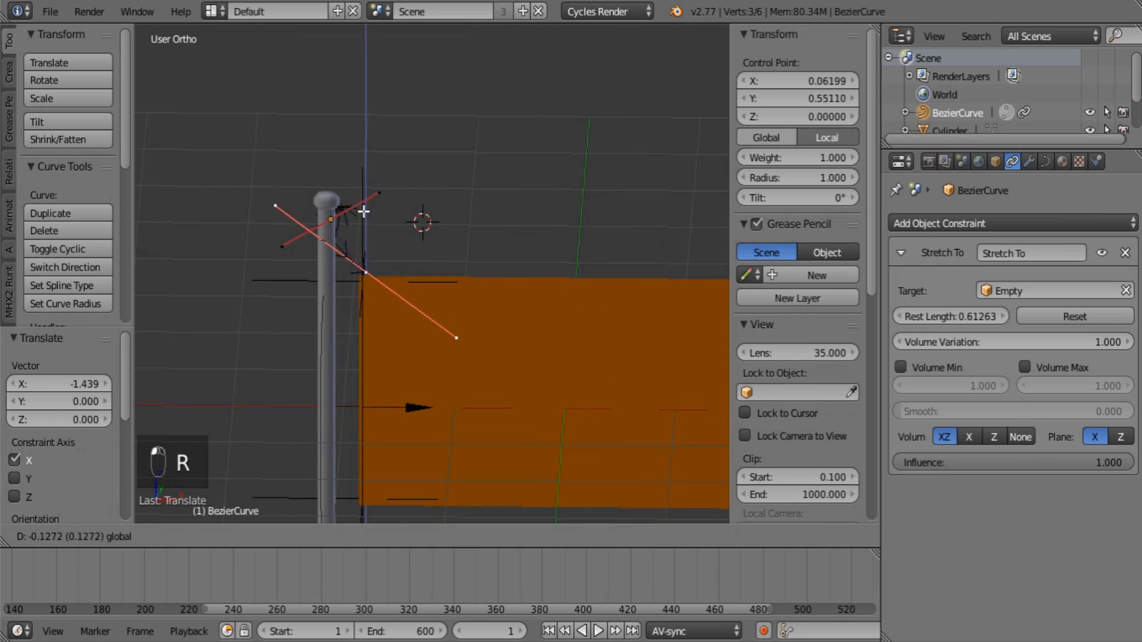
left_click(364, 224)
key("s")
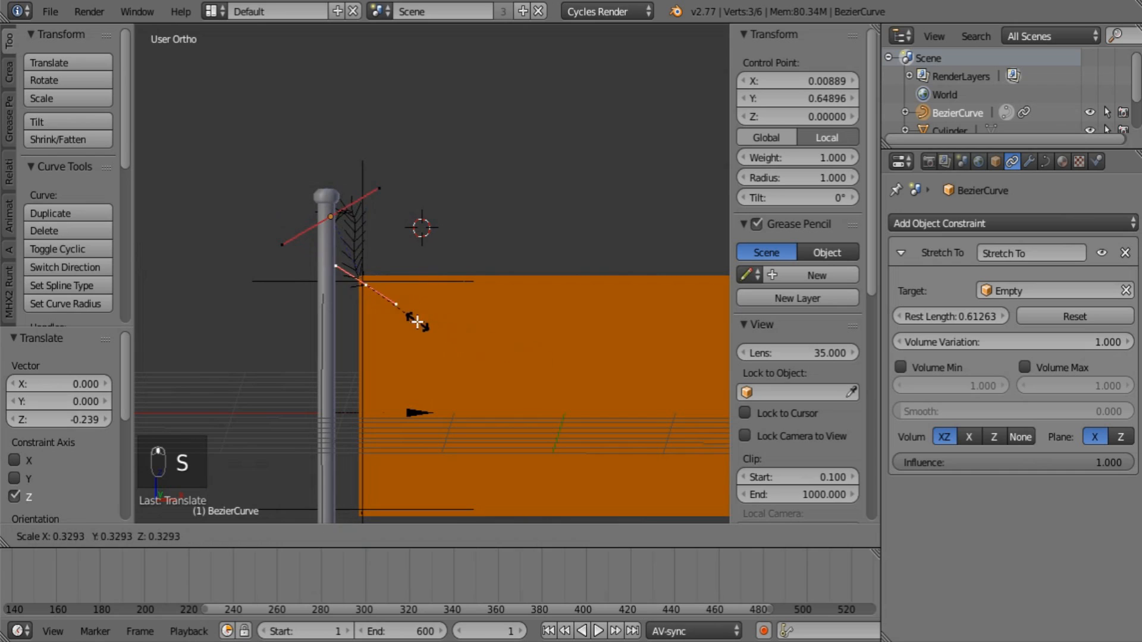
left_click(388, 310)
middle_click_drag(389, 310, 383, 241)
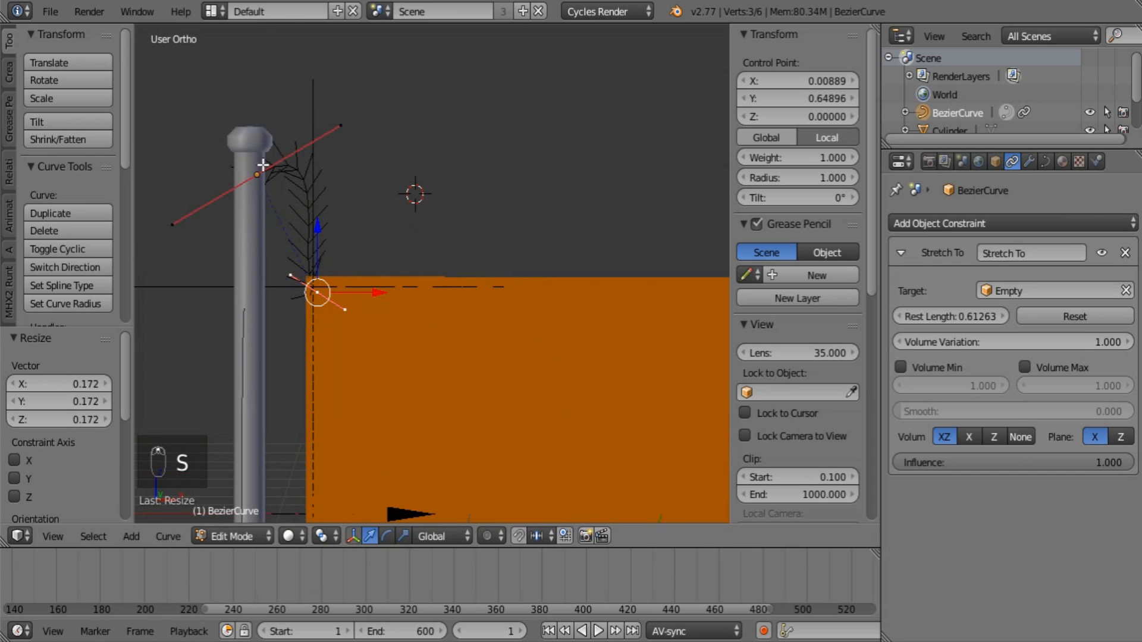
Step: Rotate the start point's handles about 89° and the end point's about 35° to straighten the curve, then nudge the end point toward the corner
key("r")
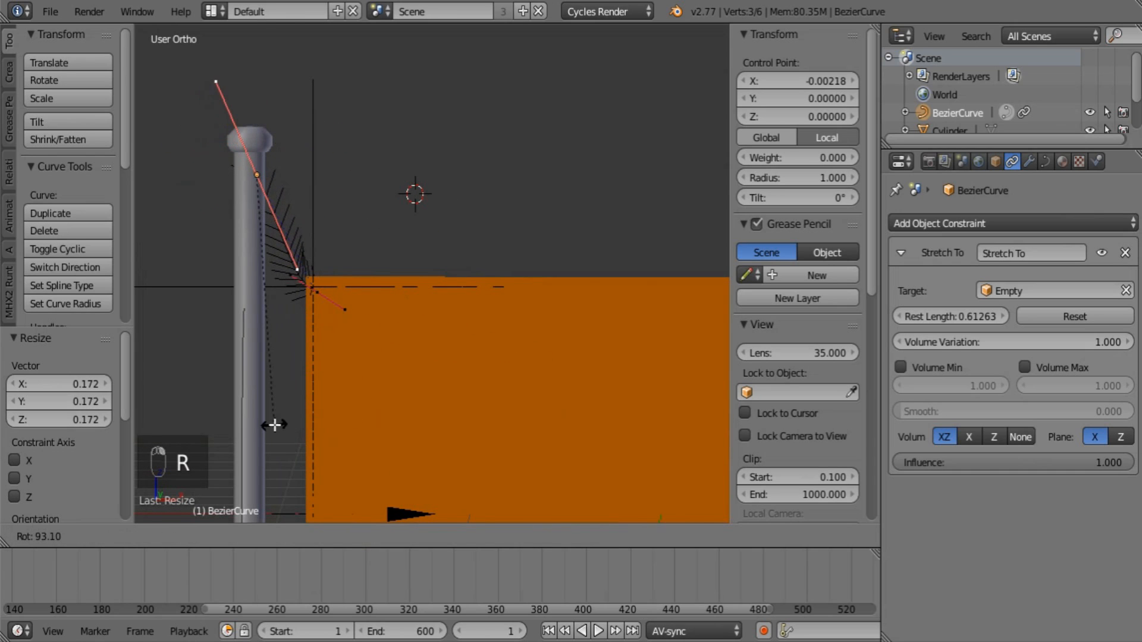
left_click(292, 421)
right_click(313, 303)
key("r")
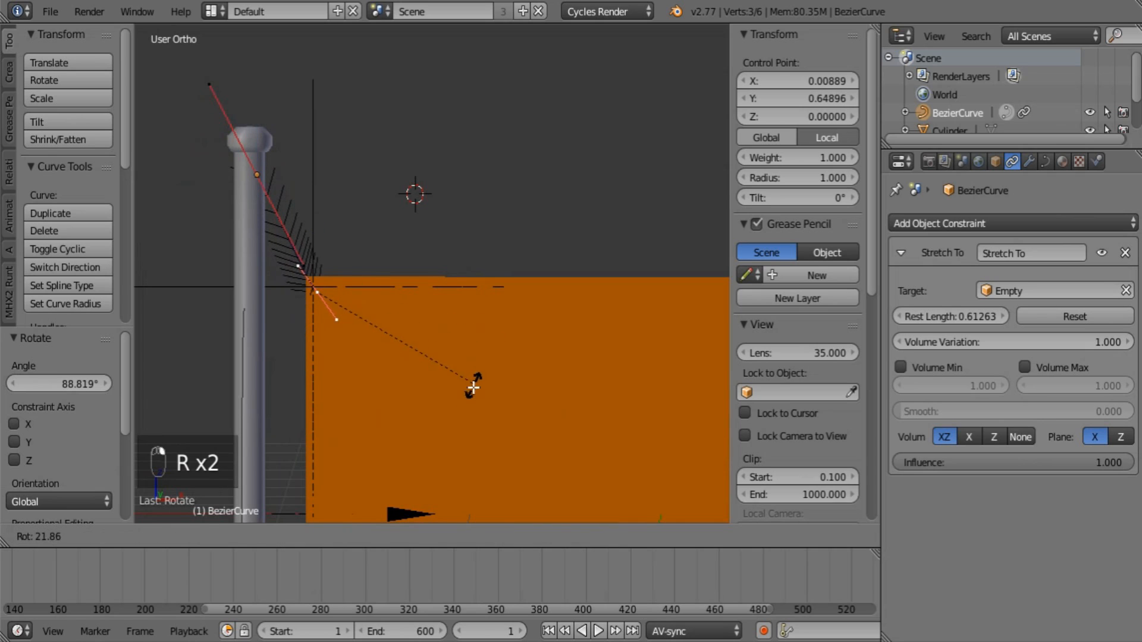
left_click(439, 409)
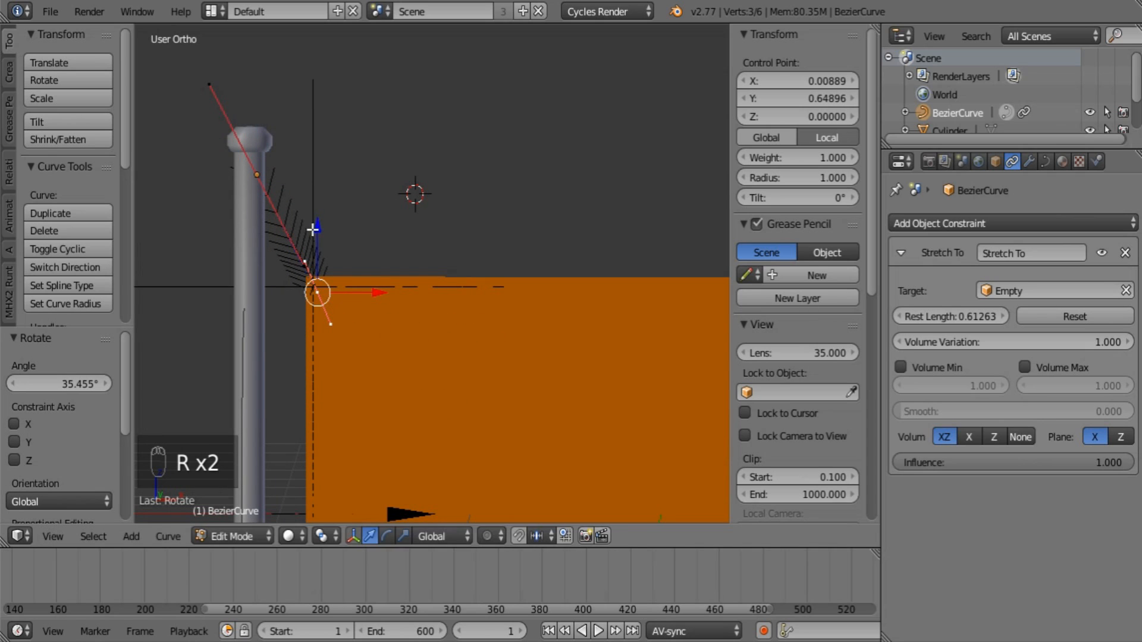
left_click_drag(313, 230, 314, 225)
left_click_drag(376, 293, 374, 292)
Step: Scale the handles of the curve's pole-side point to about 0.3 and nudge the end point about -0.015 along X
right_click(256, 174)
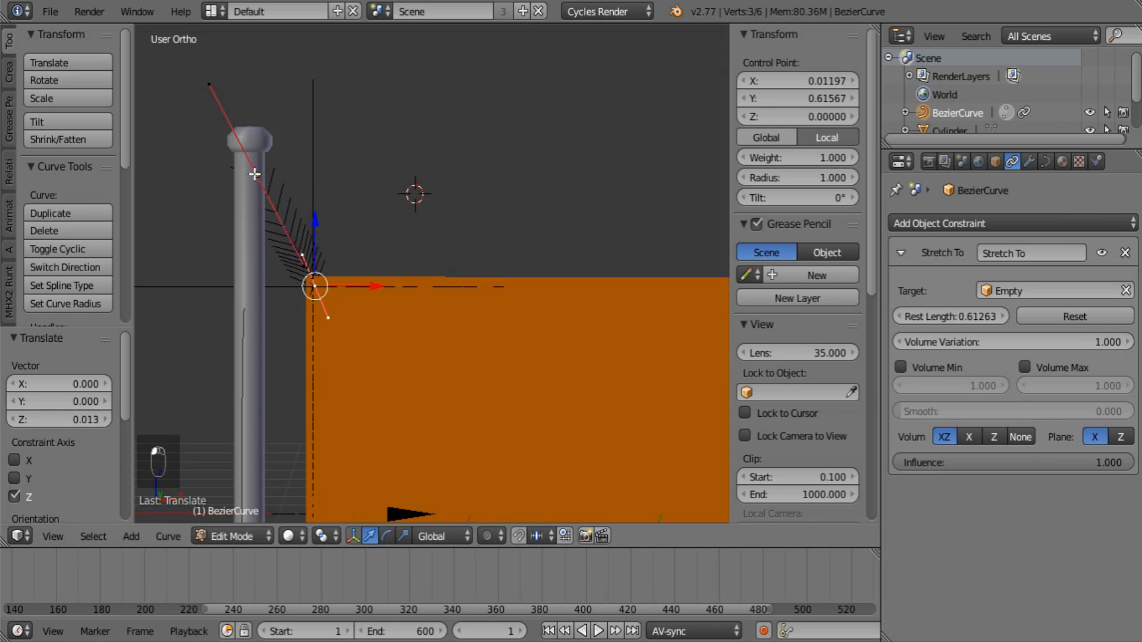
key("s")
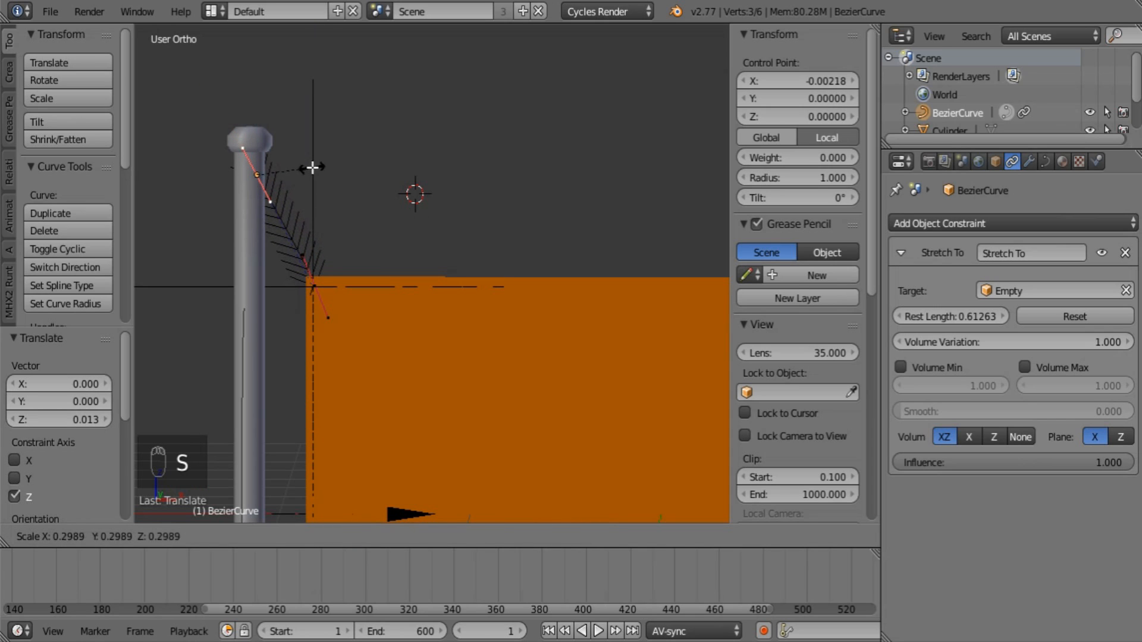
left_click(312, 167)
scroll(307, 301, "up", 2)
left_click_drag(329, 293, 316, 291)
Step: From the side, rotate the end point's handles about -19° in line with the pole, and return to Object Mode
middle_click_drag(385, 288, 201, 339)
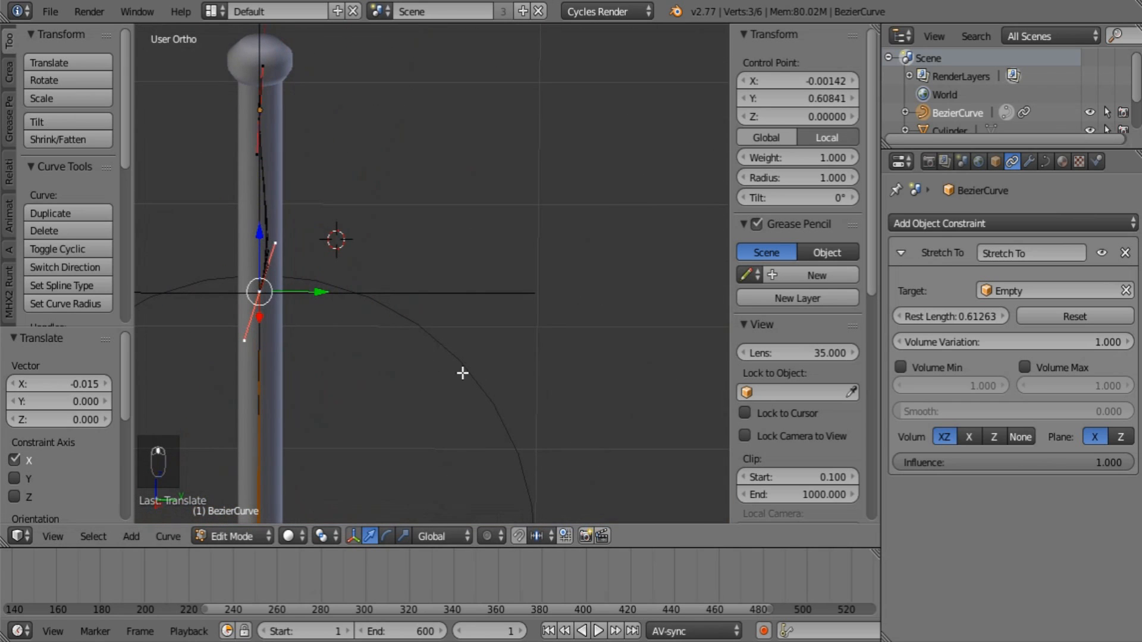
key("r")
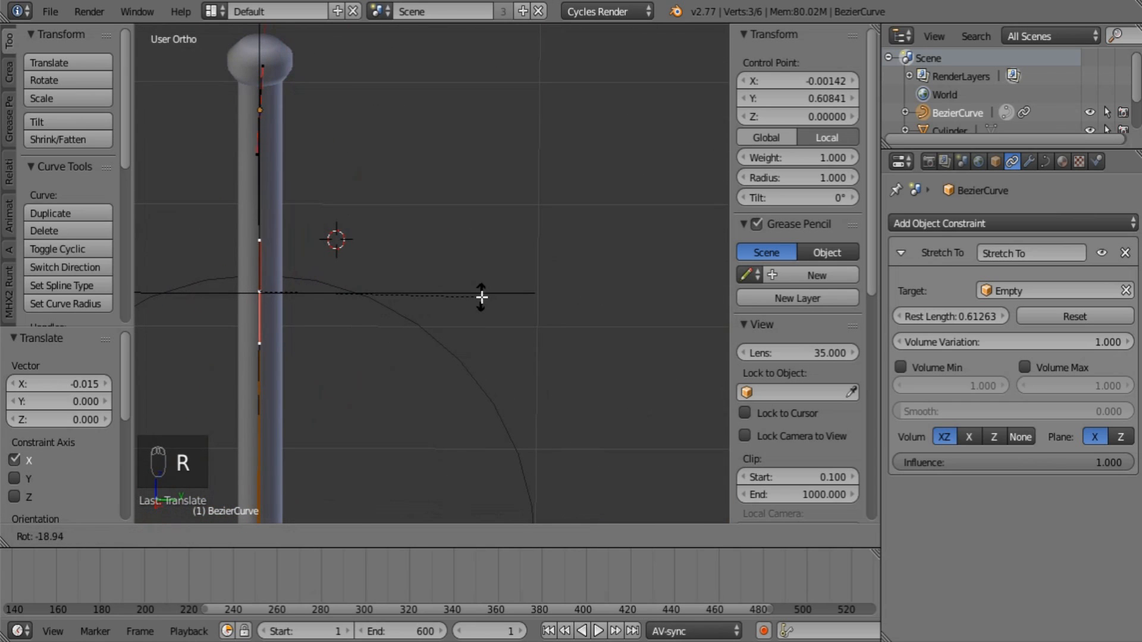
left_click(482, 297)
middle_click_drag(482, 297, 359, 386)
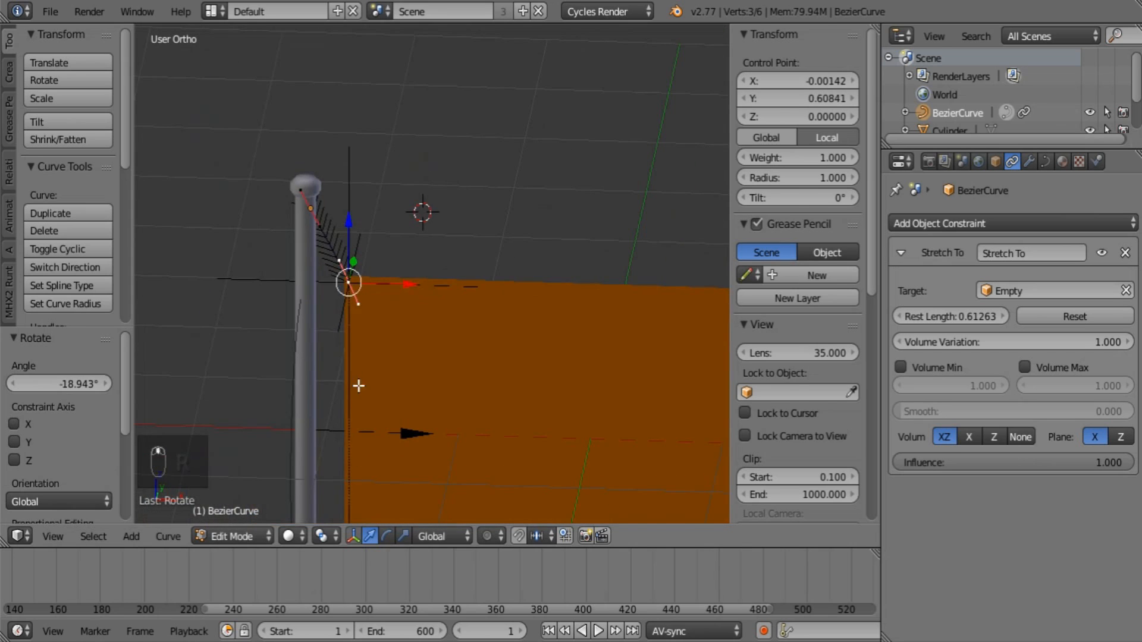
key("Tab")
Step: Set the curve's fill to Full and its bevel depth to 0.009 to thicken it into a rope
left_click(1045, 163)
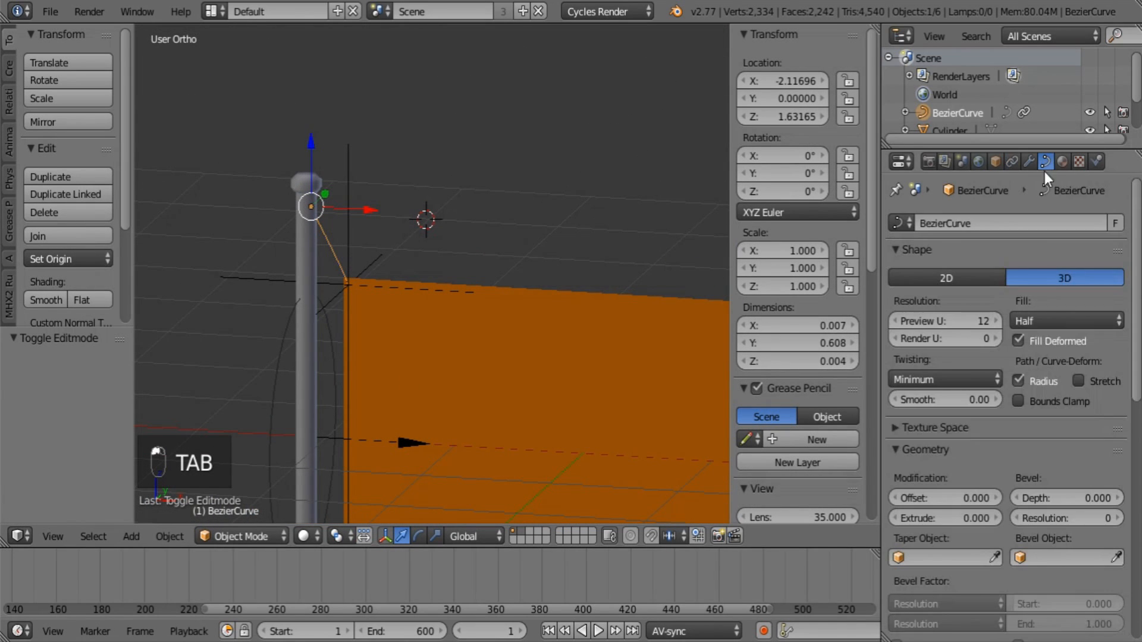
left_click(1054, 318)
left_click(1053, 297)
scroll(1040, 401, "down", 2)
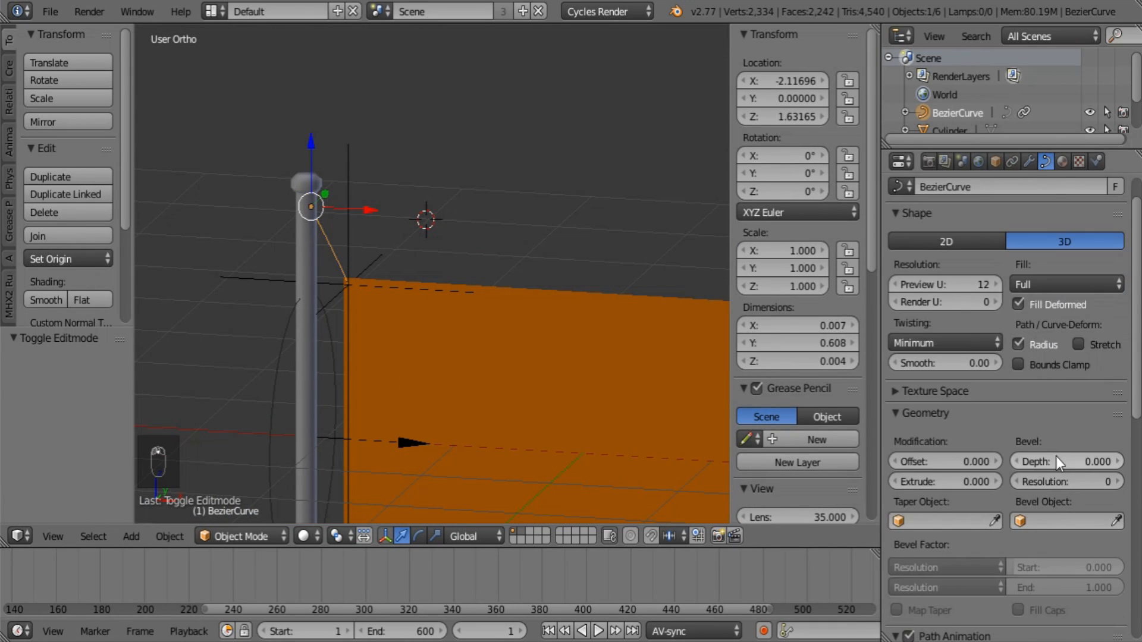
left_click_drag(1055, 455, 1069, 457)
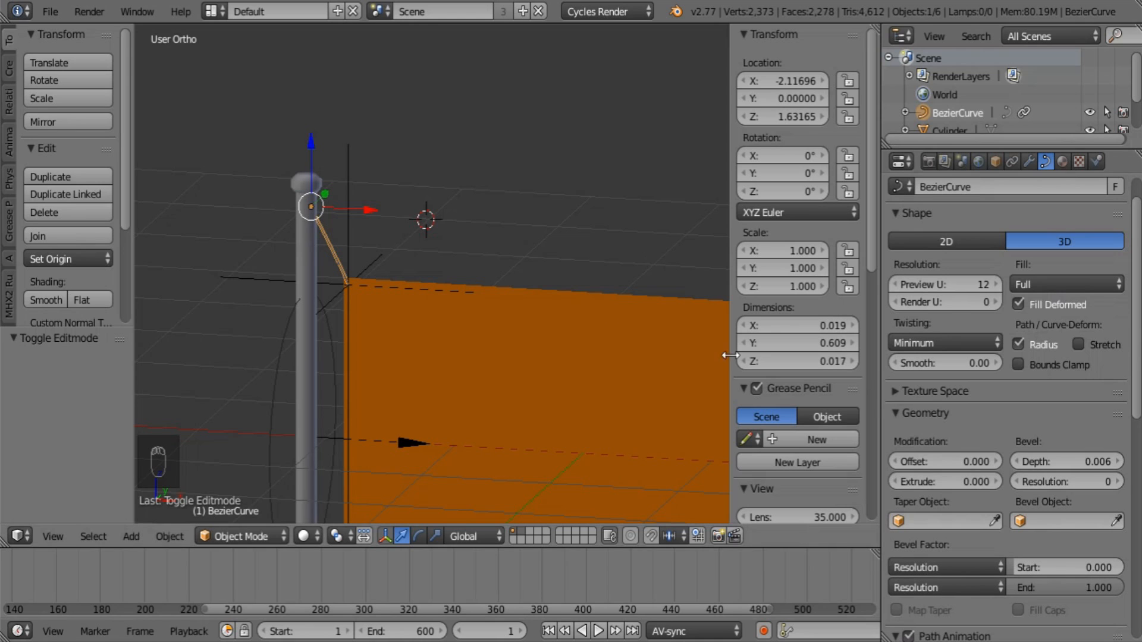
scroll(583, 309, "up", 6)
middle_click_drag(220, 253, 480, 356, "shift")
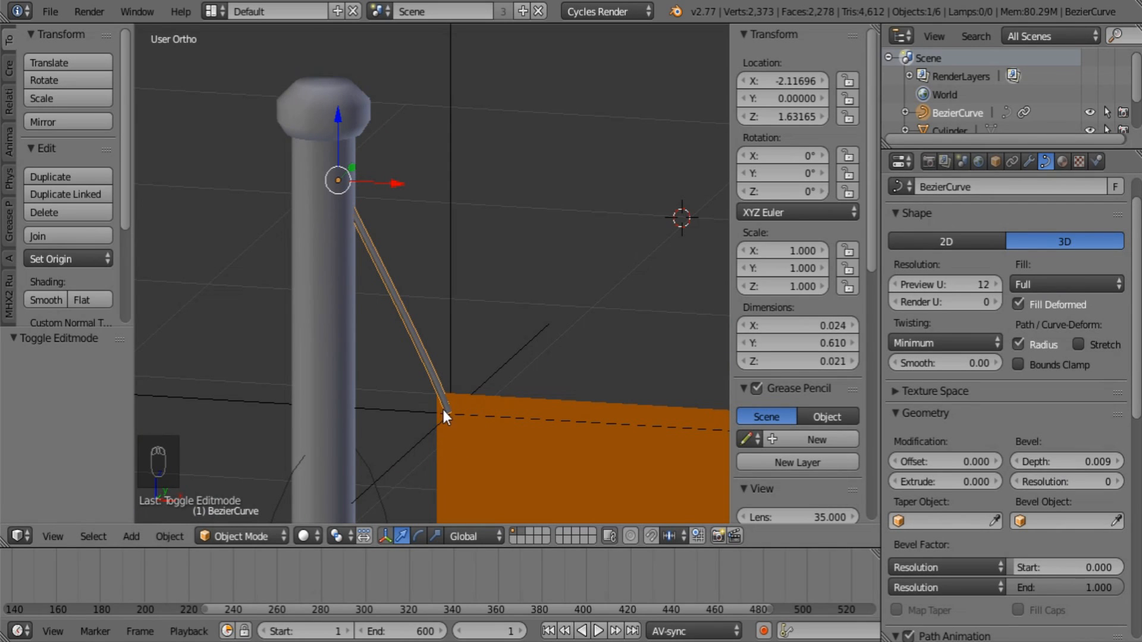
Step: Play the animation to check how the rope follows the flag's upper corner, and return to the first frame
middle_click_drag(441, 285, 408, 296)
scroll(381, 223, "down", 3)
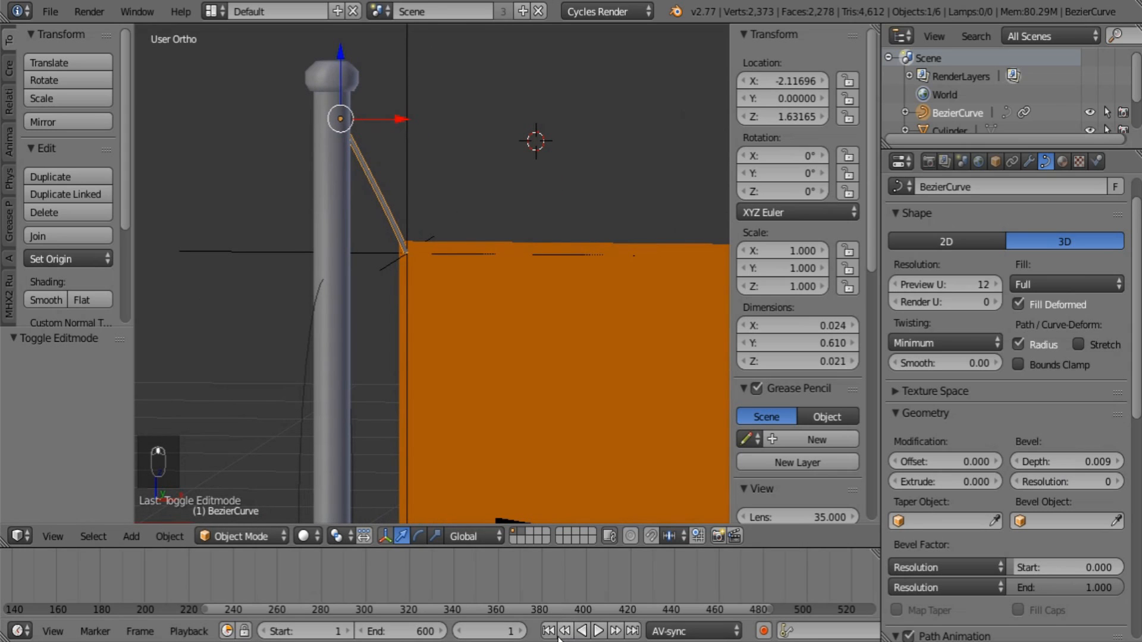
left_click(597, 632)
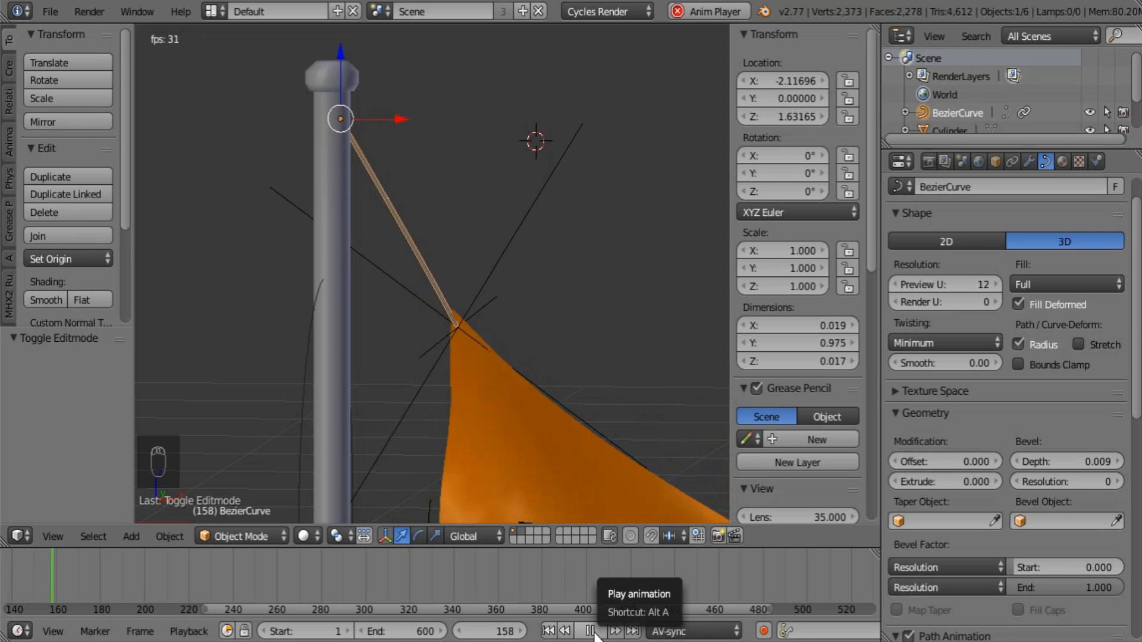
left_click(594, 632)
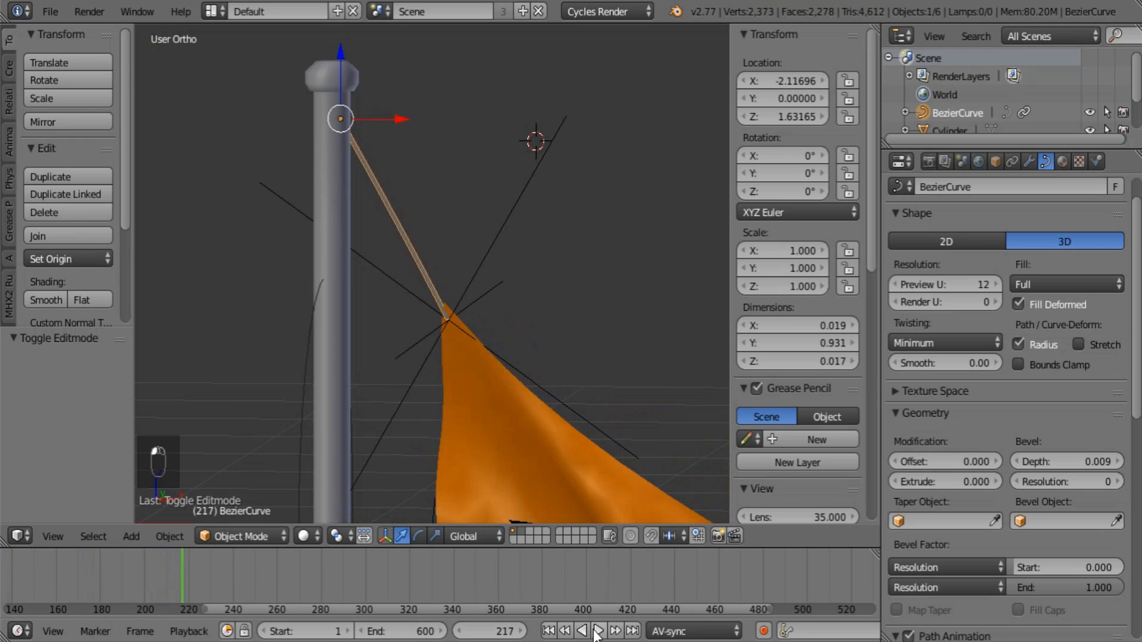
left_click(546, 632)
Step: Duplicate the rope curve down along the flagpole to about Z -12.17 and shift the copy to about X -1.82
scroll(391, 235, "down", 10)
middle_click_drag(477, 296, 461, 255, "shift")
middle_click_drag(461, 255, 444, 149)
scroll(440, 227, "up", 3)
scroll(423, 202, "down", 3)
key("shift+d")
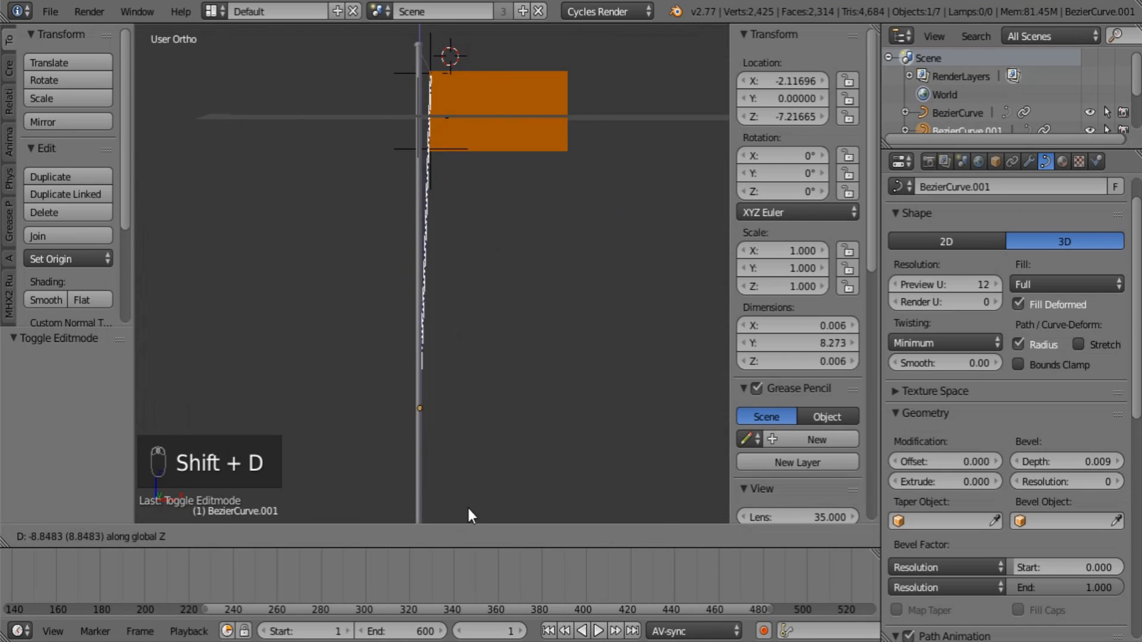
left_click(480, 212)
middle_click_drag(390, 351, 464, 211, "shift")
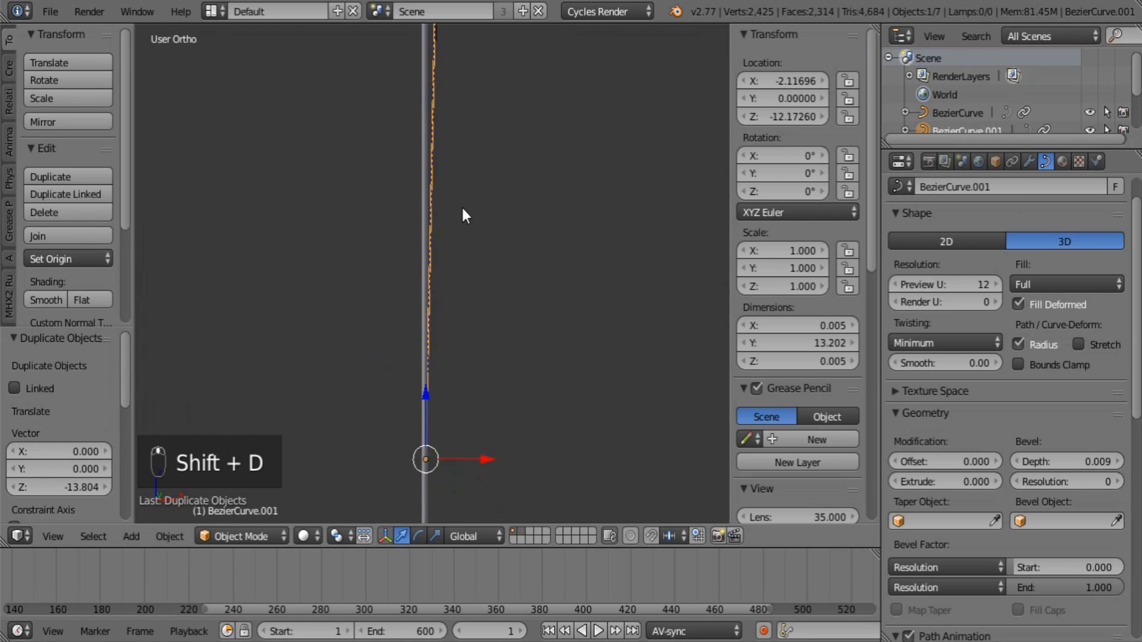
left_click_drag(475, 457, 493, 461)
scroll(494, 462, "down", 5)
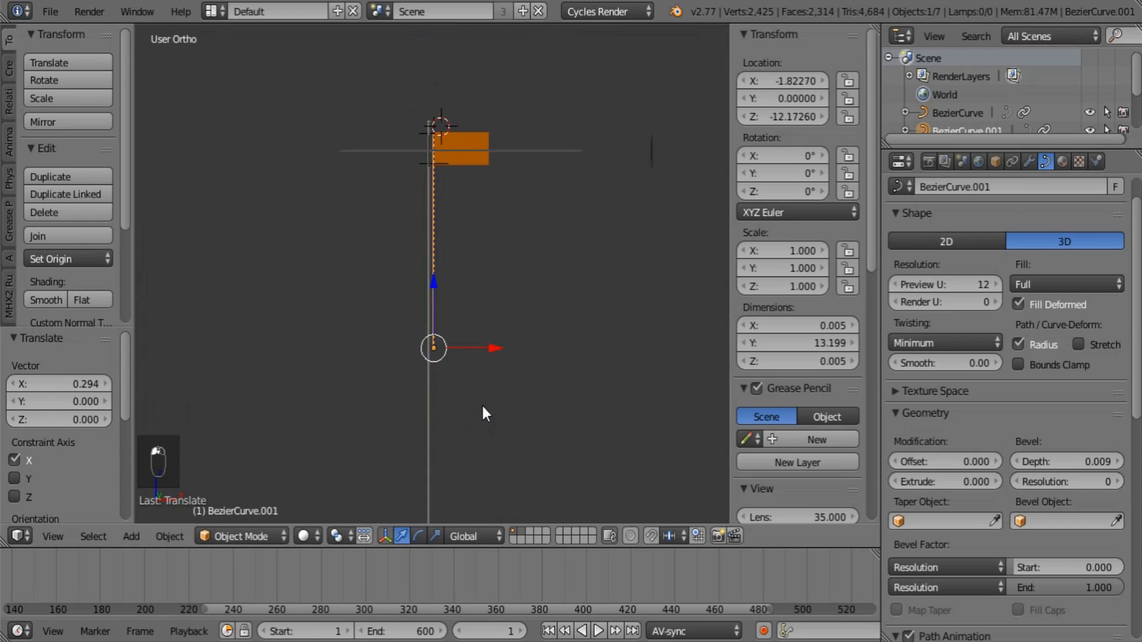
Step: Move the copied rope's origin further down the flagpole to about Z -19.04 and closer to the pole at about X -1.99
middle_click_drag(481, 404, 454, 286, "shift")
left_click_drag(419, 227, 423, 348)
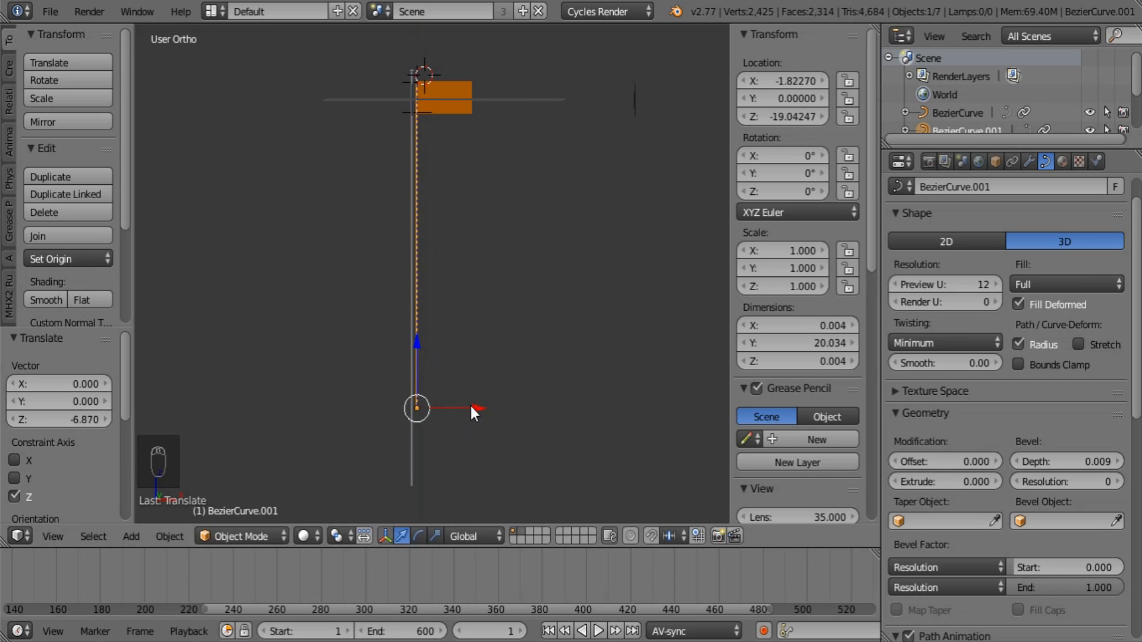
left_click_drag(471, 407, 468, 414)
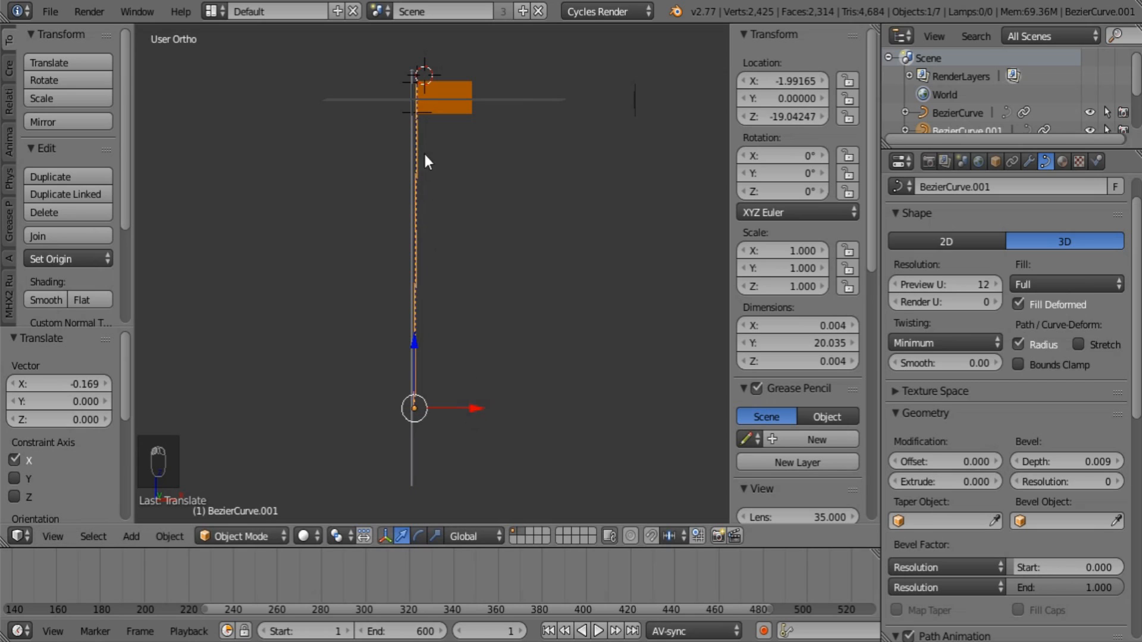
Step: Retarget the lower rope's Stretch To constraint to Empty.001 at the flag's lower corner
middle_click_drag(423, 160, 420, 262, "shift")
scroll(420, 262, "up", 6)
scroll(427, 260, "up", 1)
middle_click_drag(348, 135, 416, 233, "shift")
scroll(416, 233, "up", 4)
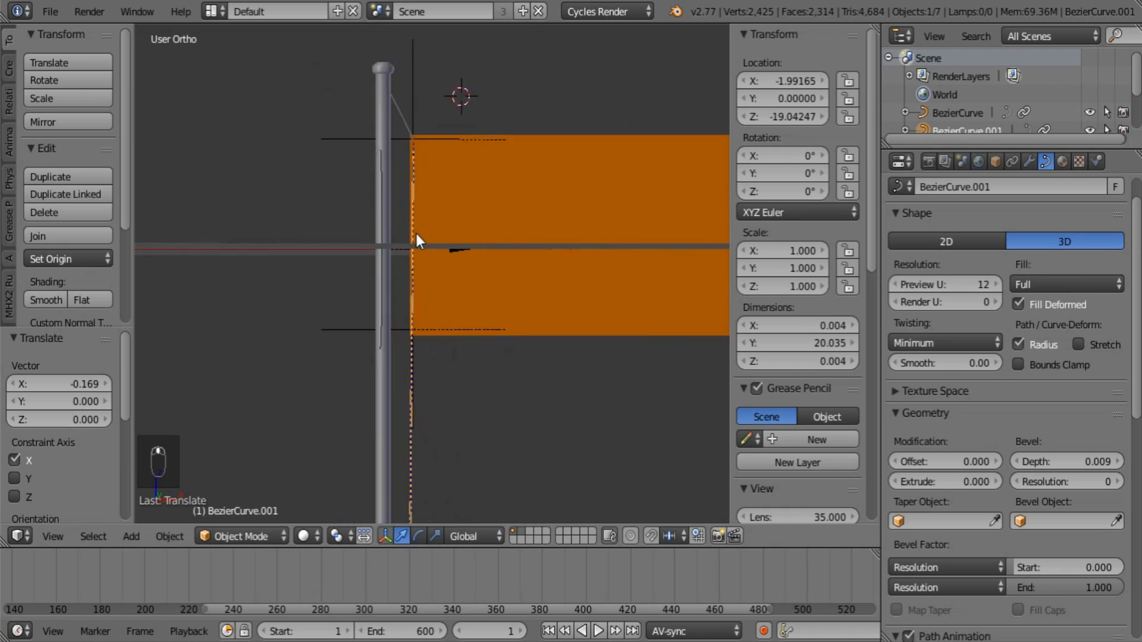
left_click(1012, 161)
left_click(1126, 290)
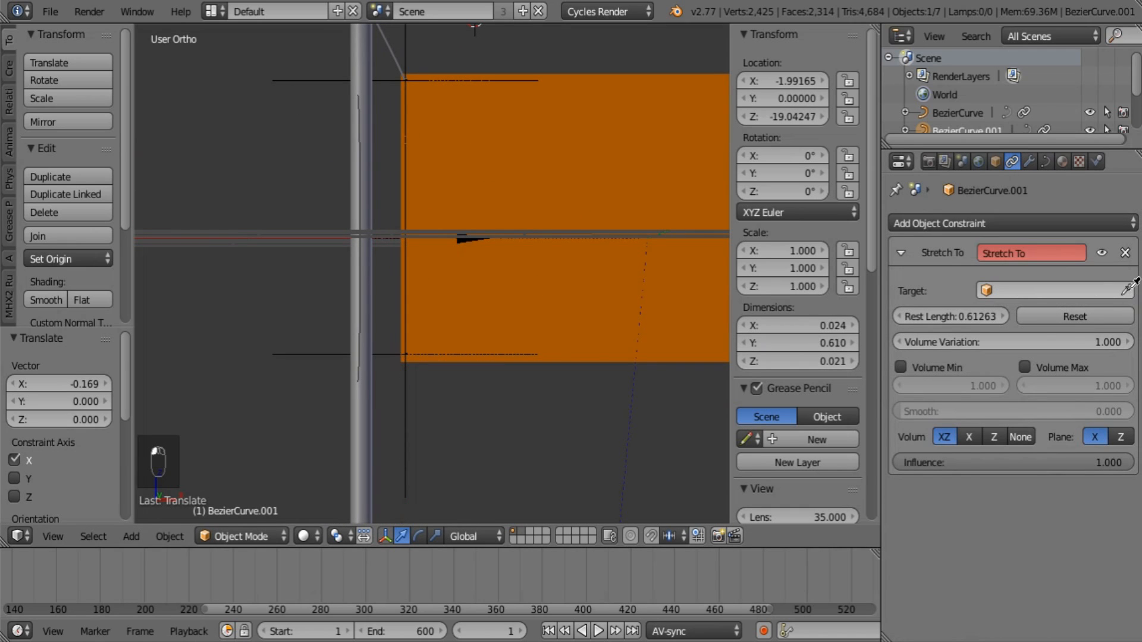
left_click(409, 418)
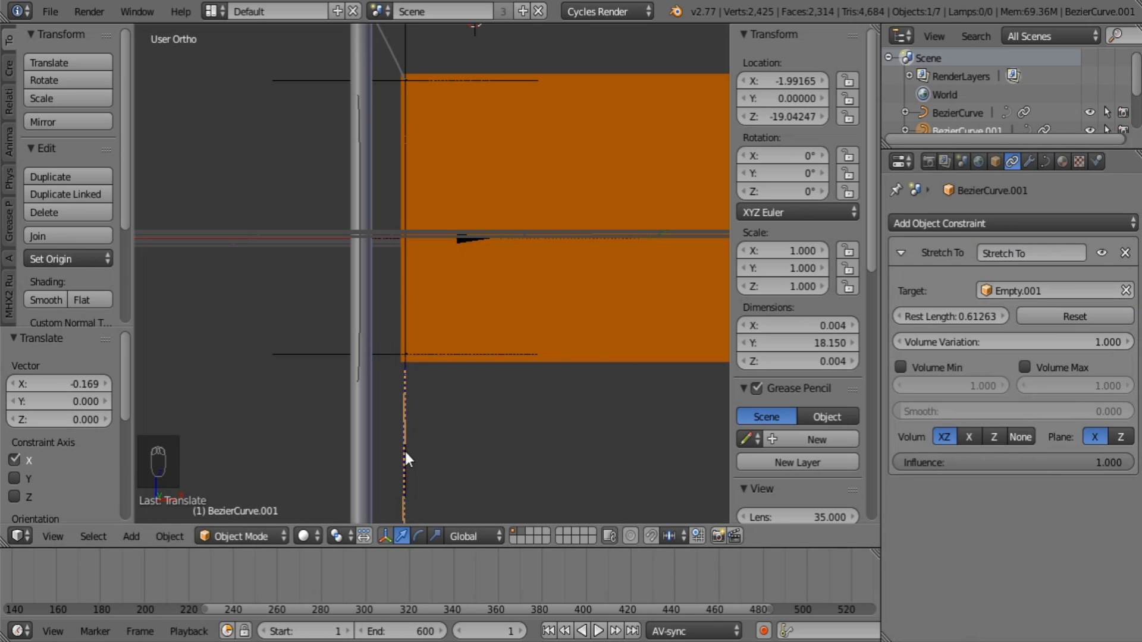
Step: Reselect the lower rope curve and turn off its Stretch To constraint
right_click(404, 450)
scroll(441, 481, "down", 5)
middle_click_drag(432, 469, 430, 312, "shift")
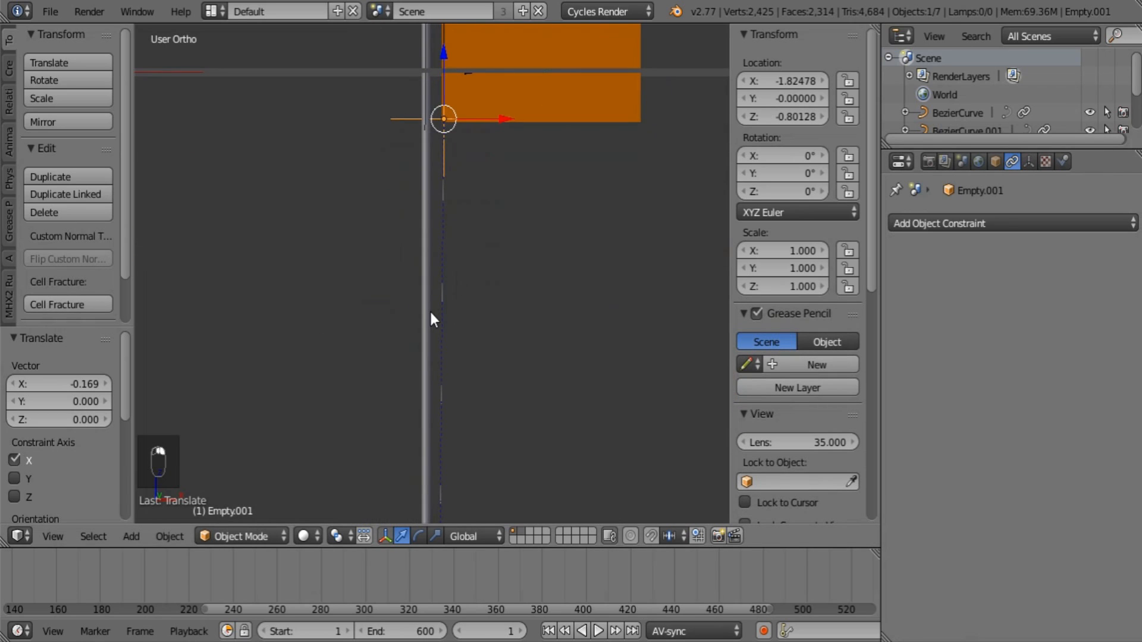
right_click(430, 313)
right_click(441, 318)
scroll(461, 345, "down", 6)
middle_click_drag(508, 357, 489, 318, "shift")
scroll(489, 319, "up", 3)
left_click(1101, 252)
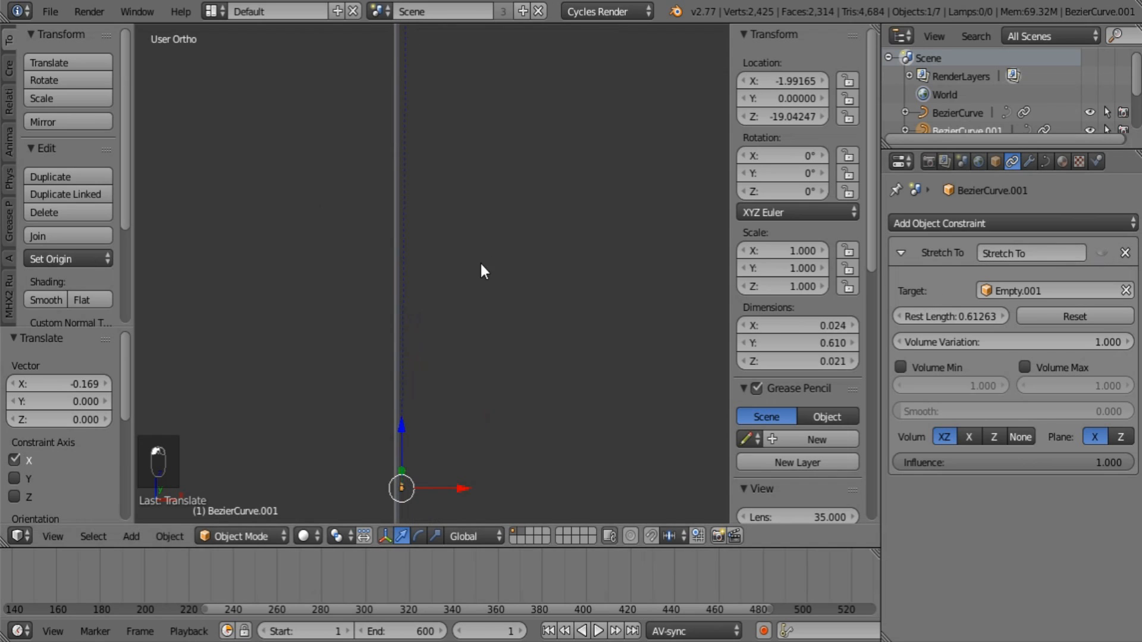
Step: In Edit Mode, lengthen the lower rope by moving its end control point along the Y axis to about 20.76
middle_click_drag(481, 267, 399, 289)
key("Tab")
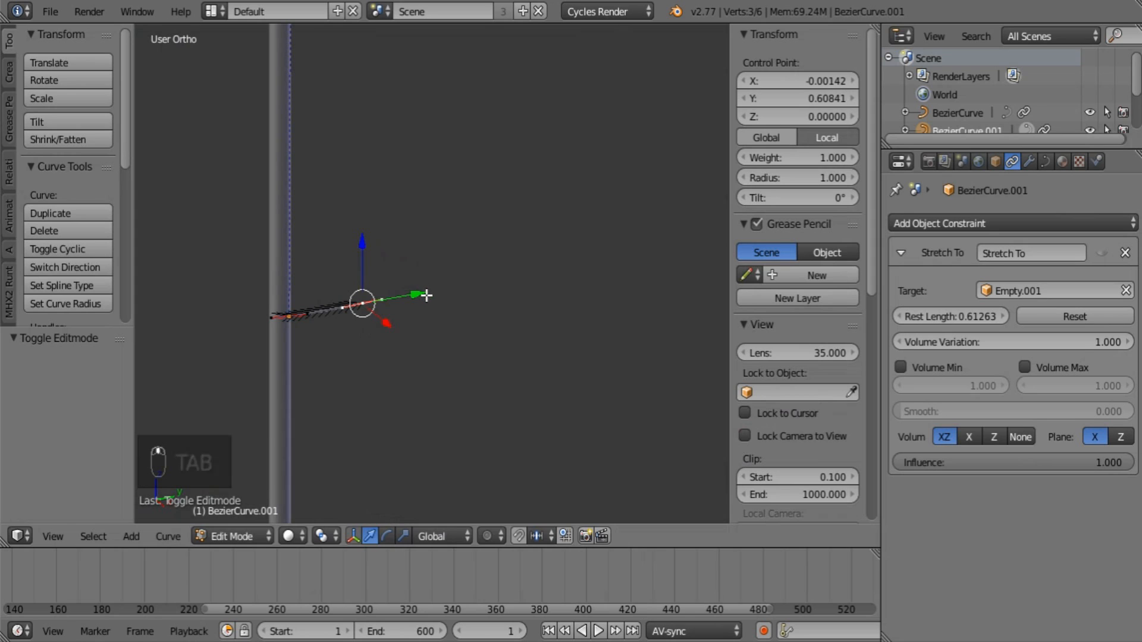
left_click_drag(427, 295, 526, 260)
left_click_drag(436, 156, 438, 156)
scroll(403, 176, "down", 10)
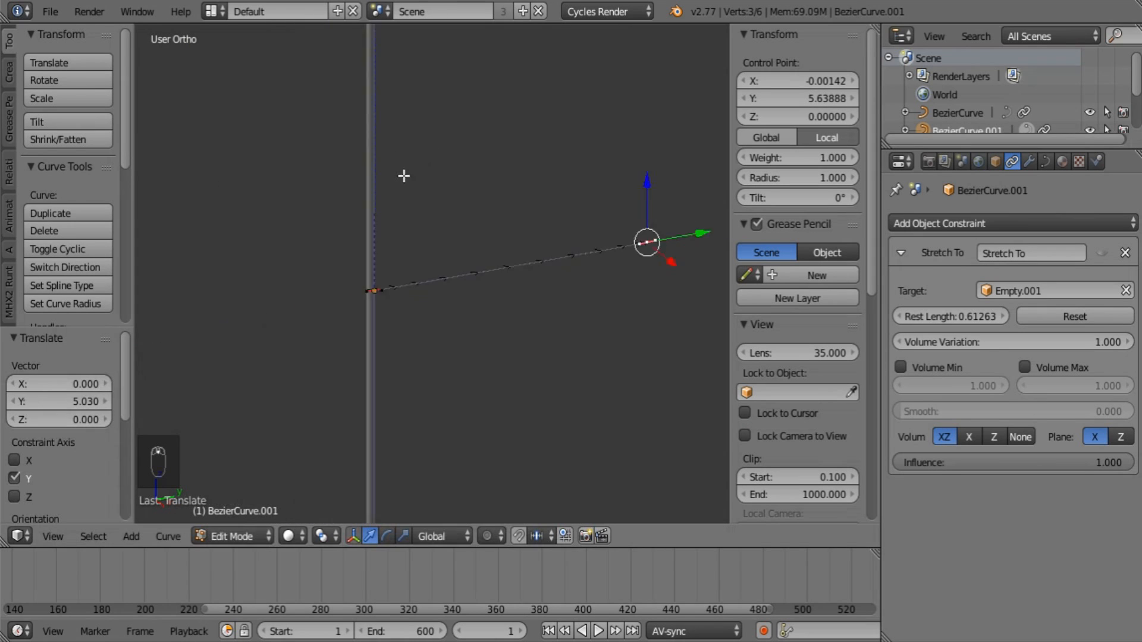
middle_click_drag(400, 225, 273, 335, "shift")
scroll(413, 320, "down", 7)
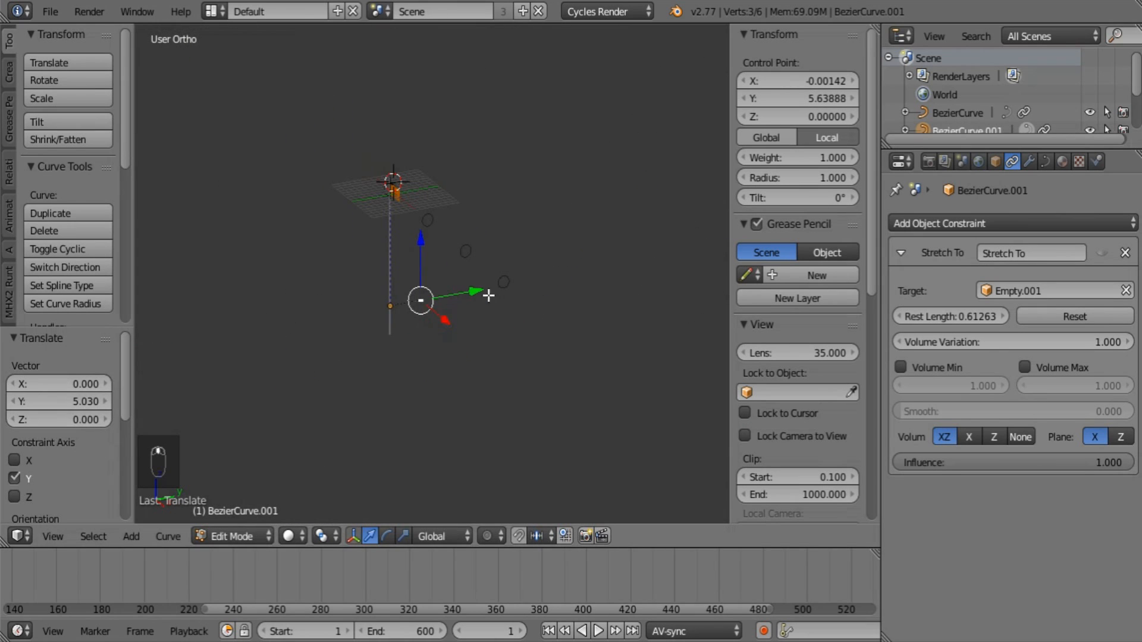
mouse_move(488, 296)
left_mouse_down()
mouse_move(510, 282)
mouse_move(486, 296)
left_mouse_up()
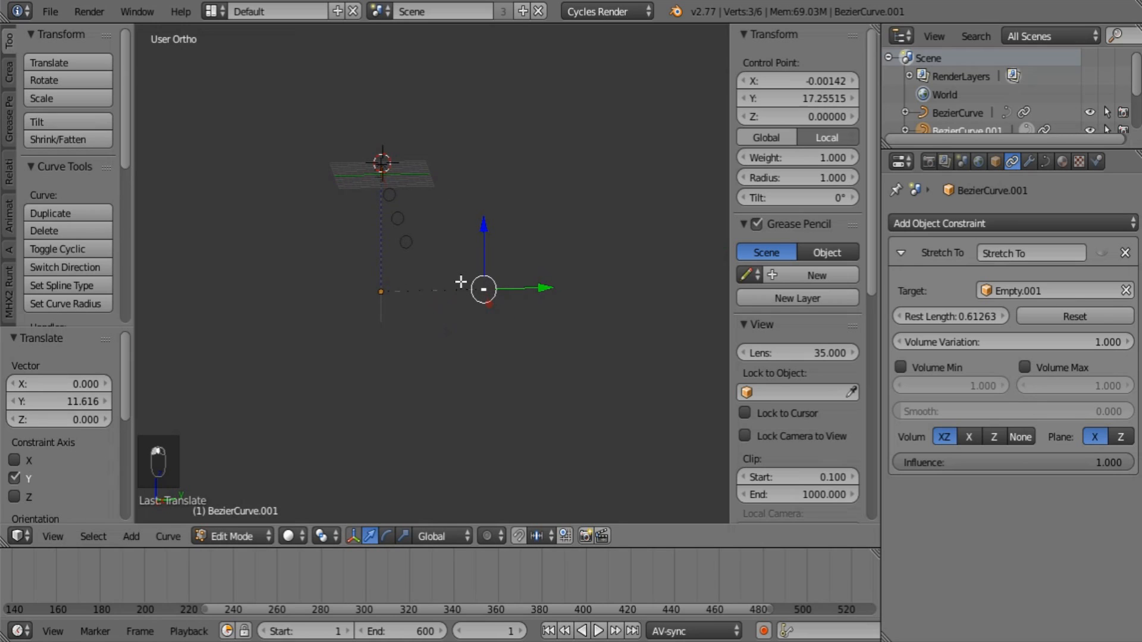
mouse_move(561, 290)
left_mouse_down()
mouse_move(551, 292)
mouse_move(570, 289)
left_mouse_up()
scroll(543, 293, "up", 2)
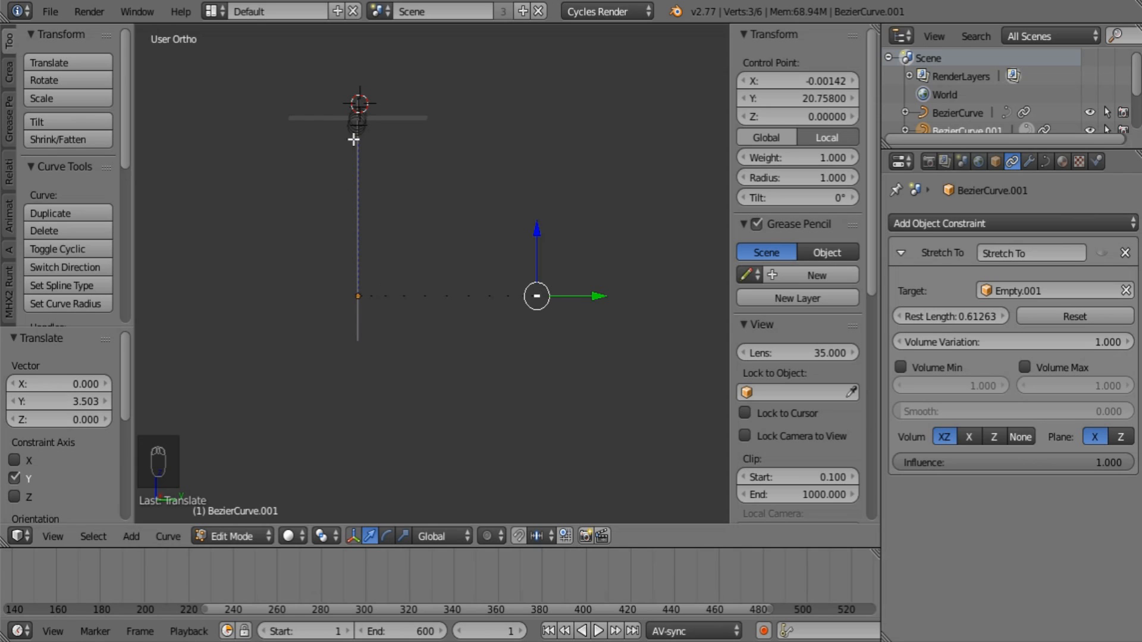
Step: Return to Object Mode and turn the lower rope's Stretch To constraint back on
middle_click_drag(296, 302, 691, 271)
key("Tab")
left_click(1102, 253)
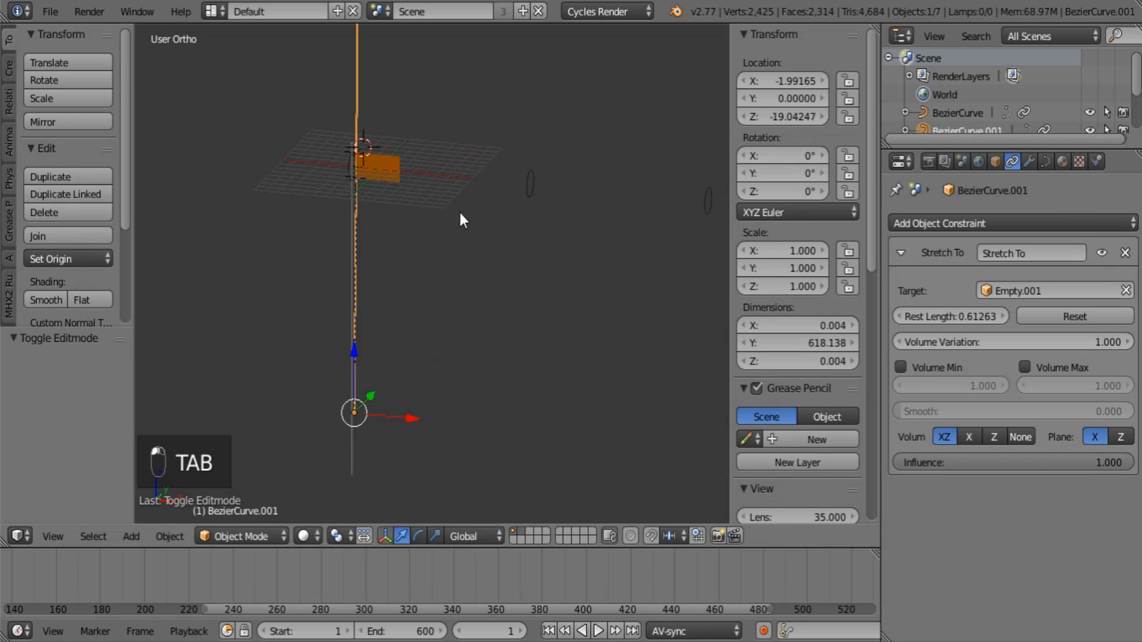
Step: Set the Stretch To rest length to 20.75 so the rope ends at the flag's lower corner, finishing in Object Mode
mouse_move(462, 220)
middle_mouse_down()
mouse_move(517, 305)
mouse_move(427, 277)
mouse_move(478, 228)
middle_mouse_up()
scroll(427, 276, "down", 4)
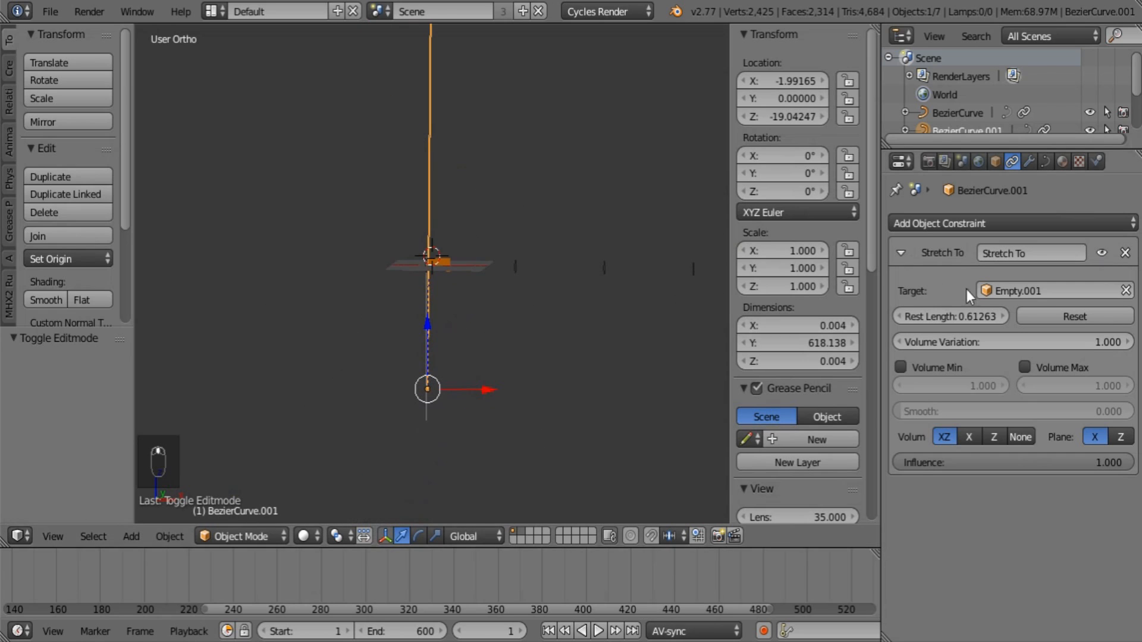
scroll(510, 294, "up", 12)
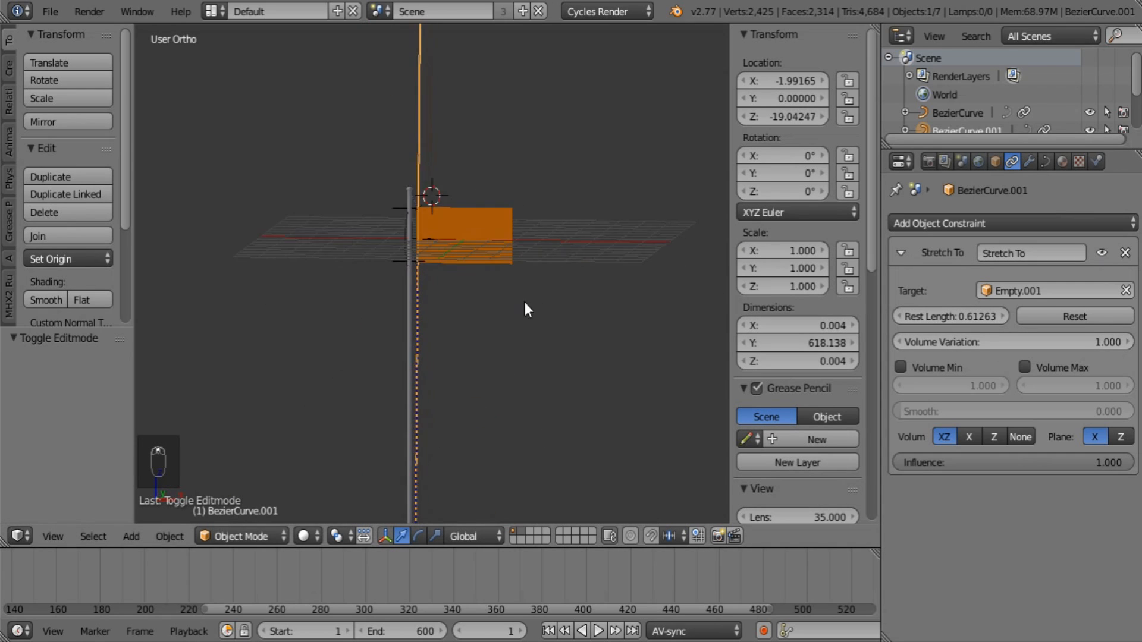
scroll(449, 262, "up", 6)
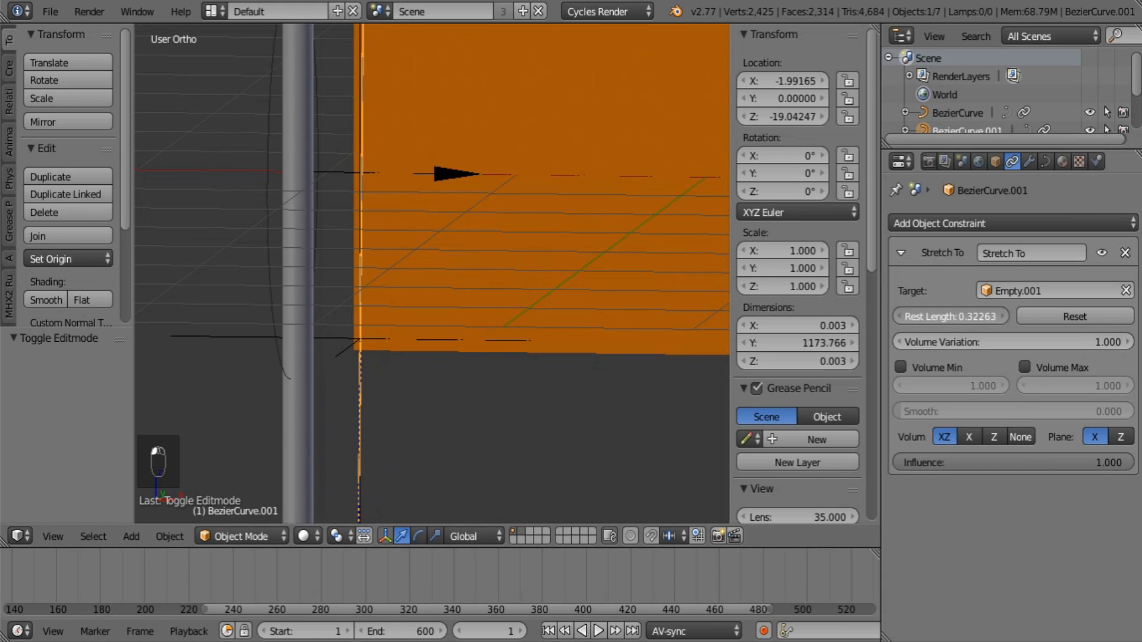
left_click_drag(951, 316, 922, 316)
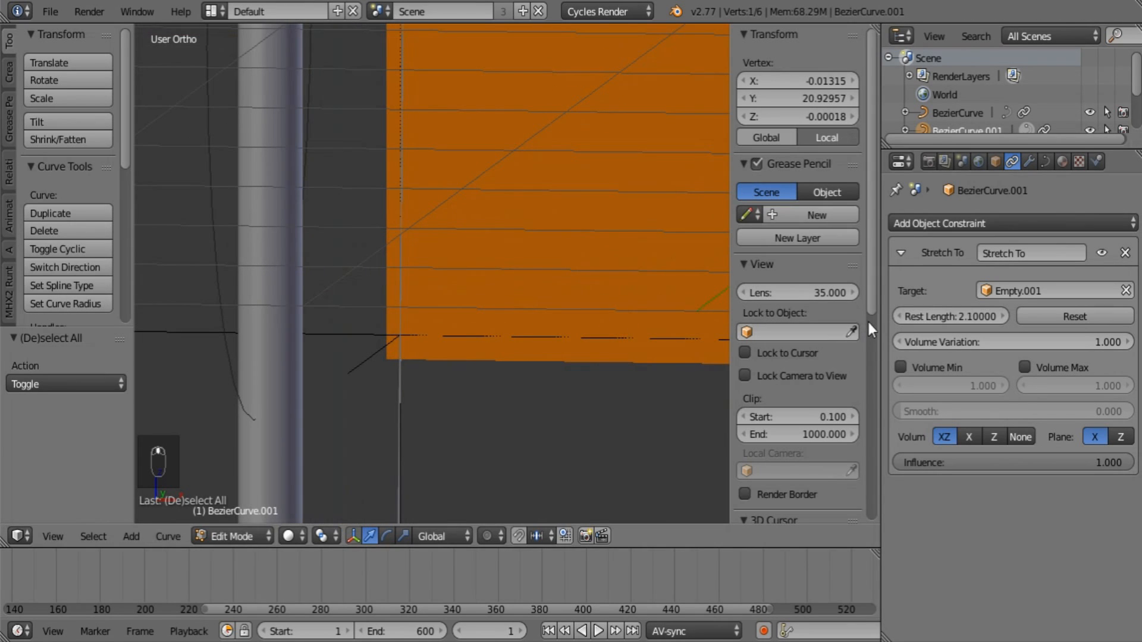
left_click_drag(964, 316, 967, 316)
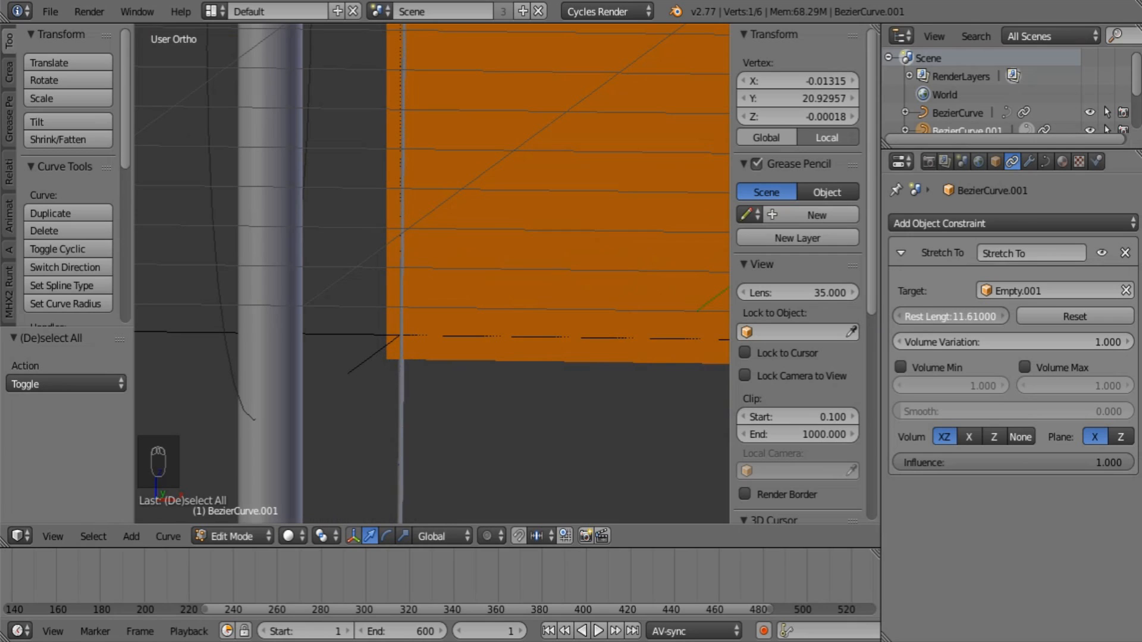
left_click_drag(967, 316, 986, 316)
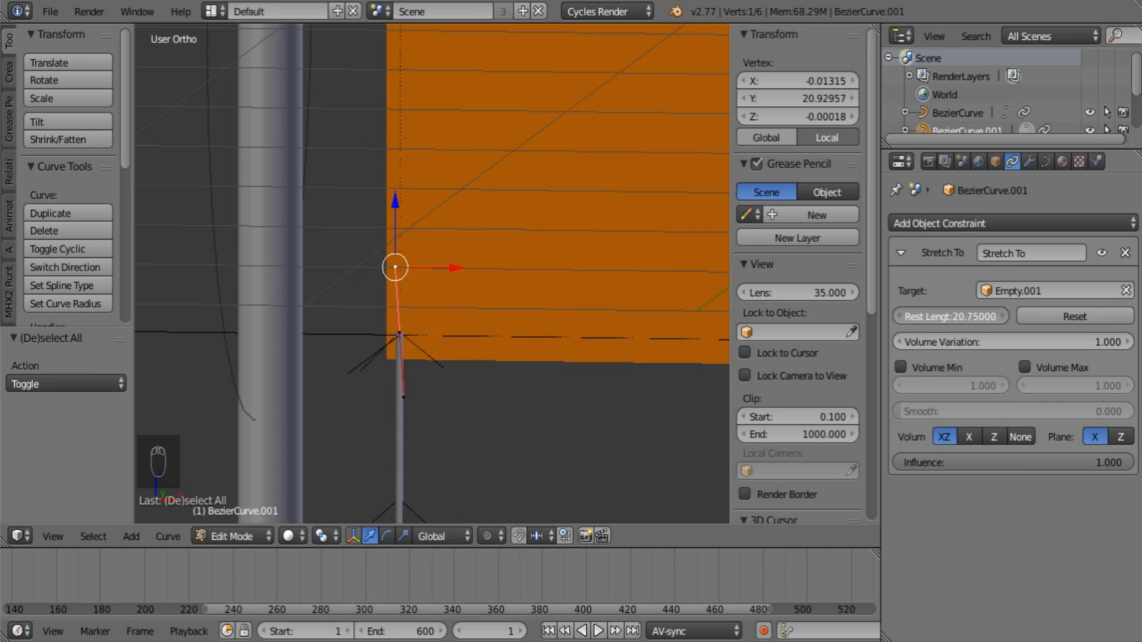
key("Tab")
scroll(517, 363, "down", 6)
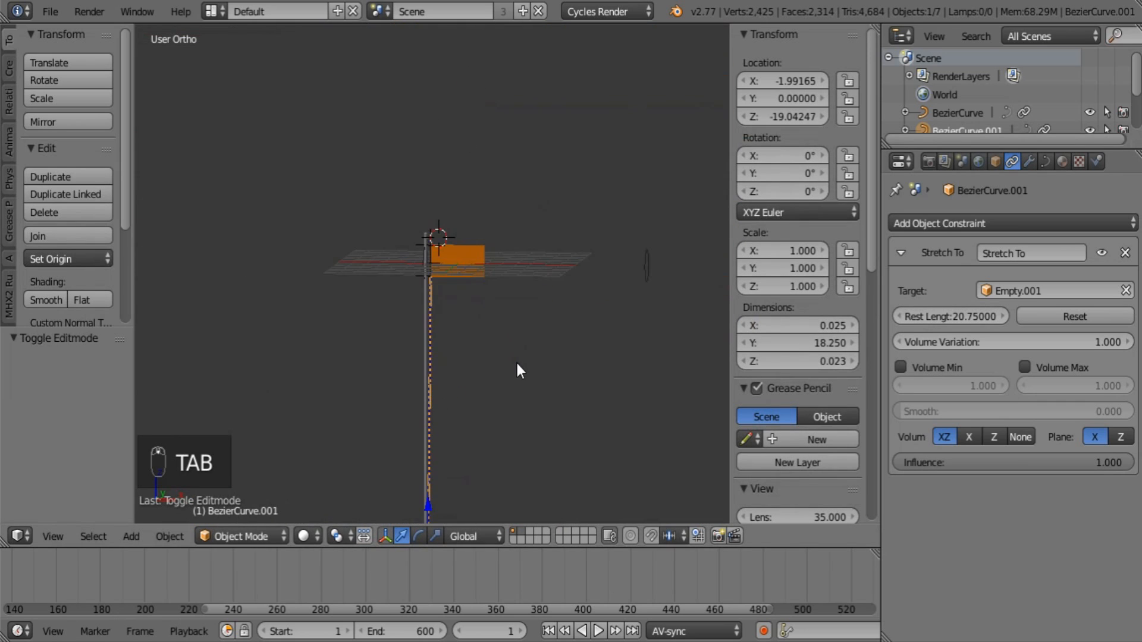
Step: Play the flag animation, examine the cloth and rope motion near the pole, and return to the first frame
scroll(487, 351, "up", 8)
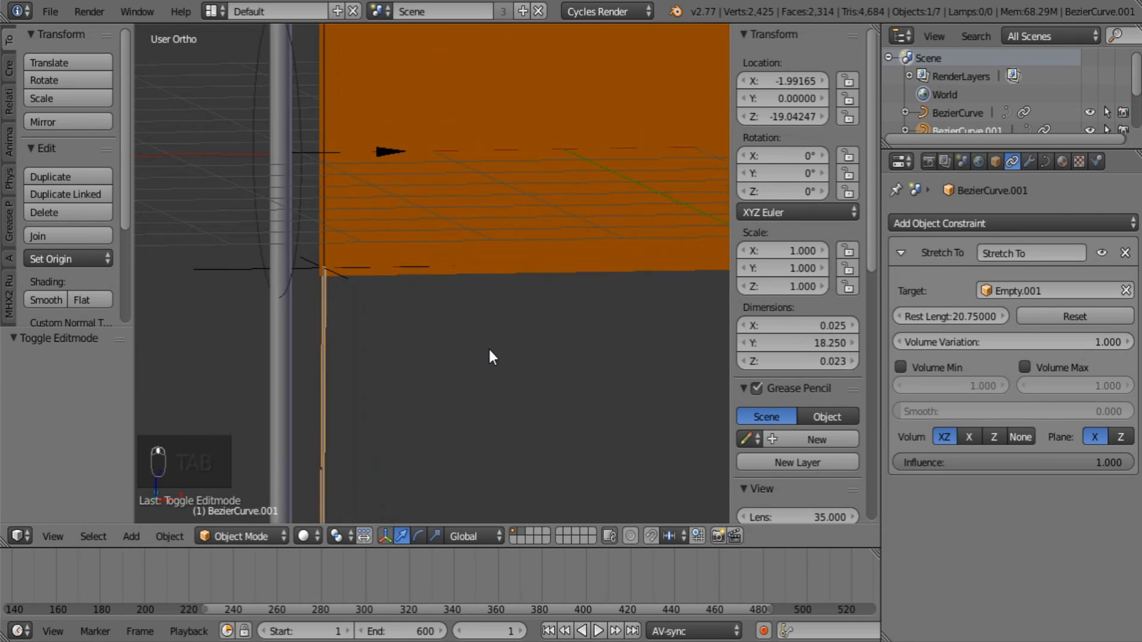
left_click(597, 630)
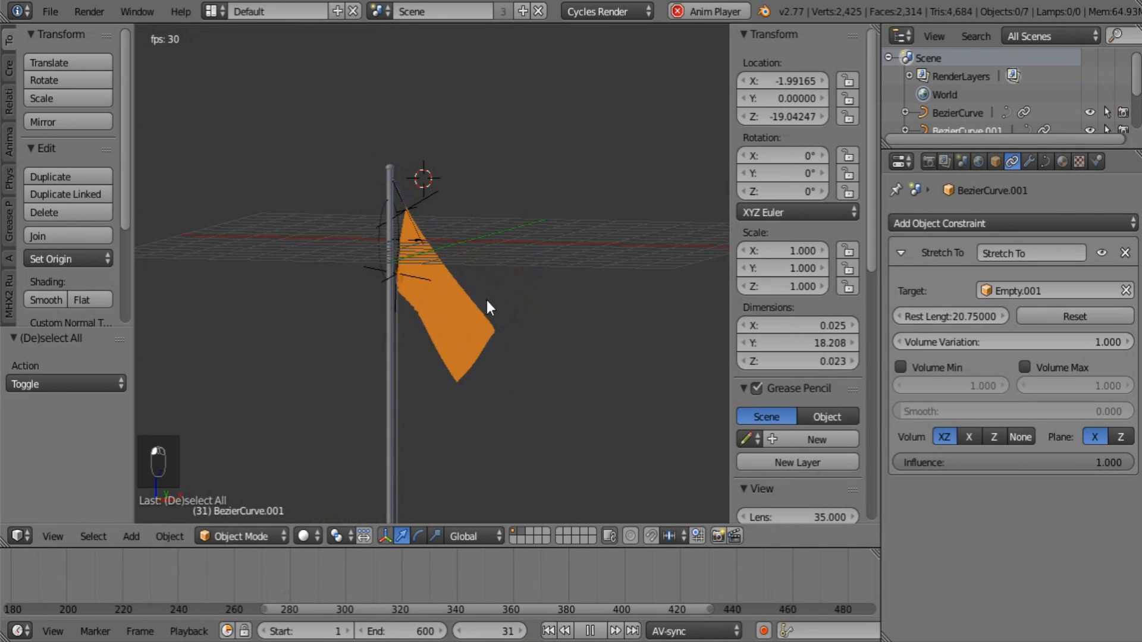
middle_click_drag(487, 300, 441, 321)
scroll(519, 321, "up", 4)
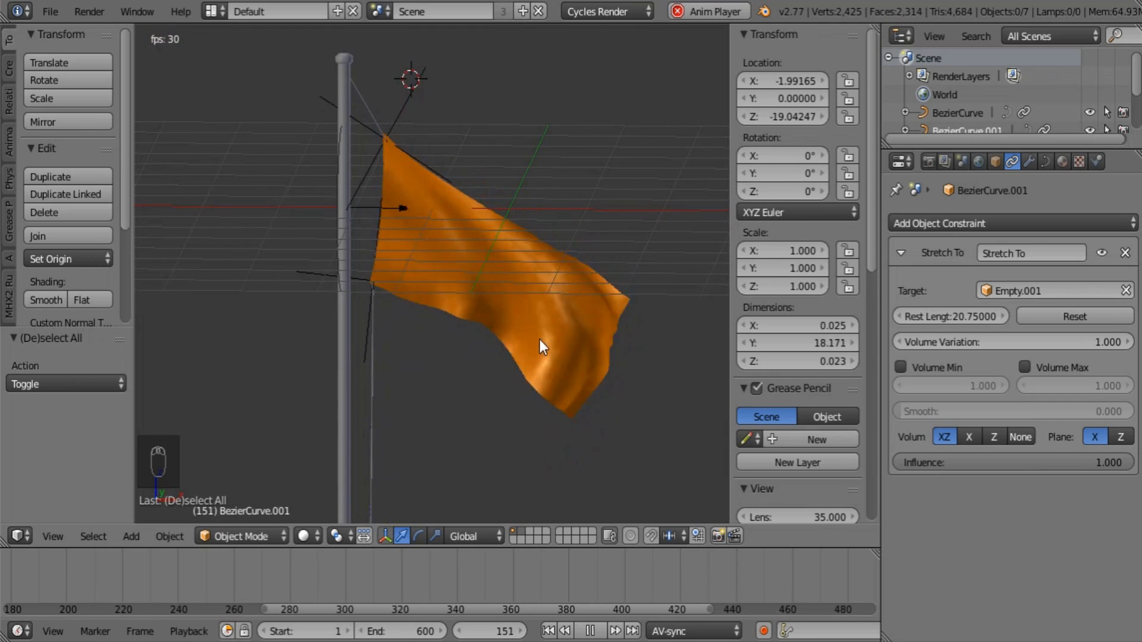
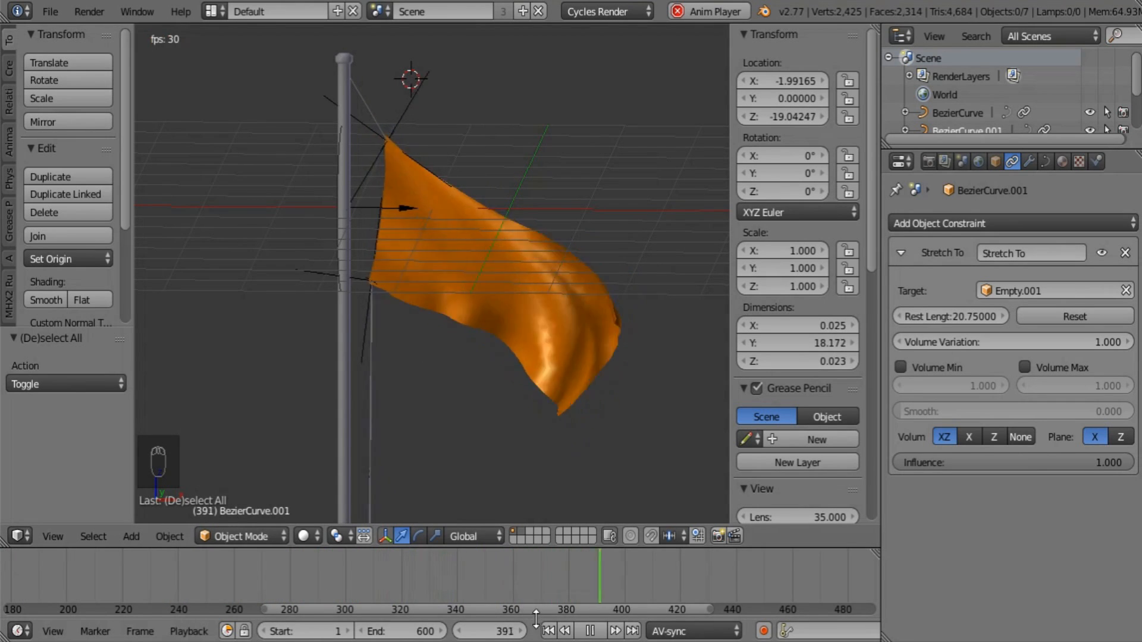
left_click(548, 633)
left_click(585, 632)
left_click(551, 632)
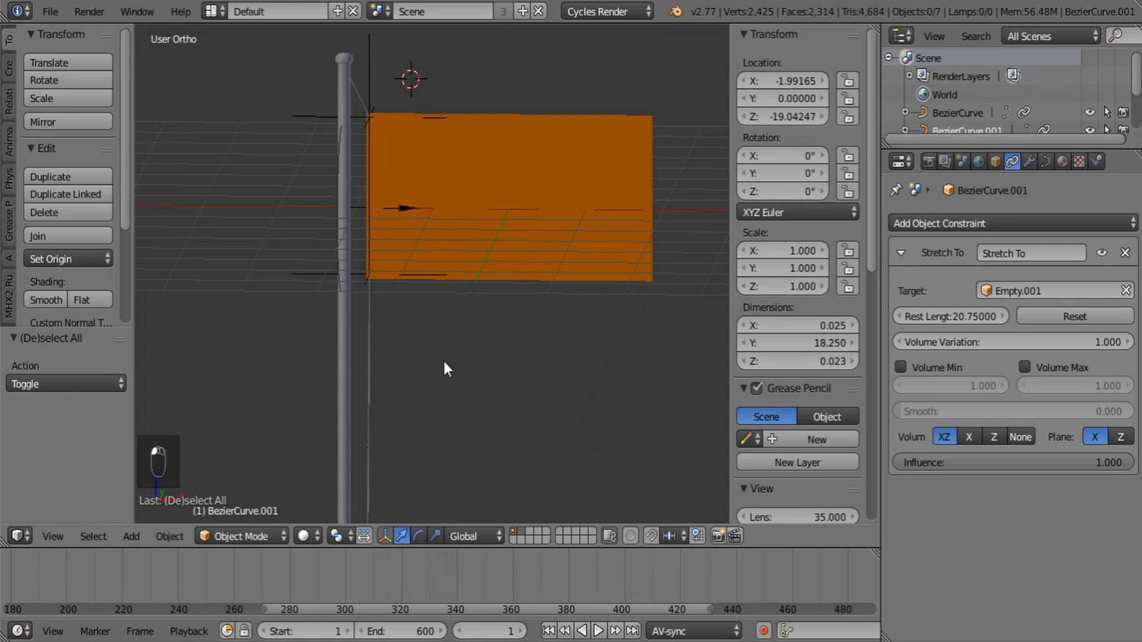
Step: Examine the flag's pin weights and mesh at its lower corner beside the pole using Weight Paint and Edit modes
right_click(604, 186)
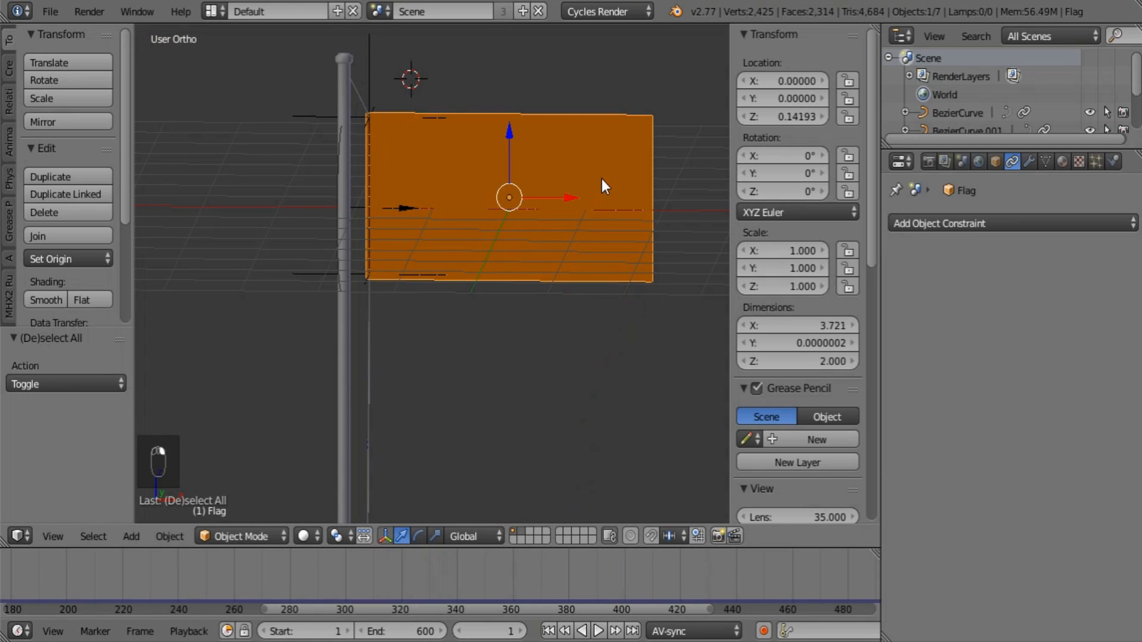
scroll(455, 390, "up", 2)
left_click(276, 537)
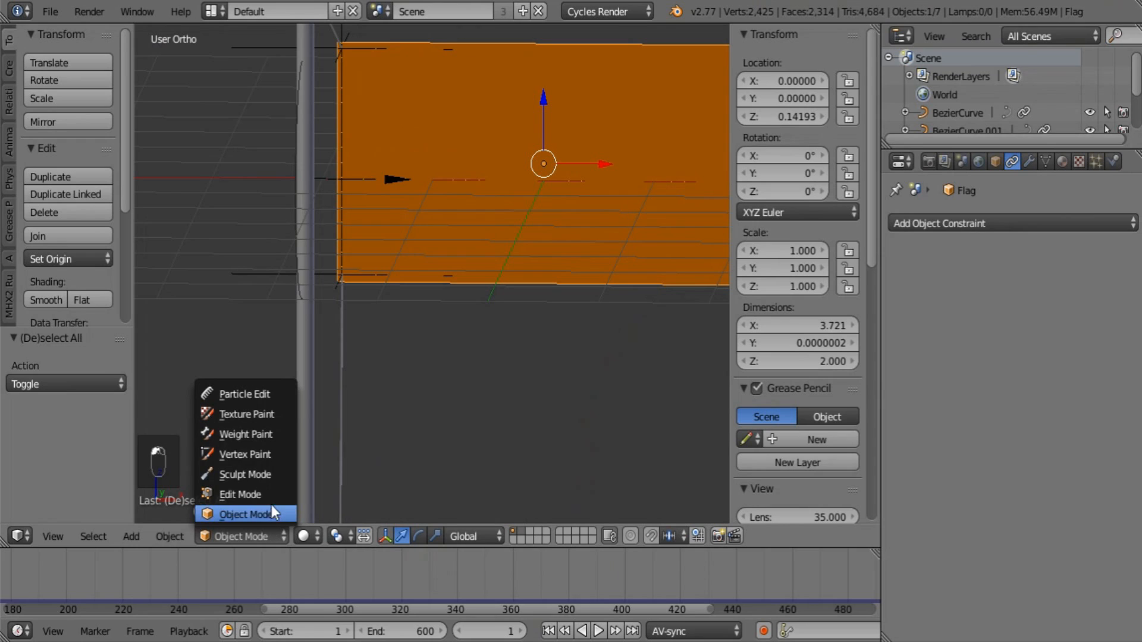
left_click(246, 434)
middle_click_drag(408, 306, 477, 345, "shift")
scroll(386, 313, "up", 2)
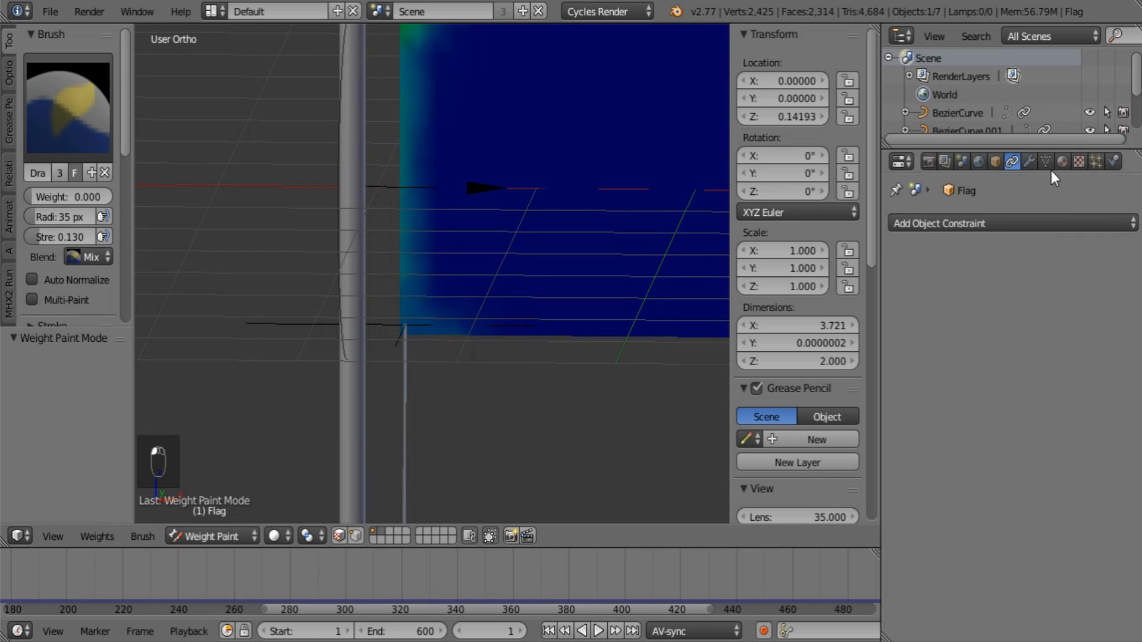
key("Tab")
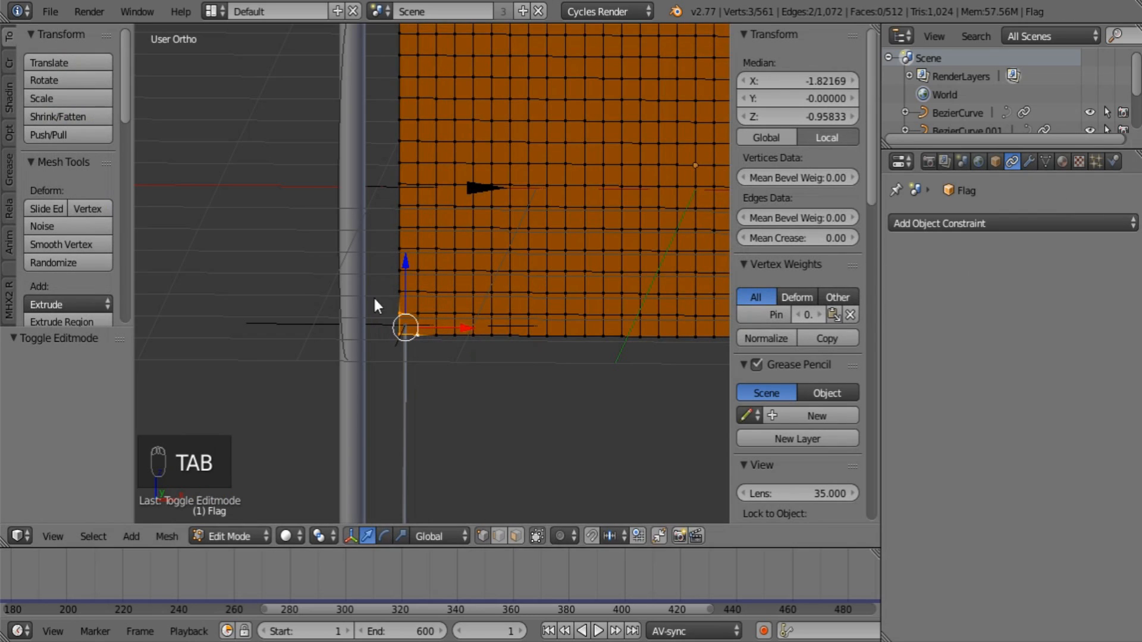
key("Tab")
left_click(238, 536)
left_click(210, 516)
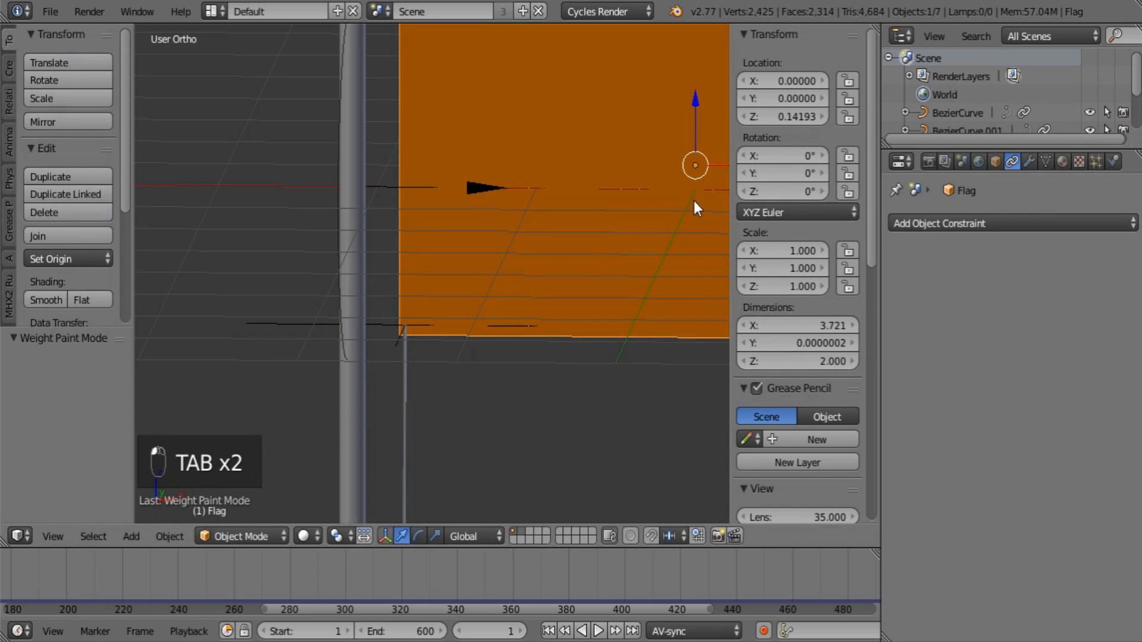
Step: Free the flag's existing cloth bake and bake the simulation again
left_click(1114, 161)
left_click(933, 502)
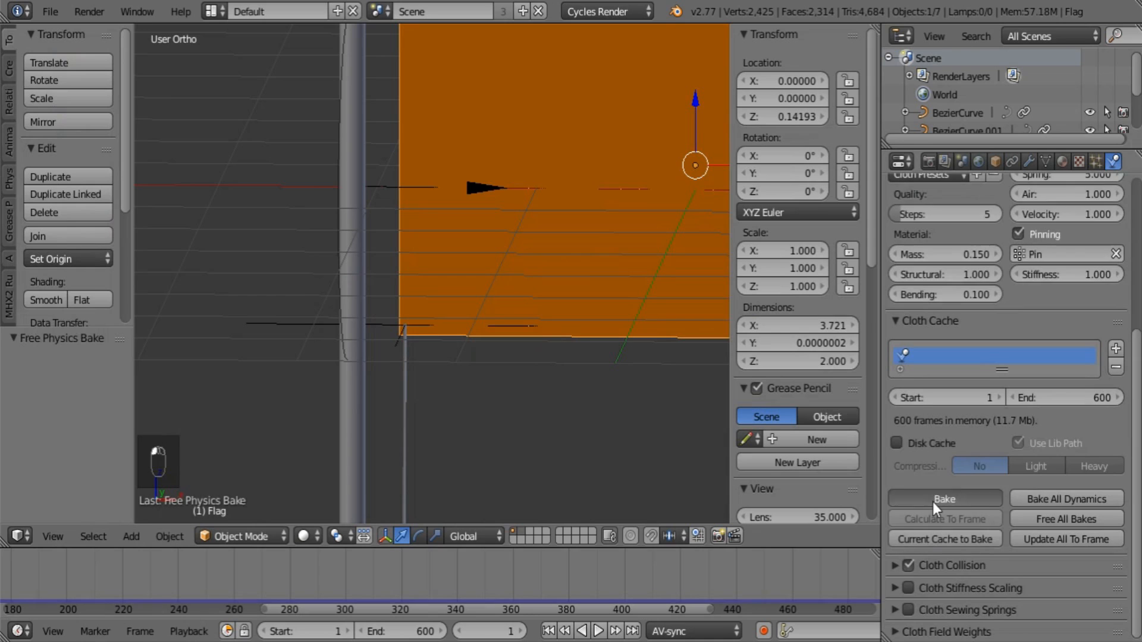
left_click(933, 502)
Step: Set the animation start frame to 100 and play back the flag simulation from there
scroll(600, 351, "down", 11)
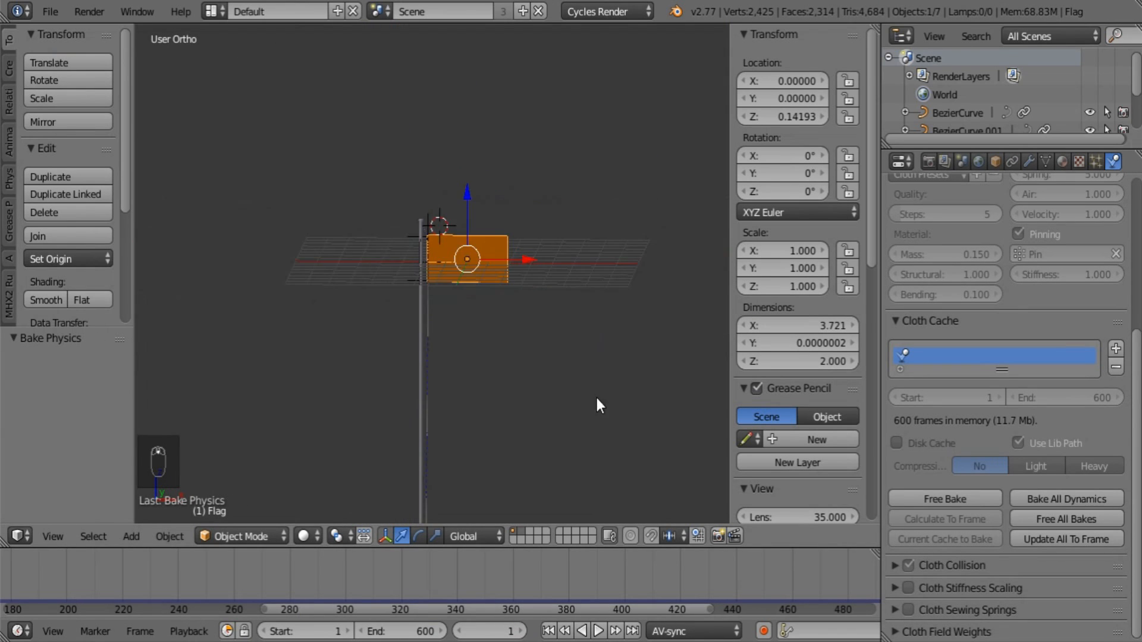
middle_click_drag(598, 399, 556, 396, "shift")
scroll(531, 389, "up", 6)
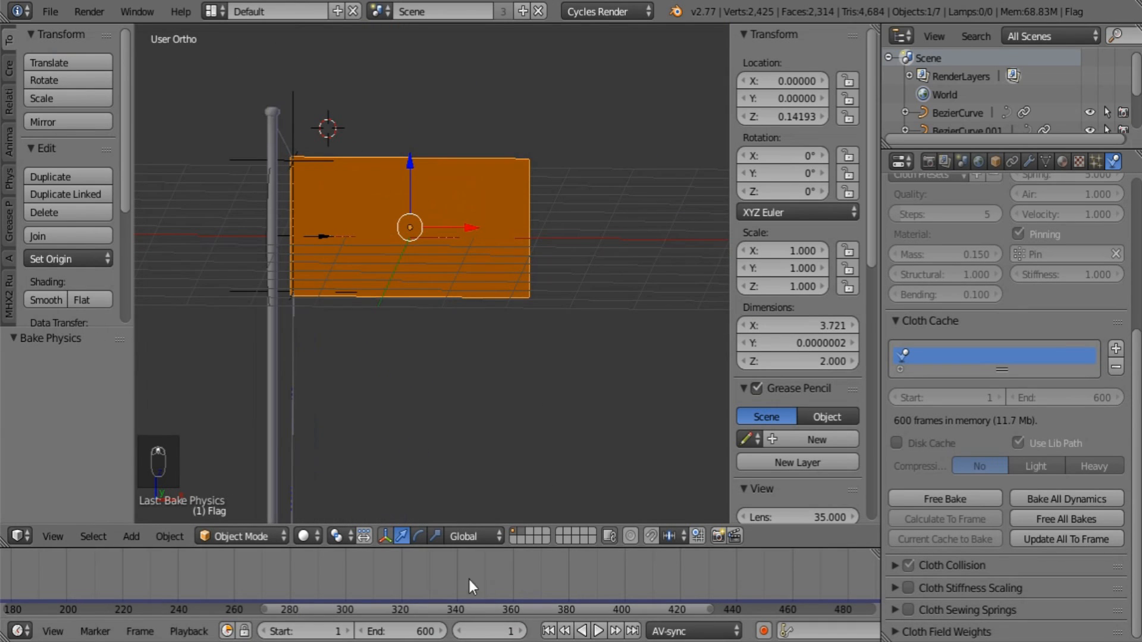
type("00")
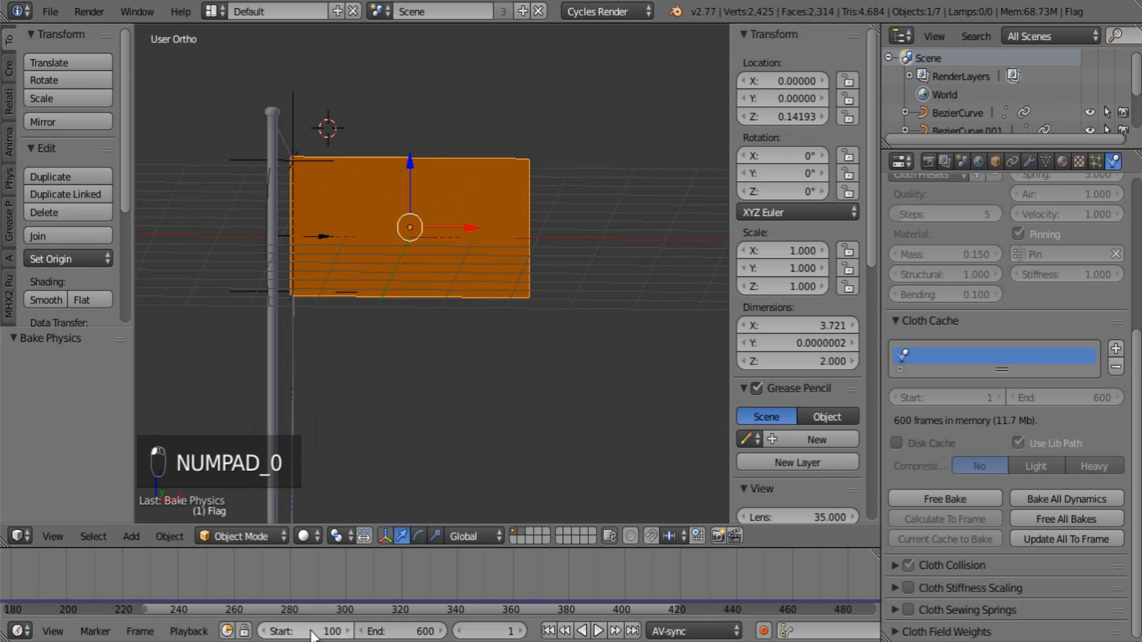
left_click(599, 631)
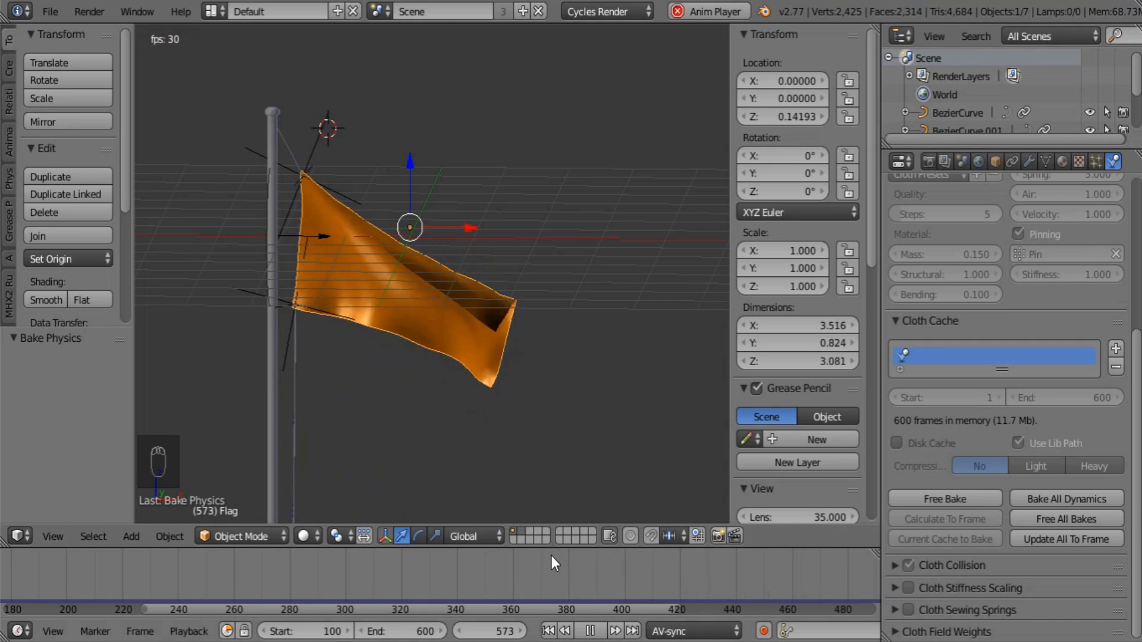
left_click(593, 631)
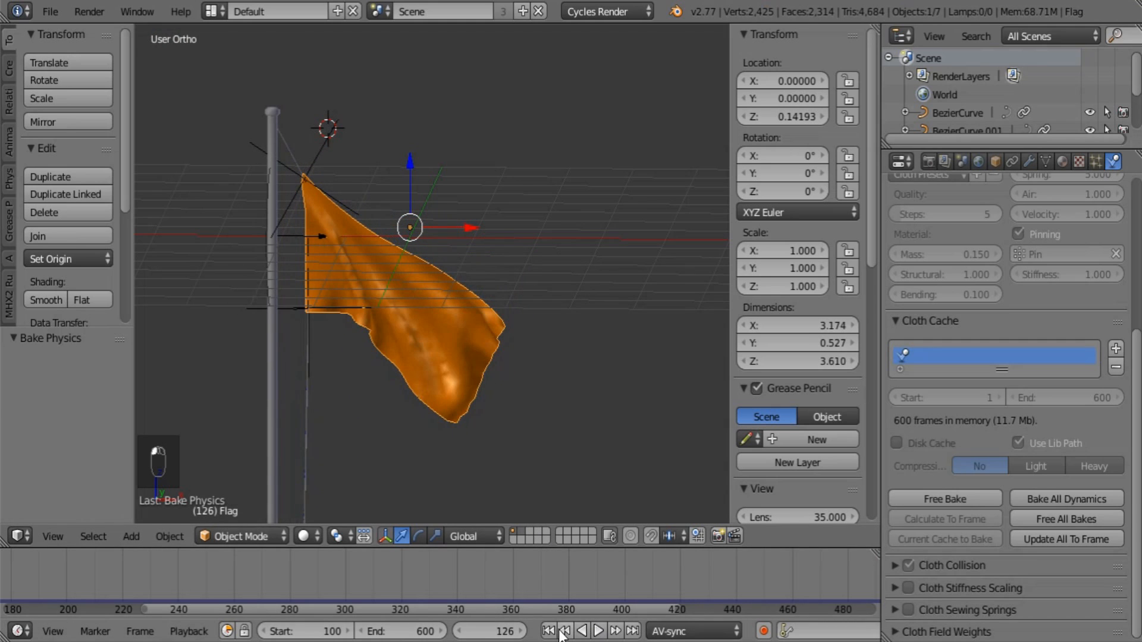
left_click(549, 631)
Step: Set the strength of the wind force field beside the flagpole to 330
scroll(442, 289, "up", 1)
scroll(305, 263, "down", 3)
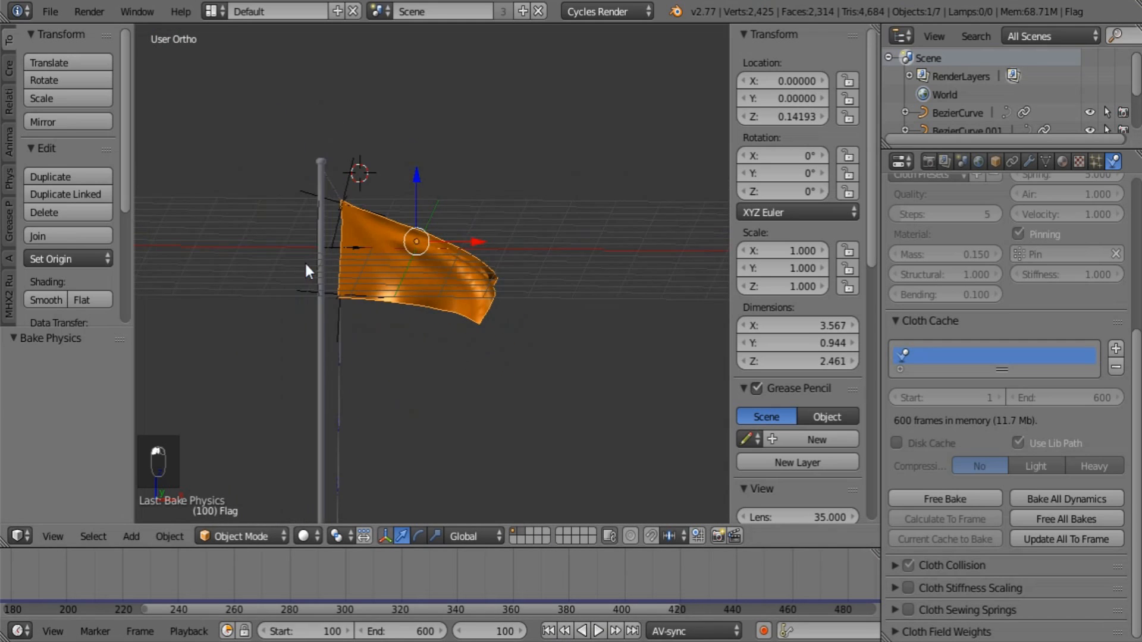
right_click(341, 251)
scroll(340, 248, "up", 2)
scroll(984, 390, "up", 6)
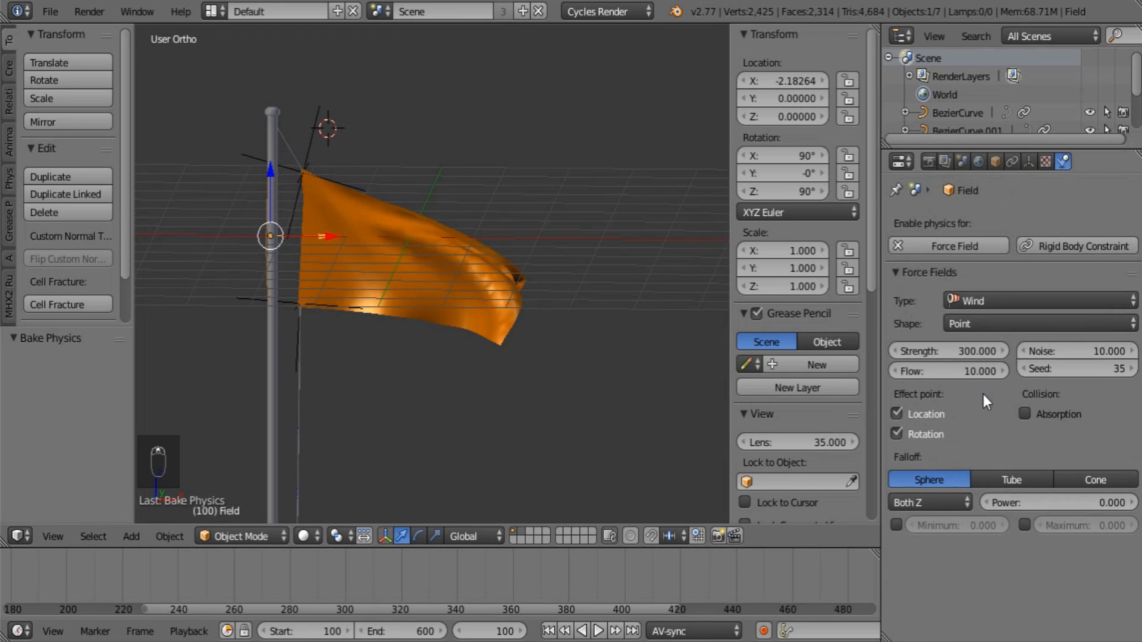
left_click(947, 349)
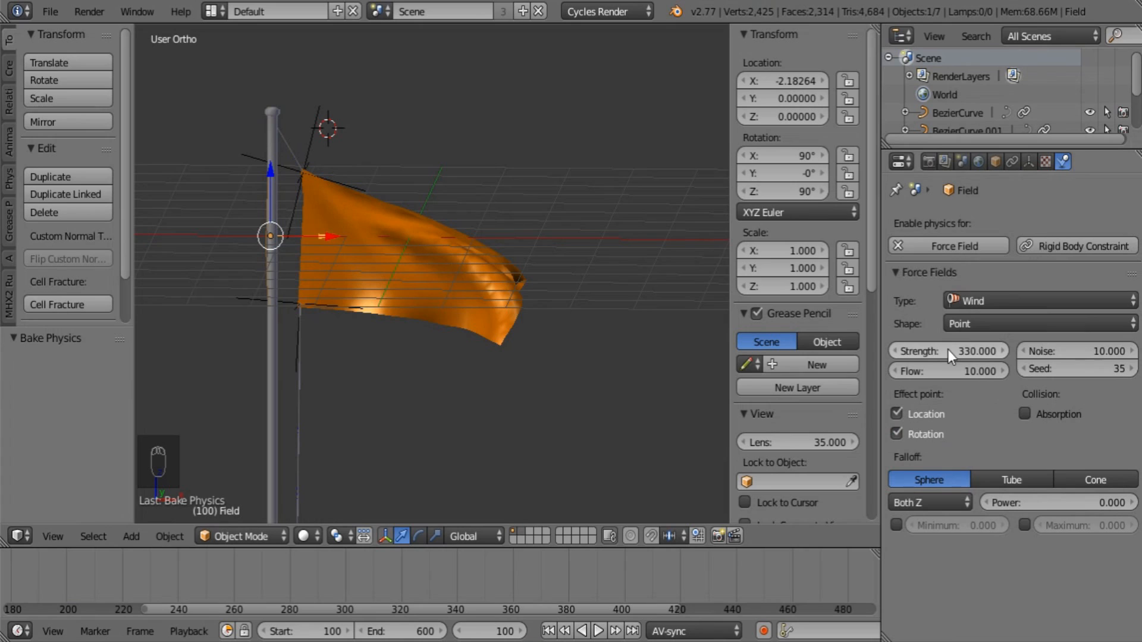
Step: Rebake the flag's cloth simulation with the stronger wind and play back the animation
scroll(473, 323, "up", 1)
right_click(473, 323)
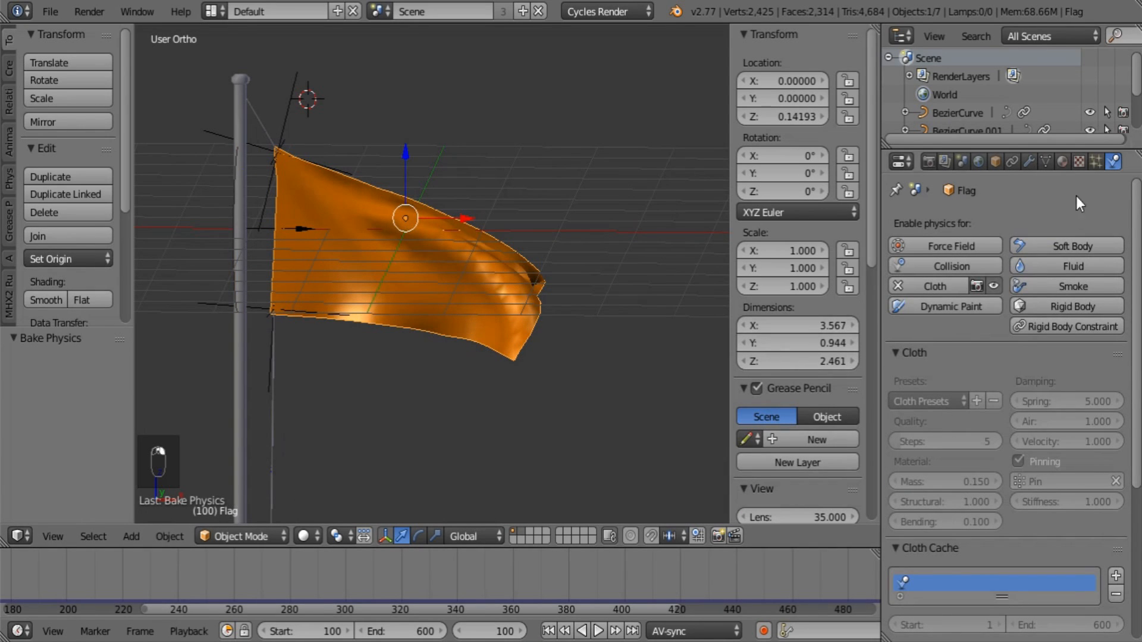
scroll(937, 589, "down", 7)
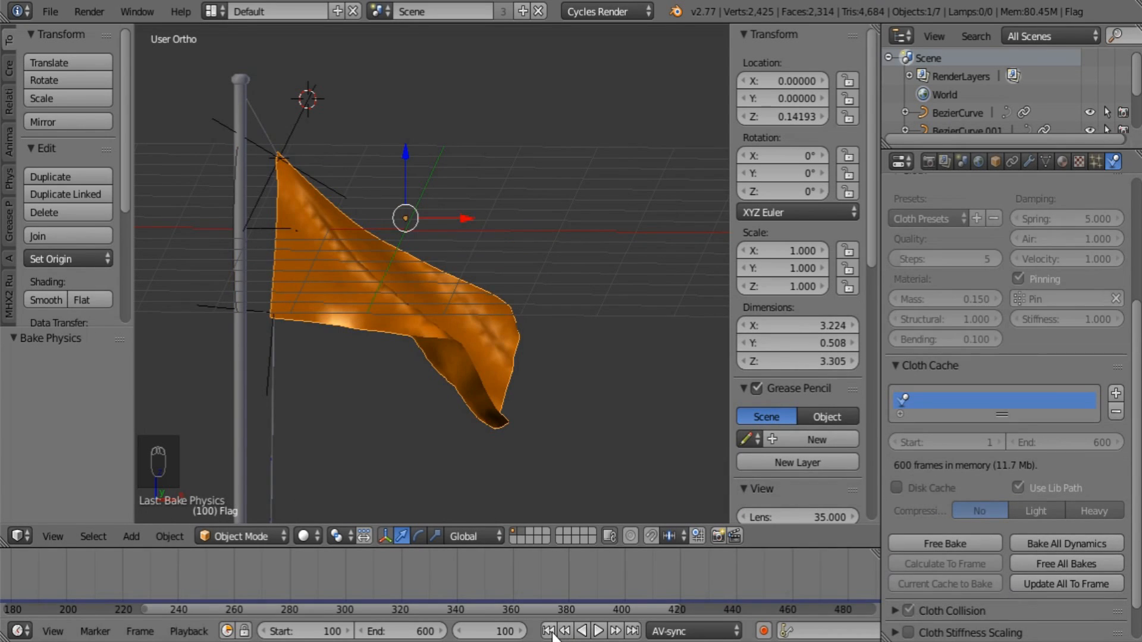
left_click(598, 632)
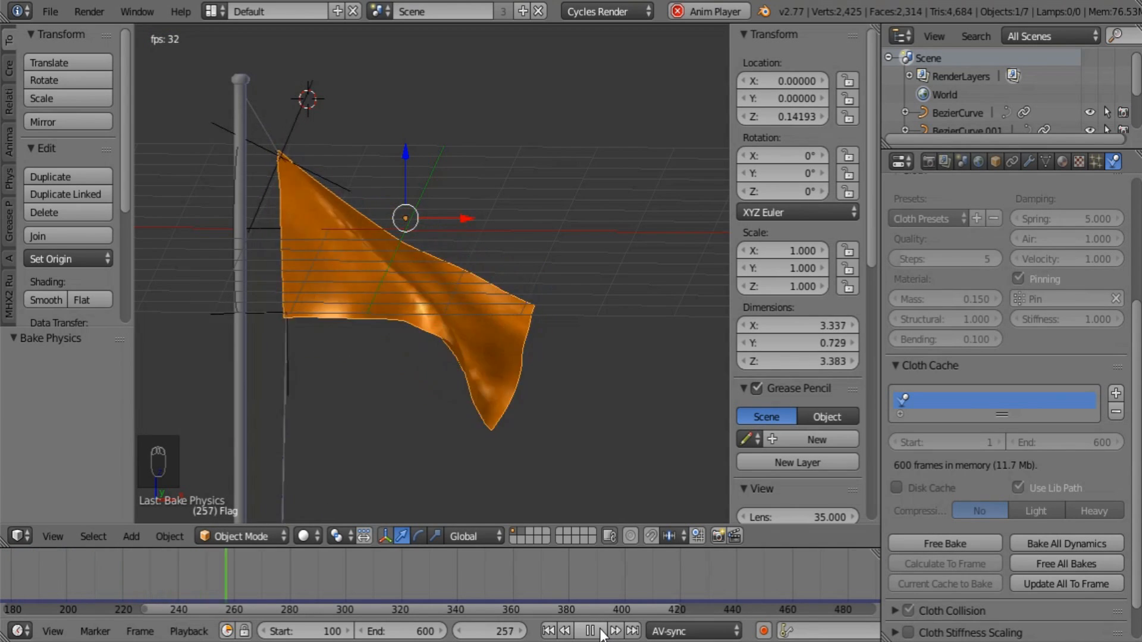
left_click(600, 634)
mouse_move(429, 242)
middle_mouse_down()
mouse_move(451, 263)
mouse_move(424, 262)
middle_mouse_up()
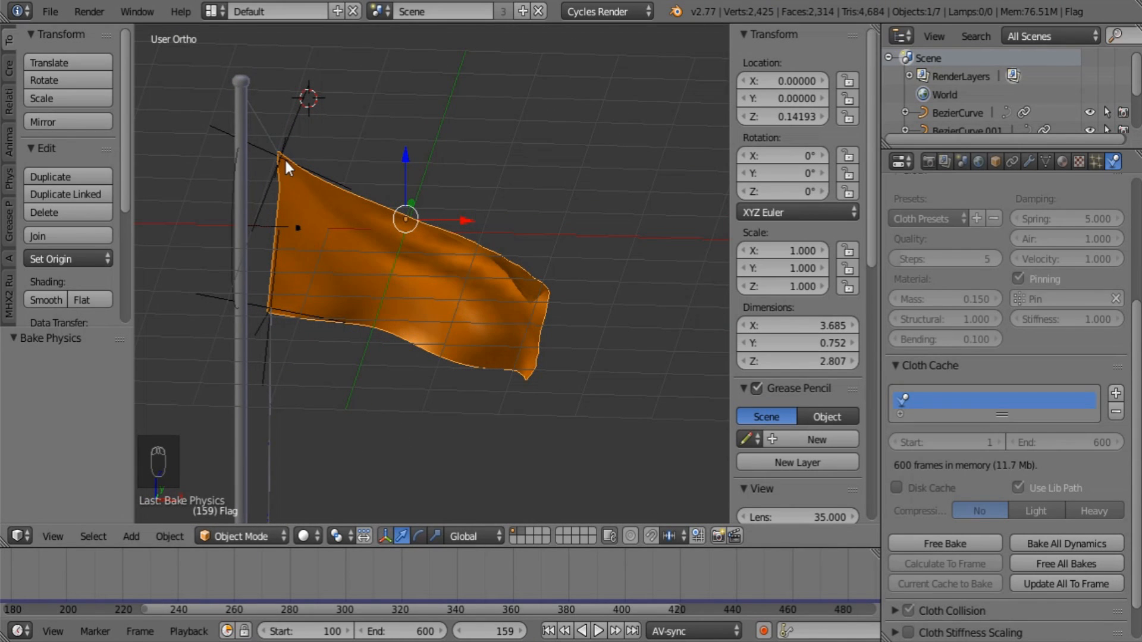
Step: On the first frame, weight paint the flag's upper corner beside the pole with weight 1.000, then return to Object Mode
left_click(549, 631)
middle_click_drag(377, 298, 411, 279)
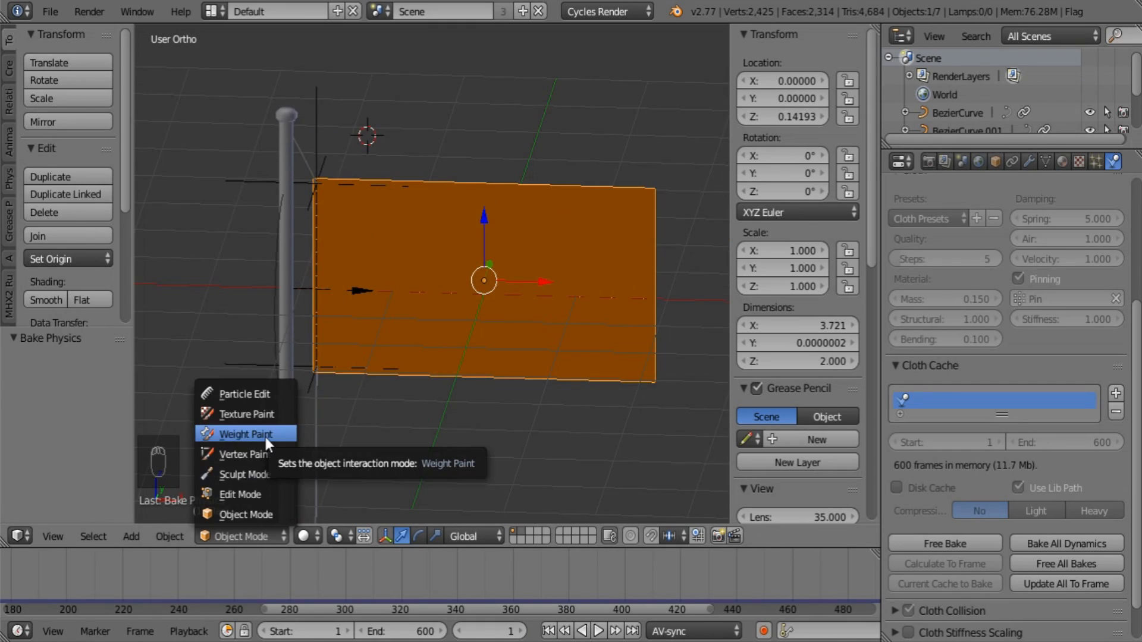
left_click(262, 485)
left_click_drag(68, 196, 113, 197)
left_click_drag(435, 333, 429, 348)
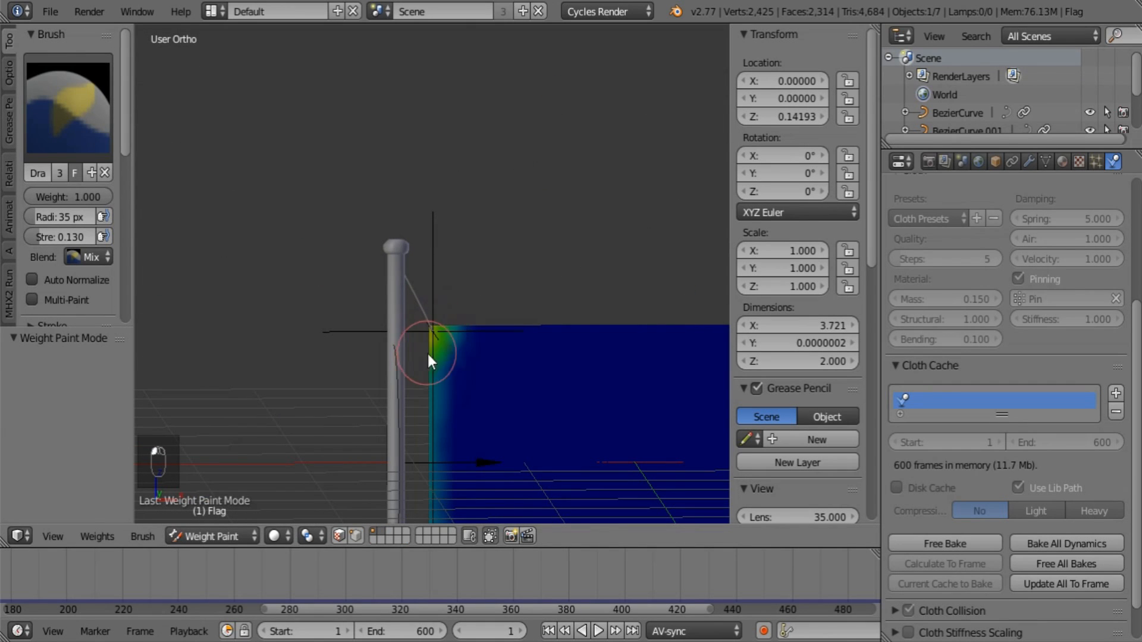
left_click(213, 537)
left_click(219, 515)
Step: Rebake the flag's cloth simulation with the repainted pin weights and play back the result
left_click(945, 544)
left_click(945, 544)
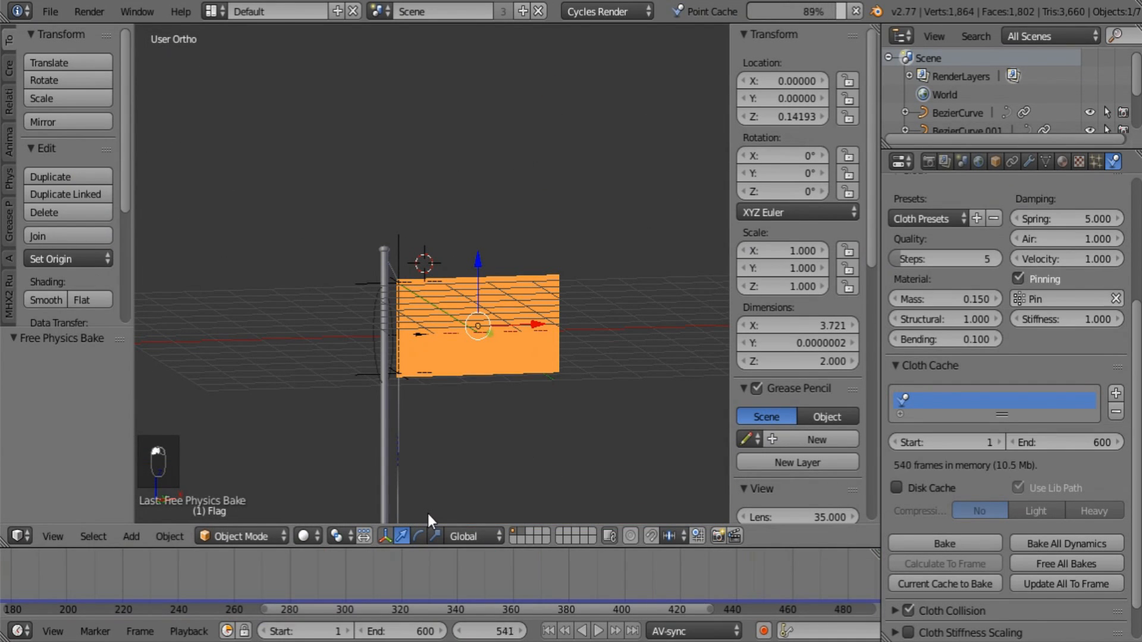
left_click(598, 631)
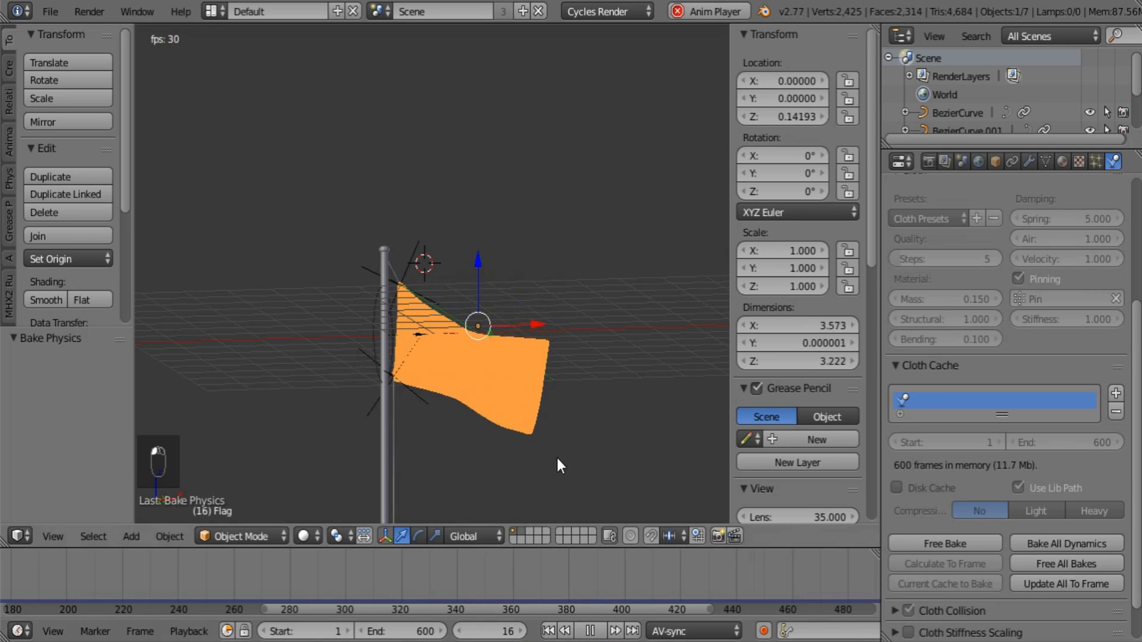
middle_click_drag(475, 420, 555, 455)
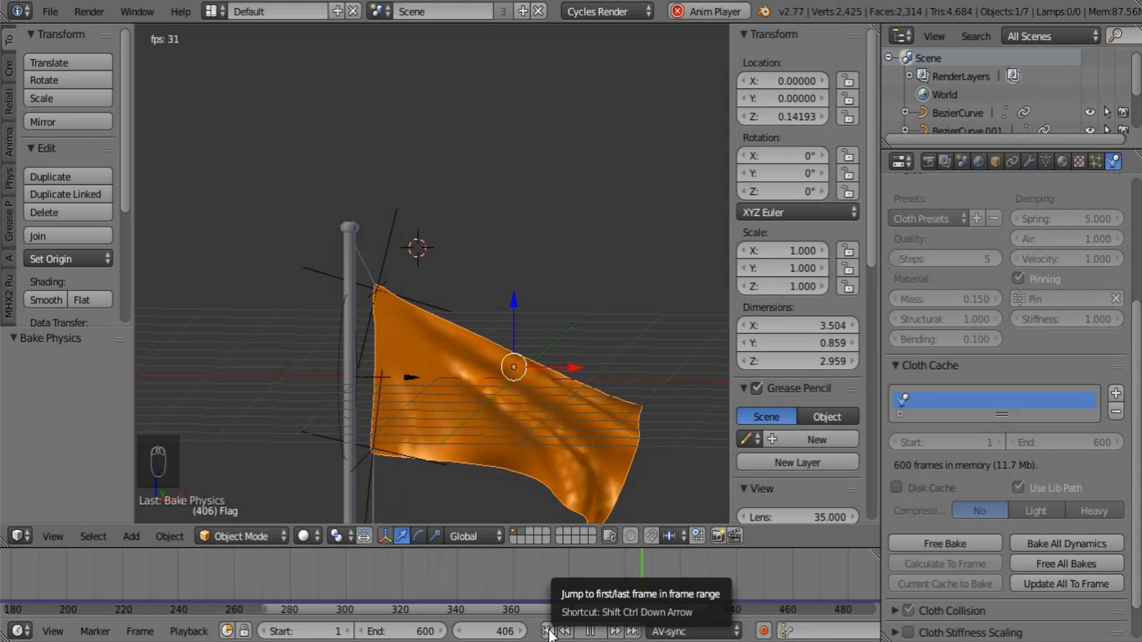
left_click(593, 633)
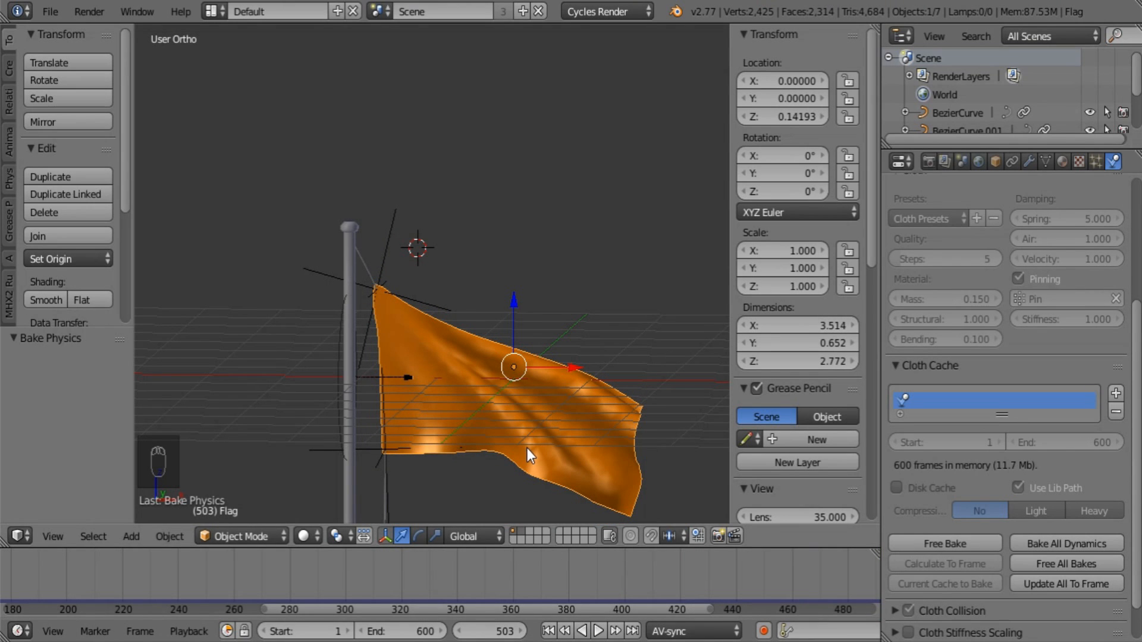
Step: Add a Subdivision Surface modifier to the flag and set its render subdivisions to 1
left_click(1029, 161)
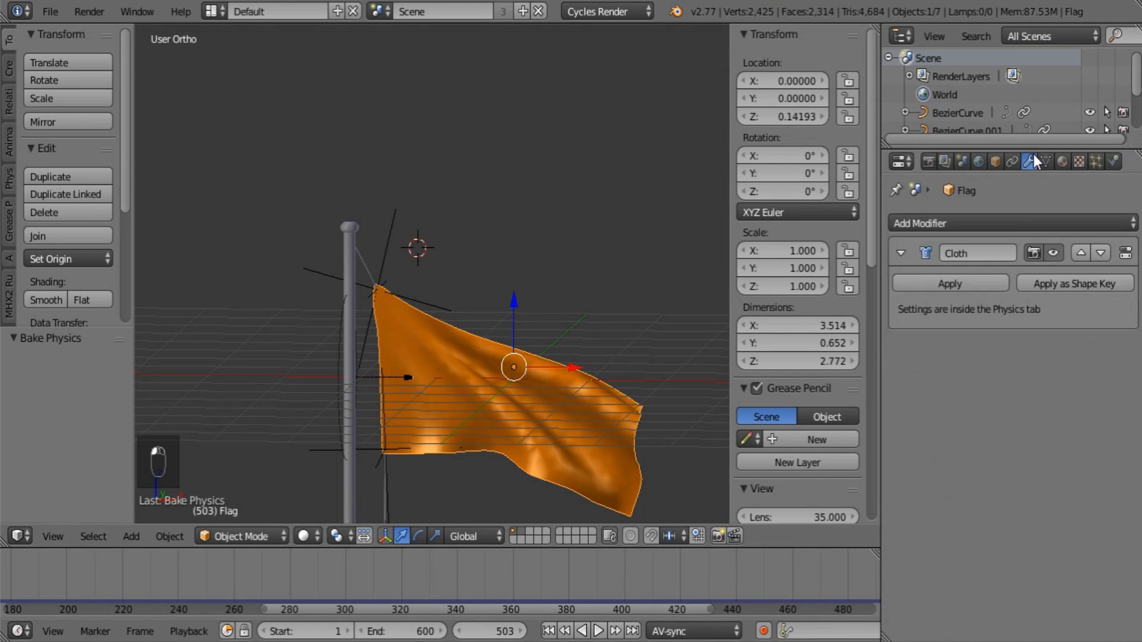
left_click(933, 225)
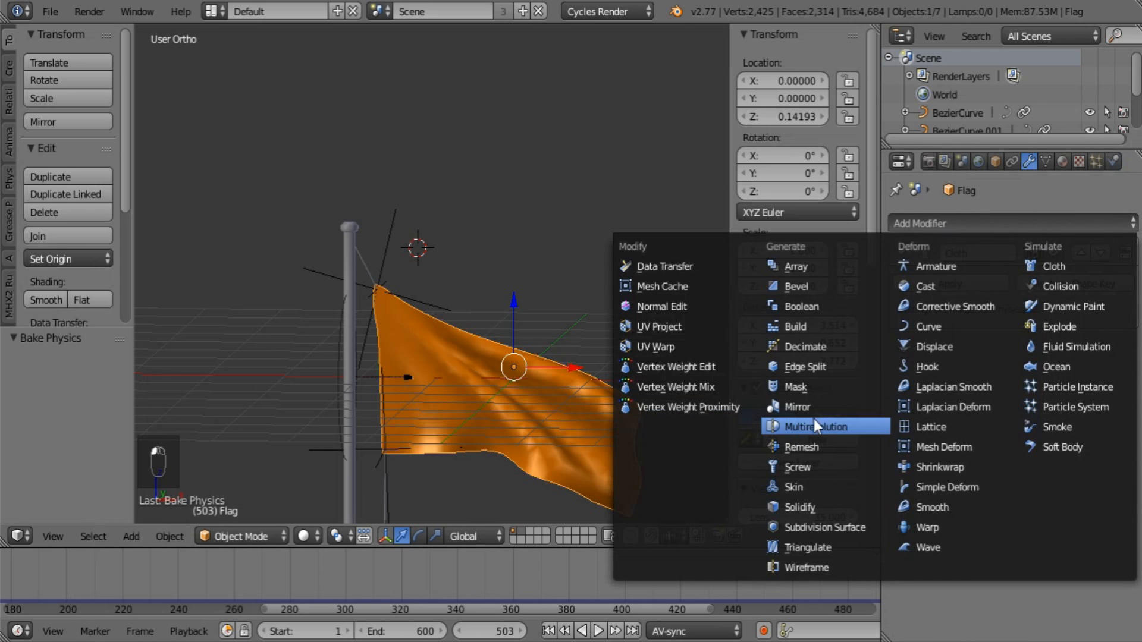
left_click(839, 527)
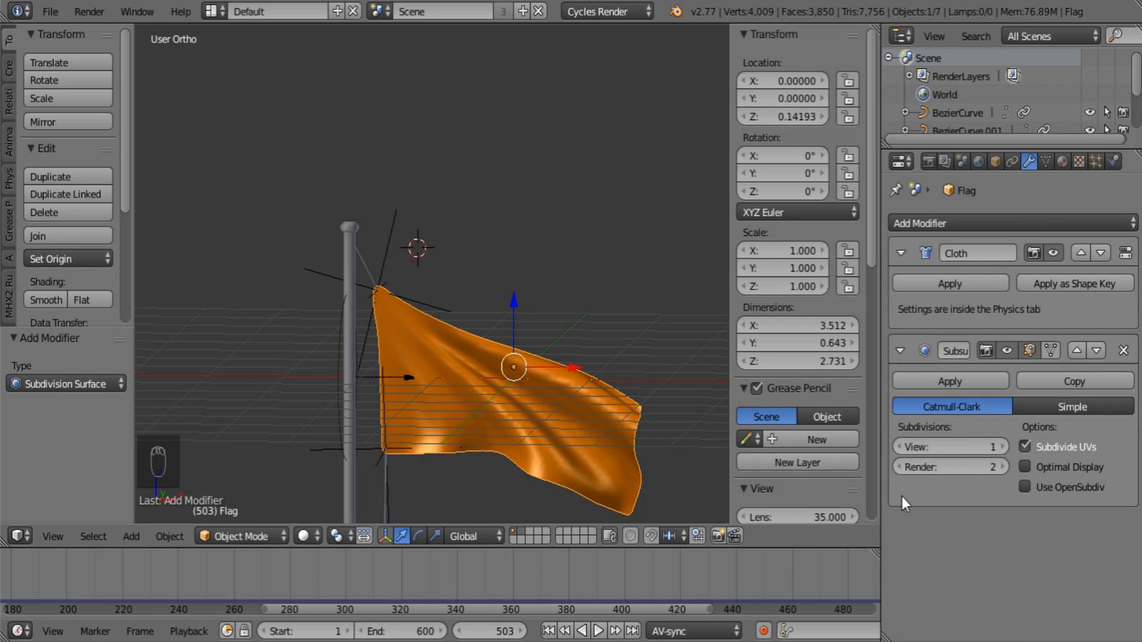
left_click(906, 469)
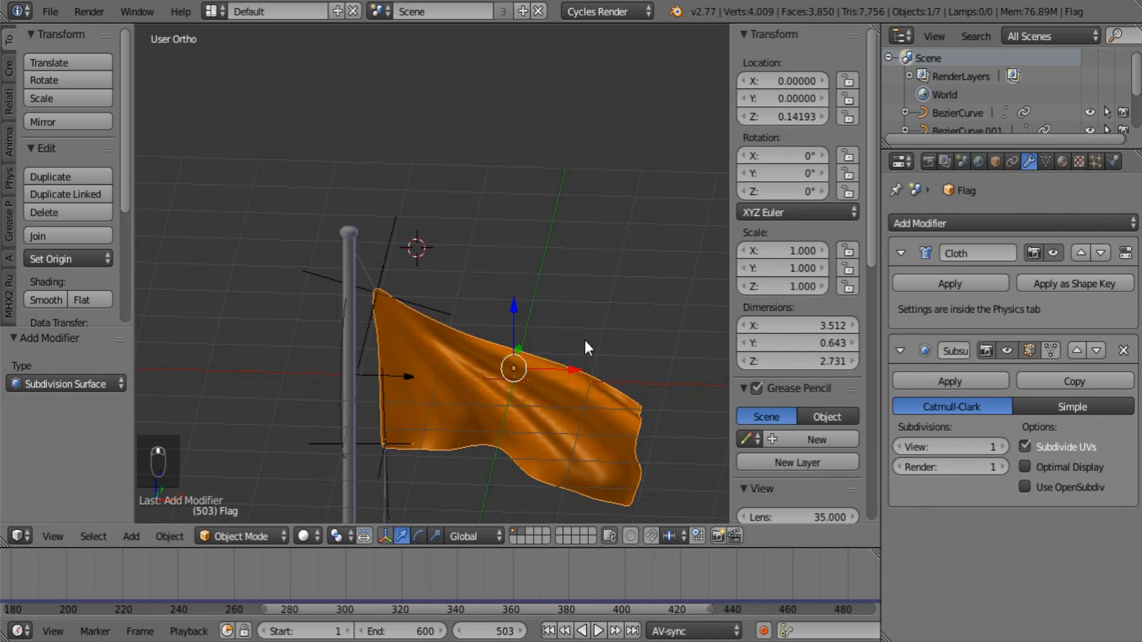
Step: In Edit Mode, select the border edges around both corners of the flag's free end
scroll(584, 340, "up", 6)
scroll(383, 354, "down", 5)
scroll(524, 407, "up", 6)
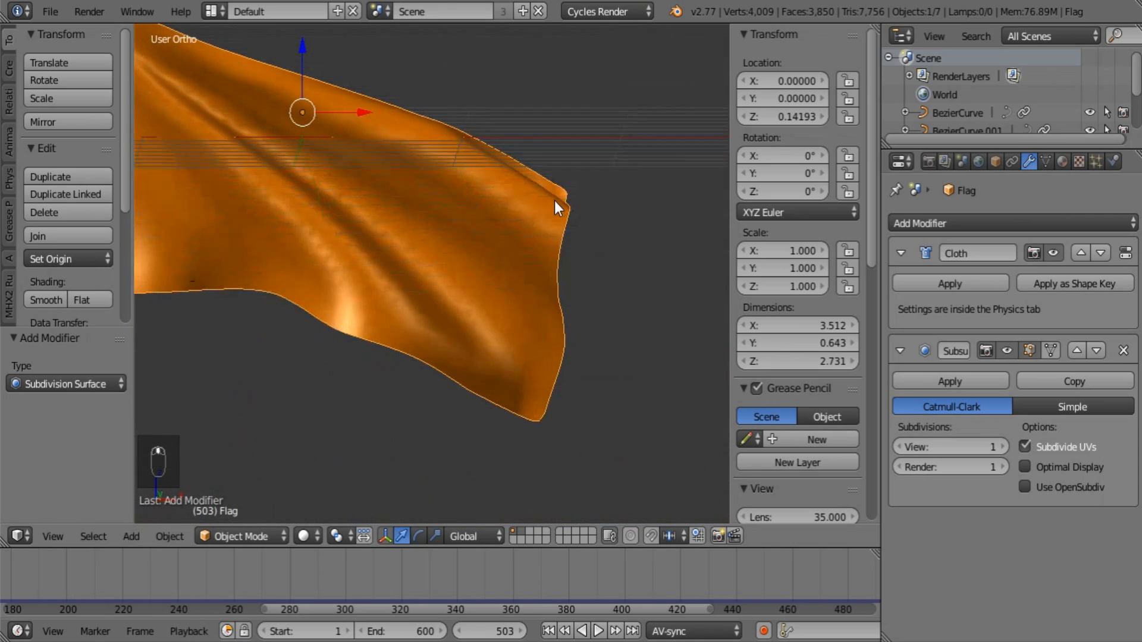
key("Tab")
middle_click_drag(528, 282, 557, 156)
right_click(583, 68)
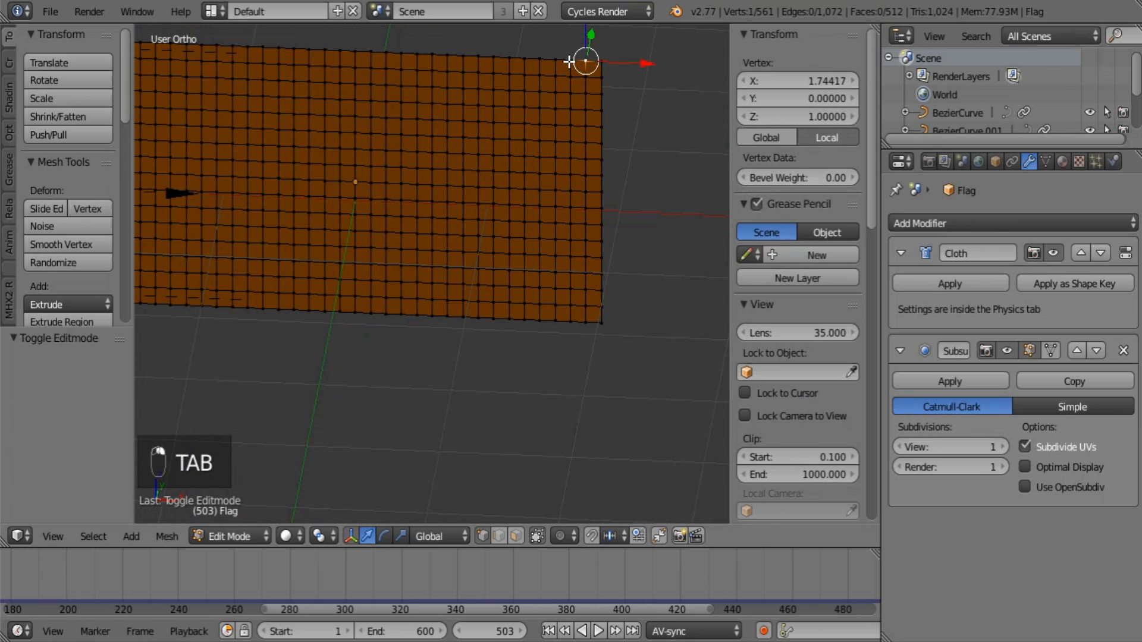
right_click(585, 62, "shift")
right_click(602, 62)
right_click(602, 90, "ctrl")
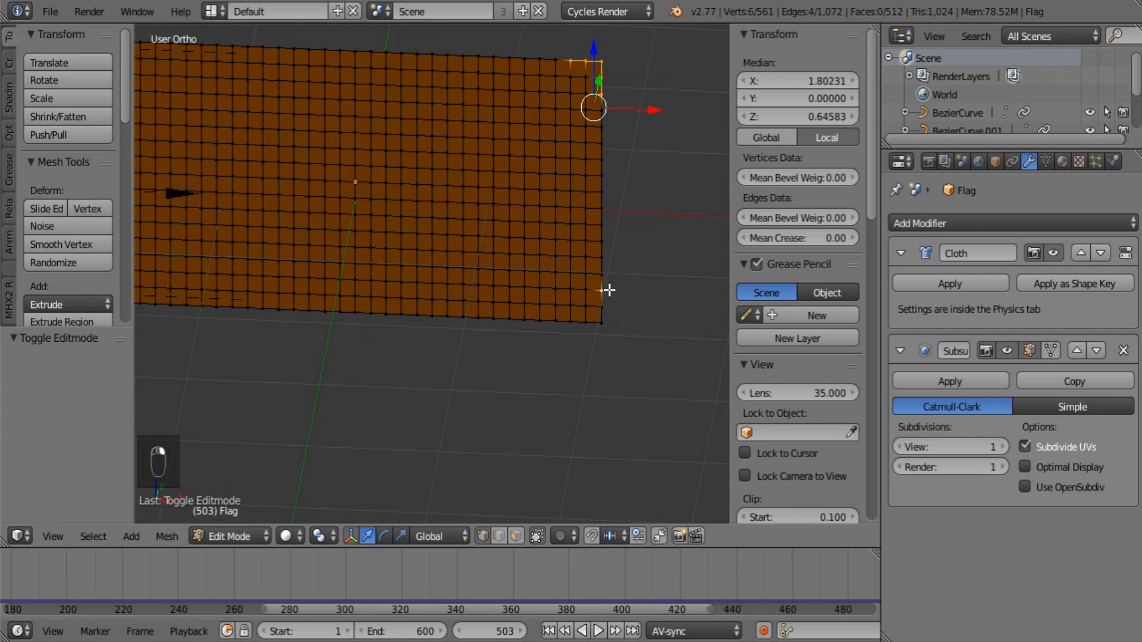
right_click(587, 320, "shift")
right_click(569, 322, "shift")
Step: Add the border edges at the two pole-side corners to the selection, crease all selected edges, and return to Object Mode
middle_click_drag(429, 333, 713, 382, "shift")
right_click(395, 349, "shift")
right_click(422, 355, "ctrl")
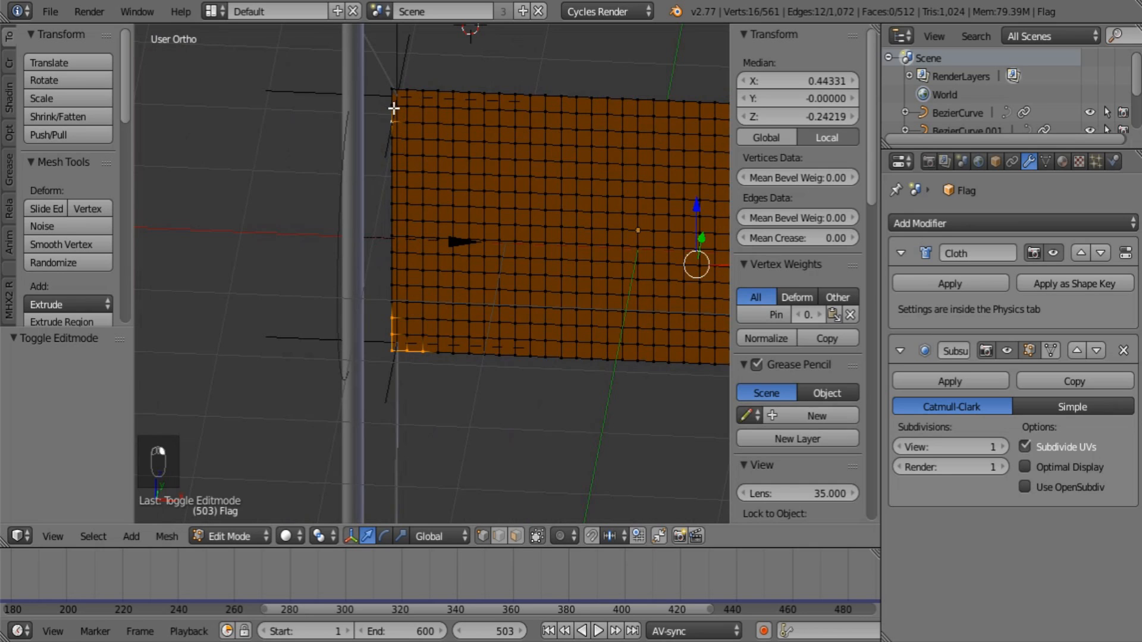
right_click(391, 89, "ctrl")
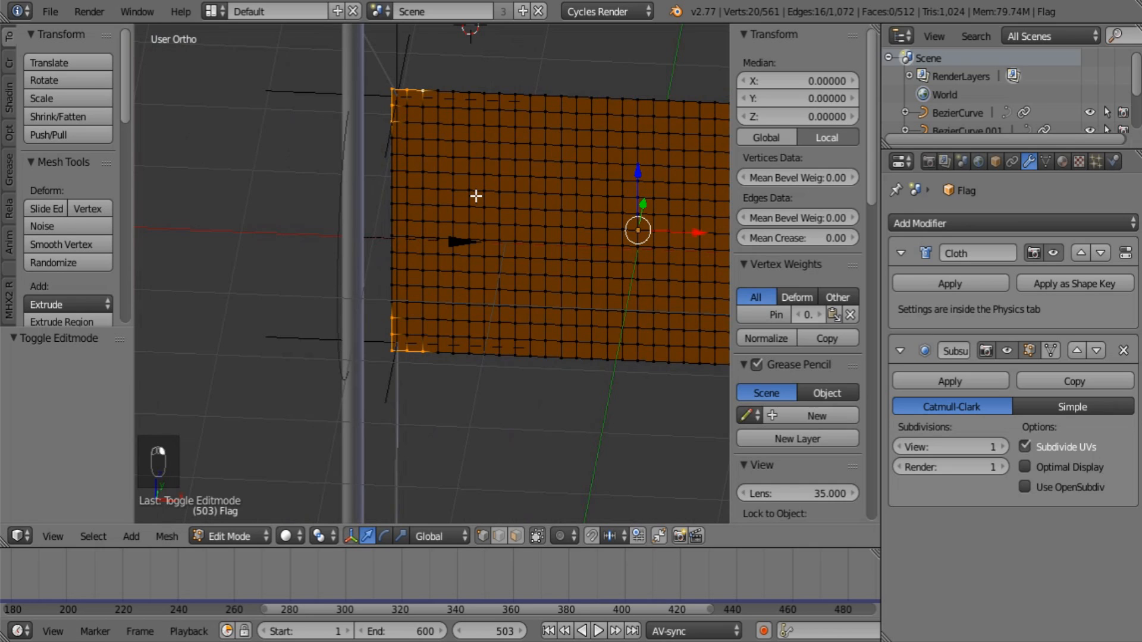
key("ctrl+e")
key("shift+e")
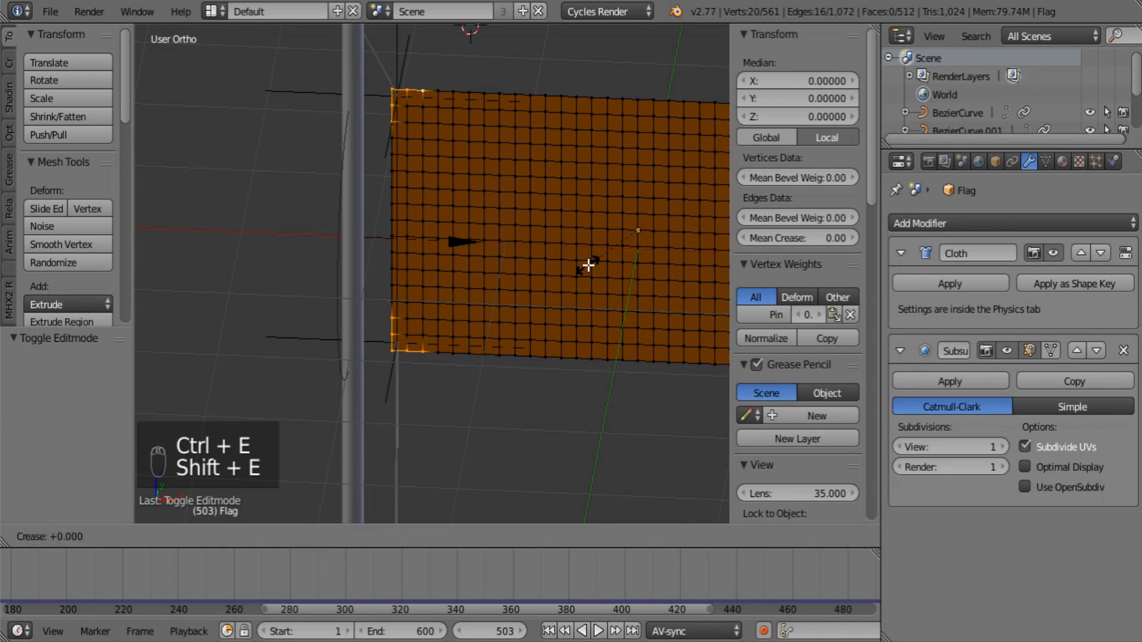
left_click(538, 426)
scroll(650, 413, "down", 6)
middle_click_drag(649, 412, 444, 323)
key("Tab")
scroll(580, 377, "up", 6)
Step: Save the current Blender file
left_click(60, 13)
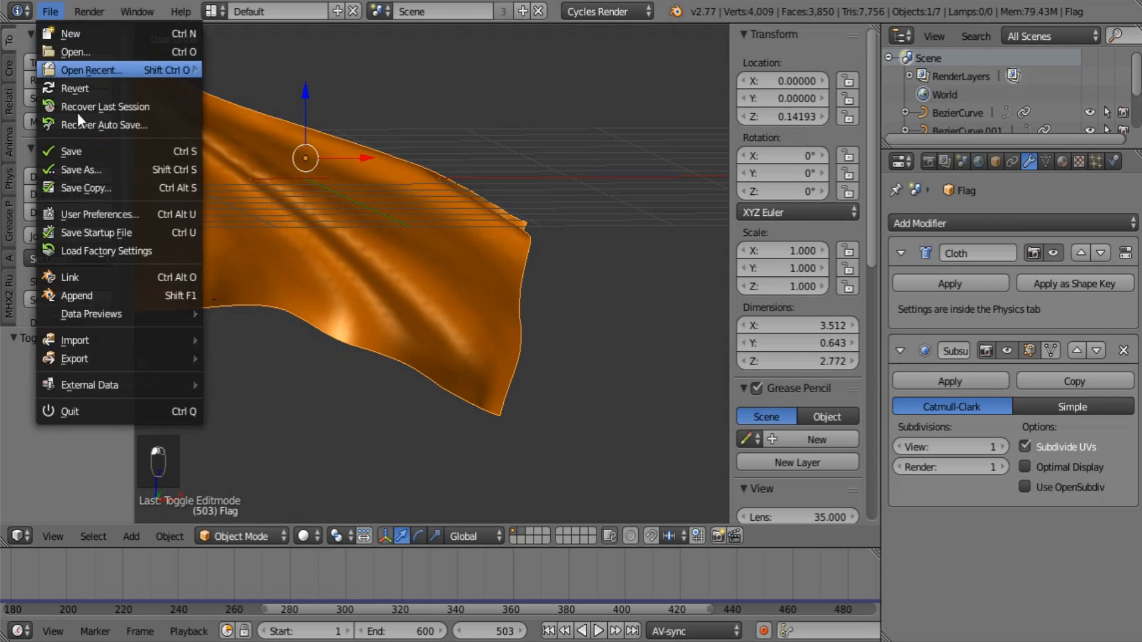
left_click(88, 151)
Step: Hide the properties sidebar, split the 3D view into two side-by-side areas, and hide the tool shelf in both
middle_click_drag(259, 181, 399, 258, "shift")
middle_click_drag(449, 226, 391, 219, "shift")
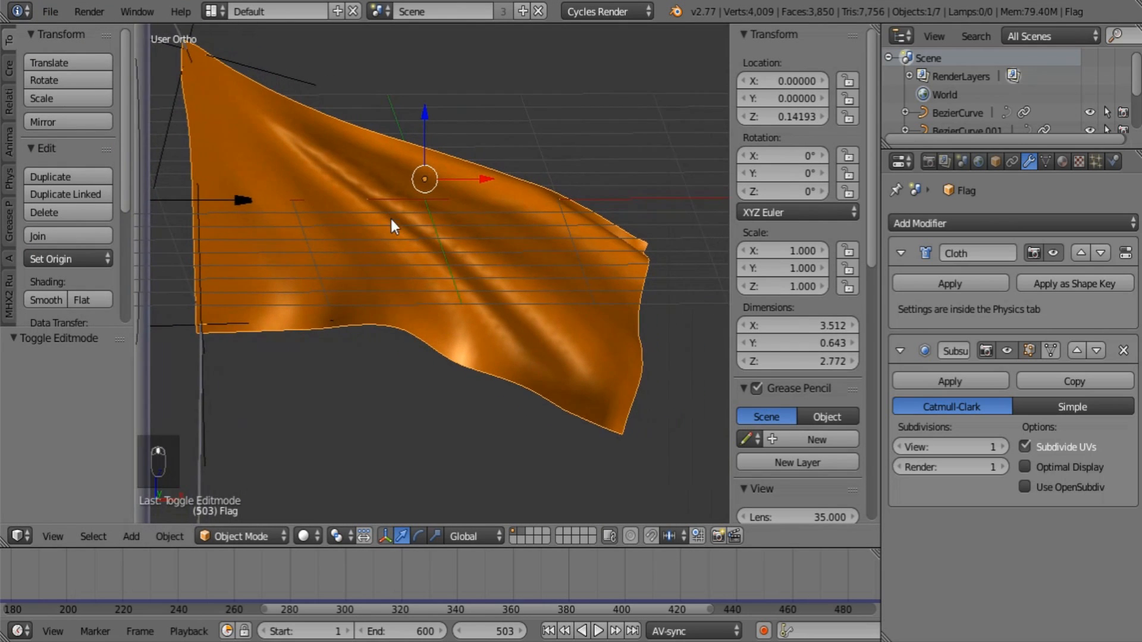
middle_click_drag(462, 262, 450, 262)
middle_click_drag(312, 261, 536, 299, "shift")
middle_click_drag(444, 293, 629, 283)
key("n")
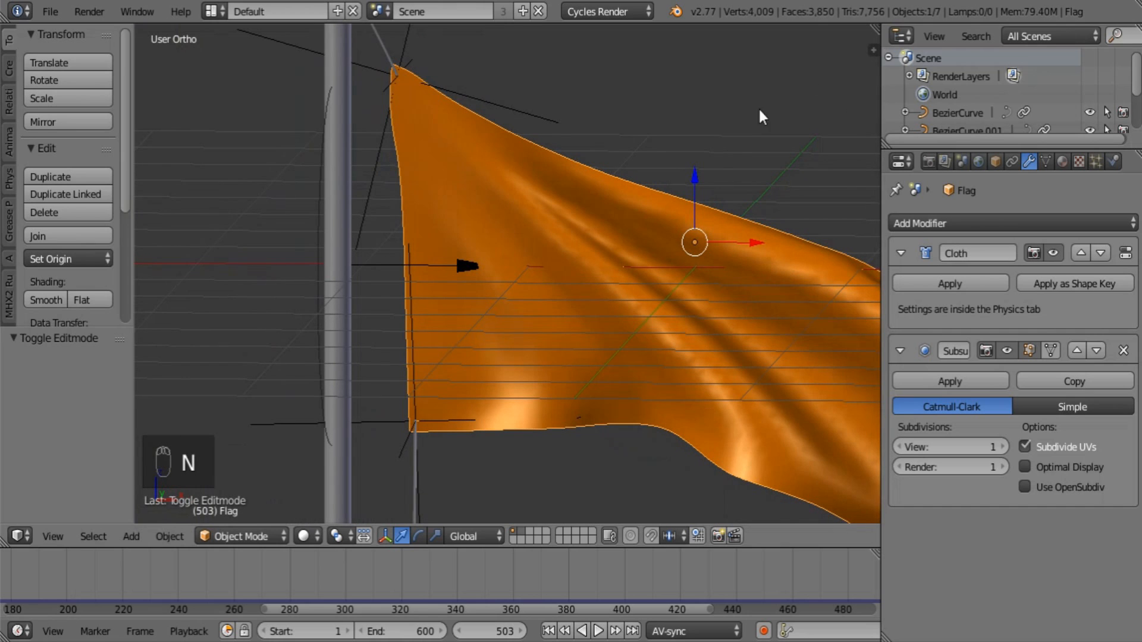
left_click_drag(876, 28, 433, 116)
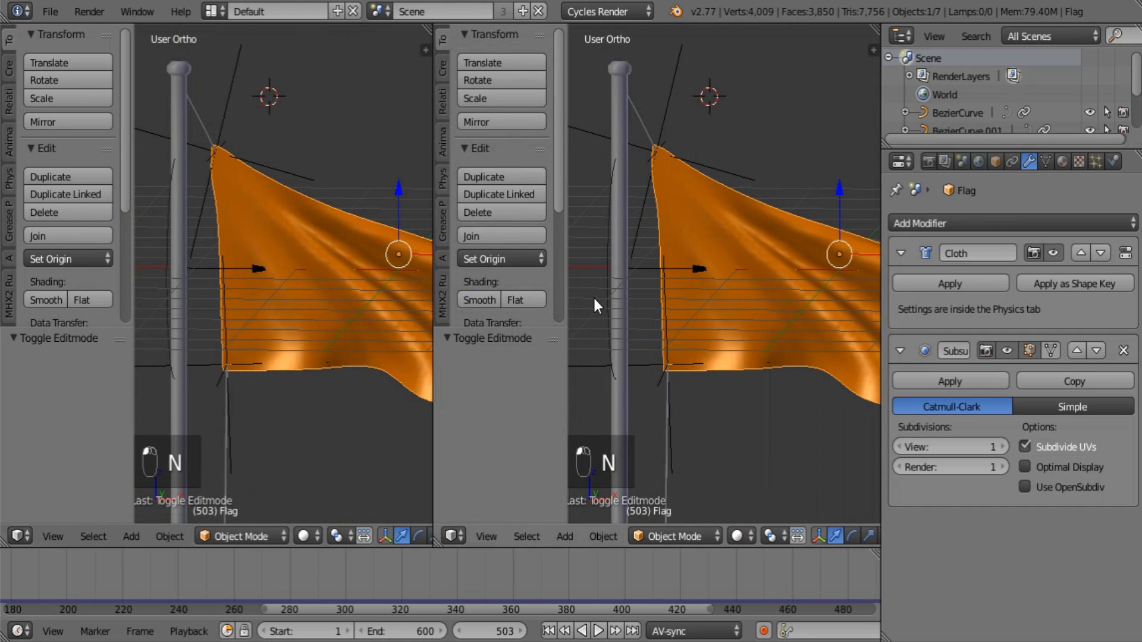
key("t")
key("t")
key("t")
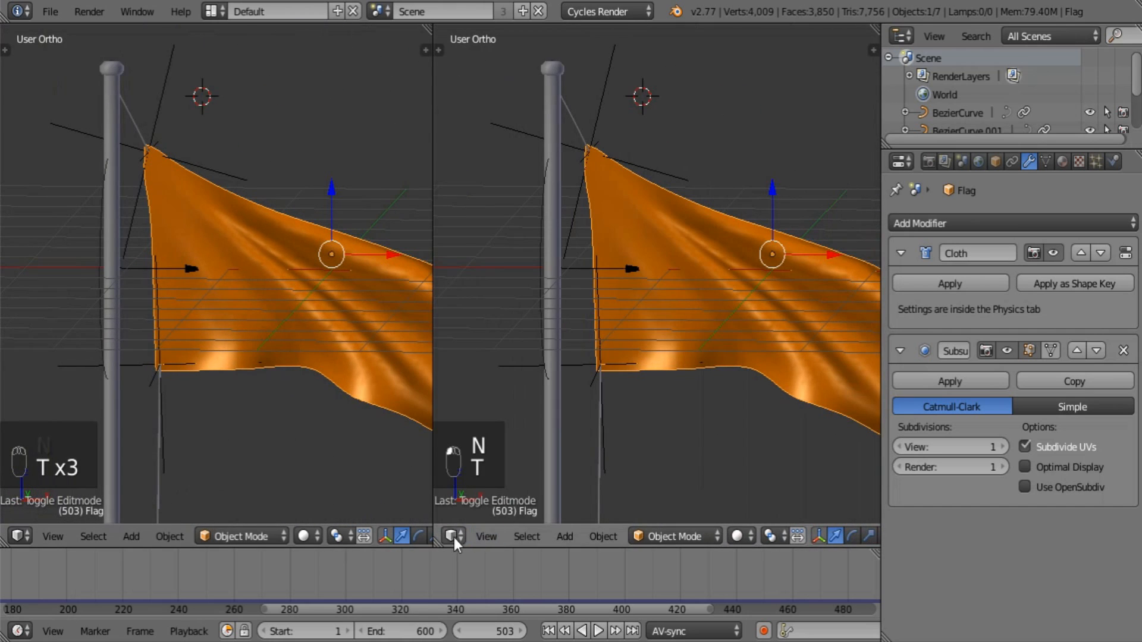
Step: Turn the second 3D view into a Node Editor showing the Flag material's shader nodes, with its sidebar hidden
left_click(455, 537)
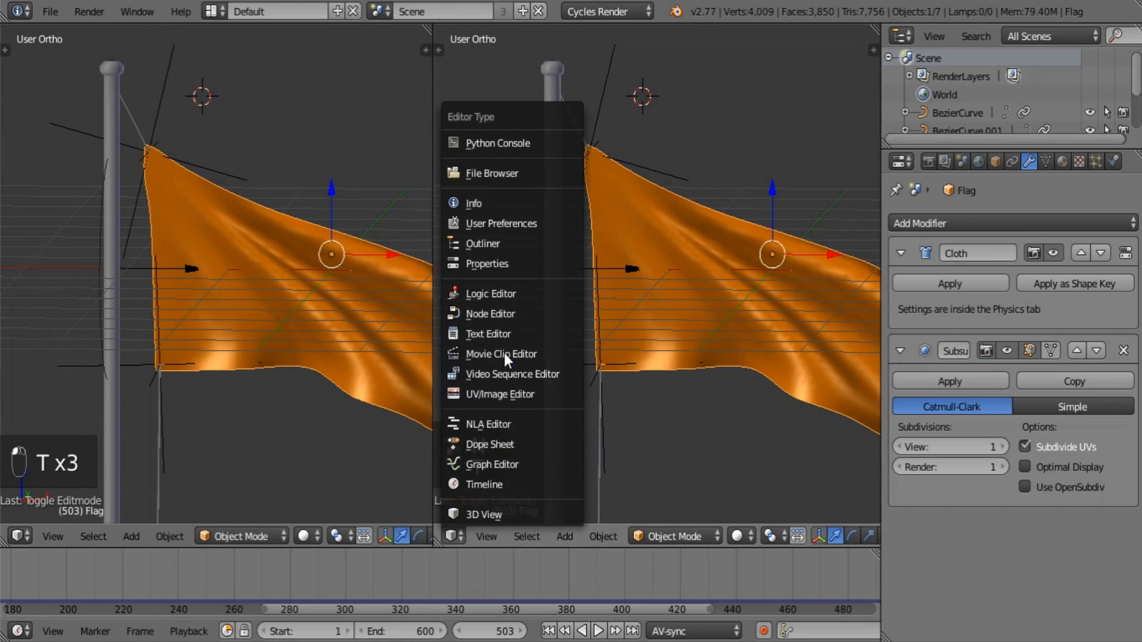
left_click(496, 311)
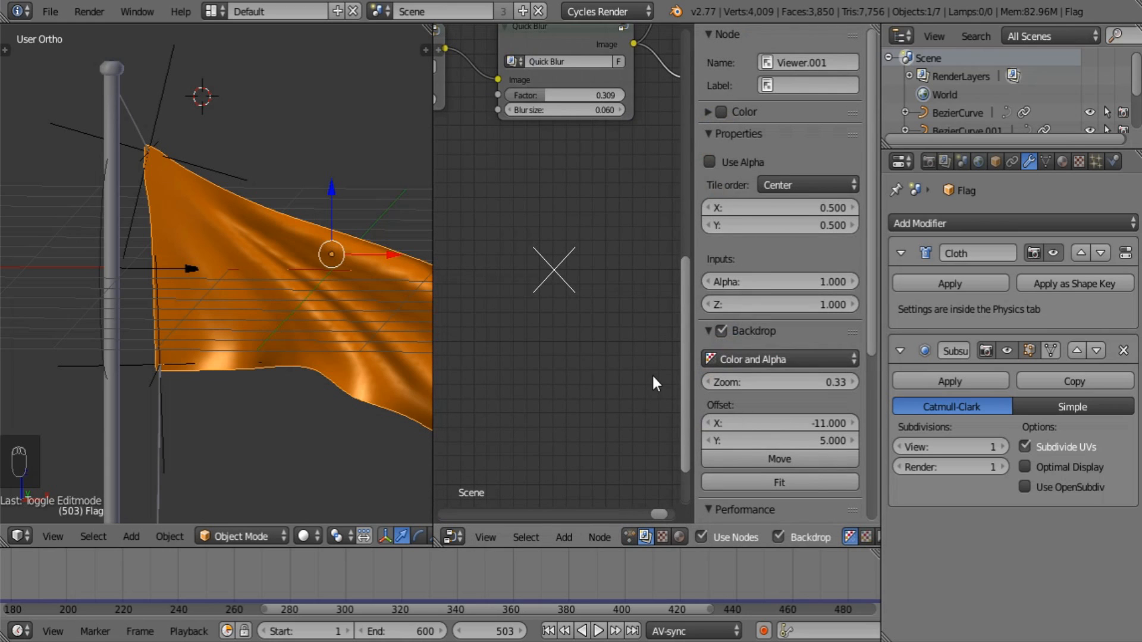
key("n")
left_click(679, 537)
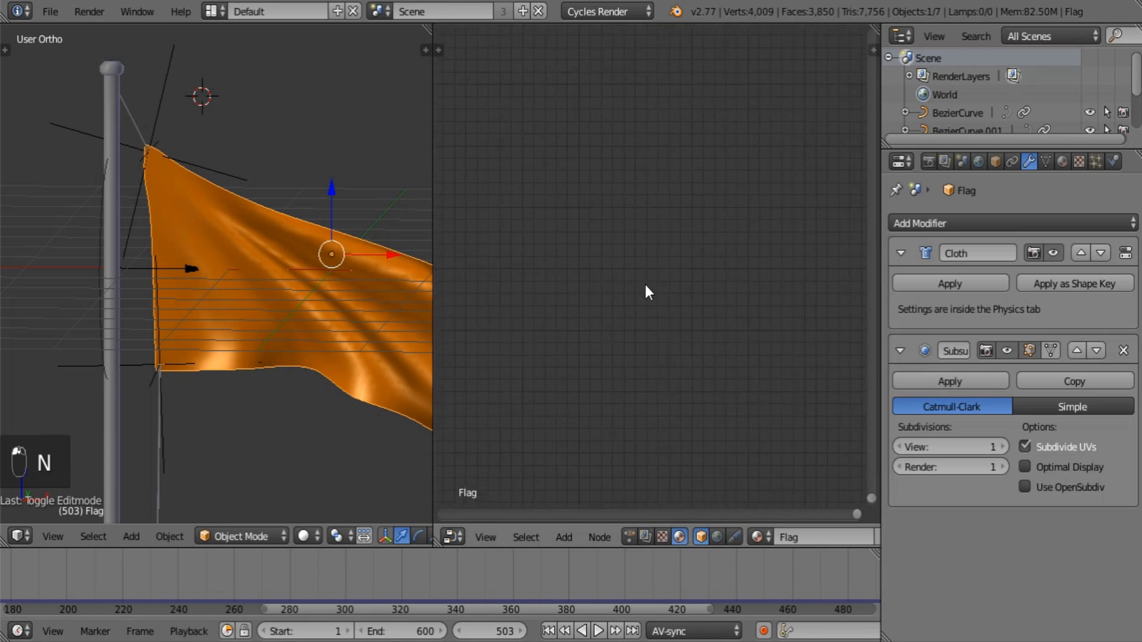
Step: Disable the flag's Subdivision Surface modifier in the viewport and switch the 3D view to Rendered shading
left_click(312, 539)
left_click(313, 476)
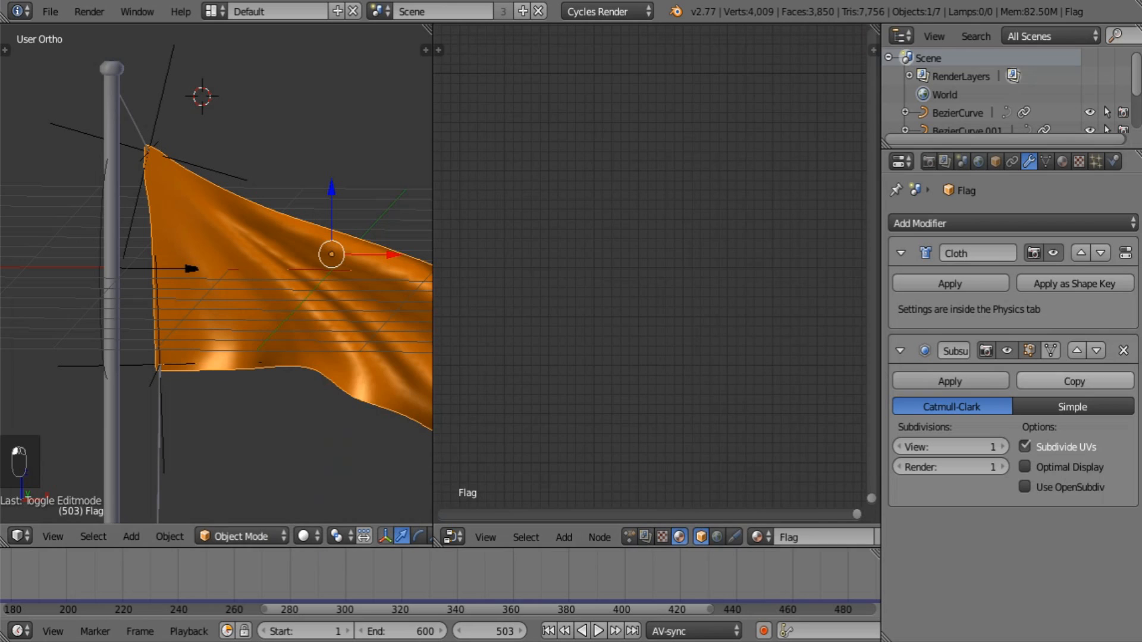
left_click(1007, 351)
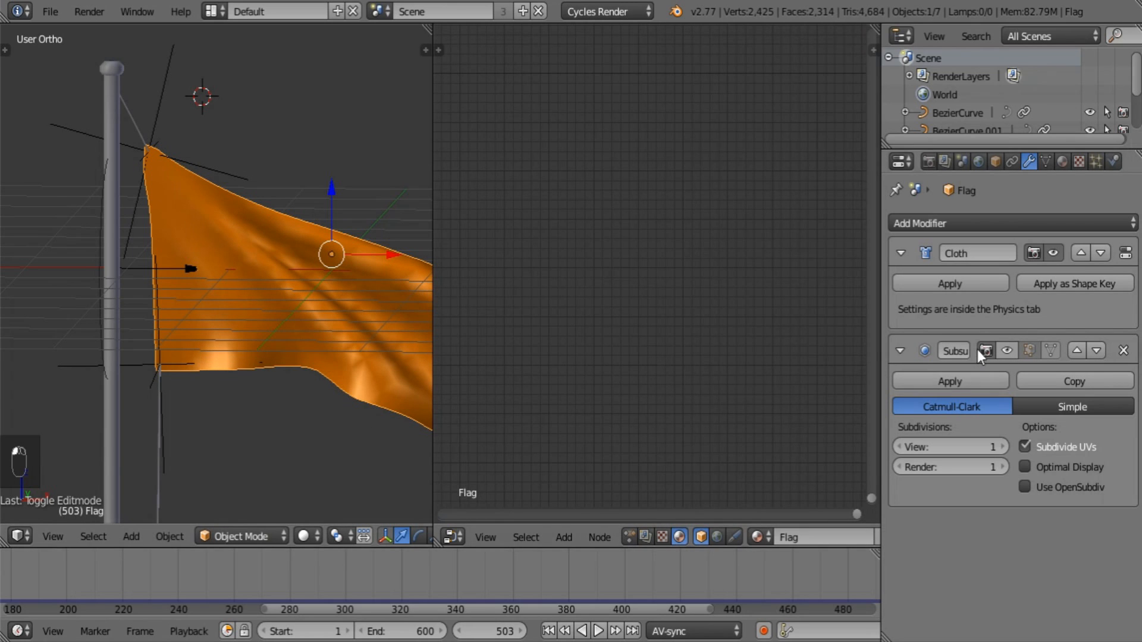
left_click(308, 538)
left_click(333, 410)
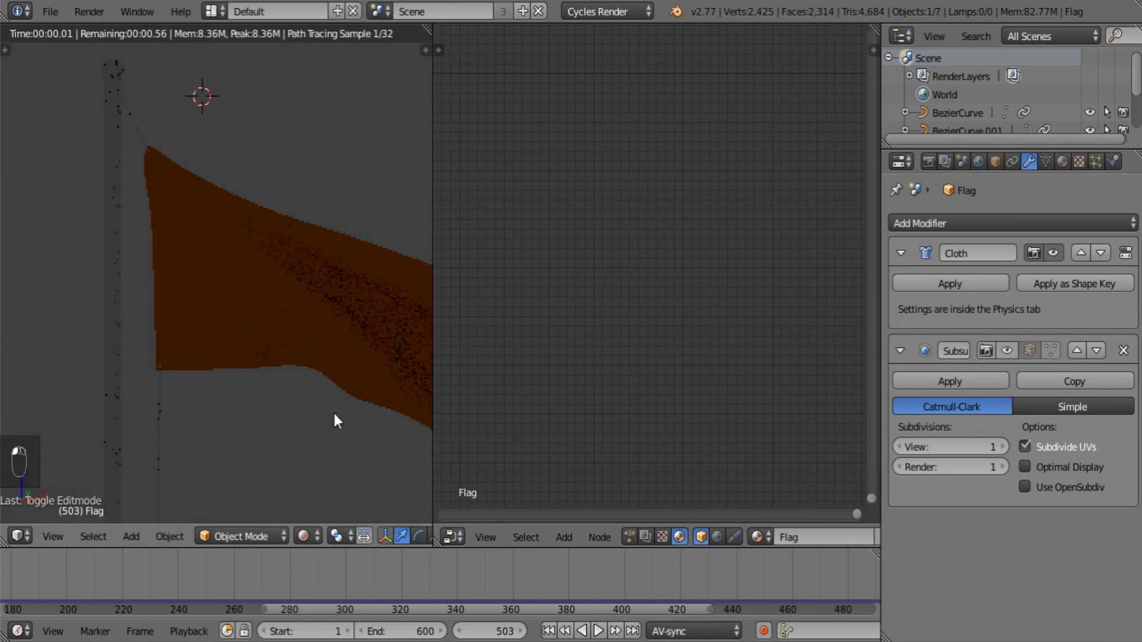
middle_click_drag(248, 377, 225, 378)
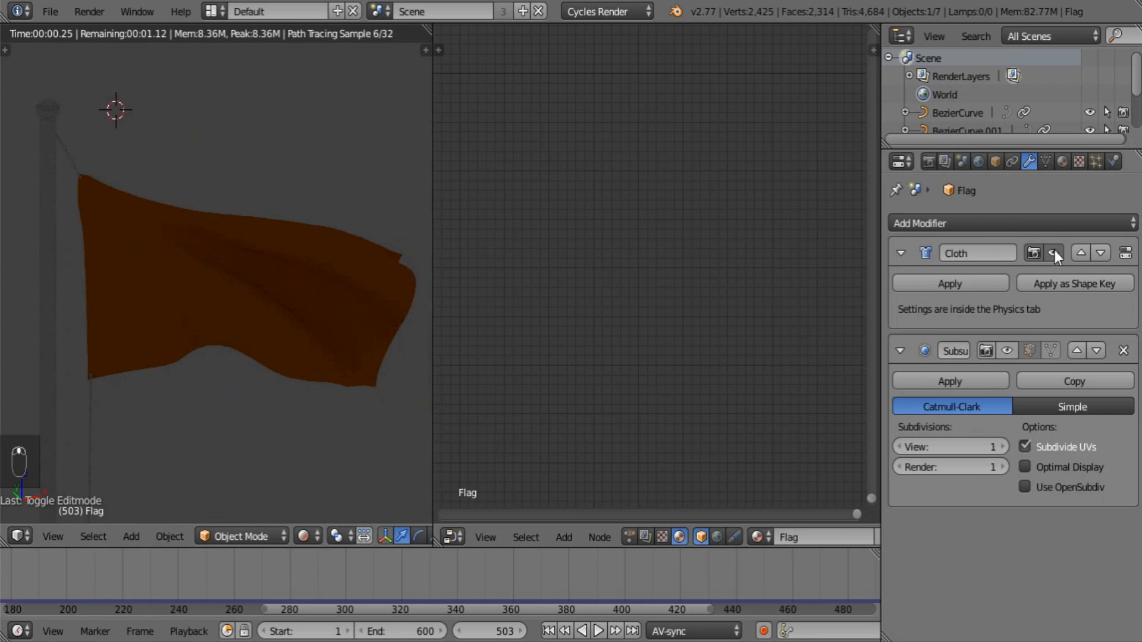
Step: In the render sampling settings, set the render samples to 5 and the preview samples to 1
left_click(929, 162)
scroll(981, 298, "down", 8)
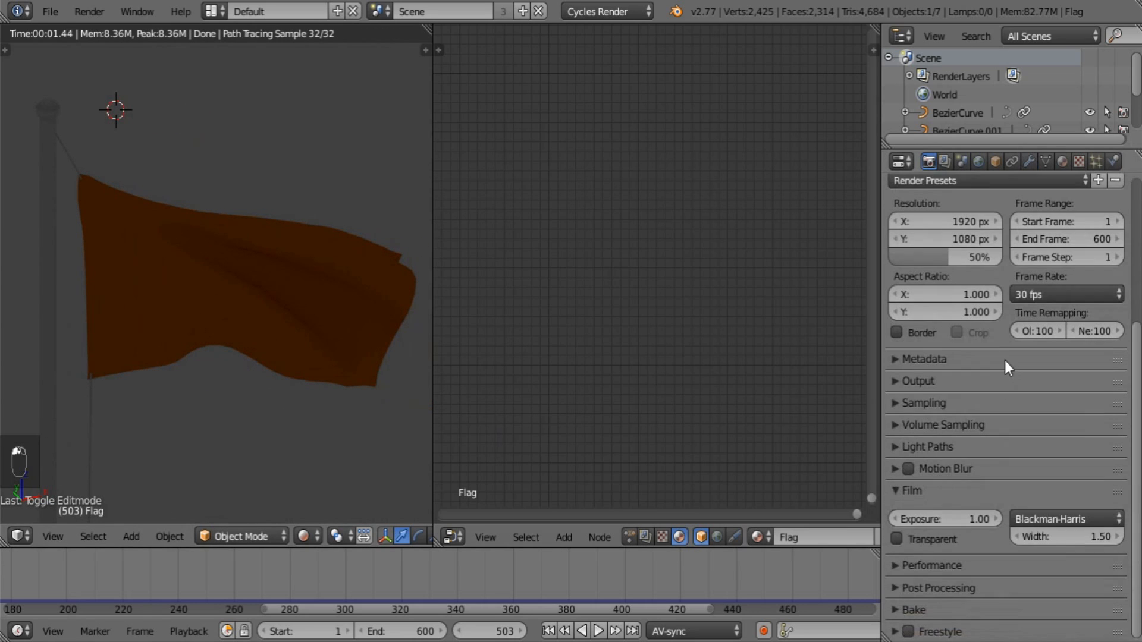
left_click(924, 404)
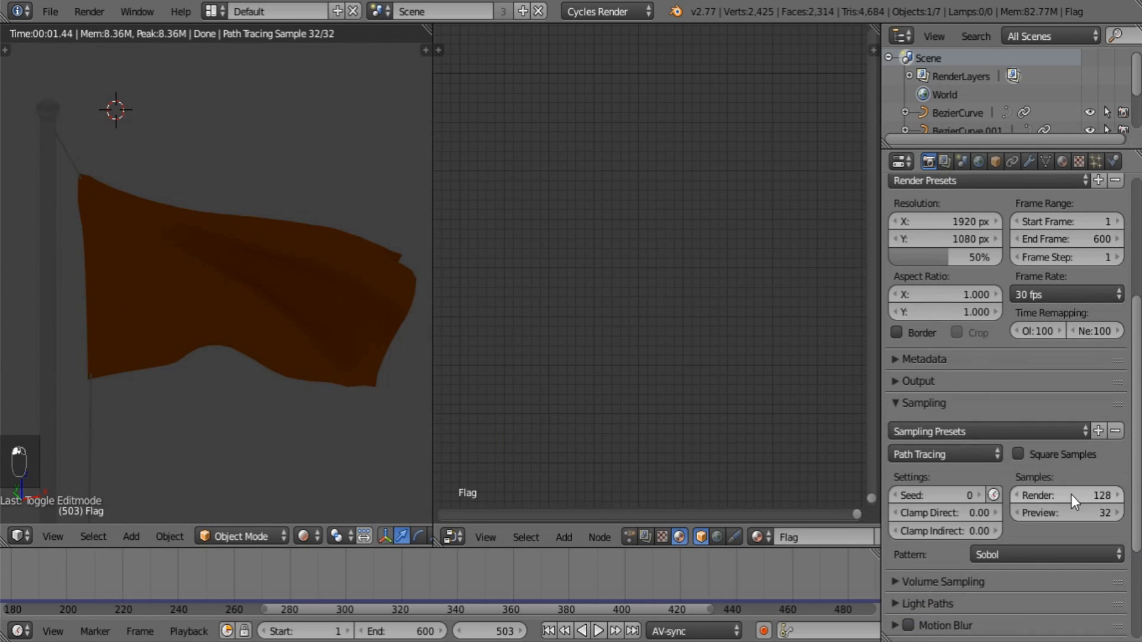
type("5")
key("Tab")
type("5")
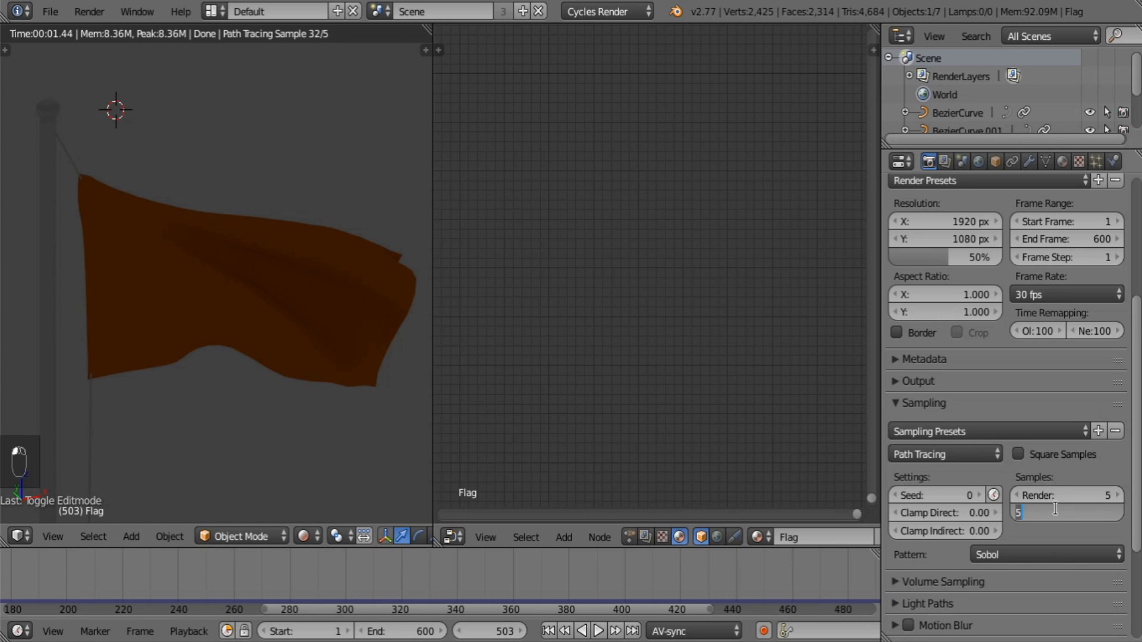
left_click(907, 405)
Step: In the render light path settings, set the maximum and minimum transparency and all bounce values to 0
left_click(910, 425)
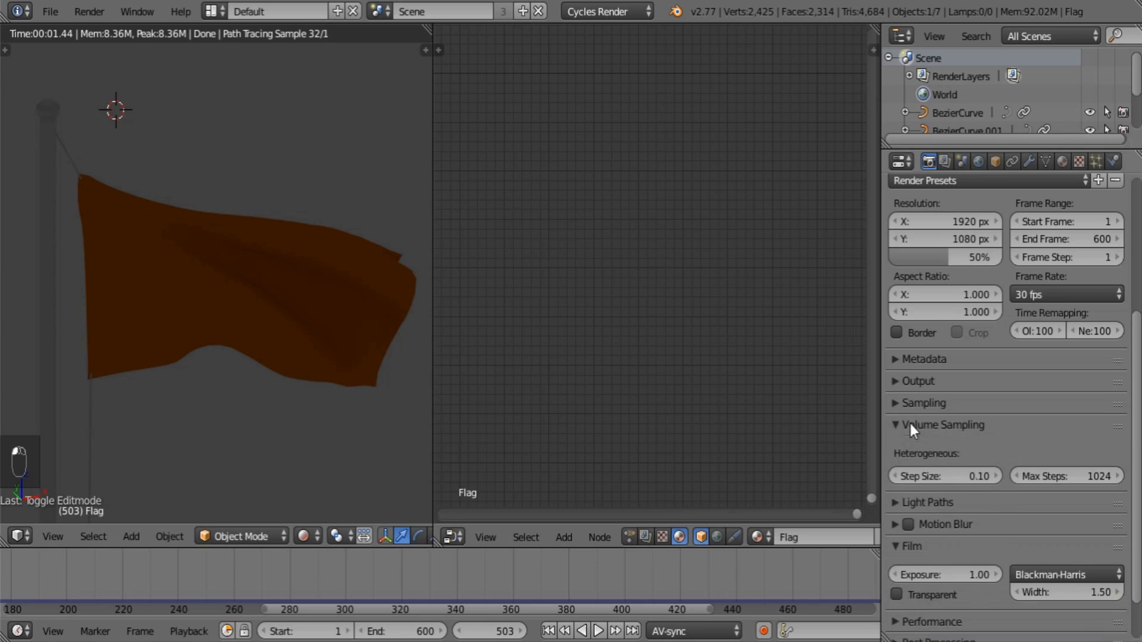
left_click(928, 425)
left_click(931, 446)
scroll(963, 476, "down", 5)
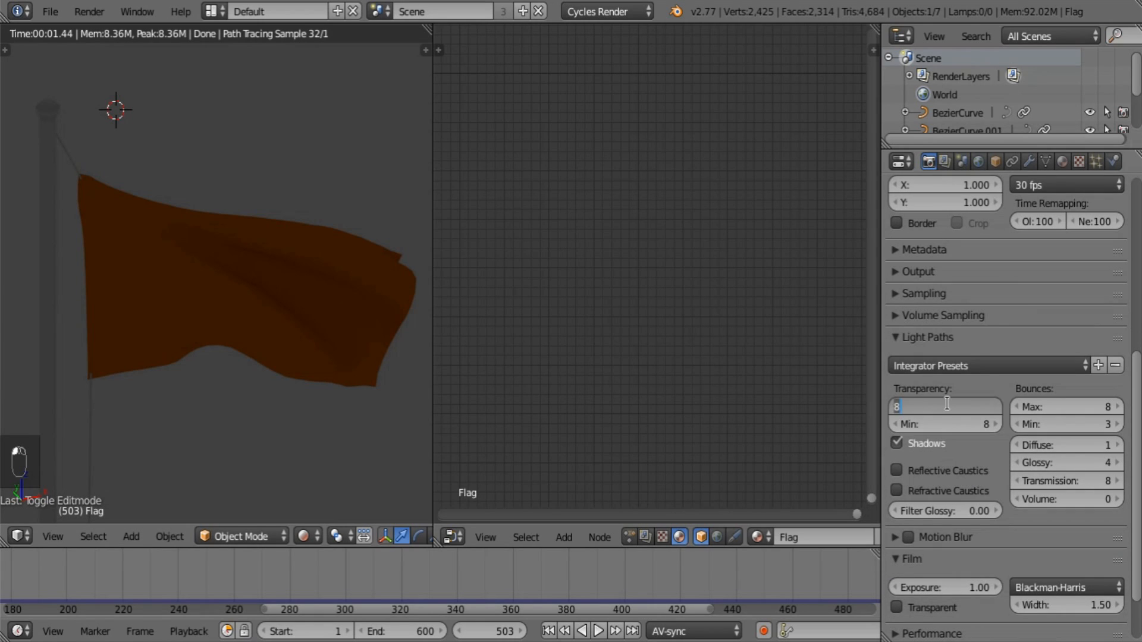
type("0")
key("Return")
left_click(1038, 408)
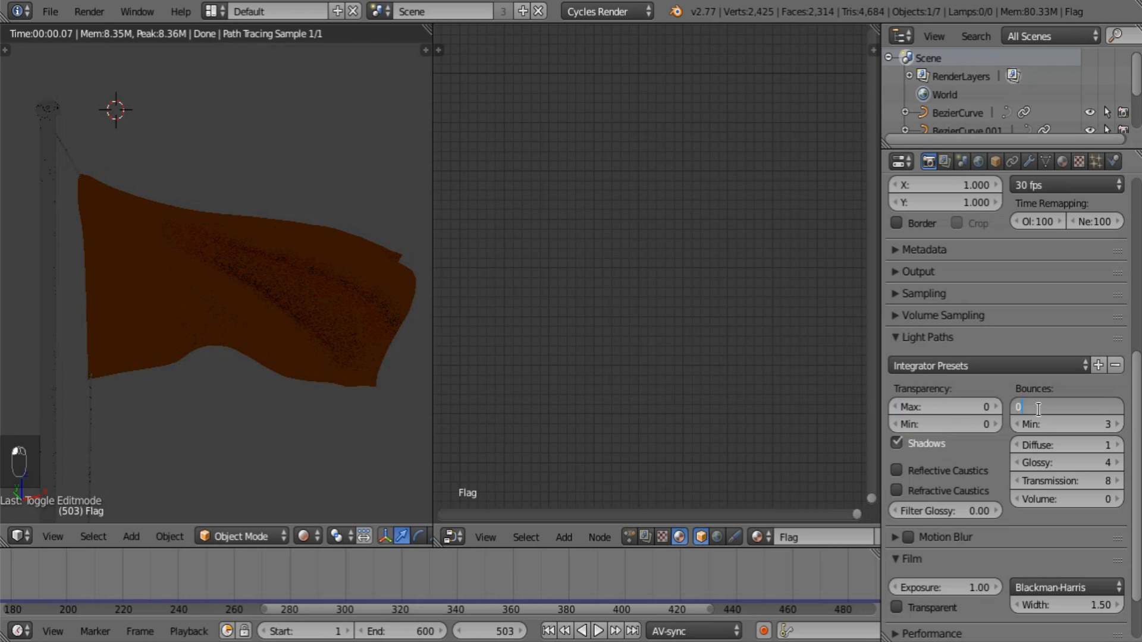
key("Return")
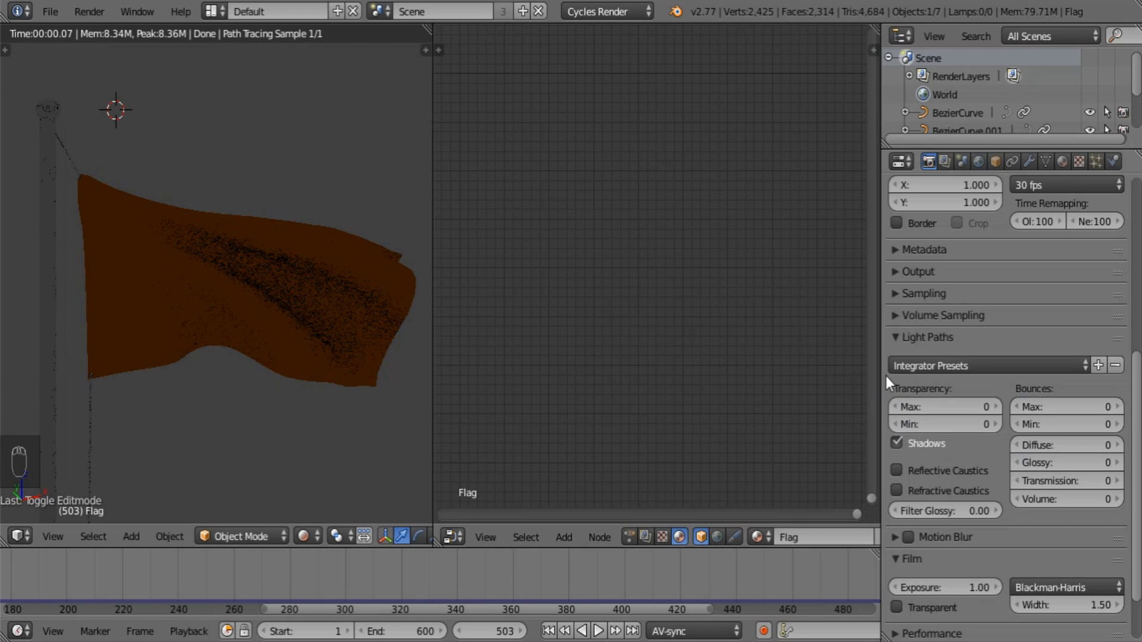
left_click(913, 338)
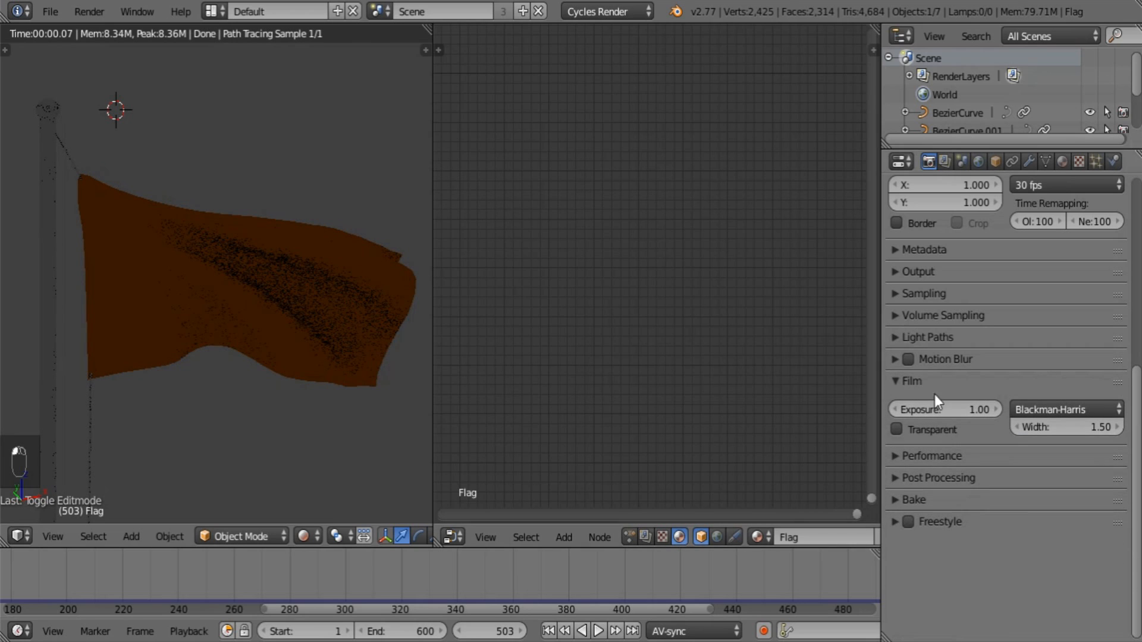
left_click(901, 382)
left_click(900, 403)
left_click(898, 402)
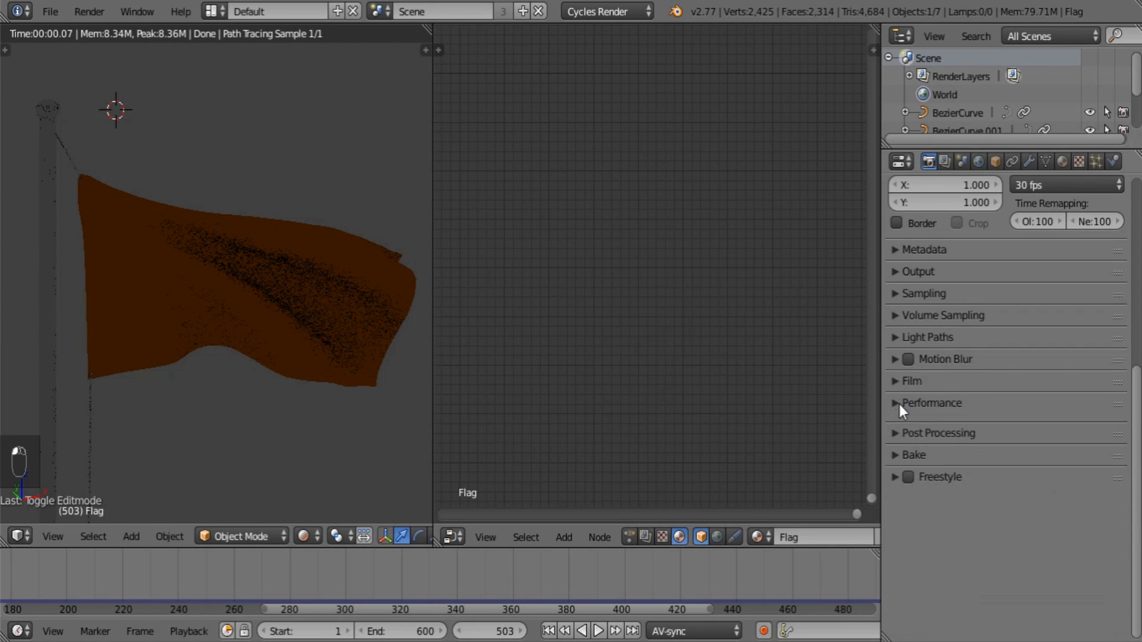
left_click(901, 424)
left_click(904, 426)
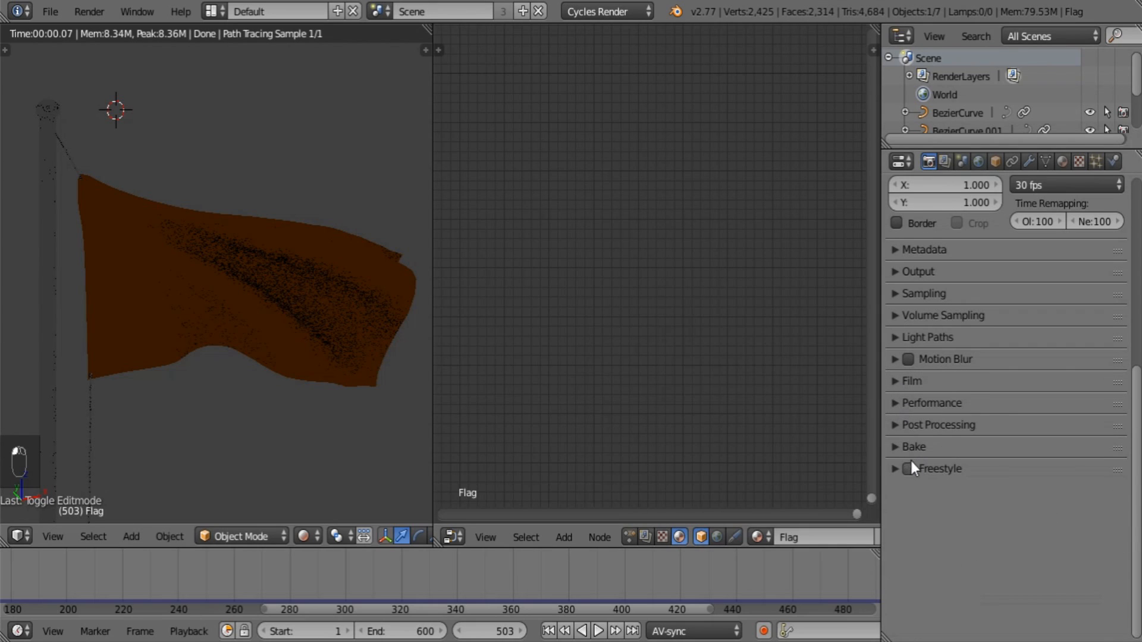
left_click(946, 161)
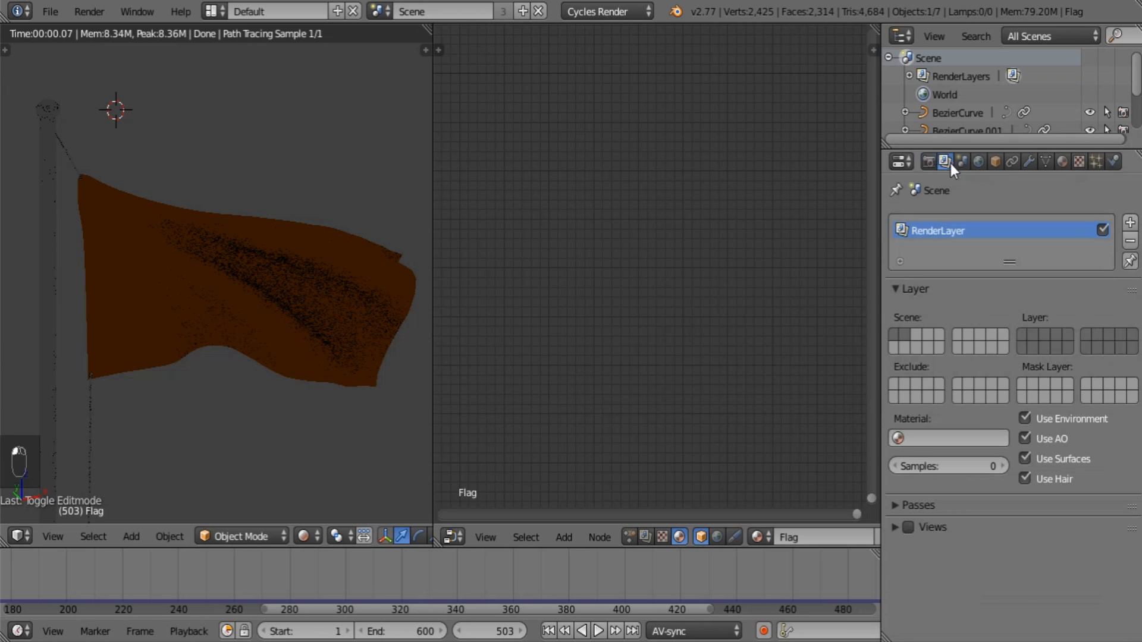
Step: Enable ambient occlusion for the World with a distance of 0 and a factor of 0.11
left_click(979, 163)
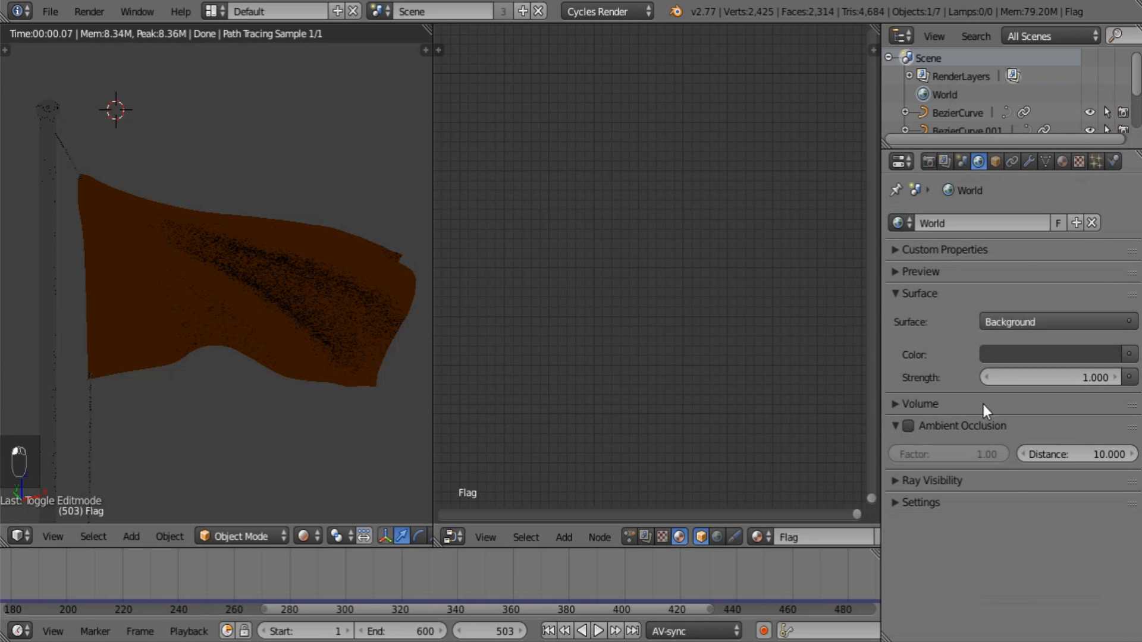
left_click(909, 426)
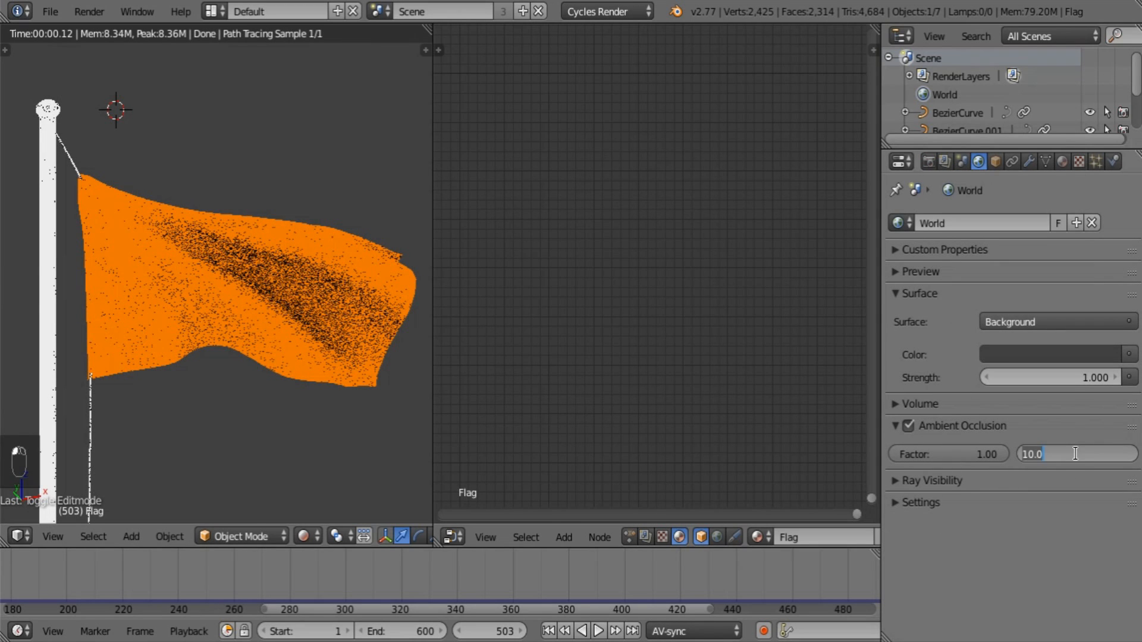
type("0")
key("Return")
left_click(970, 454)
type(".0")
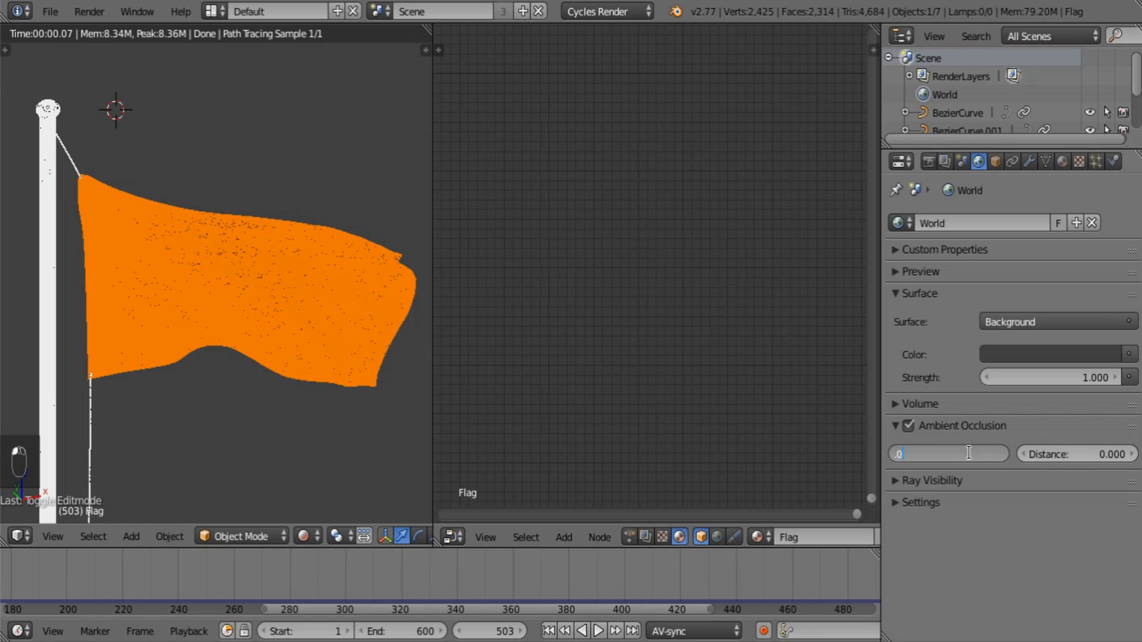
type("2")
key("Return")
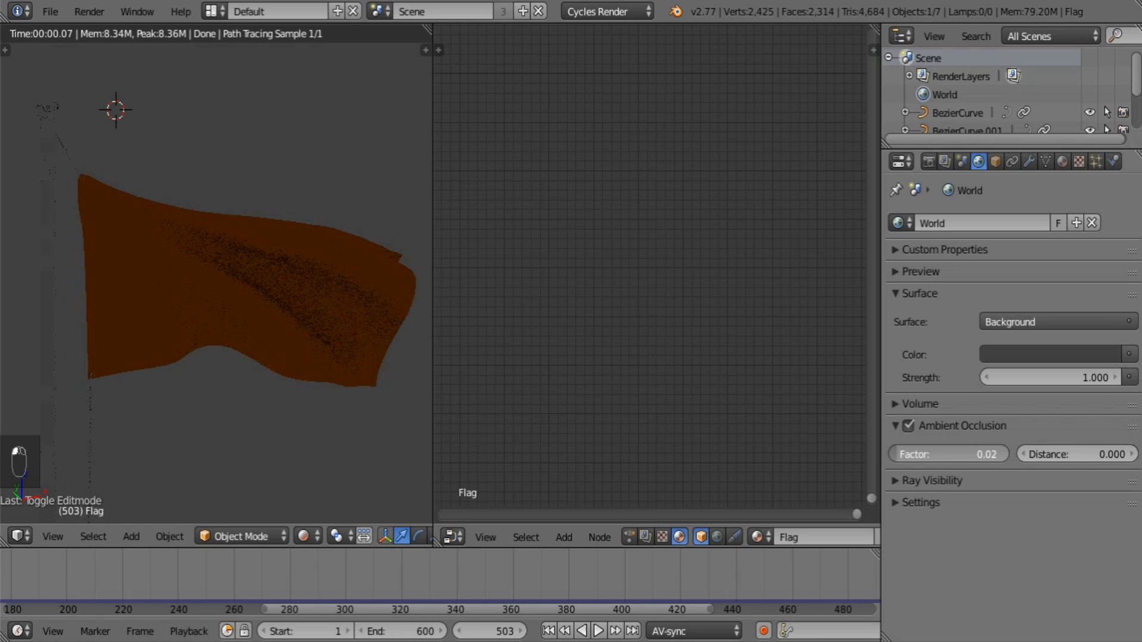
left_click_drag(970, 454, 984, 453)
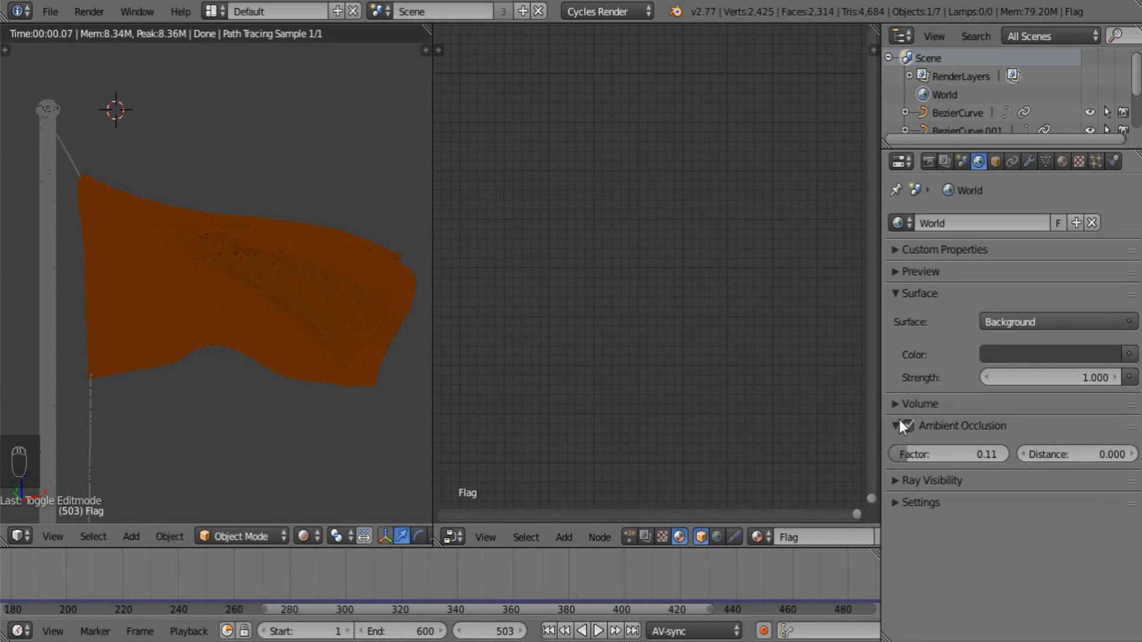
Step: Set the World background color to a bright light blue
left_click(1002, 355)
left_click_drag(1032, 153, 1048, 112)
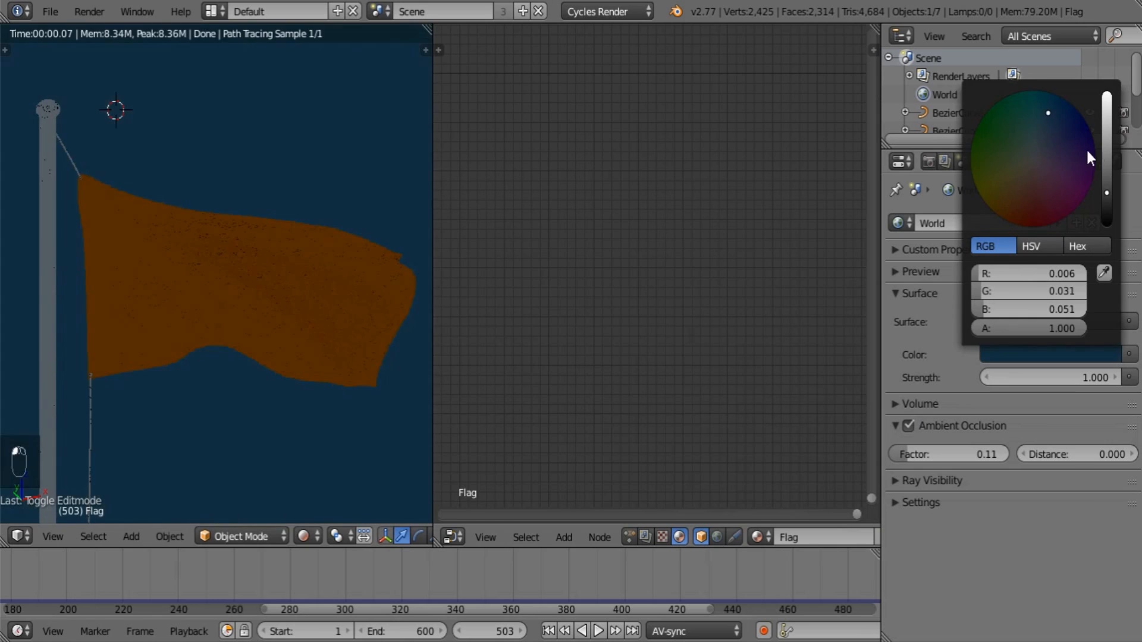
left_click_drag(1106, 149, 1106, 93)
left_click_drag(1043, 109, 1045, 129)
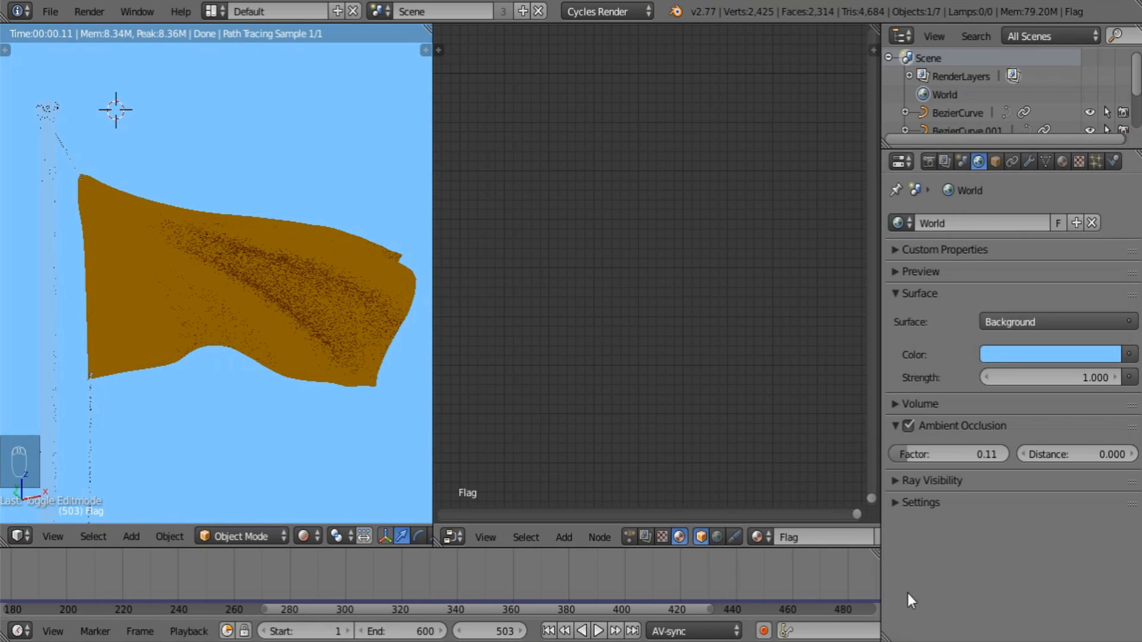
Step: Restrict the World's ray visibility to Camera, disabling Diffuse, Glossy, Transmission and Volume Scatter
left_click(911, 489)
left_click(899, 509)
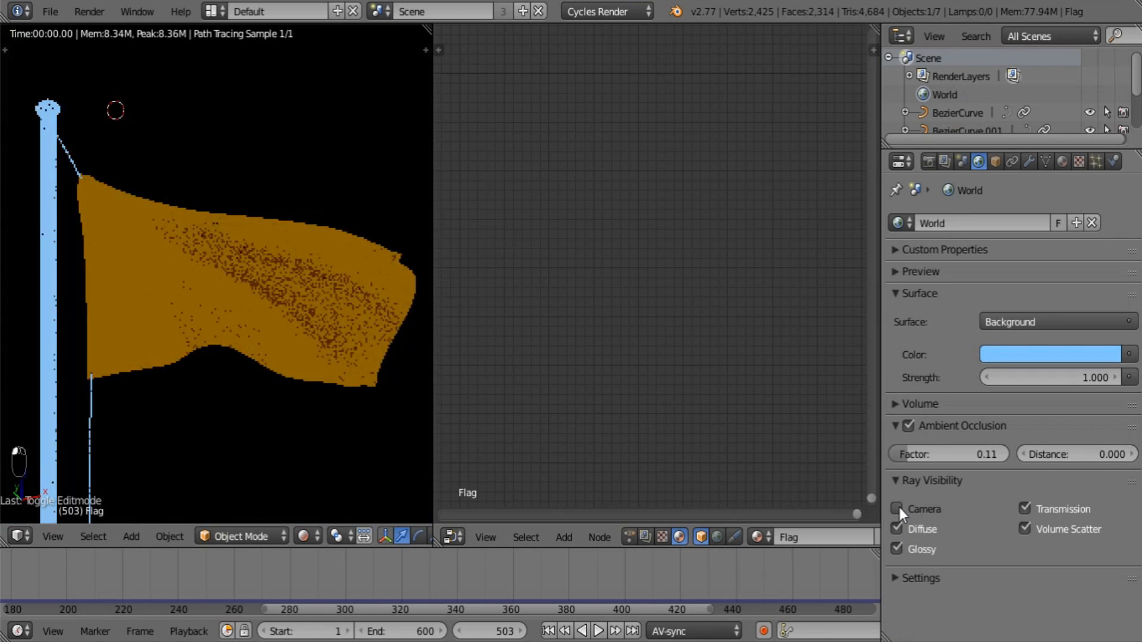
left_click(899, 508)
left_click(904, 529)
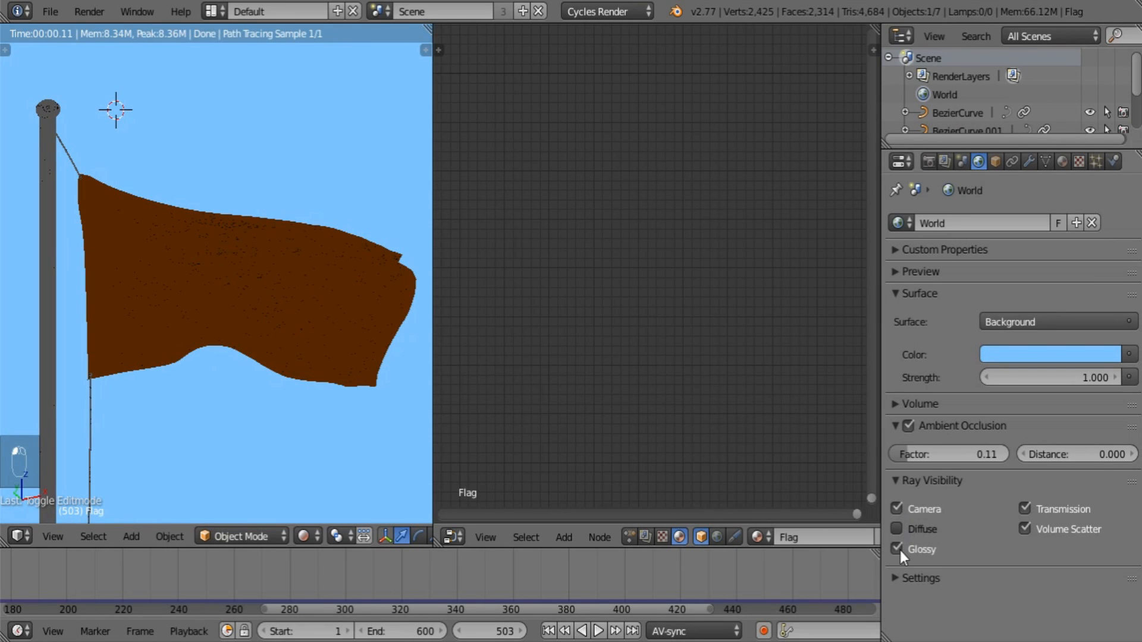
left_click(897, 549)
left_click(1025, 508)
left_click(1025, 528)
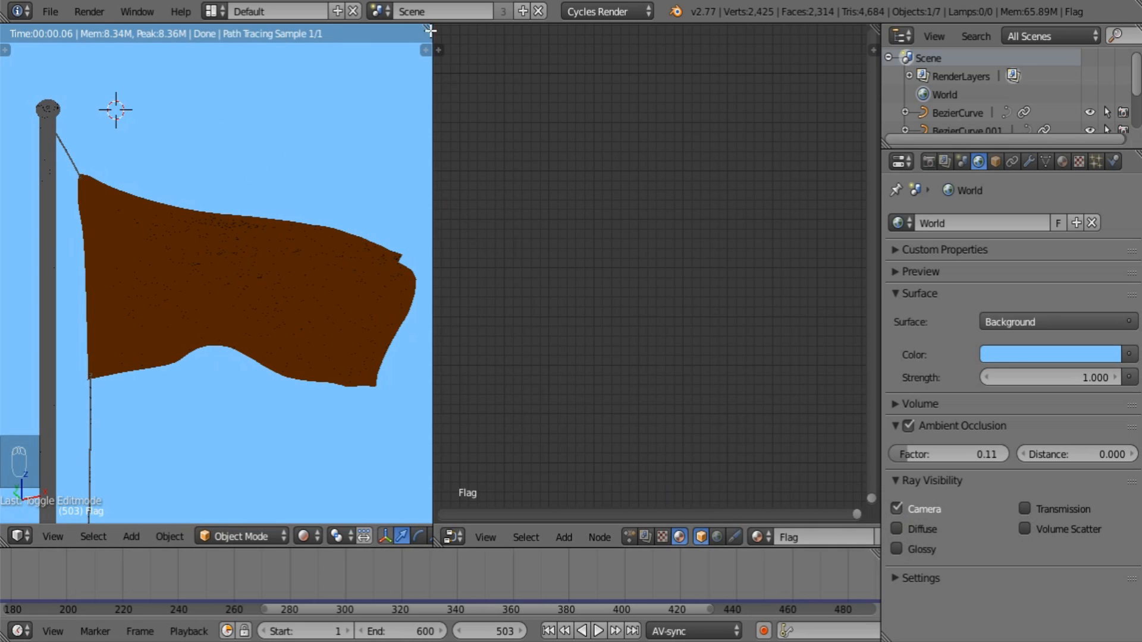
Step: Raise the World's ambient occlusion factor to 0.18
left_click_drag(907, 455, 916, 455)
scroll(300, 257, "down", 6)
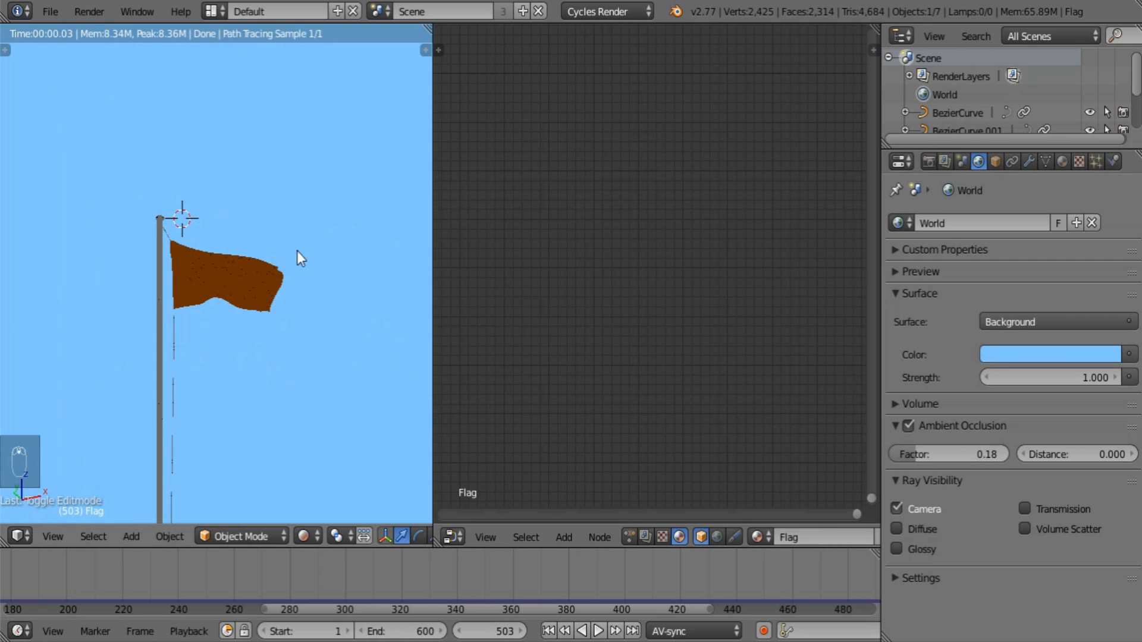
scroll(299, 268, "up", 3)
Step: Change the node editor area to a 3D View and add a Sun lamp to the scene
left_click(452, 537)
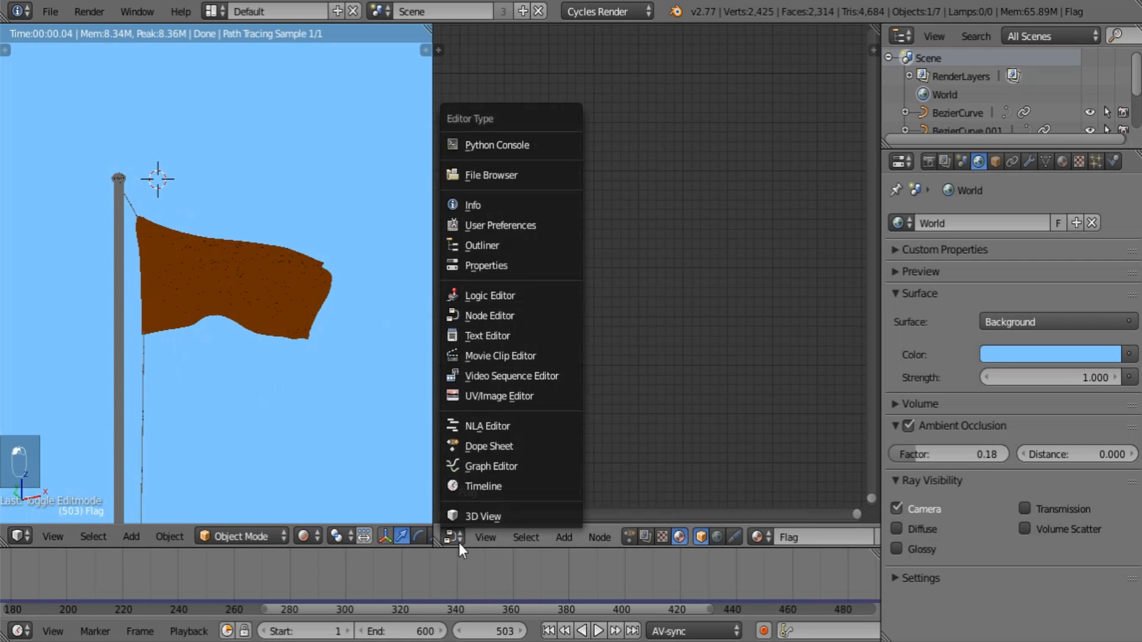
left_click(485, 508)
key("shift+a")
mouse_move(636, 462)
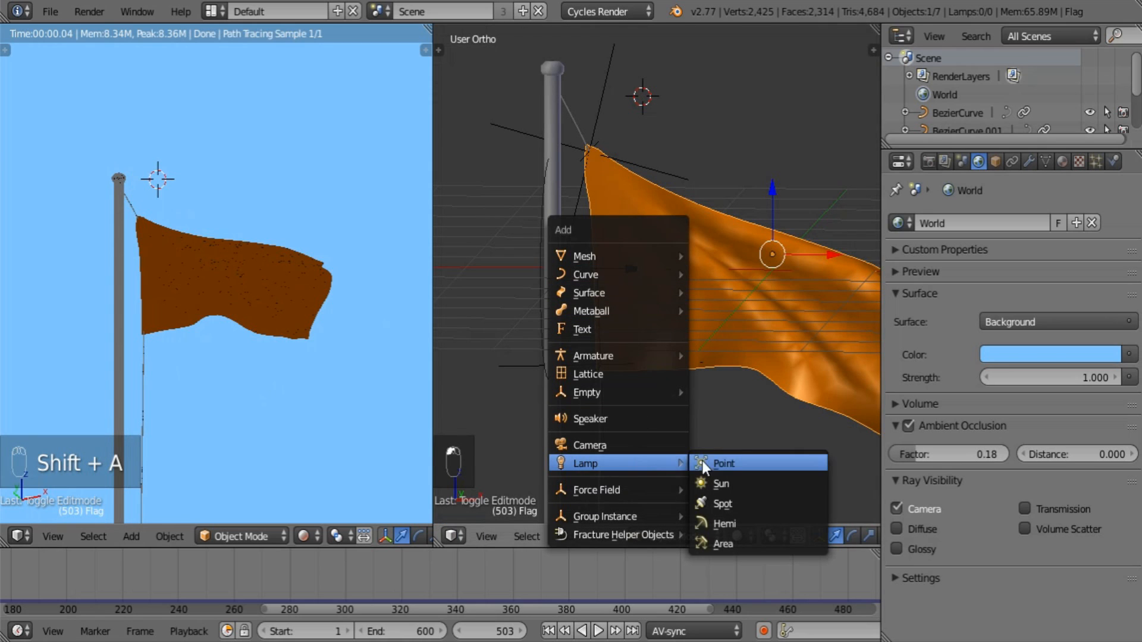
left_click(741, 483)
Step: Aim the Sun lamp at the flag by rotating it about -54° in a side-on view and about 39° around global Z
scroll(659, 259, "down", 3)
middle_click_drag(659, 258, 688, 367)
key("r")
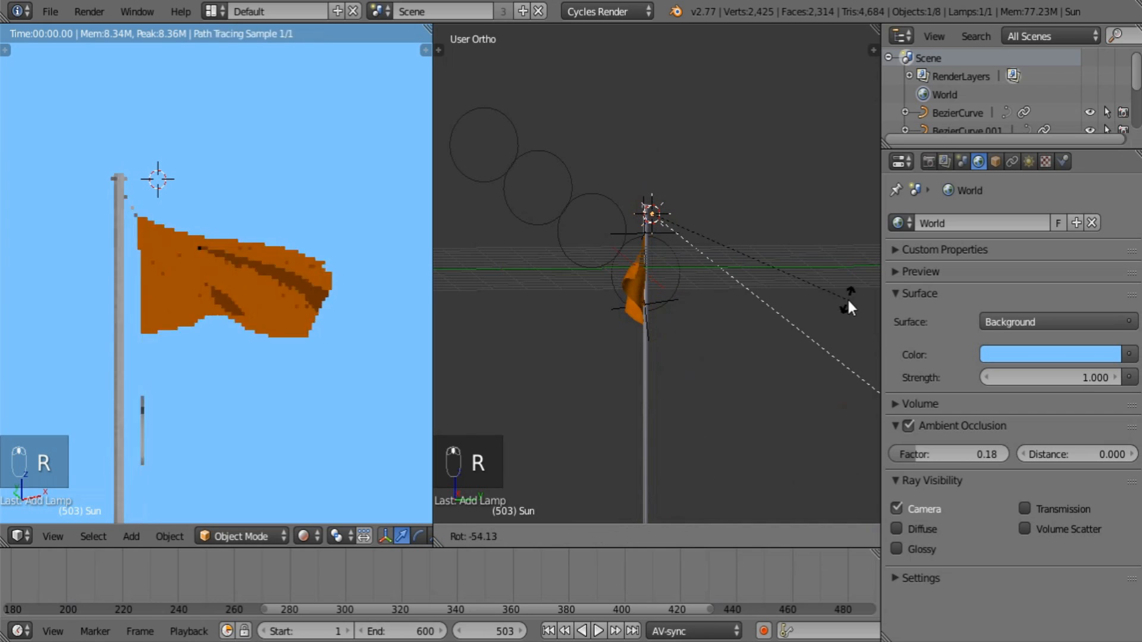
left_click(847, 298)
mouse_move(838, 305)
middle_mouse_down()
mouse_move(799, 426)
mouse_move(722, 304)
mouse_move(730, 334)
mouse_move(678, 296)
mouse_move(692, 314)
mouse_move(734, 296)
middle_mouse_up()
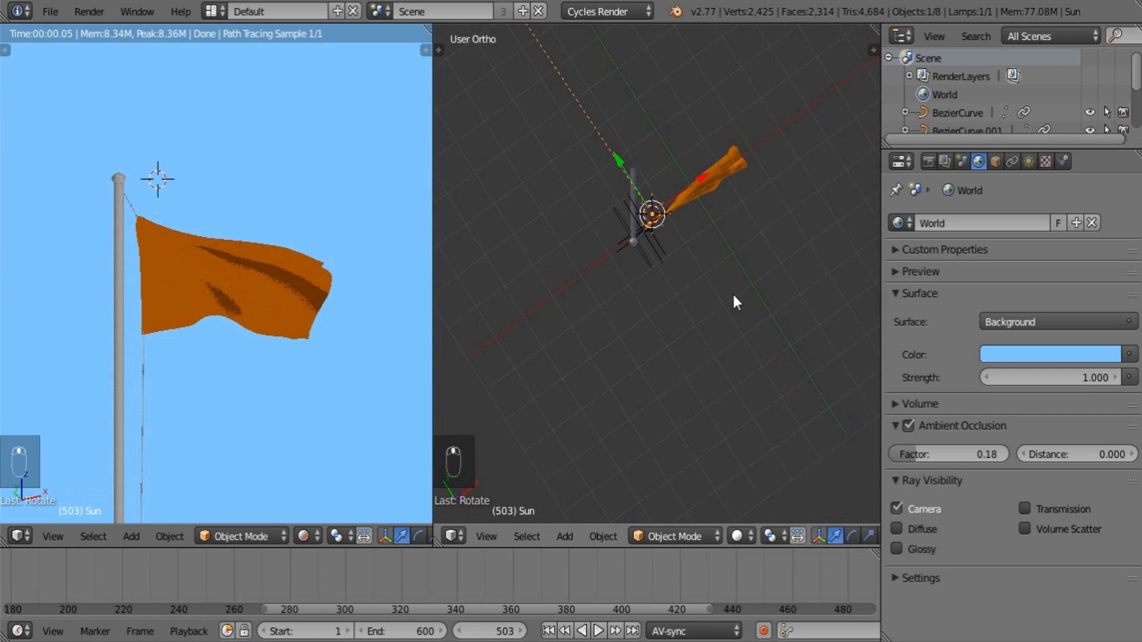
key("r")
key("z")
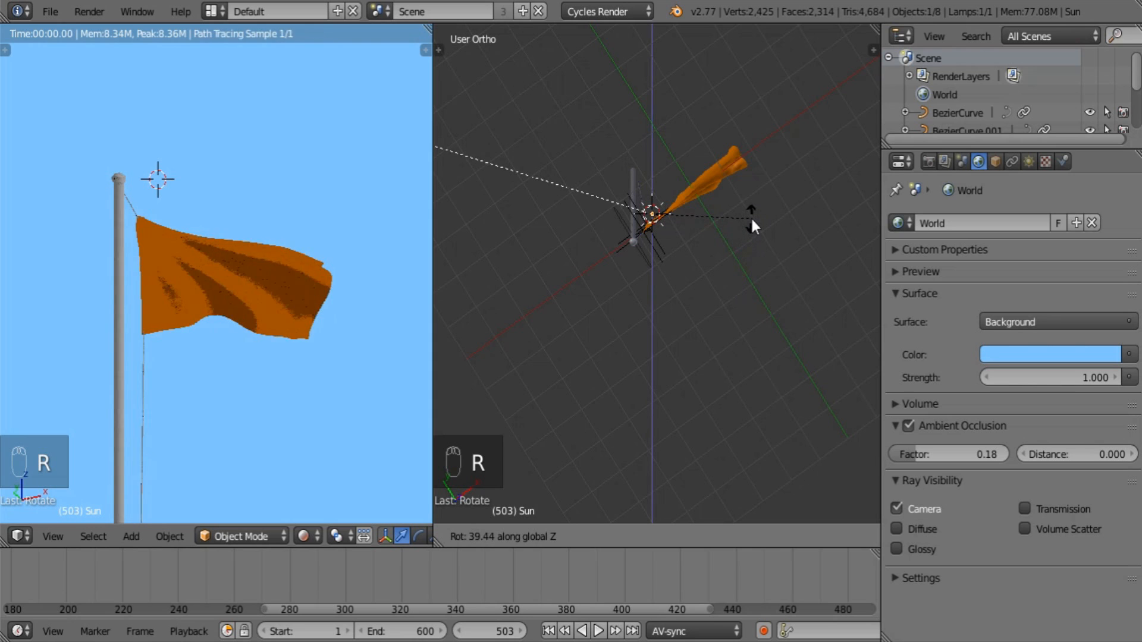
left_click(751, 213)
middle_click_drag(750, 213, 689, 149)
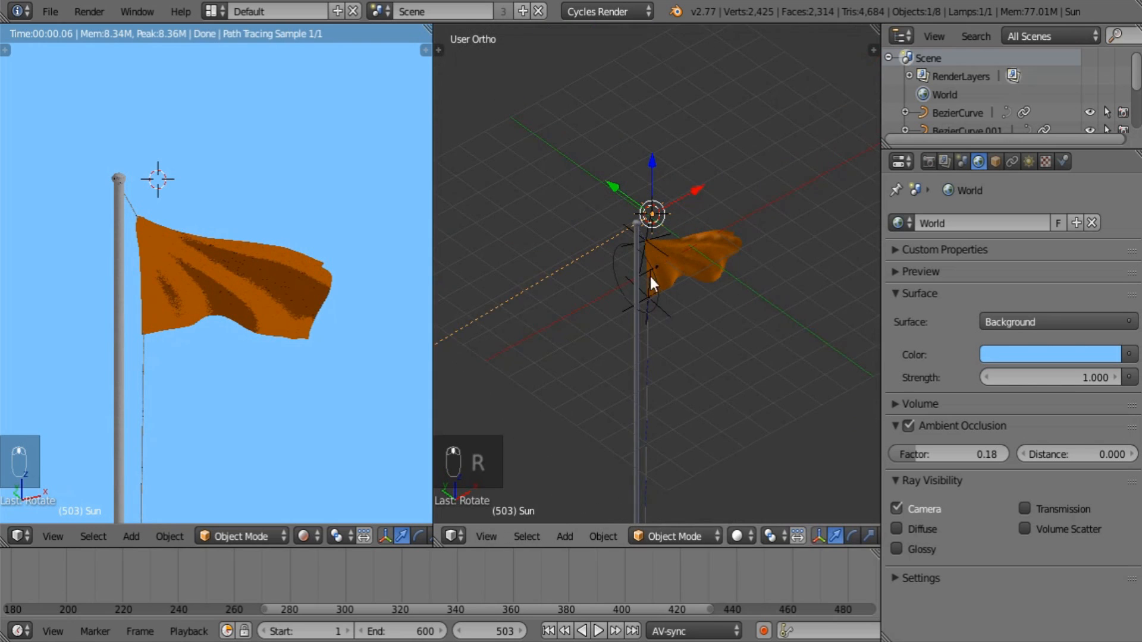
Step: In the Sun lamp settings, set the size to 0.0001 and the maximum bounces to 0
middle_click_drag(651, 277, 635, 216, "shift")
left_click(1033, 163)
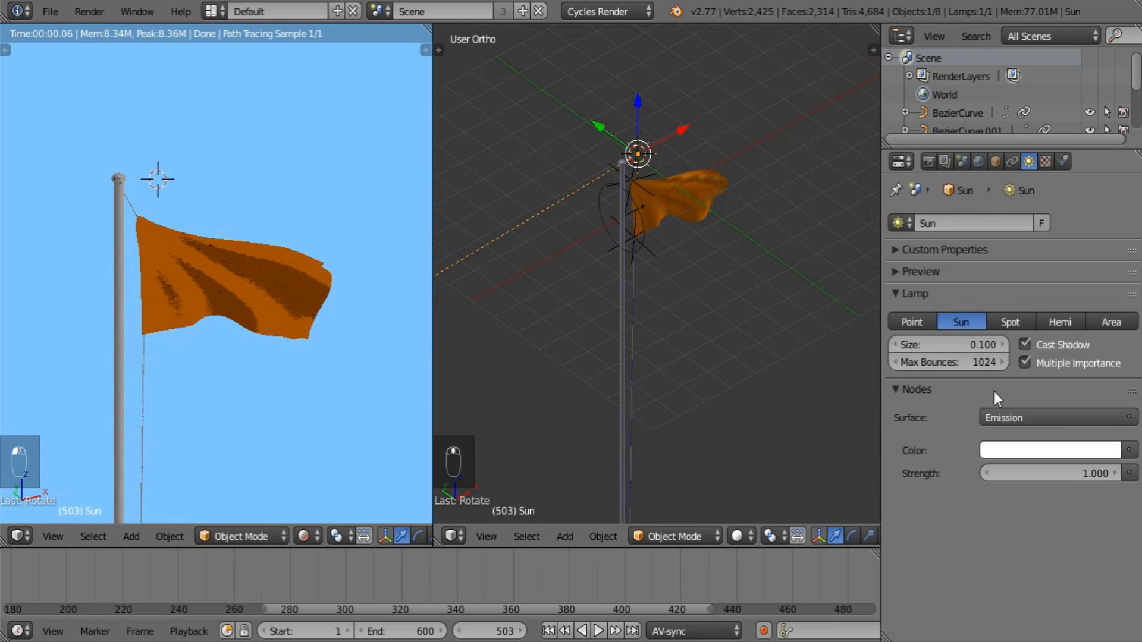
left_click(952, 347)
type(".0001")
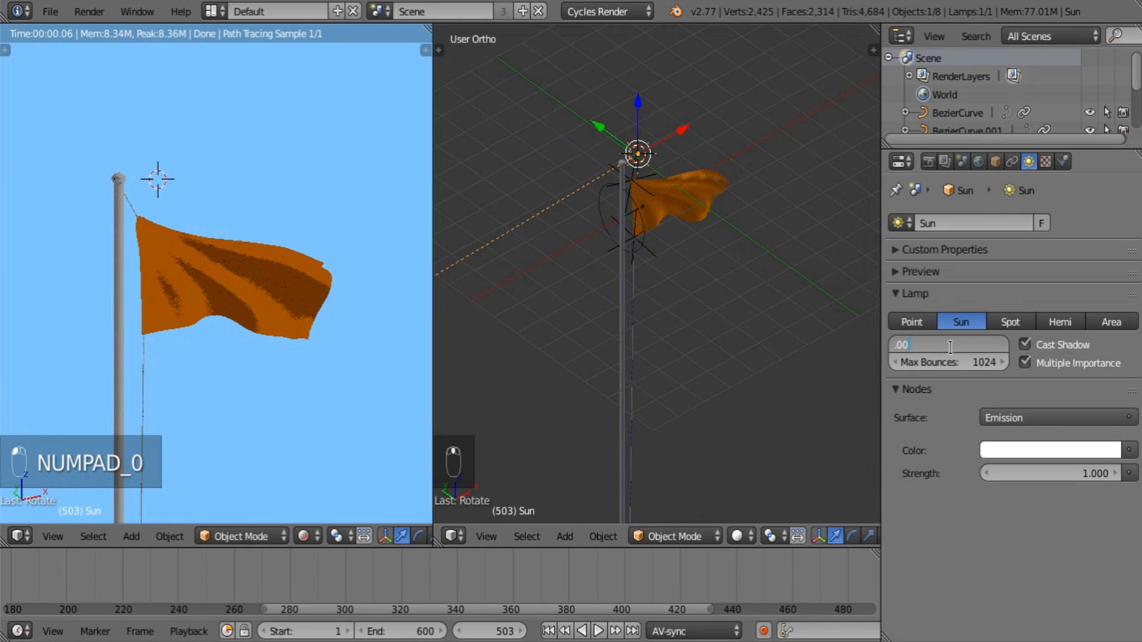
key("Return")
left_click(955, 362)
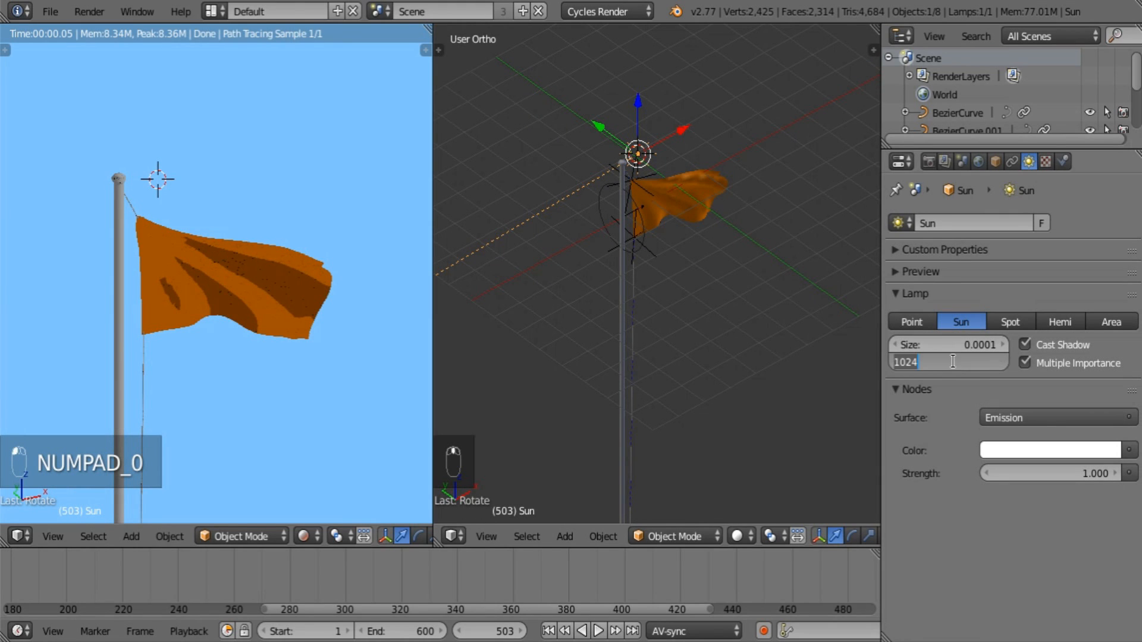
type("0")
key("Return")
Step: Try a Sun lamp emission strength of 5
scroll(273, 334, "up", 3)
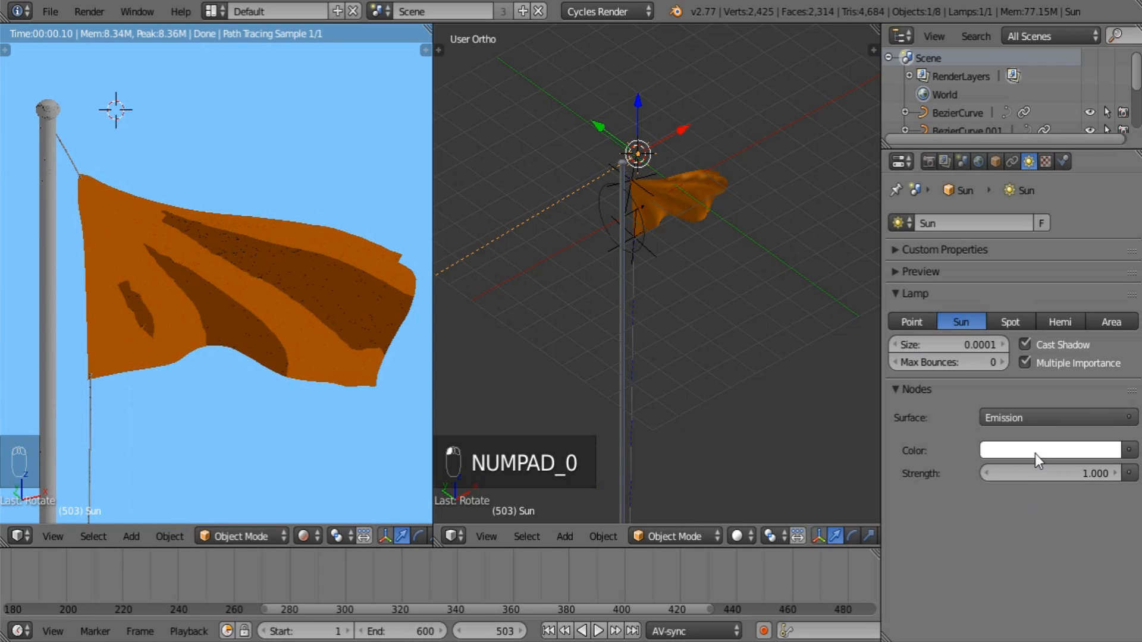
left_click(1033, 473)
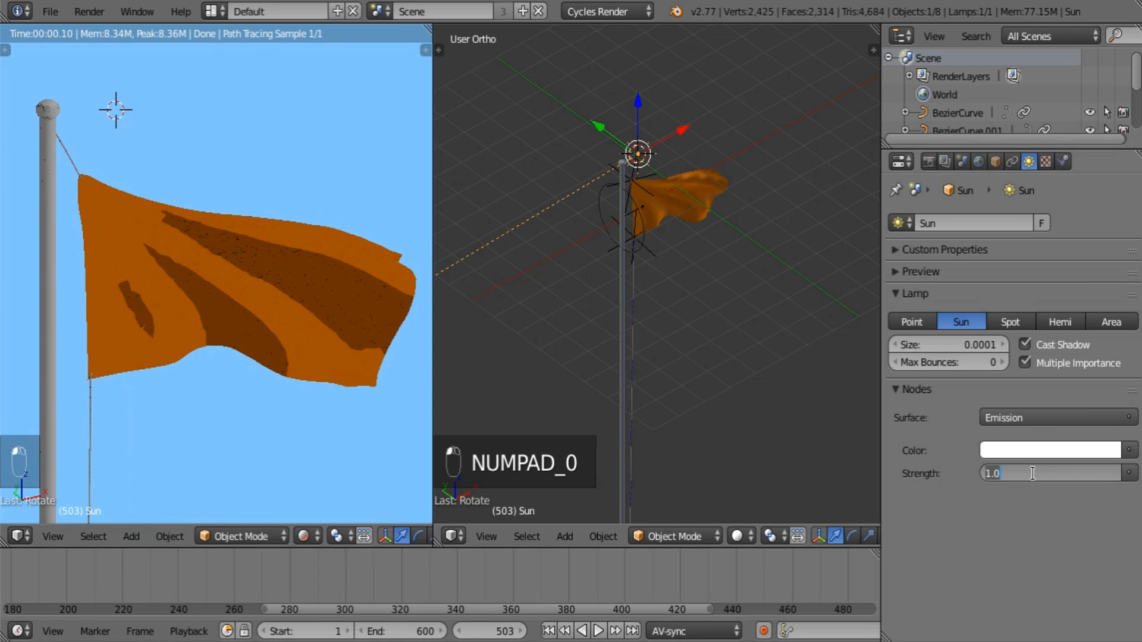
type("5")
key("Return")
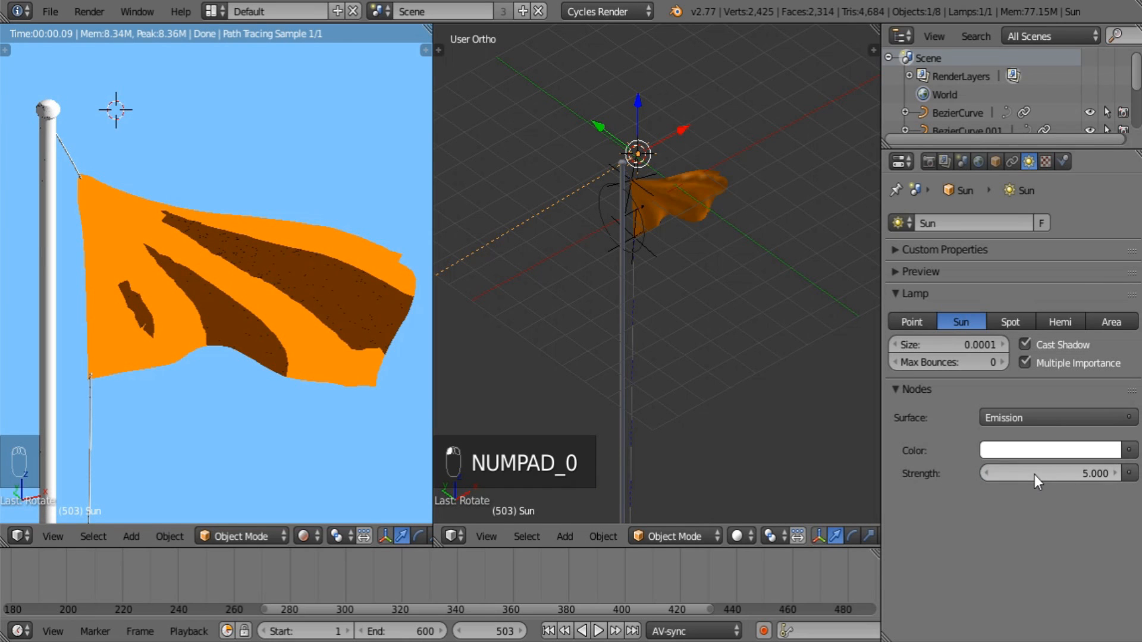
Step: Set the Sun lamp's emission strength to 2
left_click(1033, 474)
type("2")
key("Return")
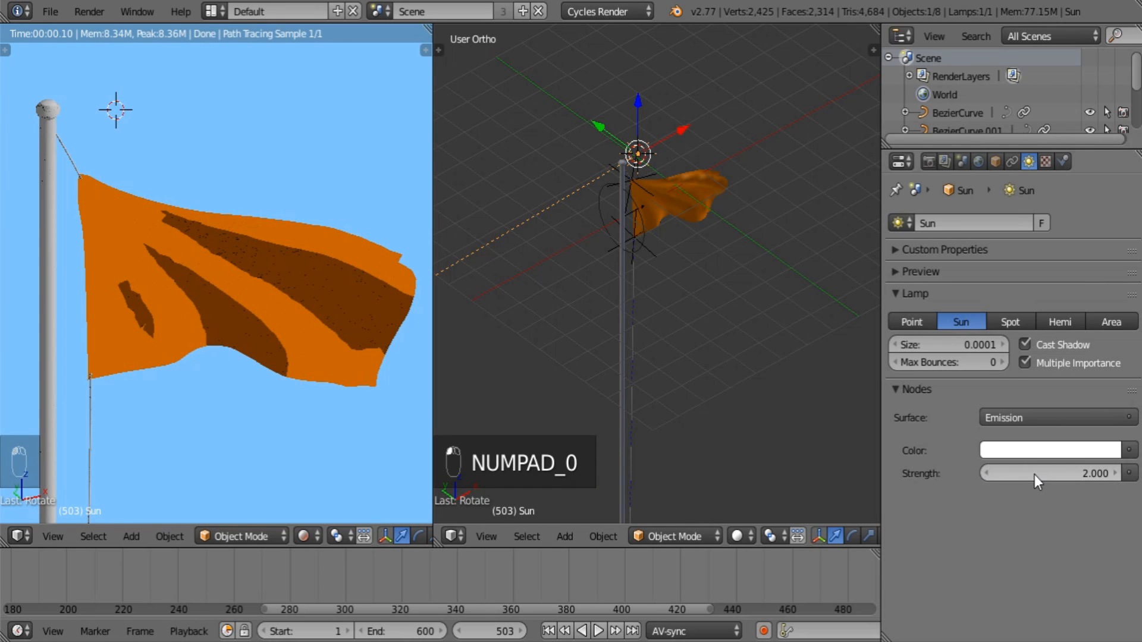
Step: Raise the Sun lamp along the Z axis to above the flagpole
middle_click_drag(714, 332, 695, 353)
key("g")
key("z")
left_click(622, 98)
Step: Select the flag and bring up its material nodes in the Node Editor in place of the second 3D view
right_click(695, 354)
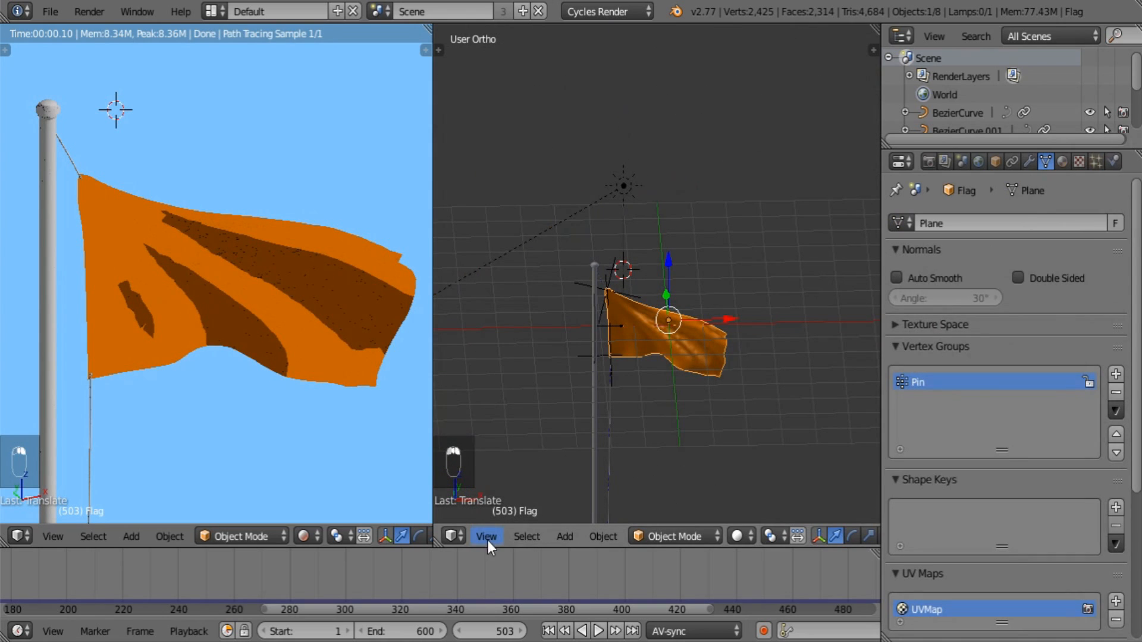
left_click(455, 536)
left_click(491, 312)
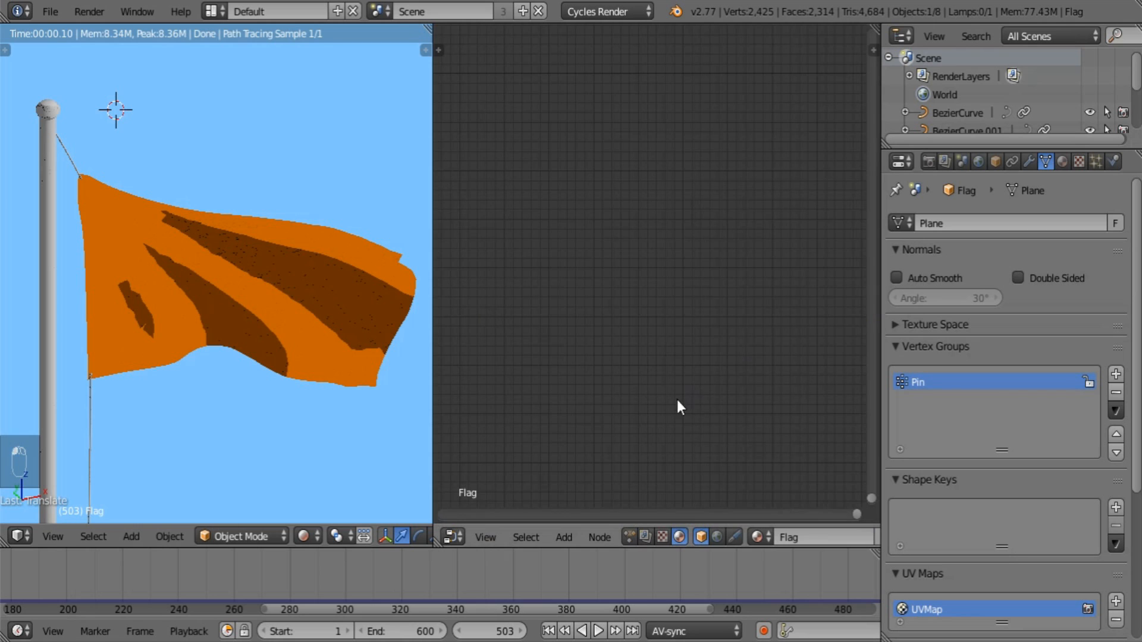
scroll(668, 420, "down", 6)
key("Home")
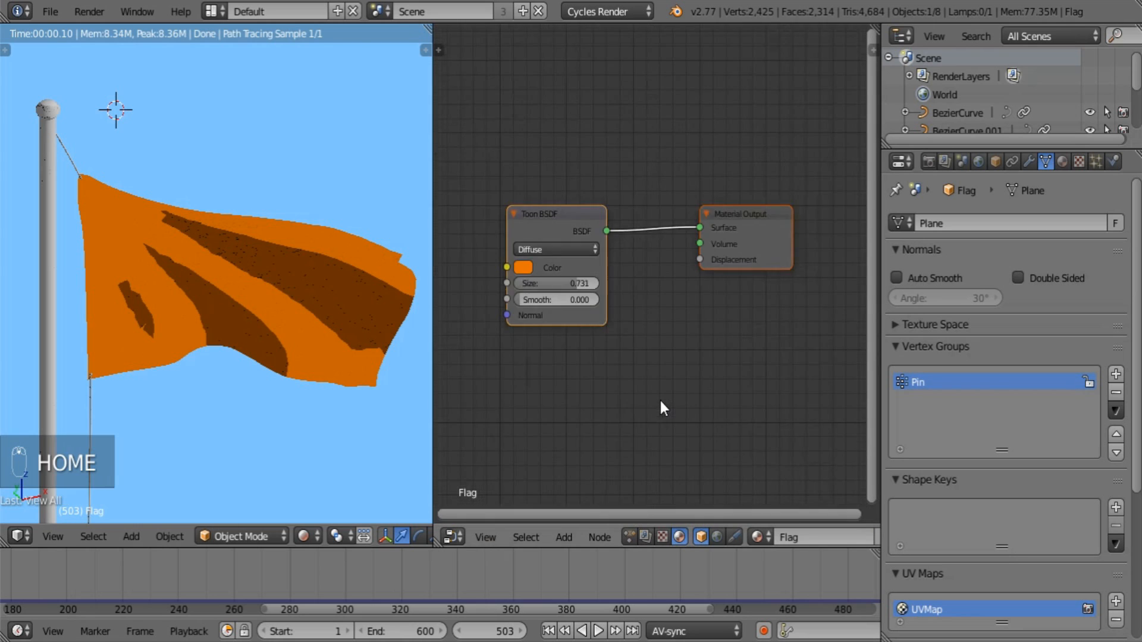
middle_click_drag(468, 326, 744, 352)
Step: Add a Gradient Texture node and connect its Fac output to the Toon BSDF color
key("shift+a")
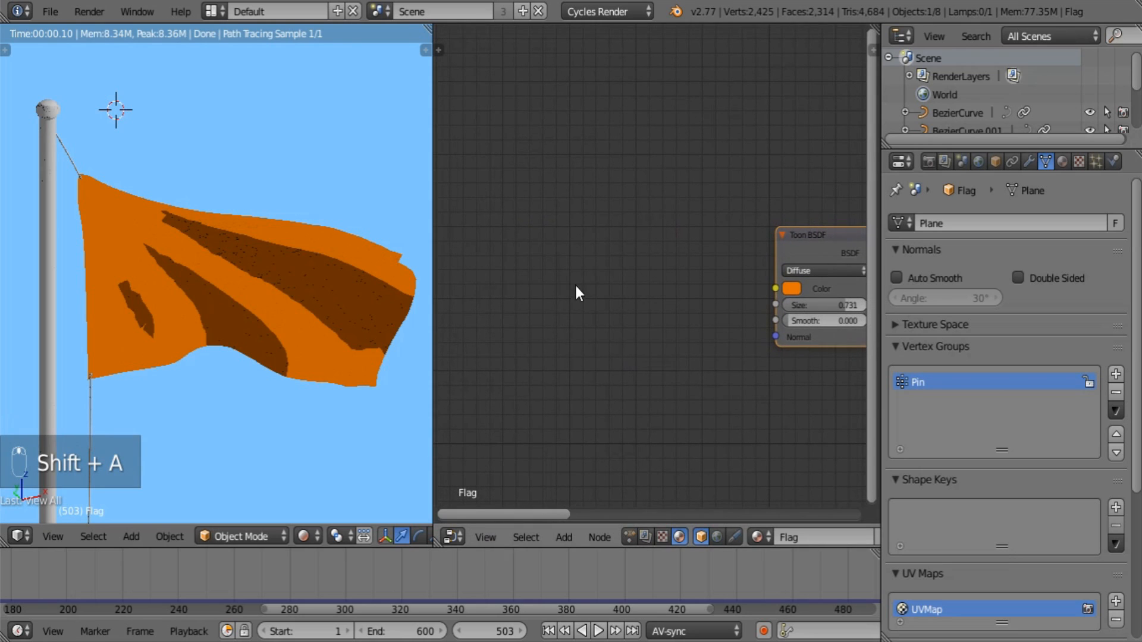
key("shift+a")
mouse_move(552, 381)
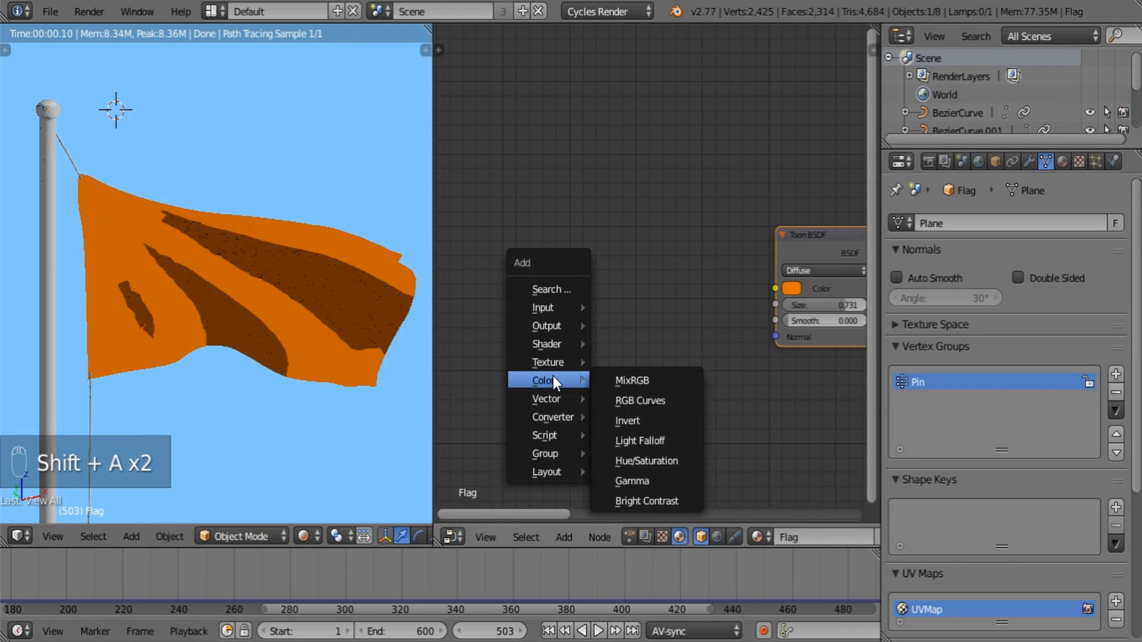
mouse_move(556, 361)
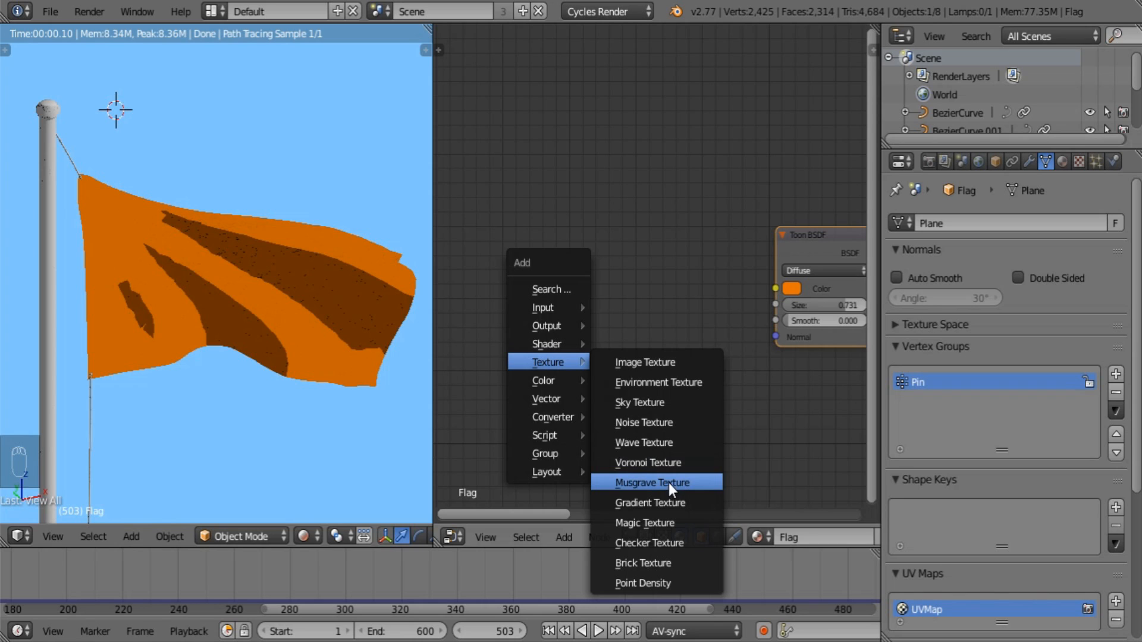
left_click(673, 503)
left_click(526, 265)
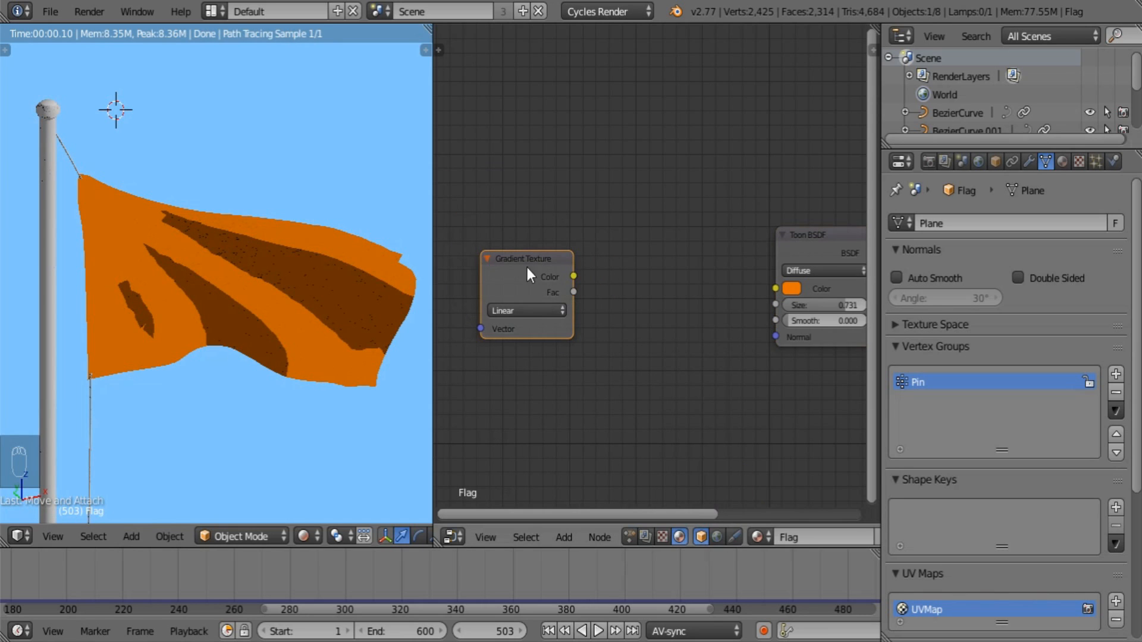
left_click_drag(573, 292, 774, 288)
left_click_drag(544, 286, 546, 246)
Step: Insert a ColorRamp between the Gradient Texture and the Toon BSDF, with its interpolation set to Constant
key("shift+a")
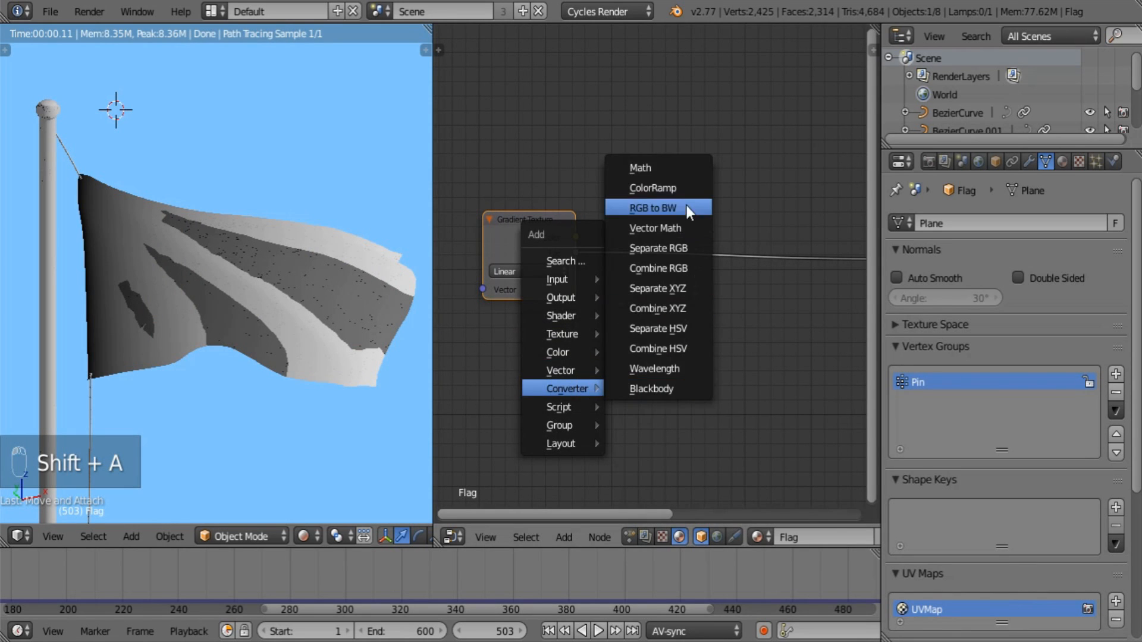
left_click(684, 189)
left_click(678, 228)
middle_click_drag(744, 362, 647, 433)
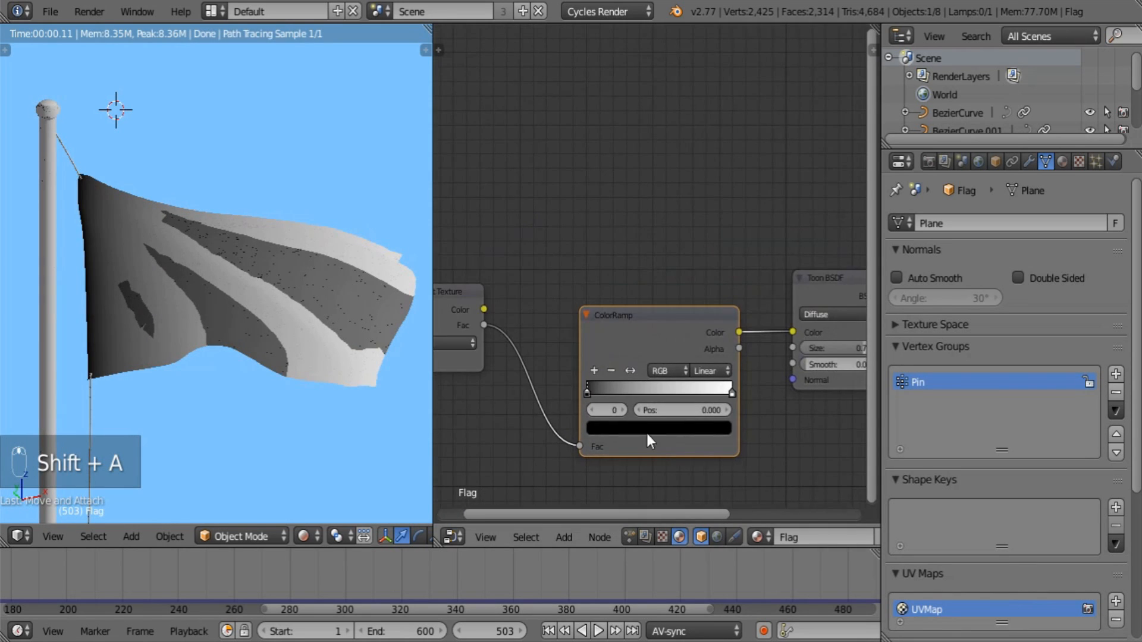
left_click(710, 368)
left_click(719, 290)
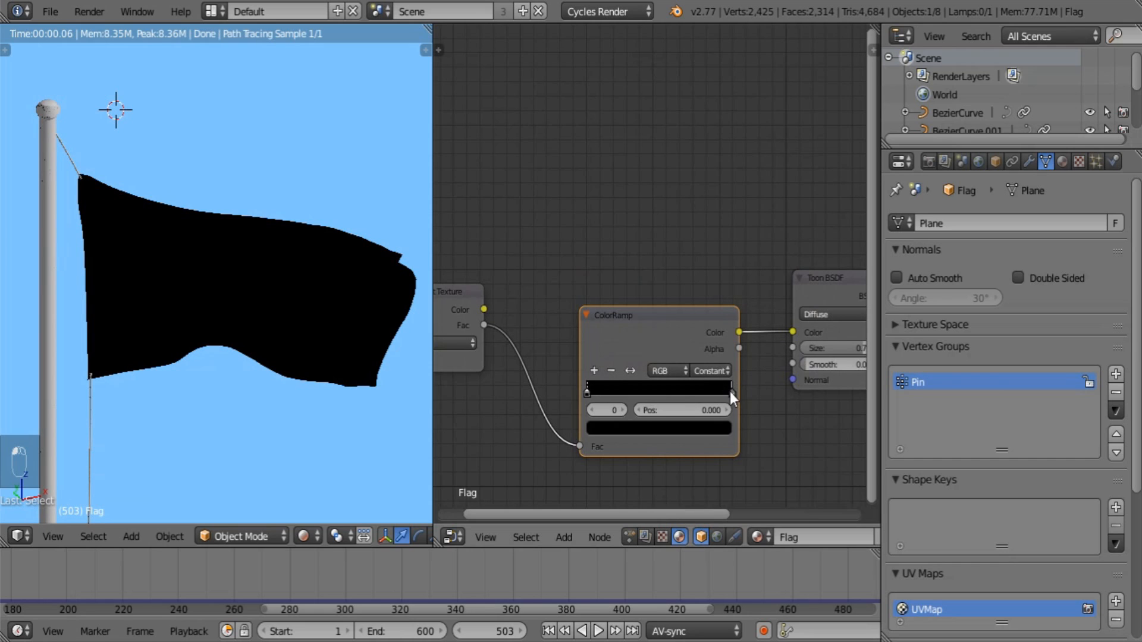
Step: Set the ColorRamp's white stop to position 0.5 and recolor it dark green
left_click(731, 390)
left_click(681, 410)
type("0.5")
key("Return")
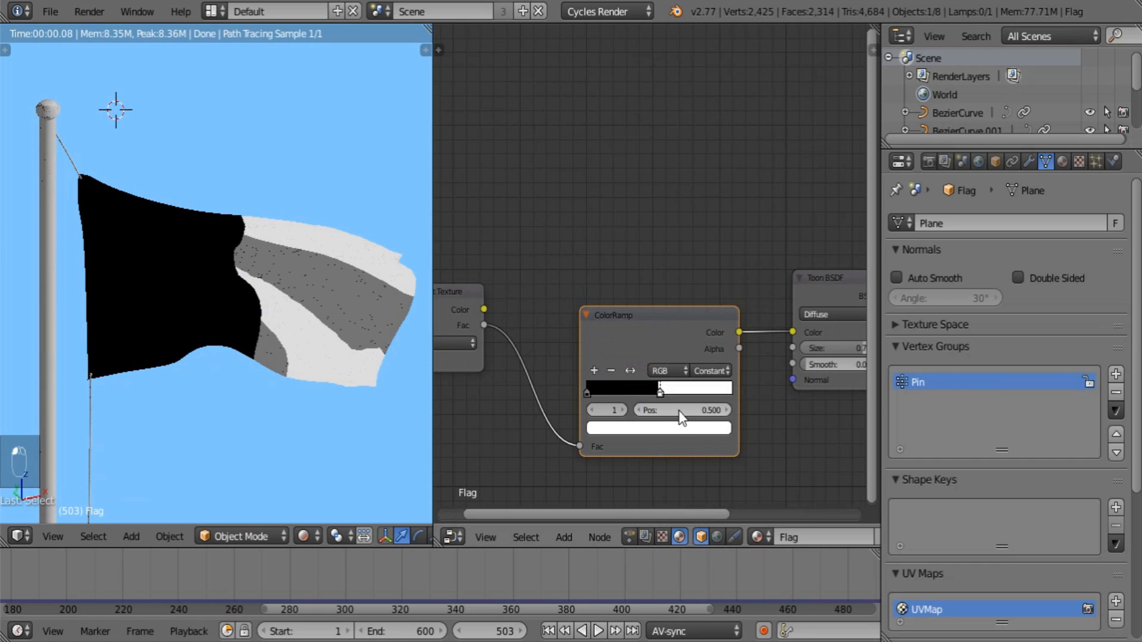
left_click(679, 426)
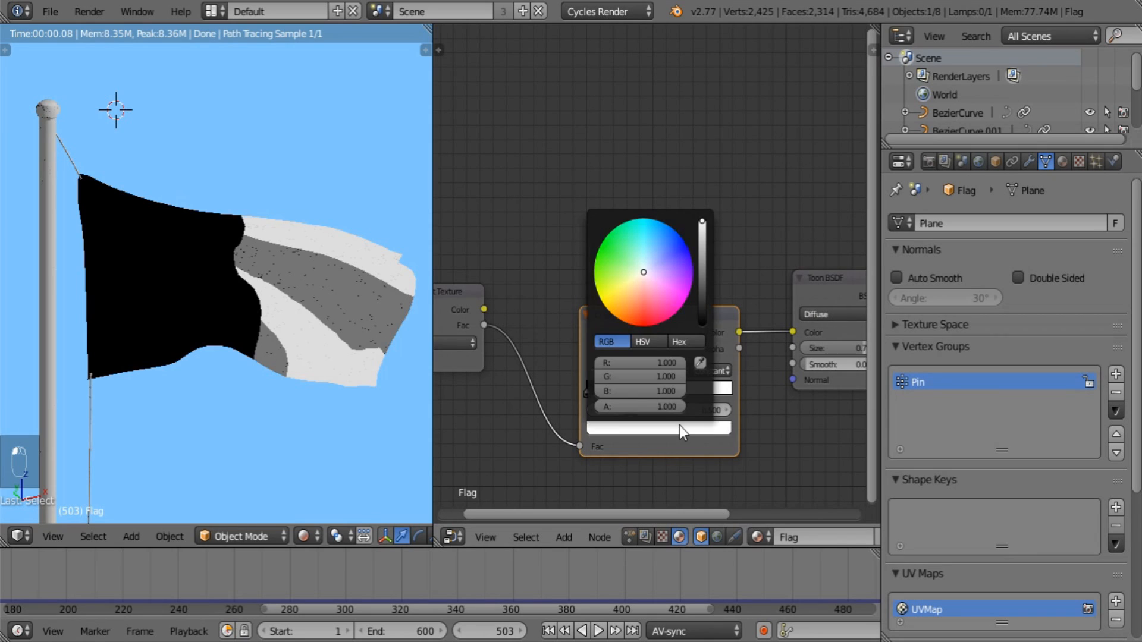
left_click(601, 244)
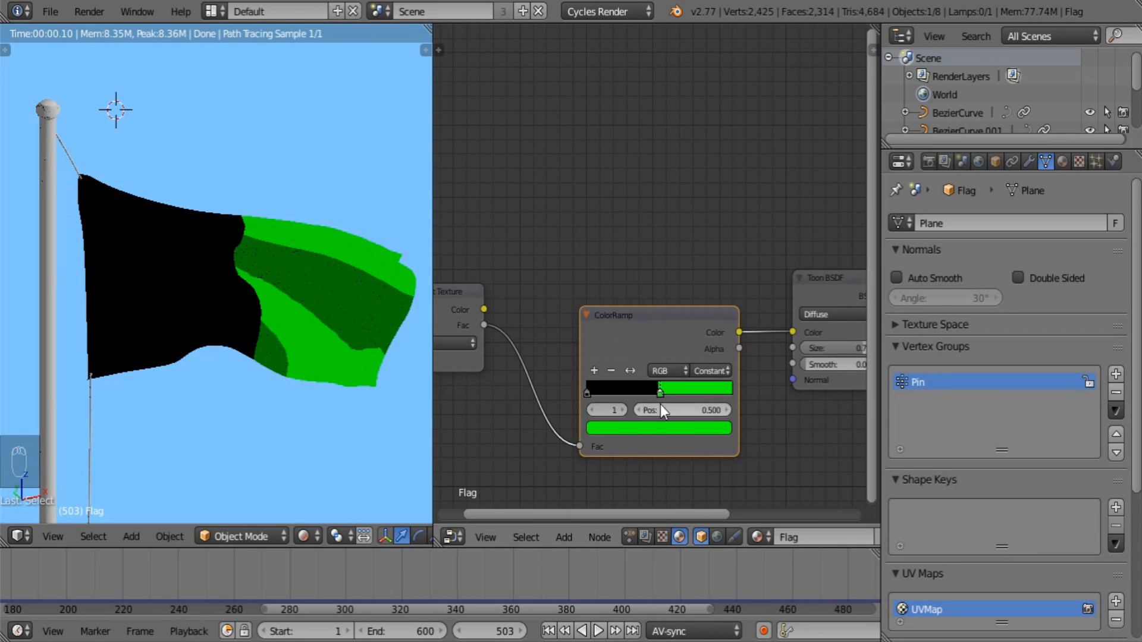
left_click(669, 426)
left_click_drag(702, 232, 703, 262)
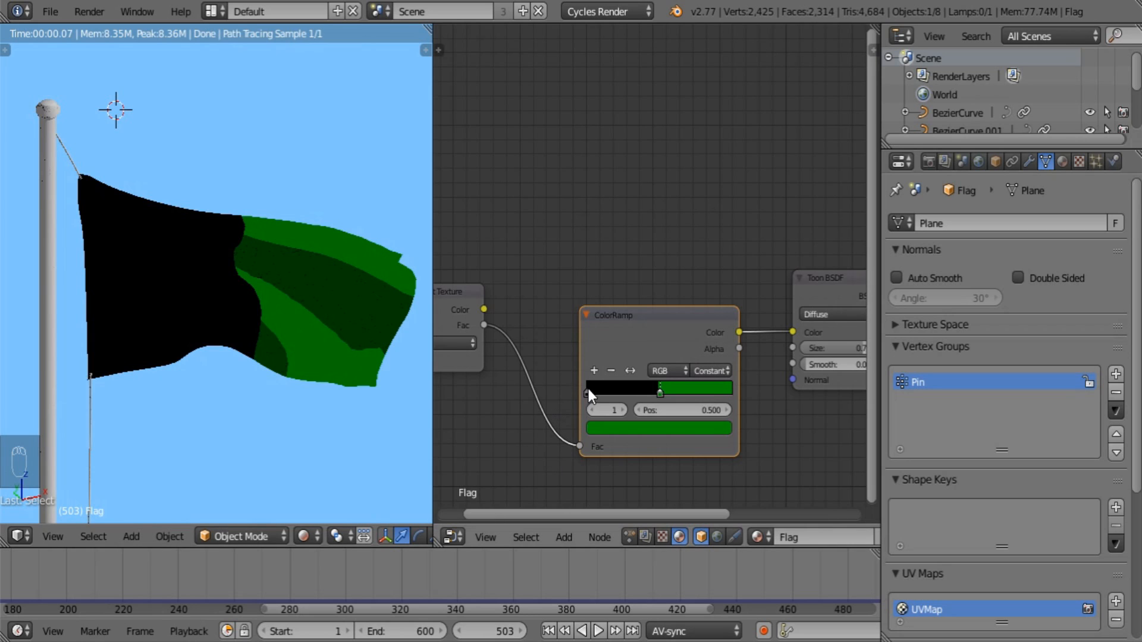
Step: Change the ColorRamp's first stop from black to white
left_click(587, 392)
left_click(685, 434)
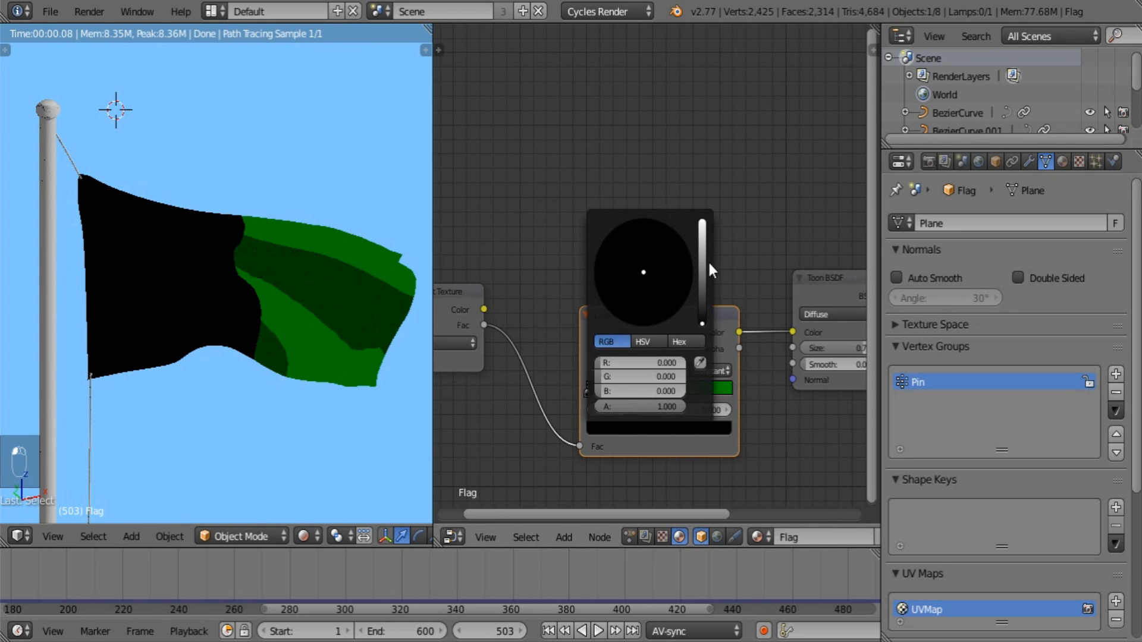
left_click_drag(705, 272, 702, 221)
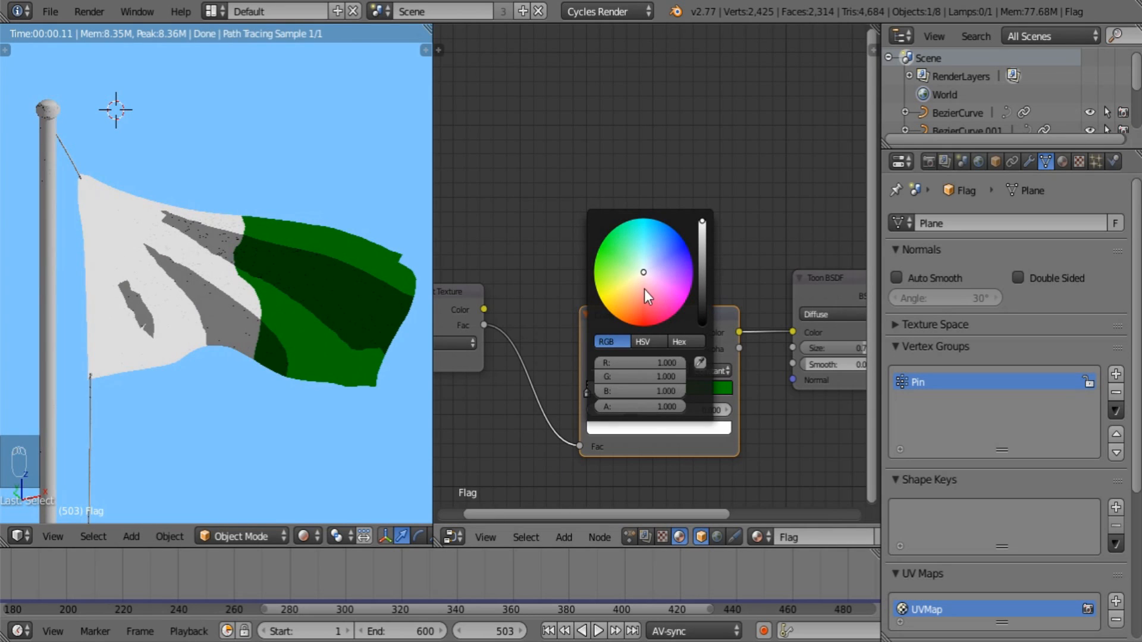
Step: Recolor the ColorRamp's first stop bright red
left_click_drag(645, 289, 644, 327)
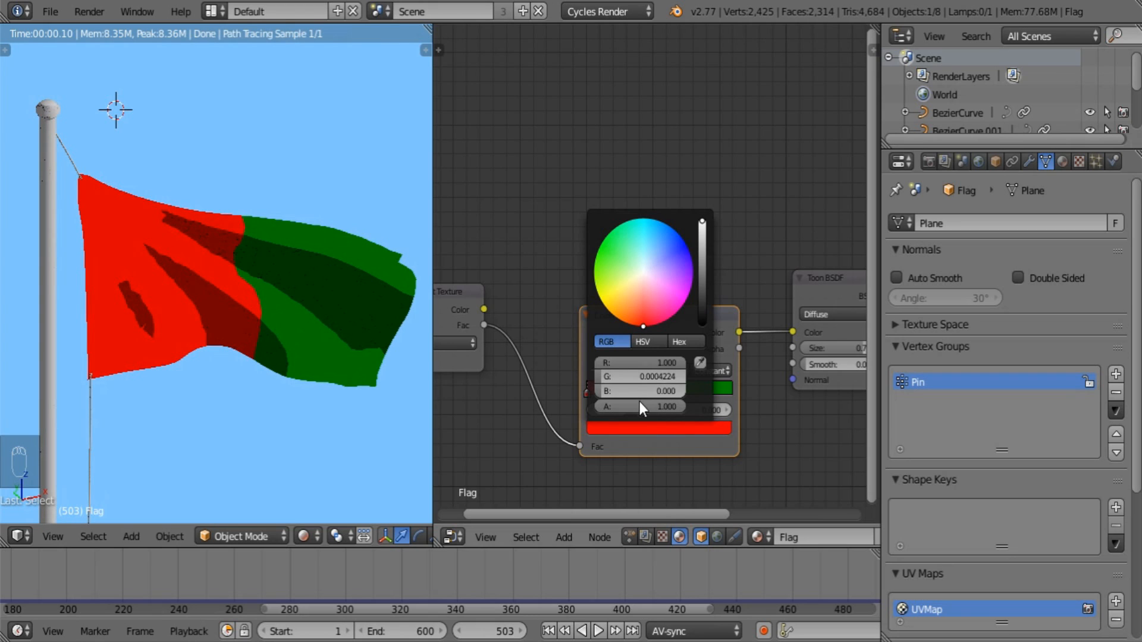
left_click_drag(635, 376, 600, 377)
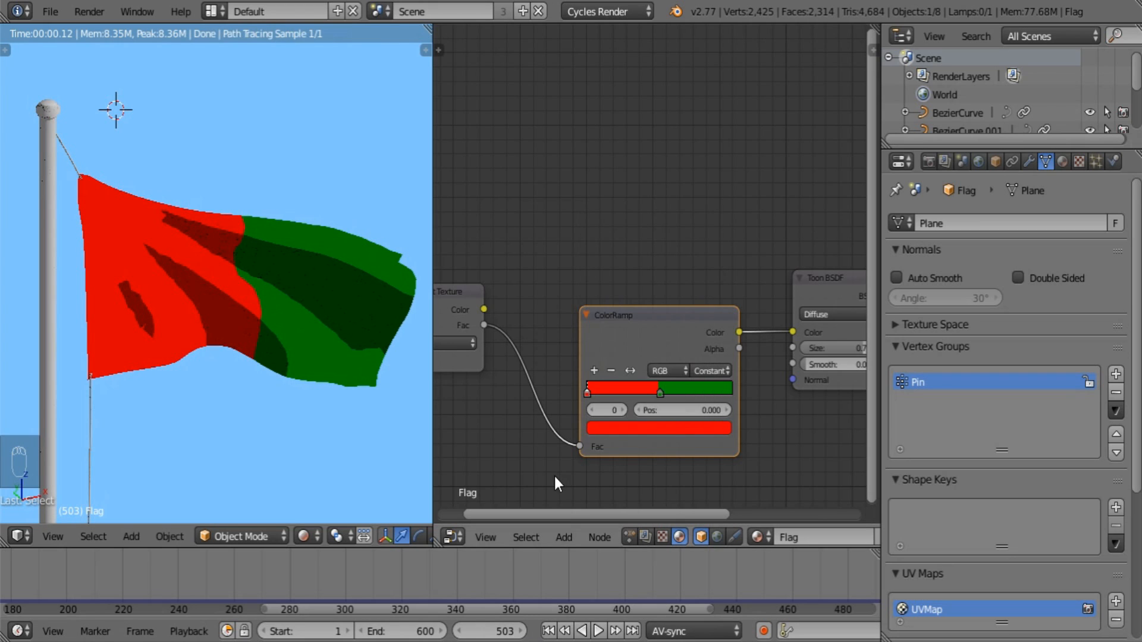
Step: Duplicate the Gradient Texture node, place the copy below the original, and set its gradient type to Quadratic sphere
scroll(584, 427, "down", 2)
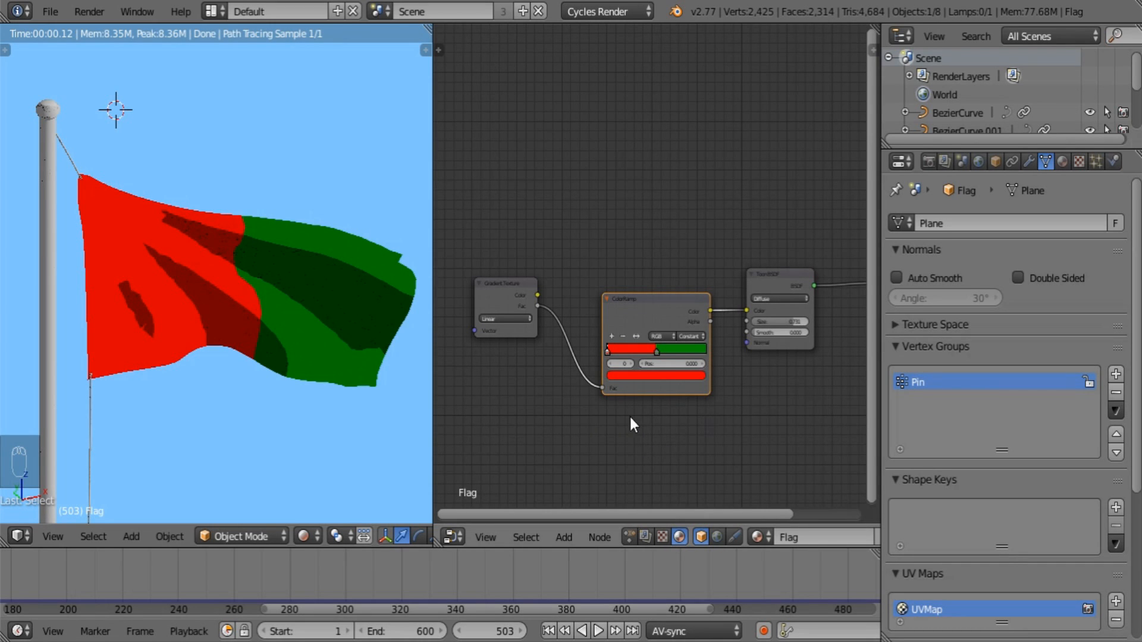
middle_click_drag(630, 419, 647, 308)
left_click(513, 187)
key("shift+d")
left_click(511, 370)
scroll(515, 408, "up", 1)
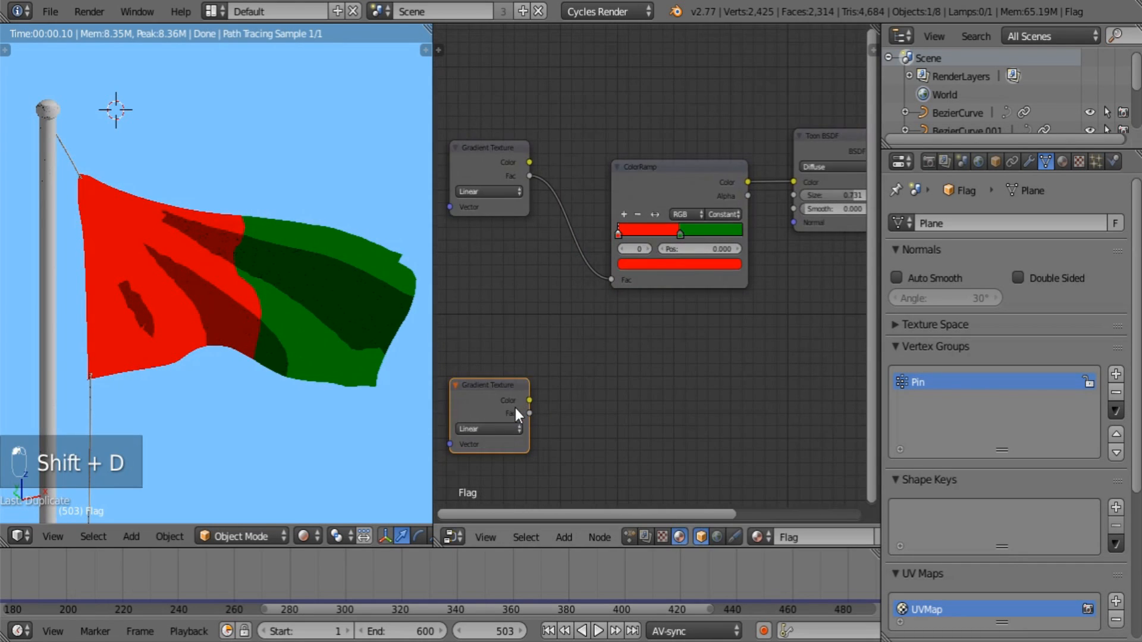
left_click(503, 426)
left_click(508, 345)
Step: Add a MixRGB node below the Toon BSDF
key("shift+a")
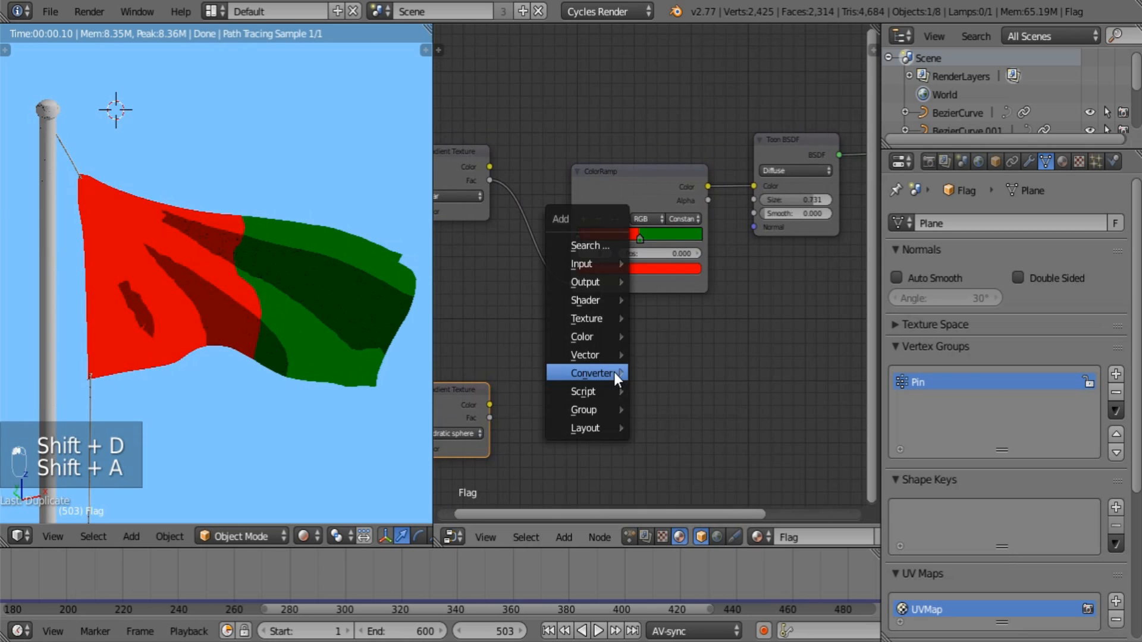
mouse_move(616, 374)
mouse_move(595, 335)
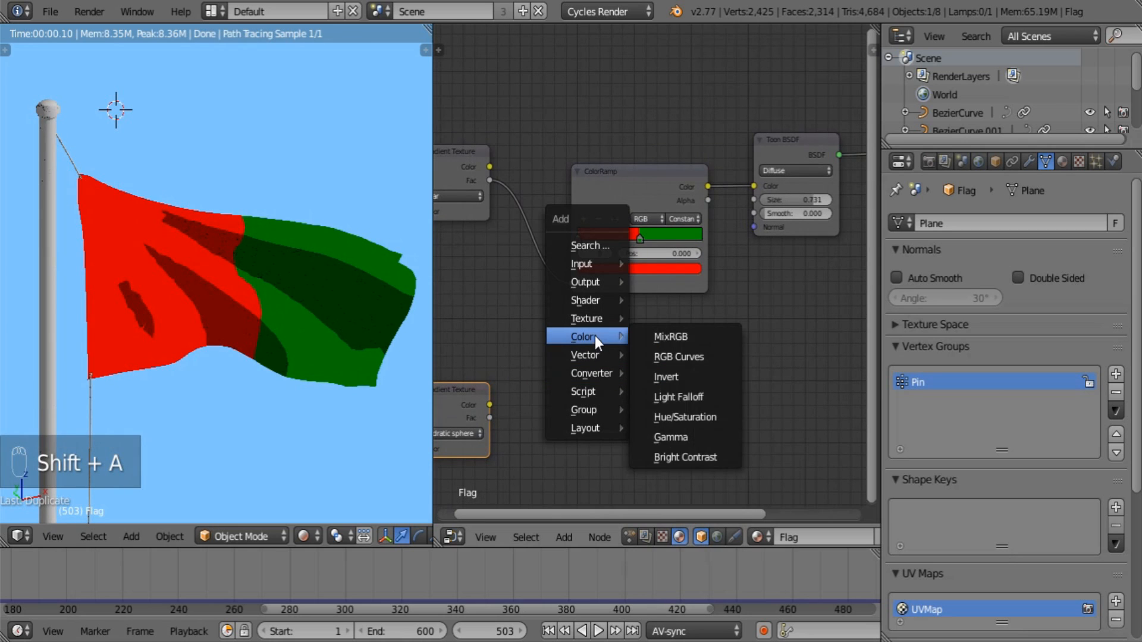
left_click(671, 336)
left_click(730, 279)
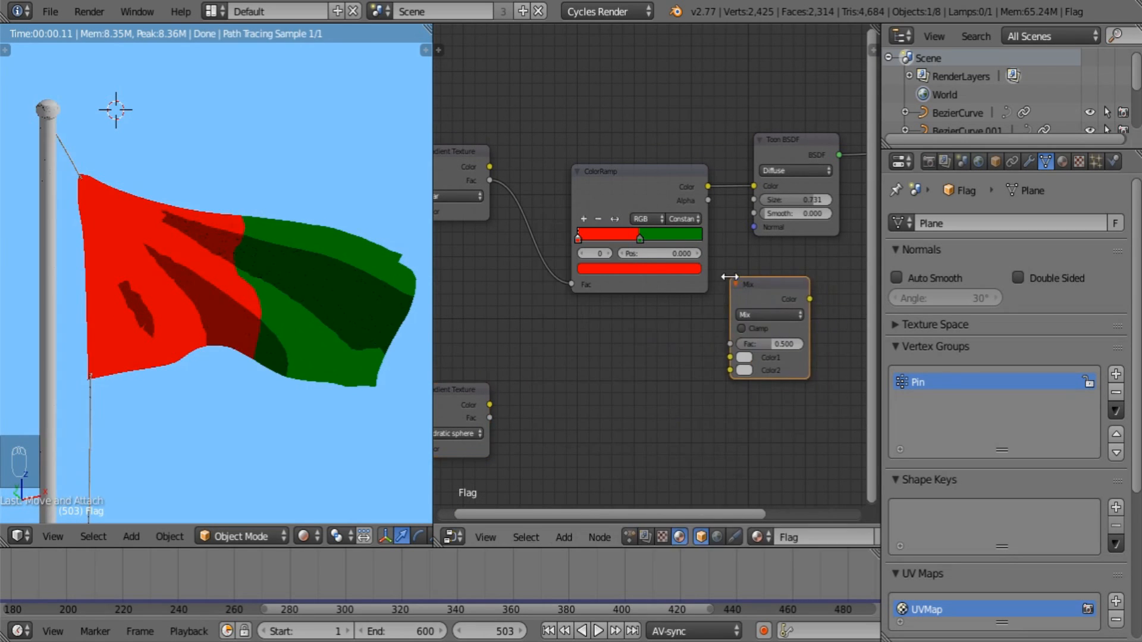
Step: Link the ColorRamp to the Mix node's Color1, the Quadratic sphere gradient's Color to its Fac, and its output to the Toon BSDF color
left_click_drag(708, 186, 731, 357)
left_click_drag(489, 404, 730, 344)
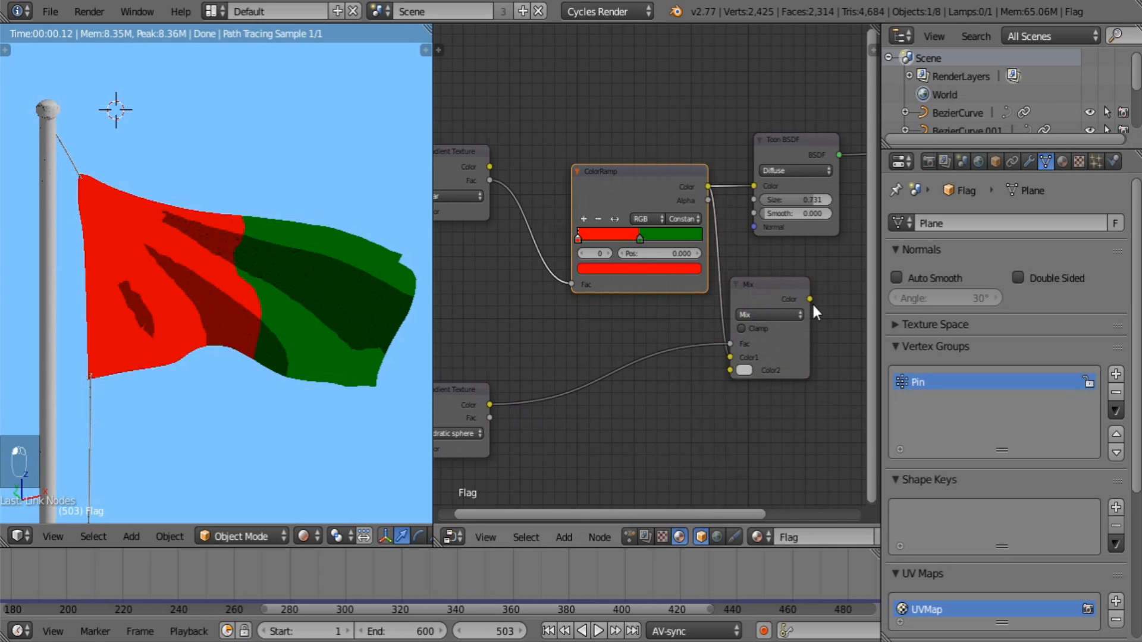
left_click_drag(810, 299, 762, 186)
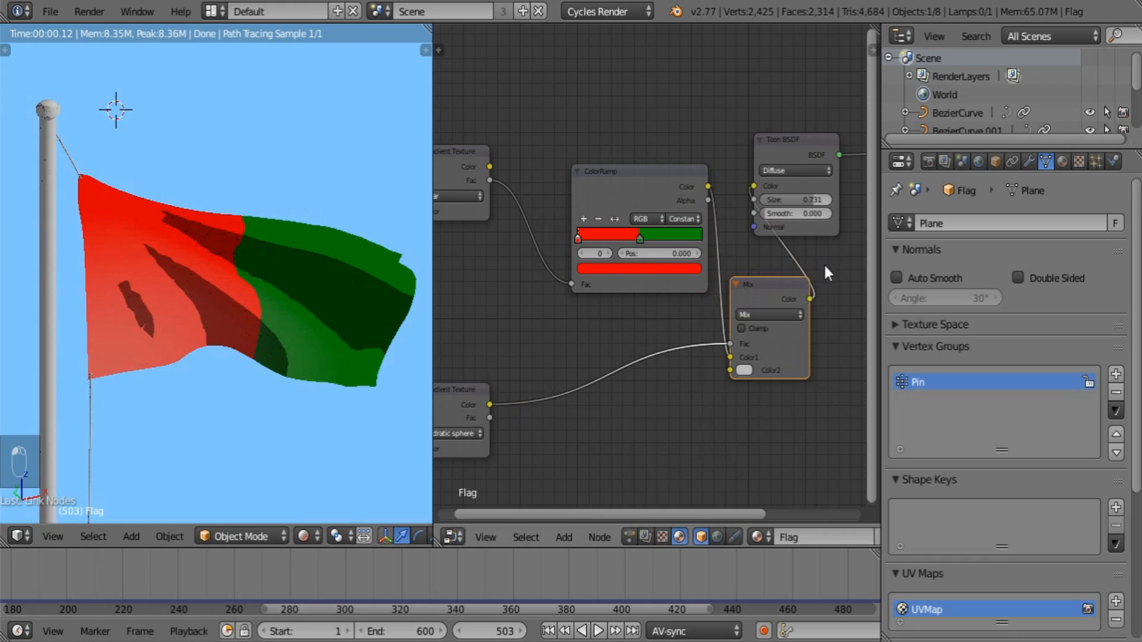
Step: Move the Quadratic sphere gradient node slightly and add a Texture Coordinate node ahead of the gradient textures
left_click_drag(460, 399, 533, 365)
middle_click_drag(553, 409, 762, 381)
scroll(763, 381, "down", 5)
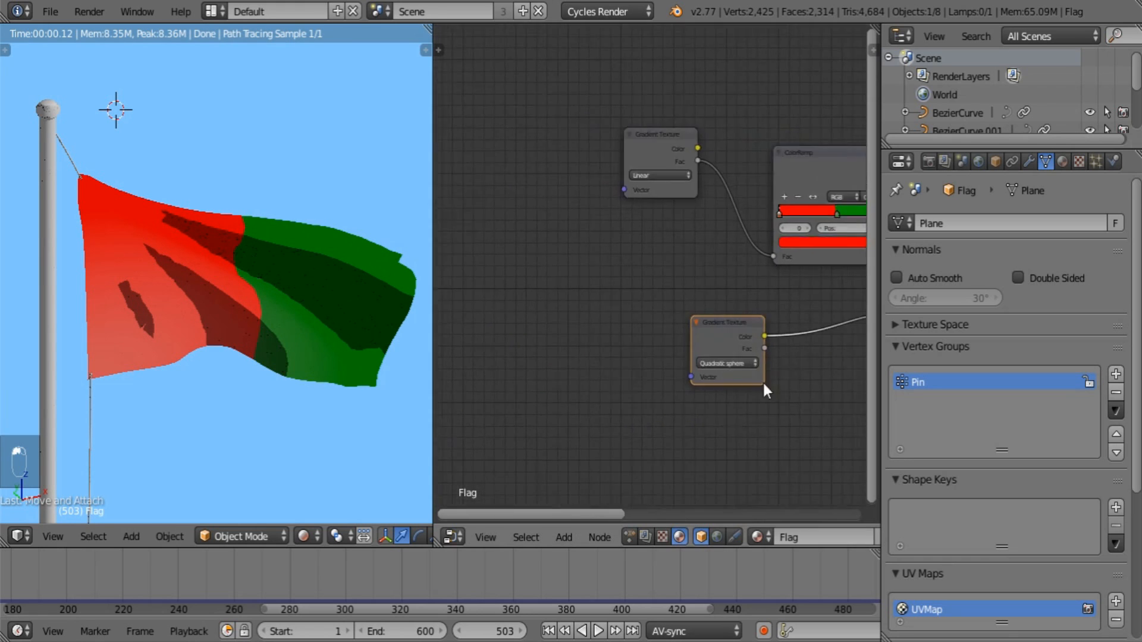
key("shift+a")
mouse_move(555, 274)
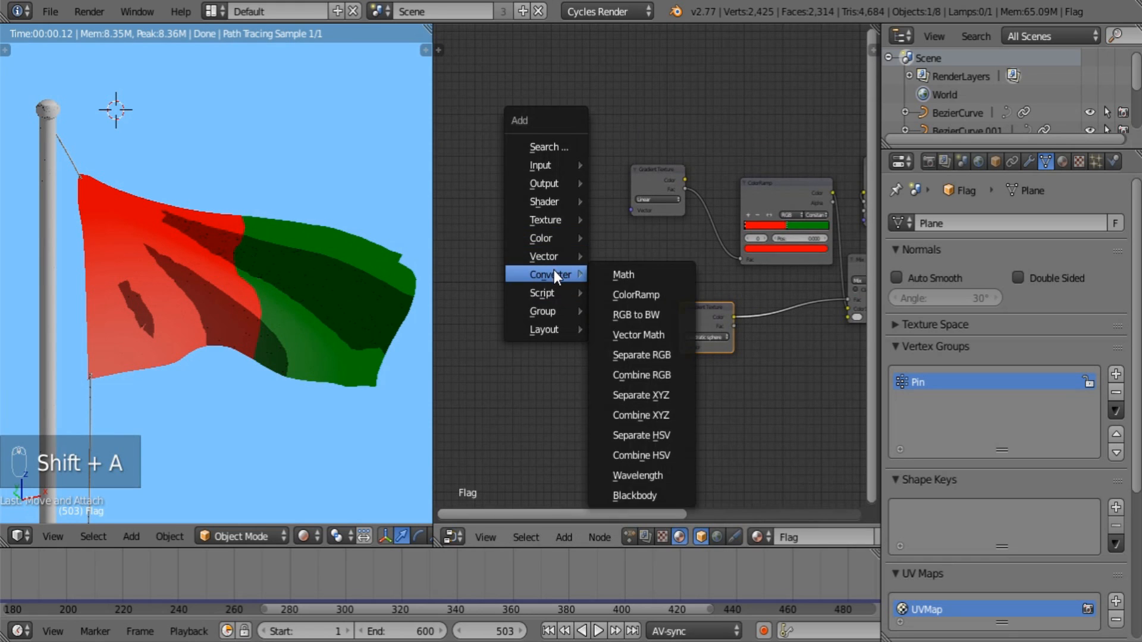
mouse_move(555, 168)
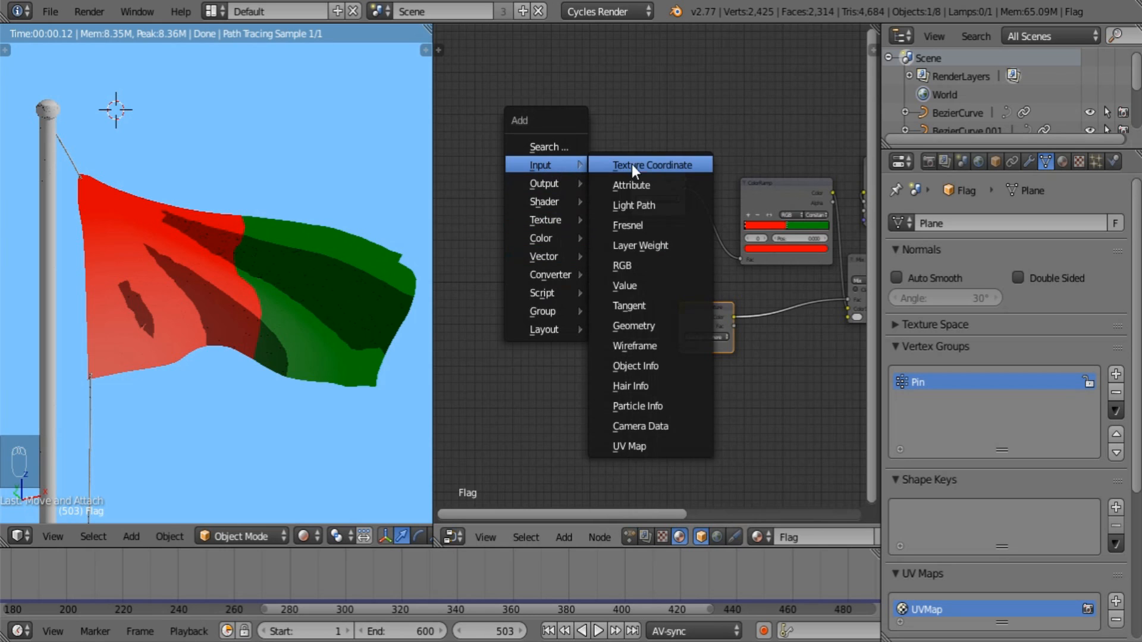
left_click(644, 167)
left_click(455, 237)
Step: Add a Mapping node between the Texture Coordinate node and the Quadratic sphere gradient
key("shift+a")
mouse_move(558, 267)
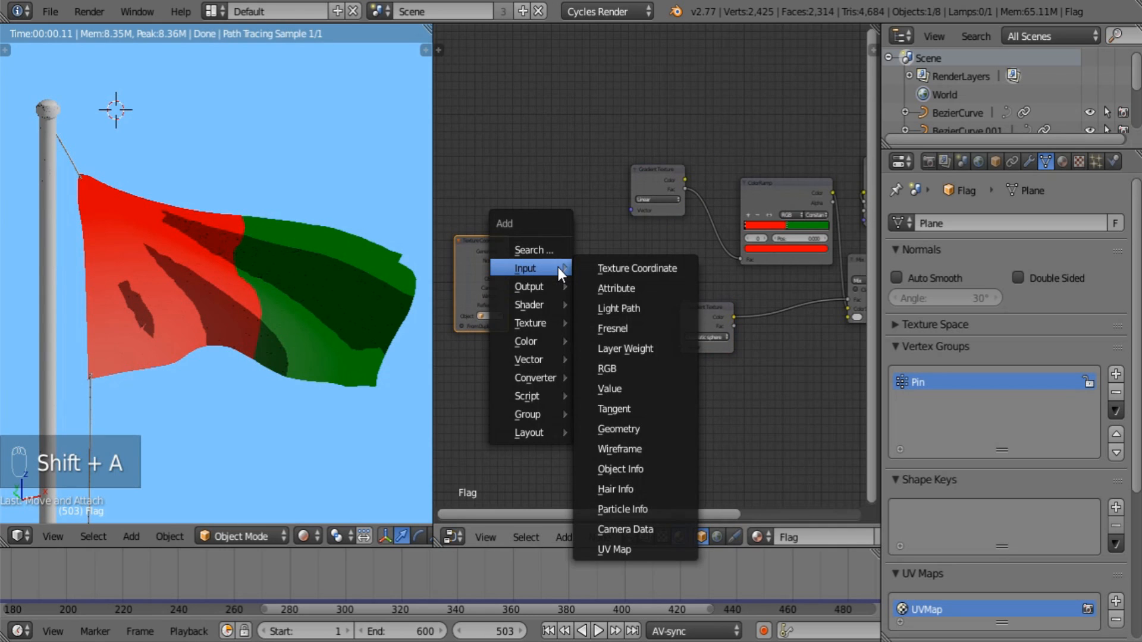
mouse_move(549, 379)
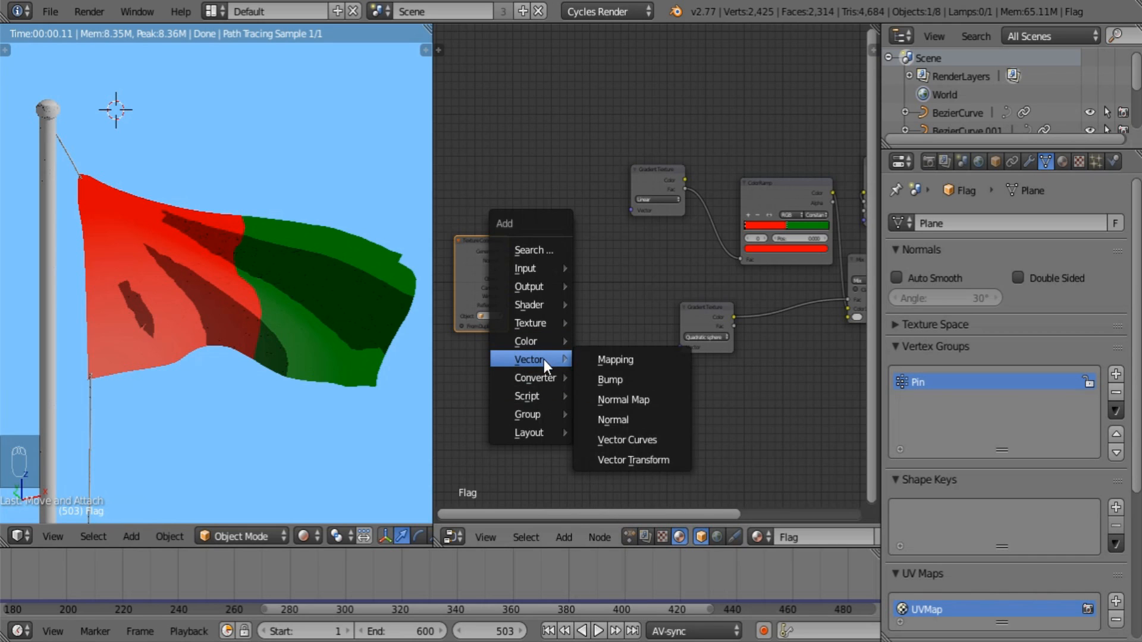
left_click(624, 360)
left_click(516, 248)
scroll(481, 336, "up", 2)
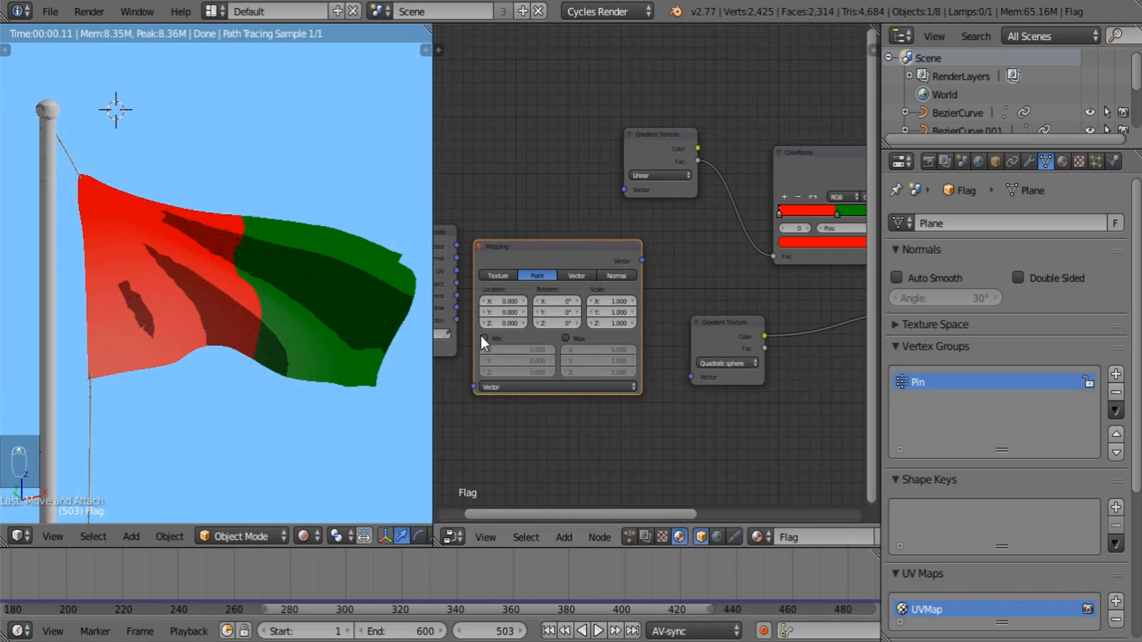
Step: Route the Texture Coordinate's Generated output through the Mapping node into the Quadratic sphere gradient's Vector input
middle_click_drag(480, 335, 568, 329)
left_click_drag(544, 264, 562, 381)
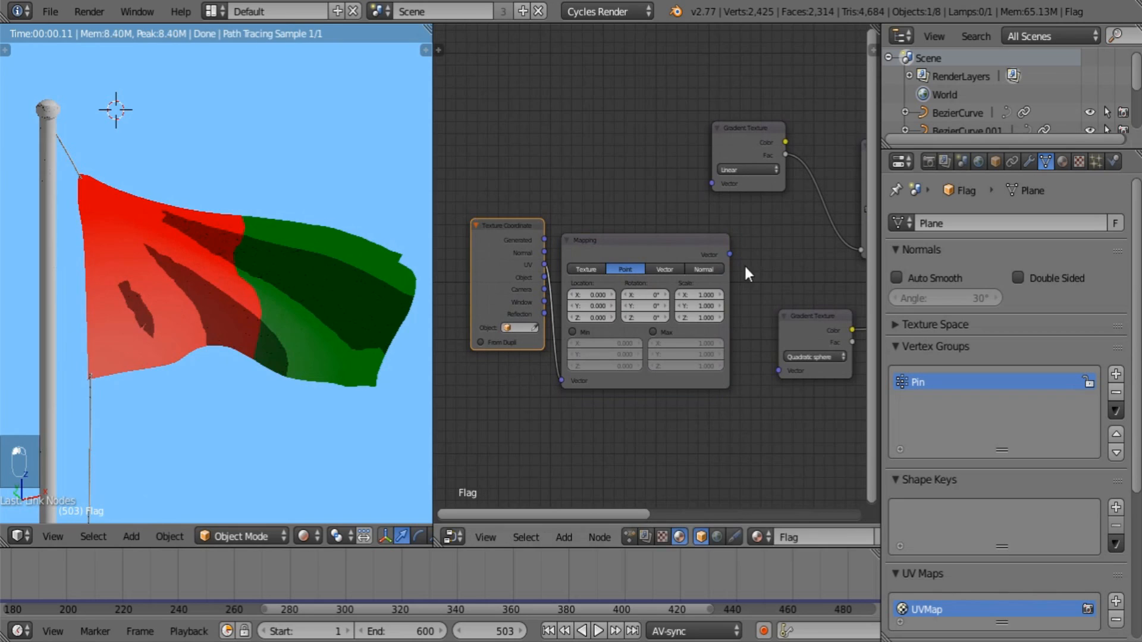
left_click_drag(730, 255, 779, 370)
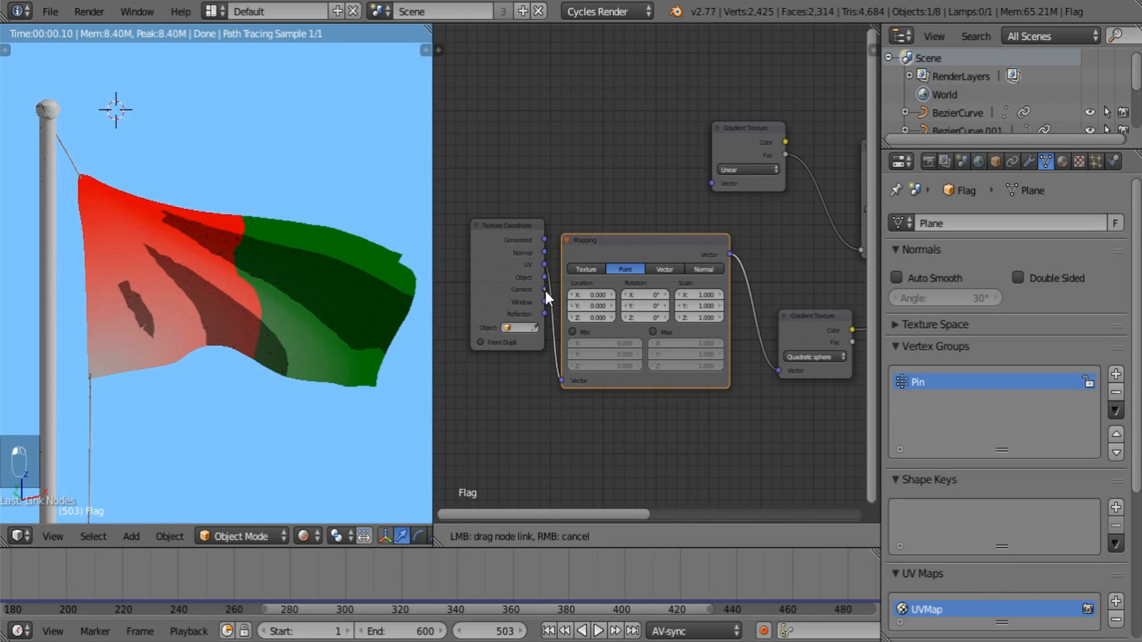
left_click_drag(511, 280, 562, 381)
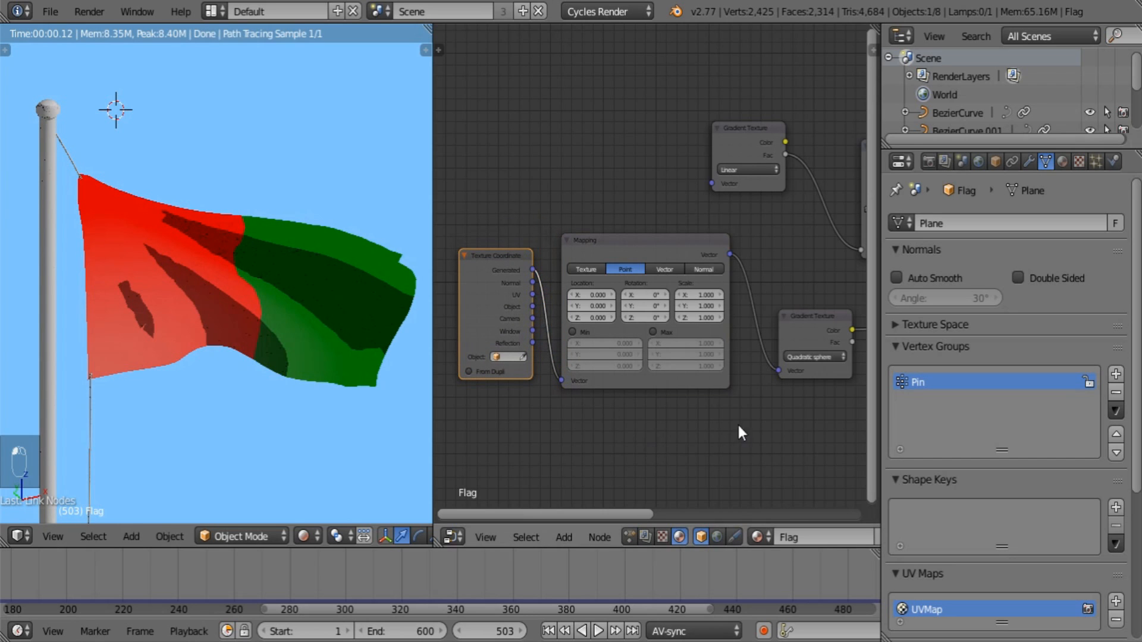
Step: Set the Mapping node's X and Y location to -0.5
middle_click_drag(737, 422, 593, 420)
scroll(593, 420, "up", 4)
middle_click_drag(712, 420, 653, 402)
middle_click_drag(470, 364, 653, 383)
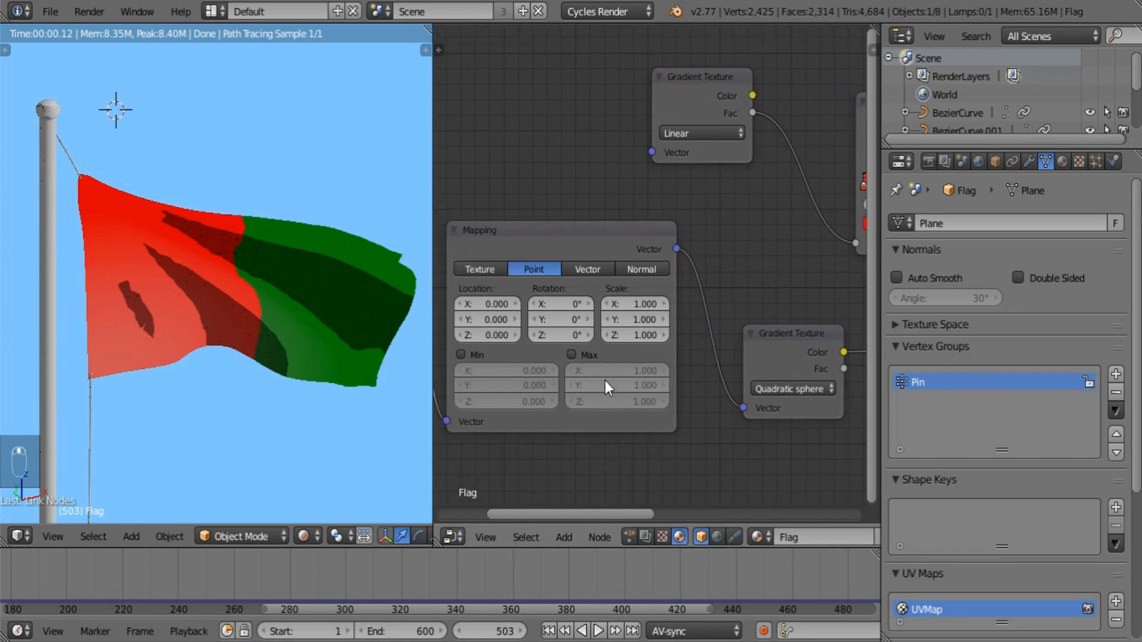
scroll(574, 324, "up", 1)
middle_click_drag(575, 325, 691, 341)
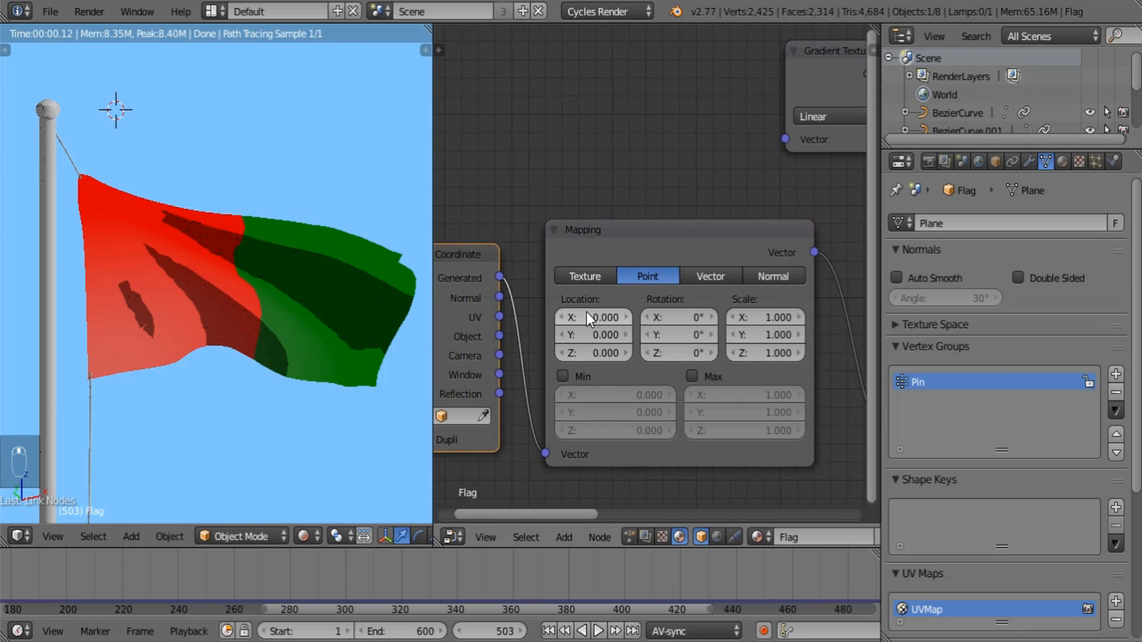
left_click_drag(594, 317, 586, 317)
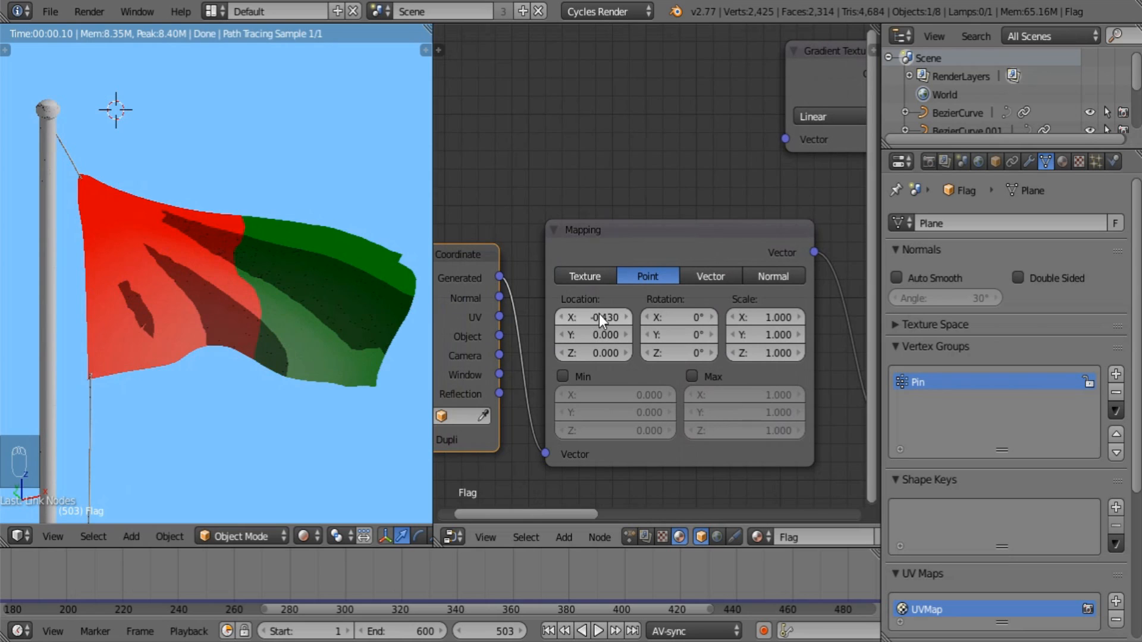
left_click(599, 314)
type("-0.5")
key("Return")
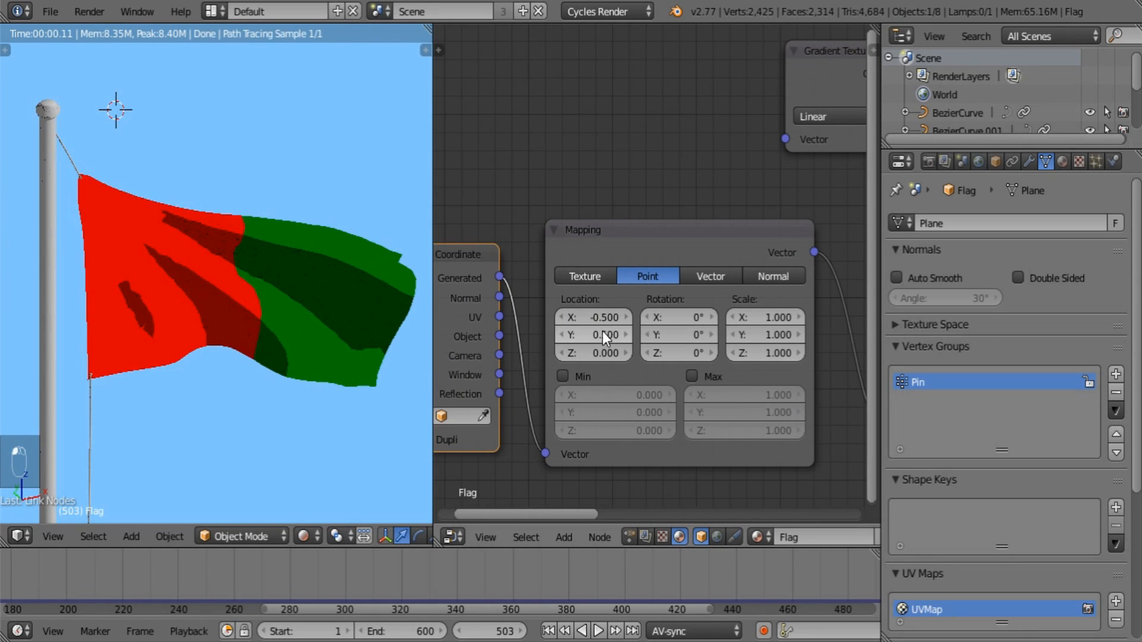
left_click(602, 331)
key("BackSpace")
type("-.5")
key("Return")
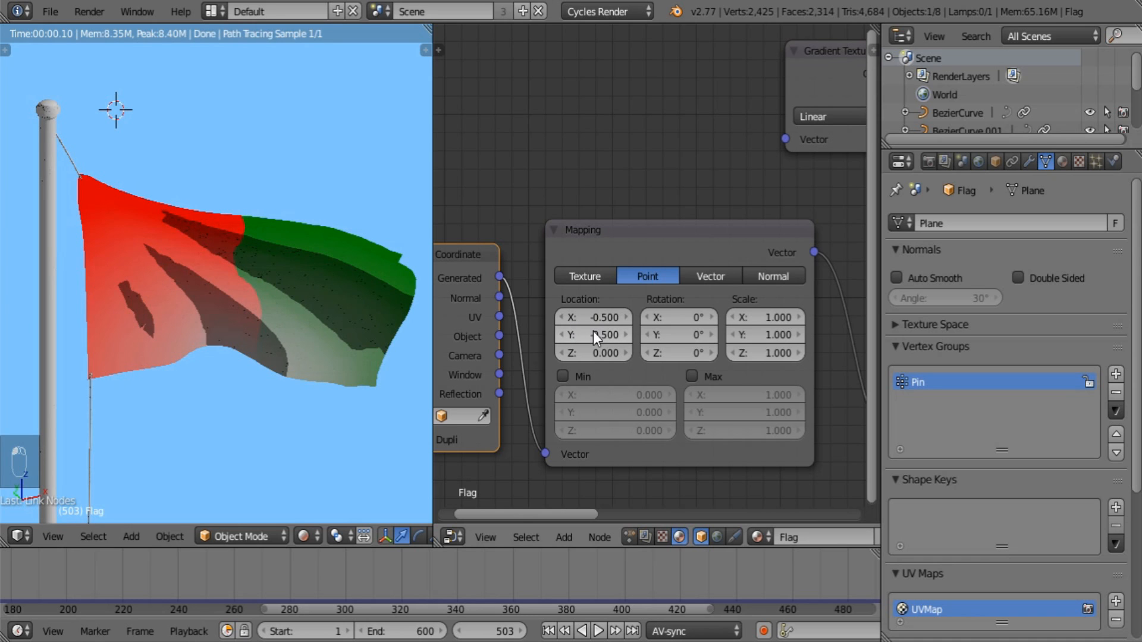
Step: Try Mapping Y locations of -0.69 and -0.58, and set the value back to -0.5
mouse_move(600, 340)
left_mouse_down()
mouse_move(581, 340)
mouse_move(598, 340)
left_mouse_up()
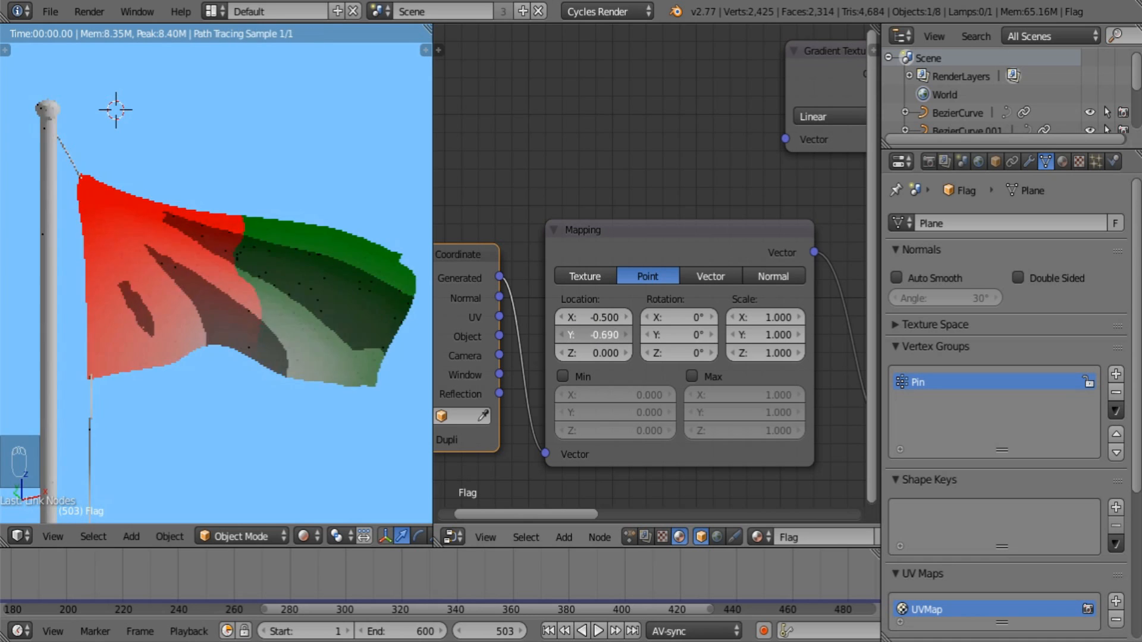
left_click(597, 339)
type("-.58")
key("Return")
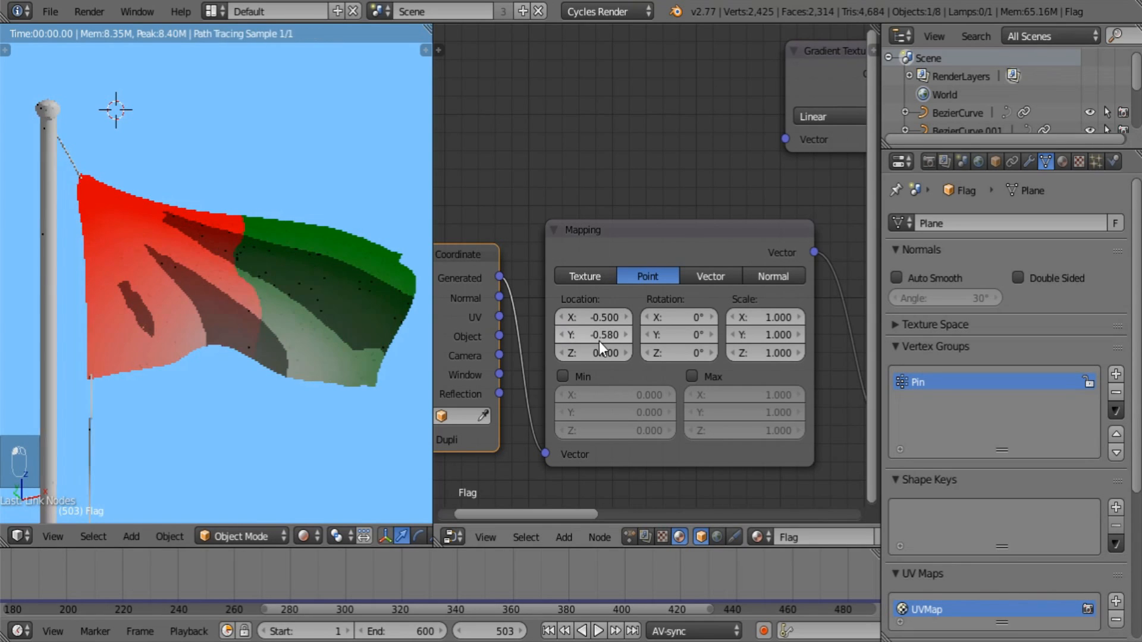
left_click(602, 355)
left_click(604, 338)
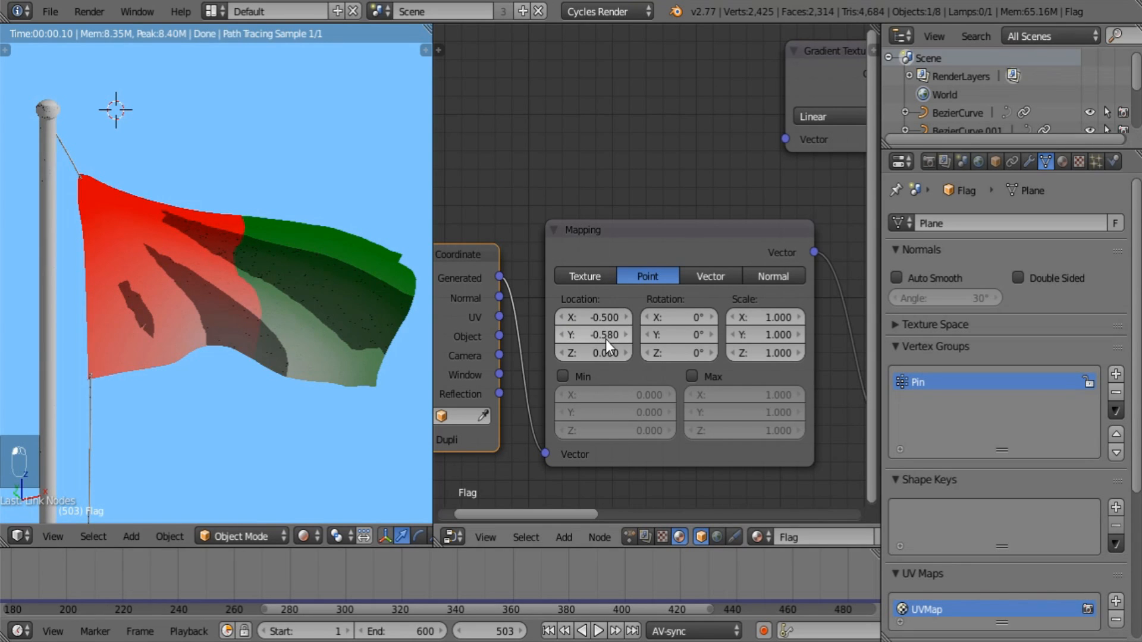
type("-.5")
key("Return")
Step: Set the Mapping node's Z location to -0.5
left_click(608, 352)
type("0.5")
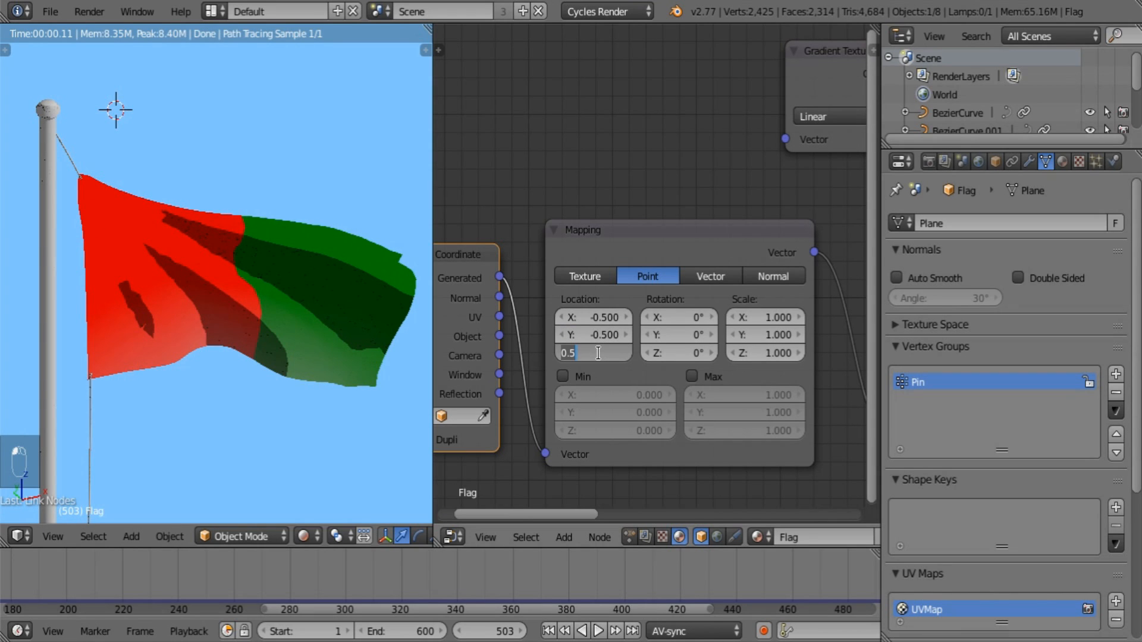
key("Home")
type("-")
key("Return")
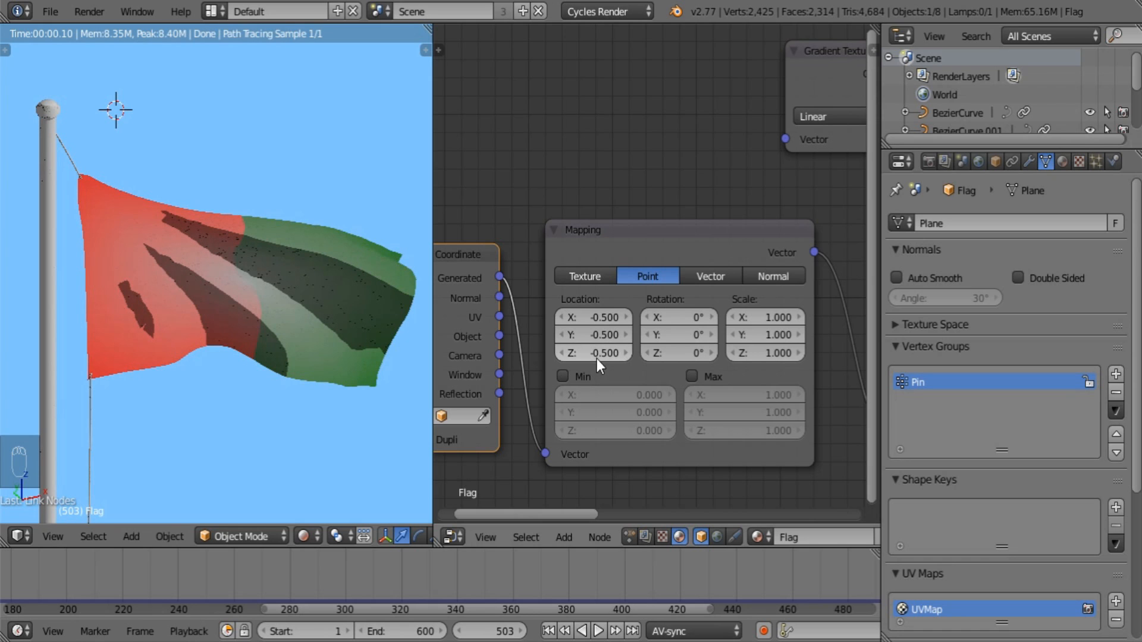
Step: Drive the Mix node's factor with the Quadratic sphere gradient's Fac output instead of its Color output
middle_click_drag(740, 434, 532, 455)
mouse_move(807, 458)
middle_mouse_down()
mouse_move(685, 410)
mouse_move(526, 390)
middle_mouse_up()
key("shift+a")
mouse_move(612, 362)
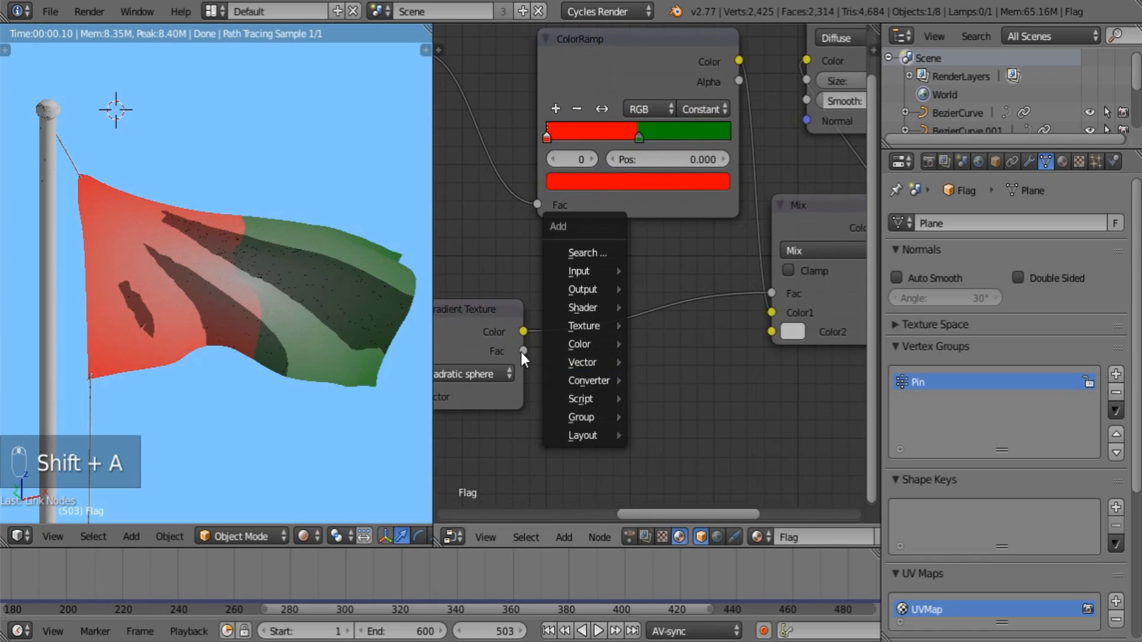
left_click(521, 352)
left_click_drag(523, 351, 768, 294)
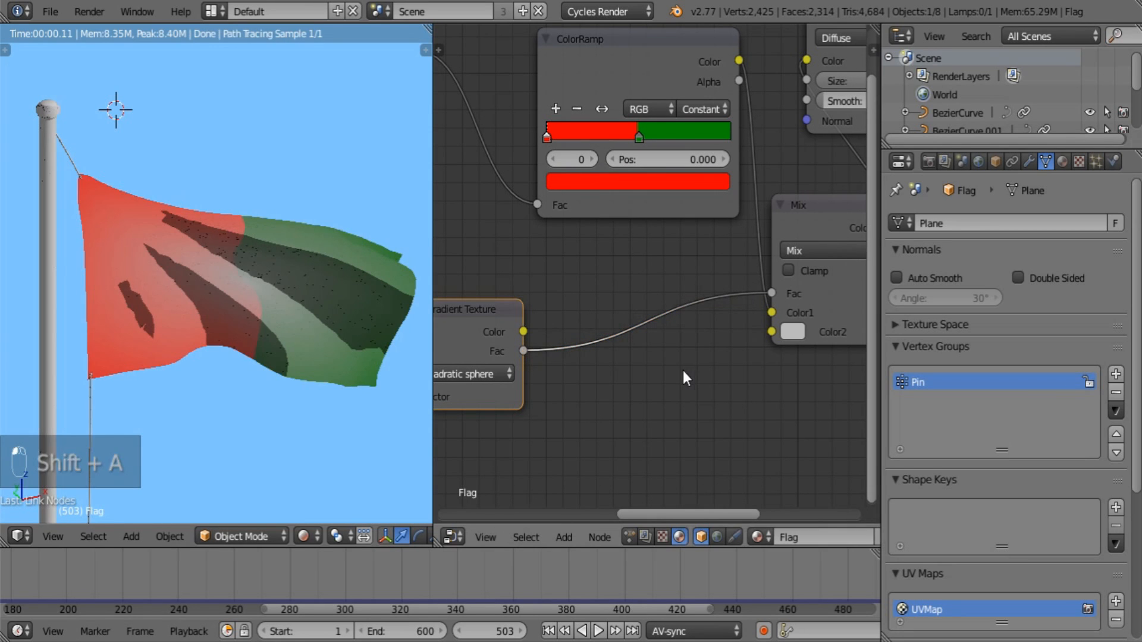
Step: Insert a ColorRamp between the Quadratic sphere gradient and the Mix factor, with Constant interpolation and the white stop at about 0.591
key("shift+a")
mouse_move(670, 385)
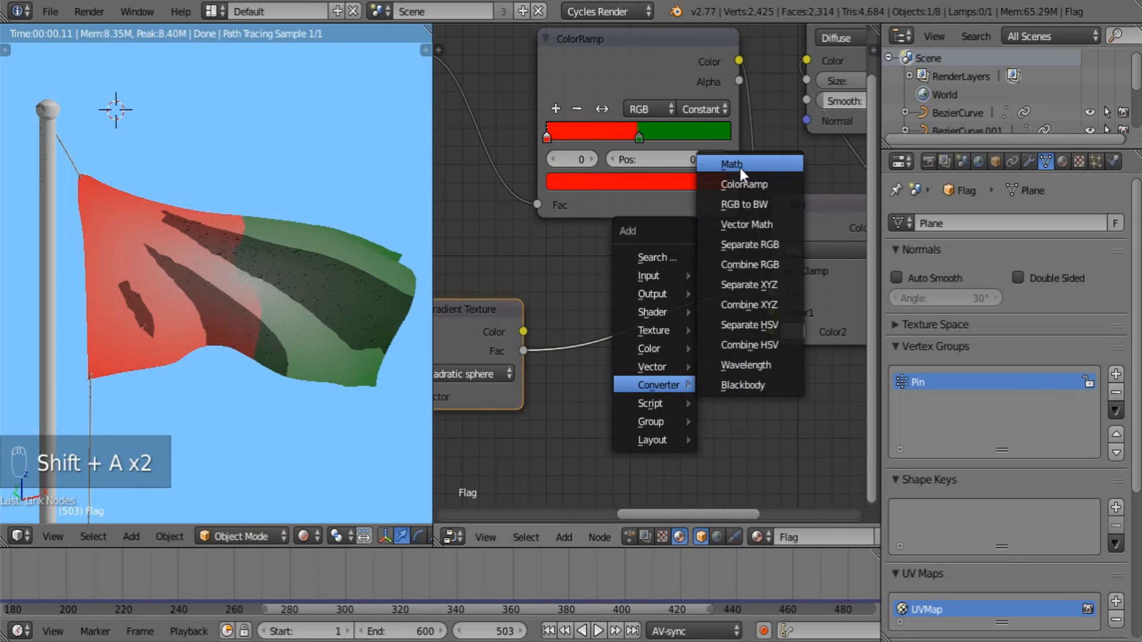
left_click(745, 184)
left_click(594, 296)
left_click(758, 377)
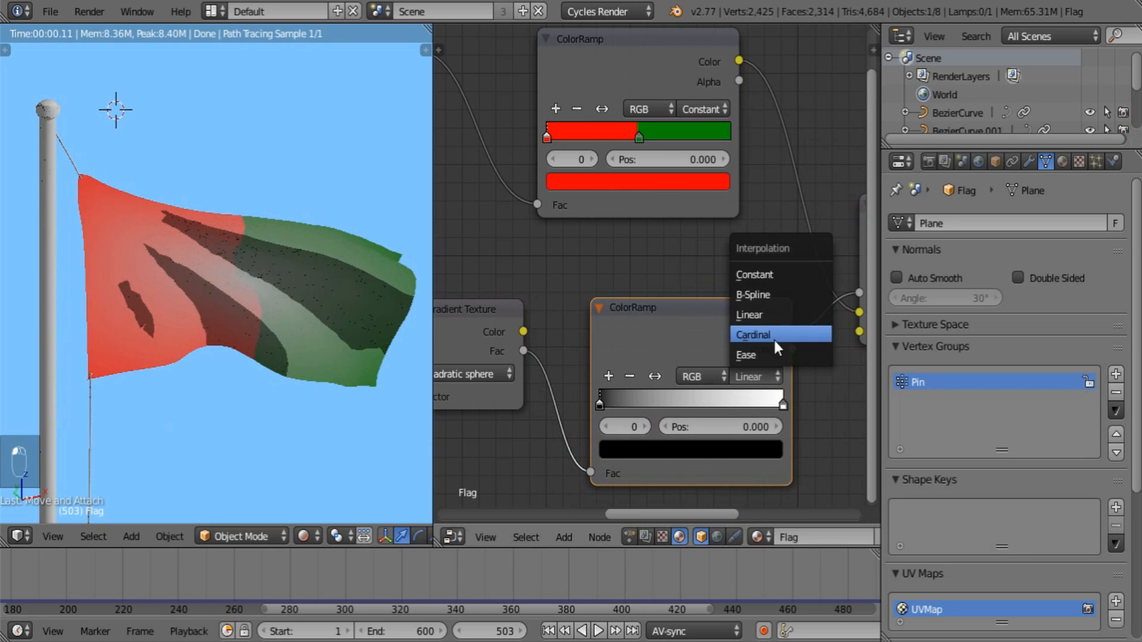
left_click(770, 273)
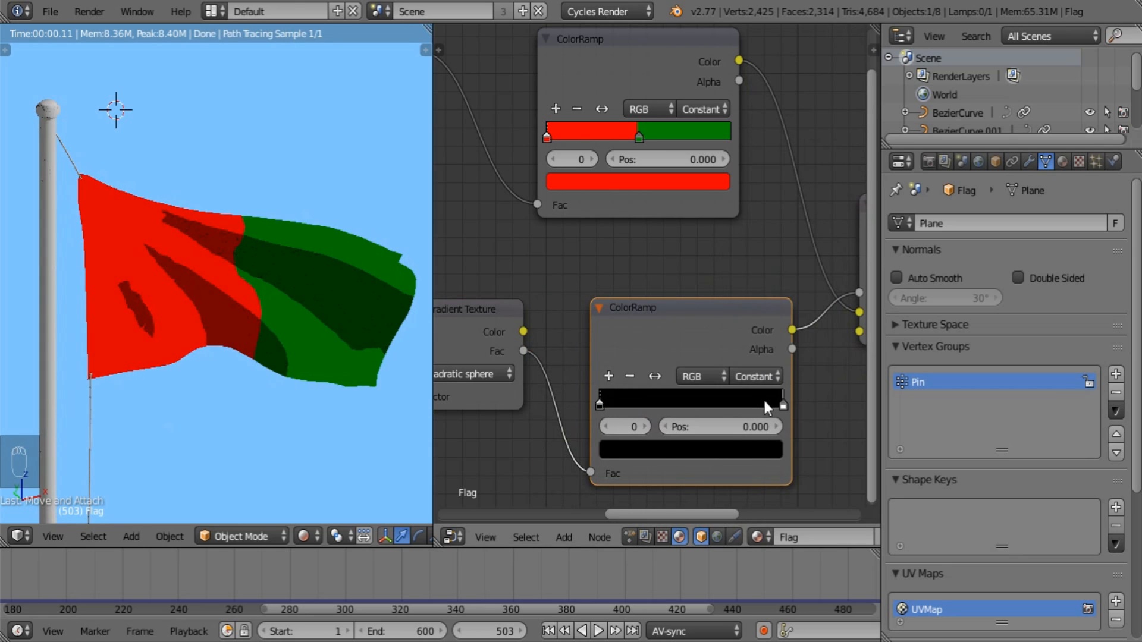
left_click_drag(781, 405, 708, 406)
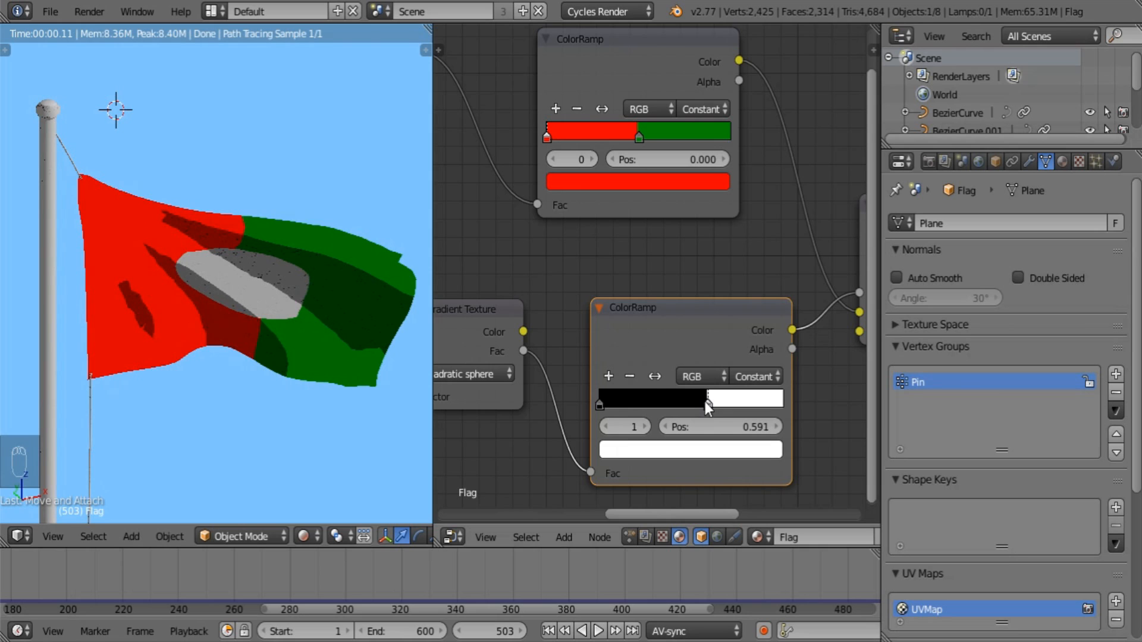
Step: Return the animation to frame 1 and view the flag from the front
left_click(549, 631)
key("KP_1")
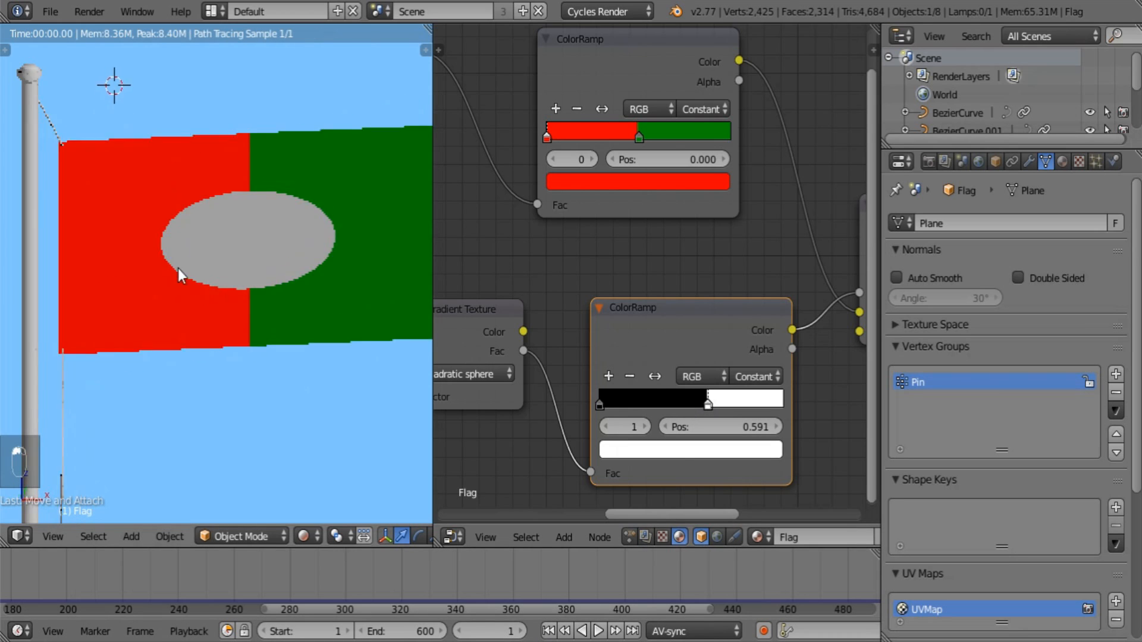
Step: Set the X scale of the Mapping node feeding the Quadratic sphere gradient to 1.8
middle_click_drag(547, 346, 696, 304)
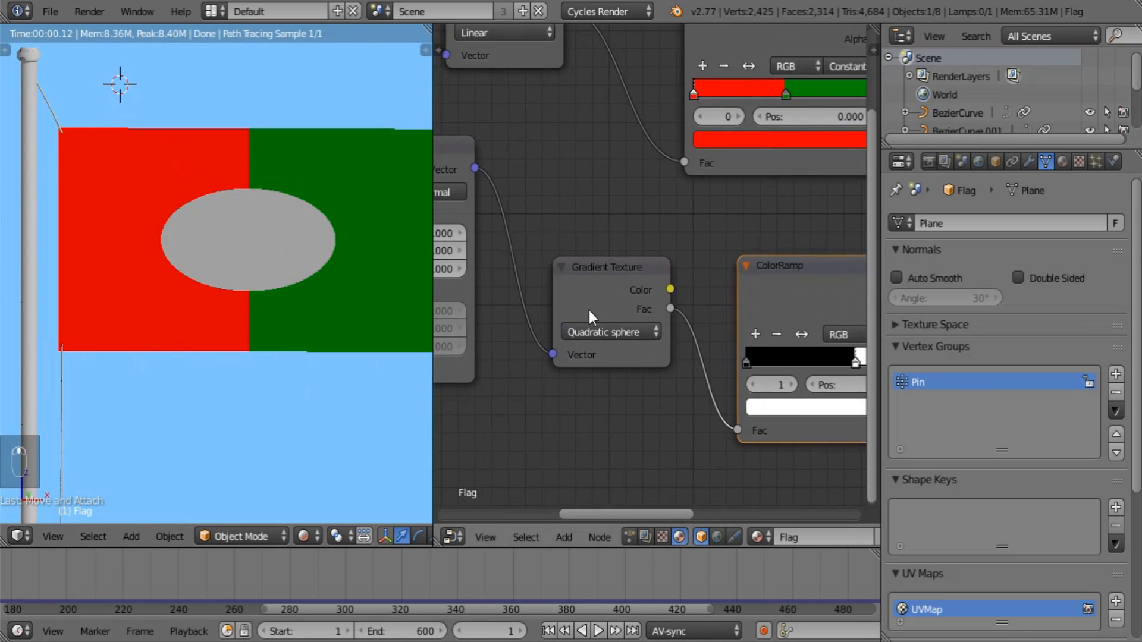
middle_click_drag(442, 268, 655, 329)
left_click_drag(637, 297, 660, 296)
left_click(633, 295)
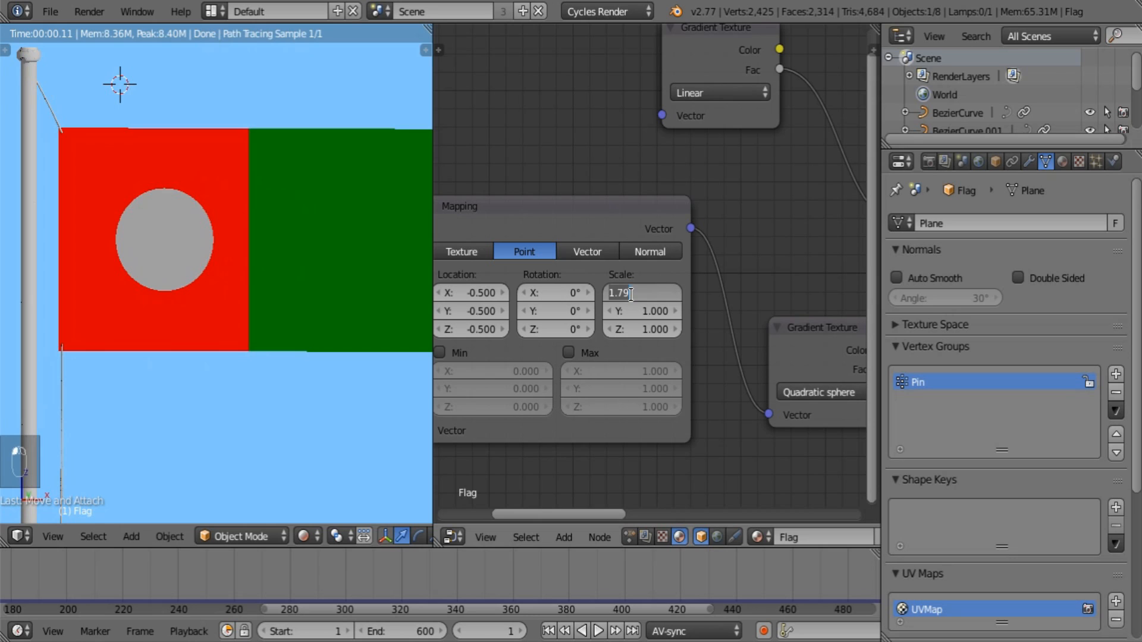
type("1.89")
key("BackSpace")
key("Return")
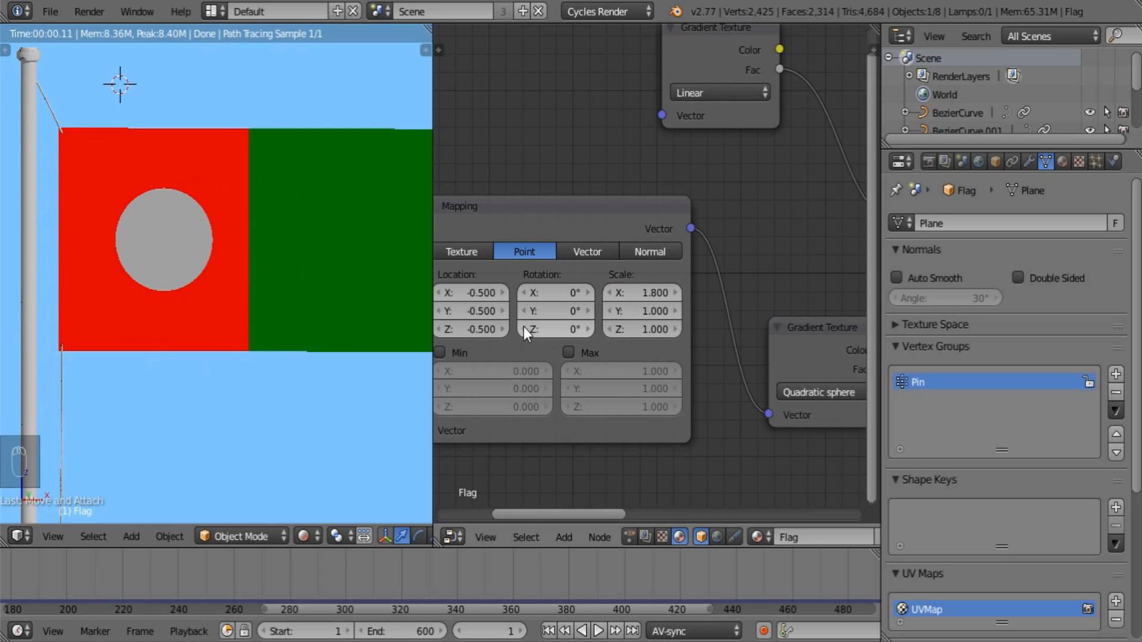
Step: Center the round emblem on the flag by setting the Mapping node's X location to about -0.9
middle_click_drag(523, 327, 584, 347)
left_click_drag(576, 333, 549, 334)
scroll(676, 406, "down", 9)
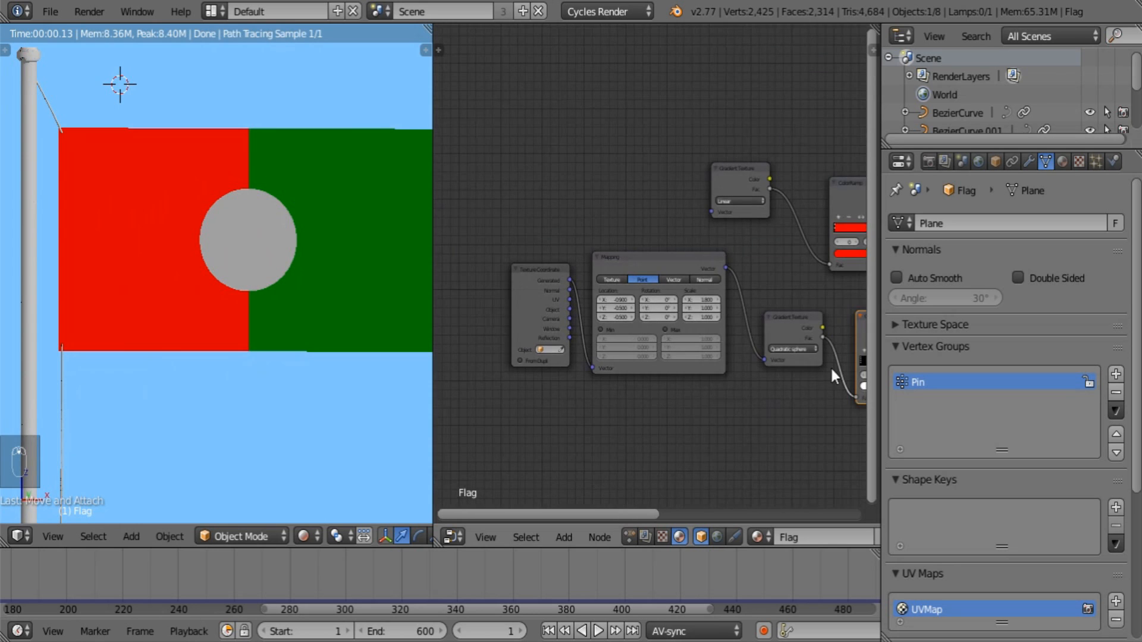
Step: Enlarge the emblem by moving the white stop of its ColorRamp to 0.373
middle_click_drag(827, 375, 578, 384)
scroll(671, 426, "up", 9)
left_click_drag(695, 455, 656, 456)
scroll(664, 457, "down", 8)
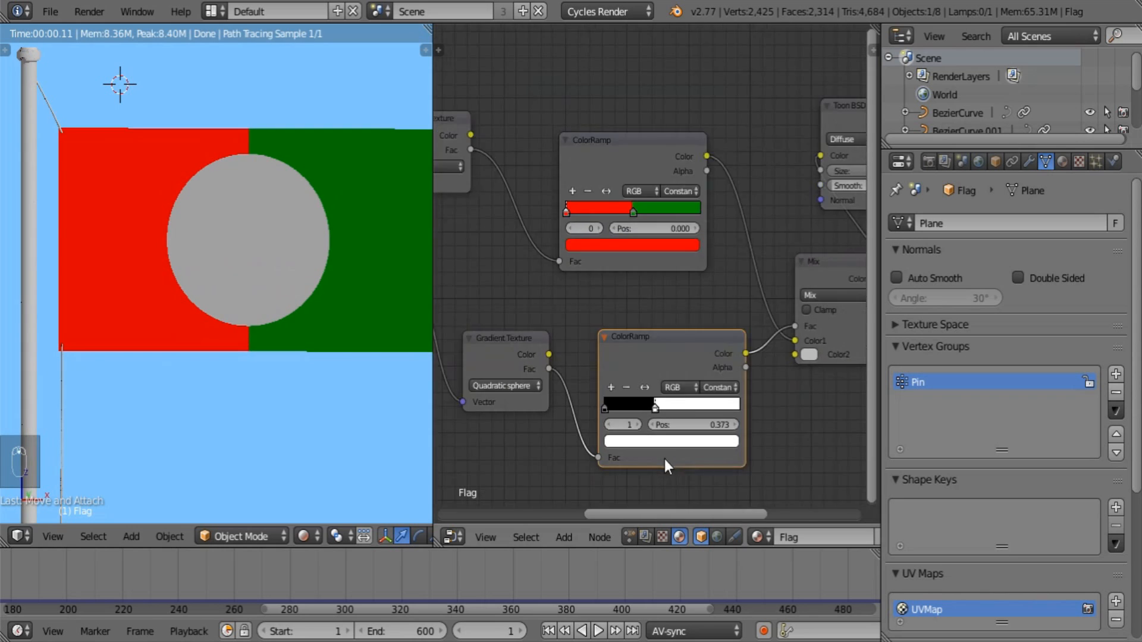
Step: Make the emblem bright yellow by changing the Mix node's Color2
middle_click_drag(787, 447, 706, 413)
scroll(708, 410, "up", 6)
scroll(712, 333, "up", 1)
left_click(702, 312)
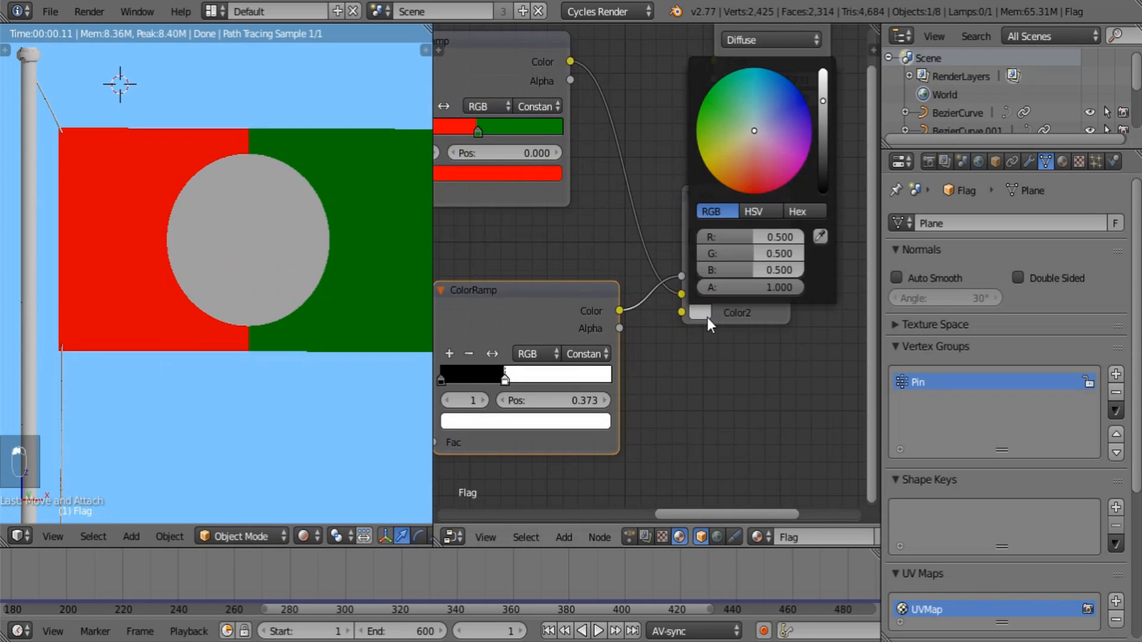
mouse_move(730, 168)
left_mouse_down()
mouse_move(737, 186)
mouse_move(706, 167)
left_mouse_up()
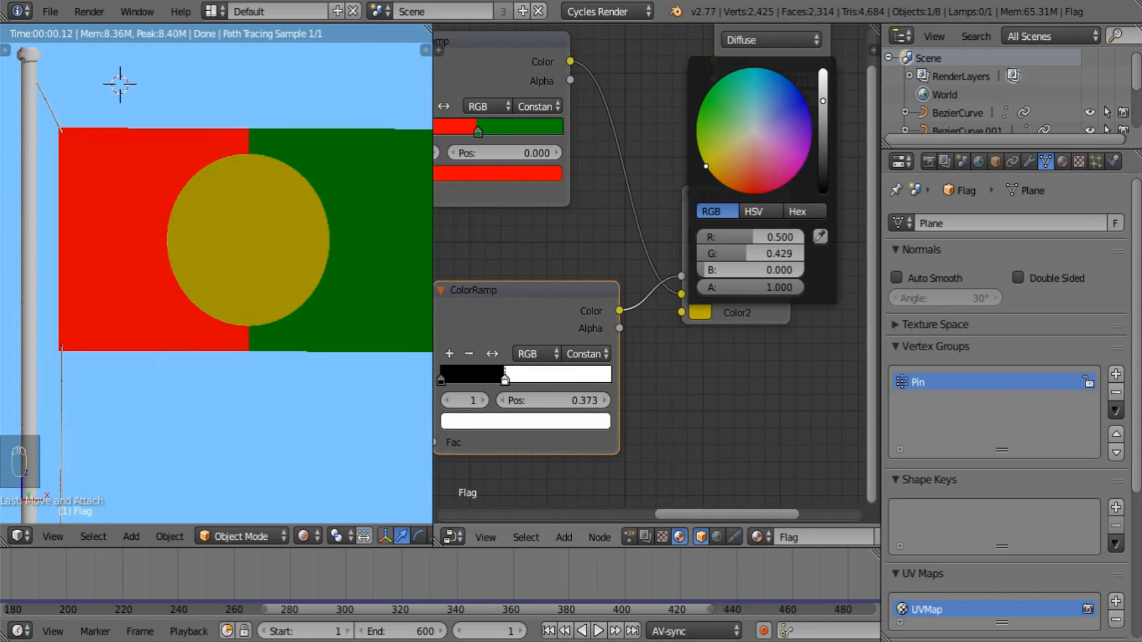
left_click_drag(819, 87, 822, 69)
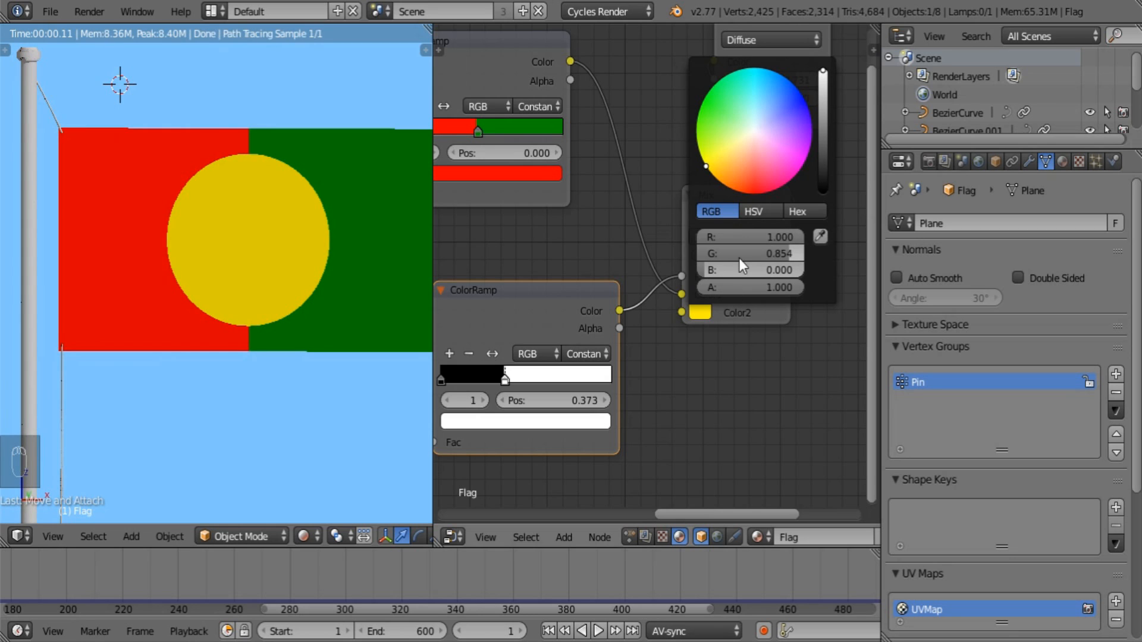
left_click_drag(740, 258, 741, 258)
scroll(708, 352, "up", 3)
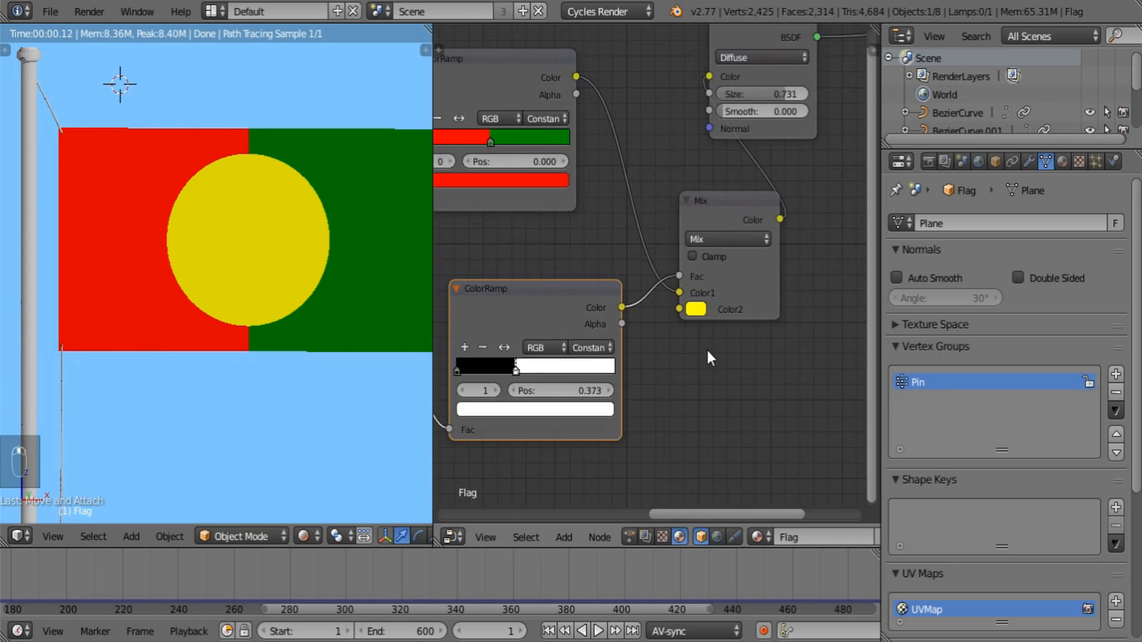
Step: Darken the yellow of the Mix node's Color2 slightly
middle_click_drag(747, 296, 659, 441)
middle_click_drag(597, 359, 756, 401)
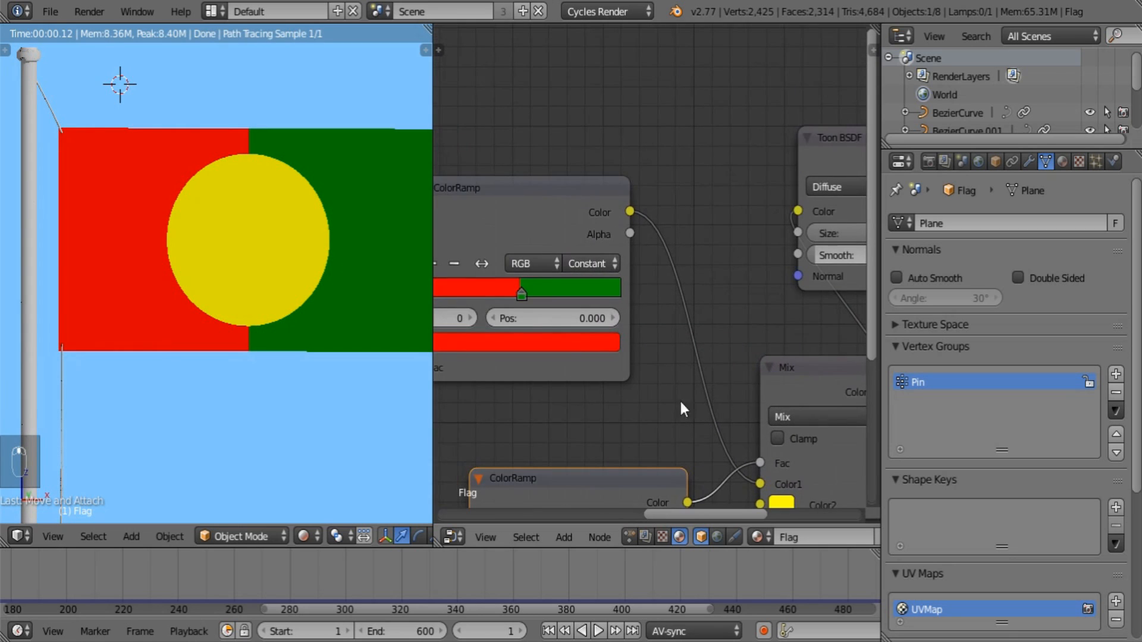
scroll(714, 417, "down", 2)
left_click(746, 440)
left_click_drag(852, 241, 852, 255)
scroll(587, 336, "down", 7)
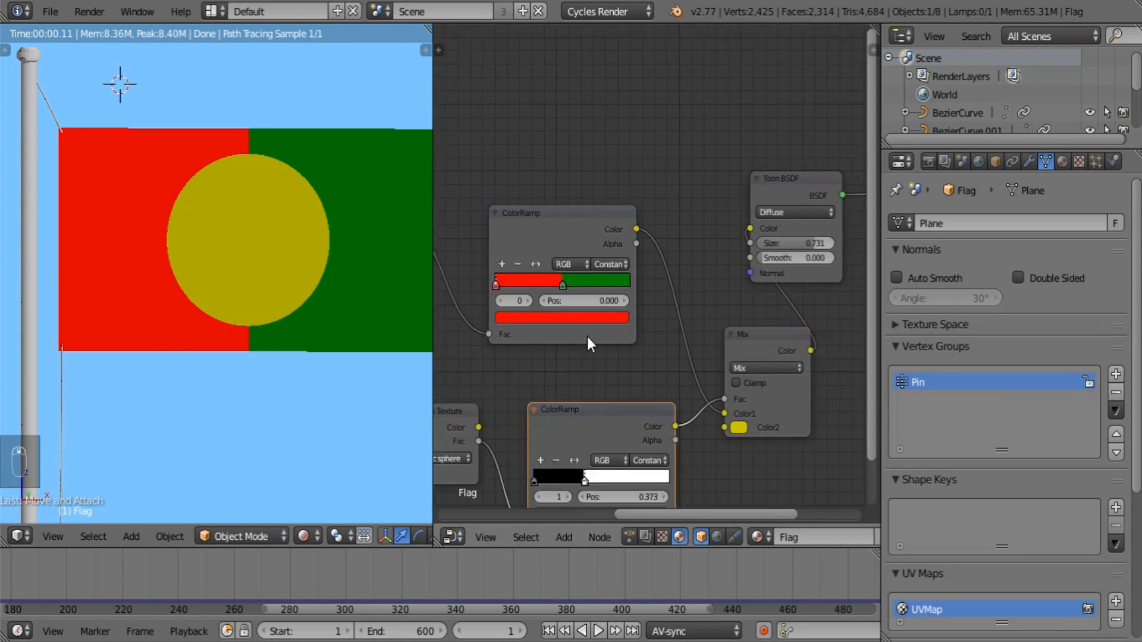
Step: Move the Material Output and Toon BSDF nodes farther right to make room after the Mix node
middle_click_drag(707, 348, 614, 396)
scroll(617, 393, "up", 4)
middle_click_drag(766, 265, 690, 311)
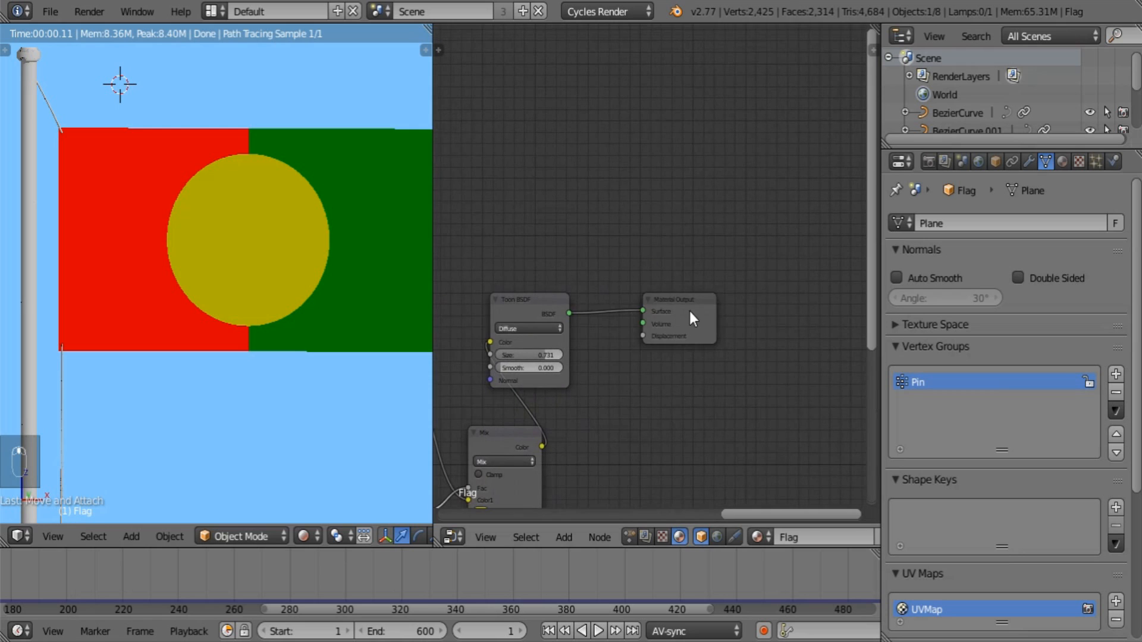
left_click_drag(690, 312, 818, 293)
left_click_drag(565, 324, 739, 345)
middle_click_drag(592, 427, 614, 323)
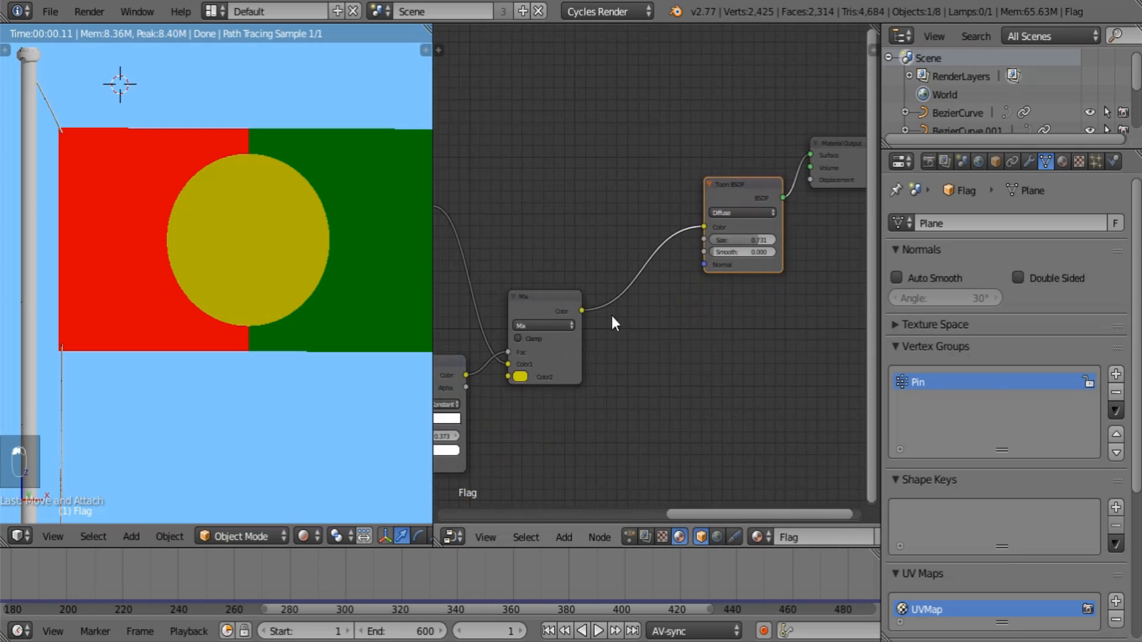
Step: View the flag from a slight angle and set the animation to frame 439
middle_click_drag(576, 377, 722, 367)
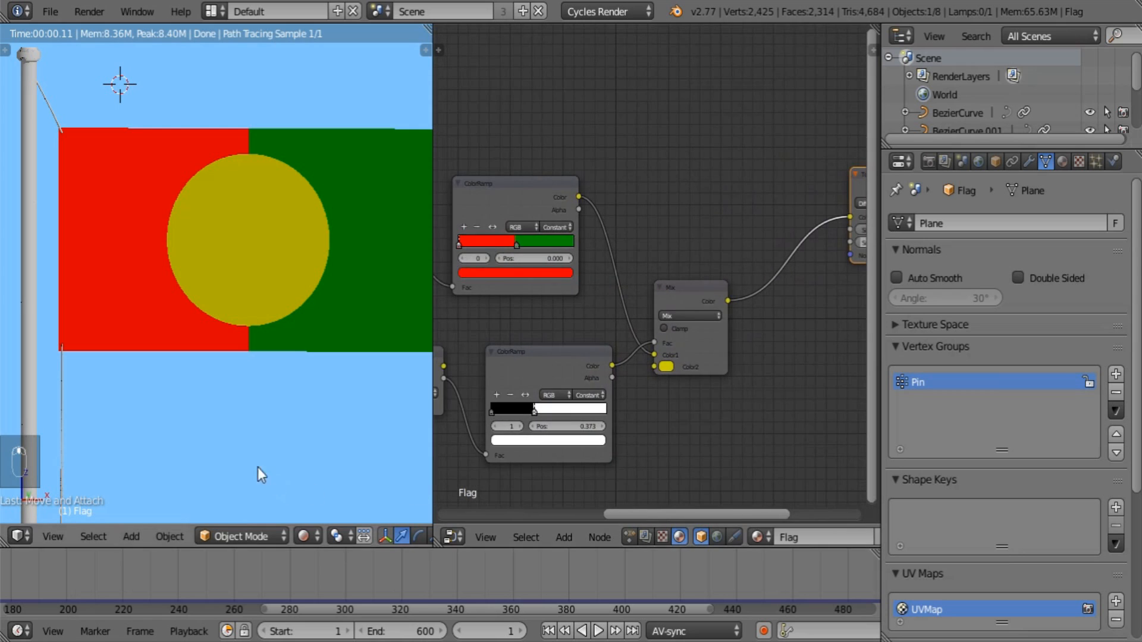
left_click(303, 538)
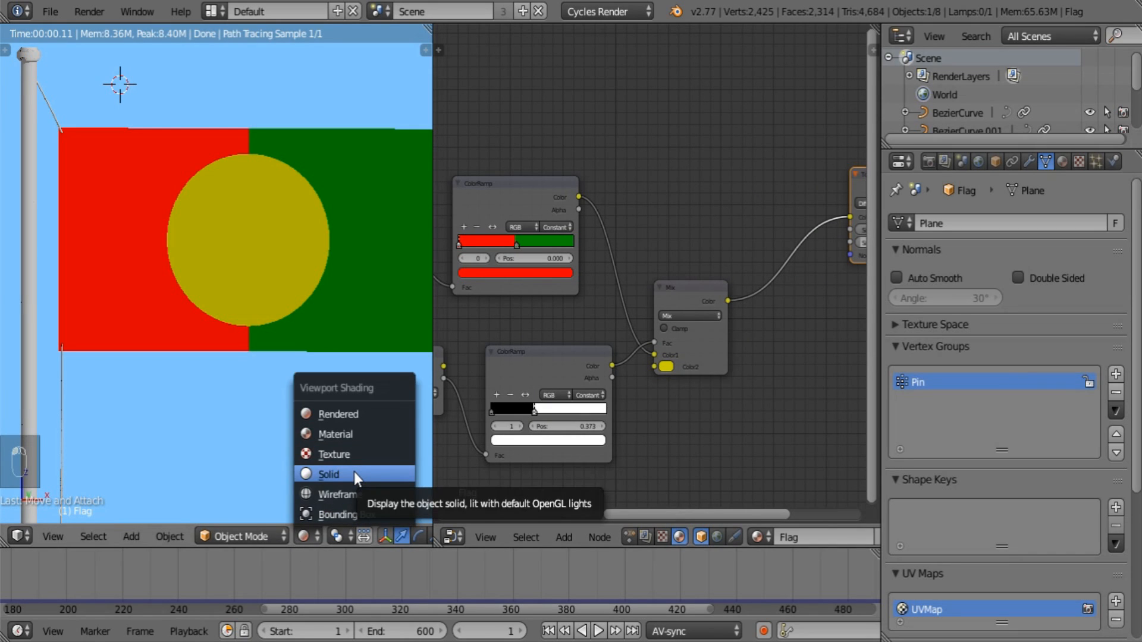
left_click(354, 473)
middle_click_drag(285, 398, 293, 409)
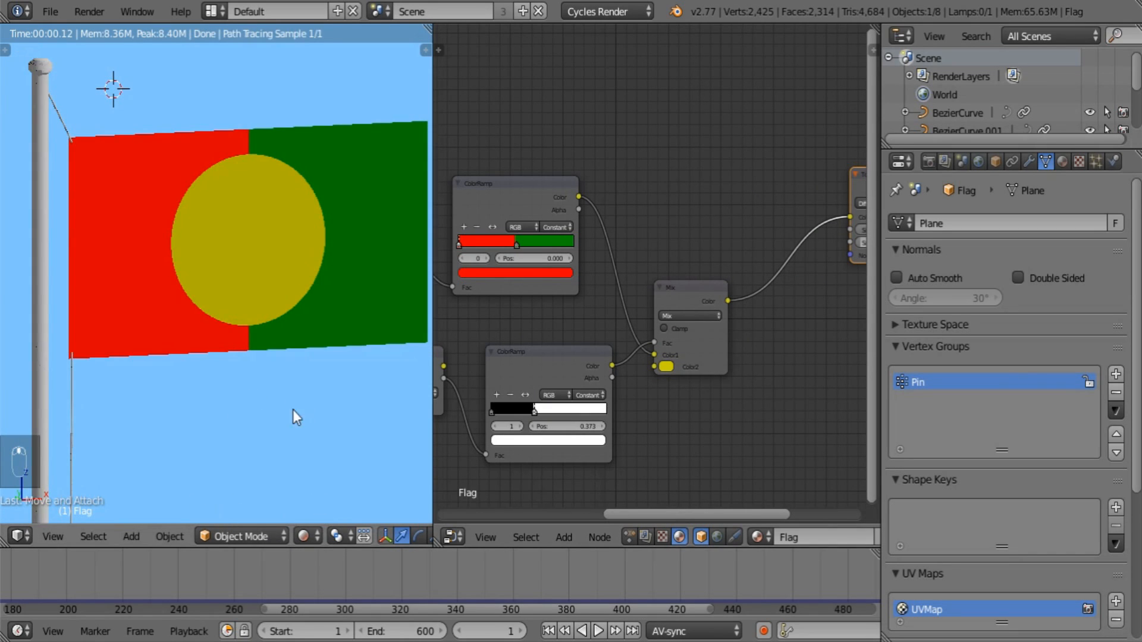
left_click(486, 571)
left_click_drag(486, 571, 734, 553)
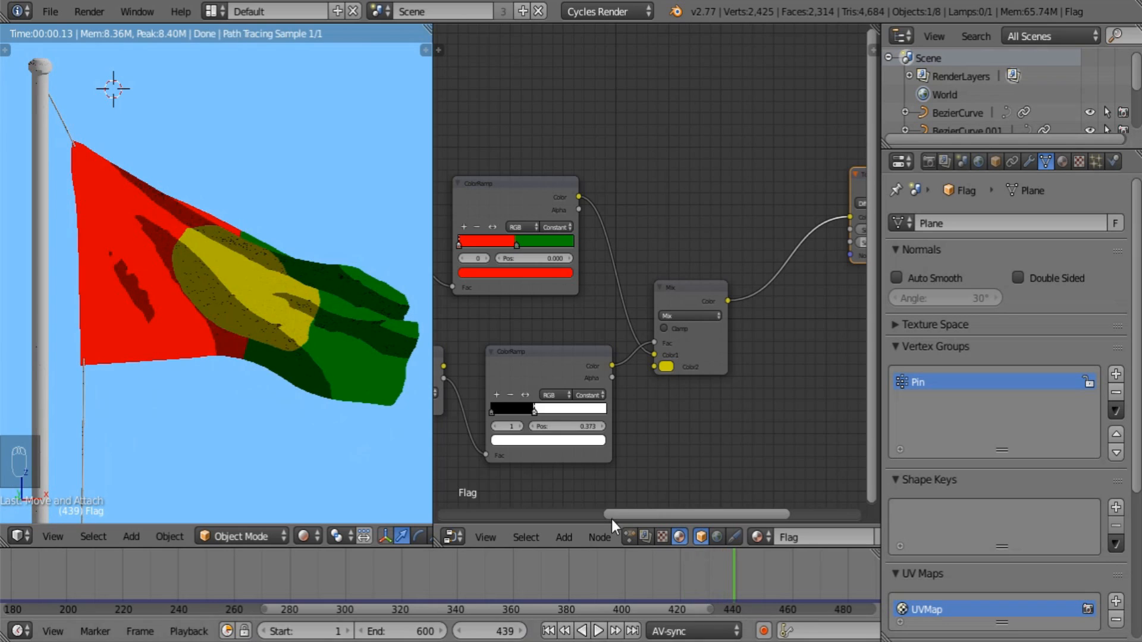
Step: Add a black stop to the red-green ColorRamp at about 0.482, just before the green stop
middle_click_drag(599, 345, 714, 374)
scroll(735, 420, "up", 8)
scroll(708, 374, "up", 4)
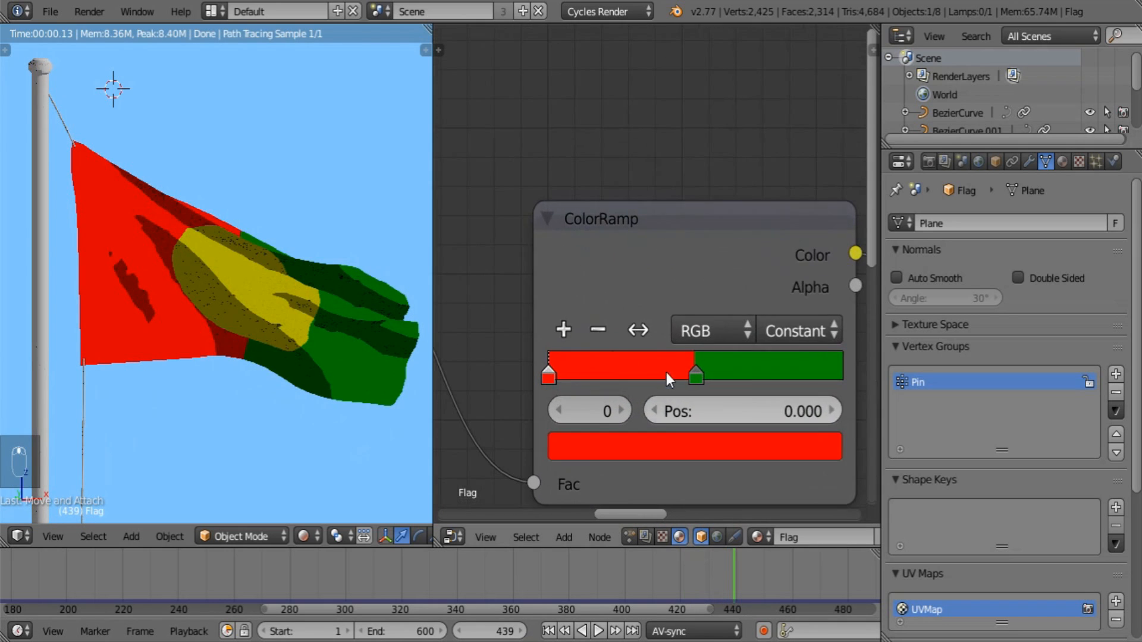
left_click(566, 328)
left_click_drag(623, 374, 696, 378)
left_click(735, 446)
left_click_drag(772, 229, 774, 243)
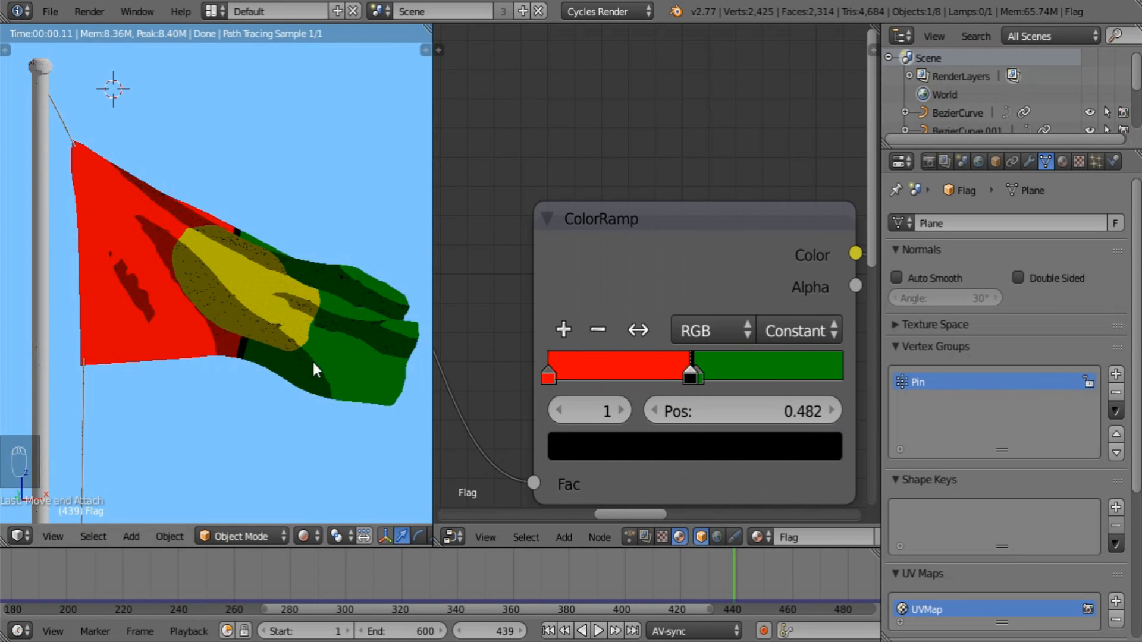
Step: Thin the black dividing line by moving the red-green ColorRamp's black stop to 0.486
scroll(302, 376, "up", 4)
scroll(299, 367, "up", 2)
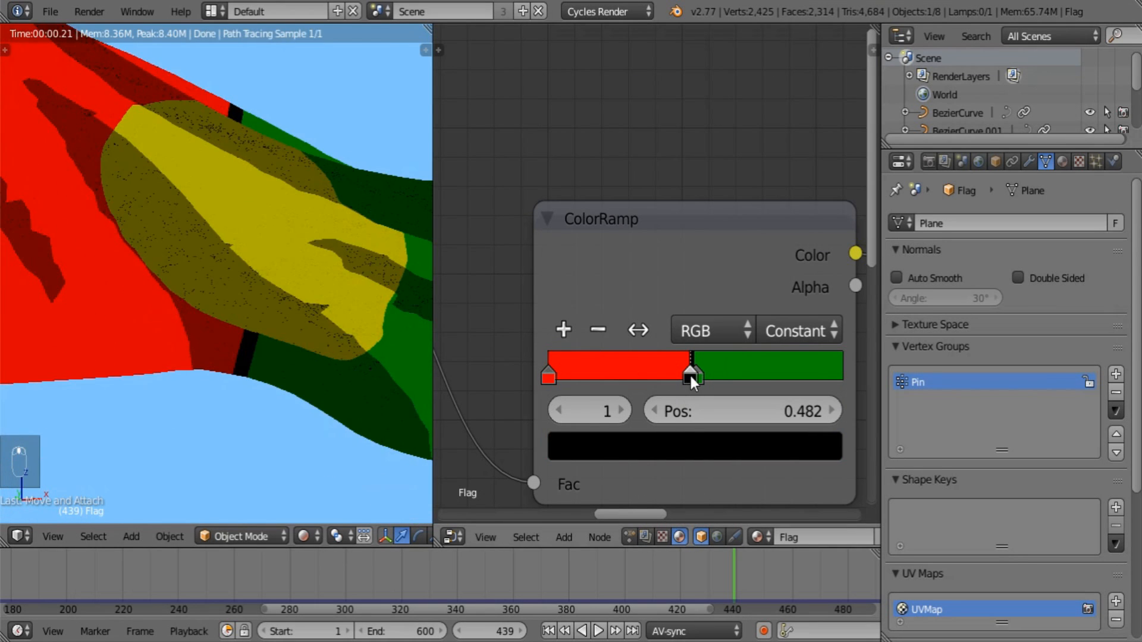
left_click_drag(690, 376, 683, 376)
left_click(683, 376)
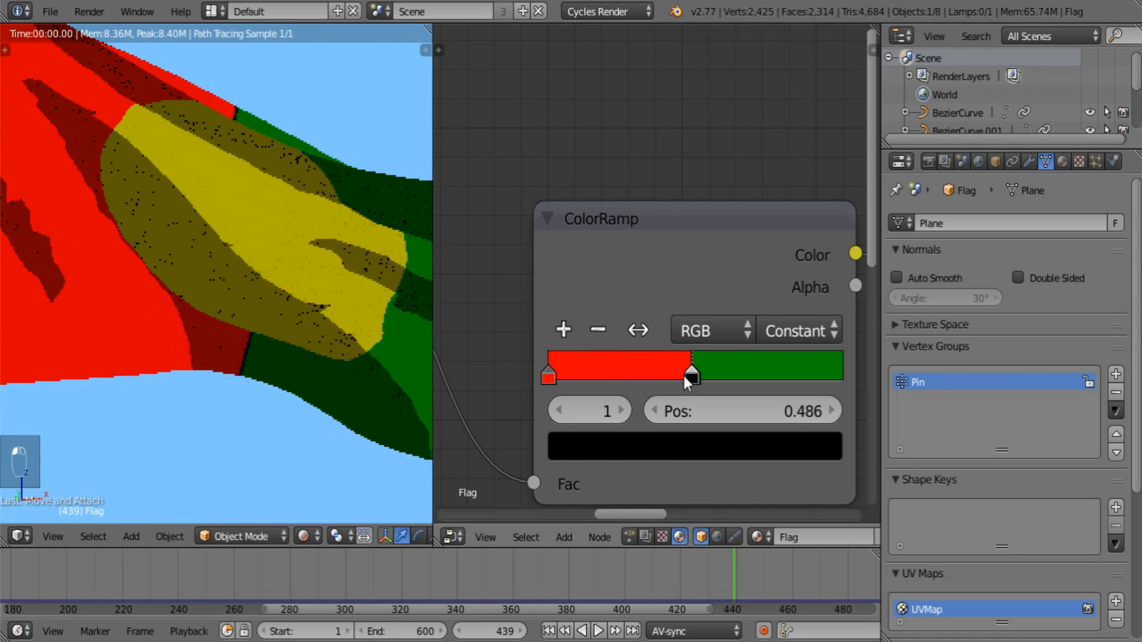
scroll(336, 276, "down", 5)
scroll(631, 425, "down", 2)
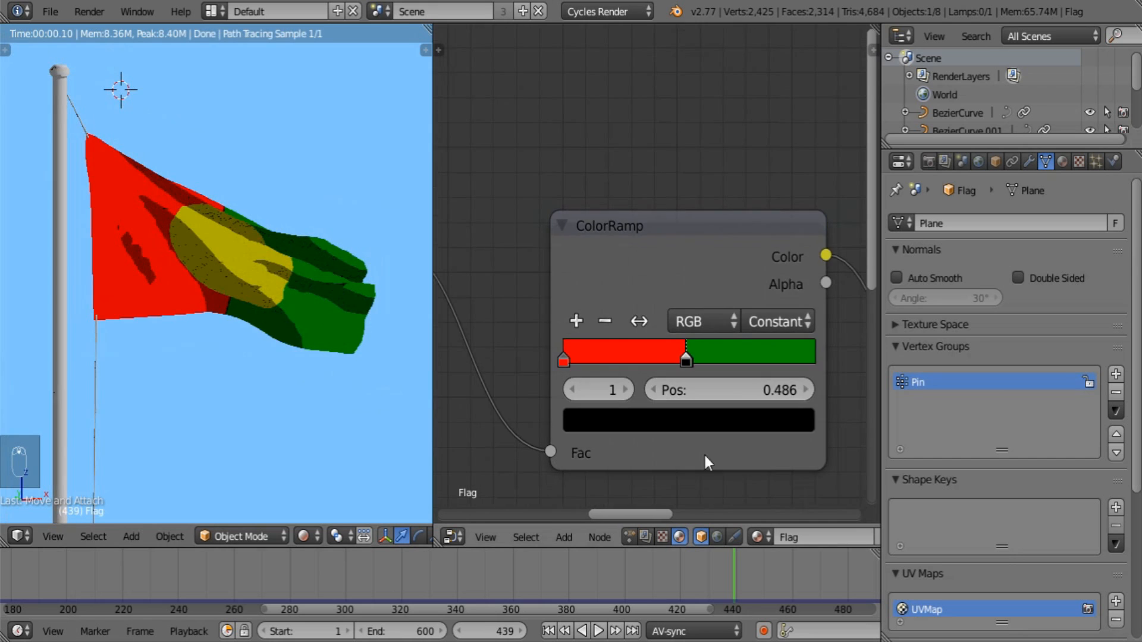
Step: Duplicate the emblem's black-and-white ColorRamp and place the copy below the original
mouse_move(706, 470)
middle_mouse_down()
mouse_move(669, 252)
mouse_move(633, 142)
middle_mouse_up()
mouse_move(615, 361)
middle_mouse_down()
mouse_move(601, 314)
mouse_move(631, 248)
middle_mouse_up()
middle_click_drag(749, 346, 630, 398)
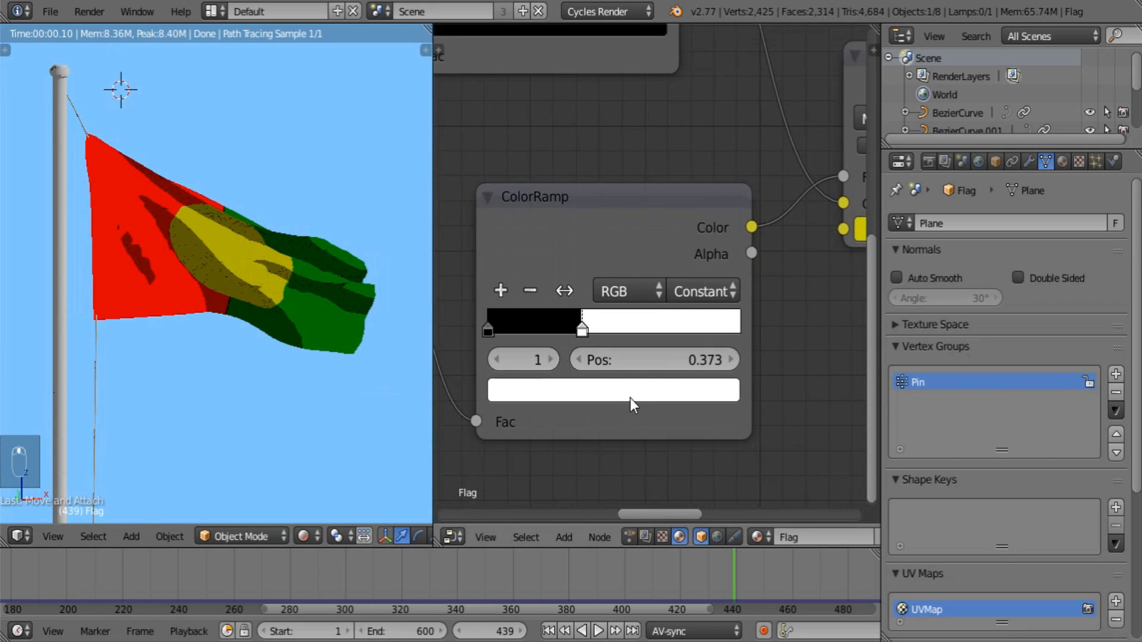
scroll(629, 399, "down", 3)
key("shift+d")
left_click(732, 349)
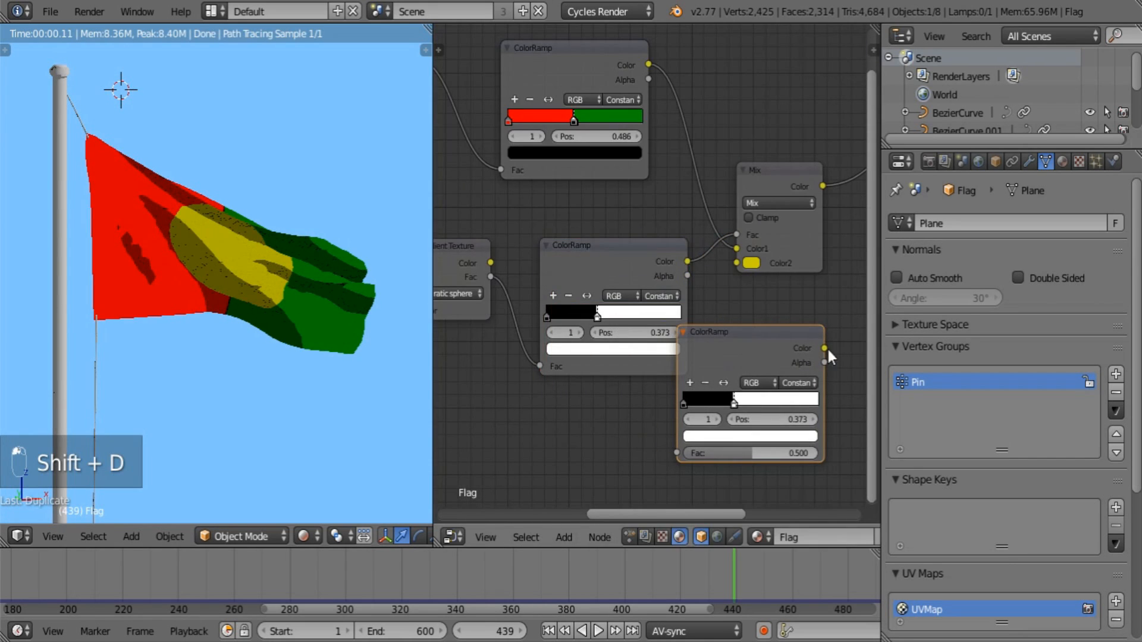
Step: Duplicate the Mix node to the right of the original and set the copy's blend type to Multiply
middle_click_drag(827, 348, 659, 385)
left_click(605, 216)
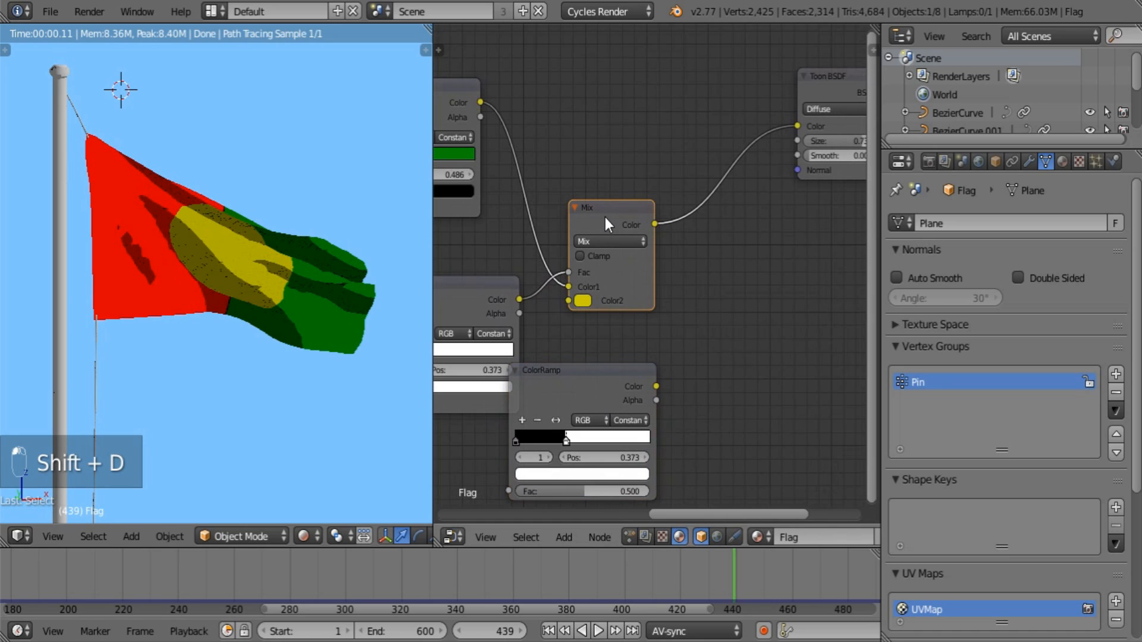
key("shift+d")
left_click(800, 258)
left_click(789, 280)
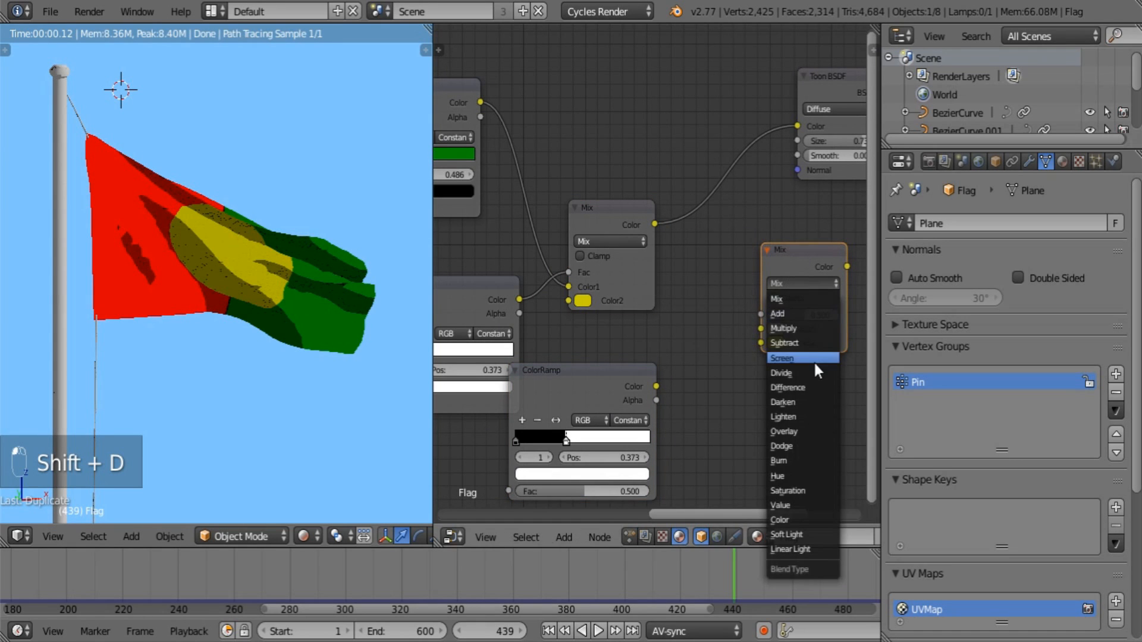
left_click(807, 327)
Step: Feed the Mix color and duplicated ColorRamp into Multiply's Color1 and Color2, connect Multiply to the Toon BSDF color, and enable Clamp
left_click_drag(657, 386, 772, 341)
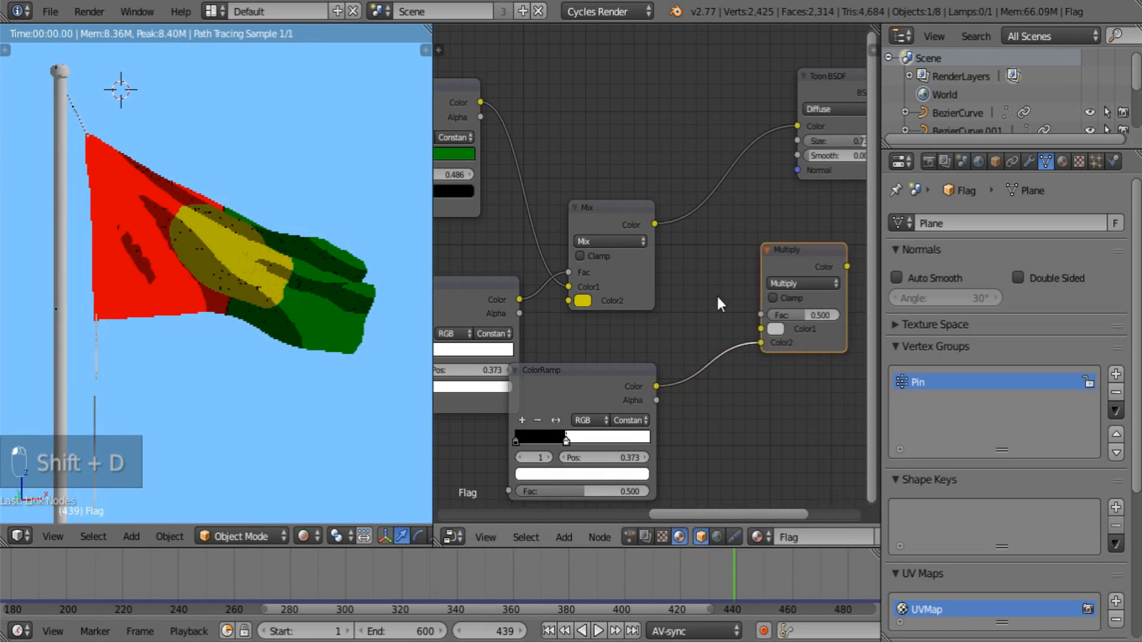
left_click_drag(654, 225, 762, 329)
left_click_drag(847, 267, 797, 126)
left_click(773, 298)
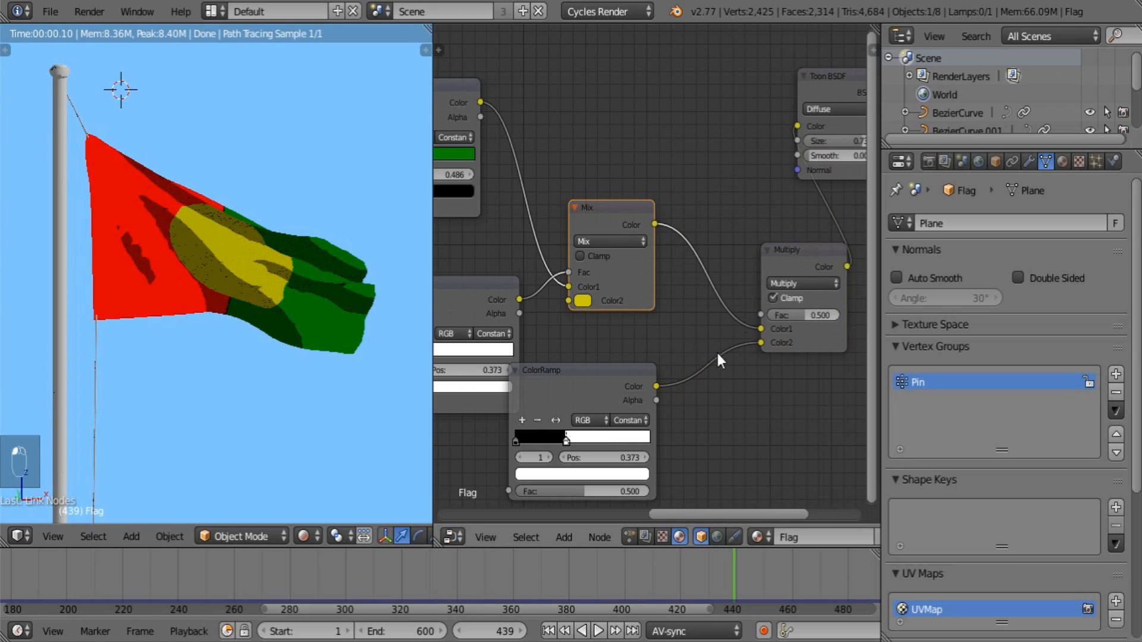
Step: Connect the Quadratic sphere gradient's Fac output to the Fac input of the duplicated ColorRamp
middle_click_drag(588, 421, 673, 287)
scroll(315, 289, "up", 5)
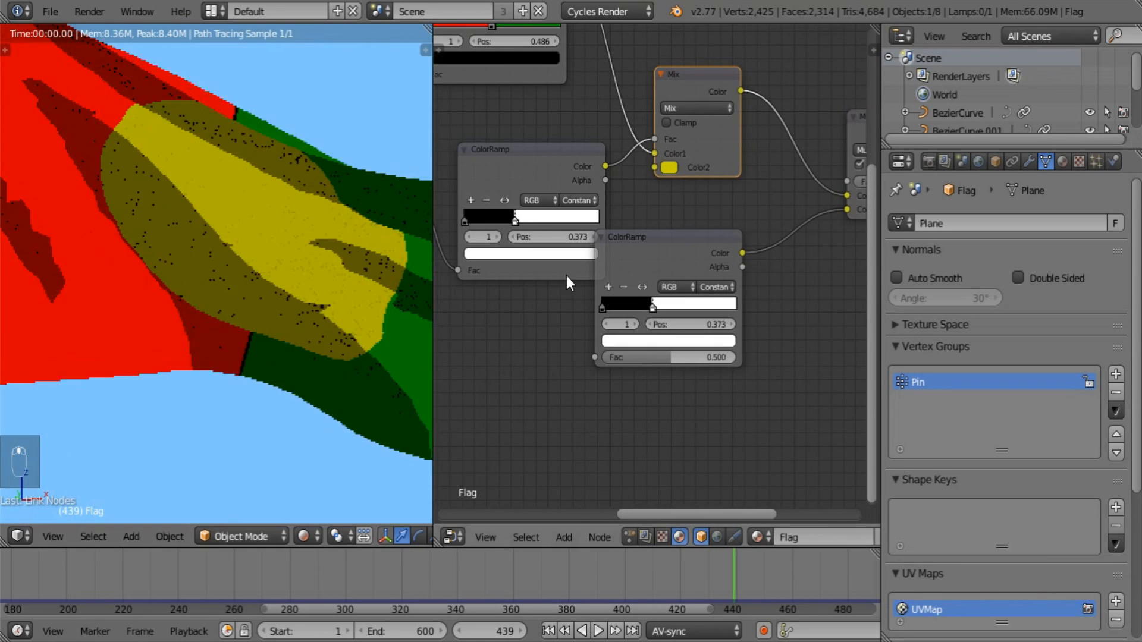
middle_click_drag(568, 276, 741, 324)
left_click_drag(583, 229, 770, 404)
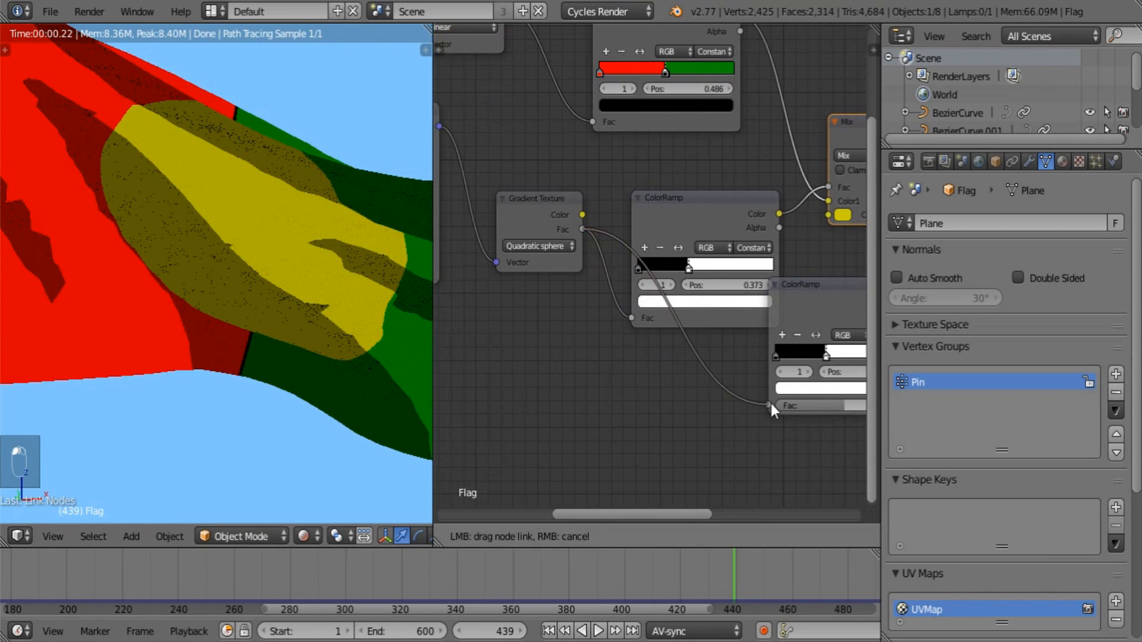
Step: Move the duplicated ColorRamp's white stop to 0.382
middle_click_drag(771, 404, 563, 397)
scroll(595, 408, "up", 2)
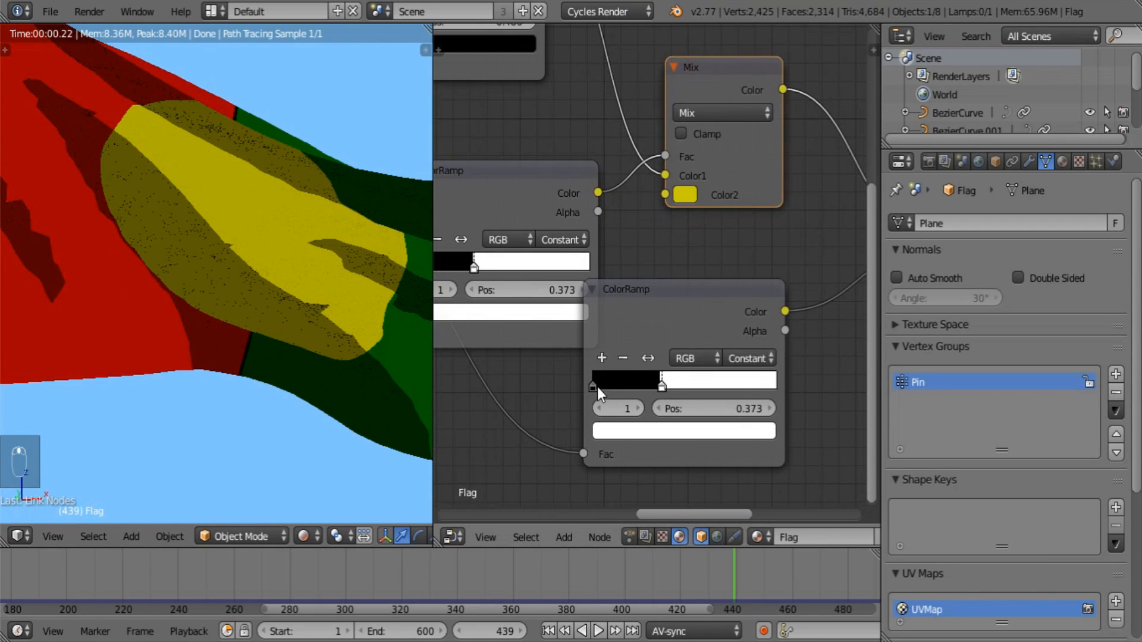
left_click_drag(661, 384, 663, 387)
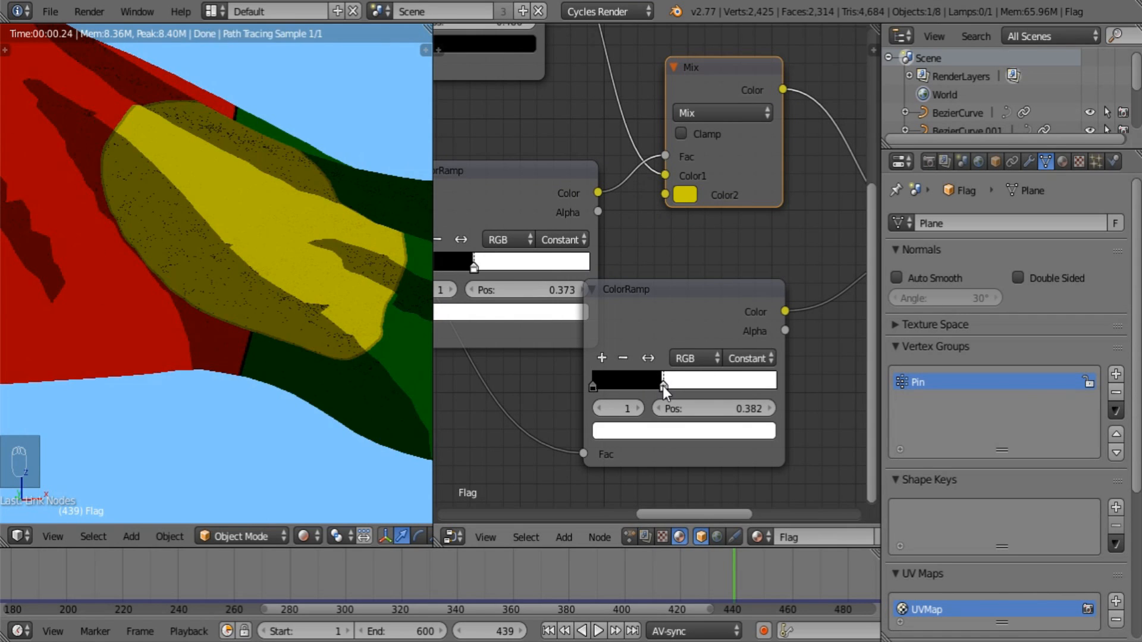
Step: In the duplicated ColorRamp, make the first stop white at about 0.22 and add a black stop at 0.359
left_click_drag(594, 382, 630, 386)
left_click(604, 362)
left_click(688, 426)
left_click_drag(741, 269, 738, 174)
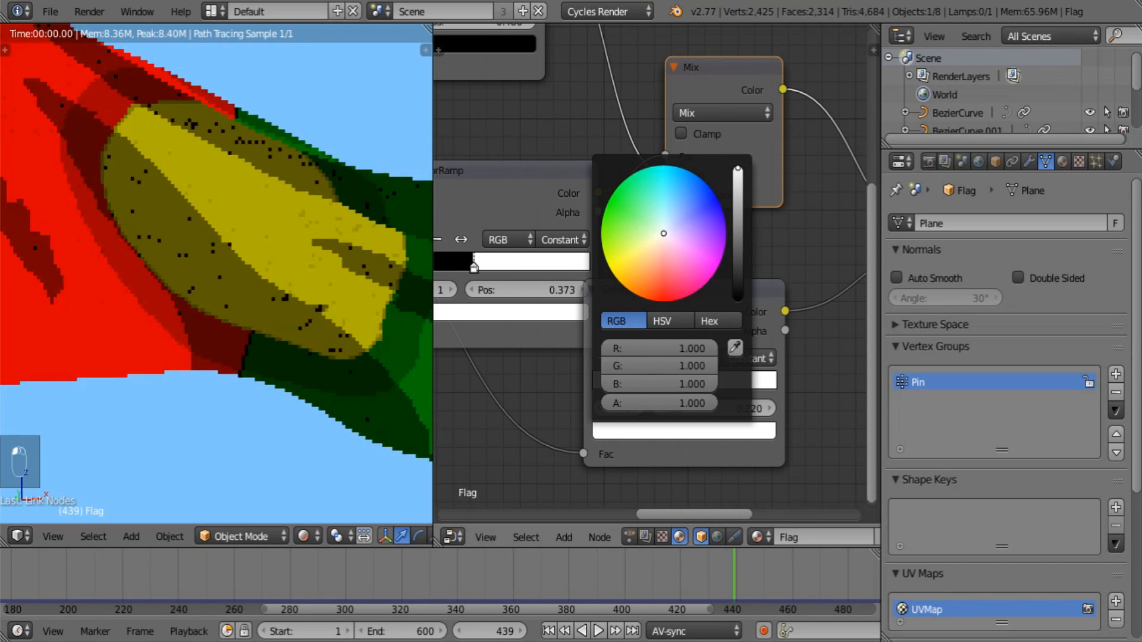
scroll(638, 451, "up", 2)
left_click_drag(636, 450, 664, 443)
Step: Set a small render border around the spot where the emblem's lower edge meets the black dividing line
scroll(231, 309, "up", 4)
middle_click_drag(231, 309, 119, 250, "shift")
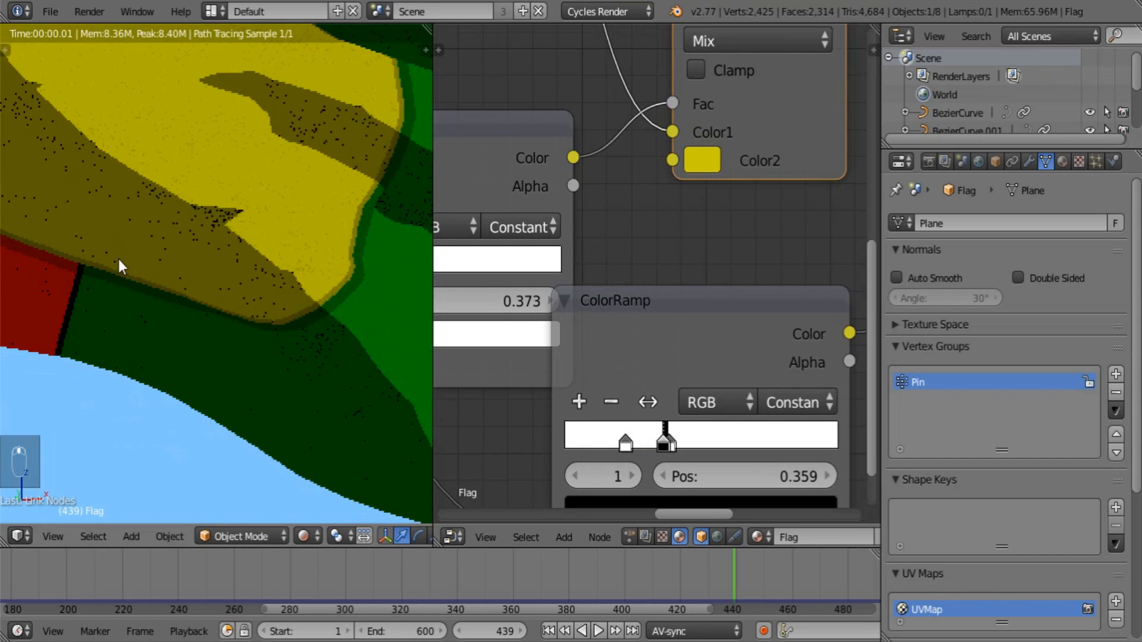
key("ctrl+b")
left_click_drag(38, 215, 120, 307)
middle_click_drag(192, 302, 170, 300, "shift")
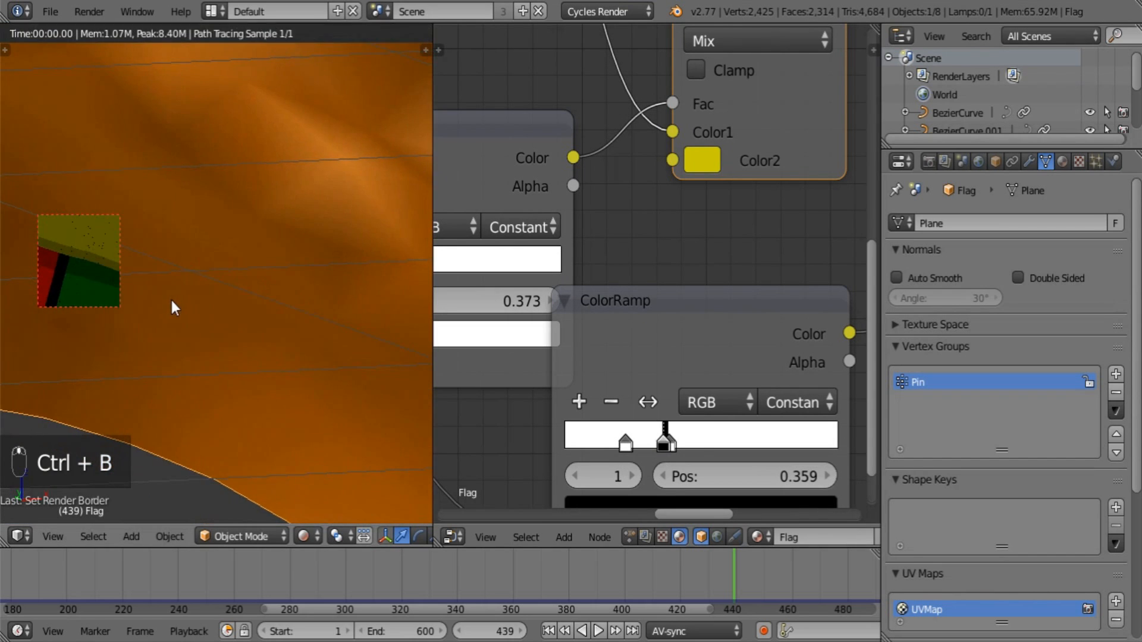
Step: Move the duplicated ColorRamp's black stop to 0.368 and set the Multiply node's Fac to 1.000
mouse_move(660, 446)
left_mouse_down()
mouse_move(675, 445)
mouse_move(658, 447)
left_mouse_up()
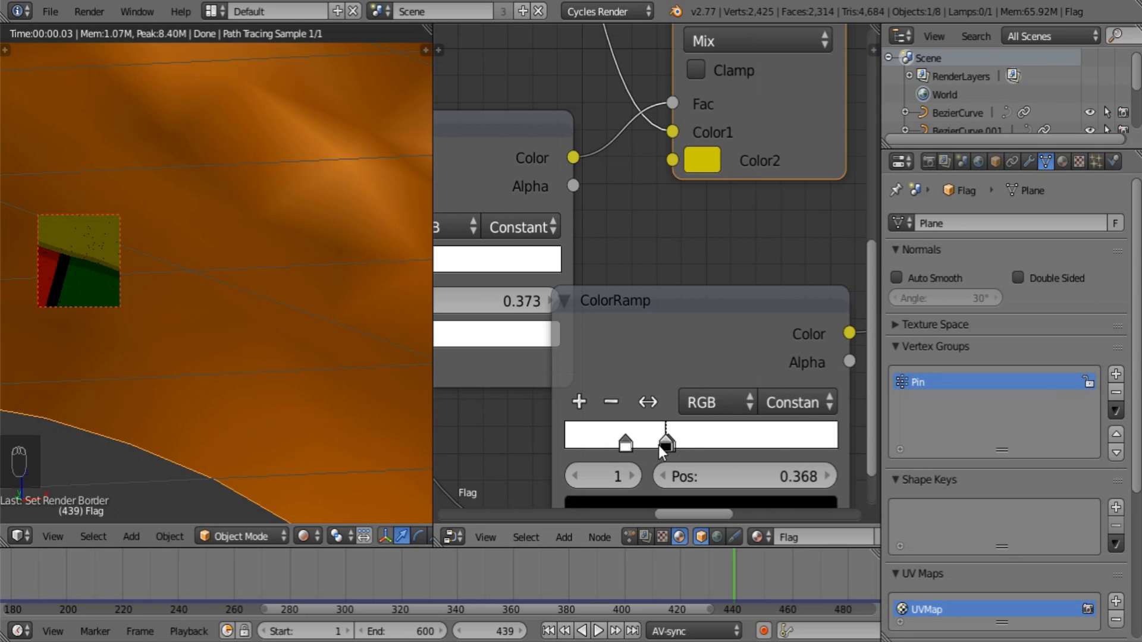
scroll(769, 447, "down", 3)
middle_click_drag(836, 276, 613, 377)
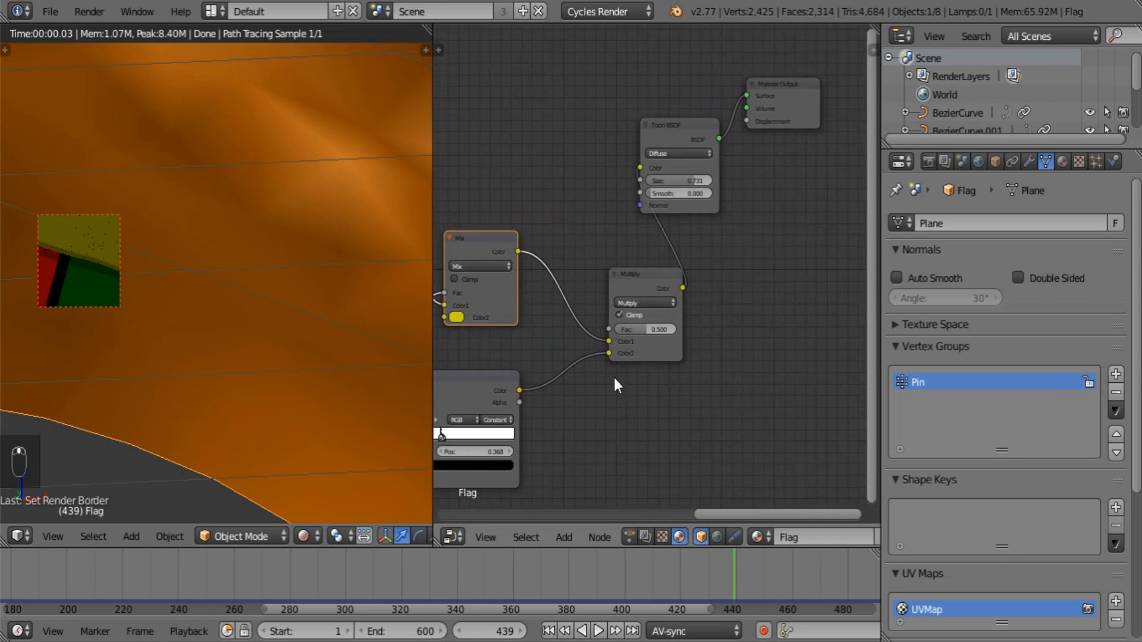
left_click_drag(633, 330, 699, 373)
Step: Set a larger render border around the whole flag and the adjoining section of pole
scroll(145, 261, "down", 2)
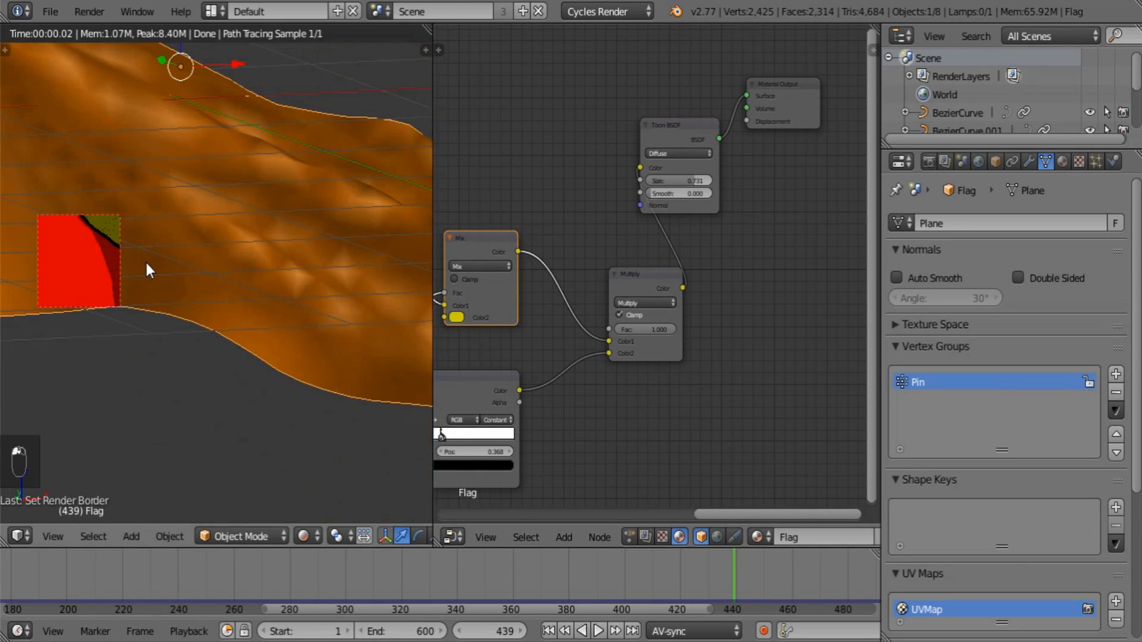
scroll(151, 262, "down", 4)
key("ctrl+b")
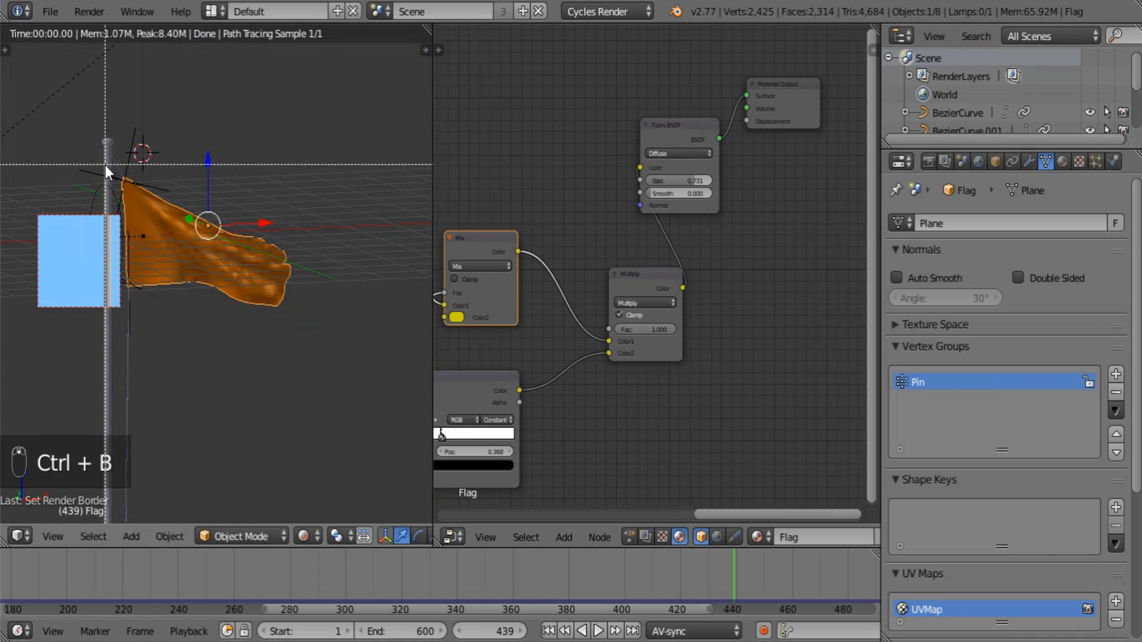
left_click_drag(106, 166, 324, 342)
scroll(250, 321, "up", 3)
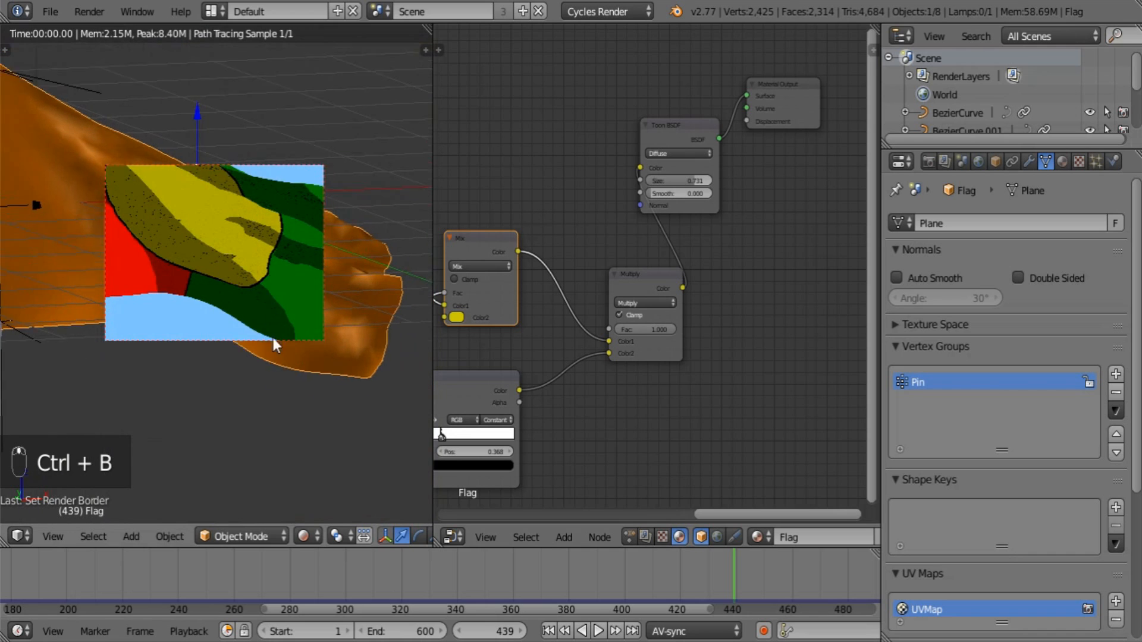
middle_click_drag(274, 352, 324, 273)
Step: Select the flag pole in Solid shading and return to Rendered shading with the pole's top inside the render border
left_click(309, 534)
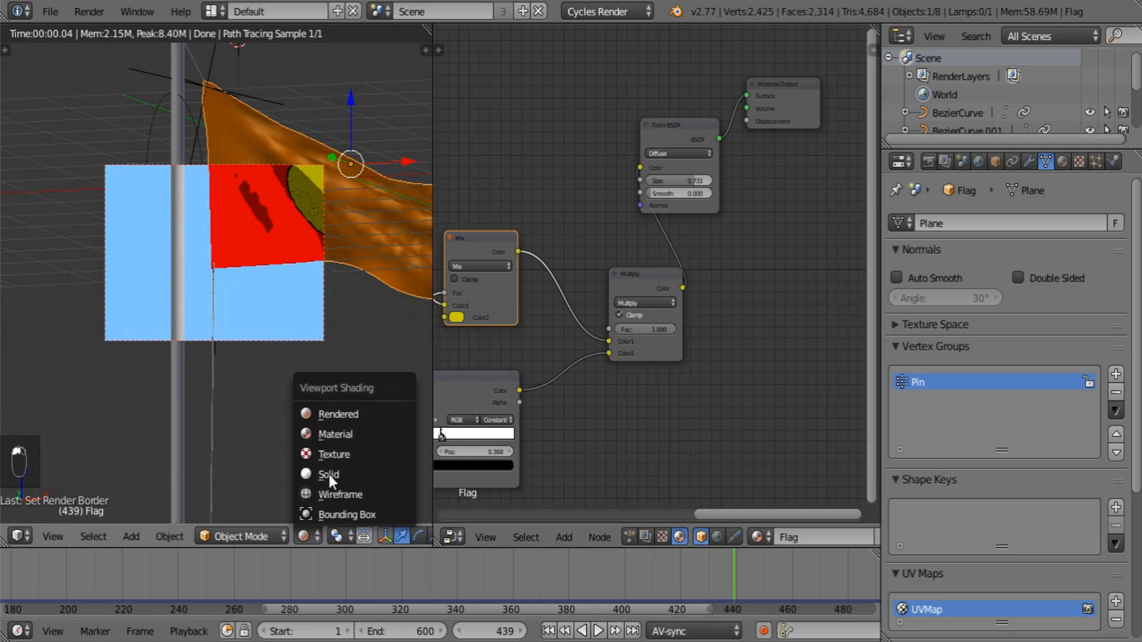
left_click(329, 474)
right_click(192, 308)
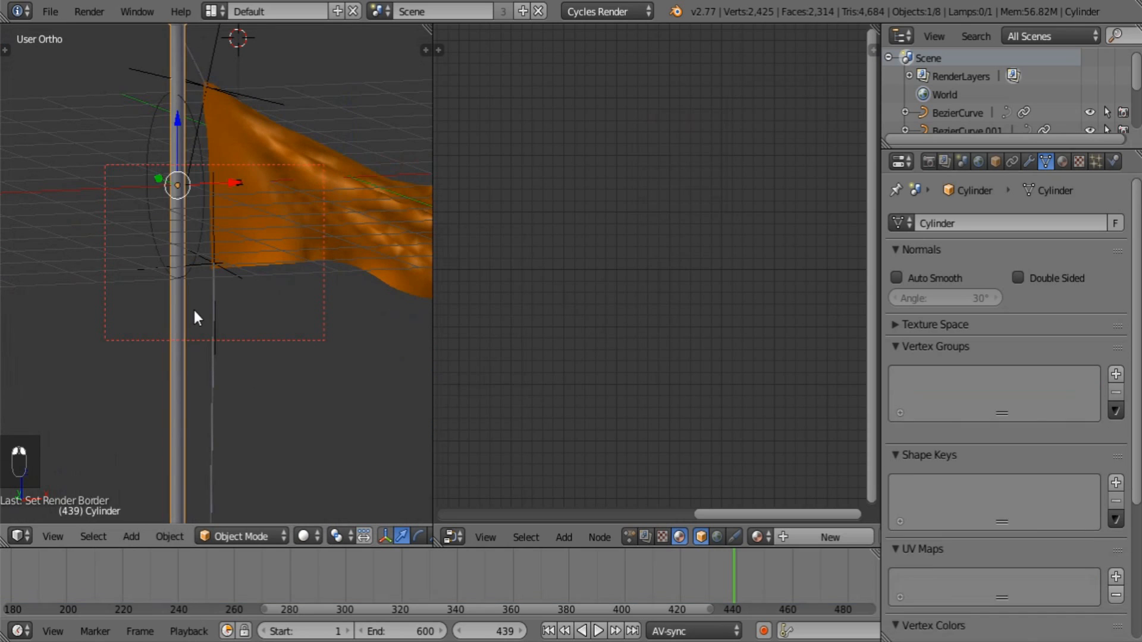
left_click(302, 538)
left_click(323, 419)
mouse_move(216, 340)
middle_mouse_down()
mouse_move(269, 455)
mouse_move(266, 504)
middle_mouse_up()
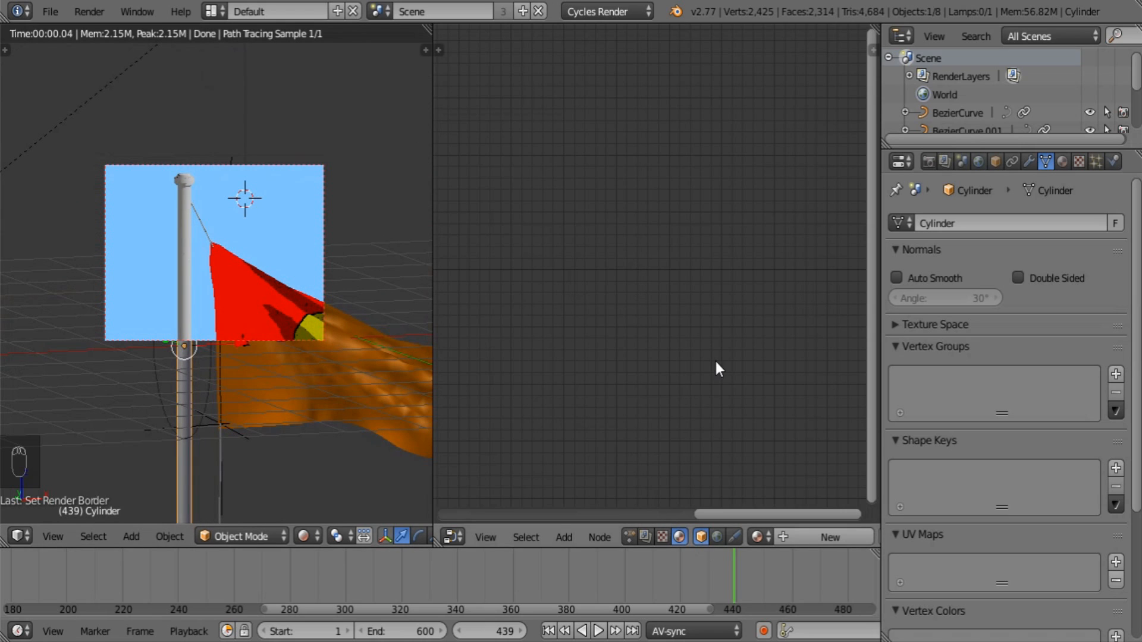
Step: Give the pole the Flag material, make it a separate copy and name it Flag Pole
left_click(757, 537)
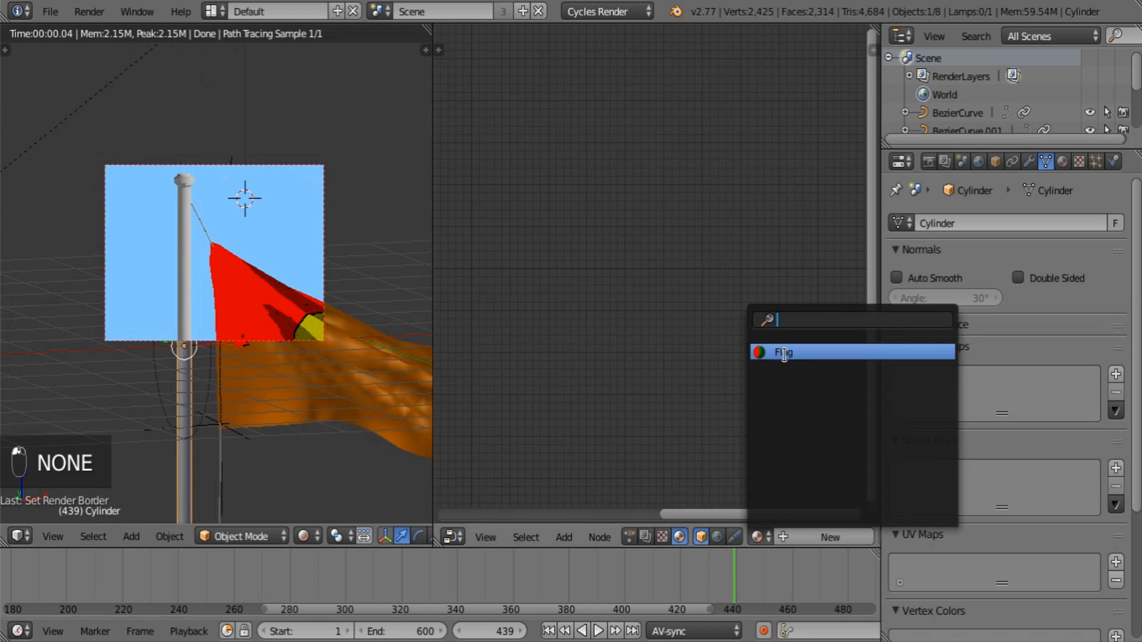
left_click(784, 353)
scroll(792, 537, "down", 4)
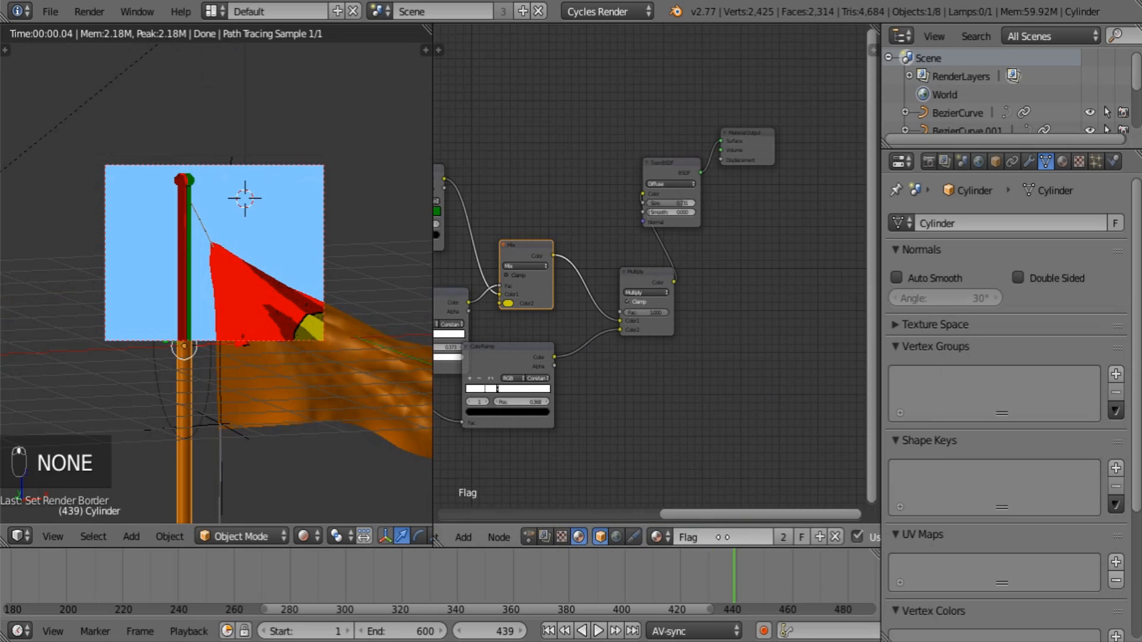
left_click(781, 536)
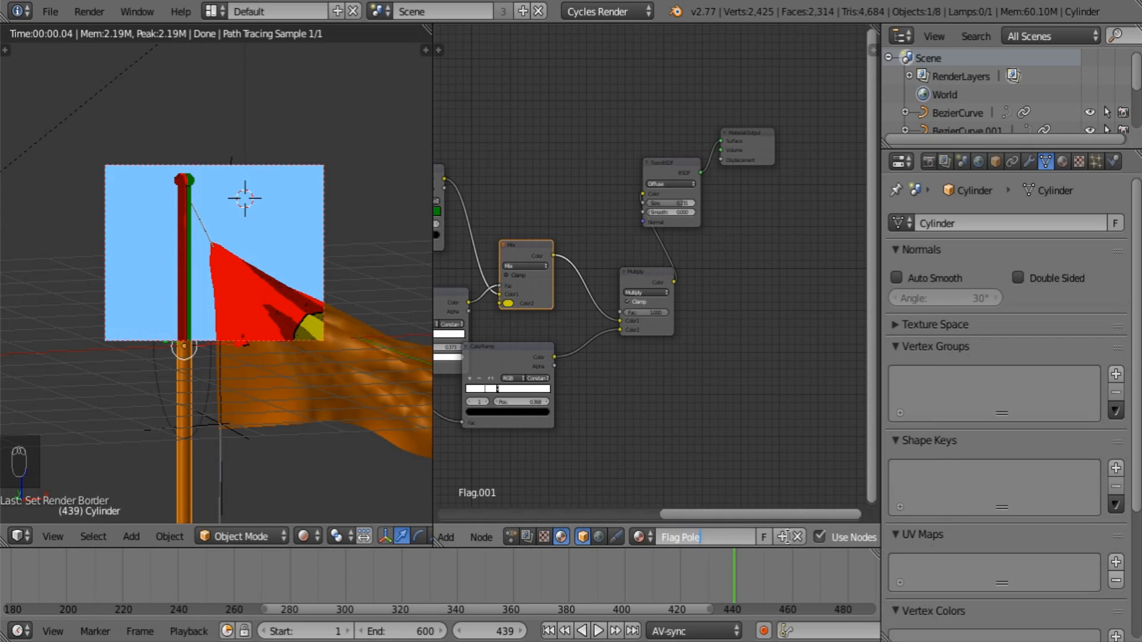
key("Return")
Step: Delete every node of the Flag Pole material except the Toon BSDF and the Material Output
scroll(690, 250, "down", 3)
middle_click_drag(575, 357, 680, 396)
scroll(701, 380, "down", 5)
scroll(679, 397, "up", 2)
key("a")
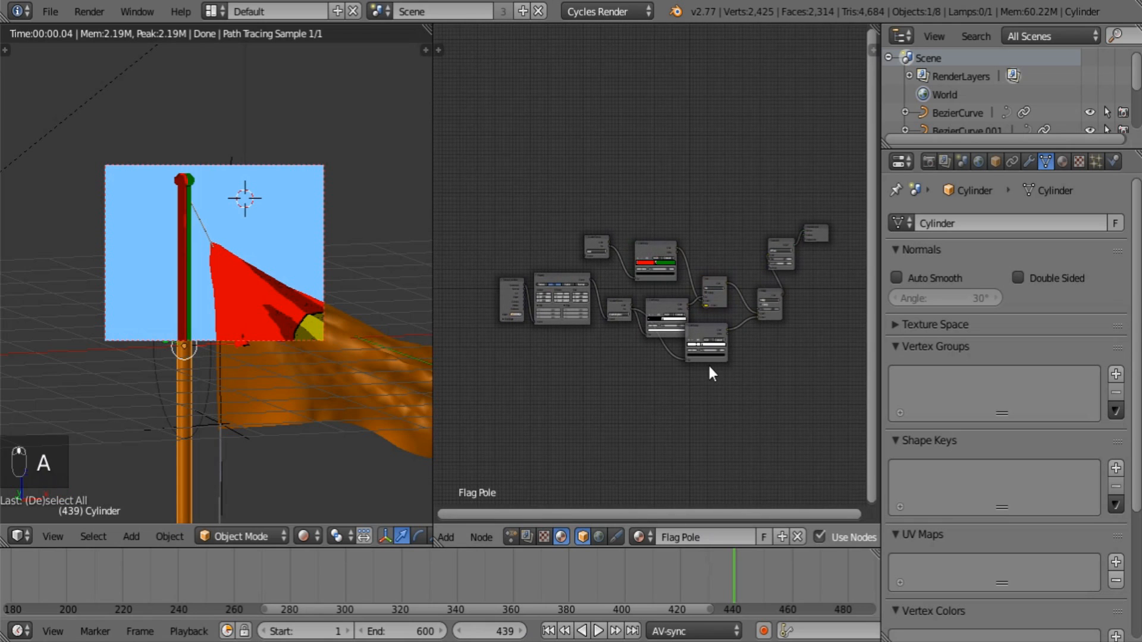
key("c")
left_click_drag(767, 300, 597, 304)
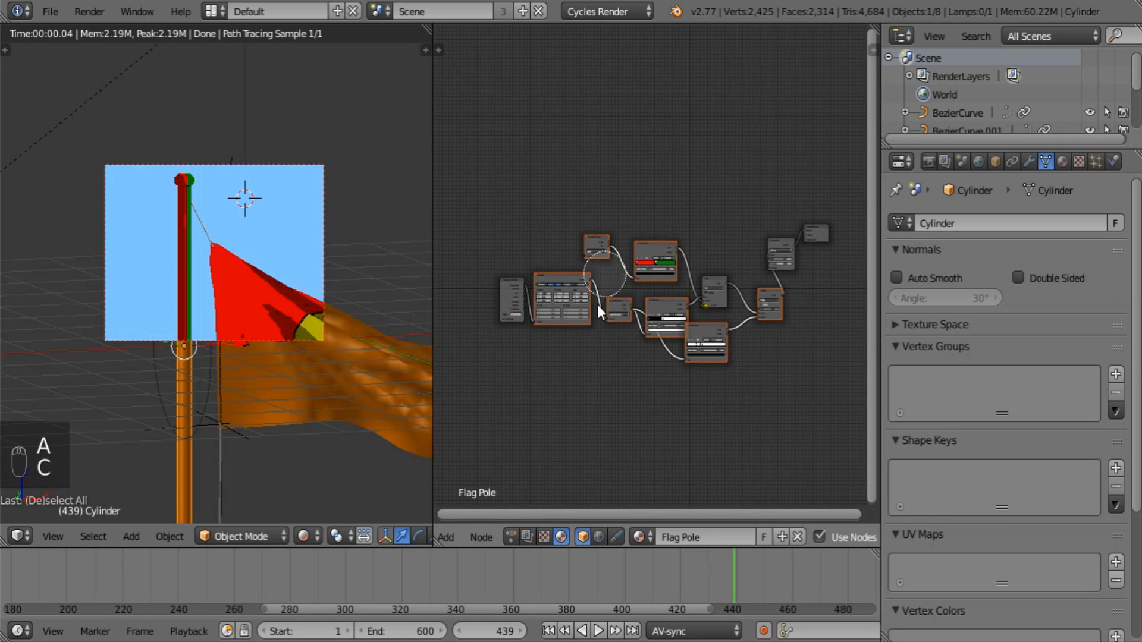
right_click(531, 314)
key("x")
middle_click_drag(759, 344, 612, 378)
scroll(607, 375, "up", 6)
left_click(524, 344)
key("x")
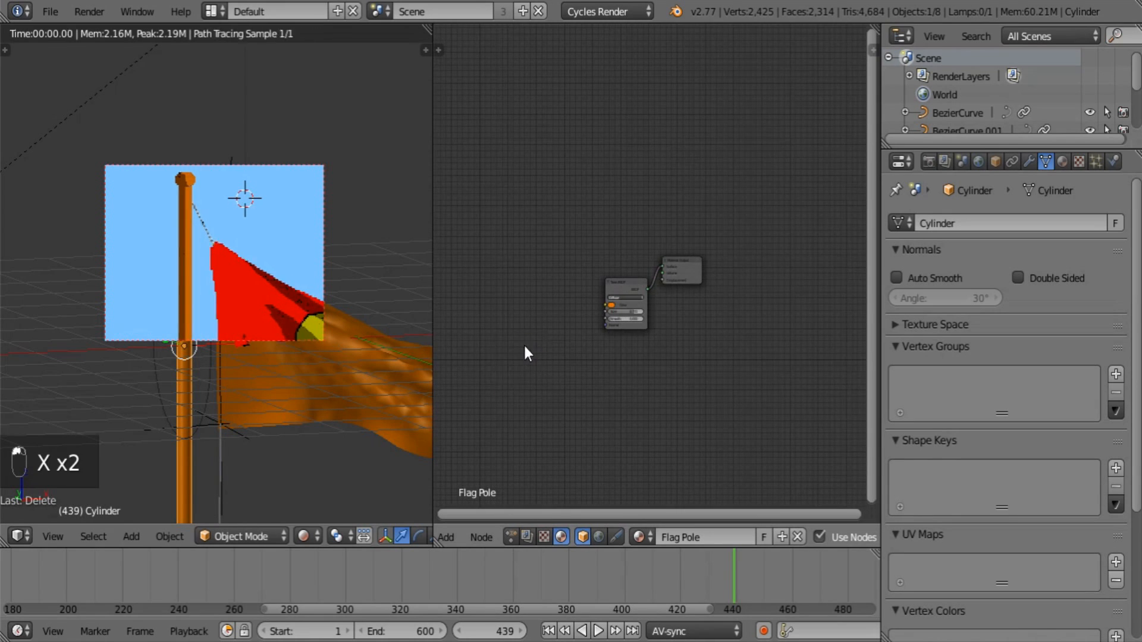
Step: Set the Flag Pole material's Toon BSDF colour to white and move the node up level with the Material Output
scroll(559, 351, "up", 4)
left_click(580, 339)
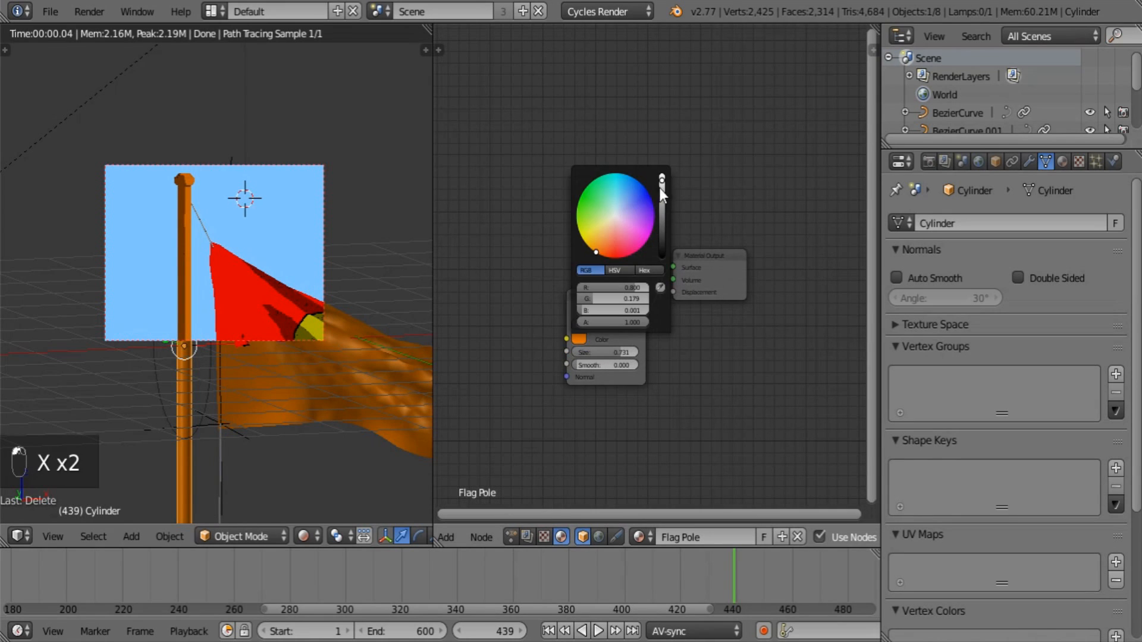
left_click_drag(660, 186, 662, 174)
left_click_drag(606, 294, 675, 312)
scroll(565, 375, "up", 2)
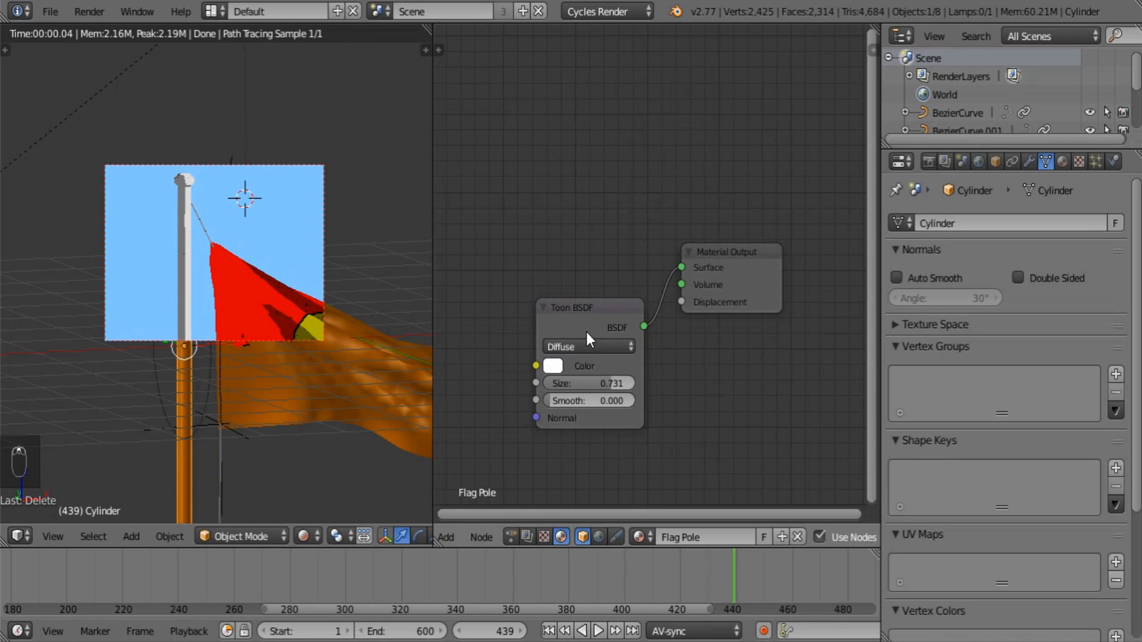
left_click_drag(586, 332, 583, 245)
Step: Enter Edit Mode on the pole near its top knob, with face selection and Solid shading
scroll(145, 307, "up", 2)
middle_click_drag(197, 216, 252, 347, "shift")
scroll(252, 347, "up", 6)
middle_click_drag(240, 255, 222, 256, "shift")
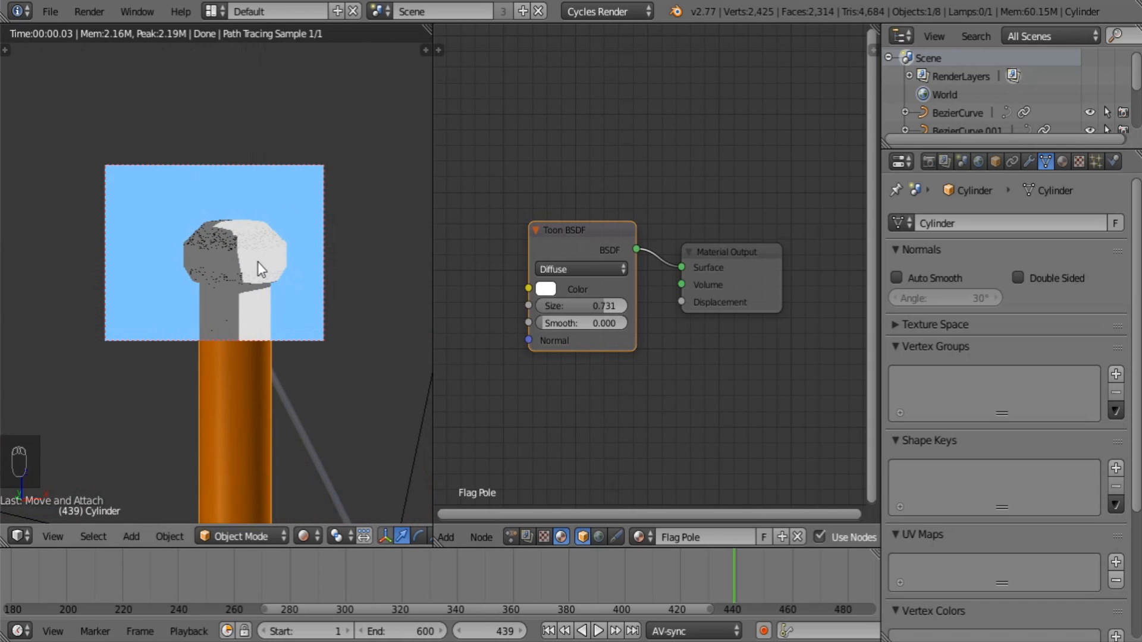
key("Tab")
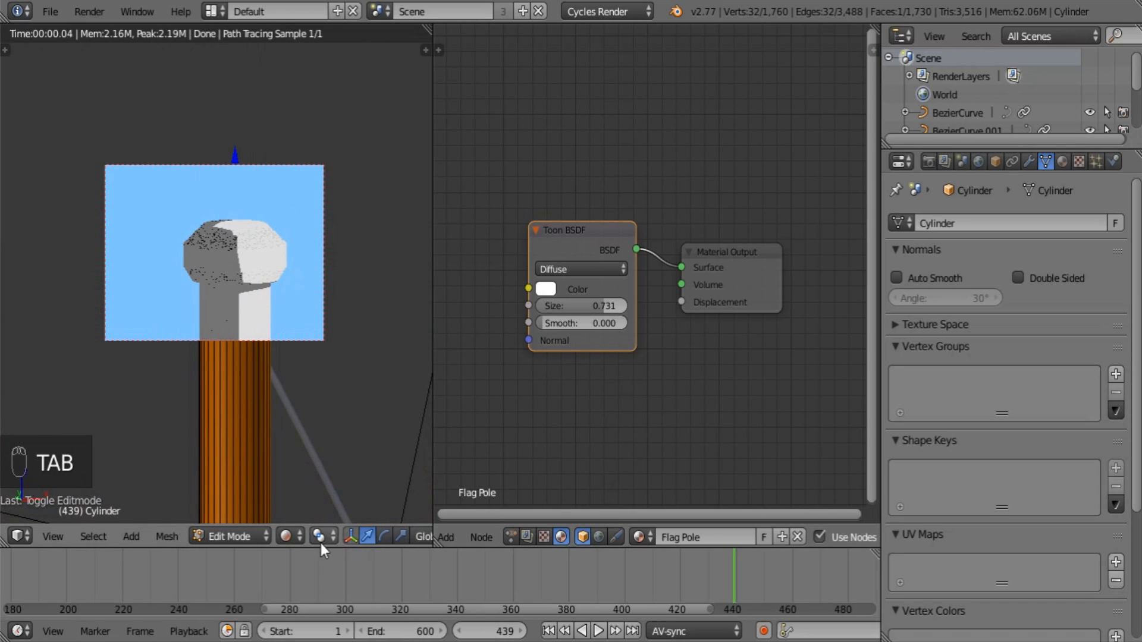
left_click(238, 537)
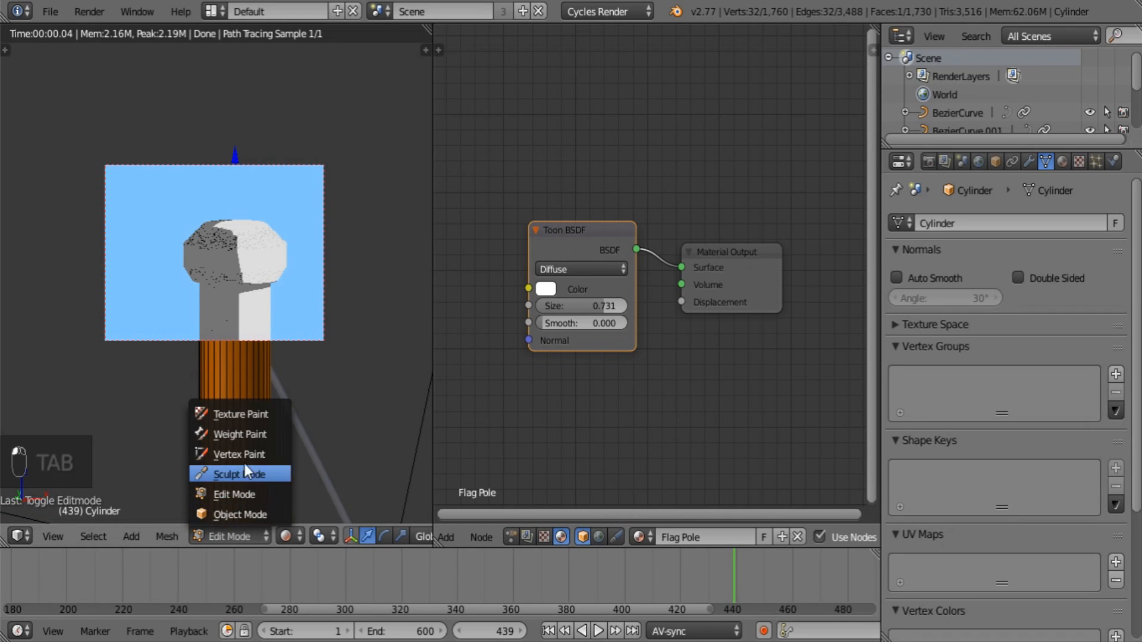
key("z")
scroll(247, 279, "up", 3)
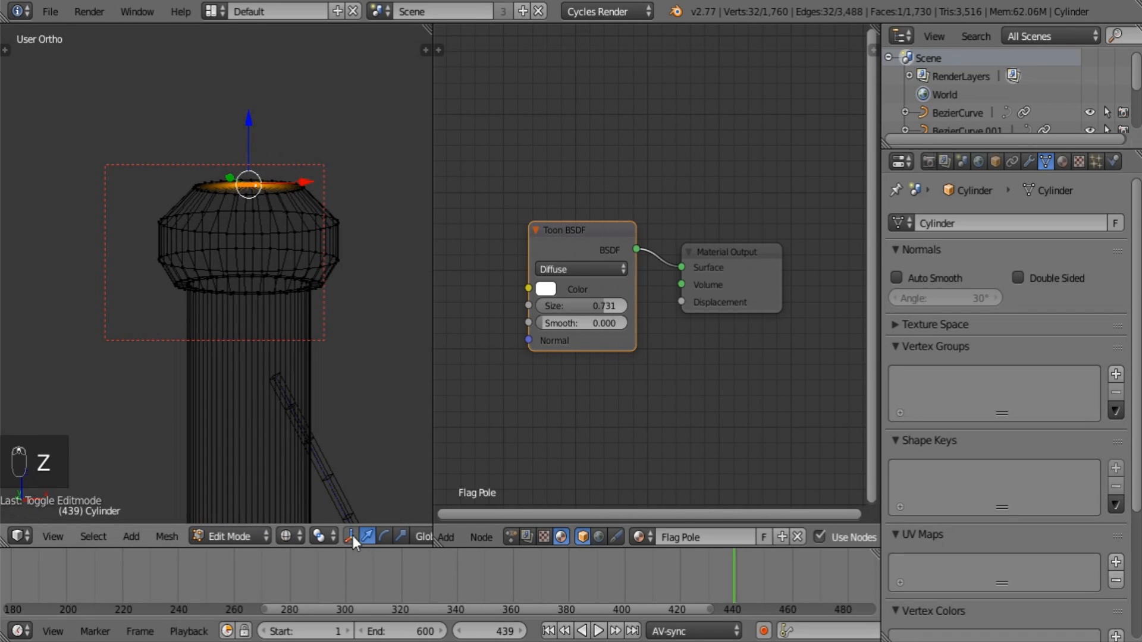
scroll(321, 538, "down", 5)
left_click(296, 536)
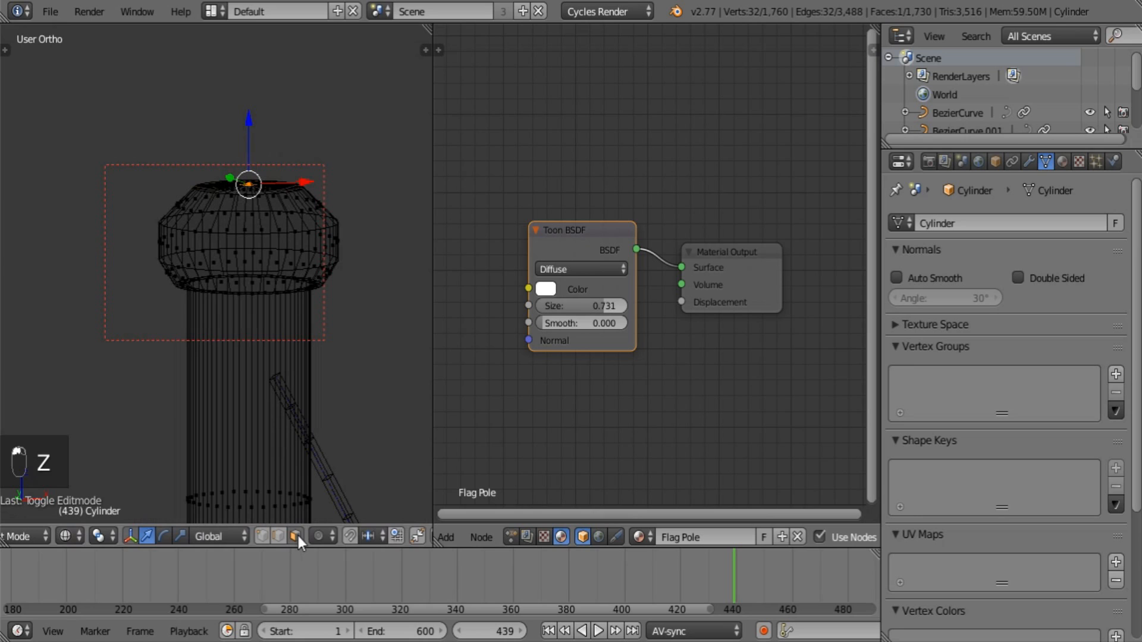
scroll(106, 538, "up", 5)
left_click(119, 536)
left_click(162, 539)
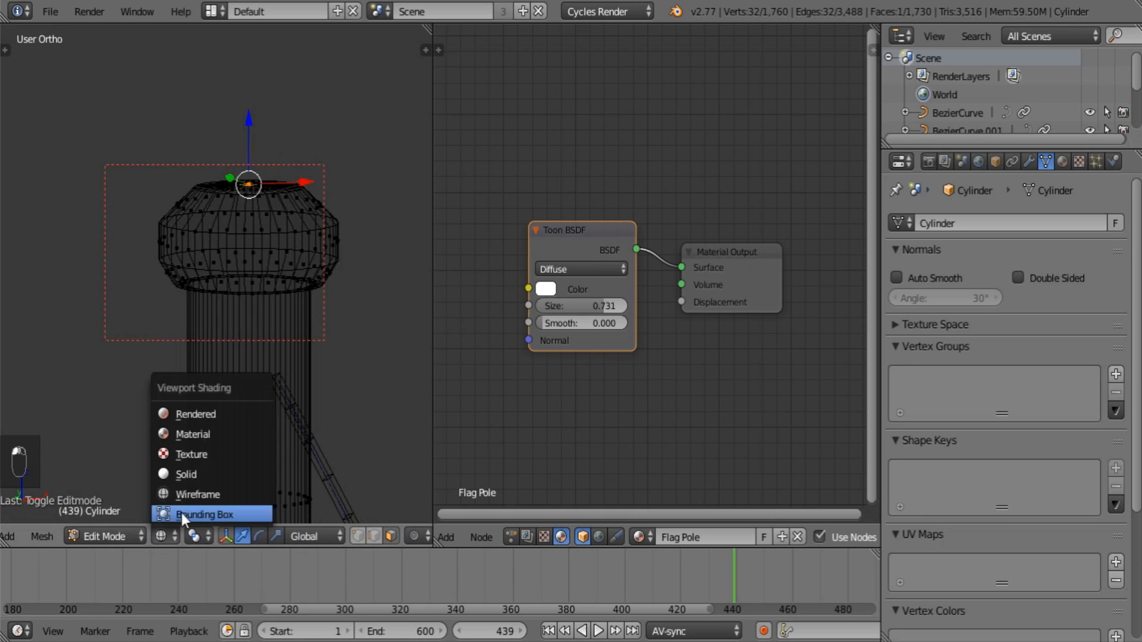
left_click(198, 475)
Step: Select all face loops of the pole's top knob, including the underside ring, the top ring and the centre cap
scroll(318, 235, "up", 1)
right_click(322, 213)
right_click(324, 210, "alt")
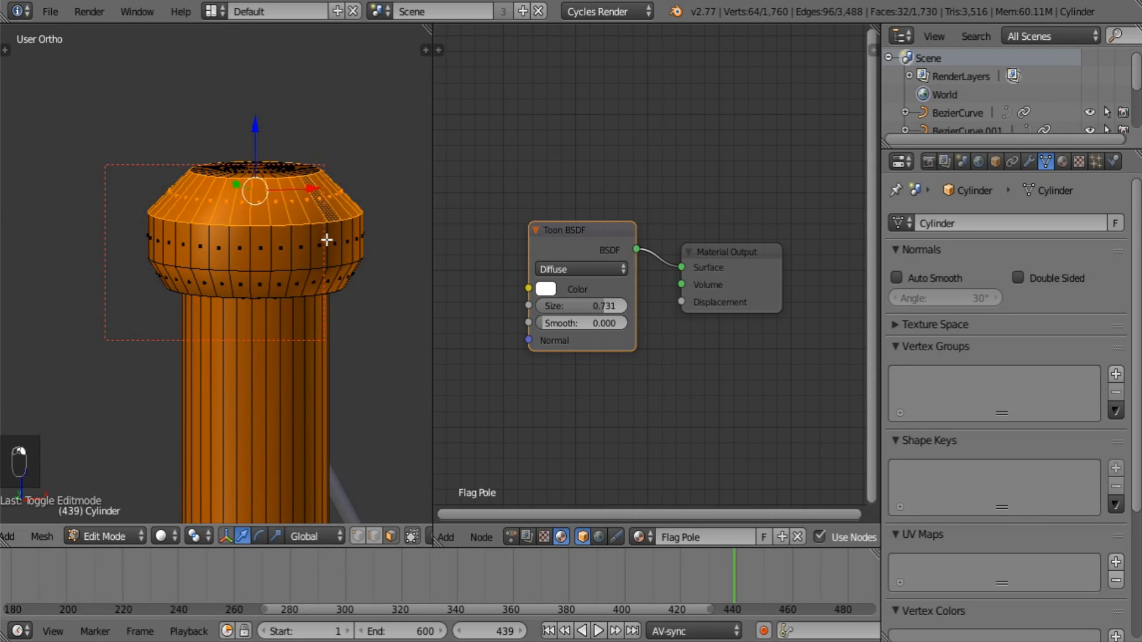
right_click(327, 240, "alt+shift")
right_click(325, 282, "alt+shift")
middle_click_drag(328, 307, 302, 201)
right_click(332, 272, "alt+shift")
right_click(274, 193, "alt+shift")
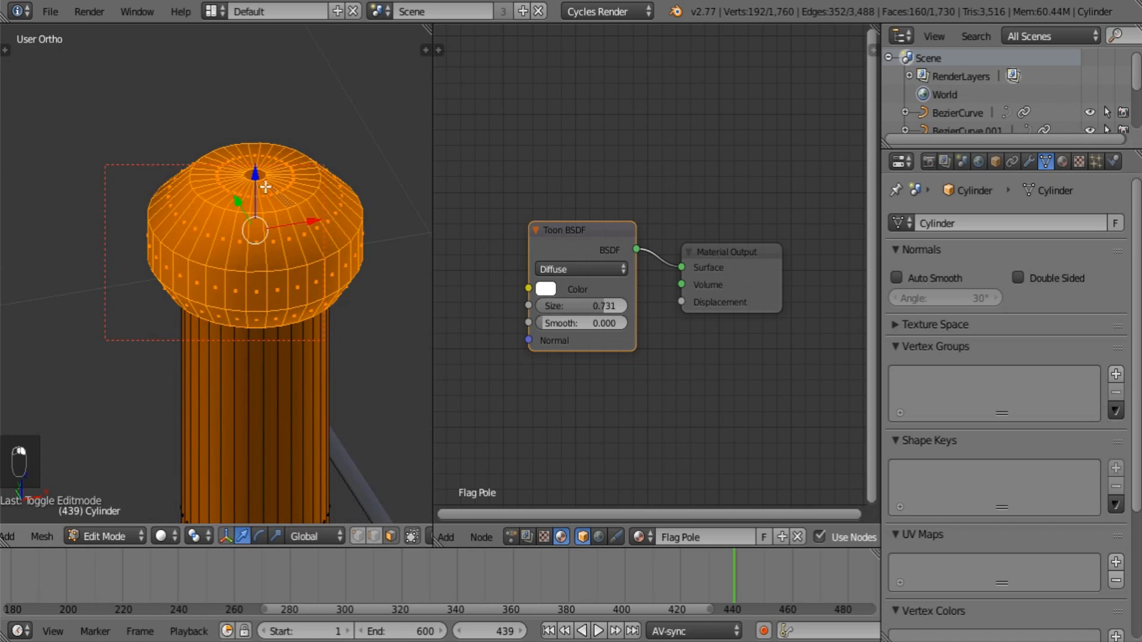
key("c")
left_click(258, 175)
right_click(260, 179)
middle_click_drag(312, 259, 317, 202)
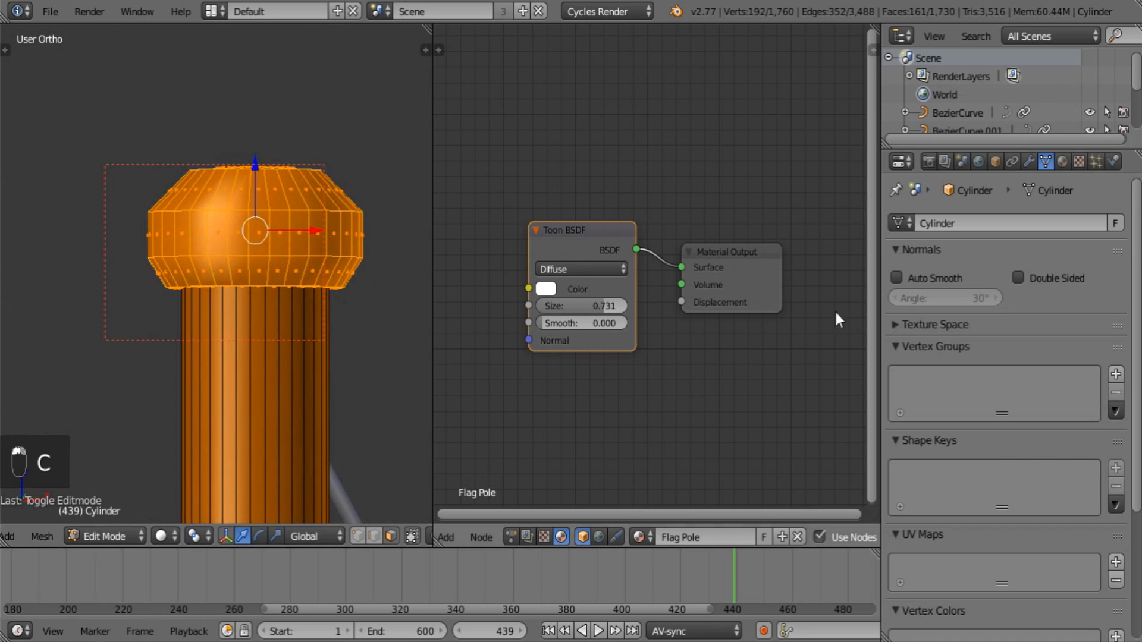
Step: Add a second material slot to the pole holding a separate copy of Flag Pole named Flag Pole Top
left_click(1063, 161)
left_click(1117, 226)
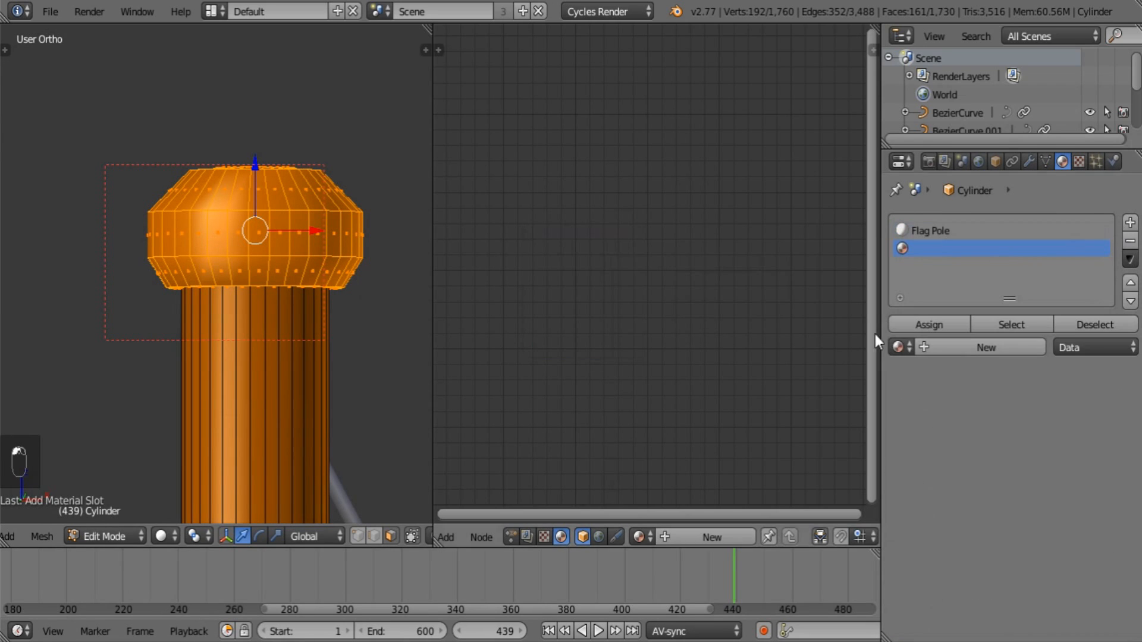
left_click(898, 348)
left_click(940, 389)
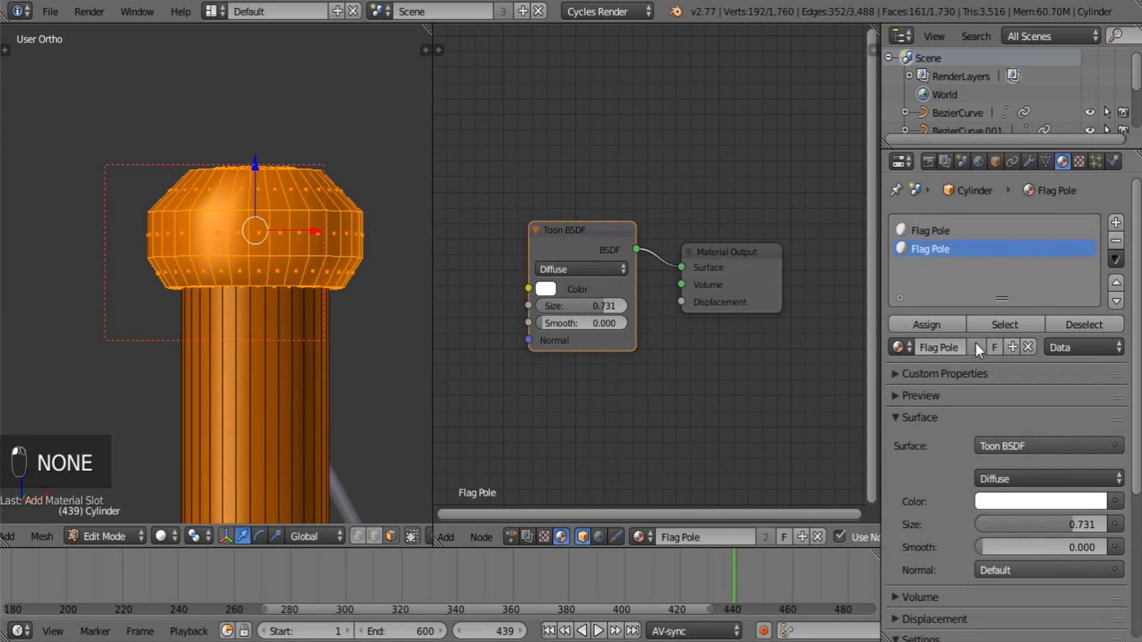
left_click(1012, 347)
left_click_drag(961, 348, 1004, 347)
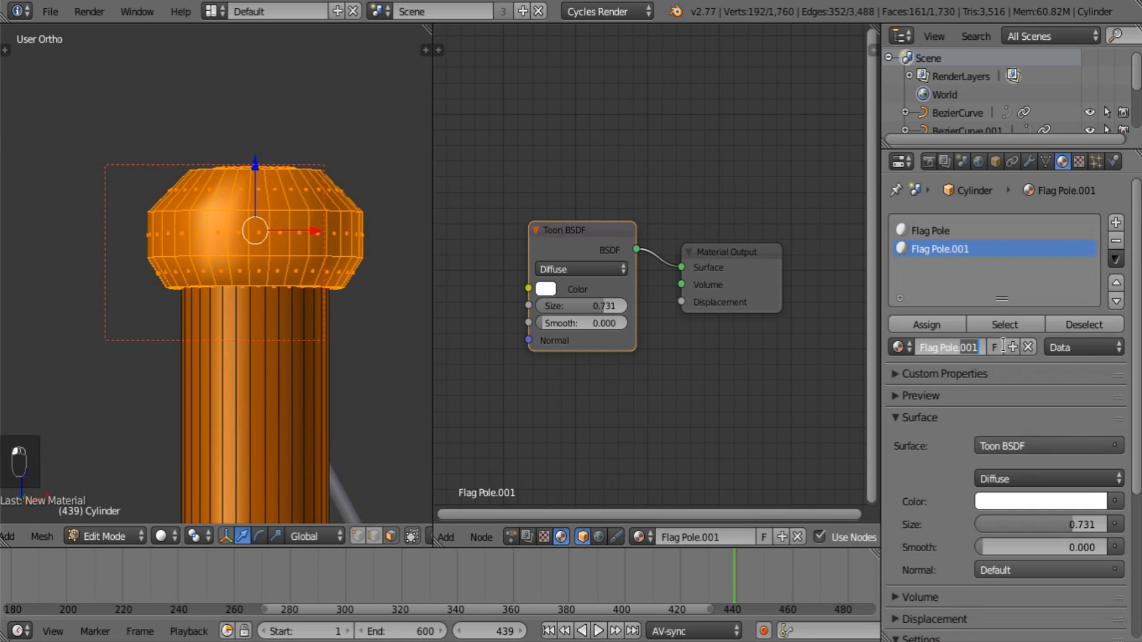
key("BackSpace")
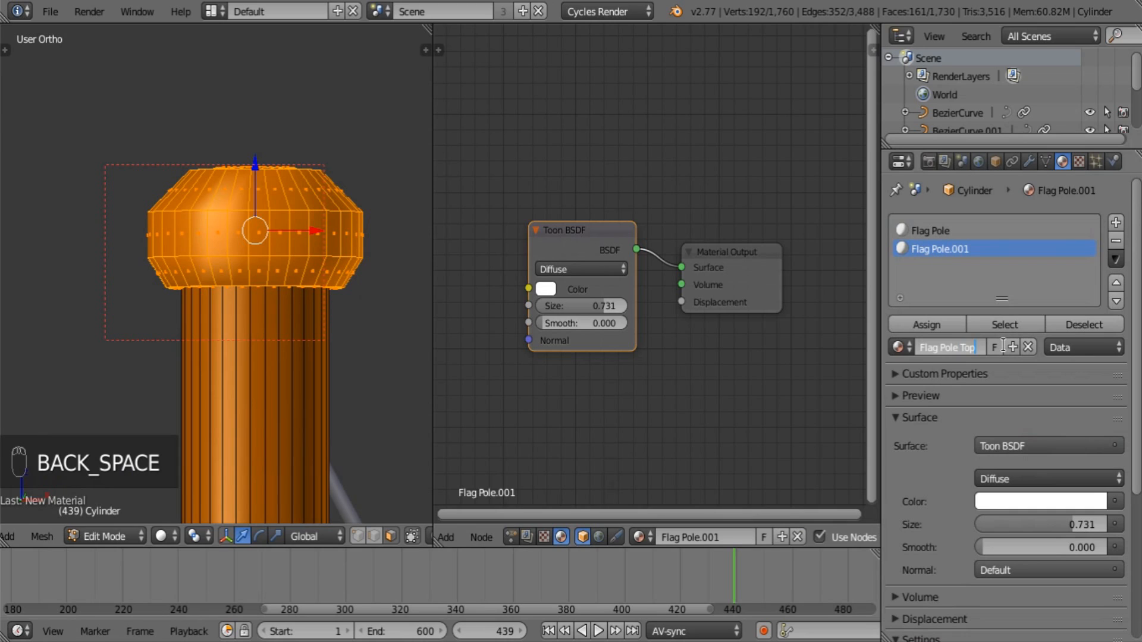
key("Return")
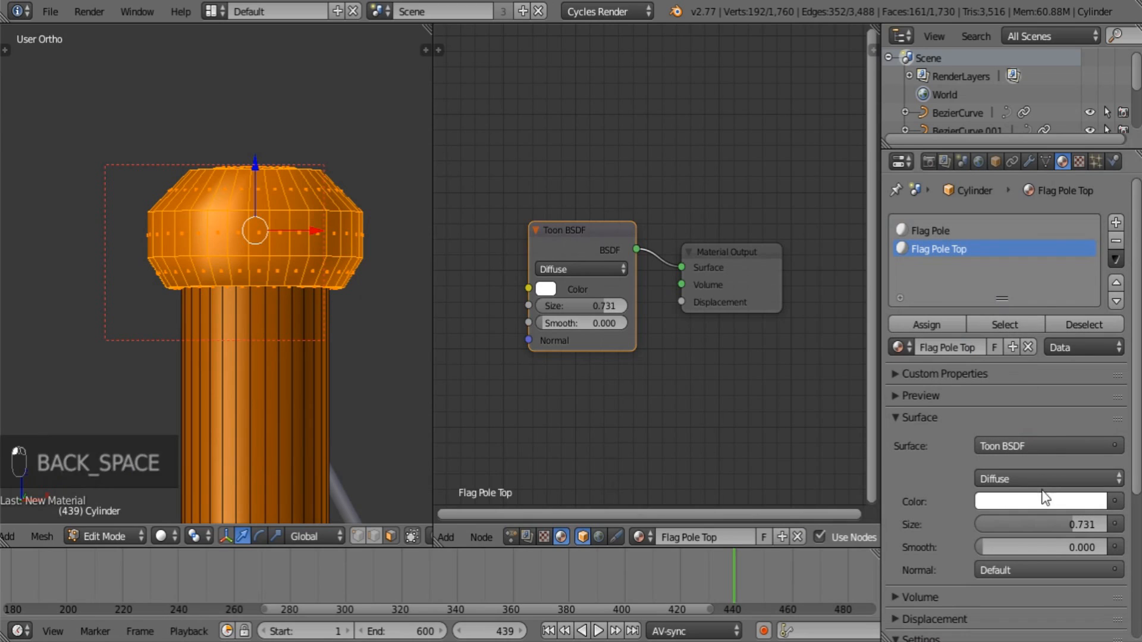
Step: Set Flag Pole Top's colour to brown (R 0.439, G 0.199, B 0.044), assign it to the selected knob faces and leave Edit Mode
left_click(1030, 501)
left_click_drag(1013, 320, 998, 342)
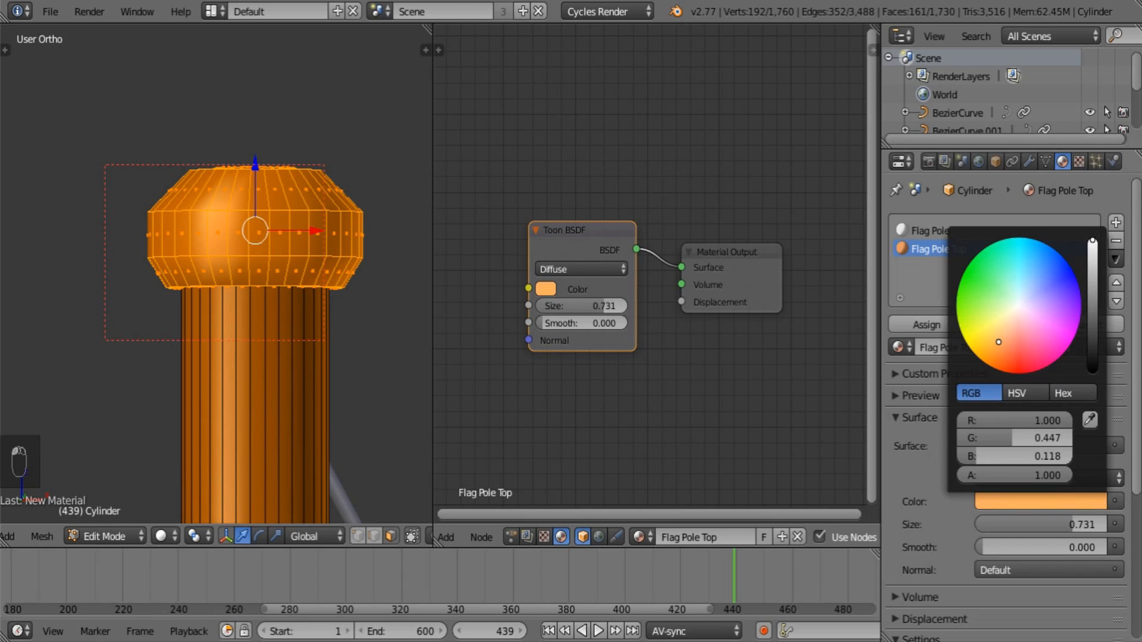
left_click_drag(1096, 242, 1094, 297)
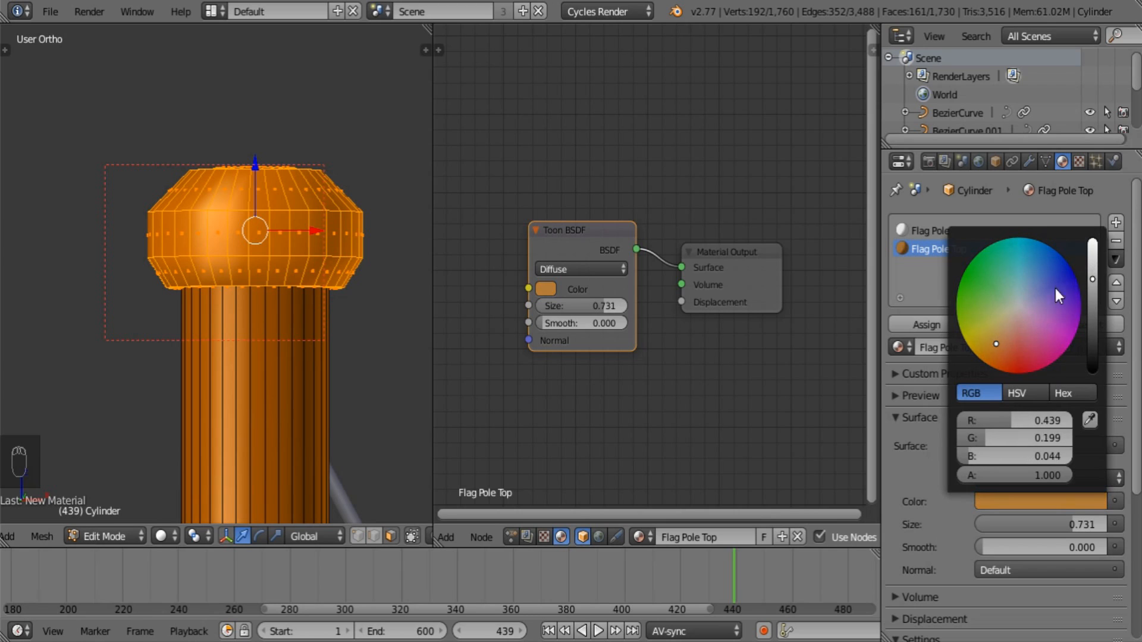
left_click(922, 325)
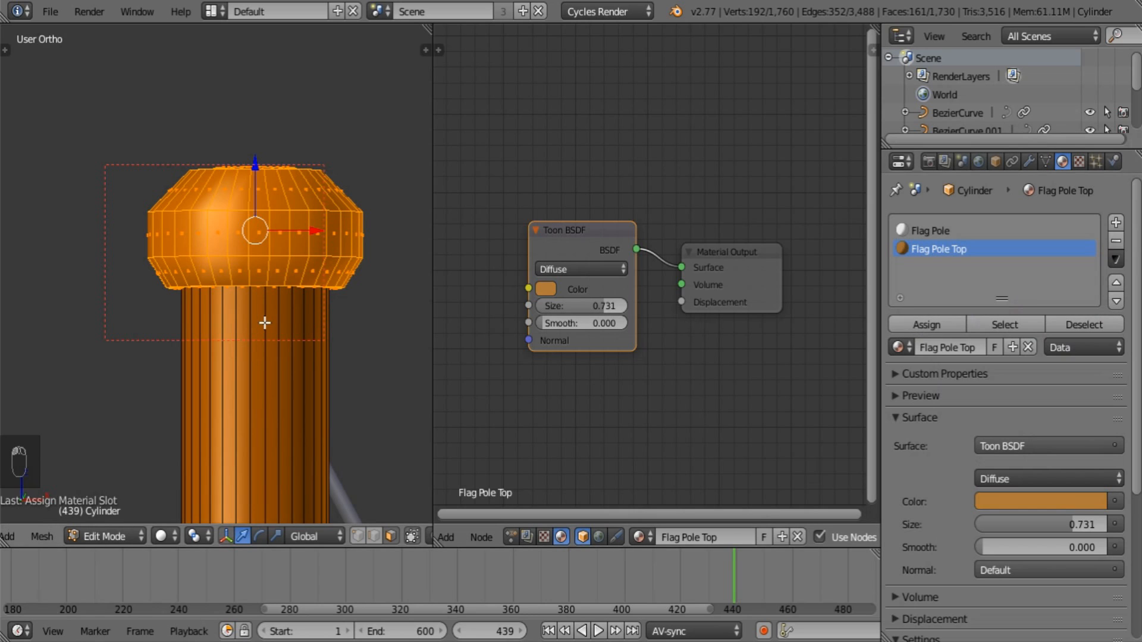
key("Tab")
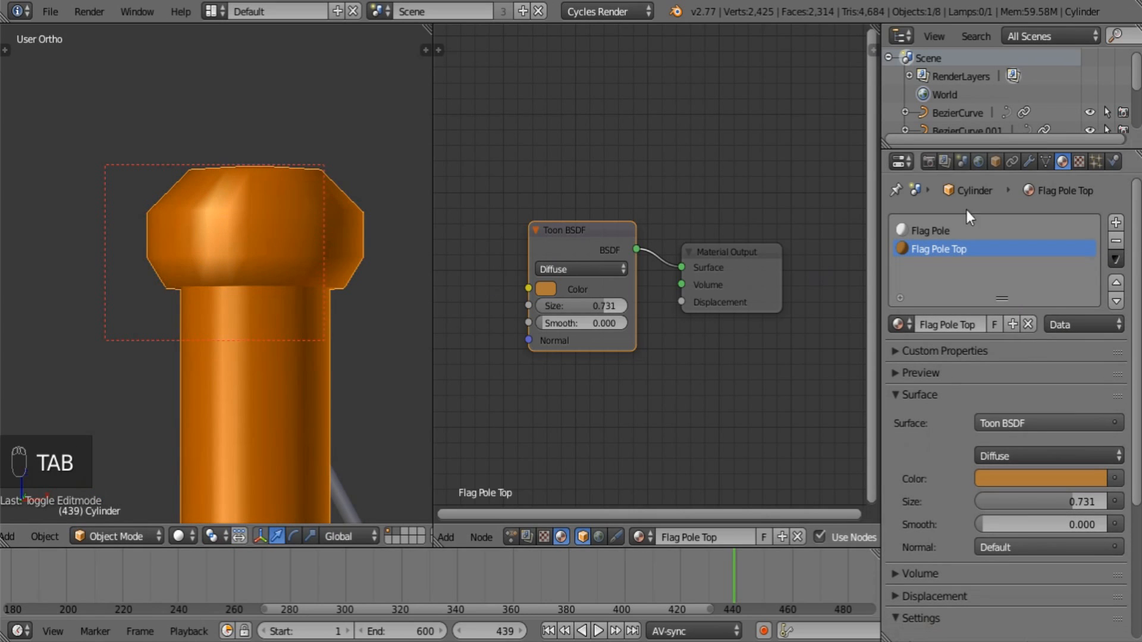
Step: Set the Flag Pole material's viewport colour to white (R 1.000, G 1.000, B 1.000)
left_click(940, 230)
scroll(927, 502, "down", 6)
left_click(944, 559)
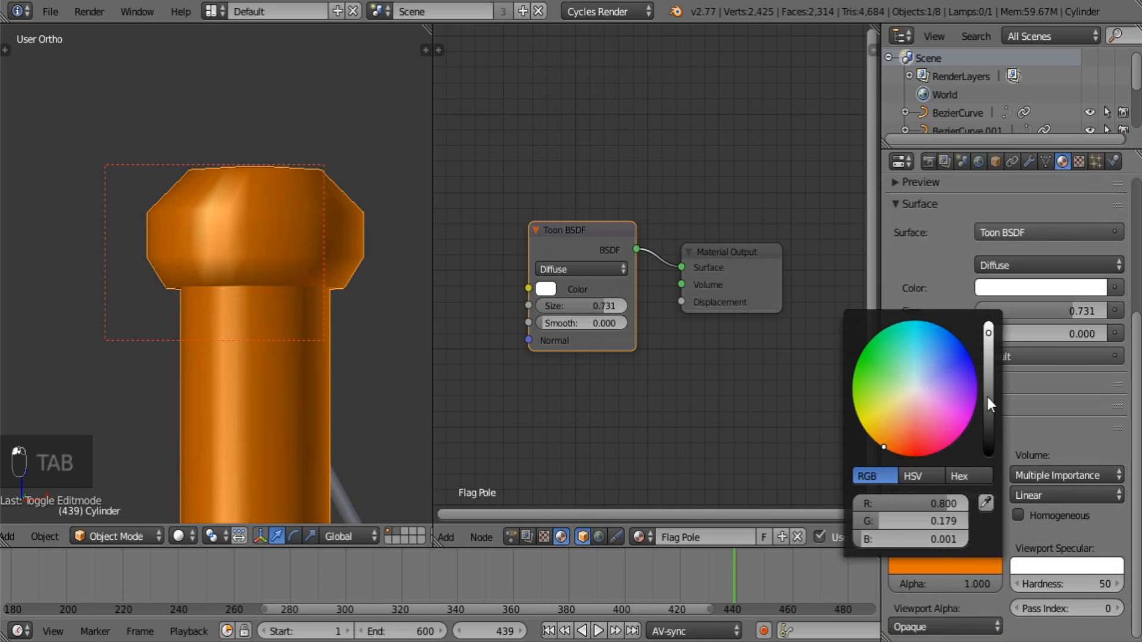
left_click_drag(986, 394, 988, 326)
left_click_drag(896, 518, 987, 519)
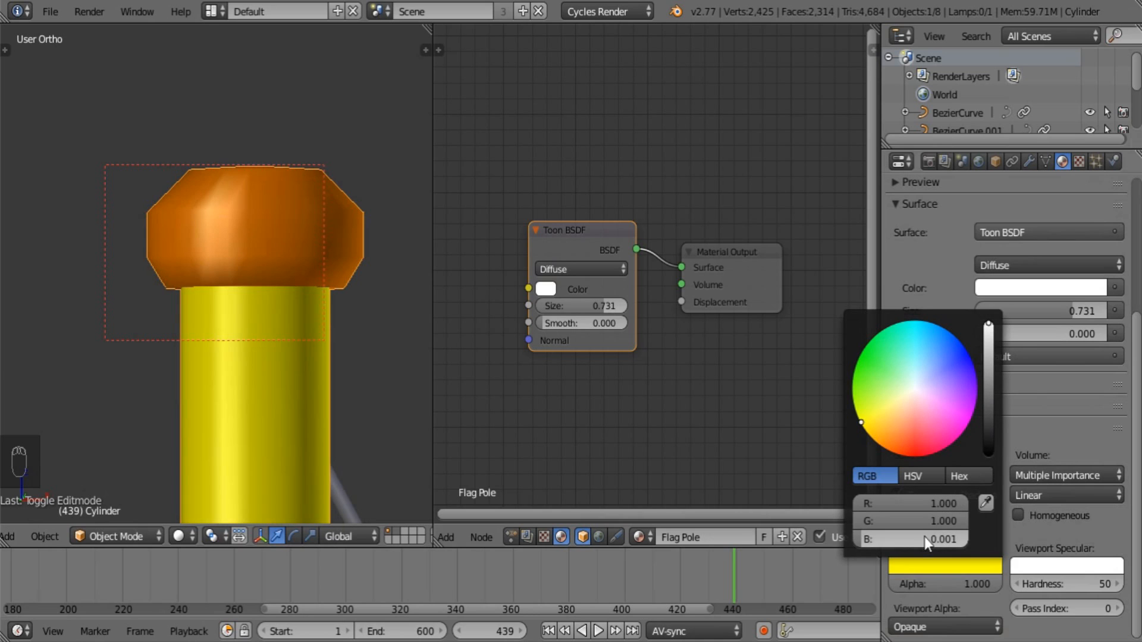
left_click_drag(925, 538, 1041, 539)
Step: Select the flag and set its material's viewport colour to red
scroll(141, 375, "down", 11)
middle_click_drag(330, 476, 252, 370, "shift")
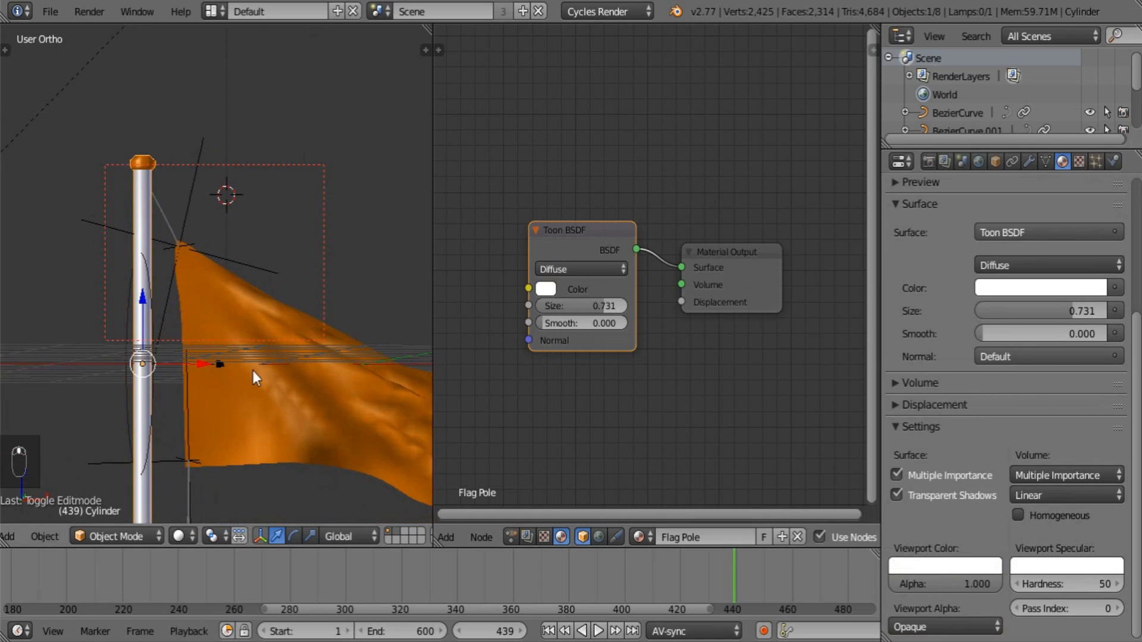
right_click(256, 382)
left_click(955, 521)
left_click_drag(910, 345, 917, 414)
Step: Give the lower rope a single-user copy of the Flag Pole material and name it Flag Pole Rope
scroll(244, 366, "down", 6)
middle_click_drag(324, 340, 268, 331, "shift")
scroll(223, 319, "up", 3)
right_click(172, 300)
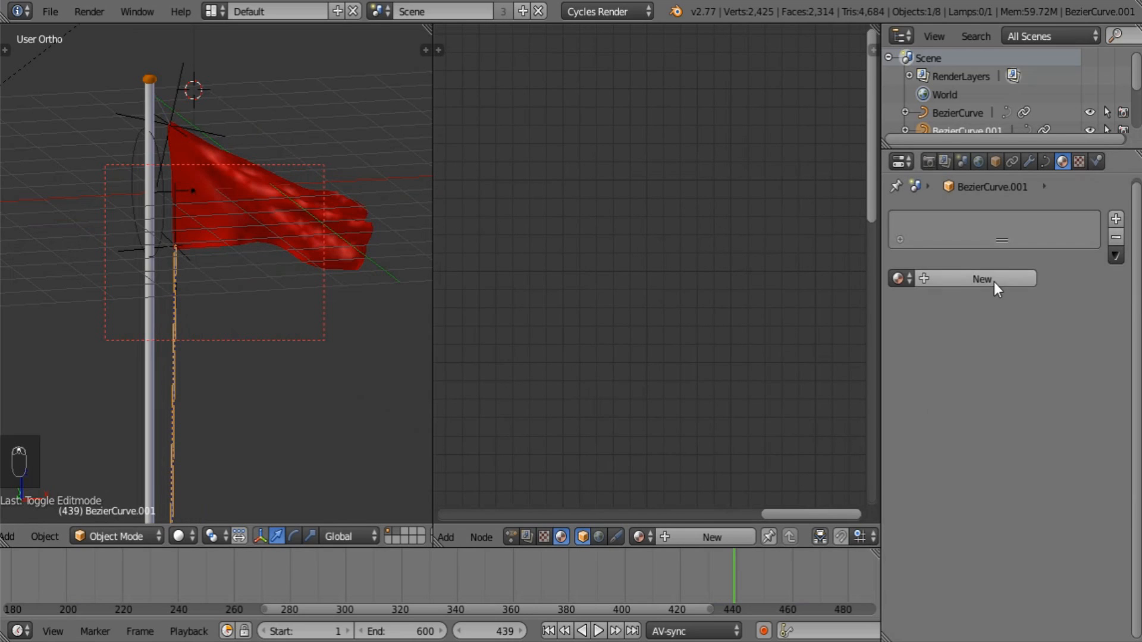
left_click(900, 282)
left_click(923, 326)
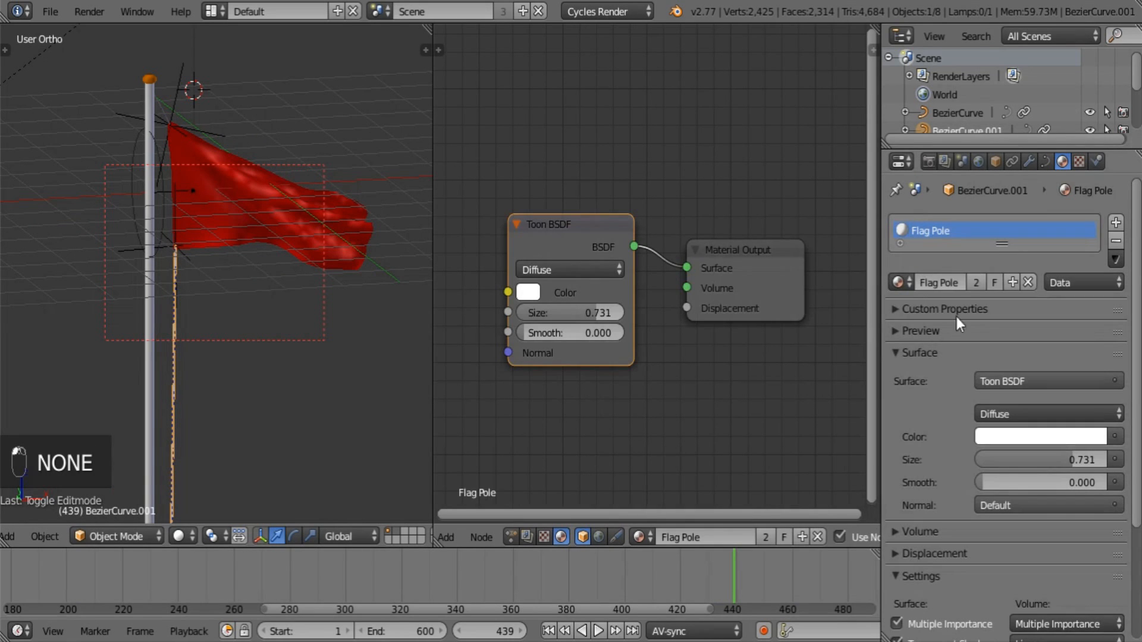
left_click(978, 283)
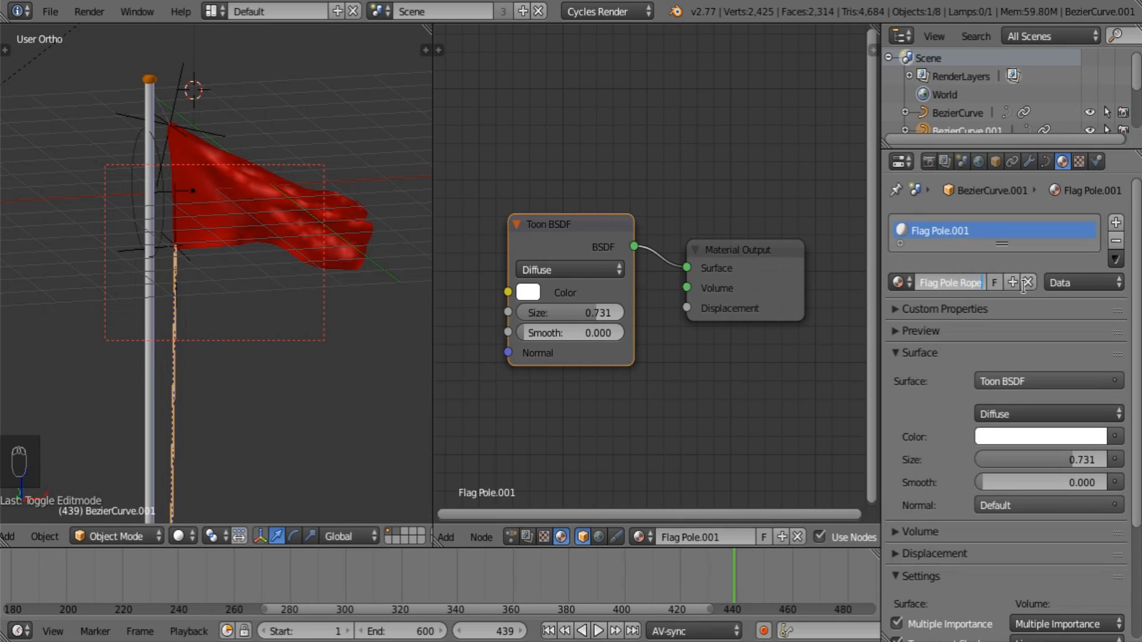
key("Return")
Step: Set Flag Pole Rope's toon colour to a muted brown and sample that colour for its viewport colour
left_click(1010, 439)
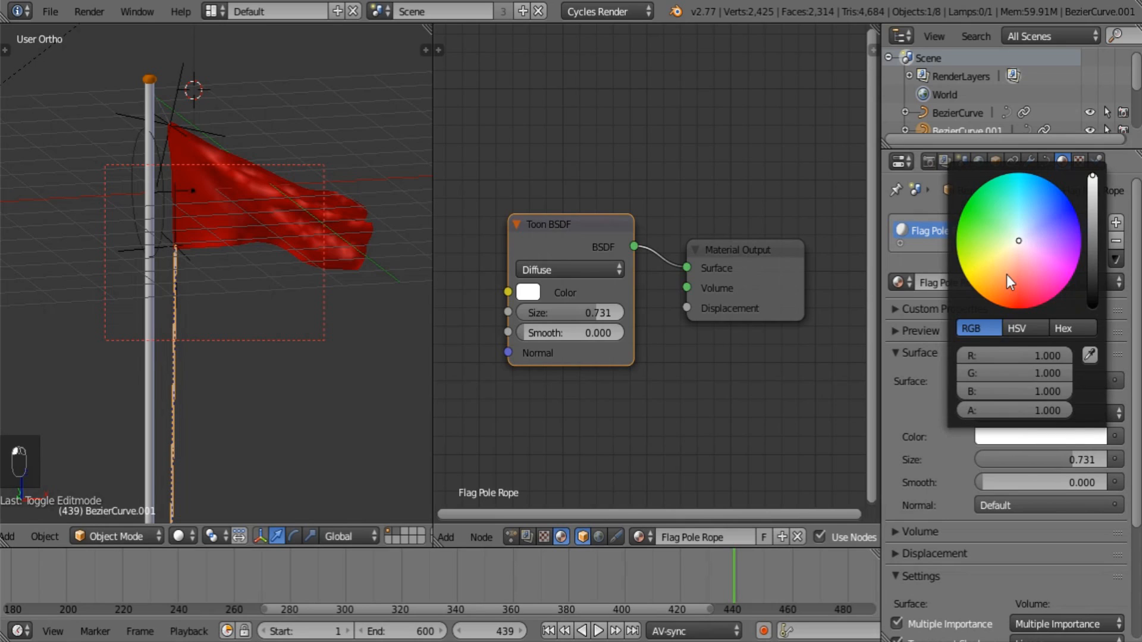
left_click(1016, 258)
left_click(1010, 266)
left_click_drag(1094, 242, 1092, 244)
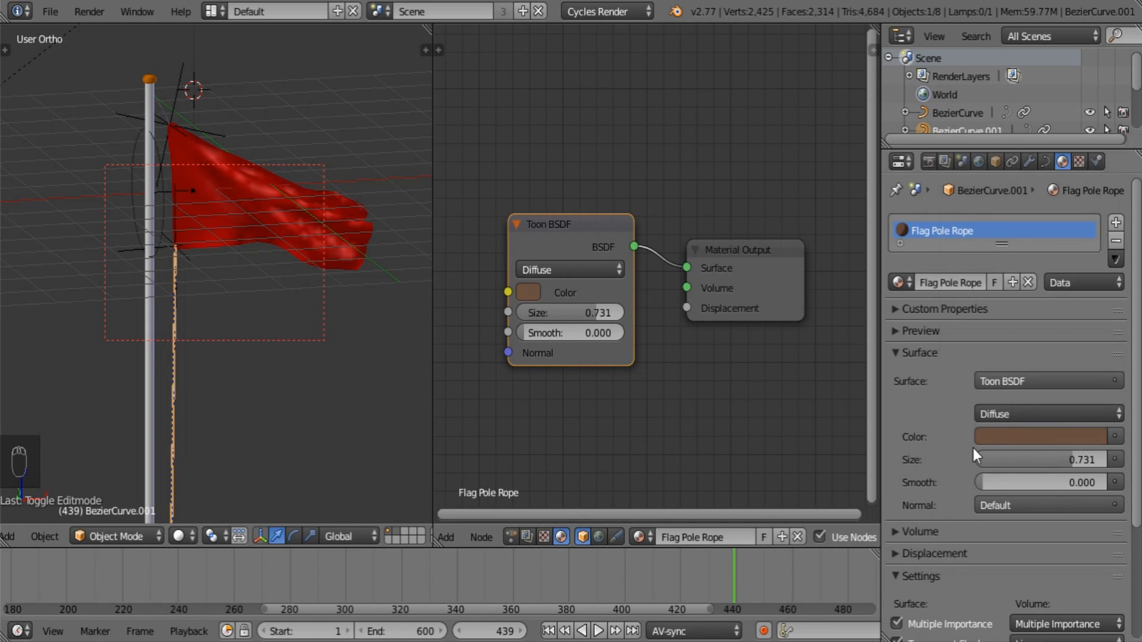
scroll(961, 440, "down", 6)
left_click(955, 562)
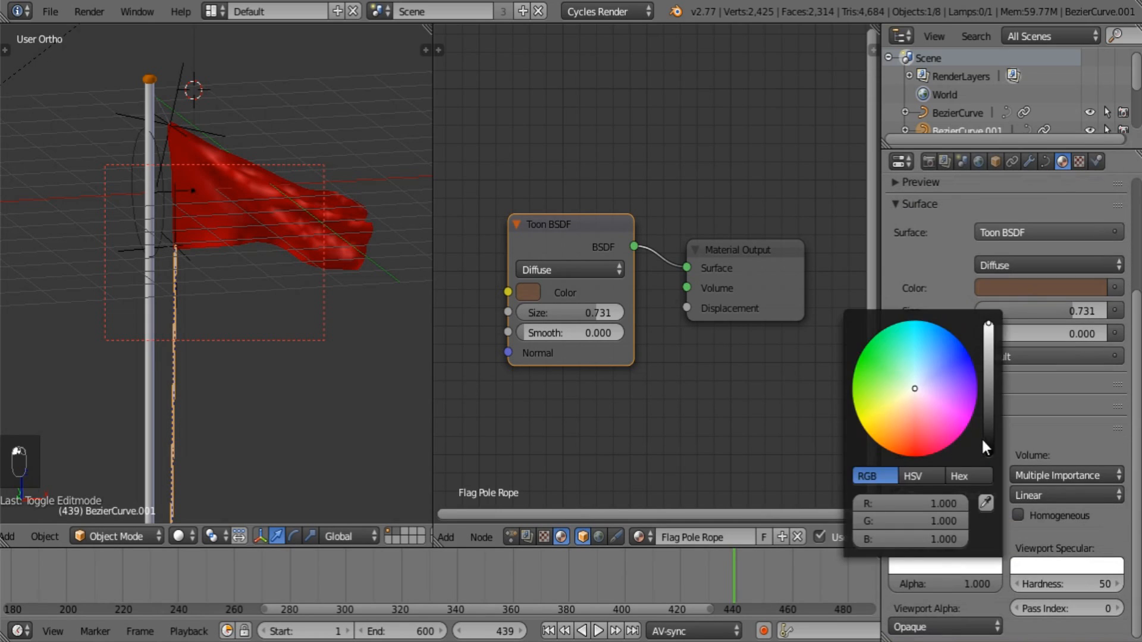
left_click(986, 503)
left_click(1032, 287)
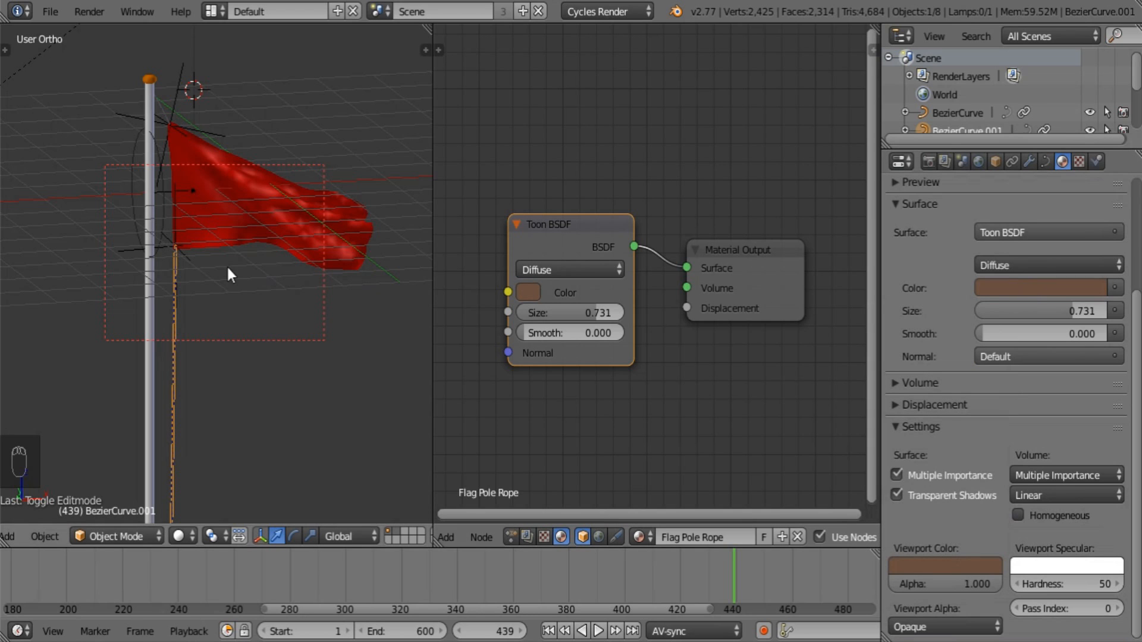
Step: Select the upper rope together with the lower rope and link the lower rope's material to it
scroll(228, 267, "up", 3)
middle_click_drag(216, 202, 289, 141, "shift")
scroll(271, 411, "up", 2)
right_click(174, 222)
right_click(222, 409)
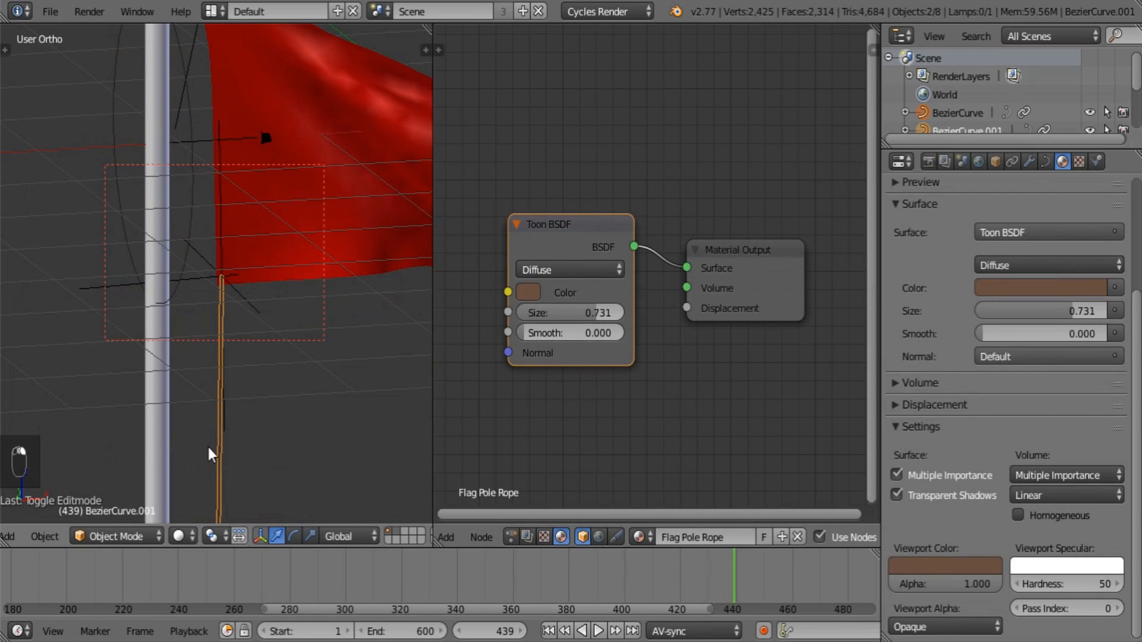
key("ctrl+l")
left_click(196, 483)
scroll(292, 339, "down", 5)
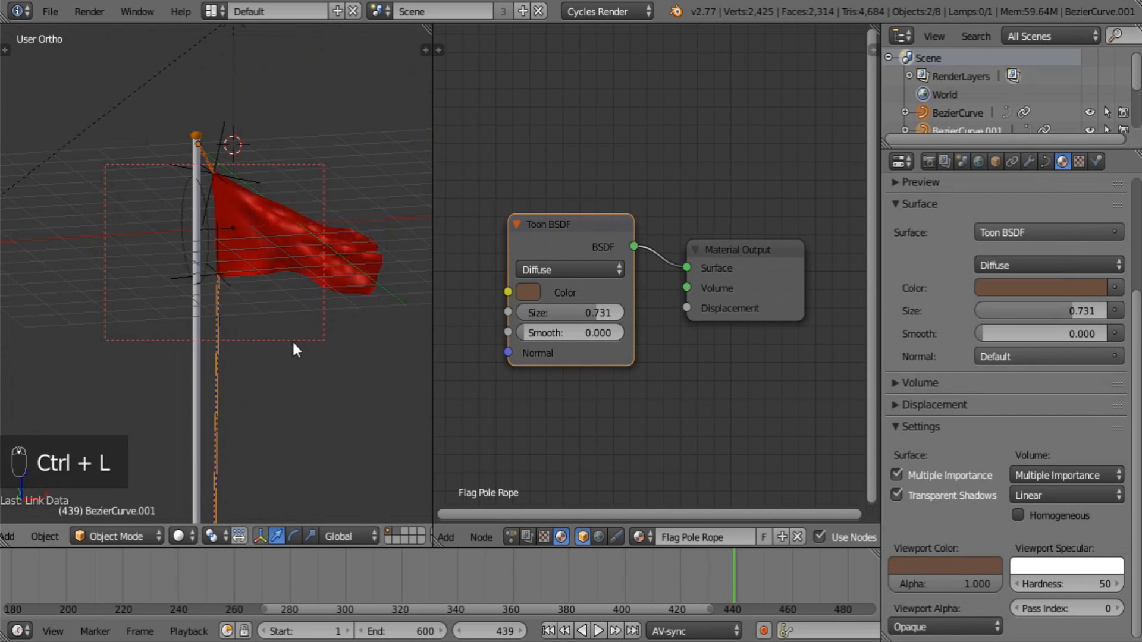
Step: Deselect everything, merge the node editor area into the 3D view and add a camera
key("a")
left_click_drag(425, 38, 473, 256)
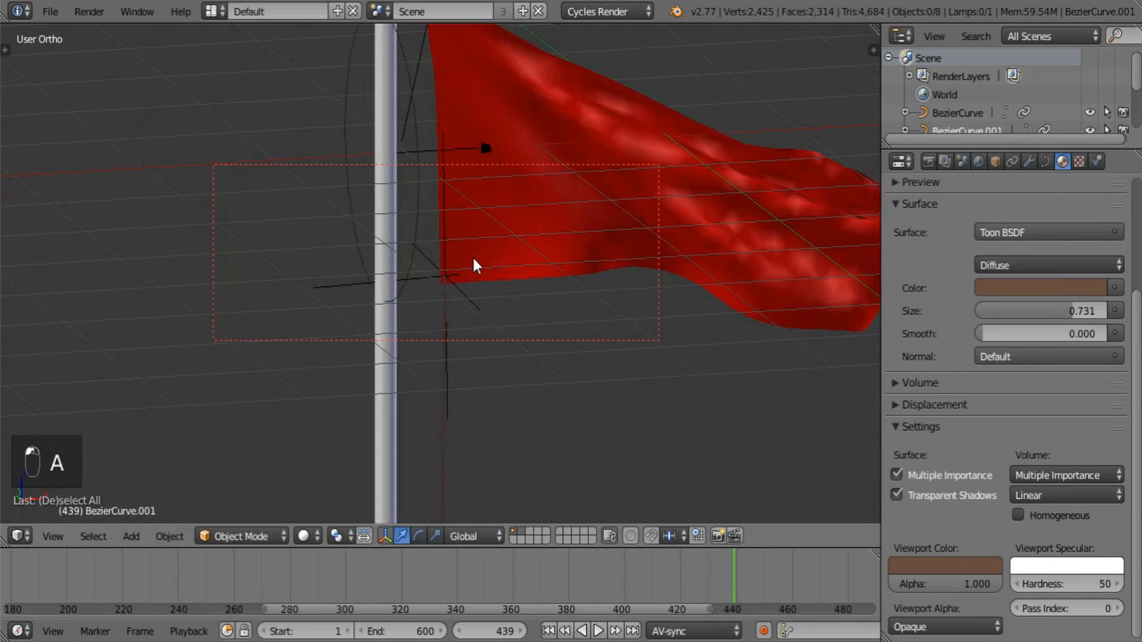
scroll(470, 297, "down", 4)
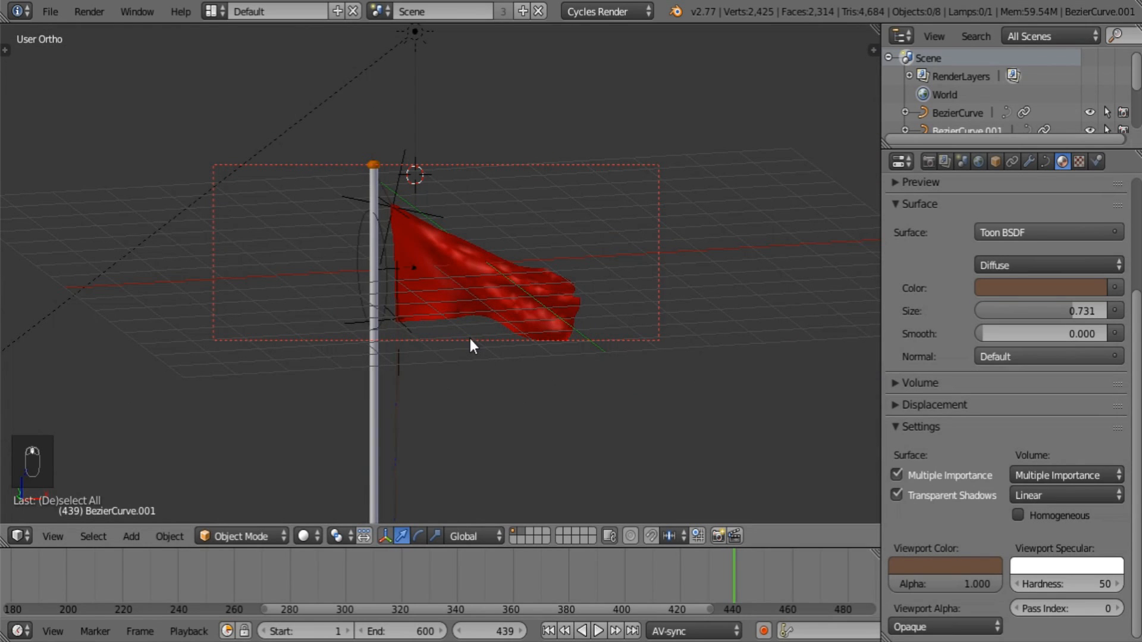
key("shift+a")
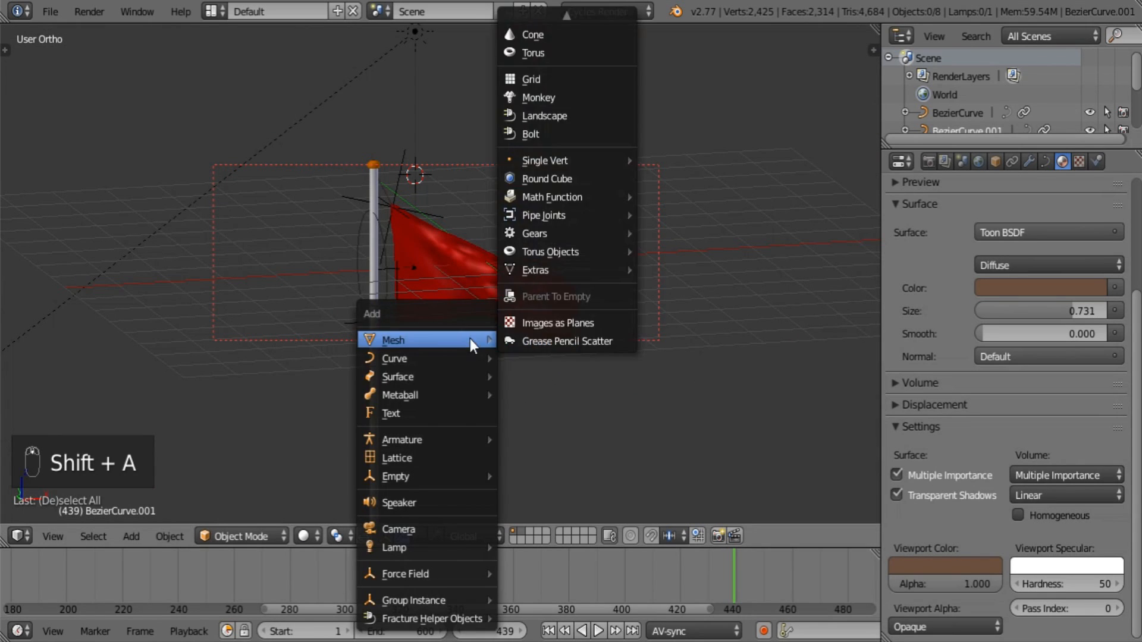
left_click(448, 531)
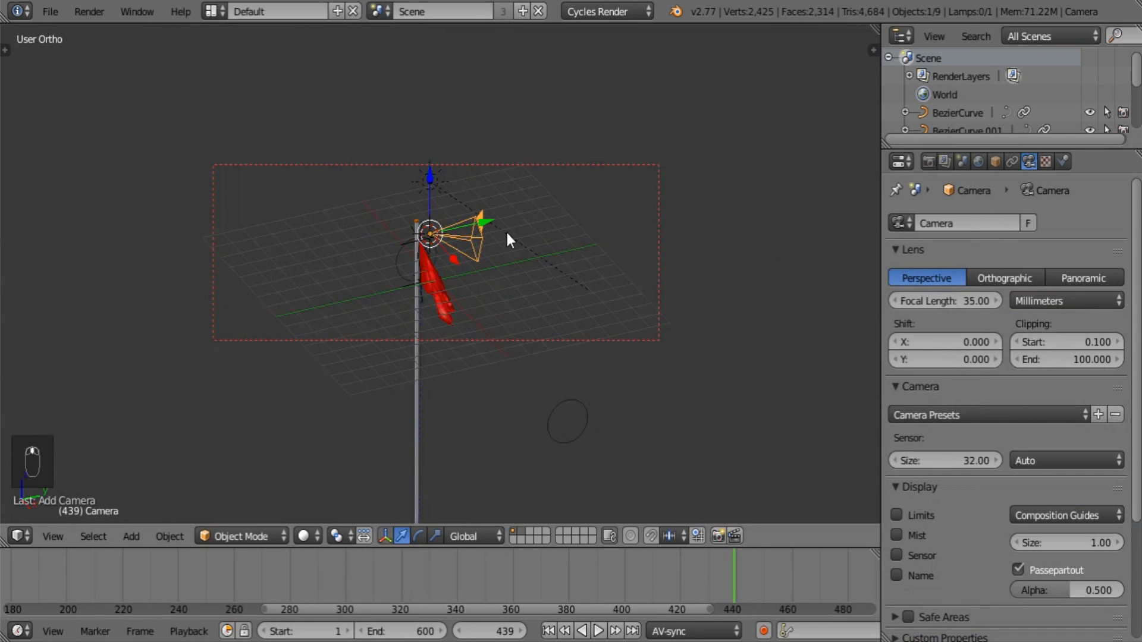
Step: Move the camera back from the flag along Y and trackball-rotate it in camera view to frame the flag and pole top
key("g")
key("y")
left_click(279, 273)
key("KP_0")
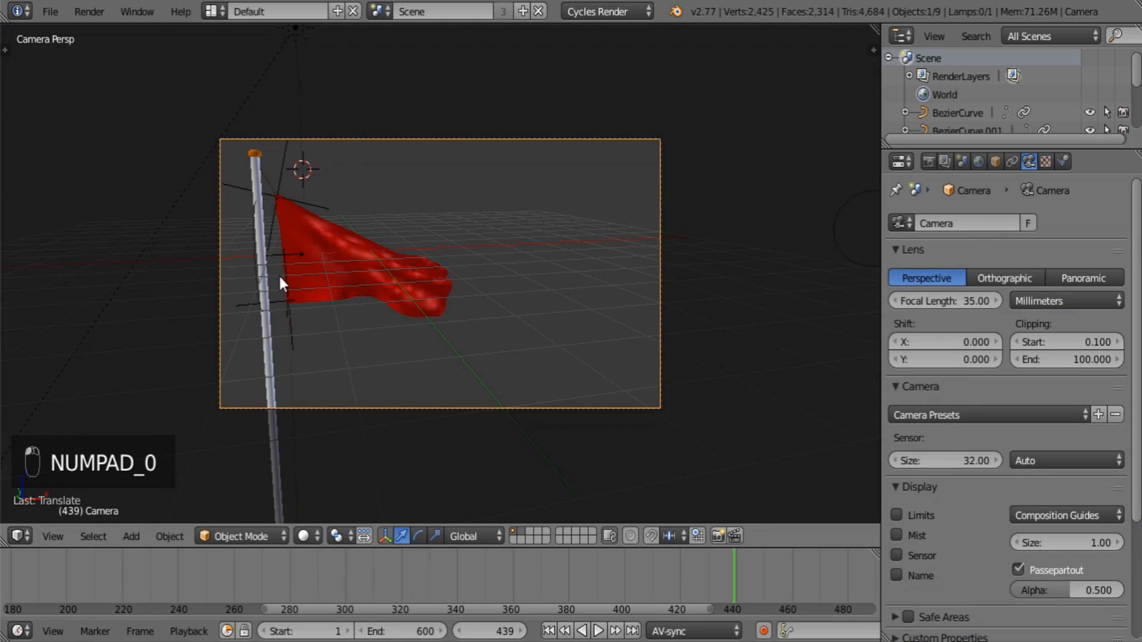
key("r")
key("r")
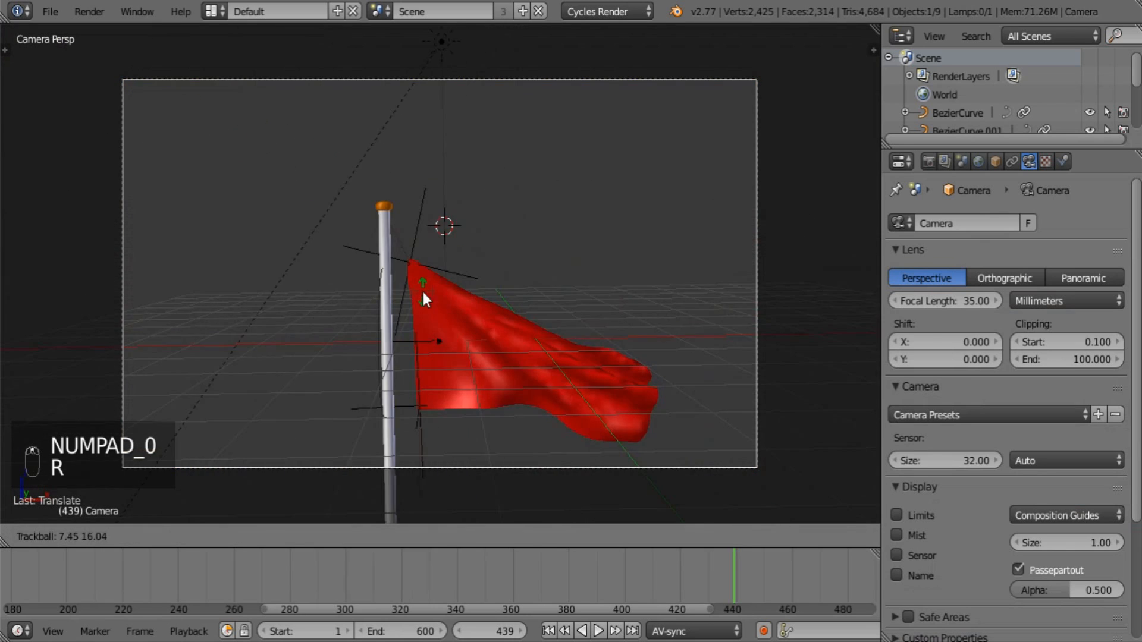
left_click(415, 291)
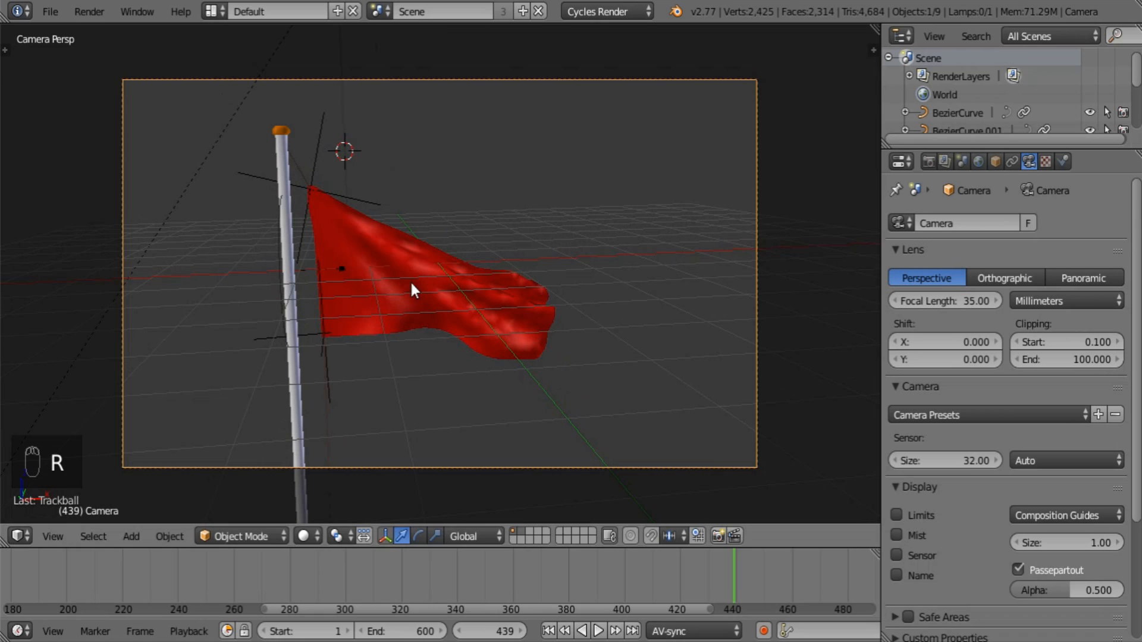
Step: Play the animation to frame 456 and render that frame
left_click(598, 631)
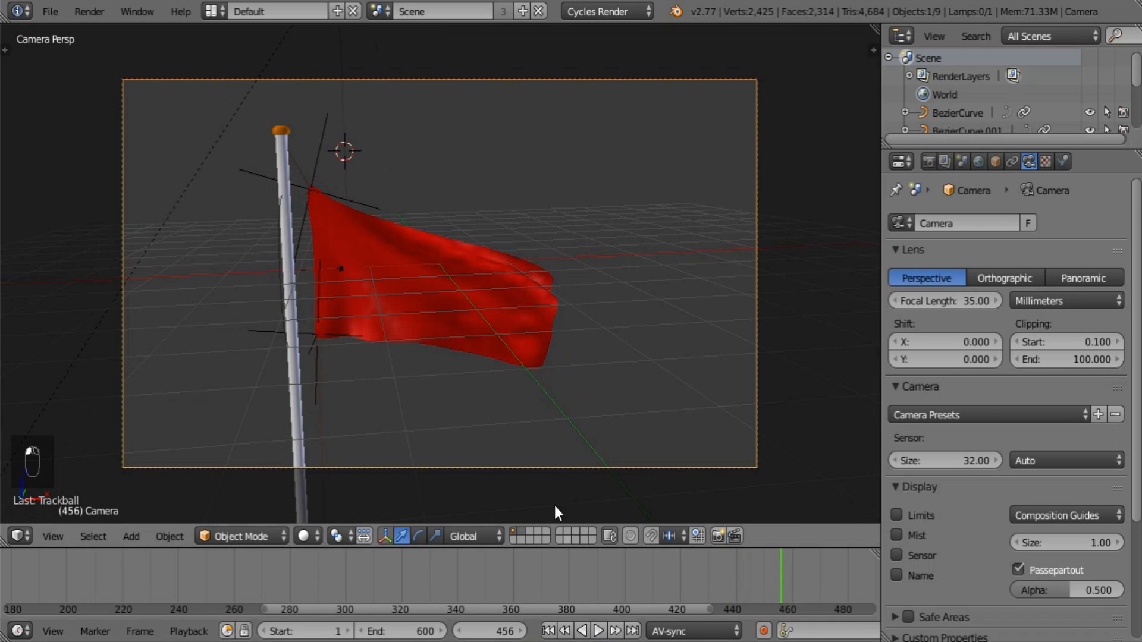
key("F12")
scroll(528, 391, "up", 3)
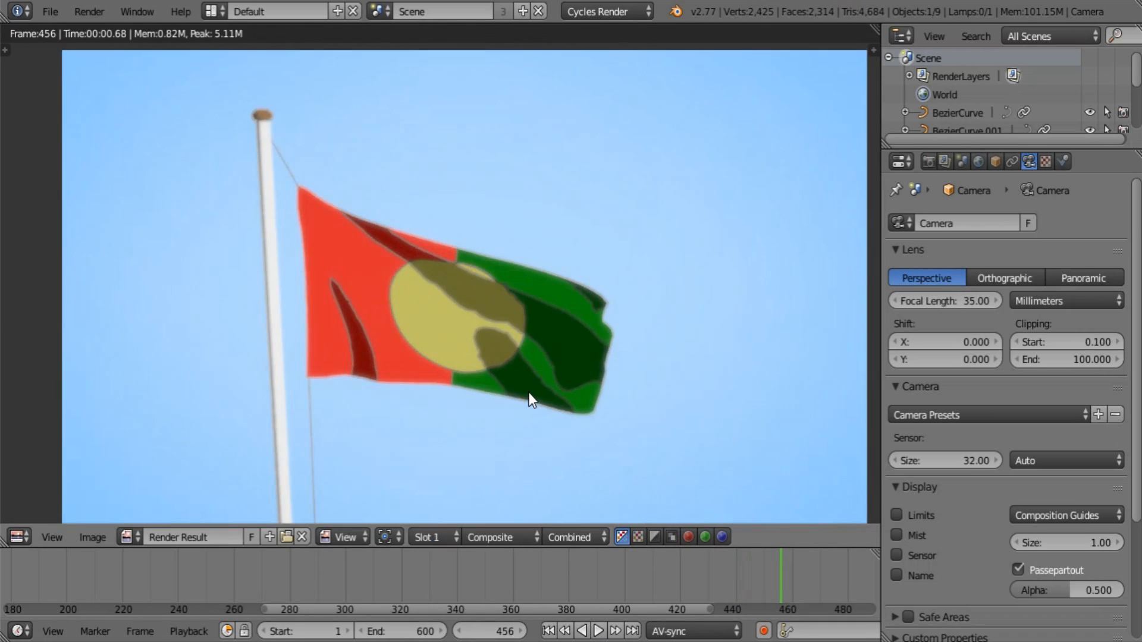
scroll(249, 390, "down", 2)
Step: Switch the render view to the compositing node editor and delete the unneeded framed node groups
left_click(19, 537)
left_click(46, 314)
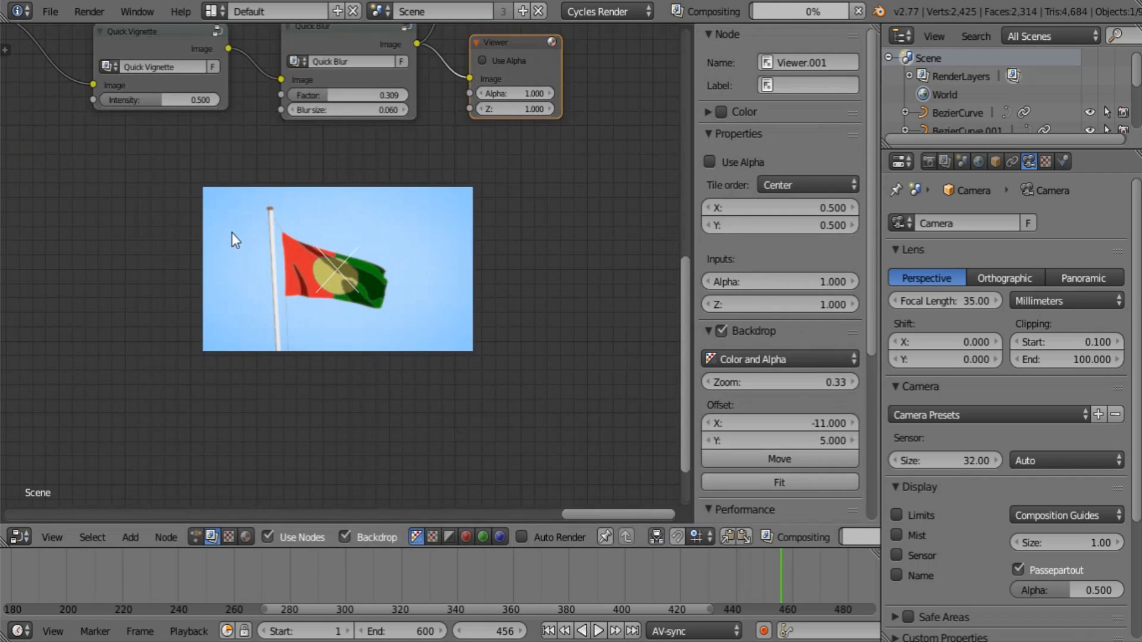
middle_click_drag(233, 233, 500, 315)
scroll(389, 359, "down", 5)
middle_click_drag(327, 328, 564, 326)
scroll(358, 336, "down", 6)
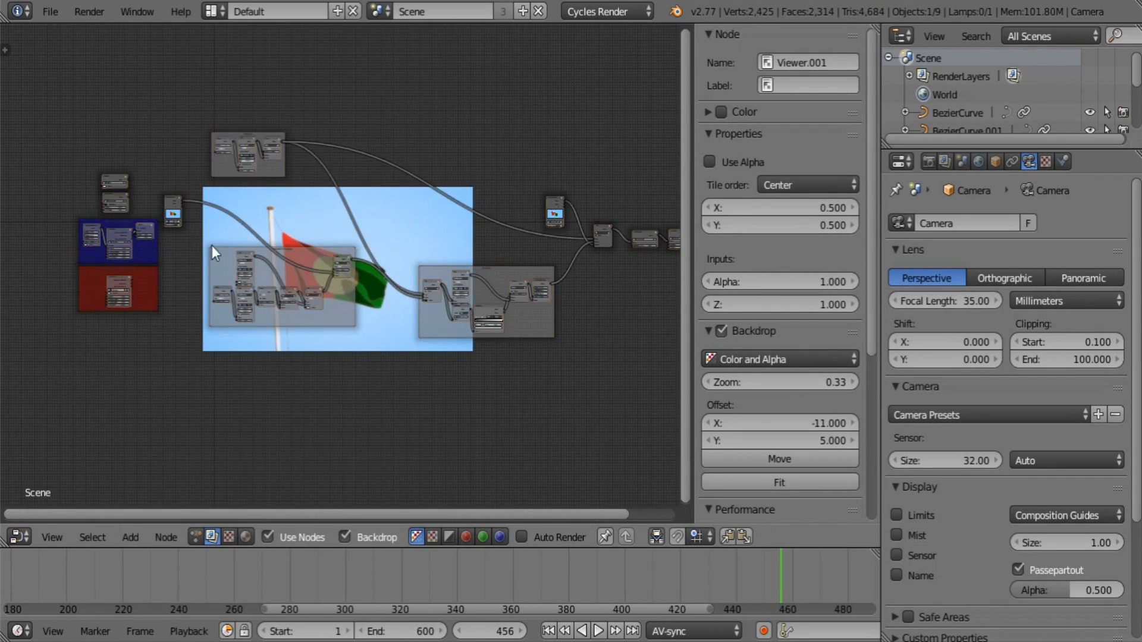
scroll(137, 210, "down", 13)
mouse_move(143, 225)
left_mouse_down()
mouse_move(182, 222)
mouse_move(470, 355)
left_mouse_up()
right_click(469, 355)
key("x")
Step: Delete the remaining leftover compositing nodes, keeping the Render Layers, Quick Vignette, Quick Blur and output nodes
middle_click_drag(569, 296, 559, 334)
scroll(305, 366, "up", 12)
scroll(335, 227, "up", 3)
left_click_drag(303, 219, 512, 351)
left_click(423, 308)
key("x")
left_click_drag(297, 236, 471, 314)
middle_click_drag(499, 354, 324, 234)
middle_click_drag(565, 325, 379, 174)
Step: Enlarge the compositor's backdrop image to a zoom of 1.00
key("alt+v")
key("alt+v")
key("alt+v")
key("alt+v")
key("alt+v")
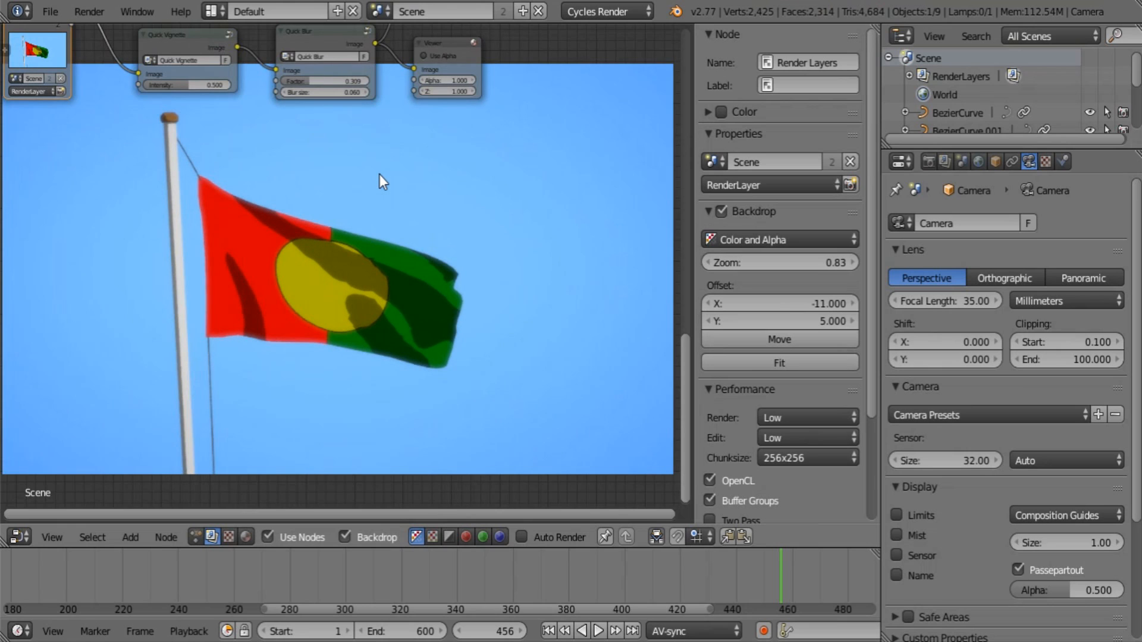
key("alt+v")
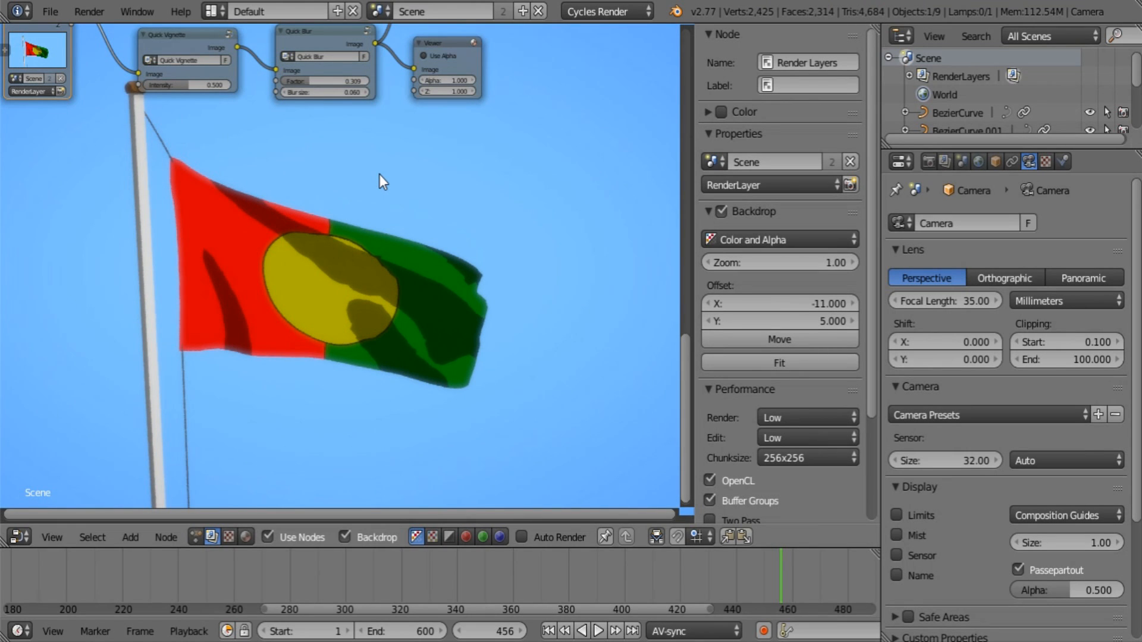
key("alt+v")
key("v")
middle_click_drag(288, 186, 430, 273)
Step: Save the flag project file
left_click(51, 12)
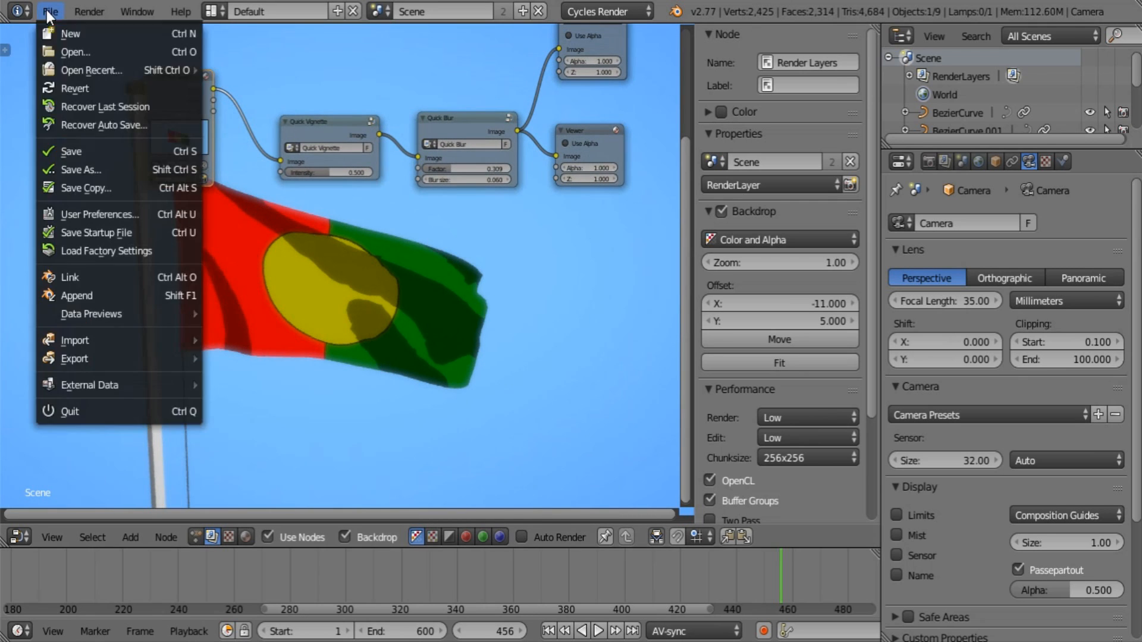
left_click(101, 151)
middle_click_drag(485, 423, 380, 337)
scroll(380, 337, "up", 1)
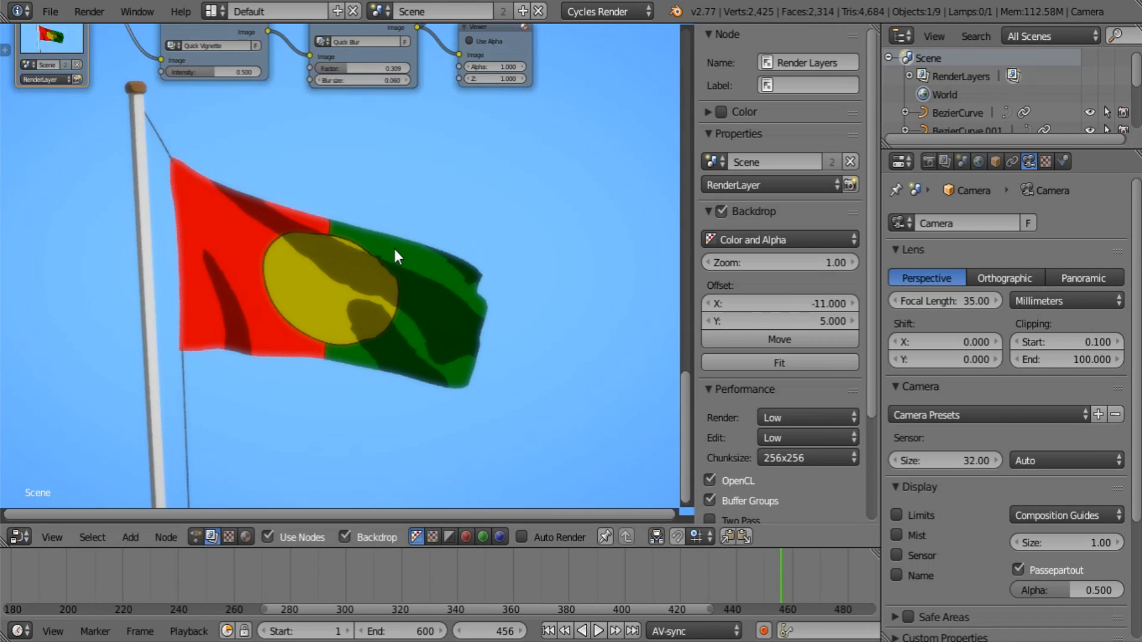
Step: Enable Freestyle for the render and turn off Use Hair on the render layer
left_click(929, 161)
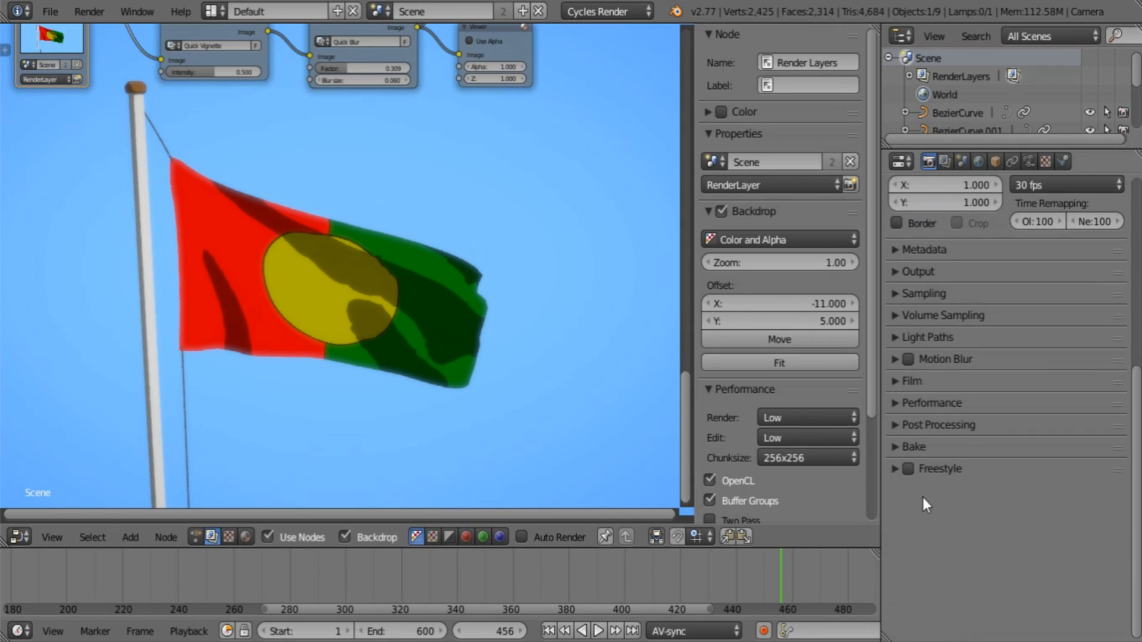
left_click(944, 162)
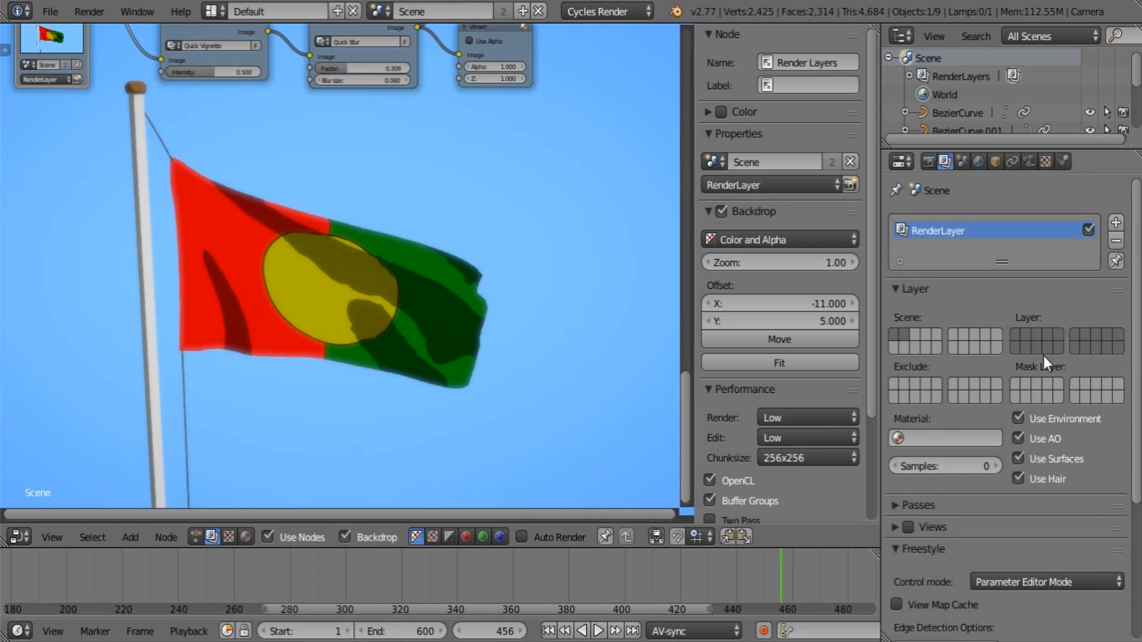
scroll(1097, 372, "down", 5)
scroll(1060, 293, "up", 3)
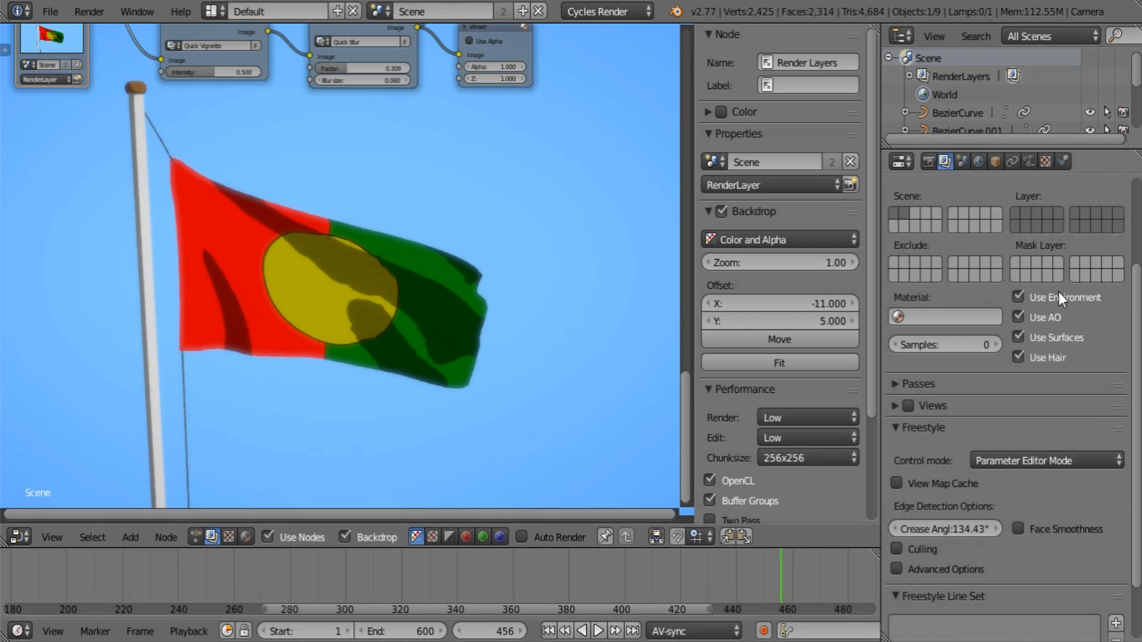
left_click(1024, 354)
Step: Set the Freestyle crease angle to 0° and enable Culling
scroll(1011, 380, "down", 3)
left_click(955, 456)
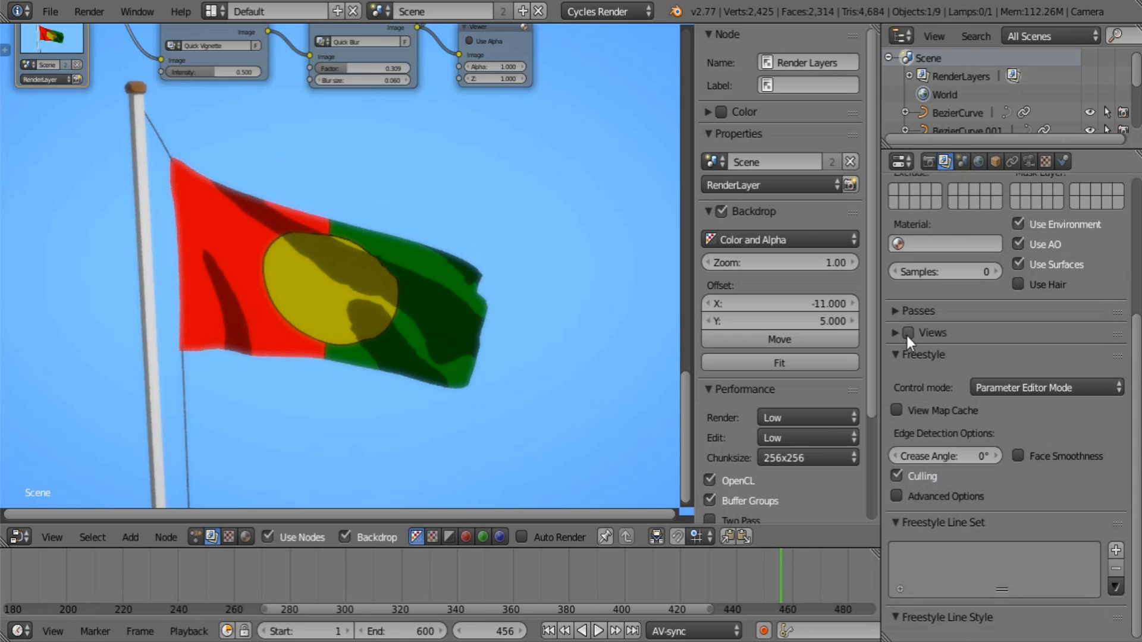
left_click(914, 353)
Step: Add a Freestyle line set with Crease off and Edge Mark, External Contour and Material Boundary on alongside Silhouette and Border
left_click(929, 383)
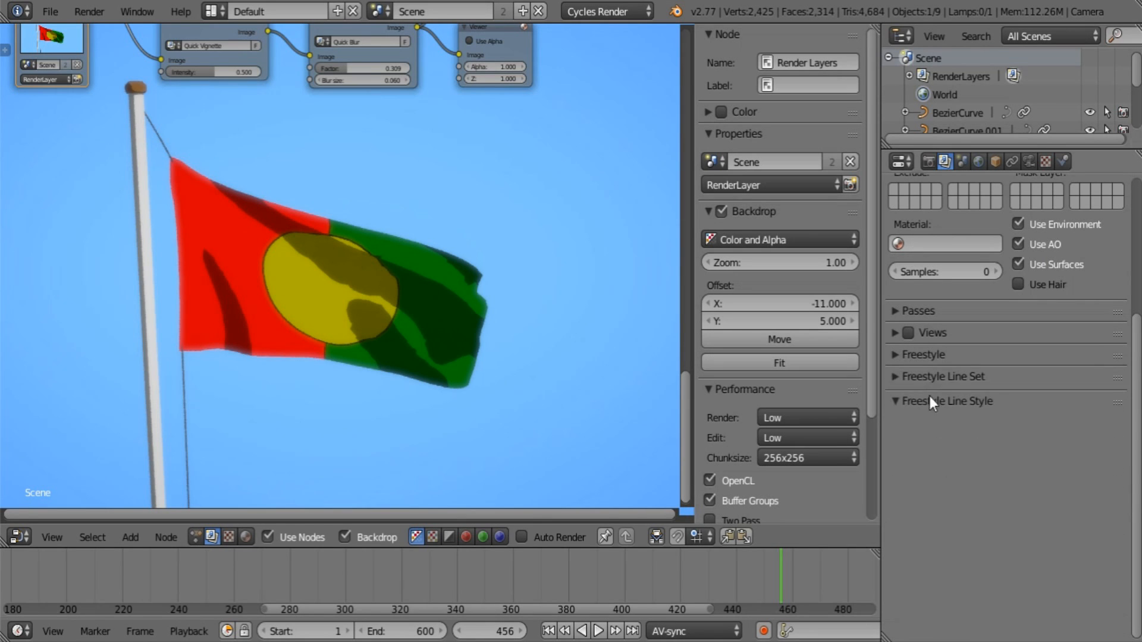
left_click(934, 381)
left_click(1115, 407)
scroll(967, 481, "down", 12)
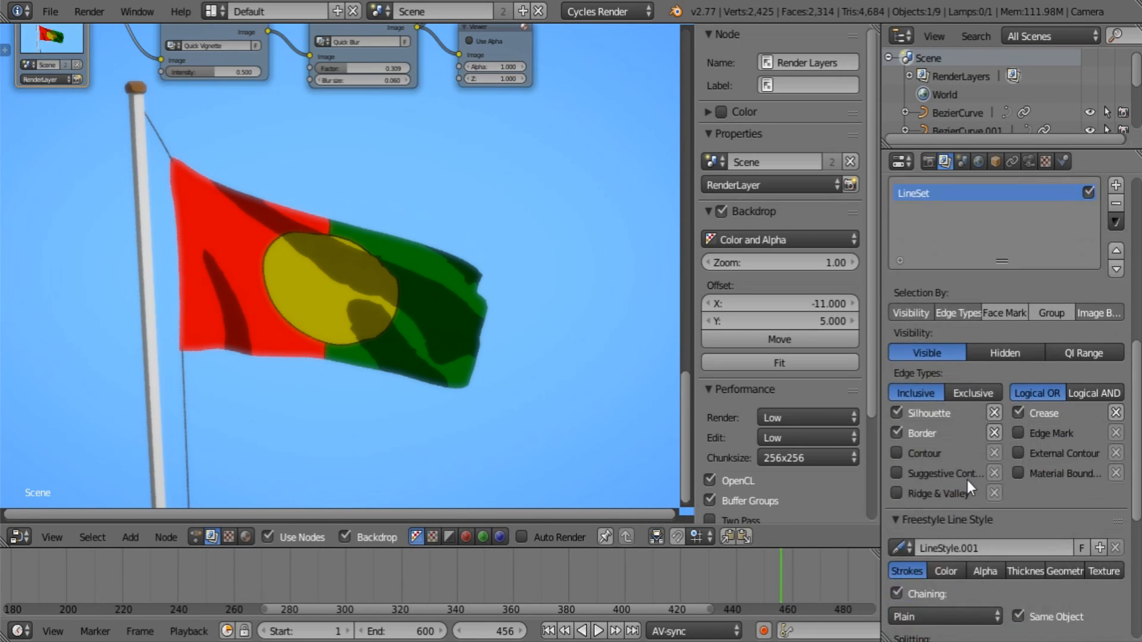
left_click(1018, 287)
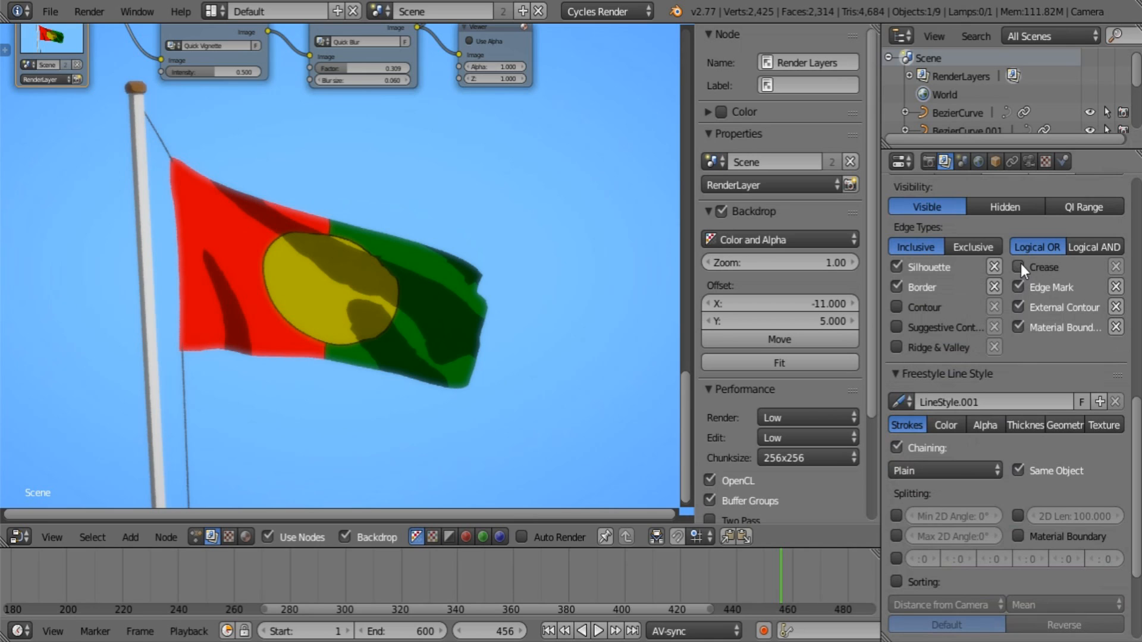
scroll(976, 320, "down", 5)
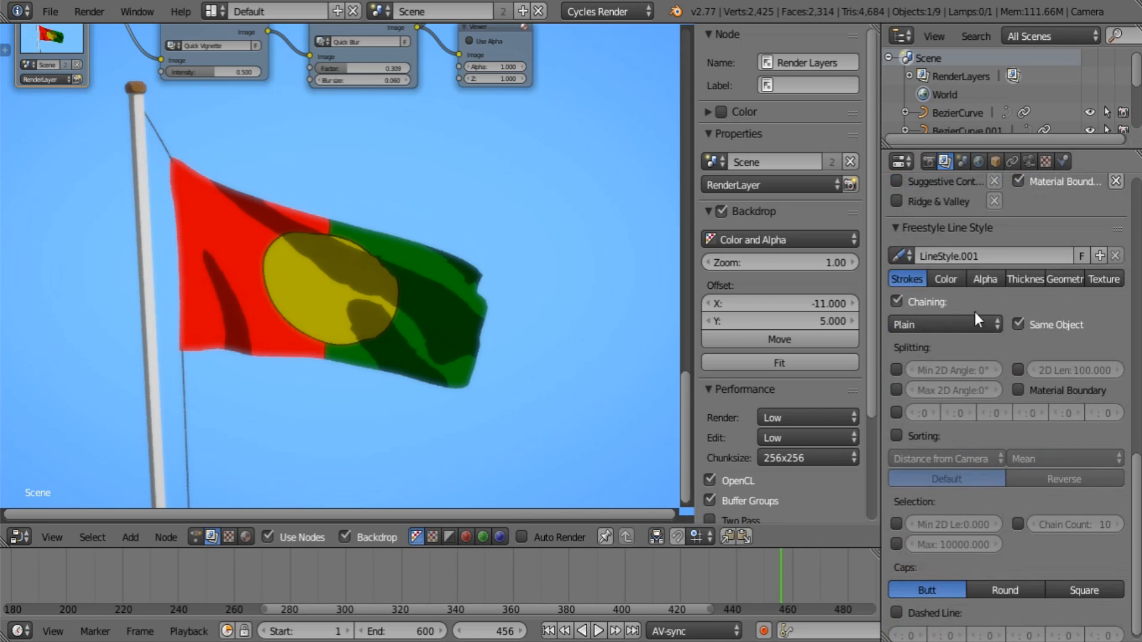
Step: Assign the existing LineStyle to the Freestyle line set and review its alpha, color and stroke settings
left_click(901, 256)
left_click(916, 291)
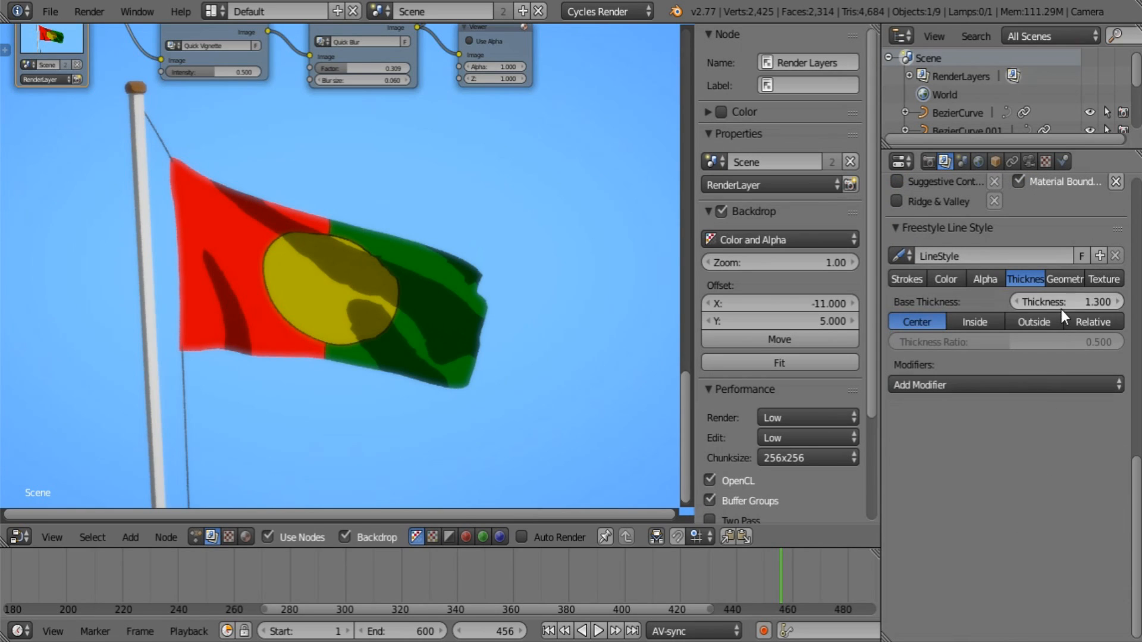
left_click(985, 279)
left_click(944, 279)
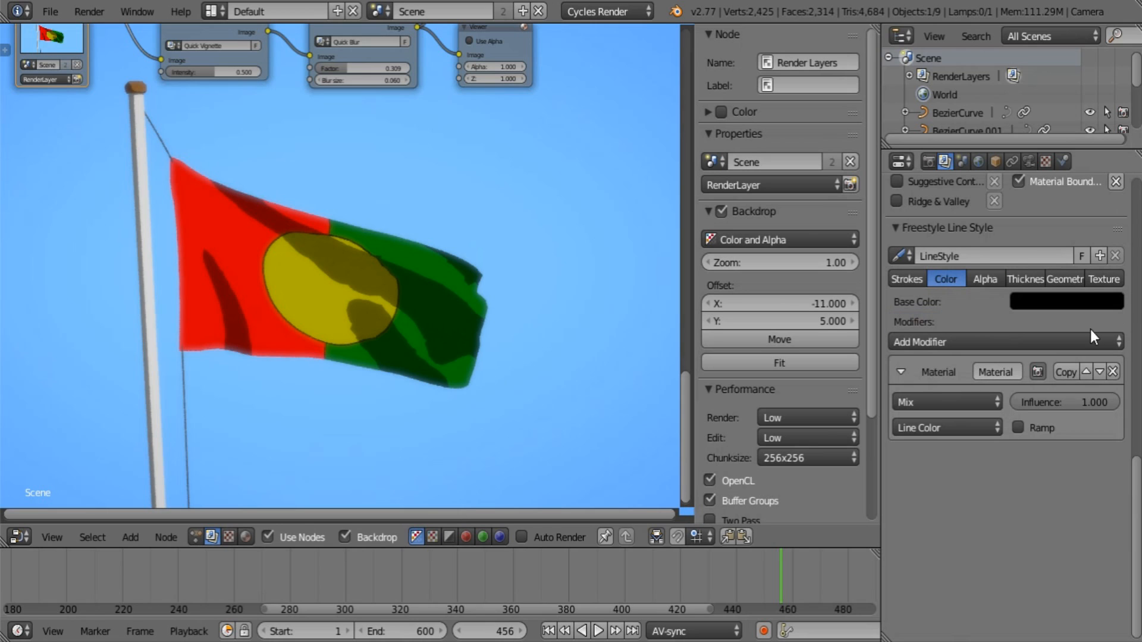
left_click(906, 279)
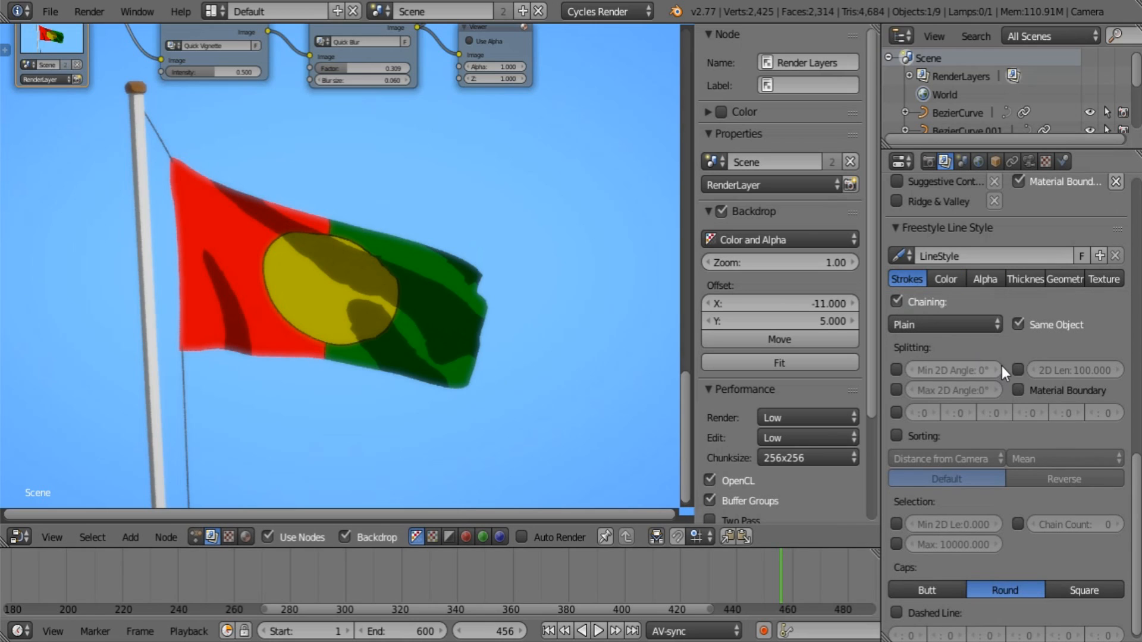
Step: Check the scene and world settings, render the current frame and inspect the outlines around the flag and pole
scroll(1023, 370, "up", 15)
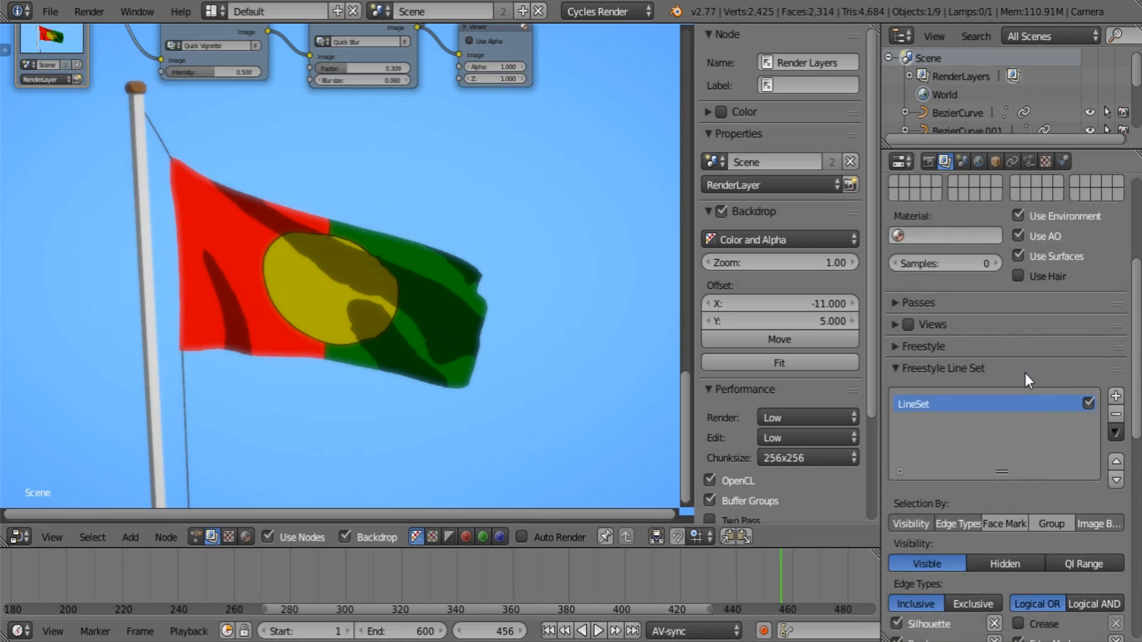
scroll(1025, 373, "up", 8)
left_click(962, 161)
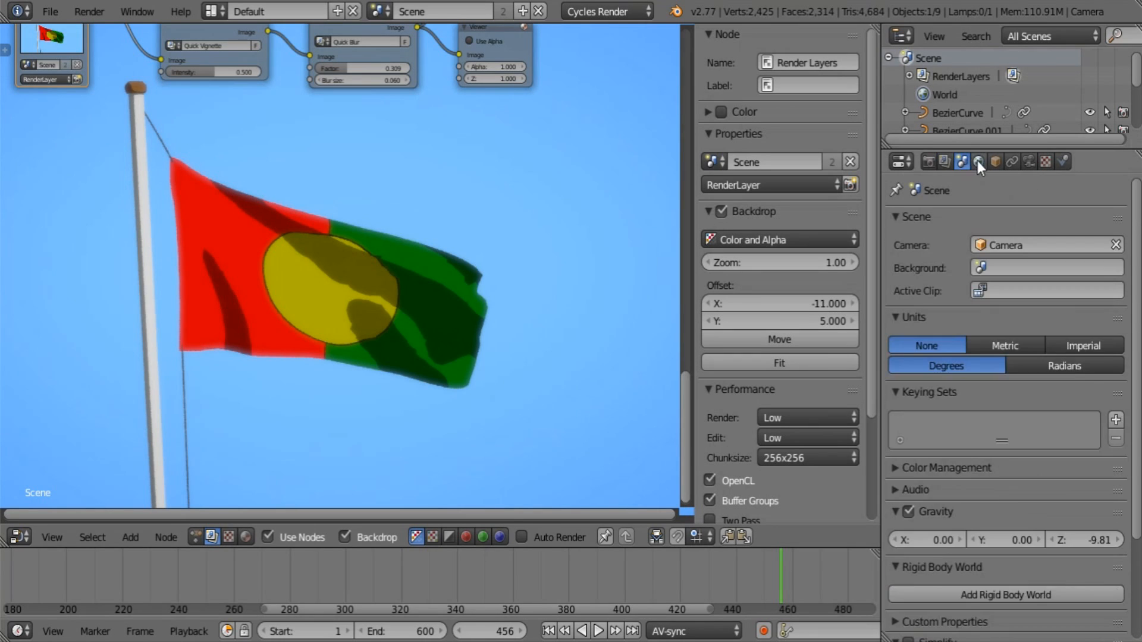
left_click(979, 162)
scroll(368, 199, "down", 1)
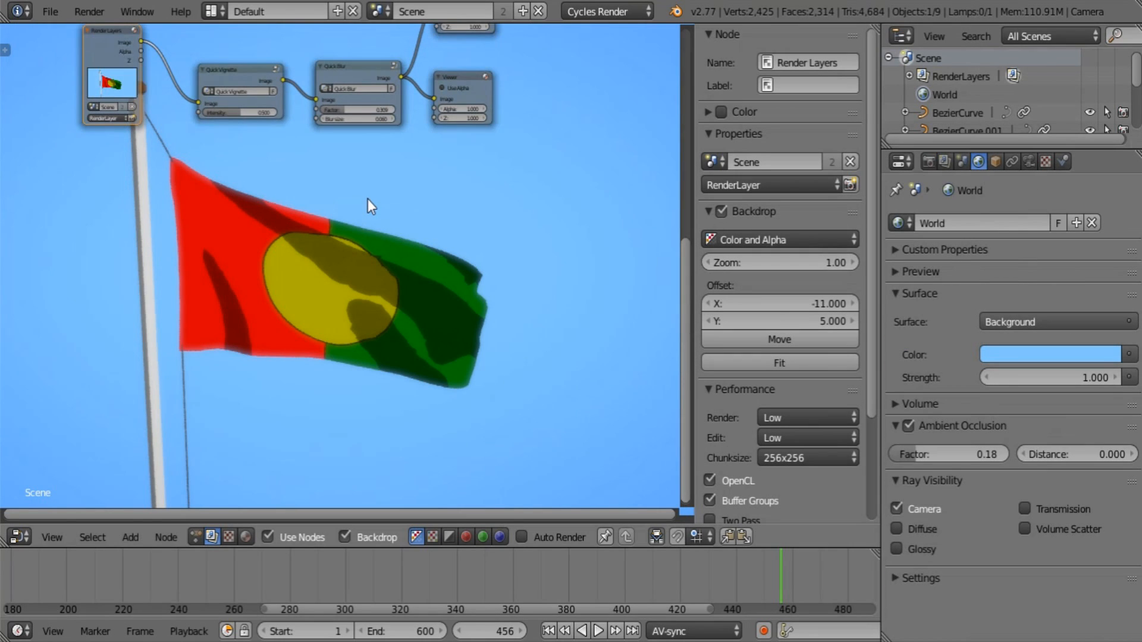
key("F12")
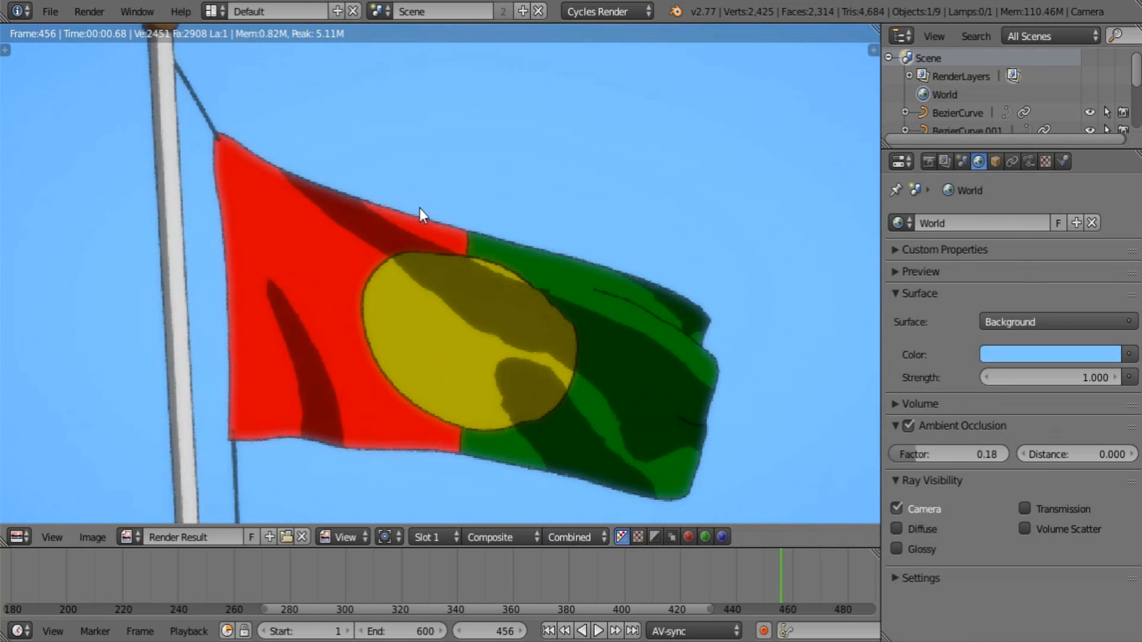
scroll(419, 208, "down", 1)
scroll(413, 283, "down", 2)
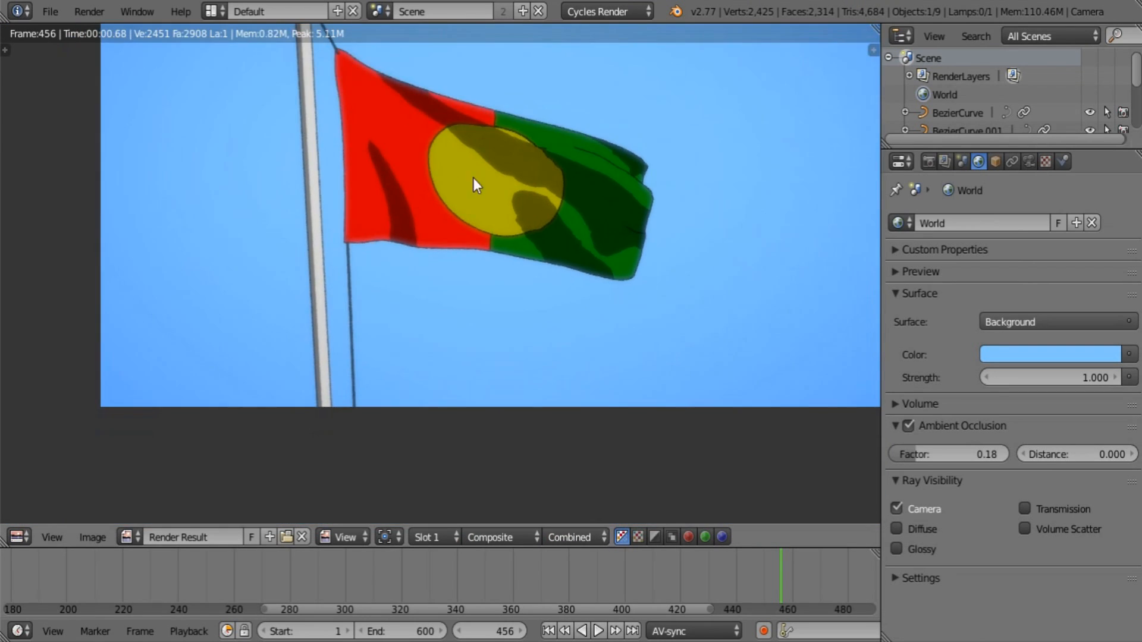
scroll(462, 263, "up", 2)
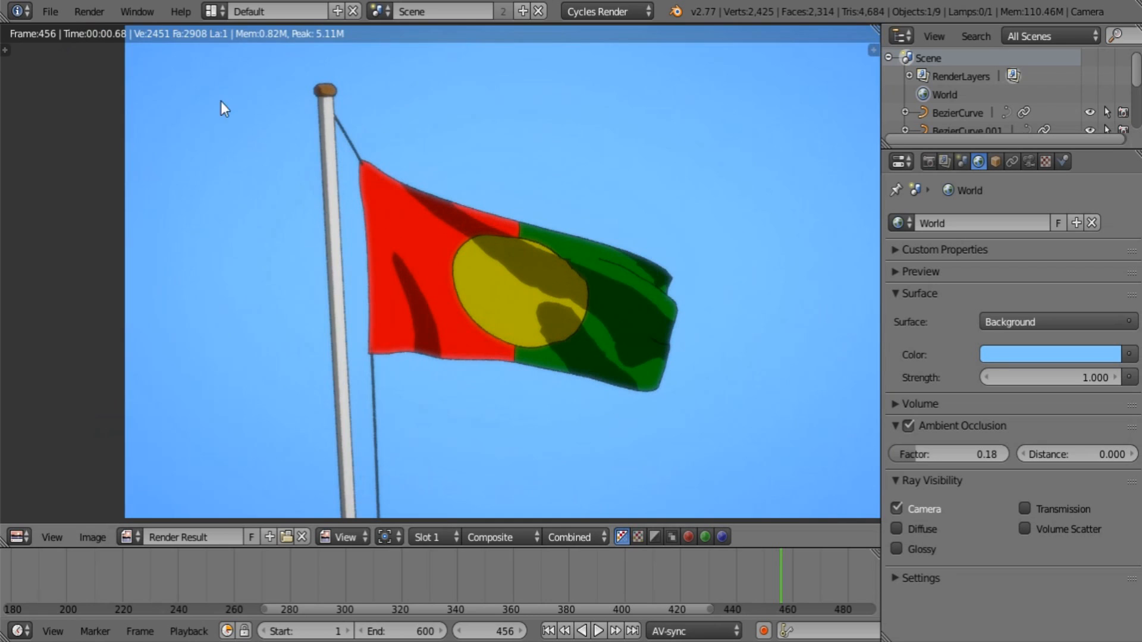
Step: Return from the render result to the 3D View and save the project file
left_click(54, 11)
scroll(525, 308, "down", 3)
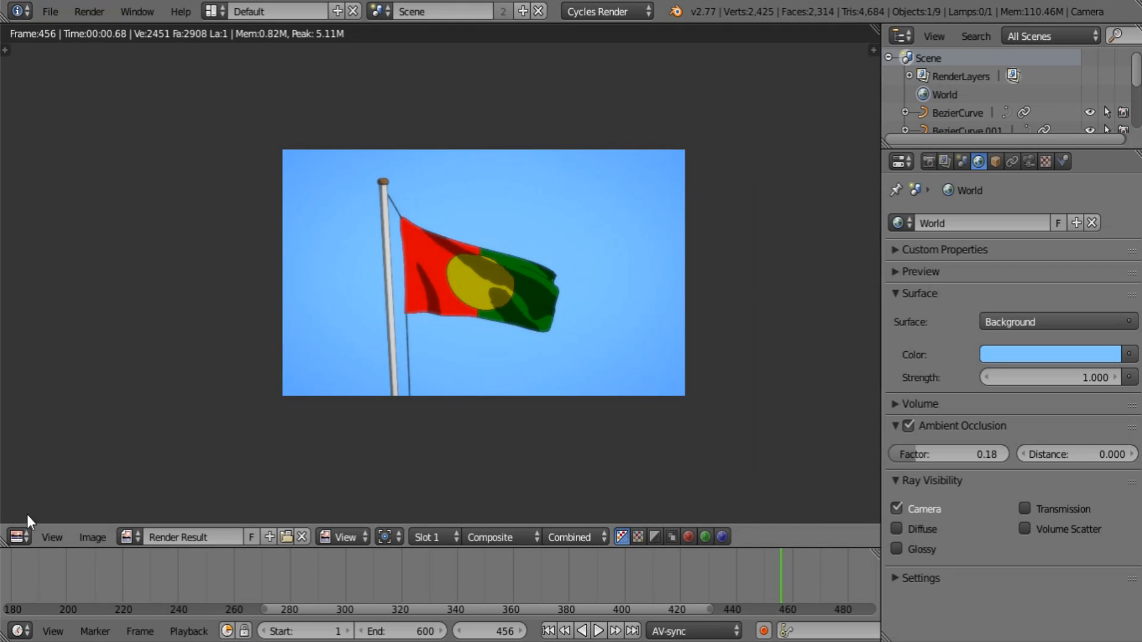
left_click(18, 537)
left_click(52, 524)
mouse_move(352, 323)
middle_mouse_down()
mouse_move(480, 295)
mouse_move(286, 339)
mouse_move(357, 357)
mouse_move(339, 321)
middle_mouse_up()
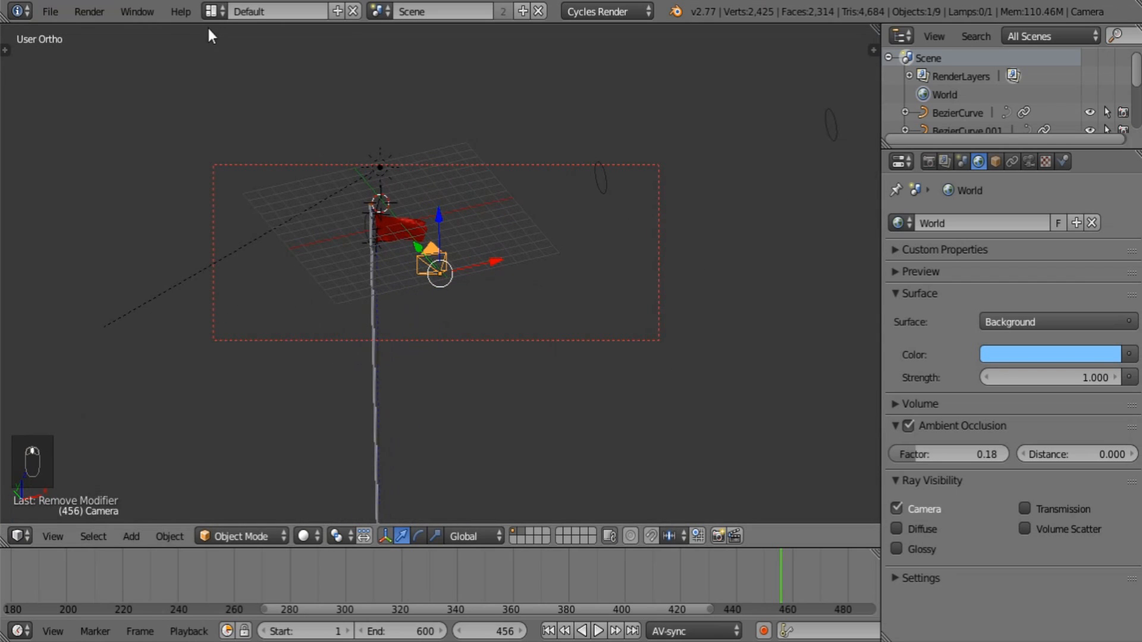
left_click(46, 13)
left_click(109, 156)
Step: View the scene through the camera and render the current frame
middle_click_drag(423, 206, 564, 315)
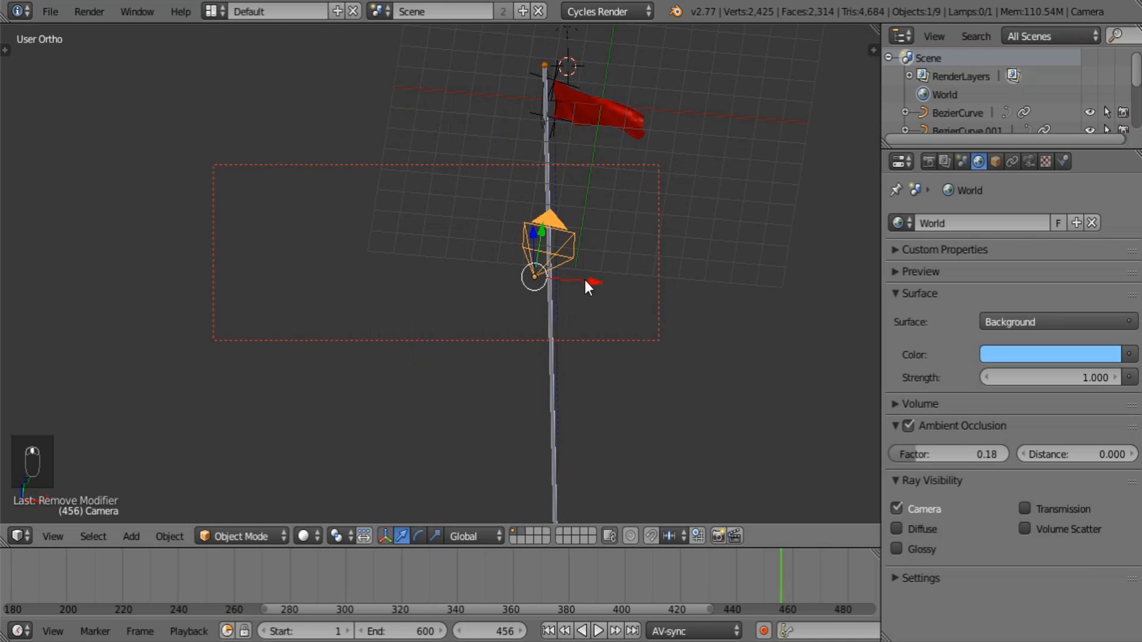
key("KP_0")
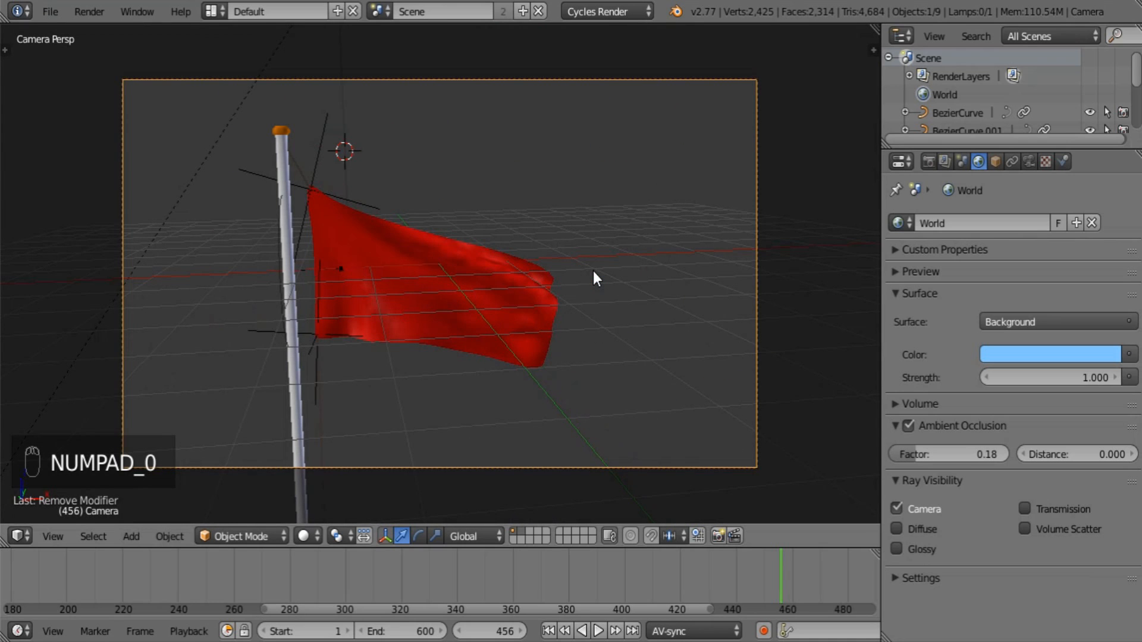
key("F12")
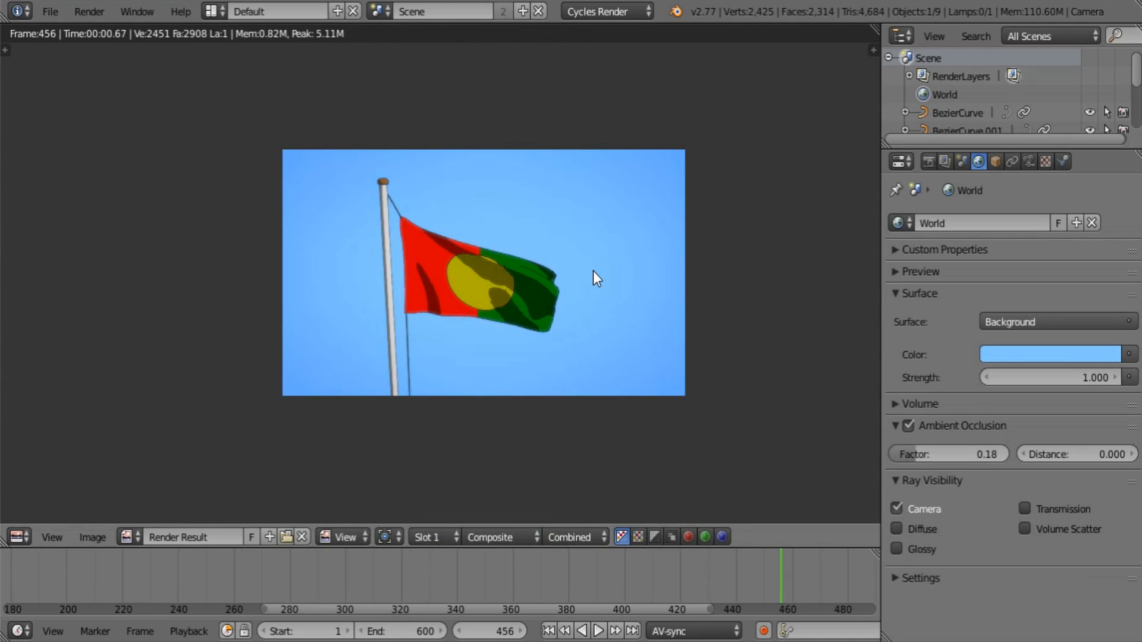
Step: Give the flag Subdivision Surface smoothing with 1 level for both view and render, and render the frame
left_click(17, 537)
left_click(41, 523)
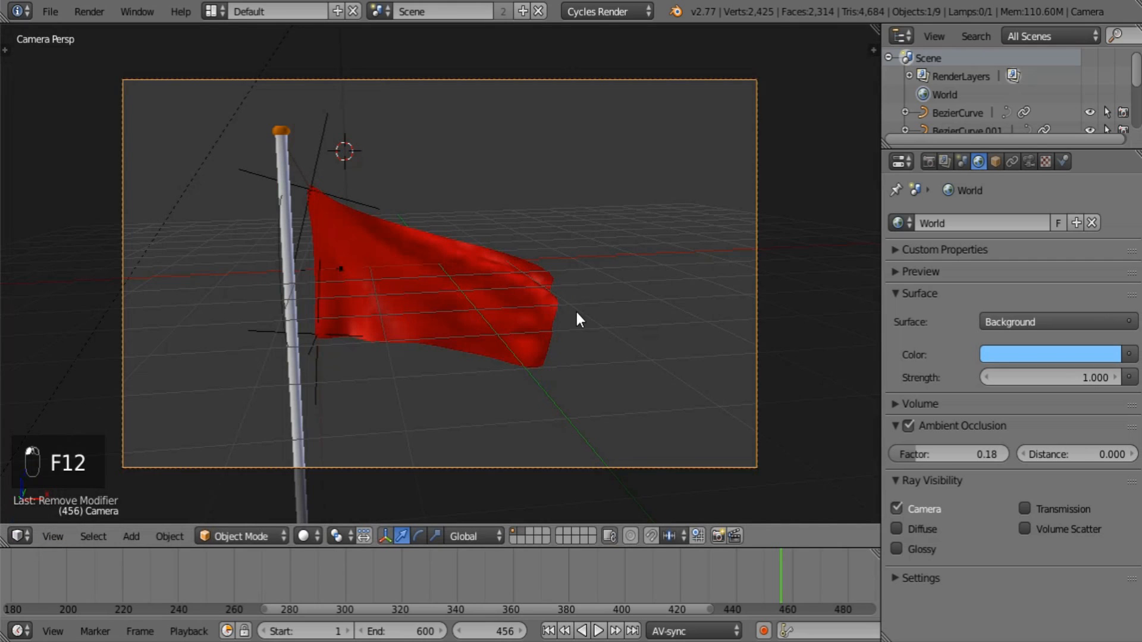
right_click(554, 311)
left_click(1031, 162)
left_click(1062, 162)
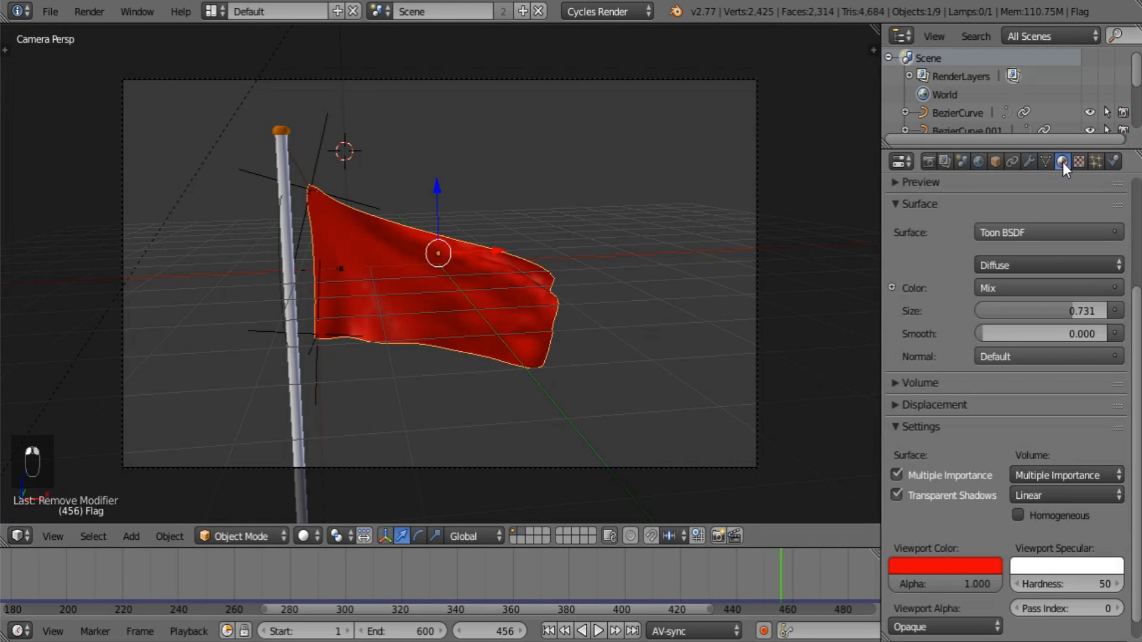
left_click(1029, 162)
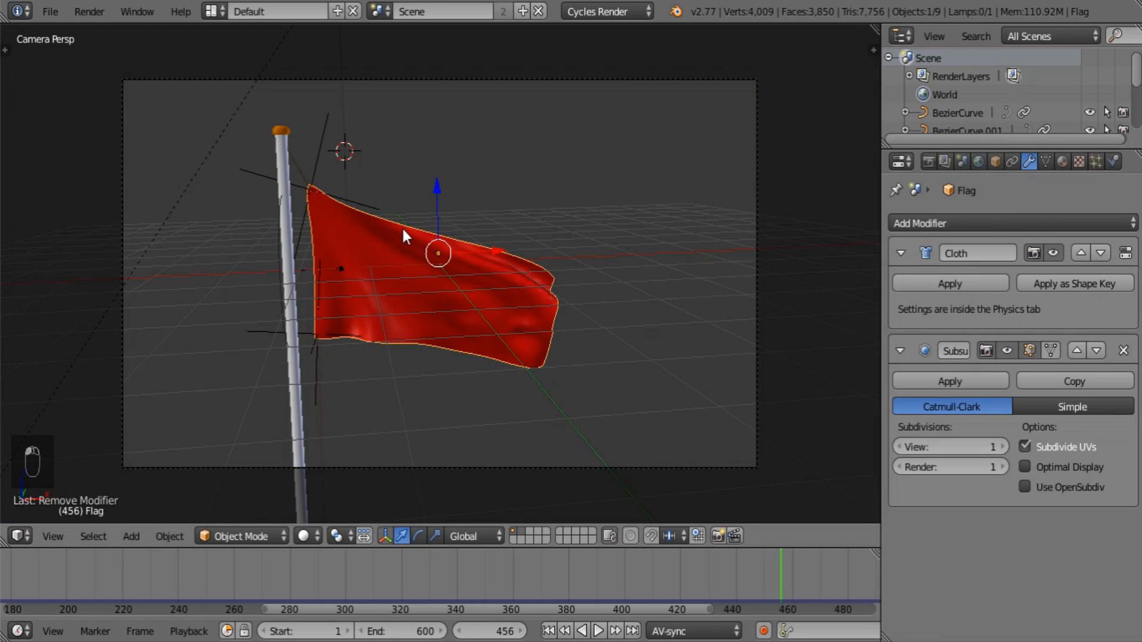
key("F12")
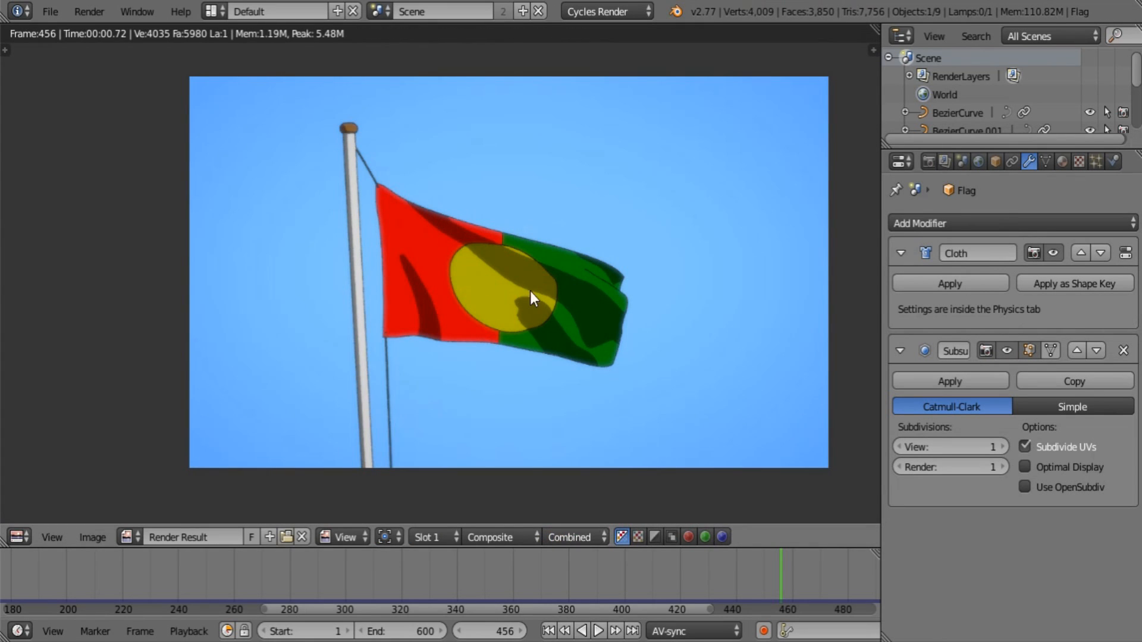
Step: Set a render border around the flagpole's top cap in the camera view and preview it with Rendered shading
left_click(9, 538)
left_click(32, 523)
scroll(280, 256, "up", 3)
right_click(187, 174)
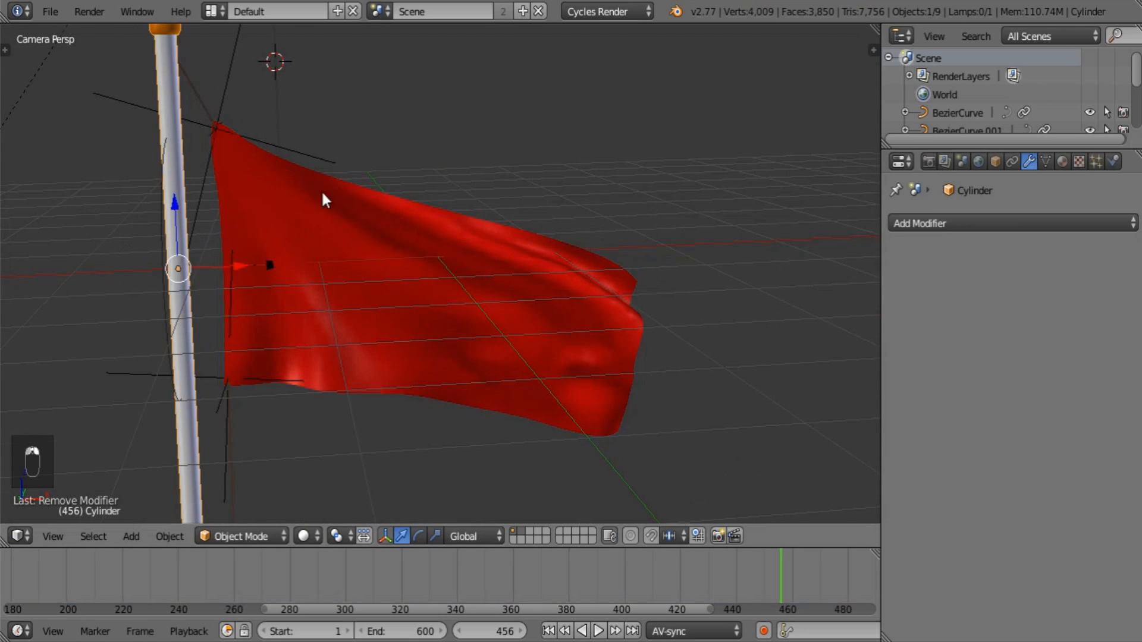
middle_click_drag(135, 99, 224, 284, "shift")
scroll(223, 285, "up", 3)
middle_click_drag(178, 203, 464, 308, "shift")
scroll(426, 313, "up", 3)
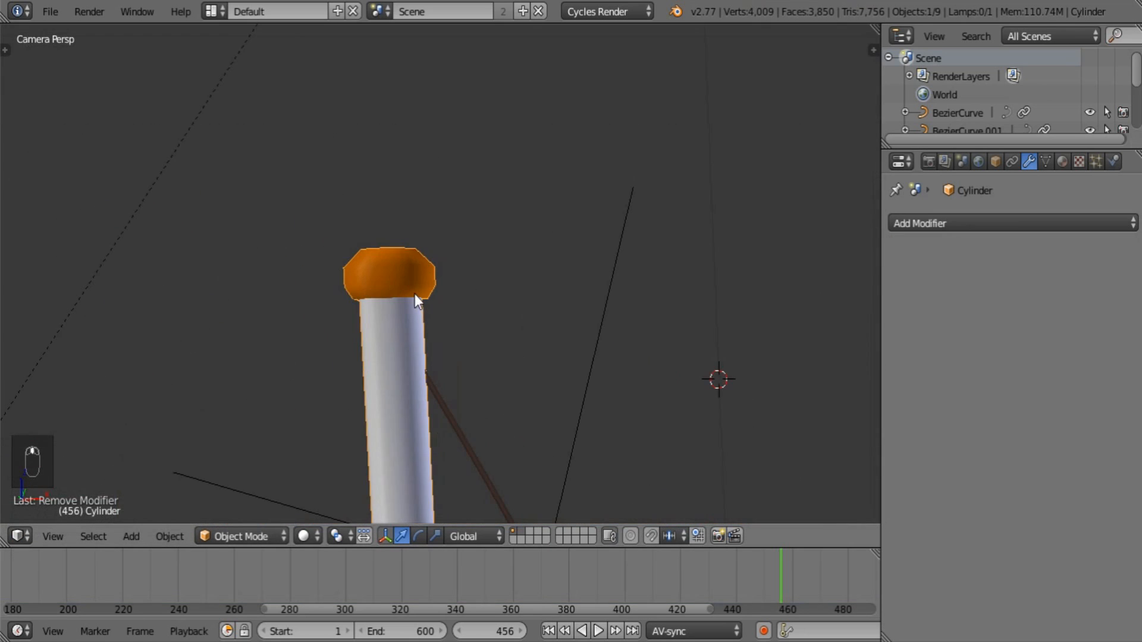
key("ctrl+b")
left_click_drag(316, 224, 458, 334)
left_click(303, 536)
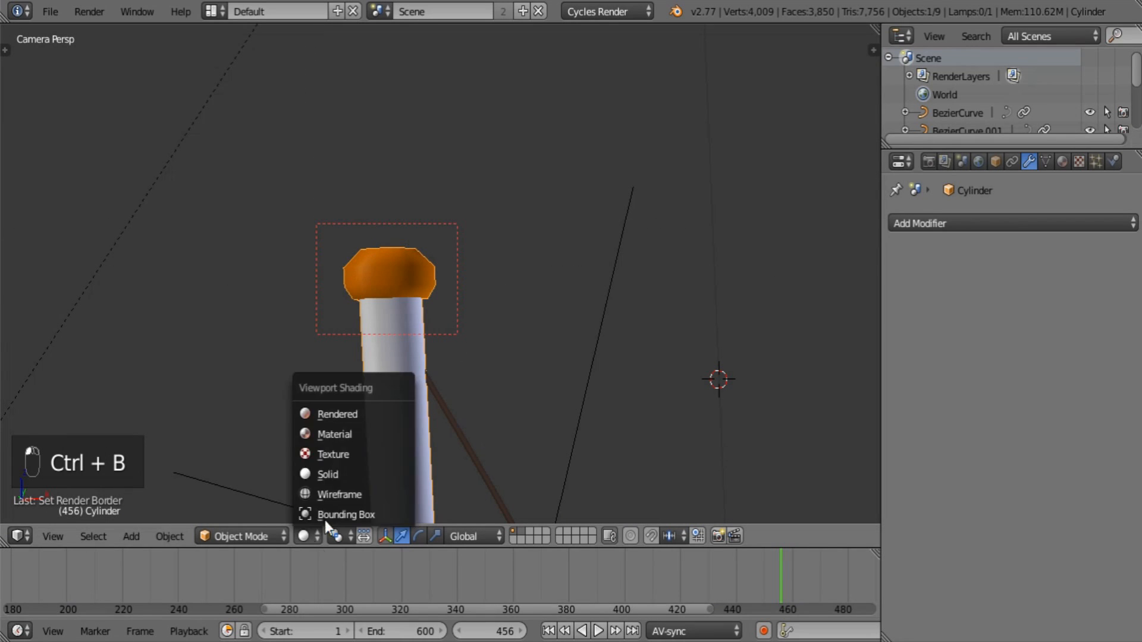
left_click(338, 412)
Step: Split the 3D View and show the Flag Pole material's nodes in a wide Node Editor beside it
left_click_drag(872, 37, 601, 387)
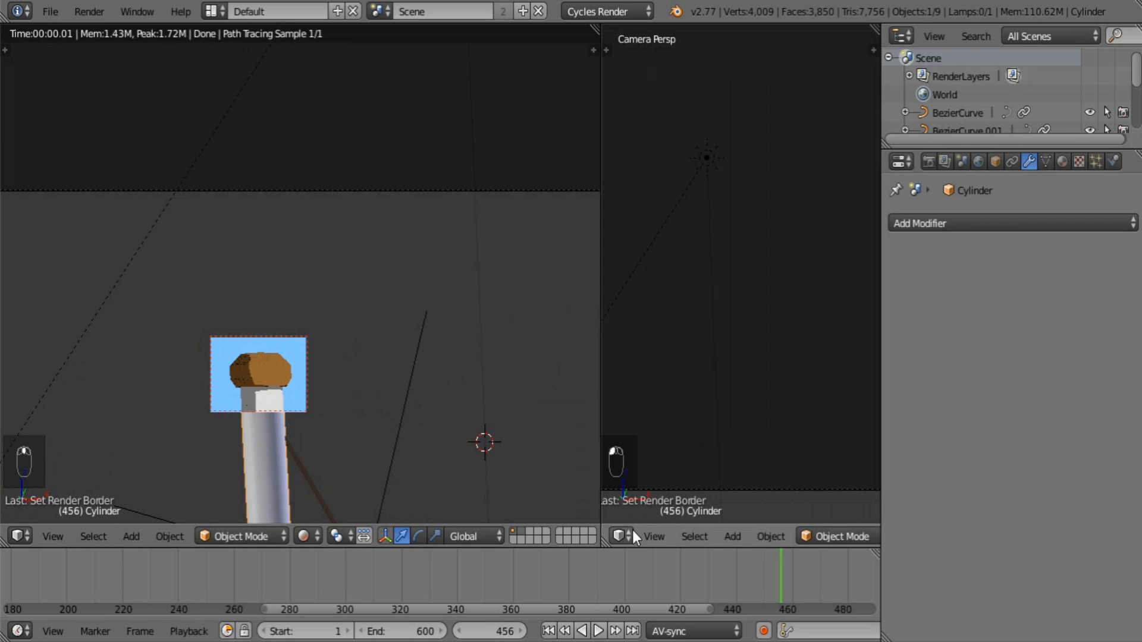
left_click(633, 535)
left_click(661, 312)
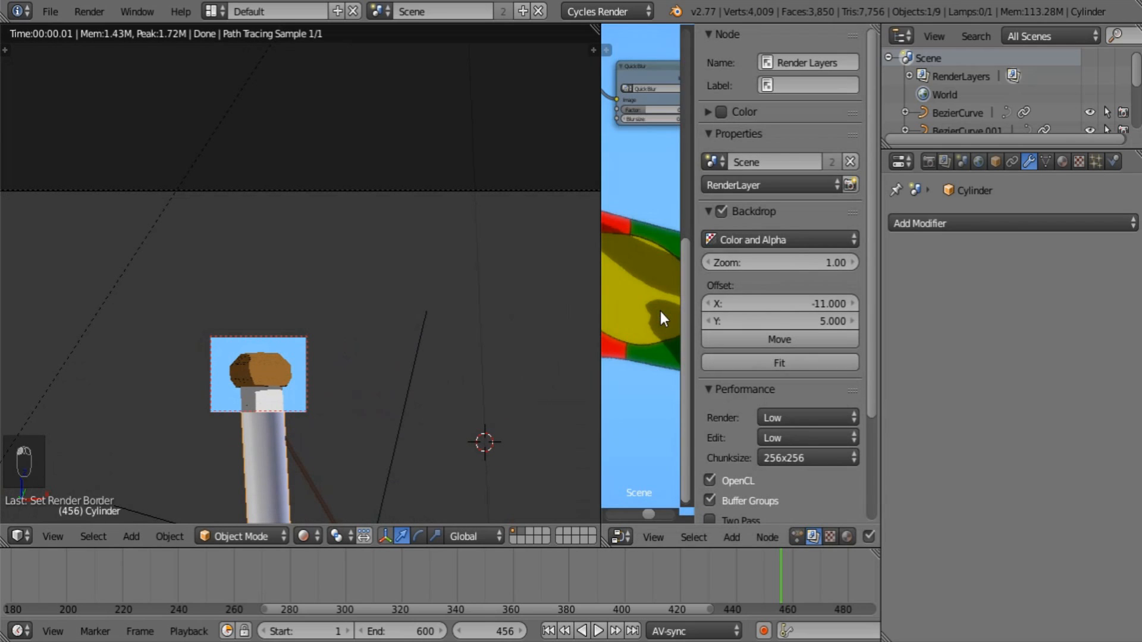
left_click_drag(600, 308, 366, 315)
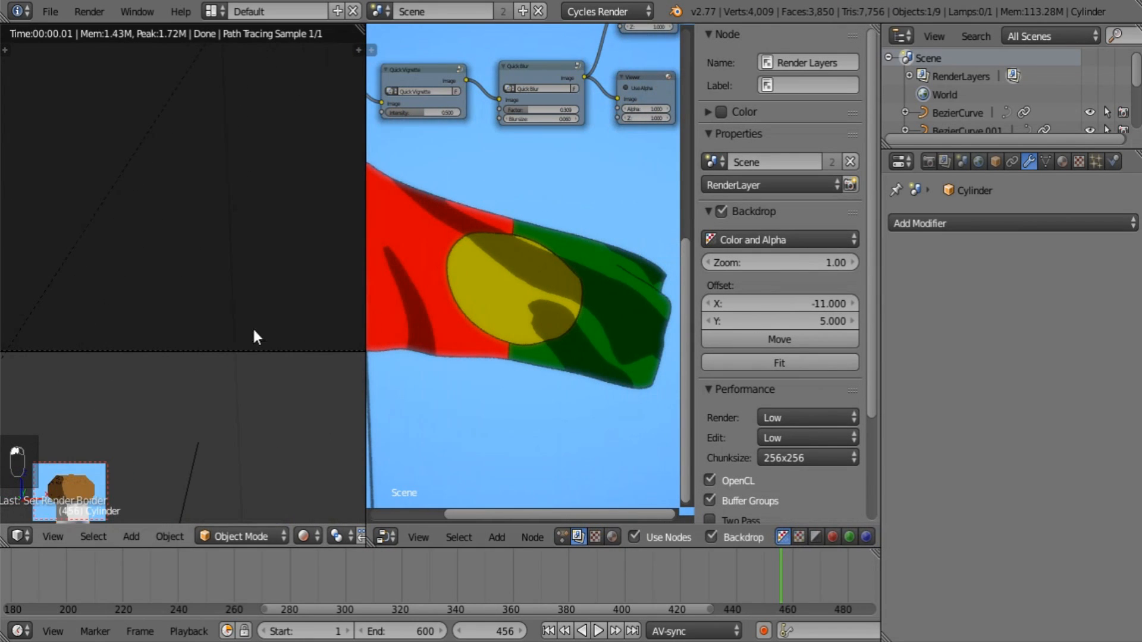
left_click(614, 537)
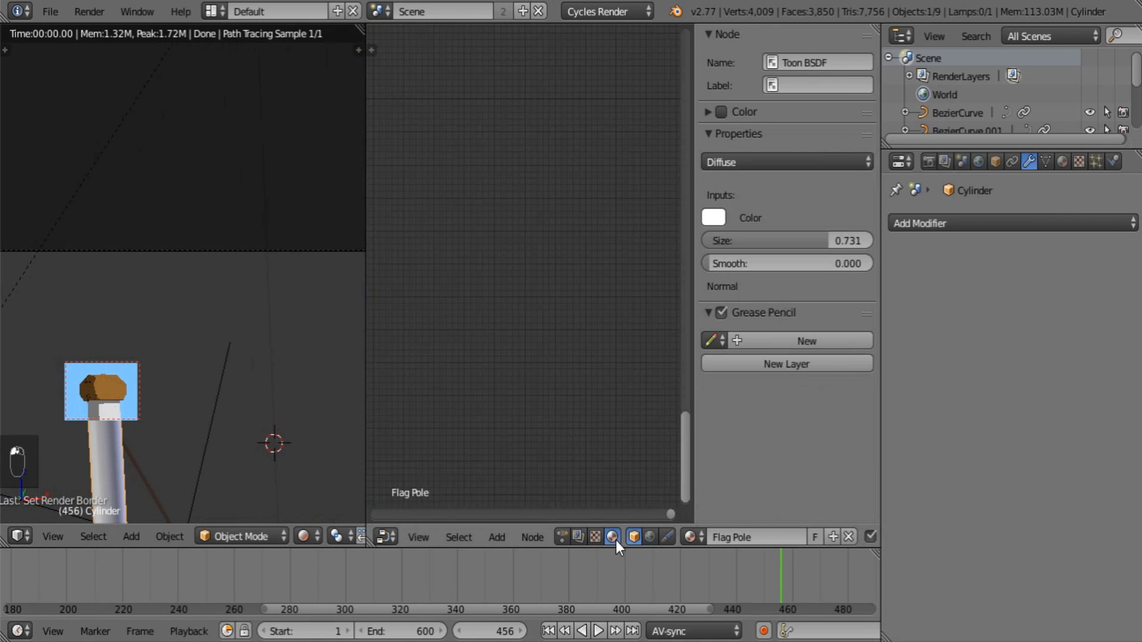
key("n")
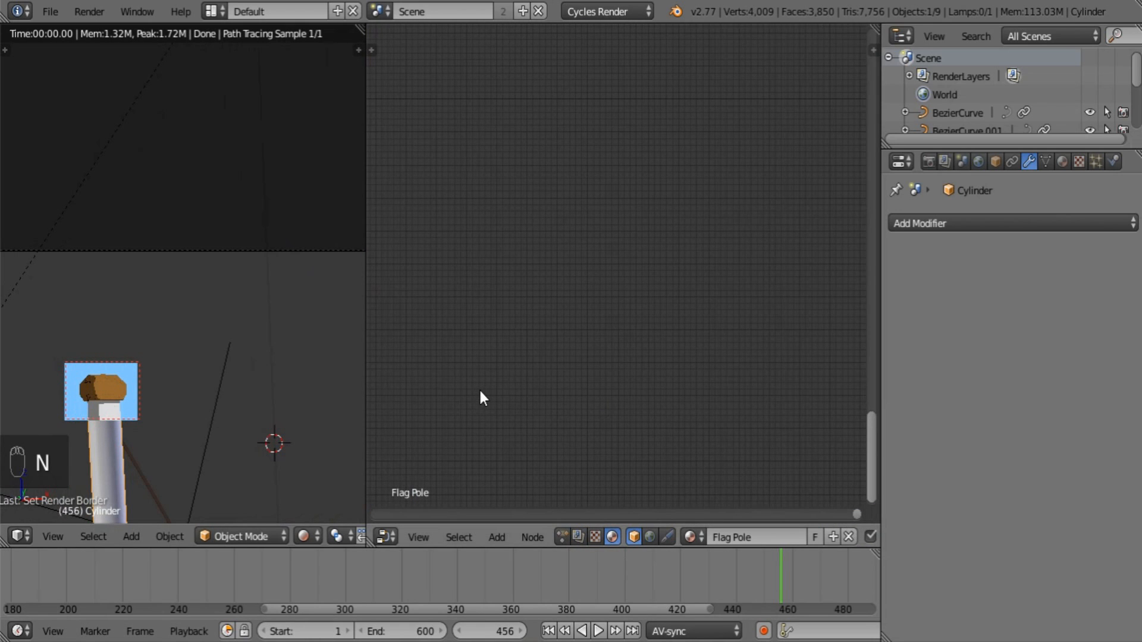
key("Home")
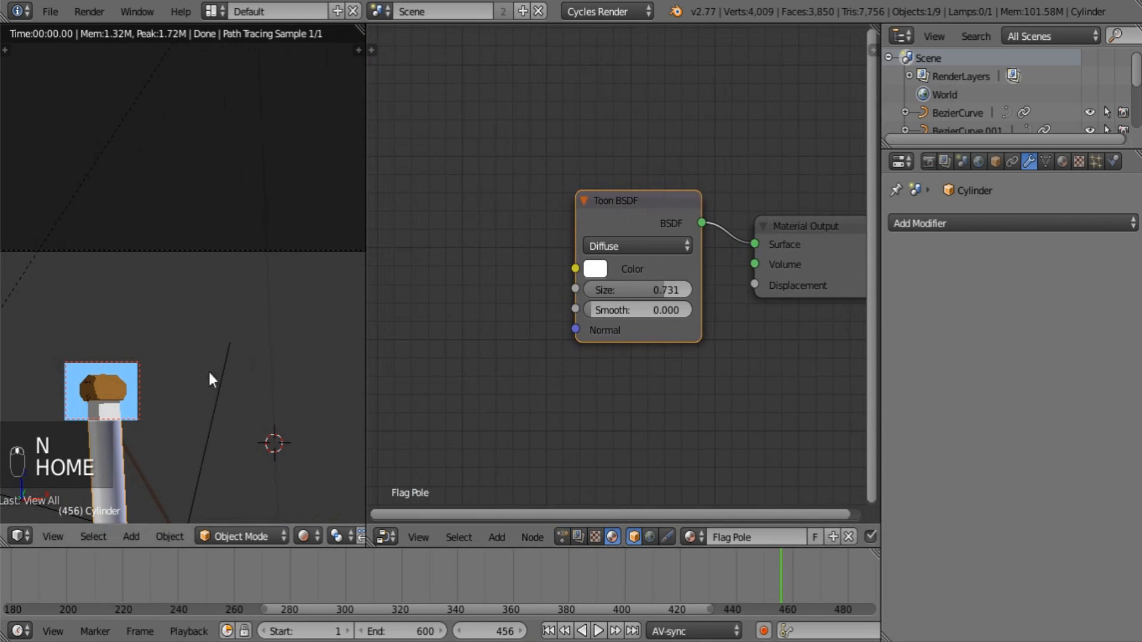
Step: Set the Flag Pole Top material's Toon BSDF color to R 1.000, G 0.495, B 0.012
left_click(1064, 161)
scroll(961, 291, "up", 5)
left_click(928, 249)
scroll(577, 365, "up", 2)
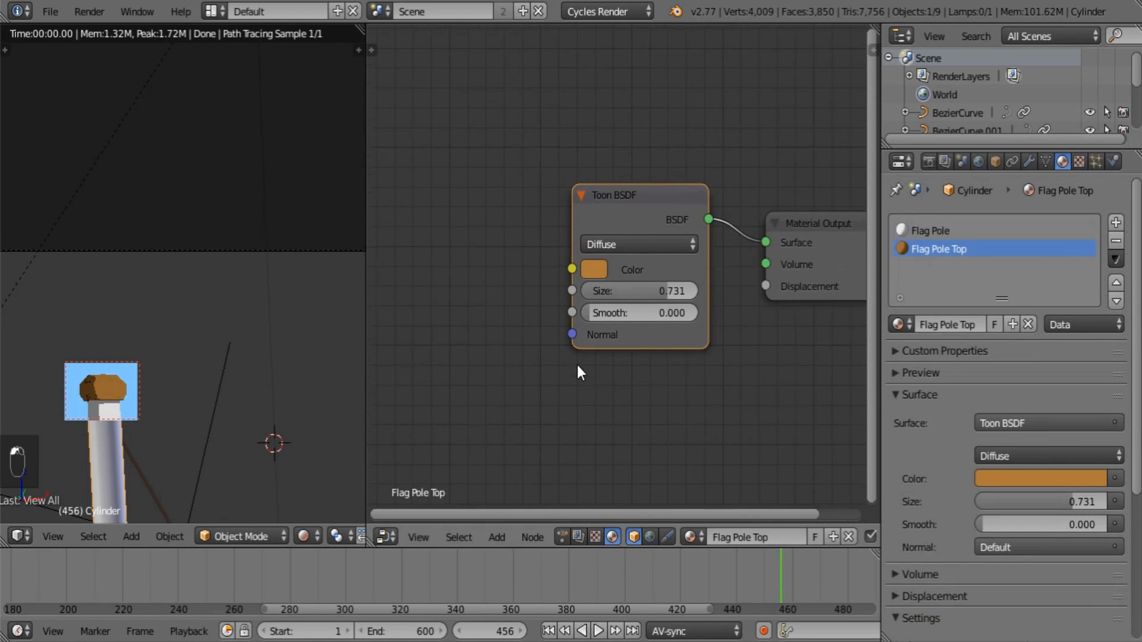
left_click(588, 271)
left_click_drag(638, 441, 632, 454)
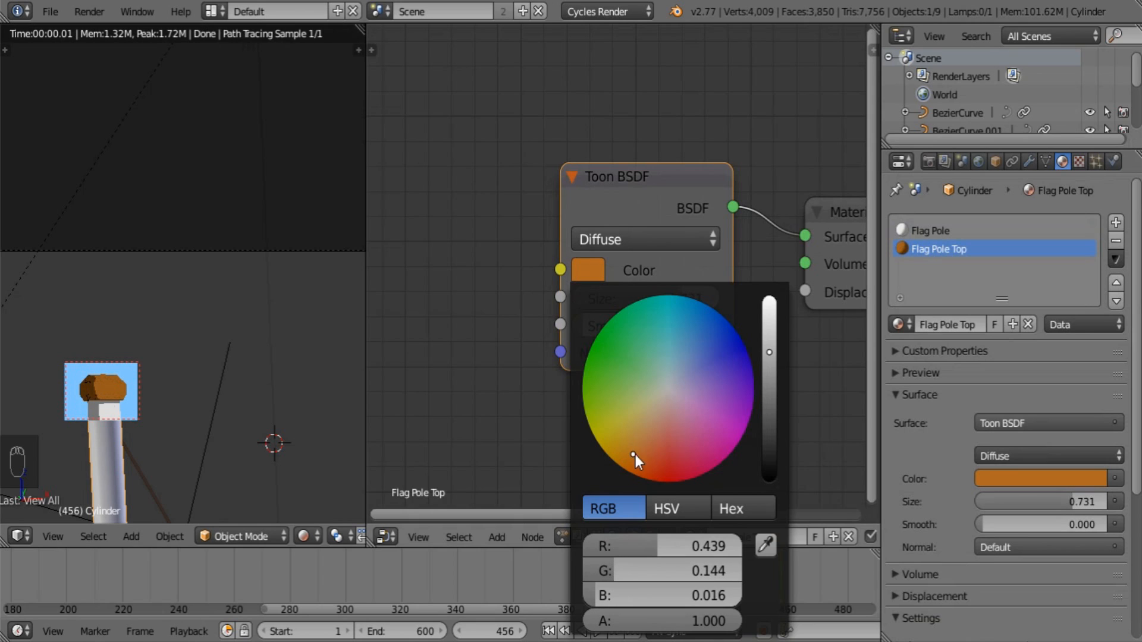
left_click_drag(767, 346, 769, 299)
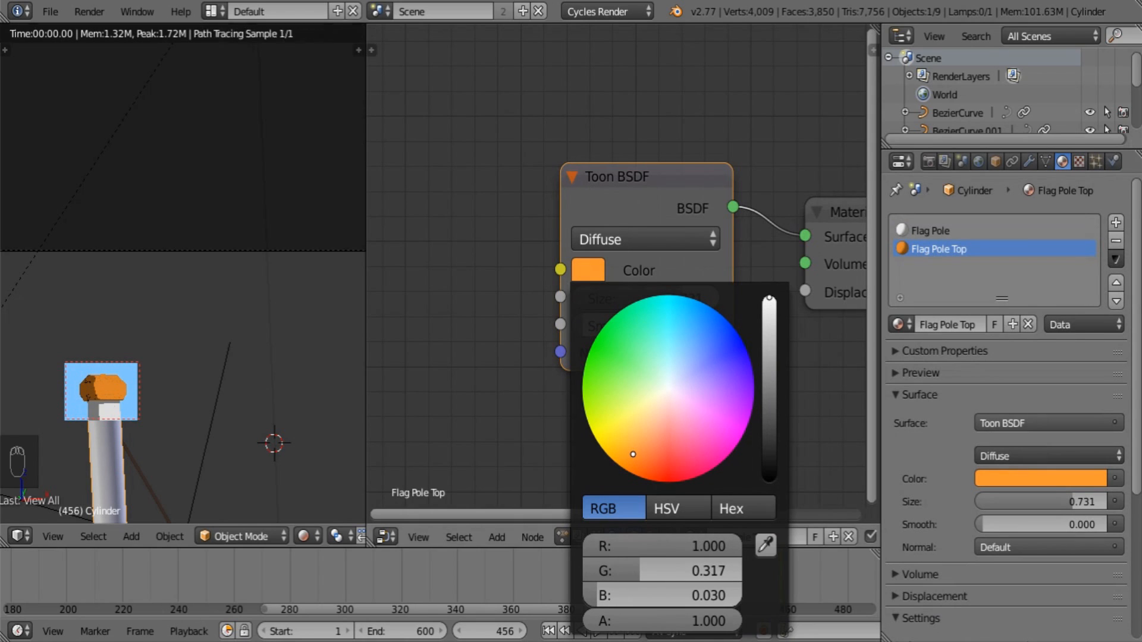
left_click_drag(633, 455, 617, 451)
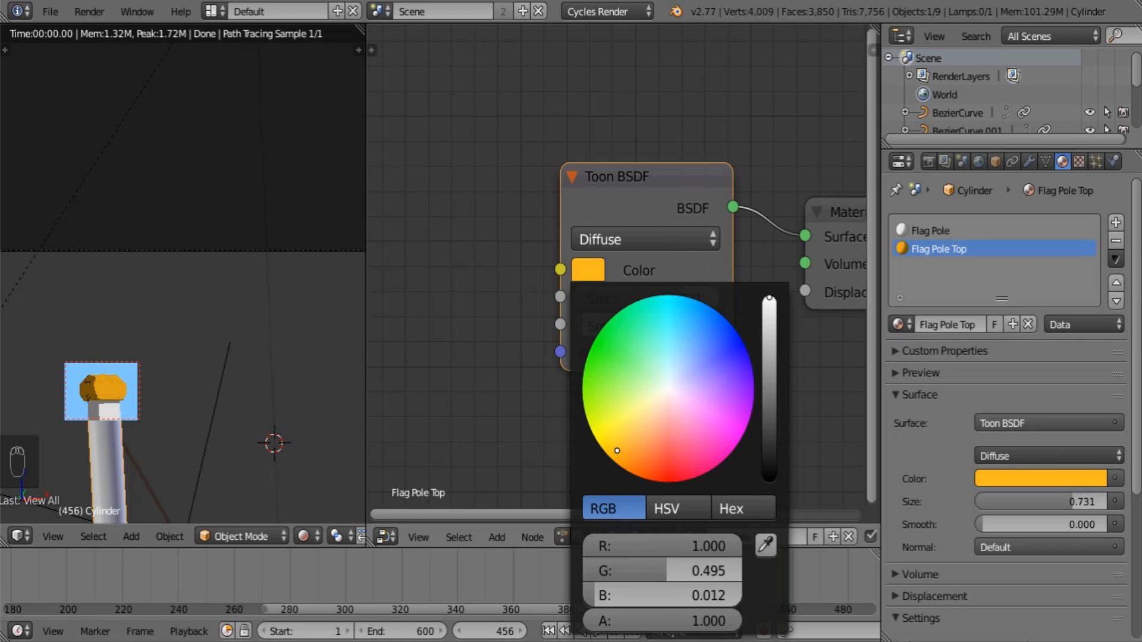
Step: Move the Flag Pole Top material's Toon BSDF node farther away from the Material Output
left_click_drag(609, 188, 283, 121)
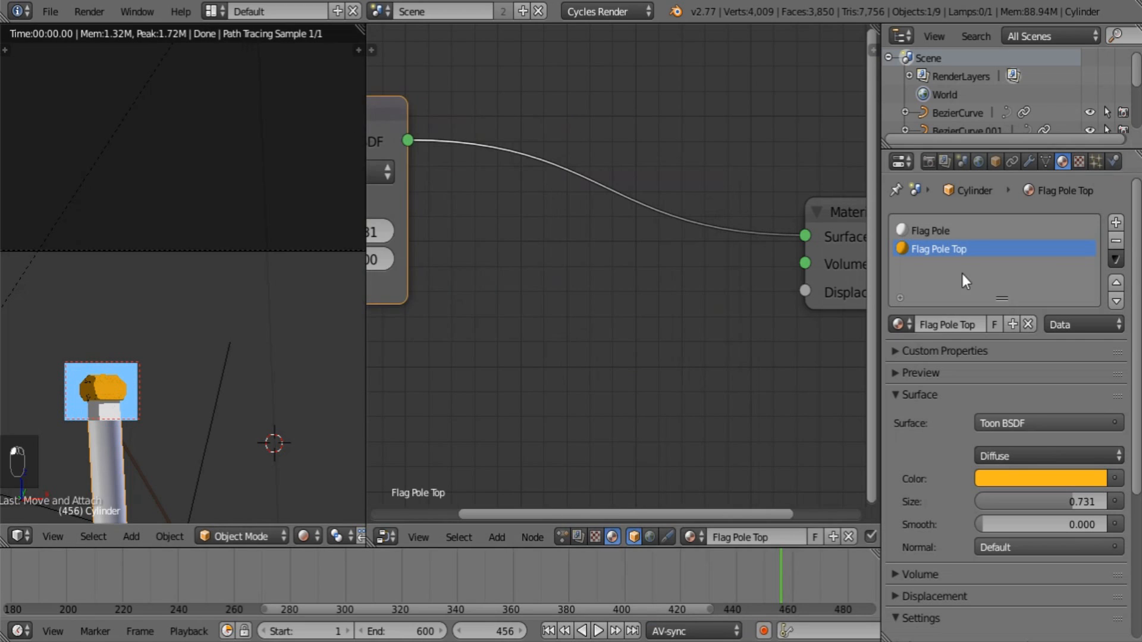
middle_click_drag(435, 306, 626, 259)
scroll(622, 262, "down", 5)
key("shift+a")
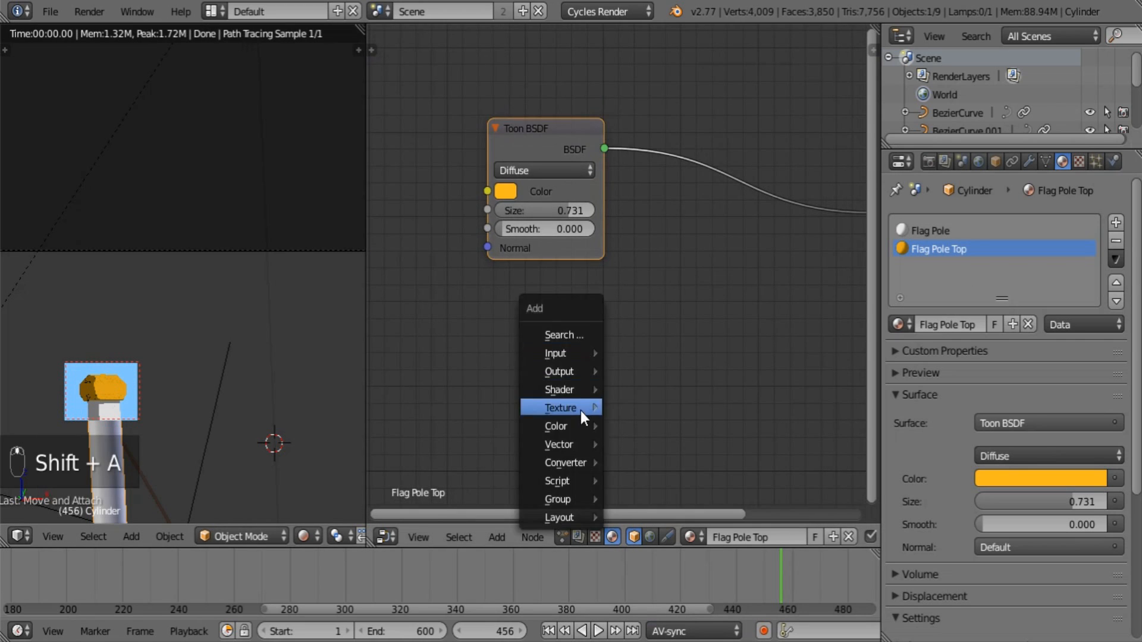
mouse_move(575, 396)
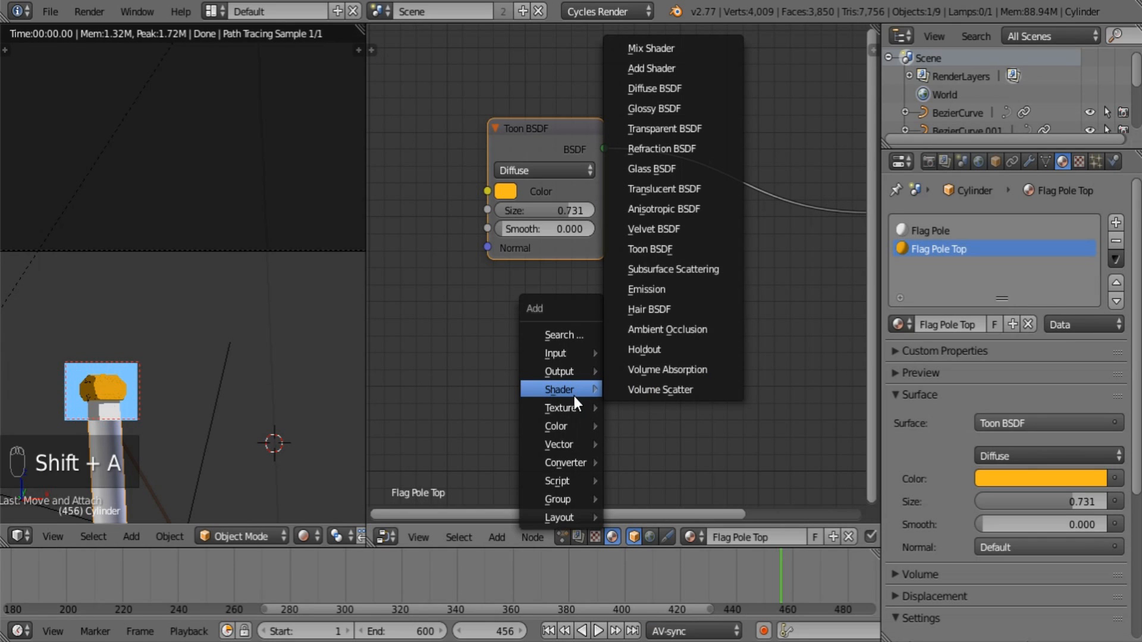
left_click(647, 87)
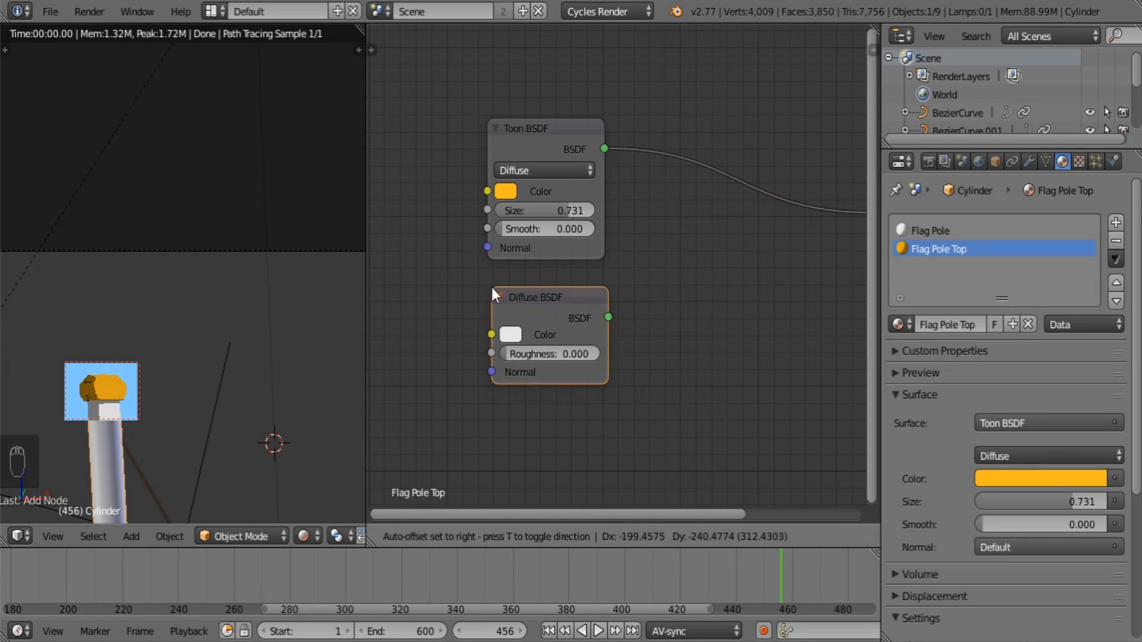
left_click(492, 288)
left_click(561, 316)
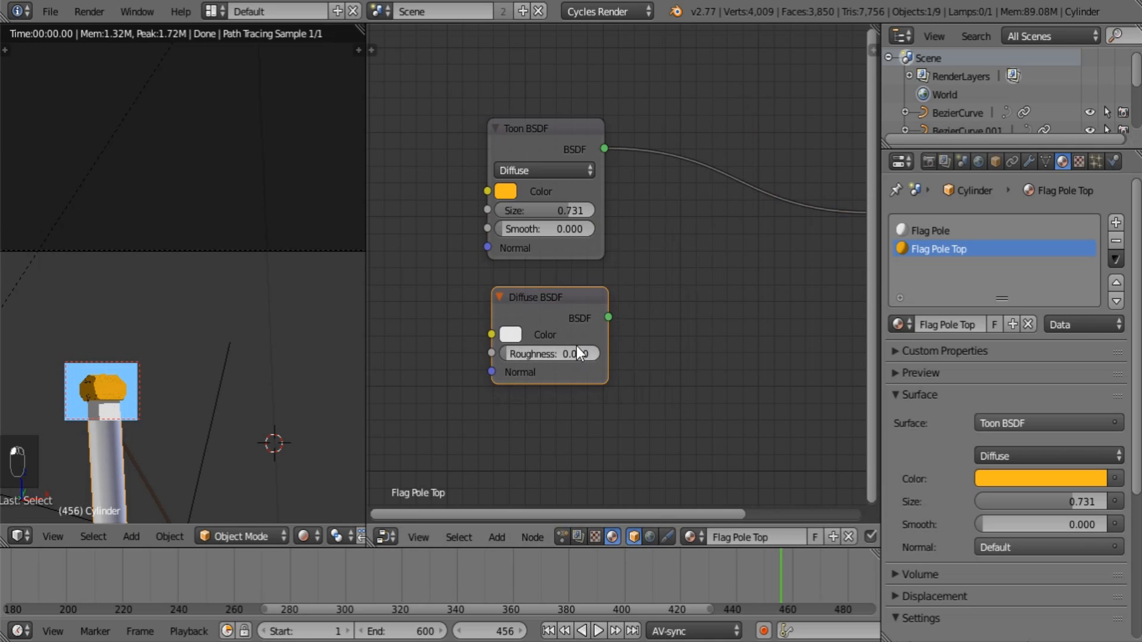
key("x")
Step: Duplicate the Toon BSDF below the original and combine both through an Add Shader inserted before the Material Output
left_click(546, 138)
key("shift+d")
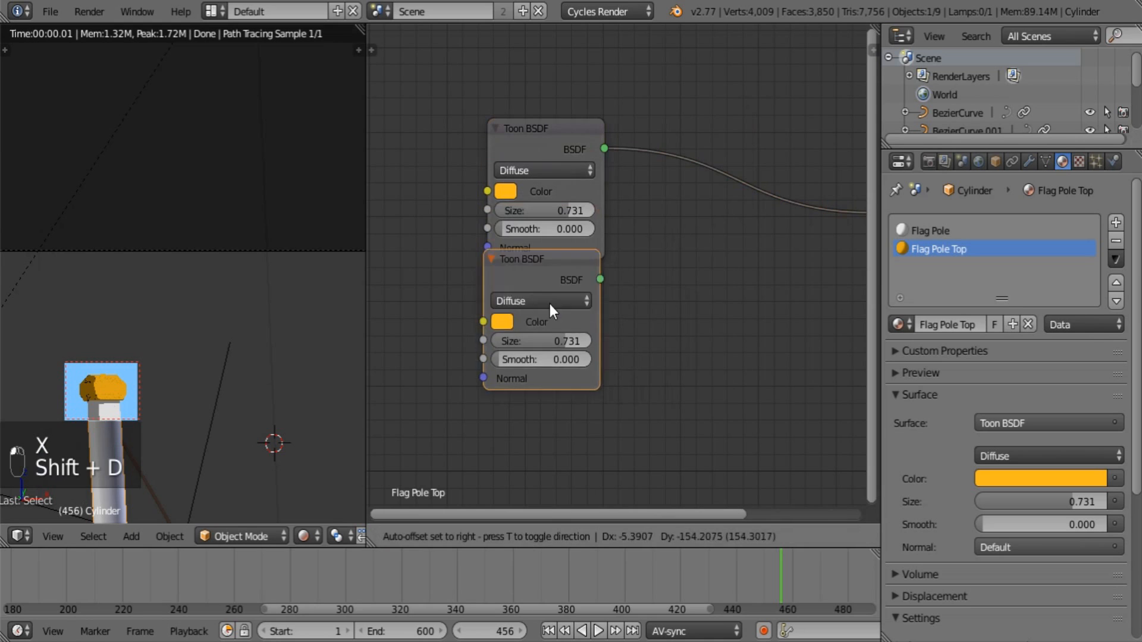
left_click(555, 333)
key("shift+a")
mouse_move(689, 286)
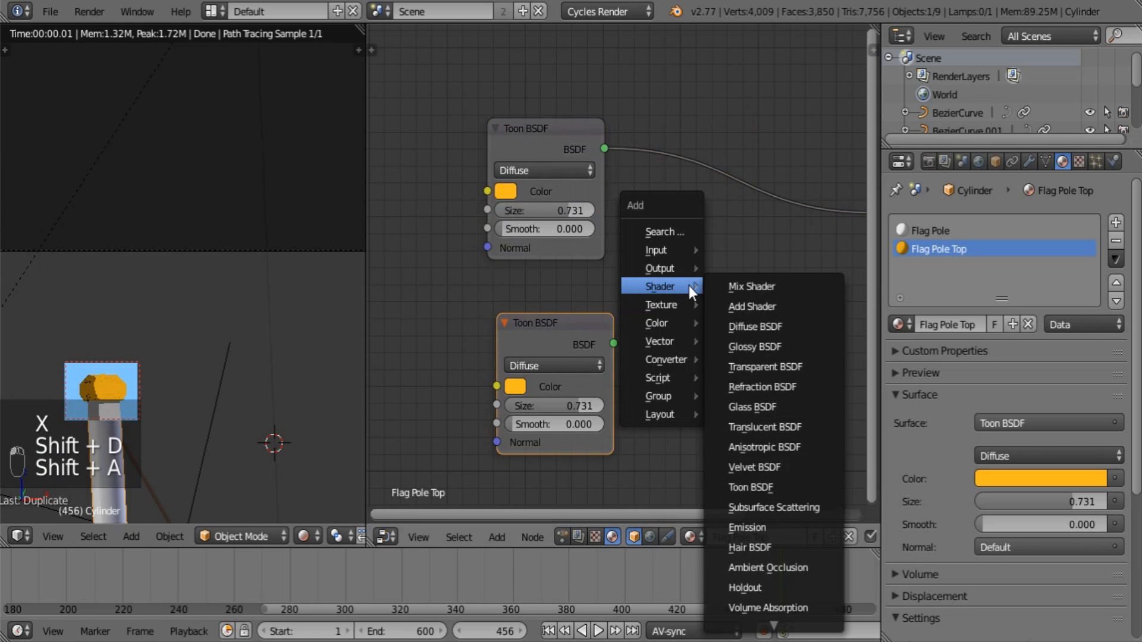
left_click(753, 305)
left_click(705, 205)
left_click_drag(613, 344, 701, 267)
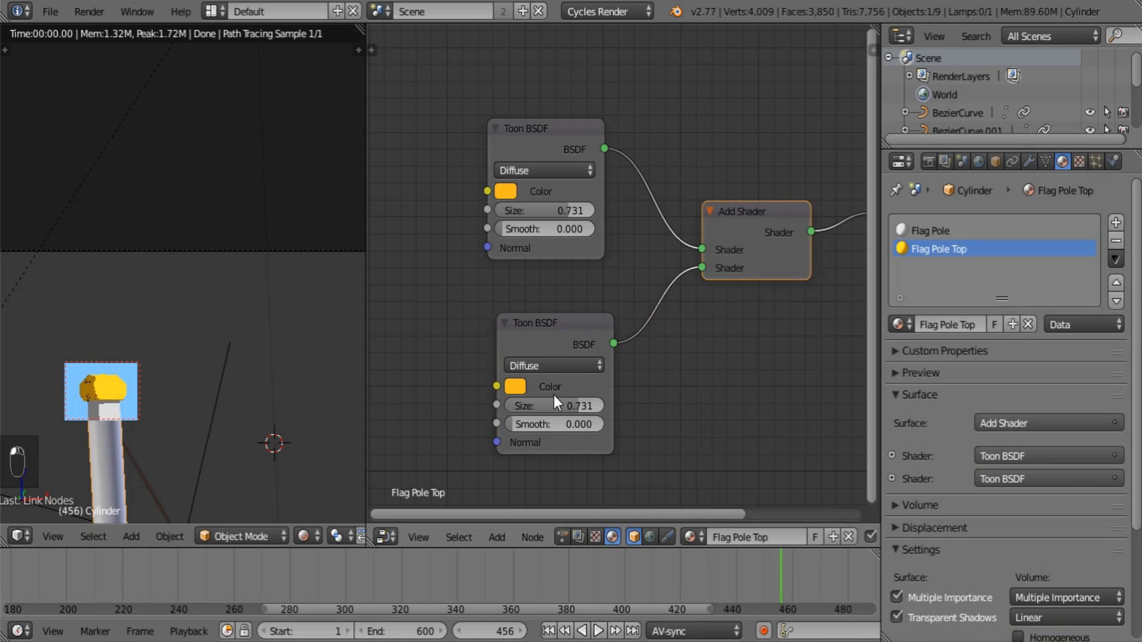
Step: Set the size of the lower Toon BSDF to 0.331
scroll(548, 417, "up", 1)
left_click_drag(543, 442, 486, 443)
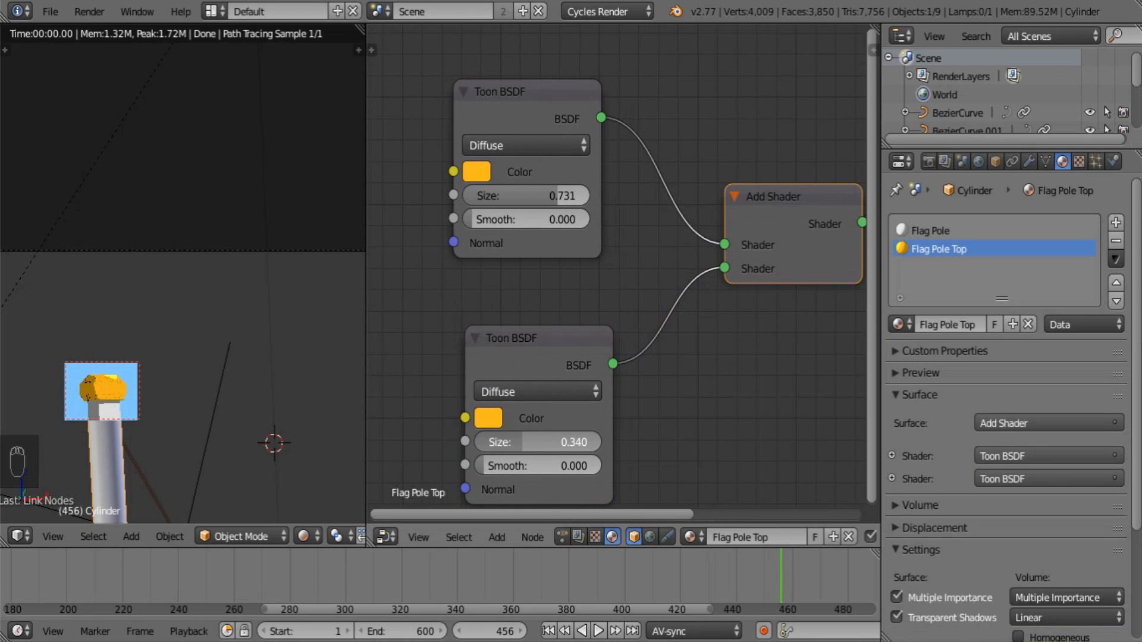
Step: Select the flag to bring up its material nodes and examine its shading from the far side
middle_click_drag(181, 268, 252, 245)
scroll(256, 297, "up", 8)
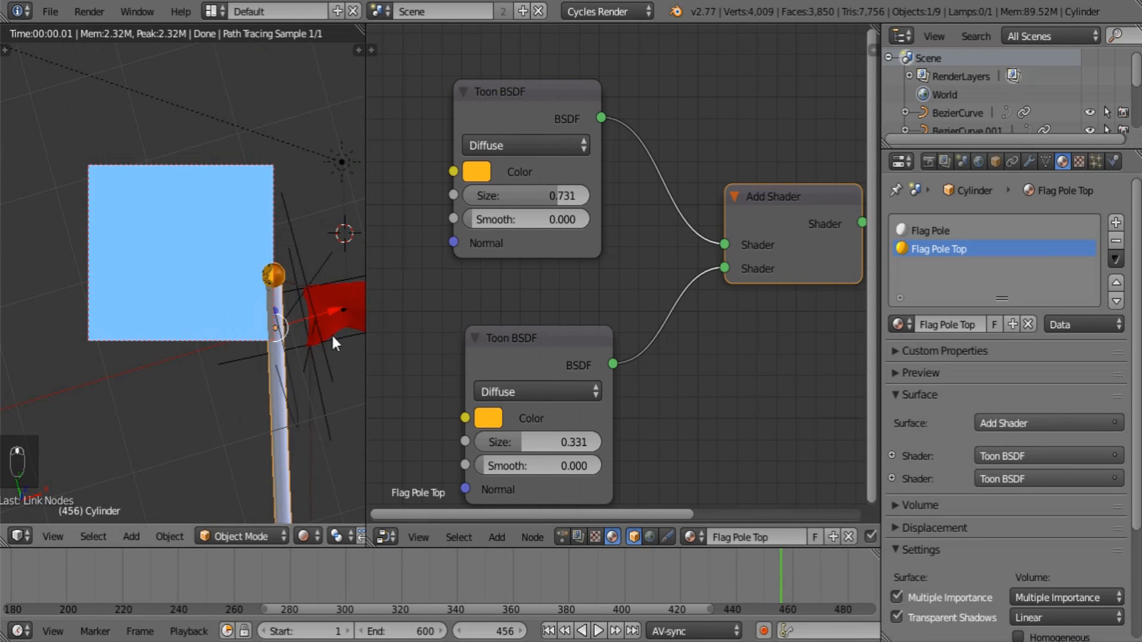
middle_click_drag(331, 333, 197, 281, "shift")
scroll(176, 385, "up", 2)
scroll(185, 381, "up", 4)
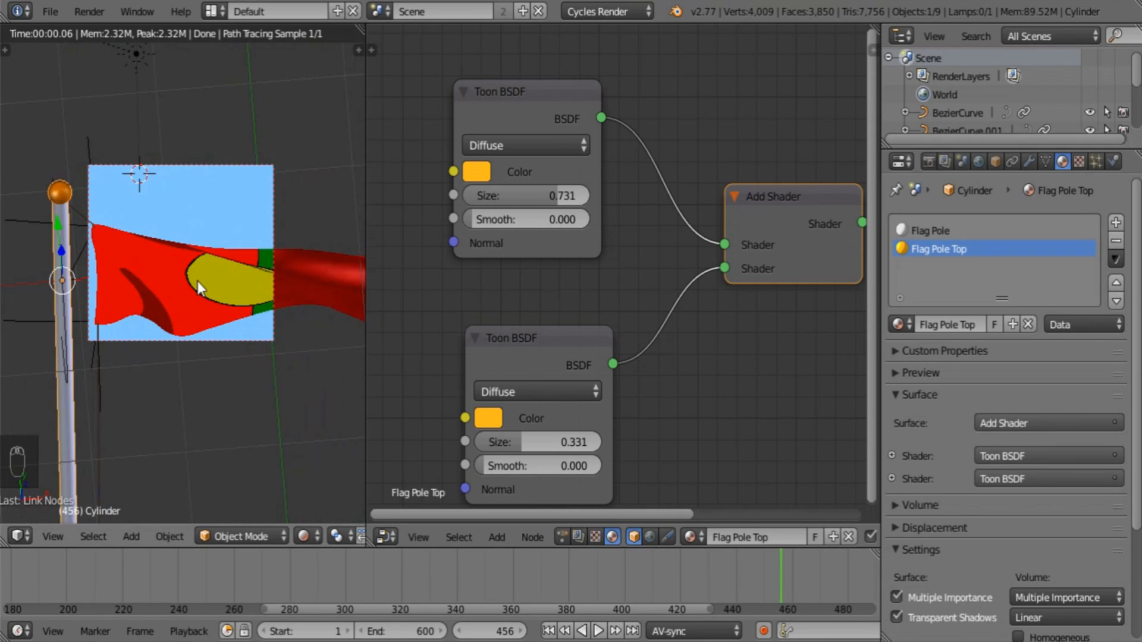
right_click(197, 281)
scroll(645, 372, "down", 4)
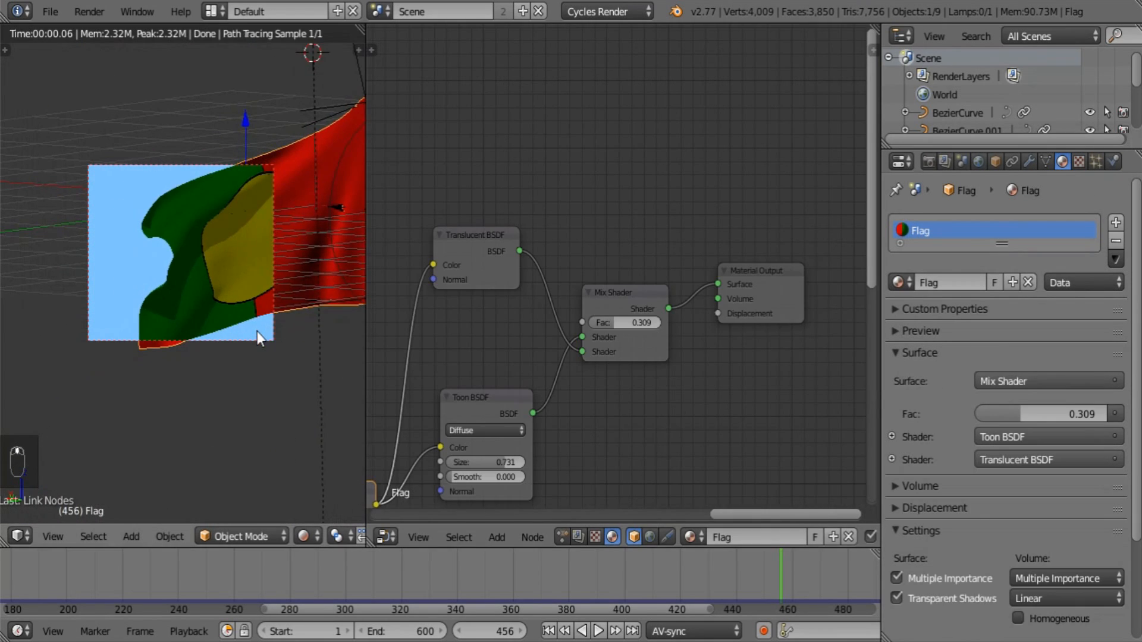
middle_click_drag(257, 330, 193, 234)
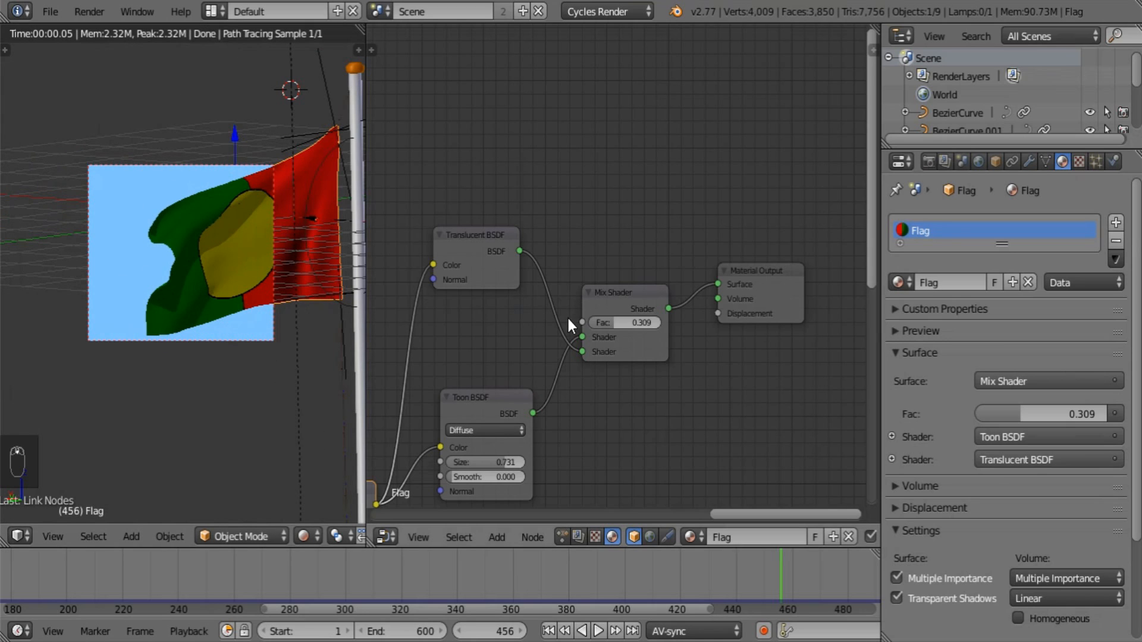
Step: Connect the flag's Toon BSDF directly to the Material Output surface, delete the Mix Shader and Translucent BSDF, and tidy the remaining nodes
scroll(569, 319, "up", 1)
left_click_drag(525, 426, 727, 286)
left_click(620, 298)
key("x")
left_click(470, 238)
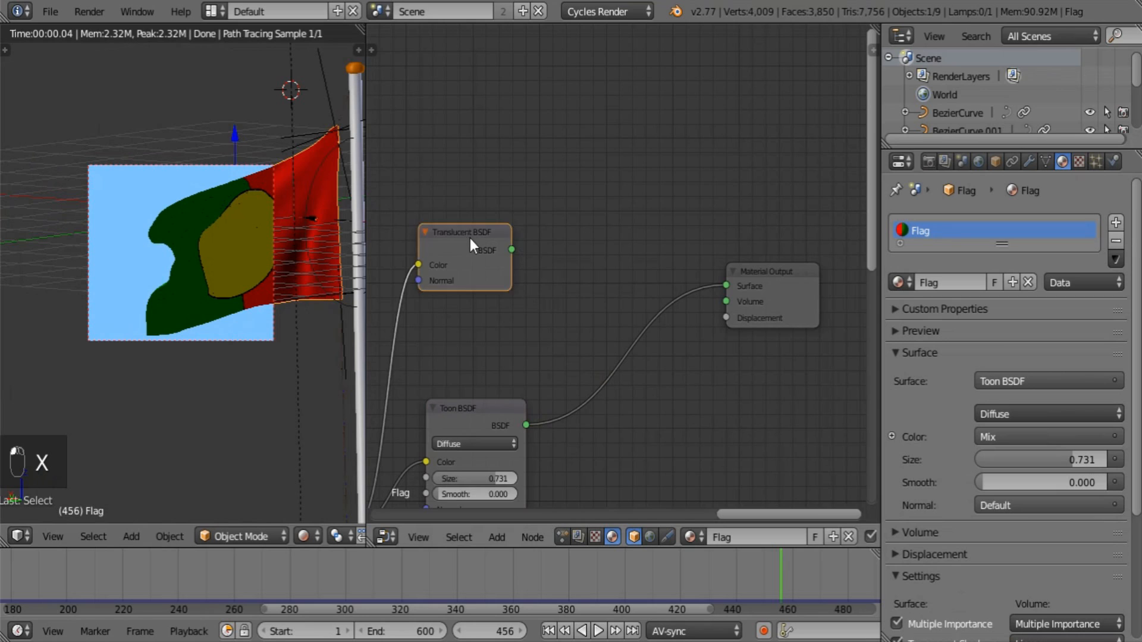
key("x")
scroll(463, 353, "down", 2)
left_click_drag(545, 355, 584, 338)
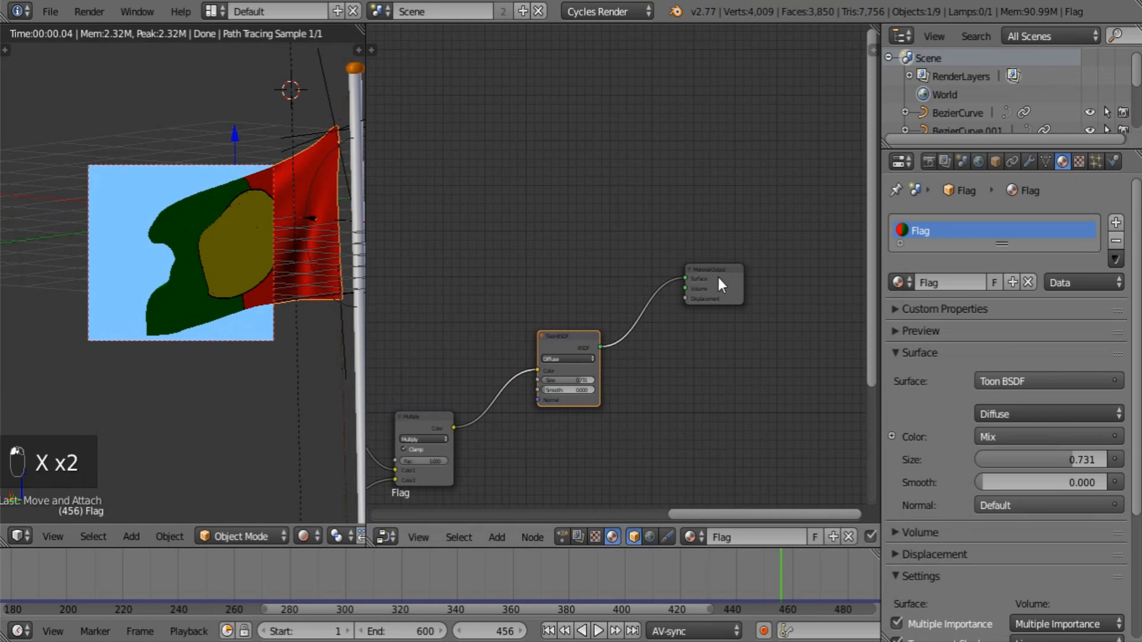
left_click_drag(719, 277, 669, 341)
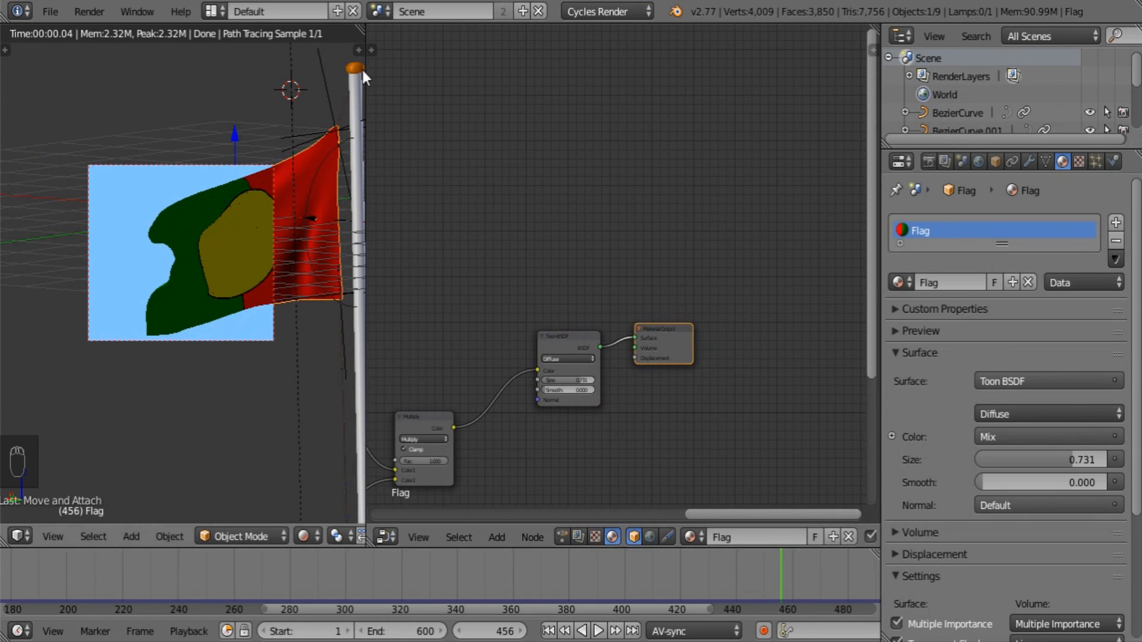
Step: Merge the Node Editor area back into the 3D View and return to the camera view
middle_click_drag(357, 256, 361, 46)
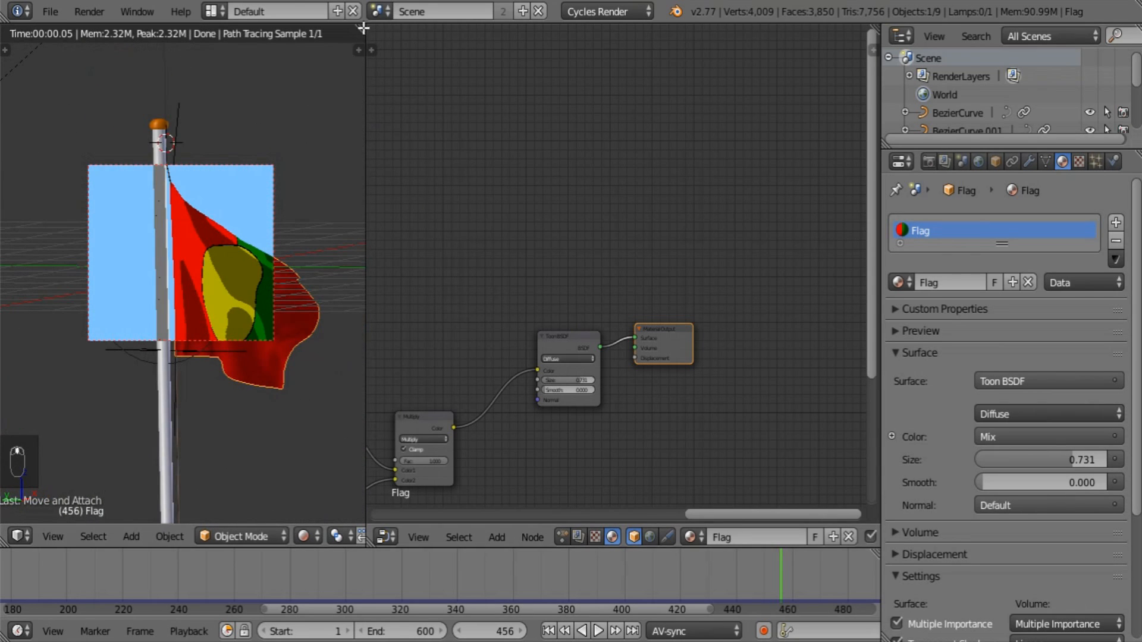
left_click_drag(362, 30, 367, 248)
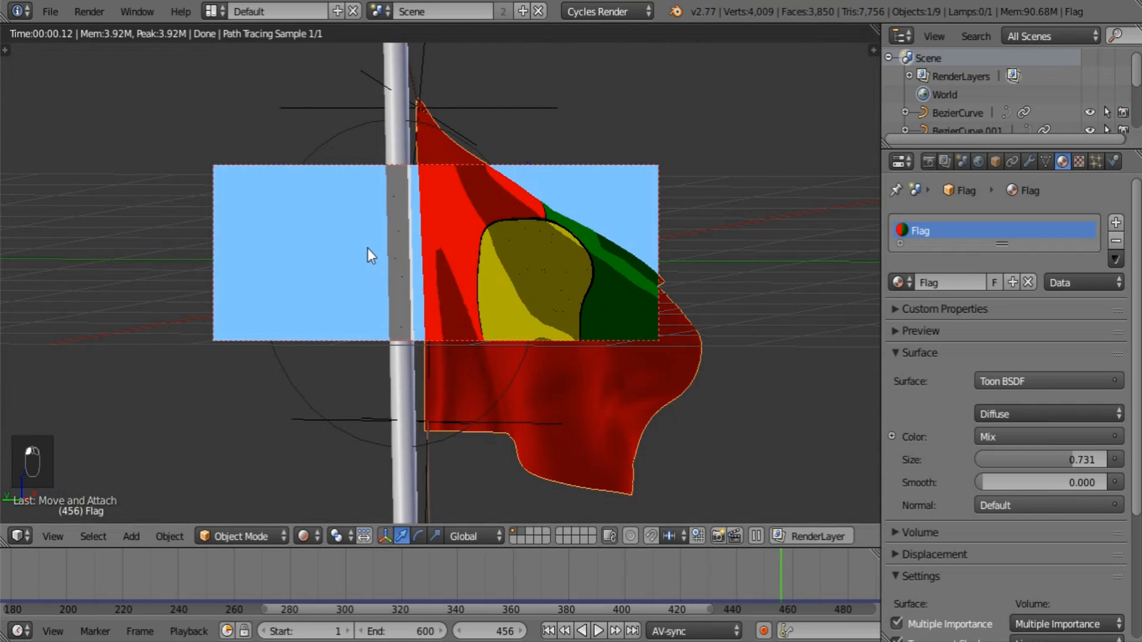
key("KP_0")
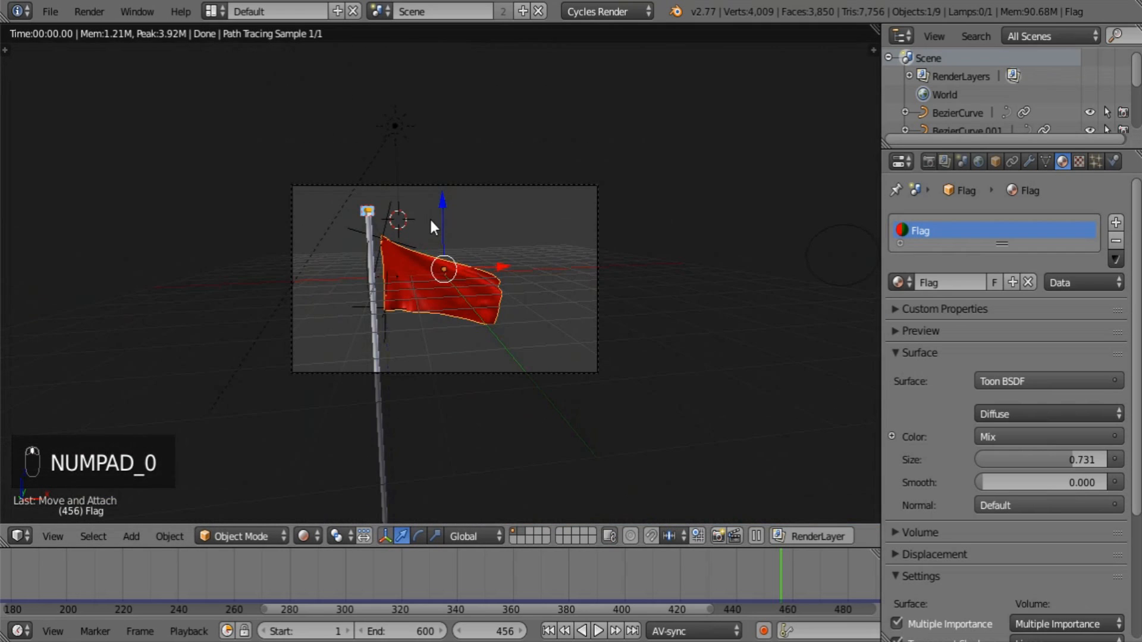
Step: Set the render border around the entire camera frame to preview the whole flag scene
key("ctrl+b")
left_click_drag(232, 114, 618, 396)
scroll(563, 370, "up", 5)
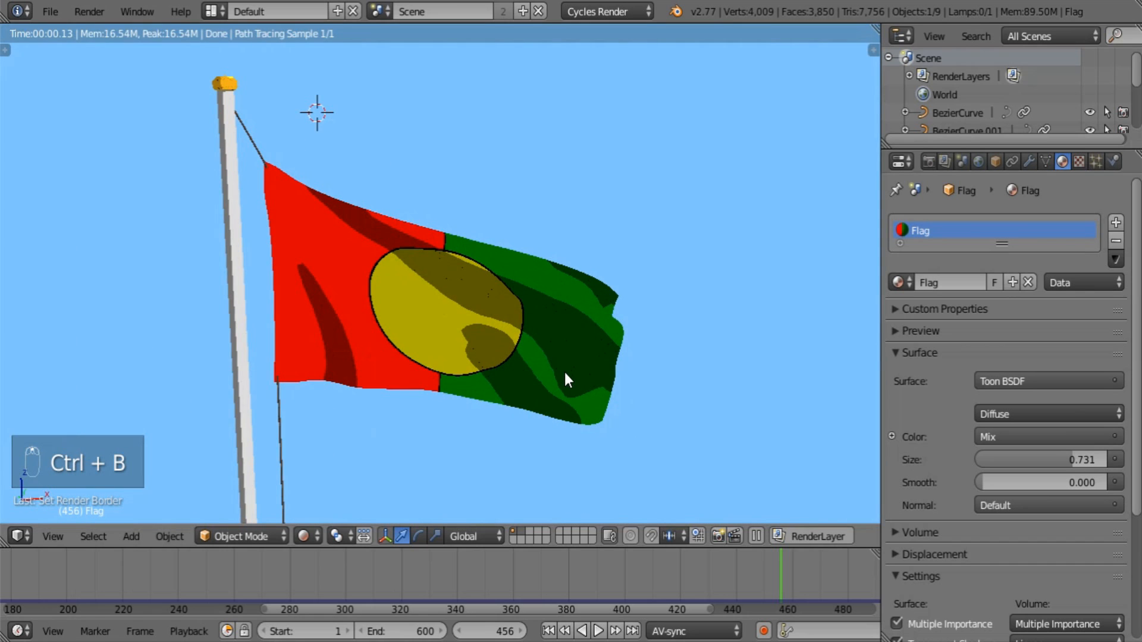
scroll(565, 380, "down", 3)
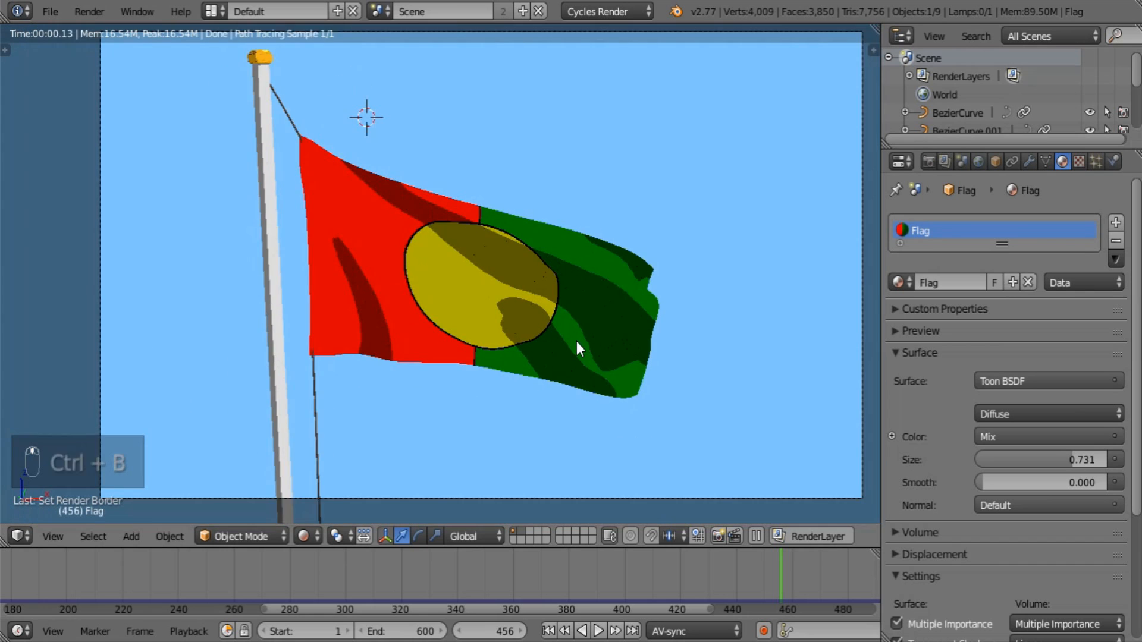
Step: Save the scene file, leaving the viewport in Rendered shading
left_click(305, 537)
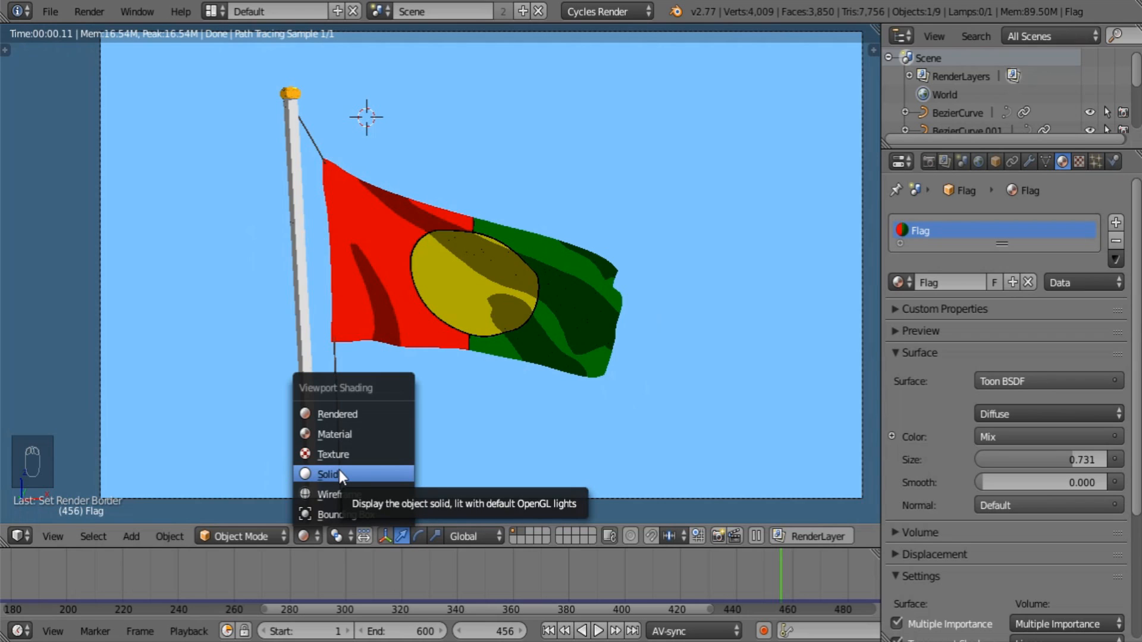
left_click(50, 12)
left_click(92, 156)
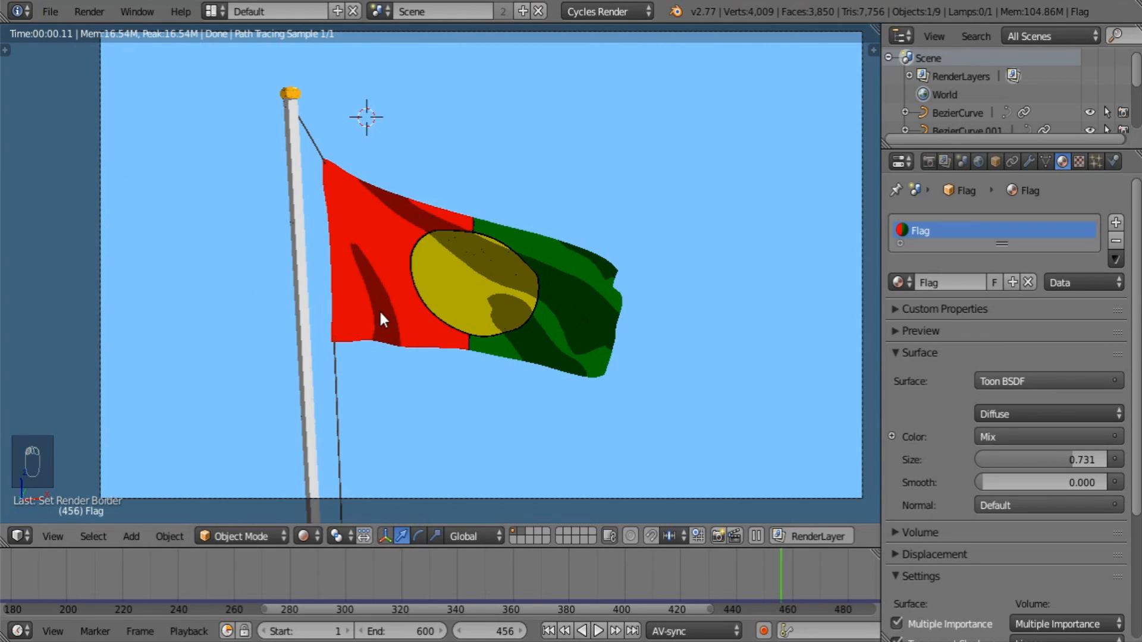